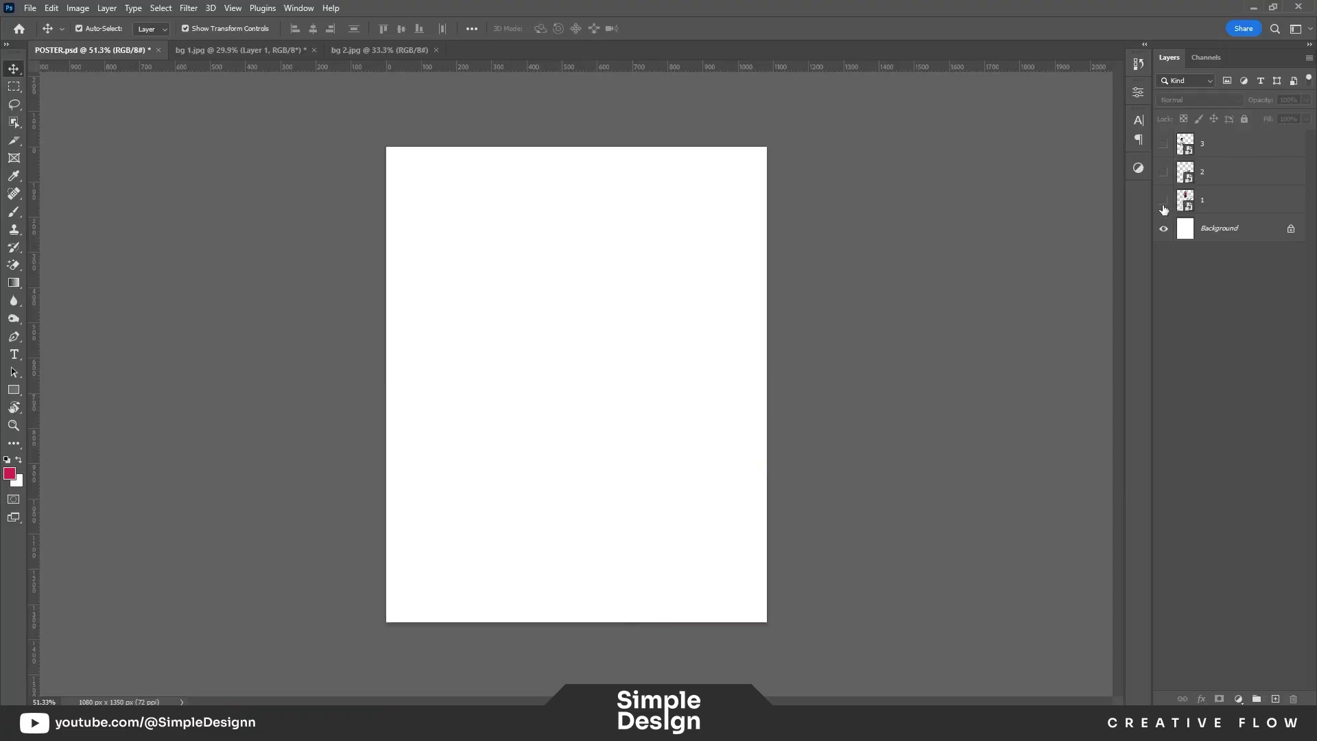
Step: Make player layers 1, 2 and 3 visible on the poster
drag(1163, 202, 1164, 175)
click(1164, 144)
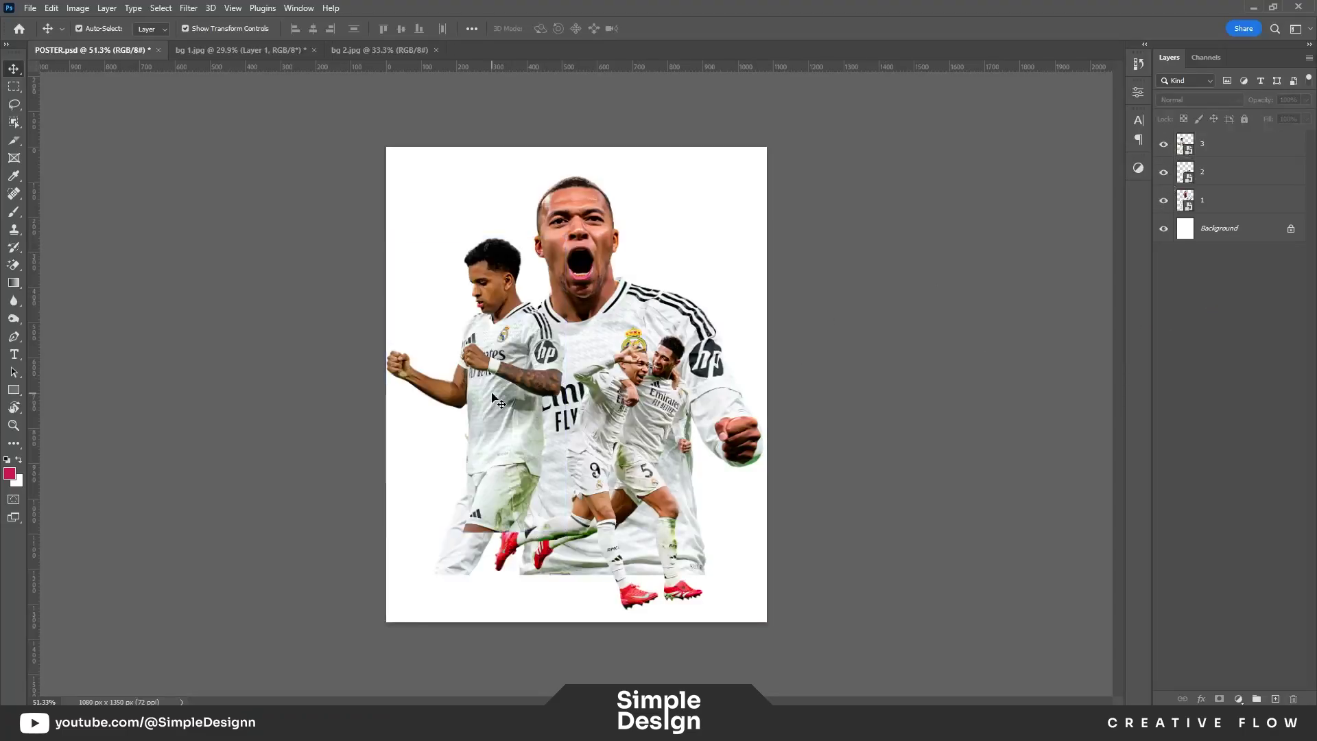
scroll(560, 386, up, 1)
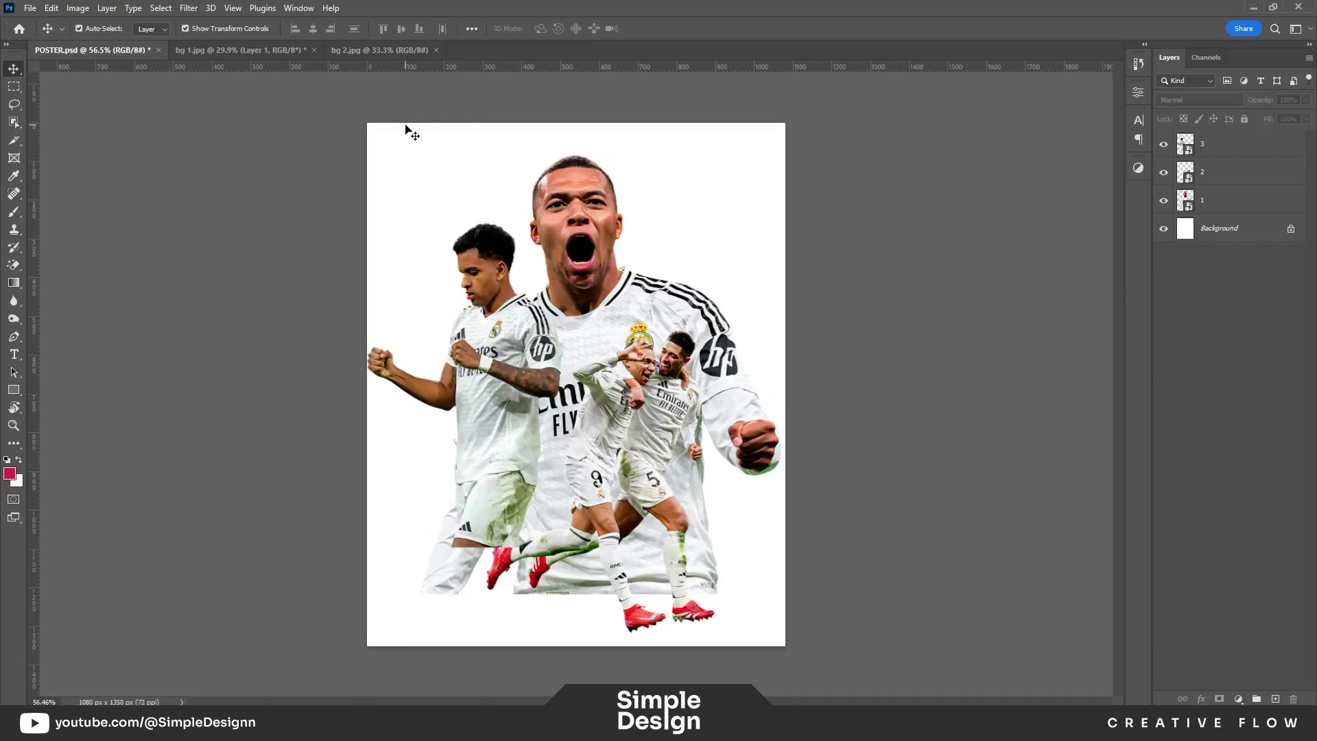
Step: Bring bg 2.jpg into POSTER.psd as a Smart Object layer below the players
click(378, 50)
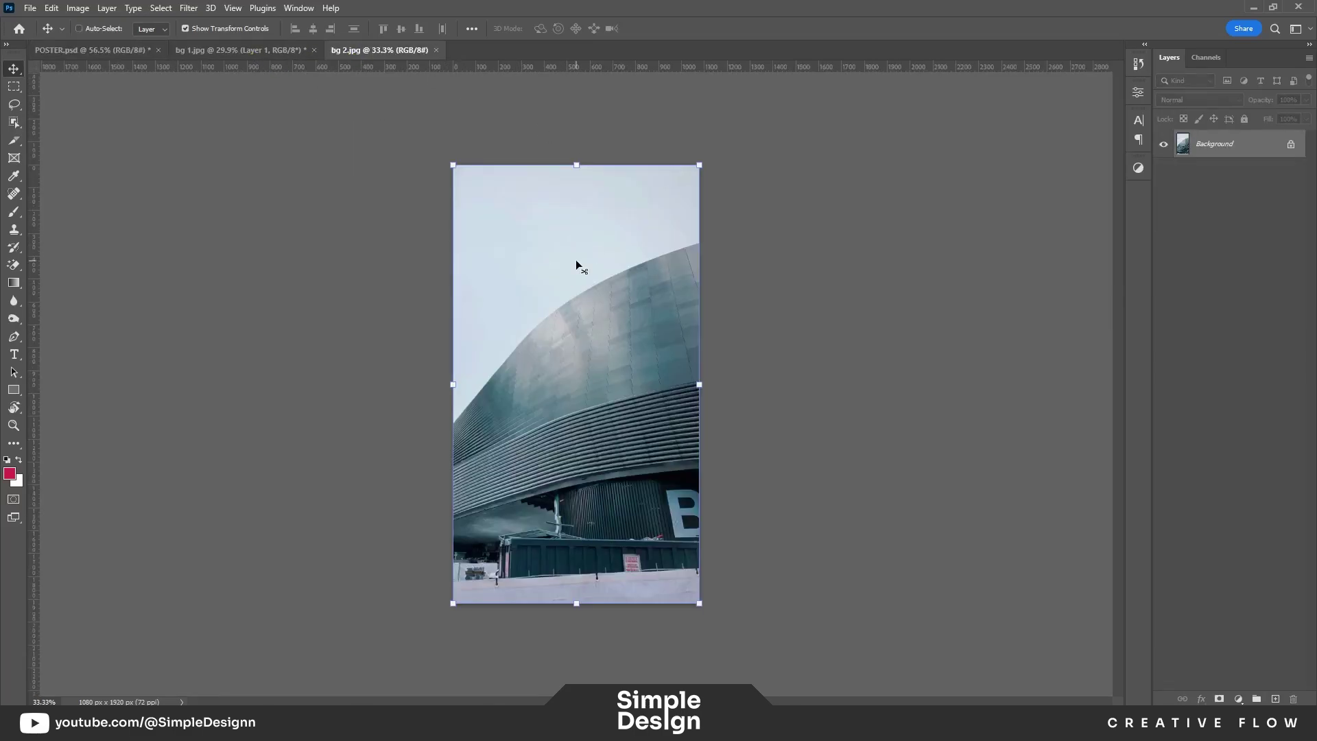
drag(488, 185, 653, 329)
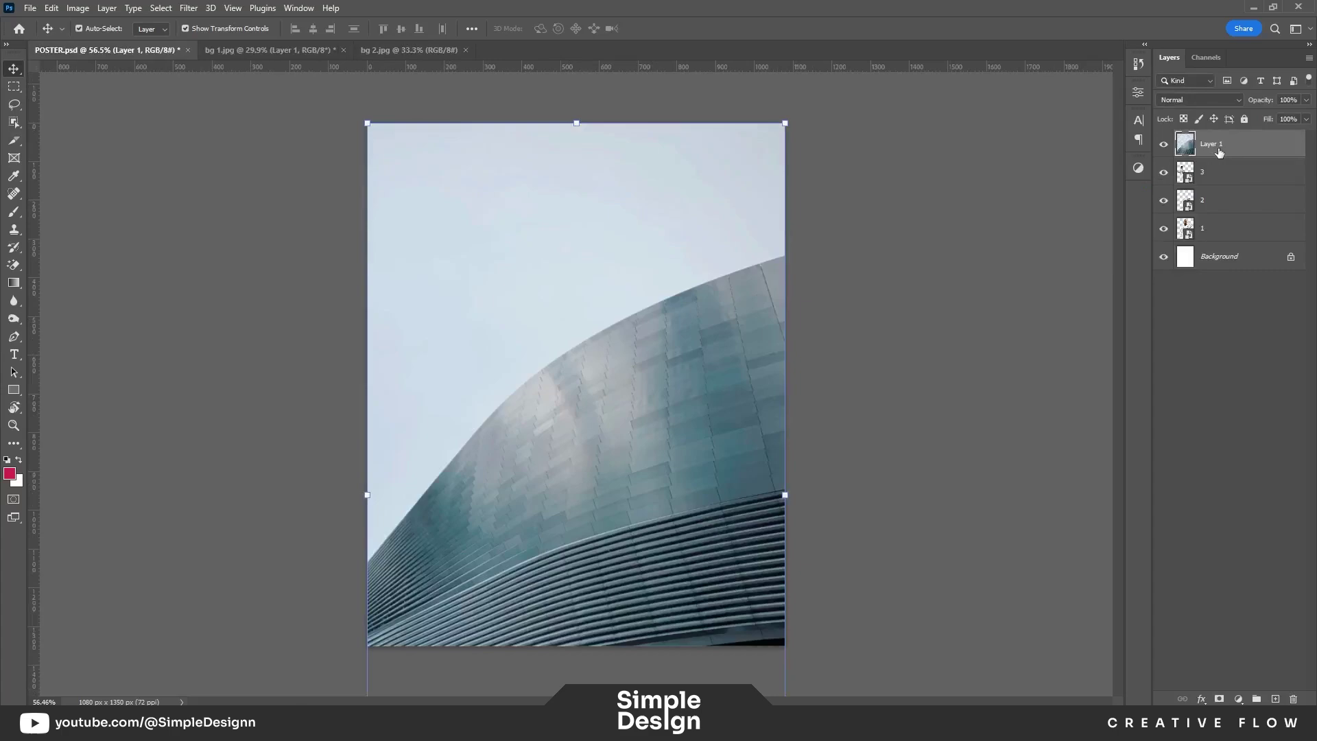
right_click(1219, 152)
click(1137, 315)
drag(1225, 167, 1225, 241)
Step: Flip the stadium layer horizontally with Free Transform and commit it
key(ctrl+t)
right_click(740, 284)
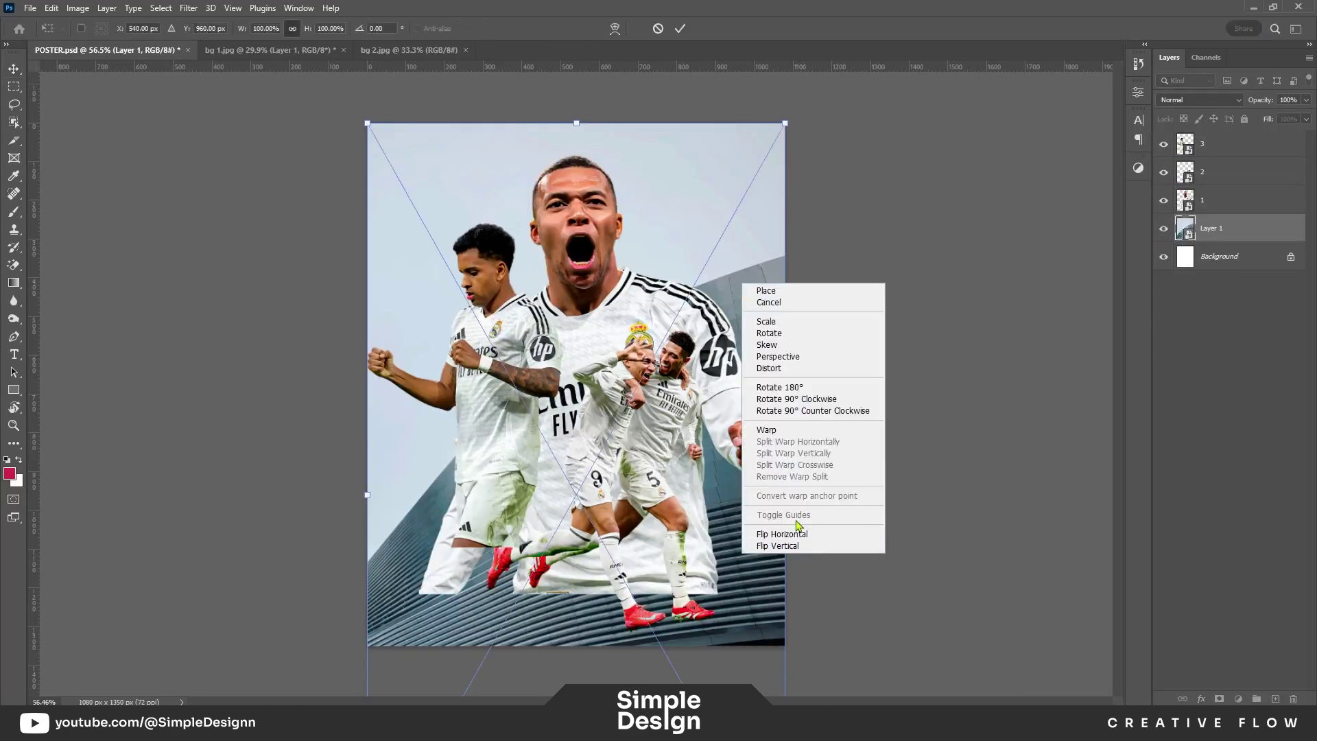
click(796, 533)
click(310, 74)
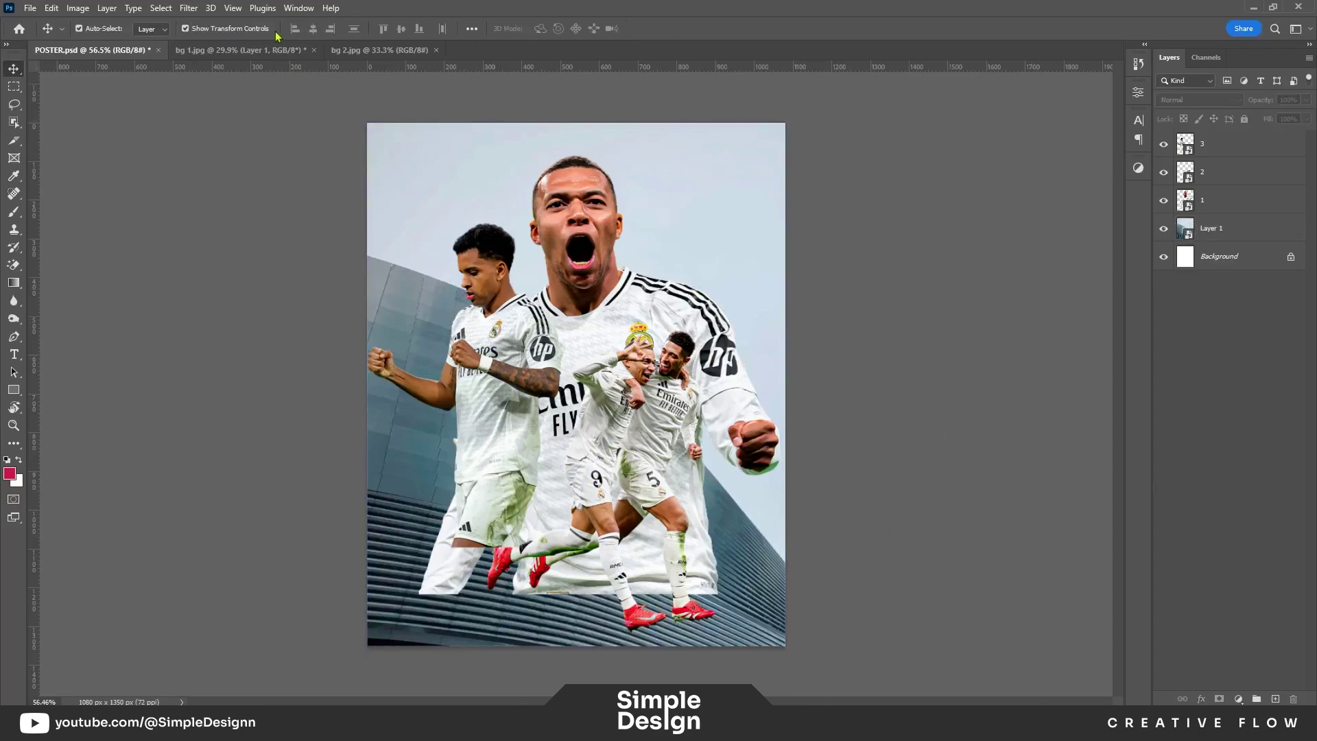
click(241, 50)
Step: Bring bg 1.jpg into the poster as a Smart Object below the player layers
mouse_move(435, 194)
mouse_down()
mouse_move(318, 183)
mouse_move(92, 50)
mouse_move(1215, 146)
mouse_up()
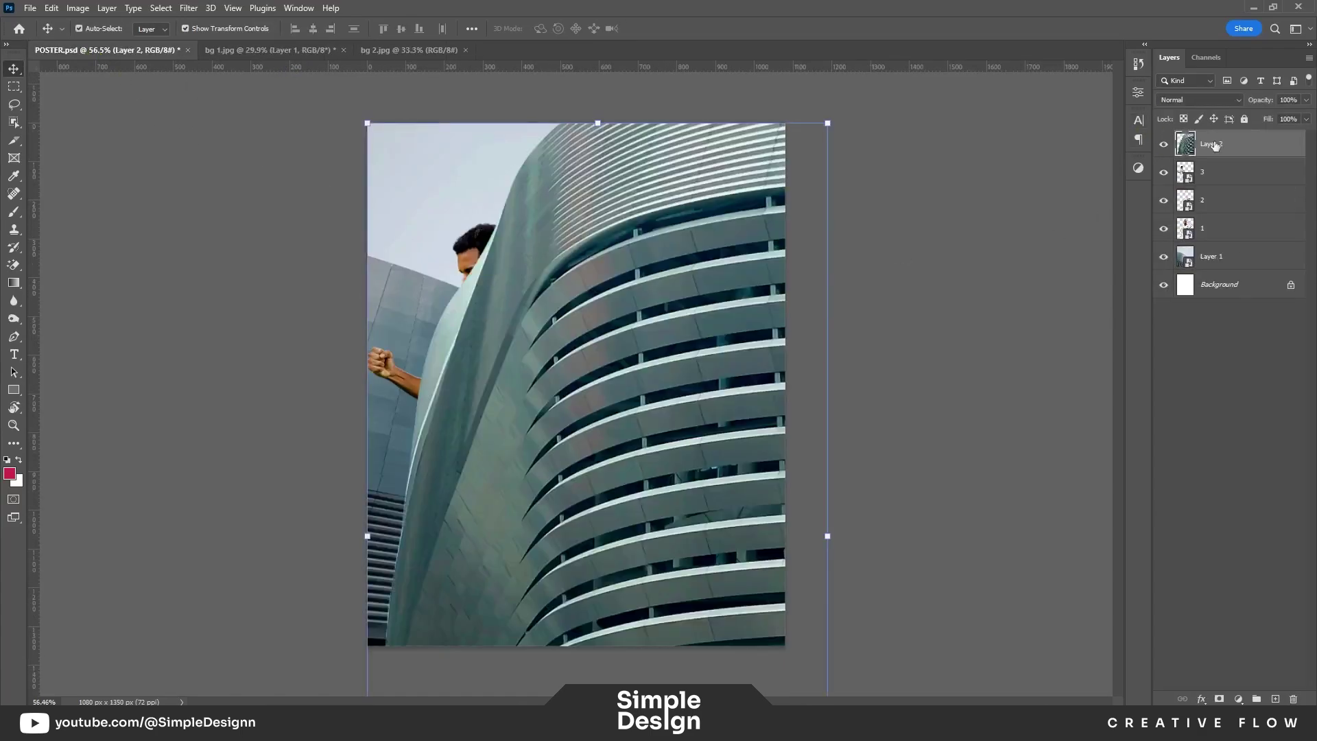
right_click(1215, 145)
click(1090, 315)
key(ctrl+bracketleft)
key(ctrl+bracketleft)
key(ctrl+bracketleft)
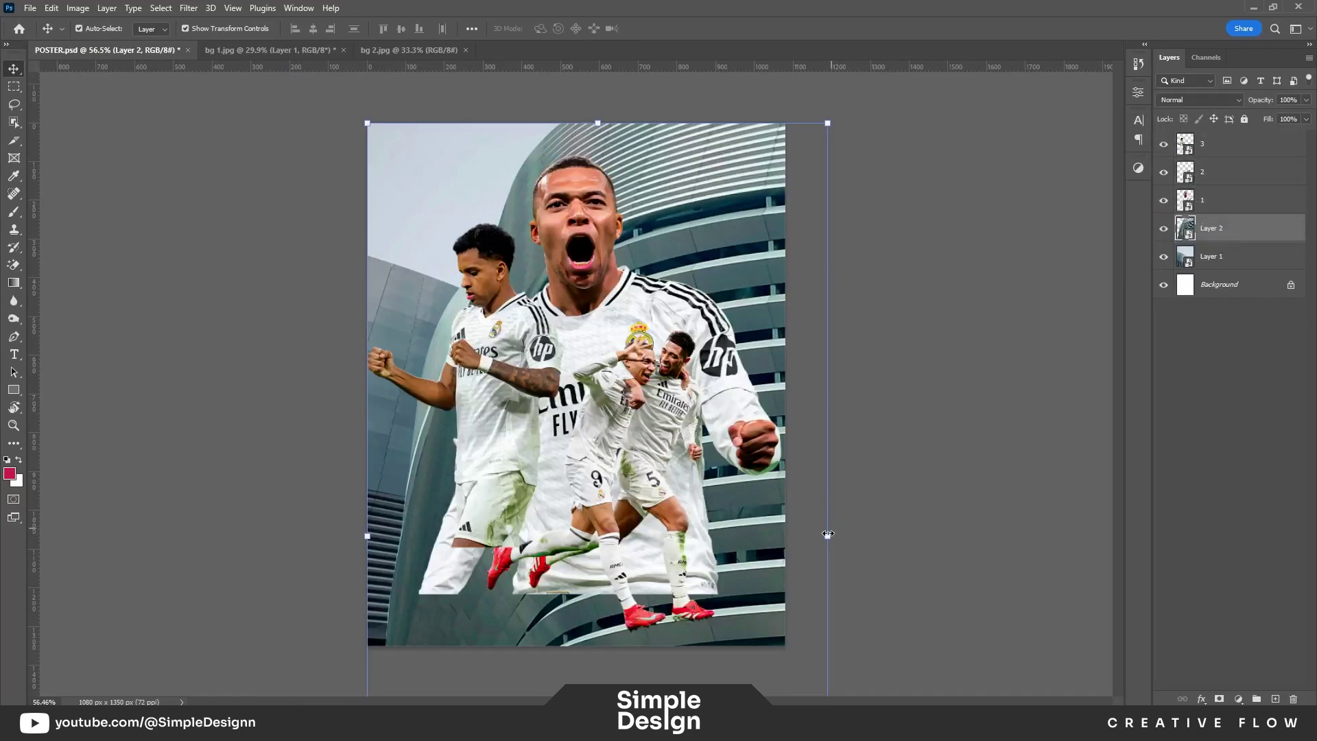
Step: Scale the building image down to about 63% and shift it to the right side
drag(823, 539, 789, 521)
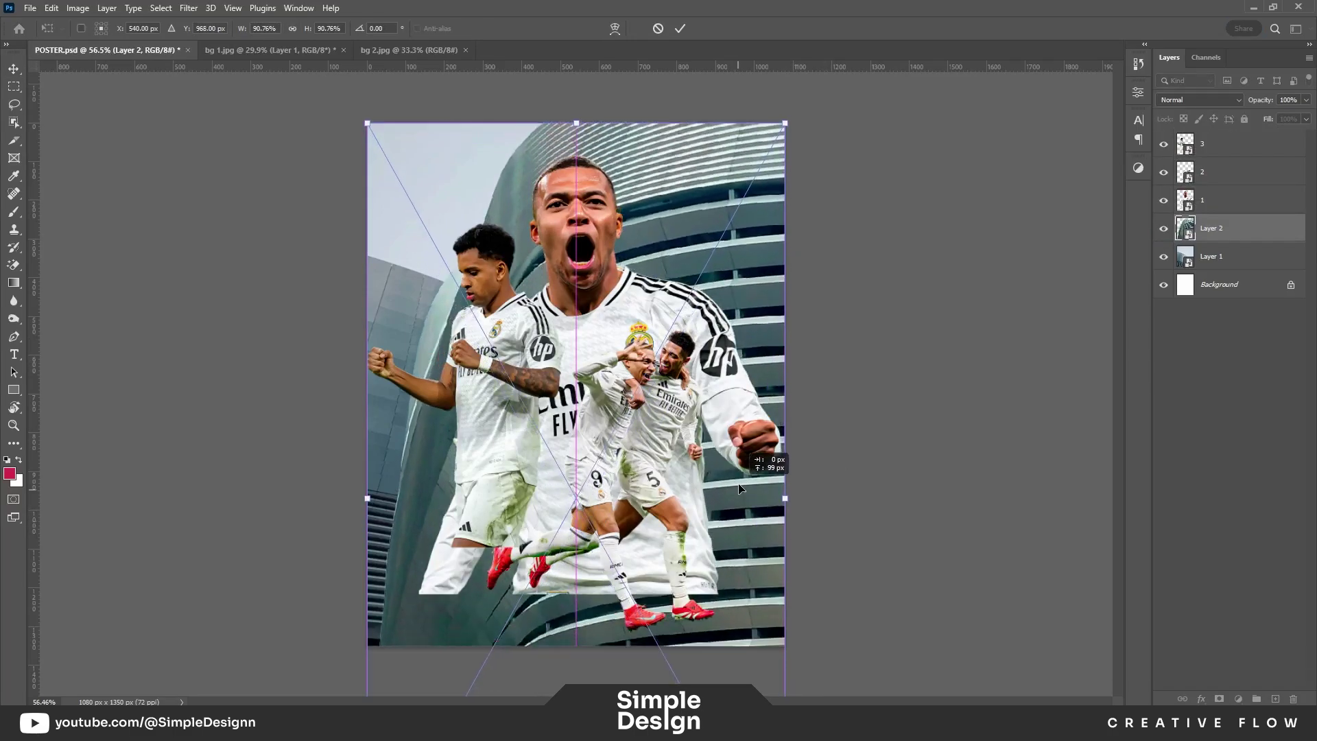
scroll(474, 466, down, 1)
drag(405, 476, 507, 476)
mouse_move(672, 408)
mouse_down()
mouse_move(673, 315)
mouse_move(769, 280)
mouse_up()
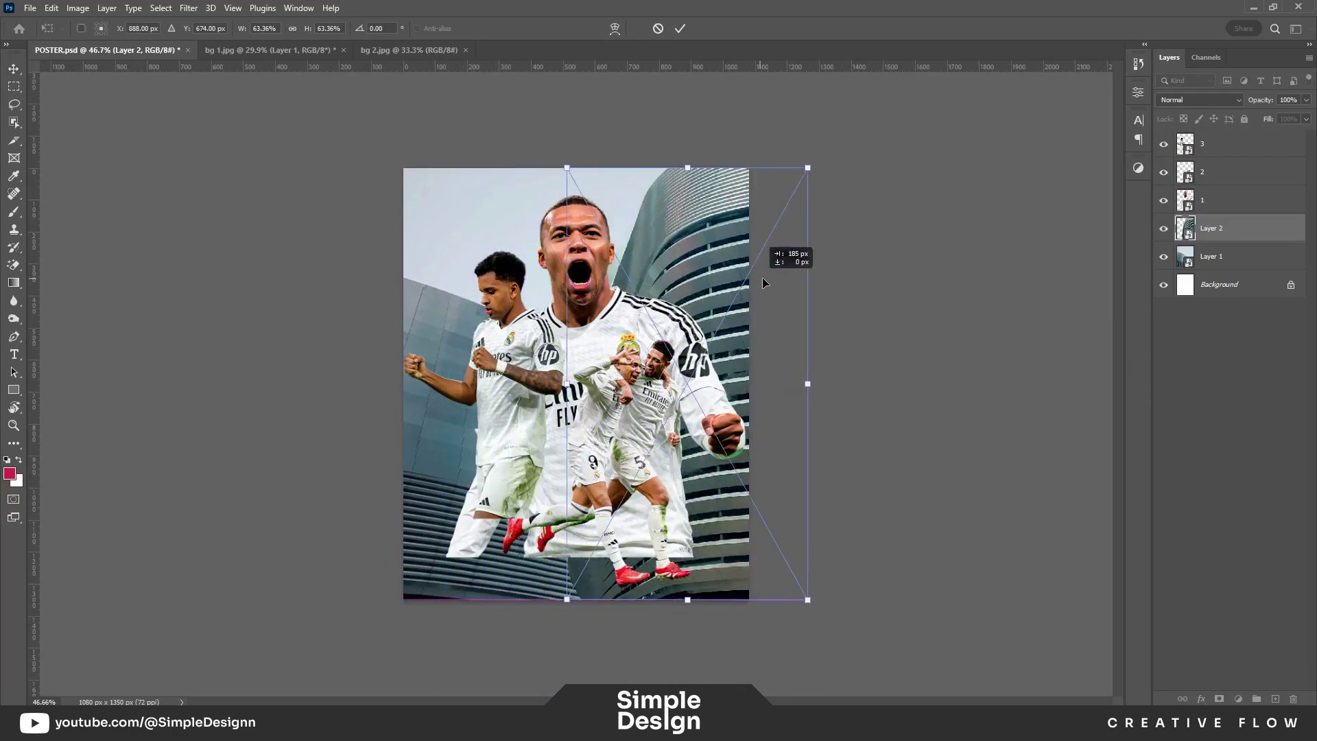
key(Return)
scroll(866, 300, up, 1)
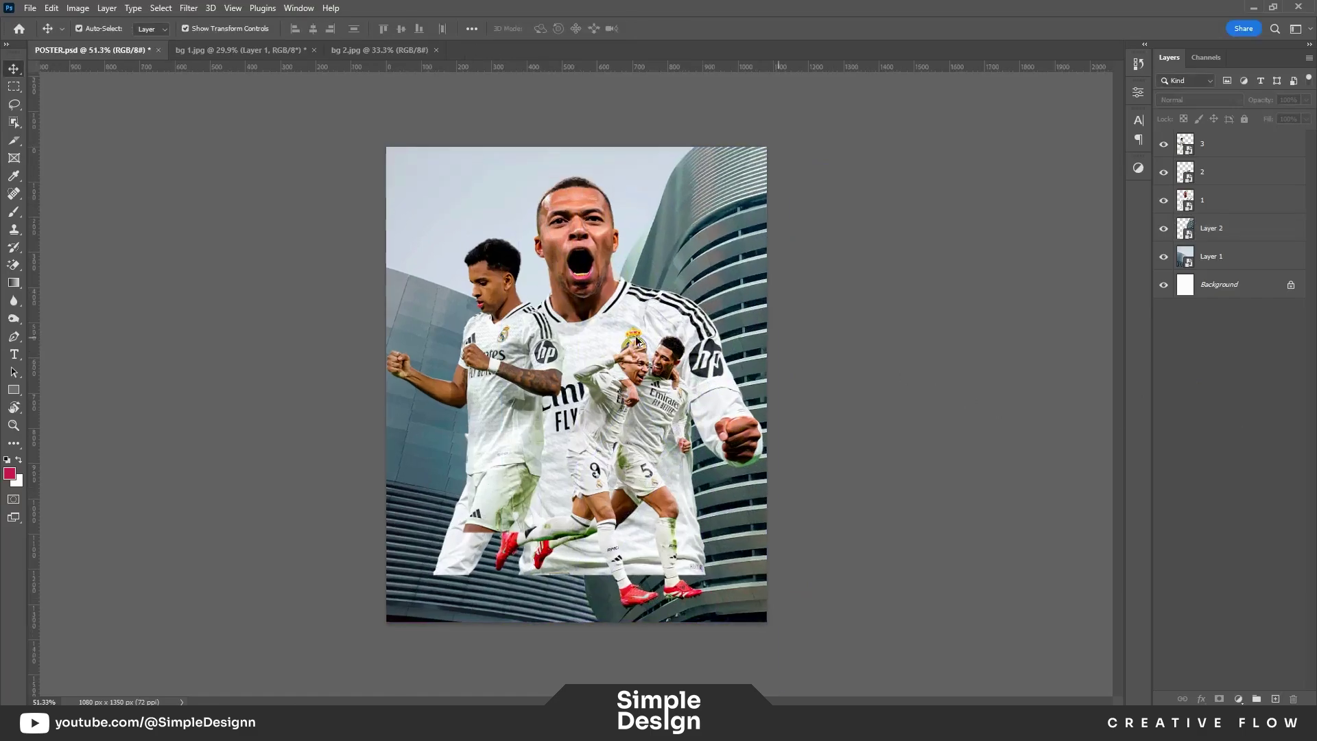
click(1211, 228)
Step: Group Layer 1 and Layer 2 as 'BG' with a red colour label
shift+click(1211, 256)
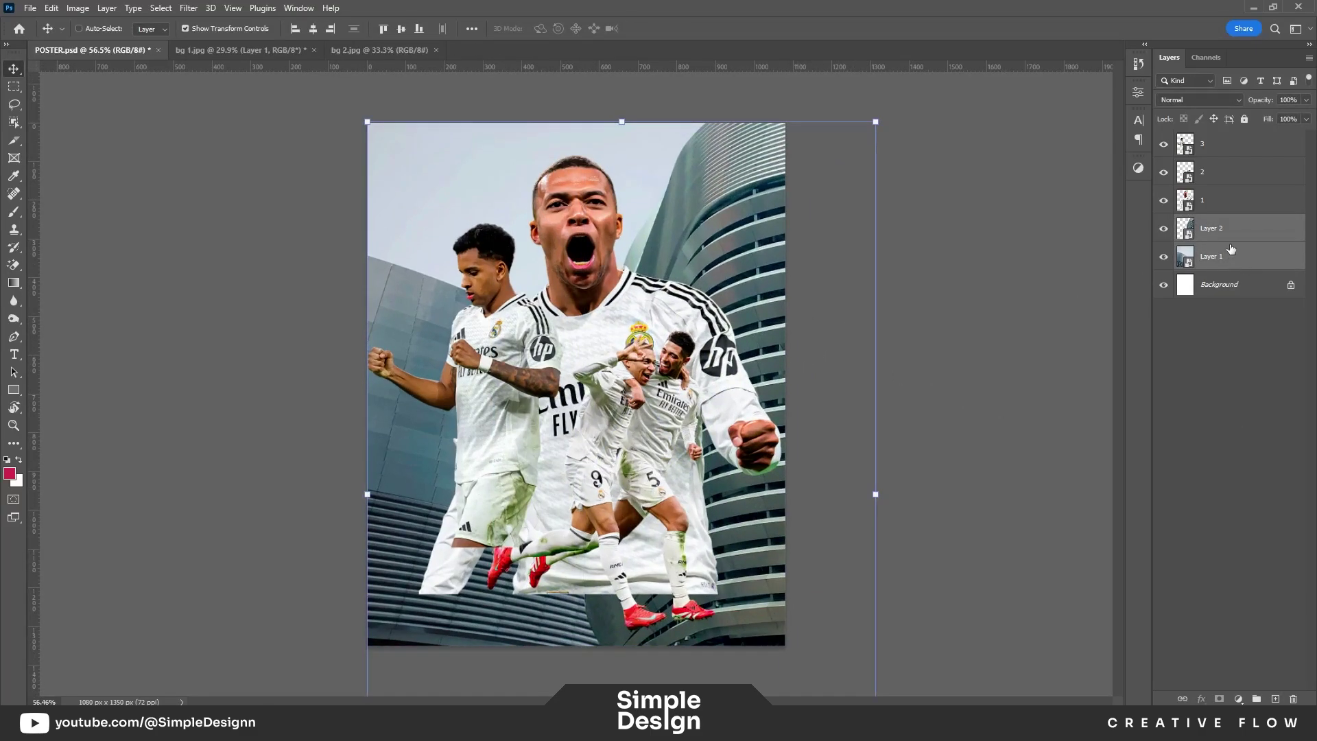
key(ctrl+g)
double_click(1208, 223)
text(BG)
key(Return)
right_click(1164, 222)
click(1193, 284)
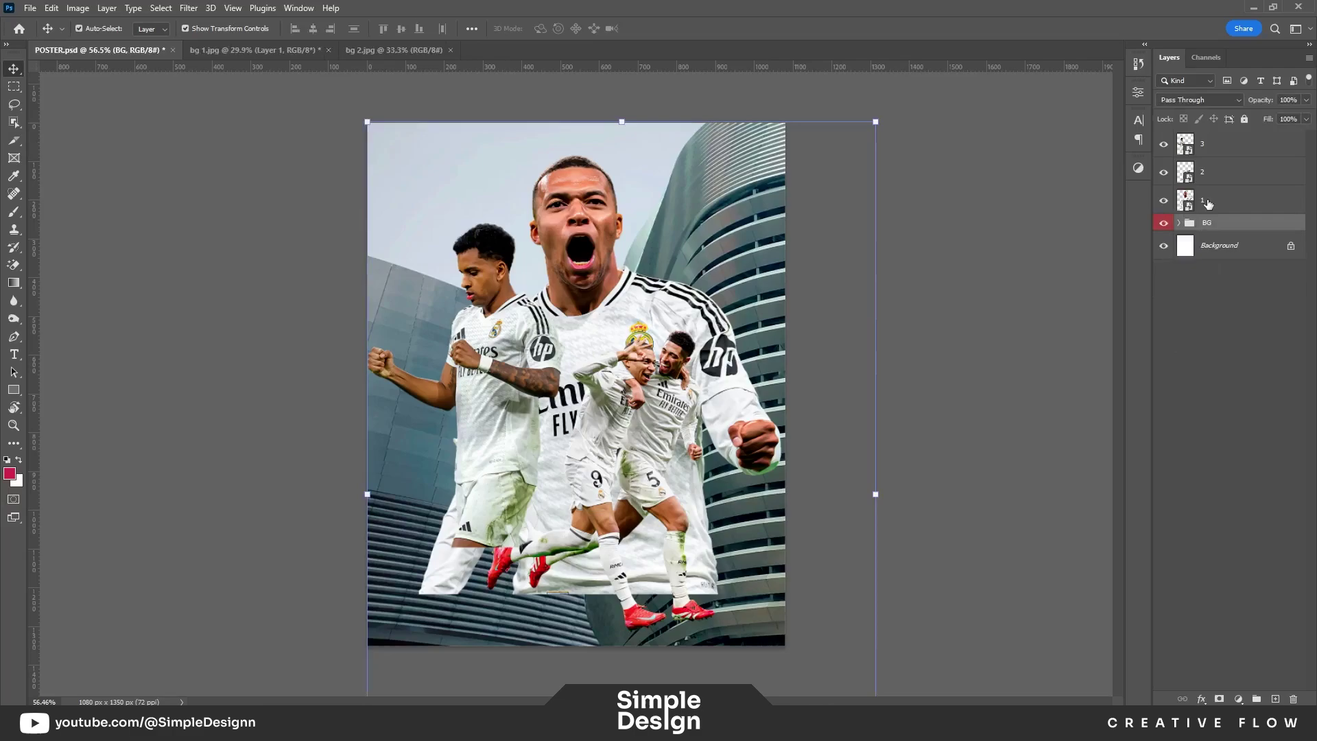
click(1239, 383)
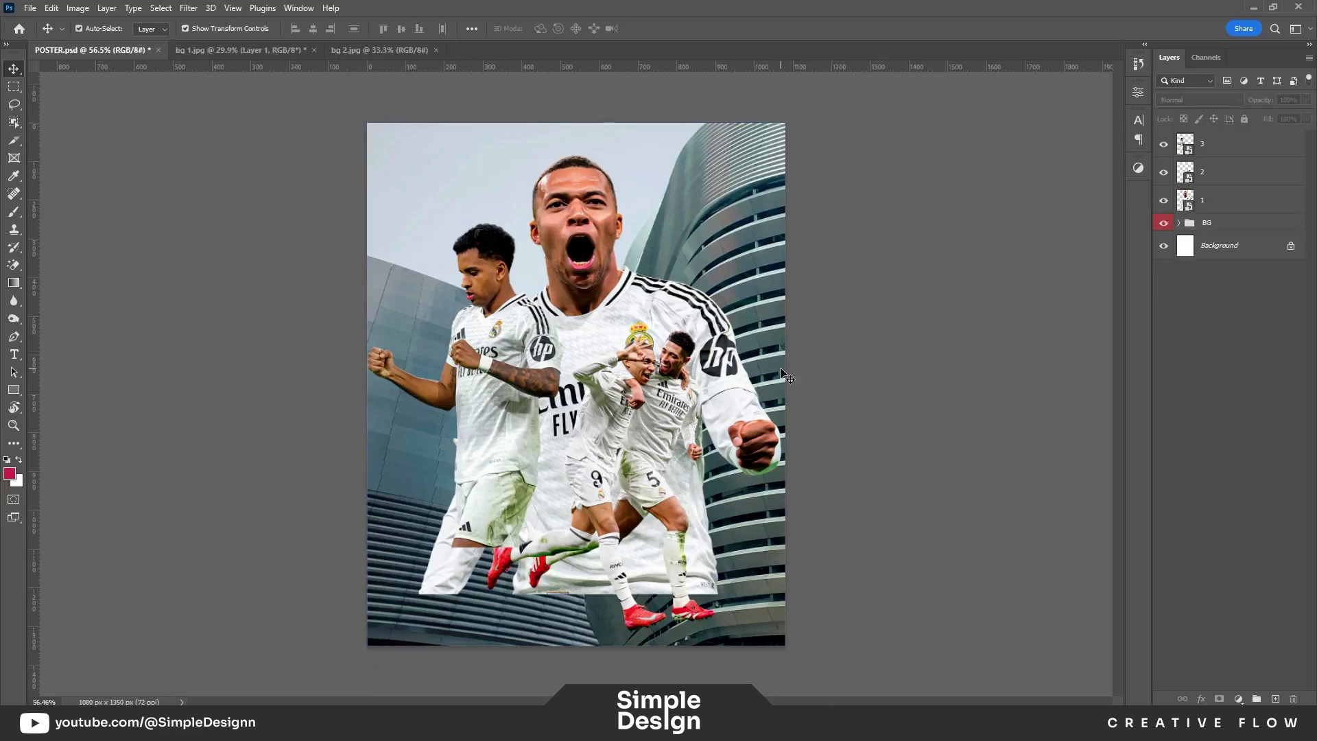
Step: Add a mask to BG and paint its bottom black with a soft brush at 30% flow
click(1239, 232)
click(1179, 223)
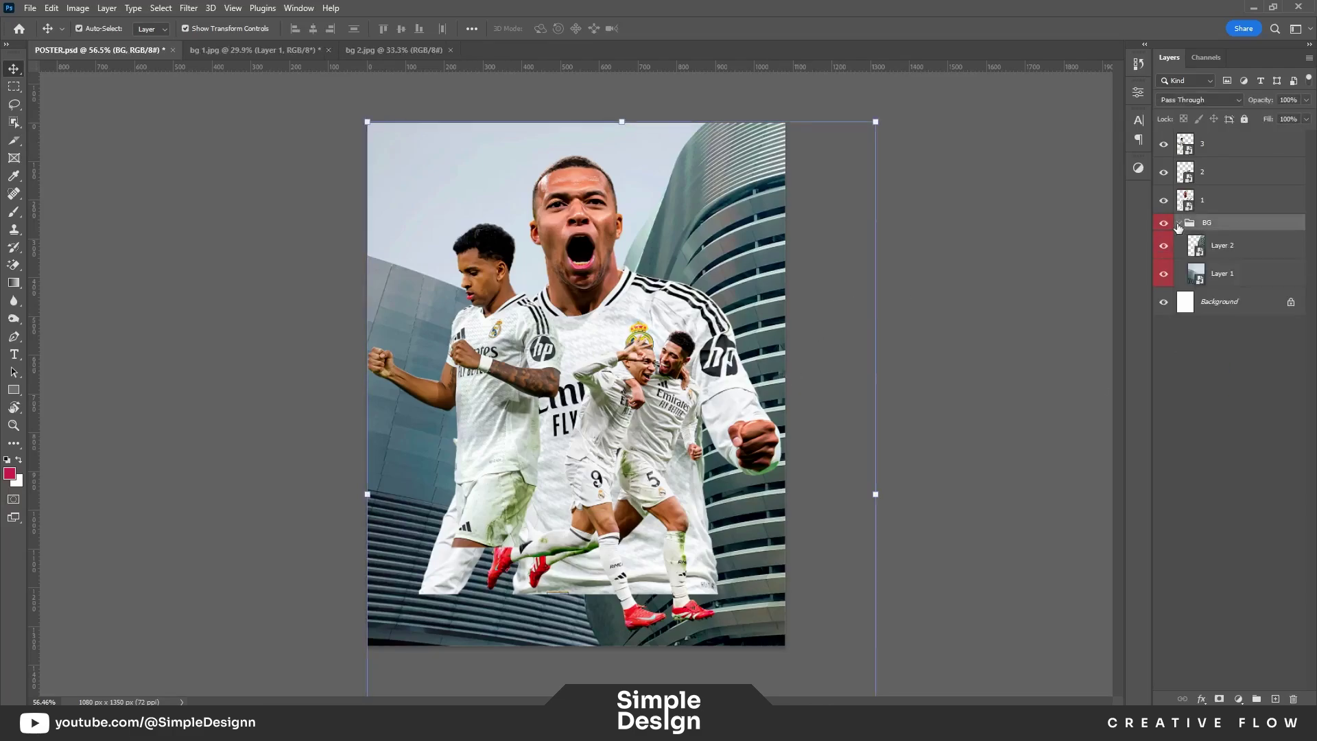
click(1221, 700)
scroll(576, 384, down, 2)
key(b)
key(d)
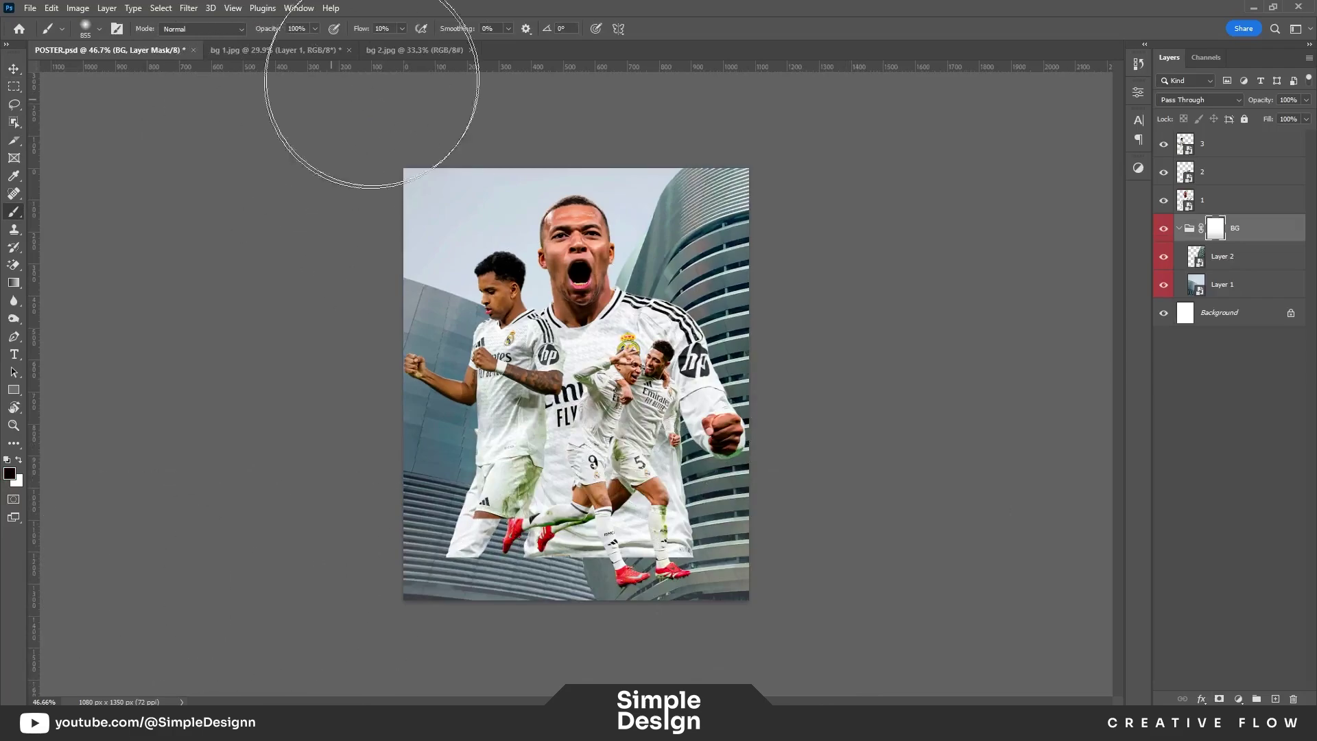
click(382, 28)
text(30)
drag(686, 617, 772, 604)
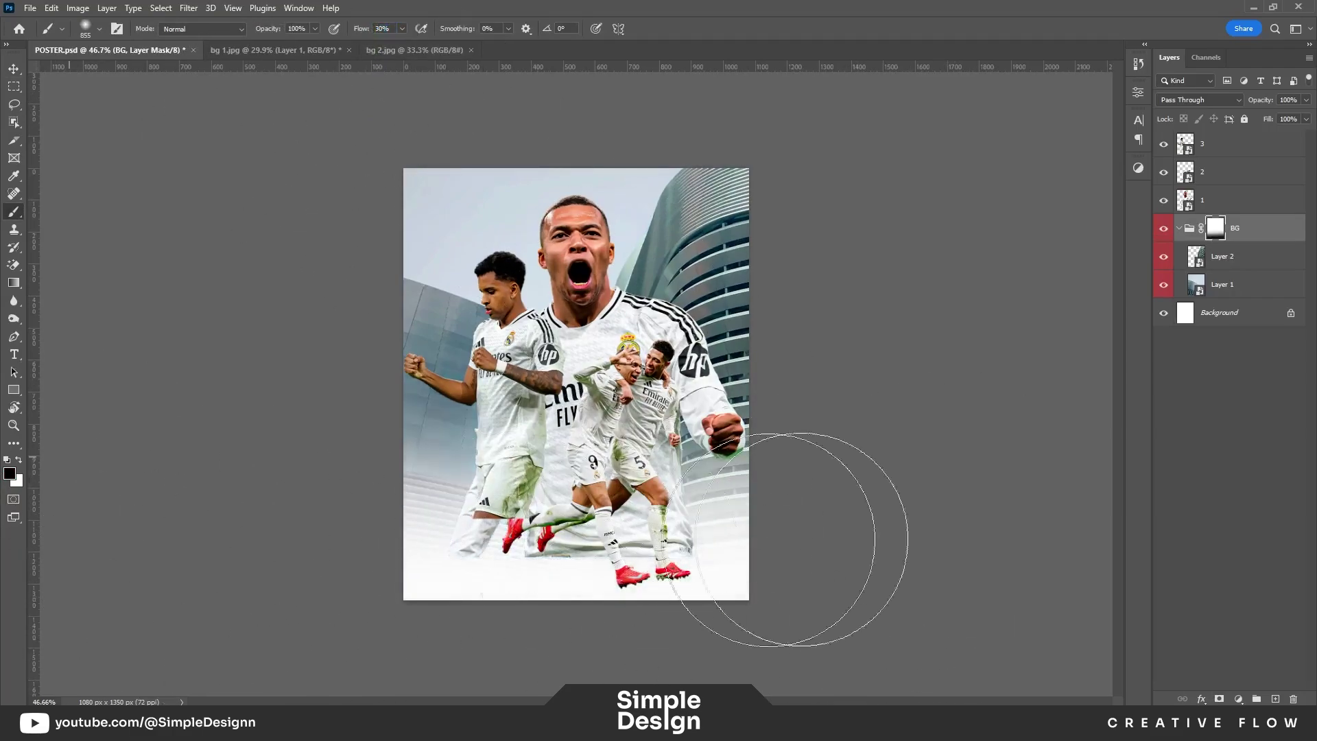
scroll(579, 341, up, 3)
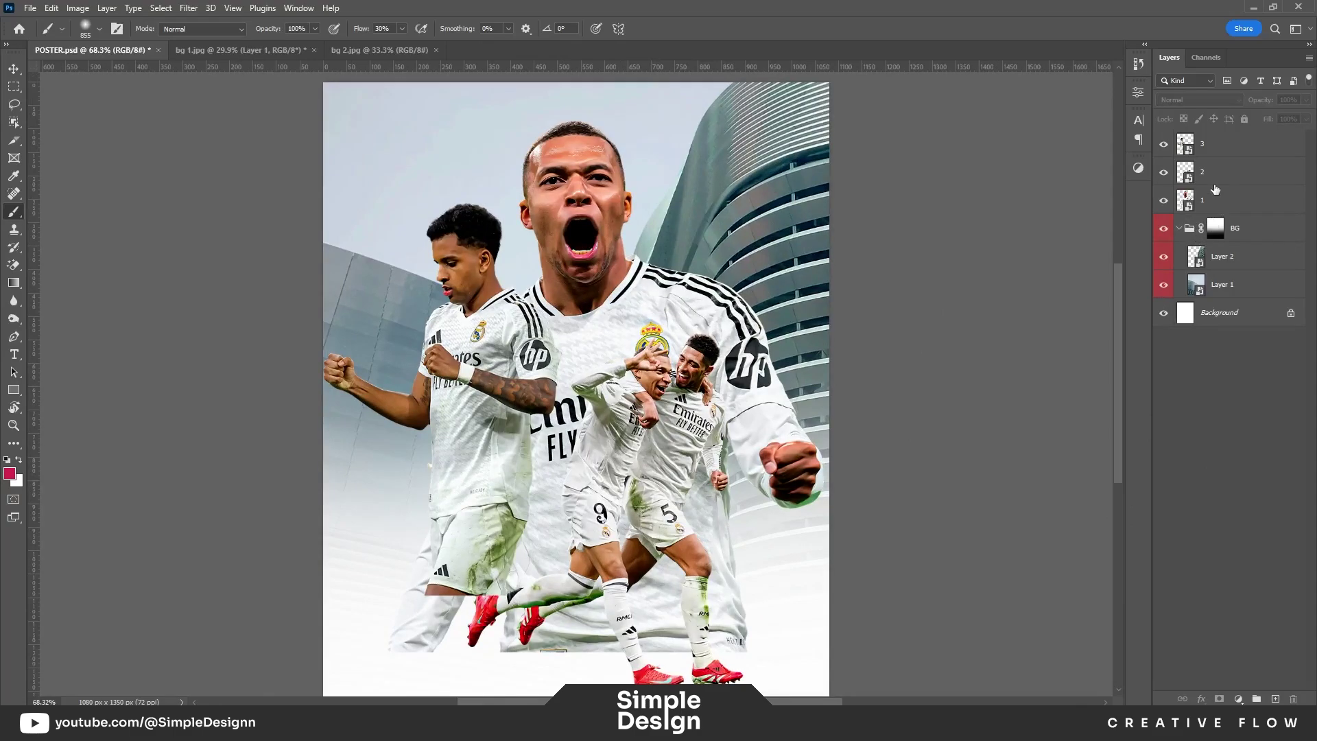
Step: Mask player layer 1 and paint out its lower body with a large soft brush
key(v)
drag(832, 376, 863, 297)
click(686, 425)
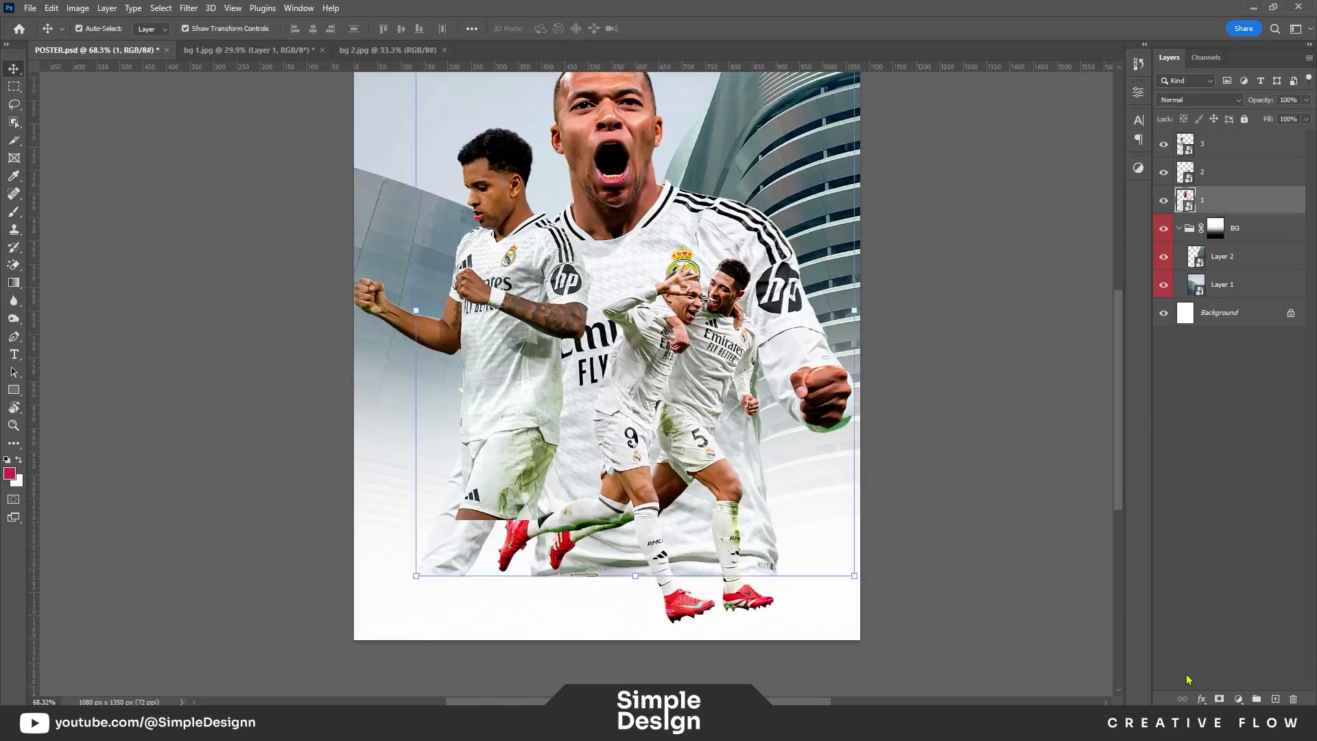
click(1221, 699)
key(b)
drag(988, 597, 501, 604)
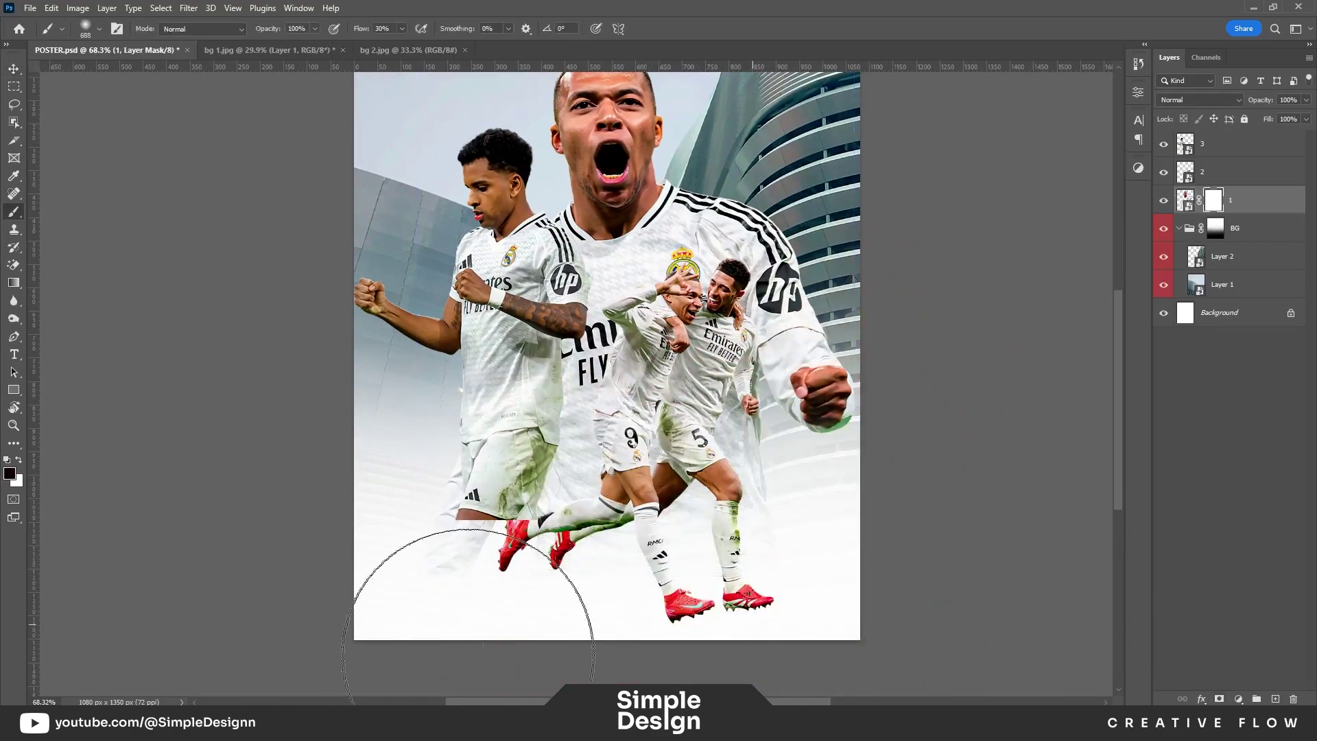
Step: Mask player layer 3 and fade its lower part into white
click(1228, 144)
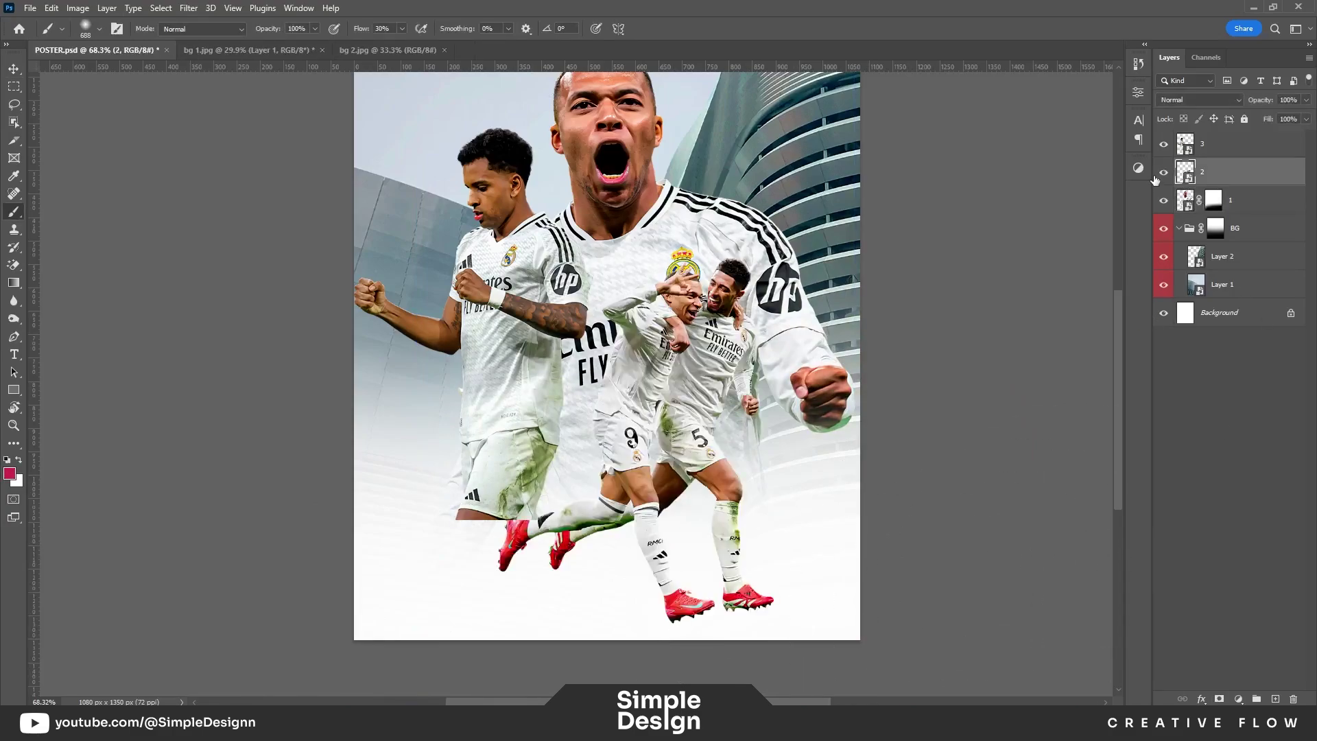
click(1221, 700)
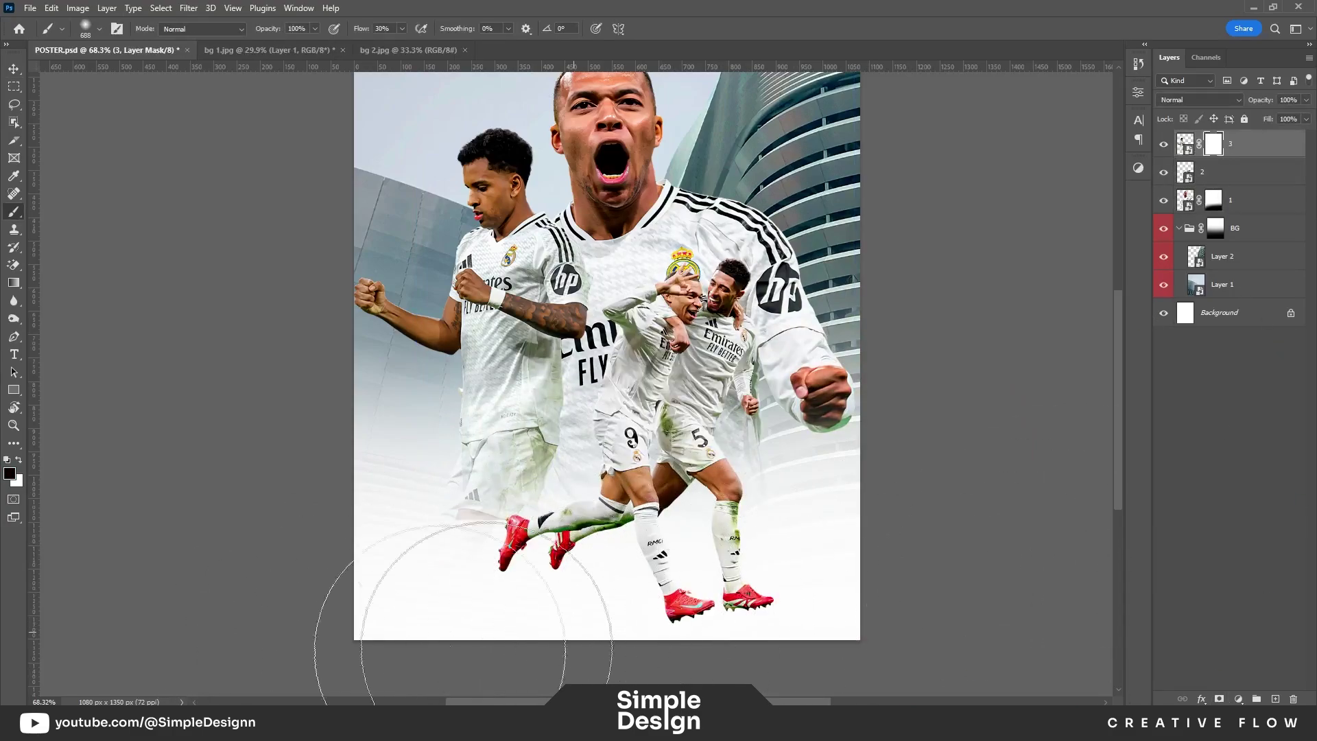
drag(420, 588, 670, 574)
right_click(608, 529)
key(Escape)
key(x)
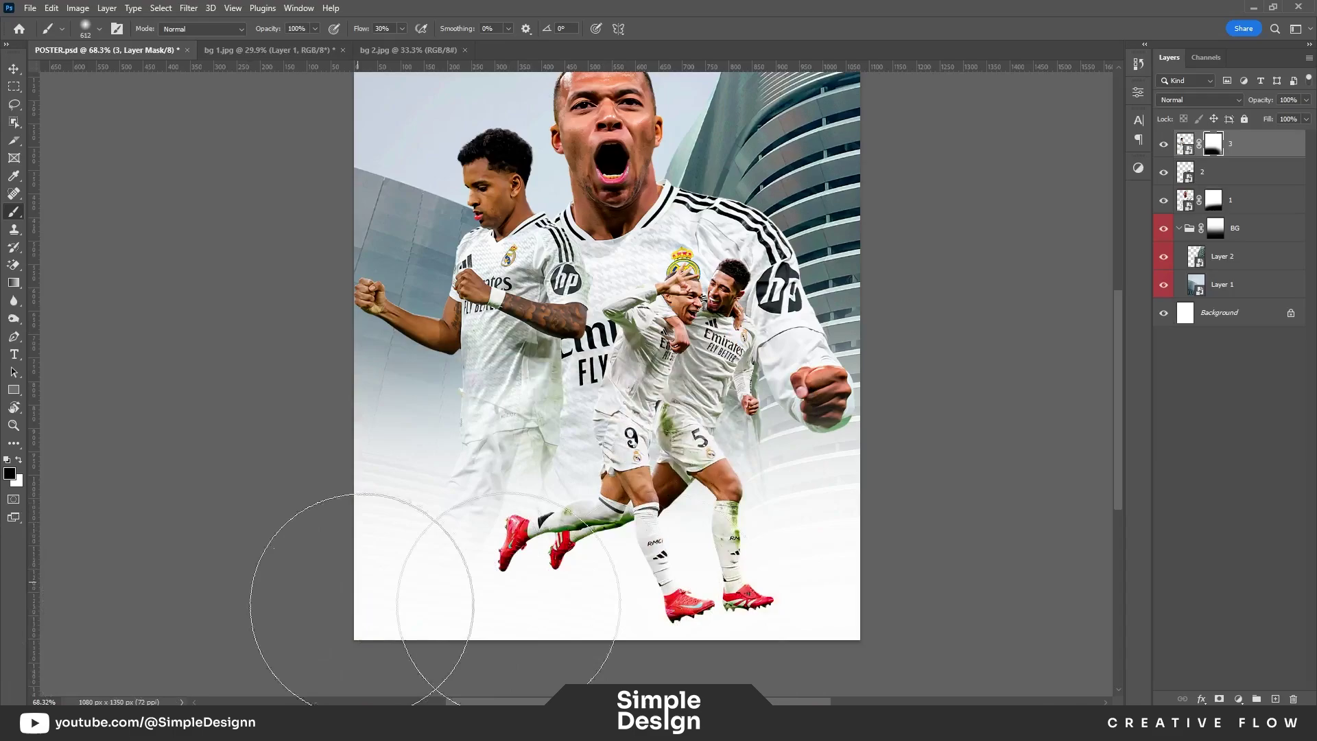
scroll(489, 508, down, 2)
key(x)
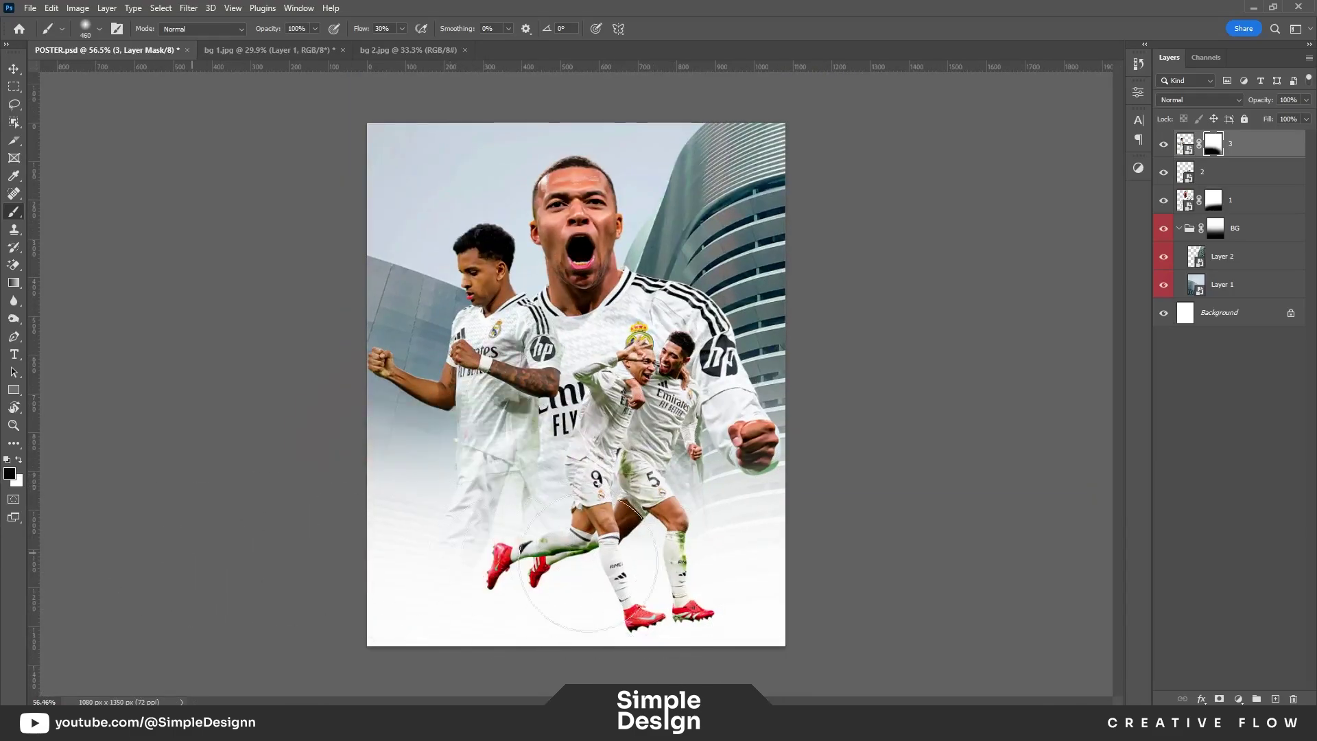
scroll(522, 518, up, 2)
Step: Paint black on layer 3's mask to hide the lower-left legs
key(v)
click(699, 473)
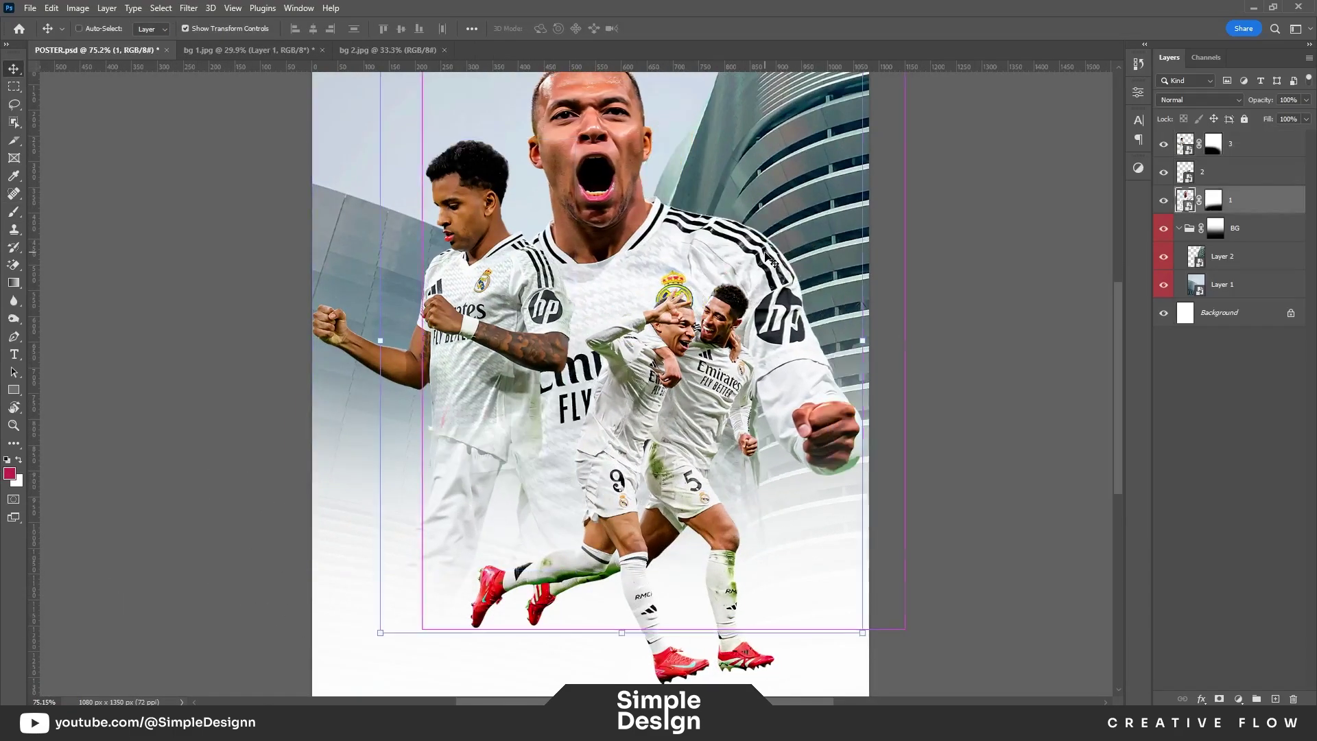
scroll(699, 473, down, 1)
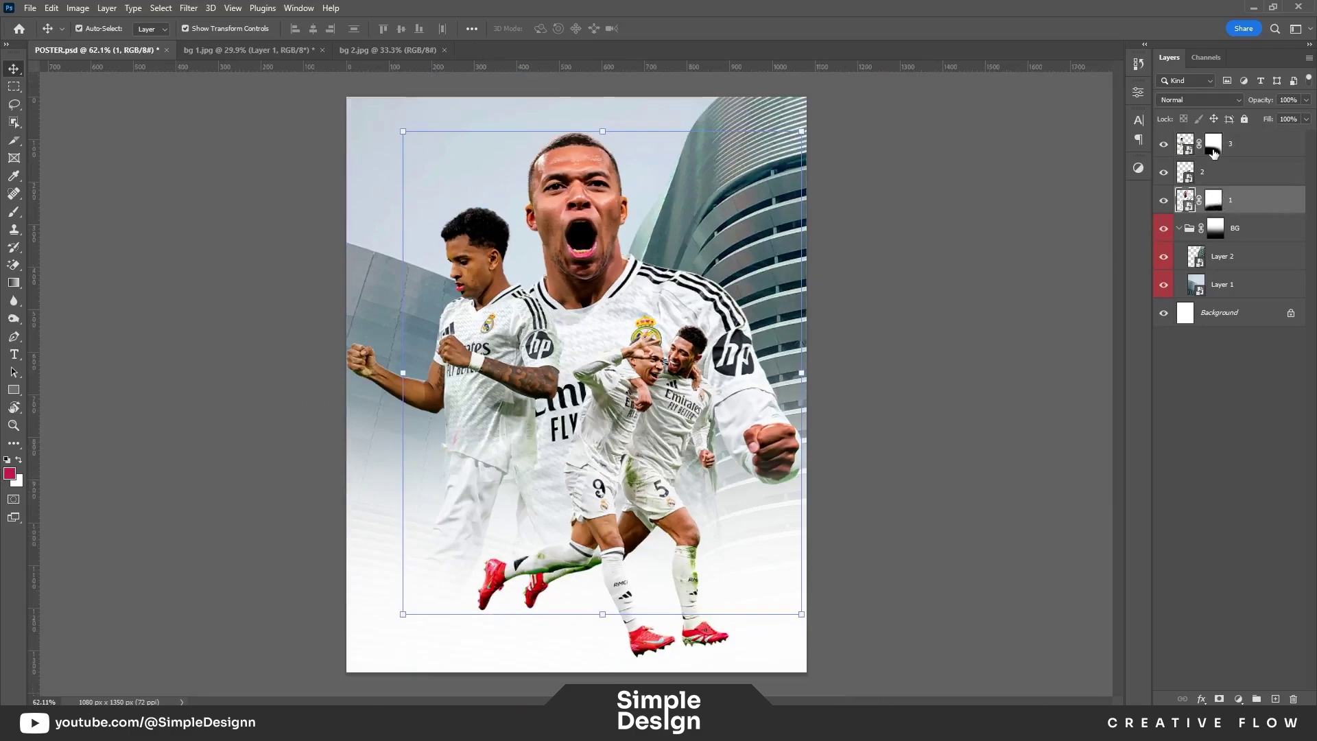
click(1214, 147)
key(b)
key(d)
mouse_move(441, 500)
mouse_down()
mouse_move(471, 558)
mouse_move(596, 607)
mouse_move(411, 588)
mouse_move(384, 603)
mouse_up()
click(1219, 203)
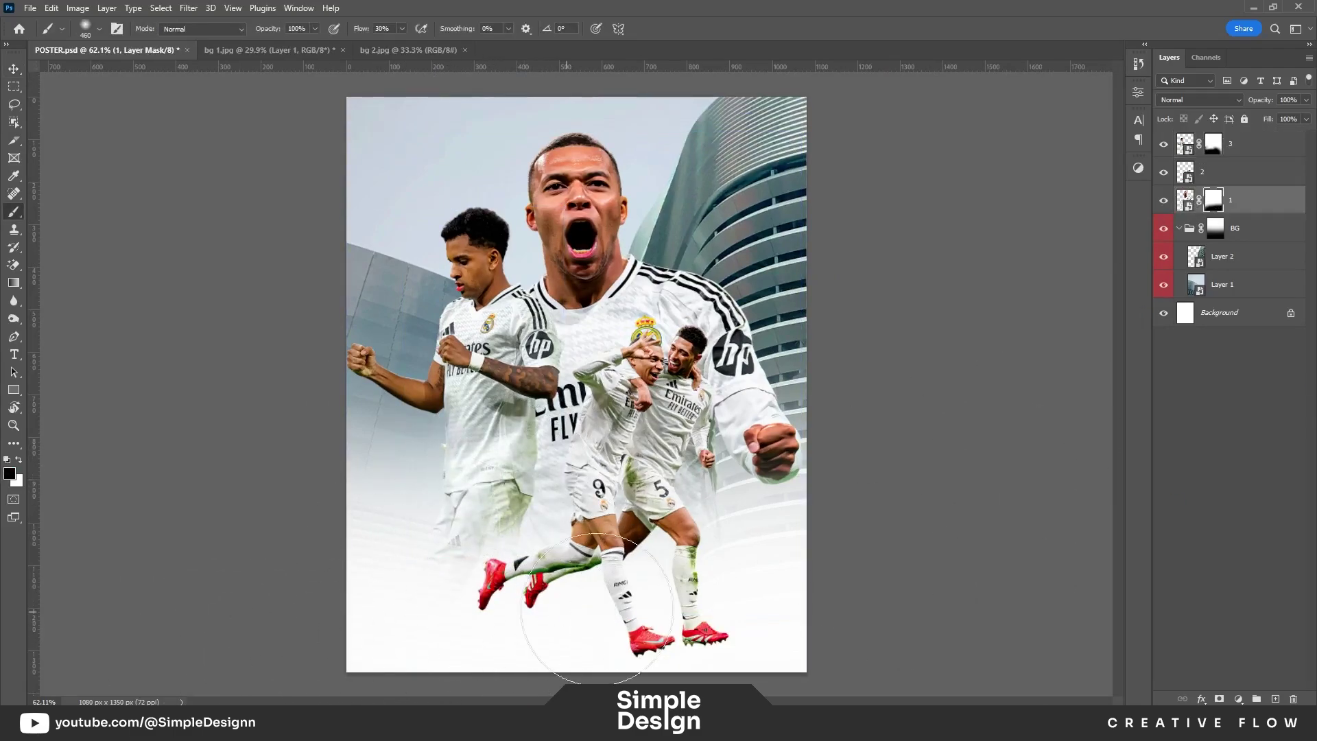
key(v)
click(1168, 456)
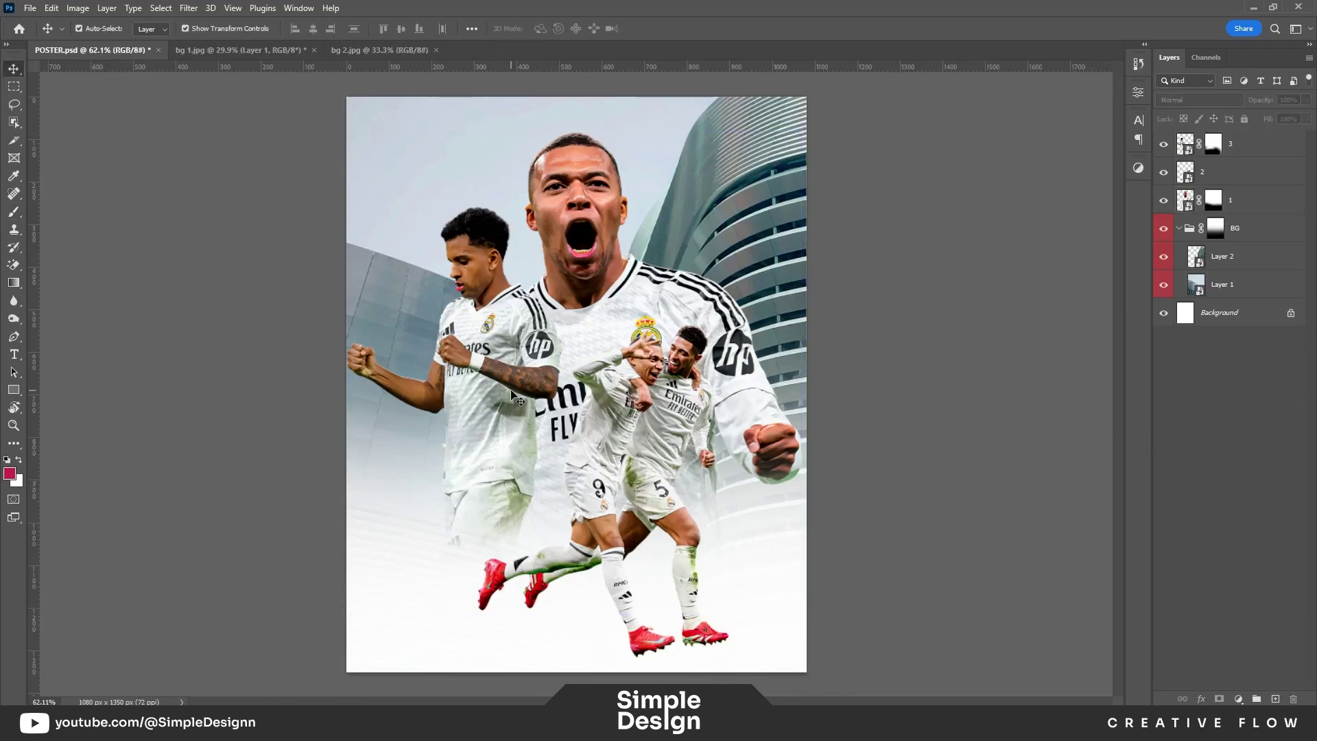
scroll(511, 392, down, 2)
Step: Enlarge player layer 1 slightly, nudge it down, and save the poster
click(639, 229)
drag(760, 178, 765, 175)
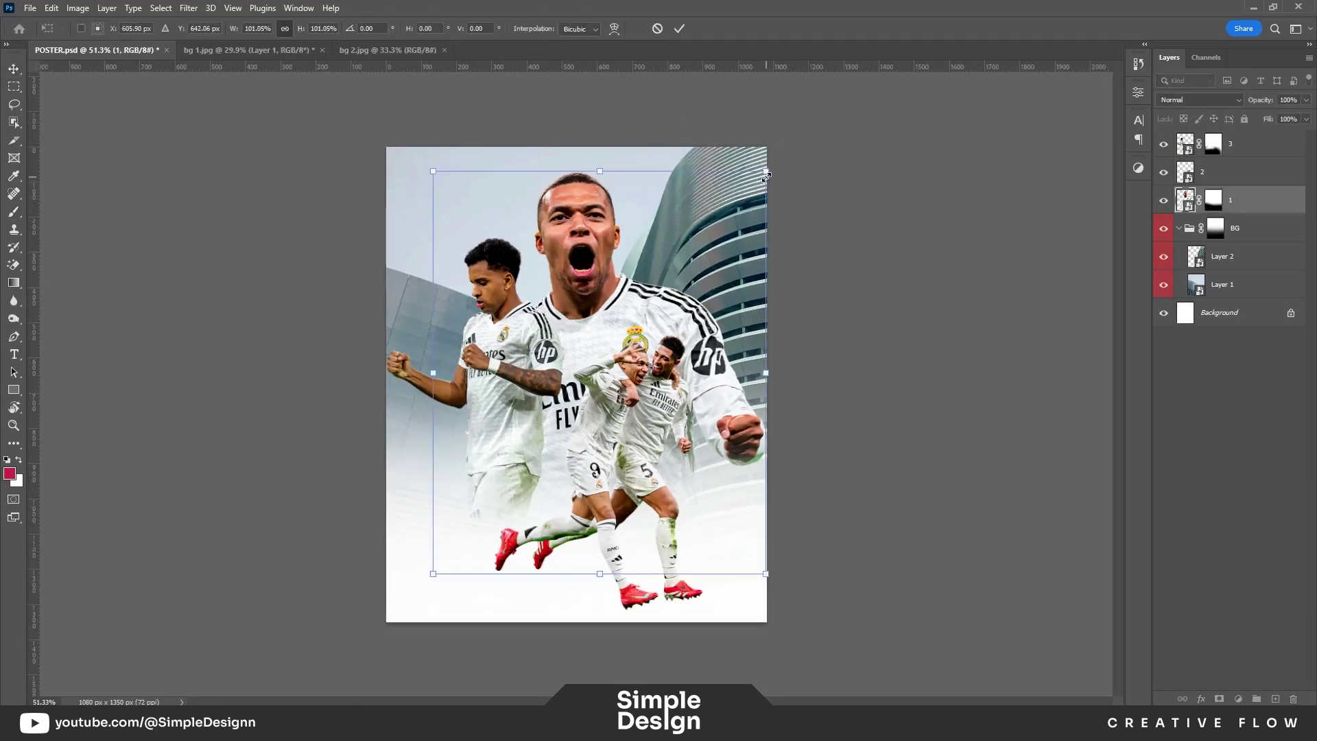
drag(625, 251, 625, 264)
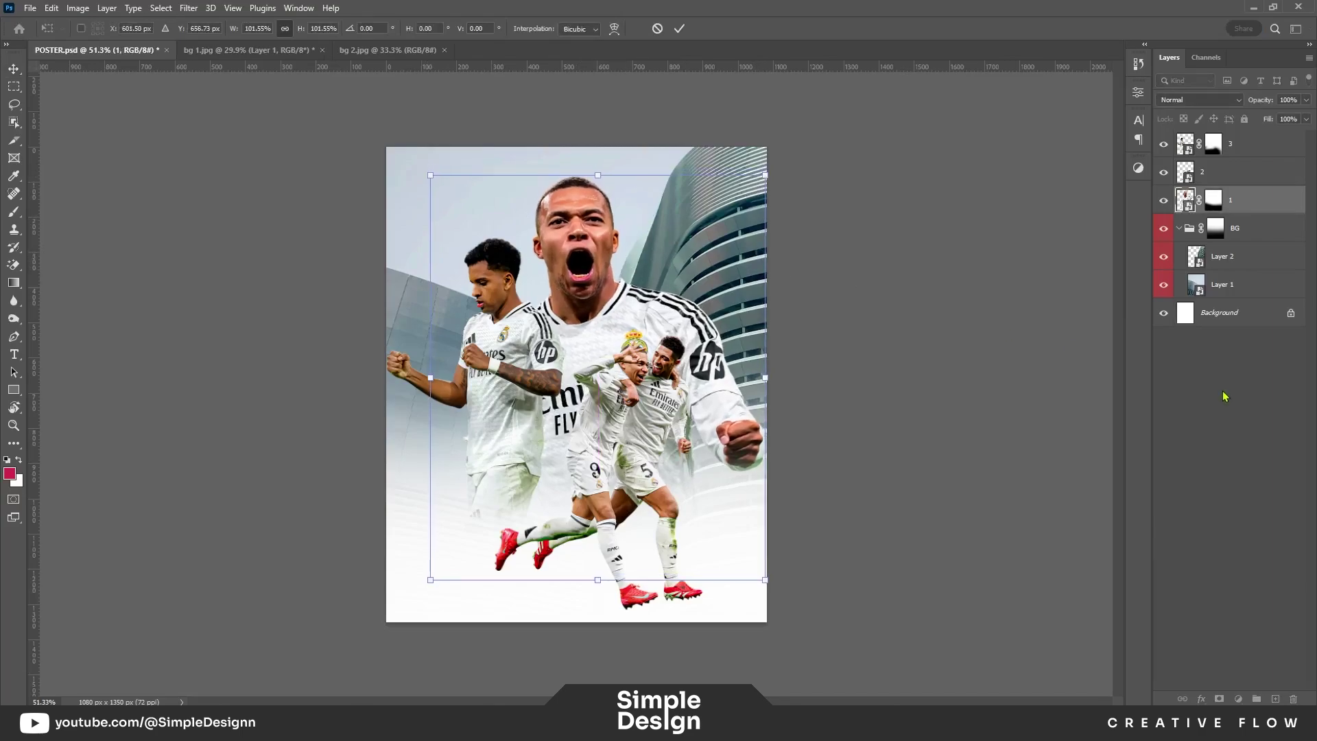
key(Return)
scroll(604, 398, up, 2)
click(1178, 230)
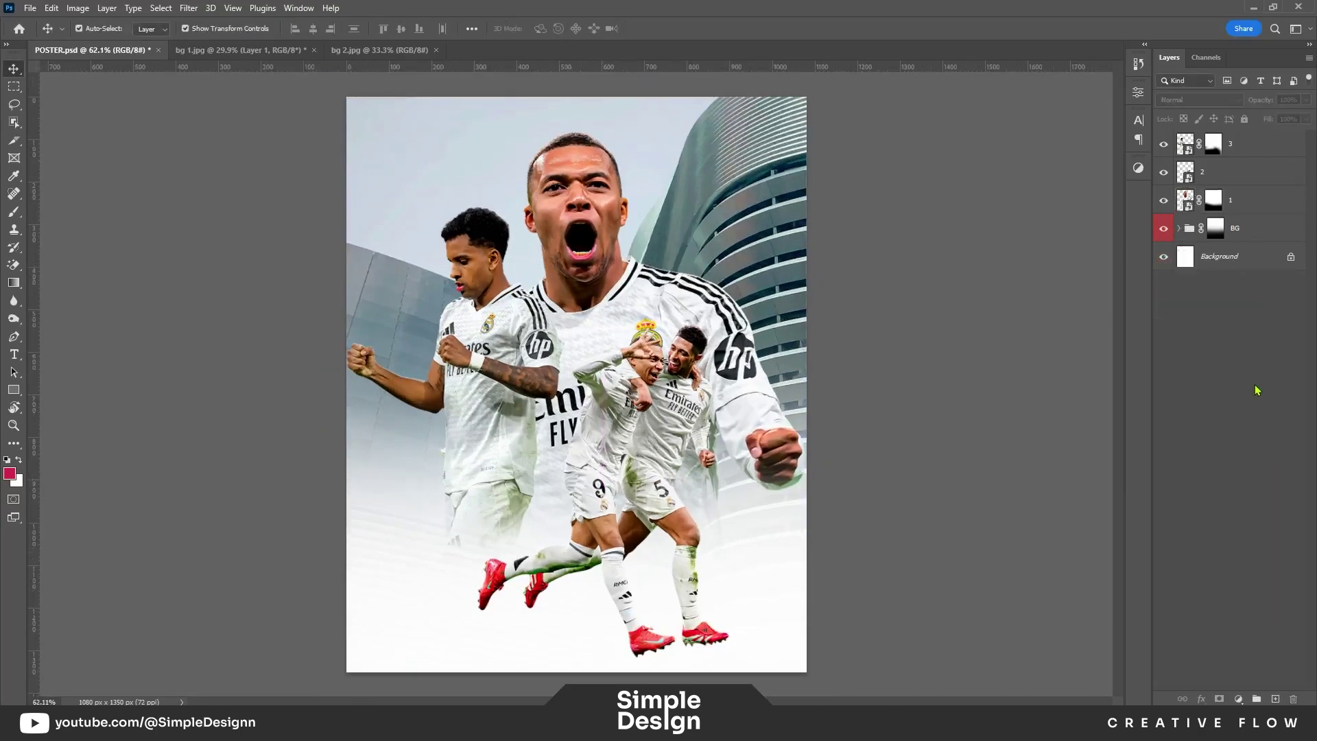
key(ctrl+s)
Step: Brighten stadium Layer 2 with a Levels white point of 230
click(773, 227)
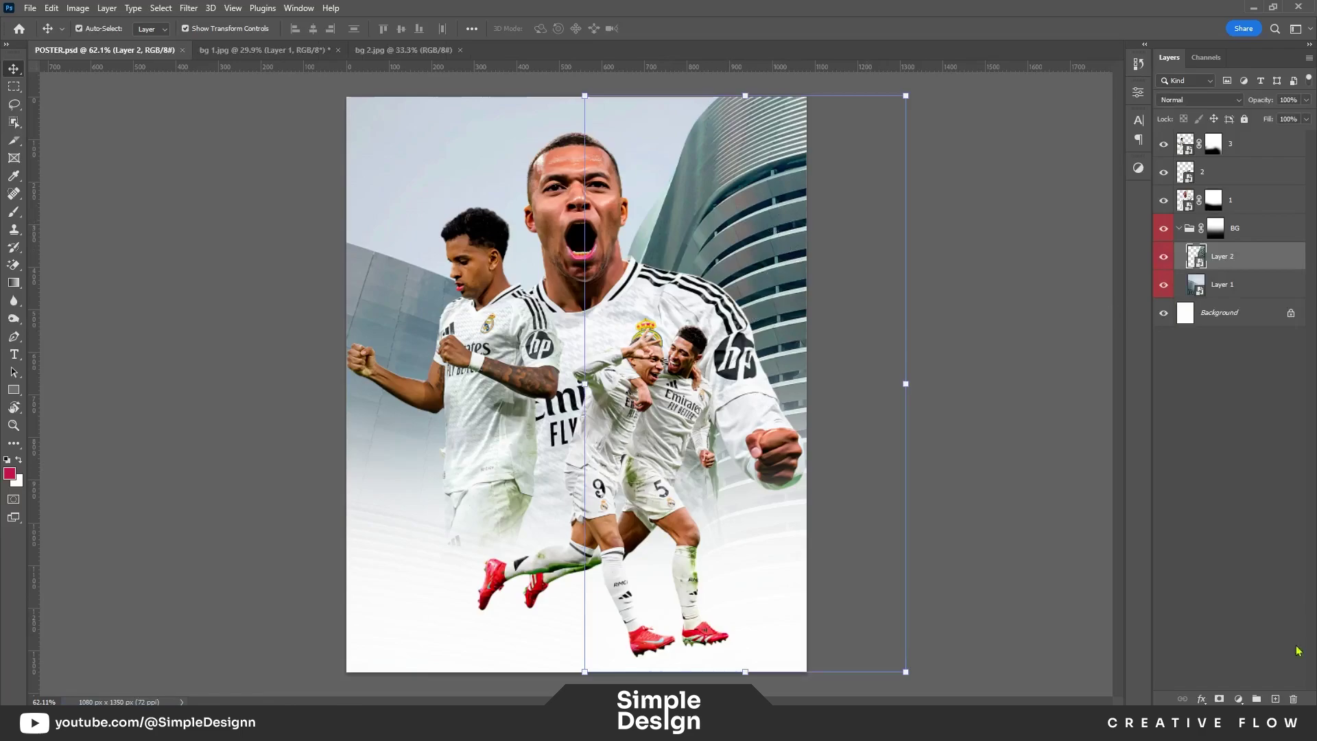
key(ctrl+l)
drag(683, 136, 945, 278)
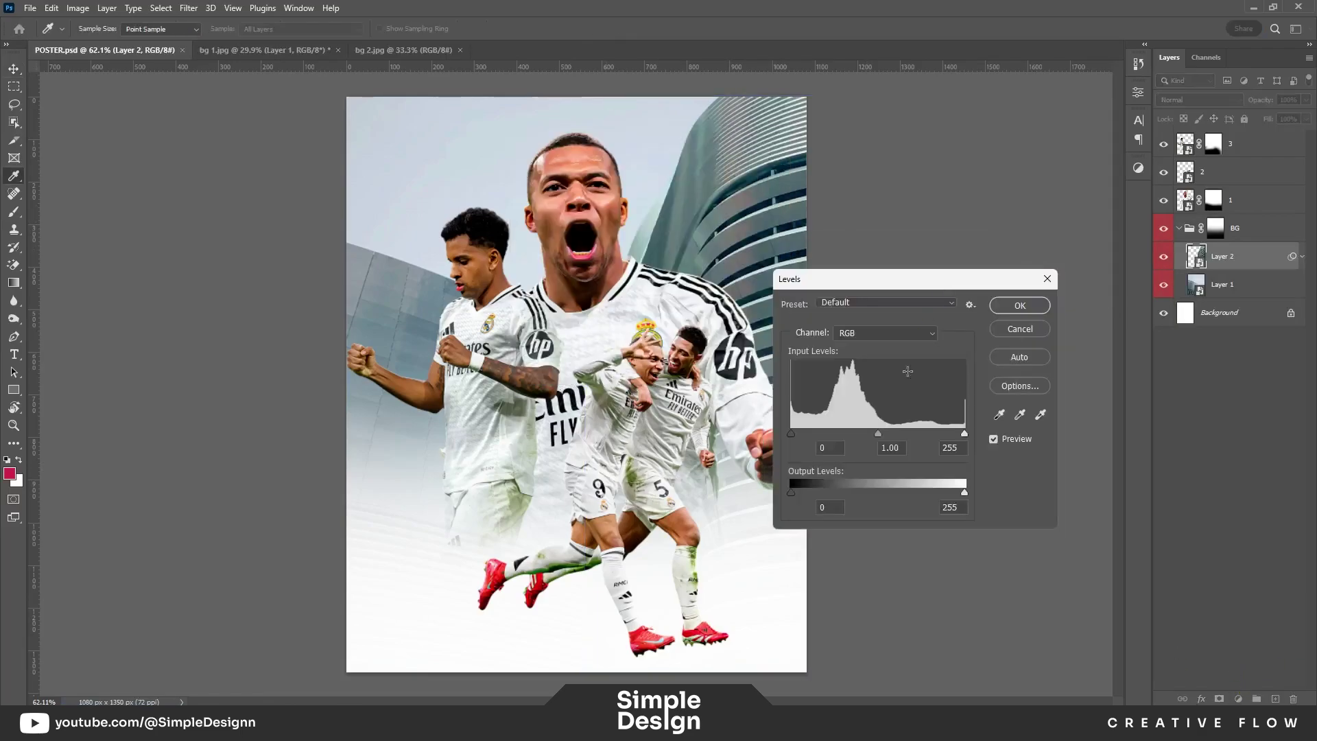
drag(964, 434, 950, 434)
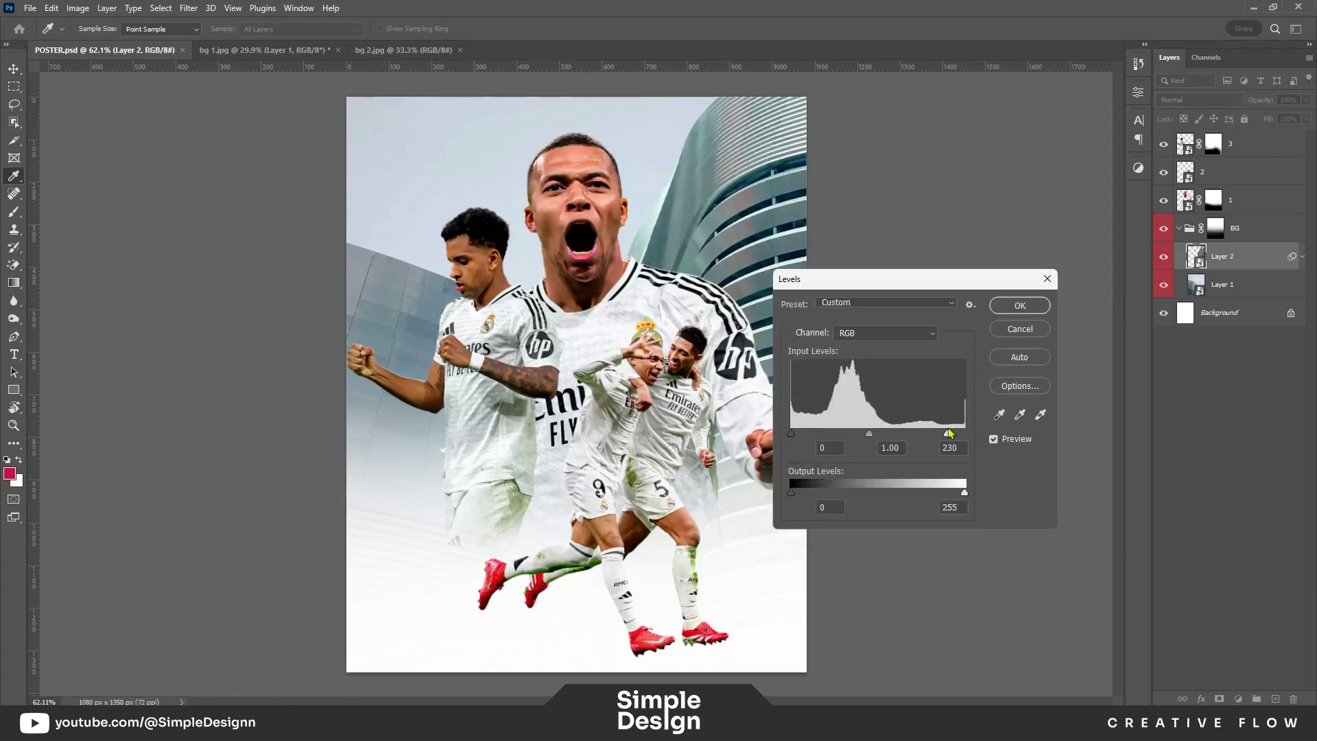
click(1020, 305)
Step: Brighten stadium Layer 1 with a Levels white point of 253
click(1231, 326)
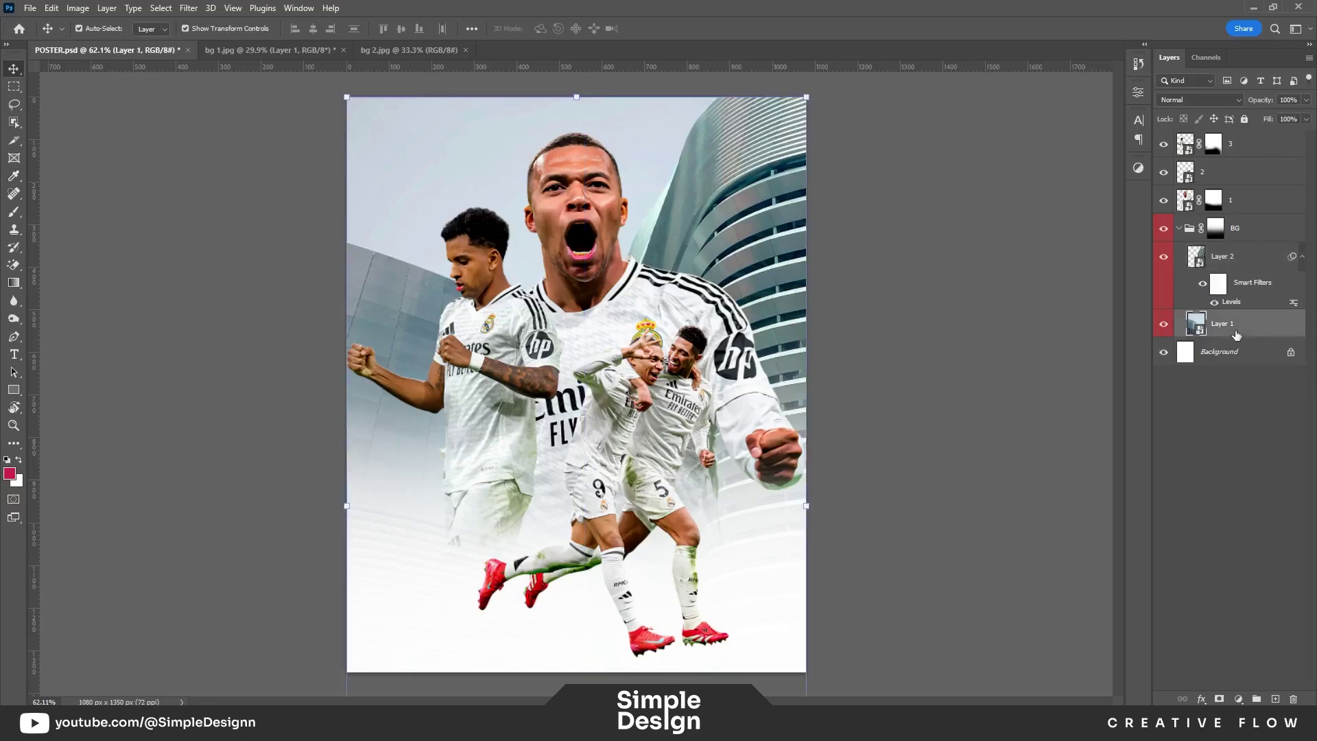
key(ctrl+l)
drag(963, 434, 964, 434)
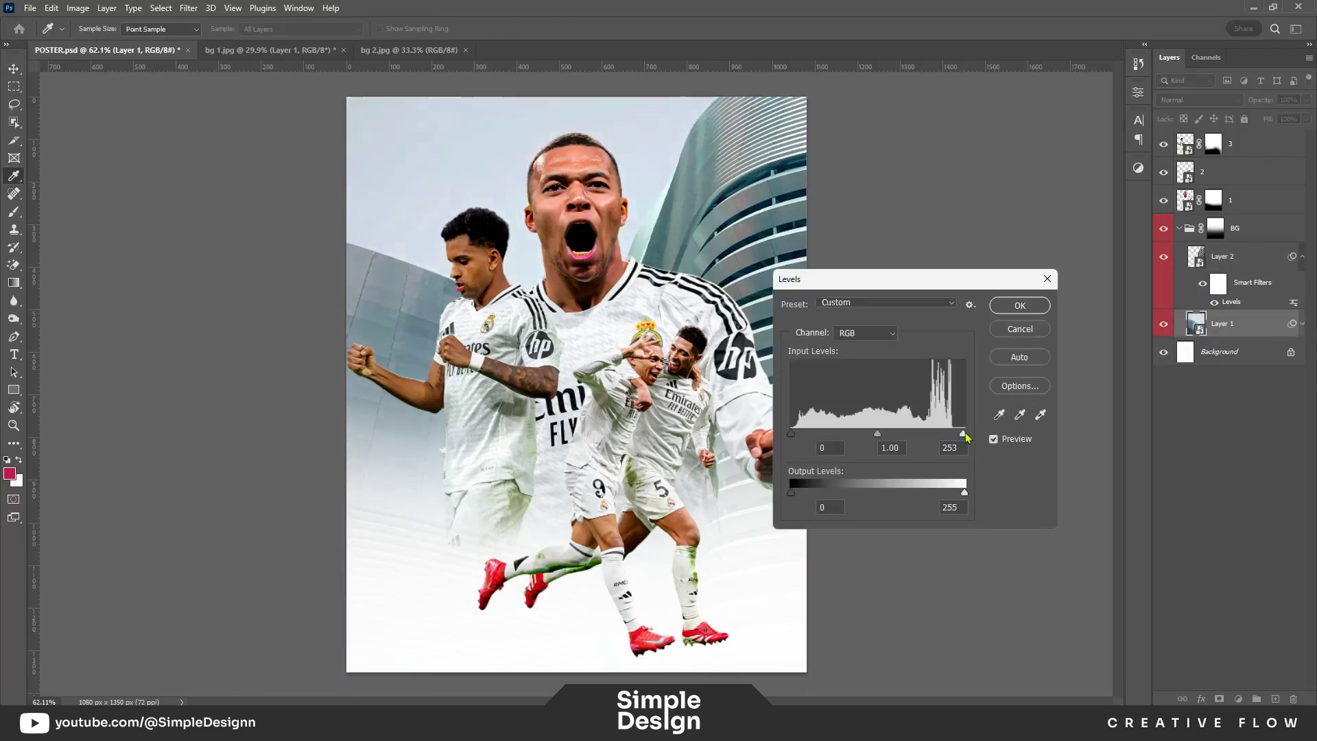
key(Return)
Step: Zoom out, then shrink and reposition stadium Layer 1
key(v)
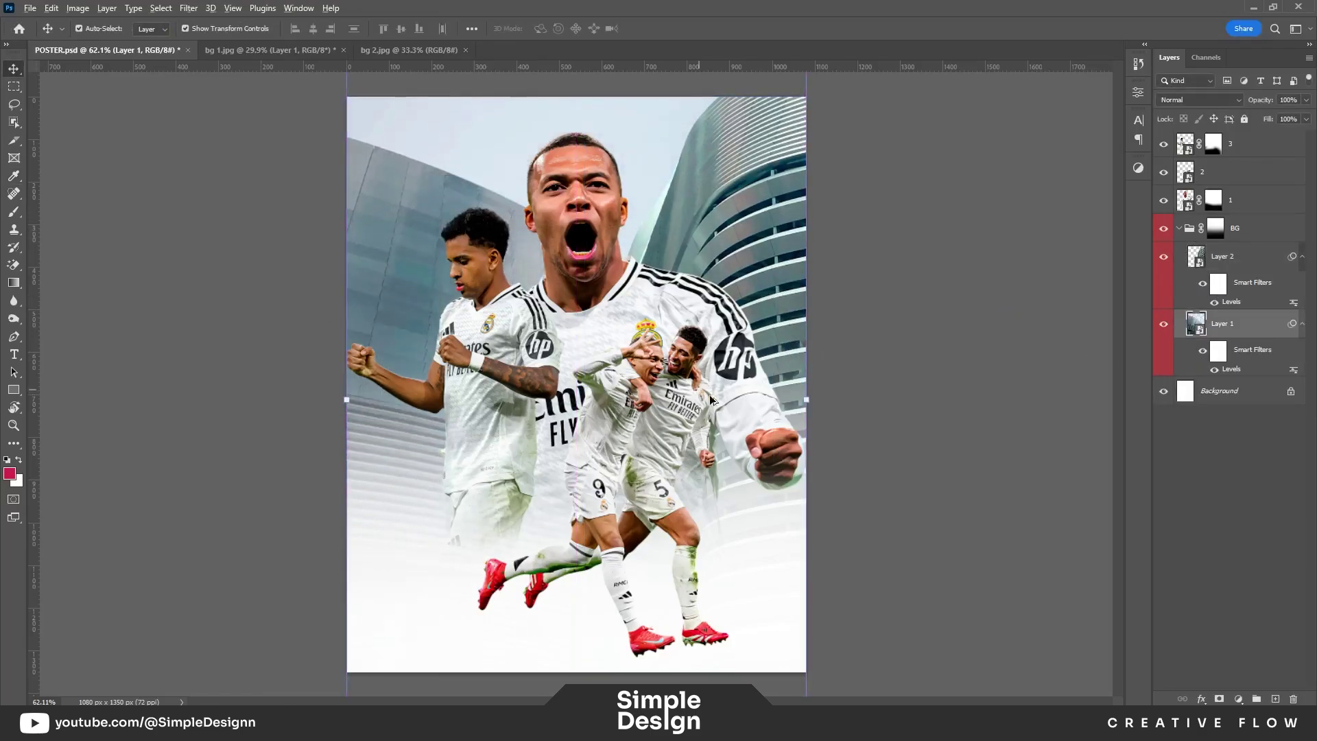
key(ctrl+minus)
mouse_move(738, 402)
mouse_down()
mouse_move(639, 344)
mouse_move(598, 372)
mouse_up()
Step: Commit Layer 1's resize and add a layer mask to it with a black brush
key(Return)
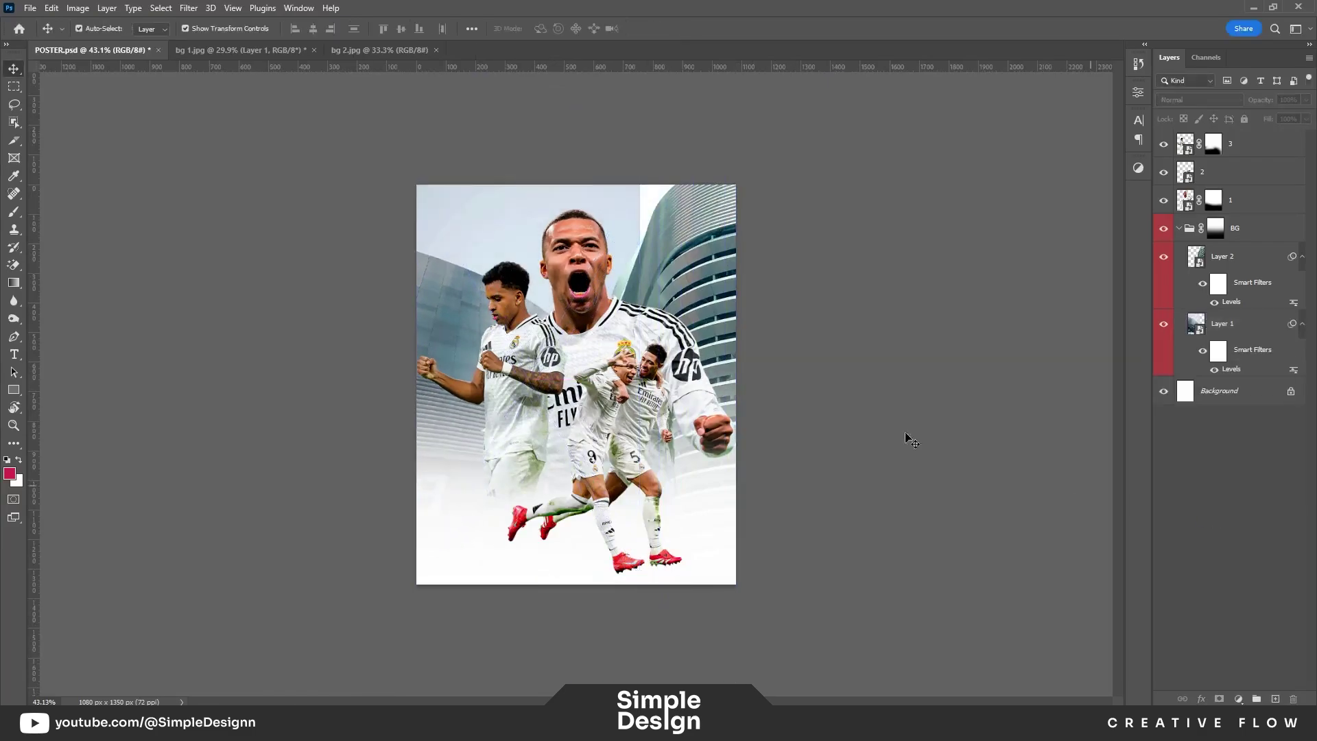
key(ctrl+0)
click(737, 215)
click(529, 146)
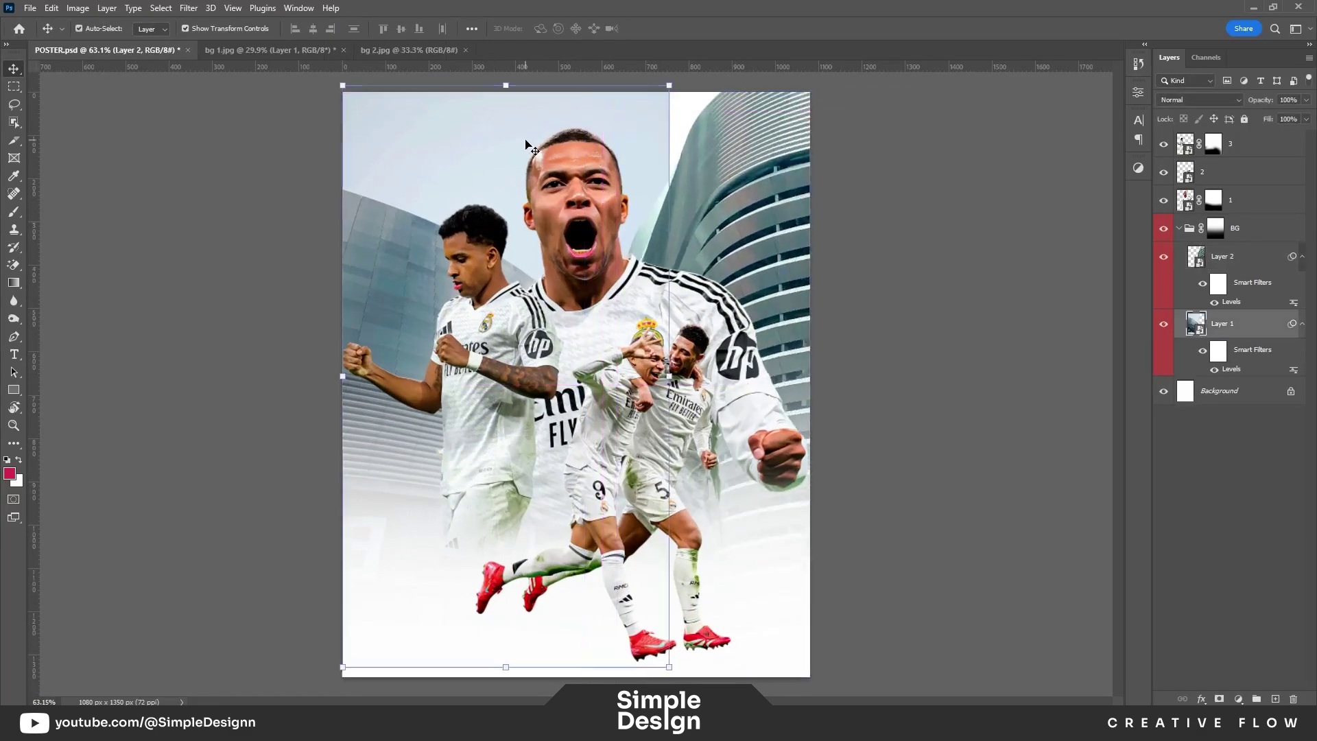
click(1220, 699)
key(b)
key(d)
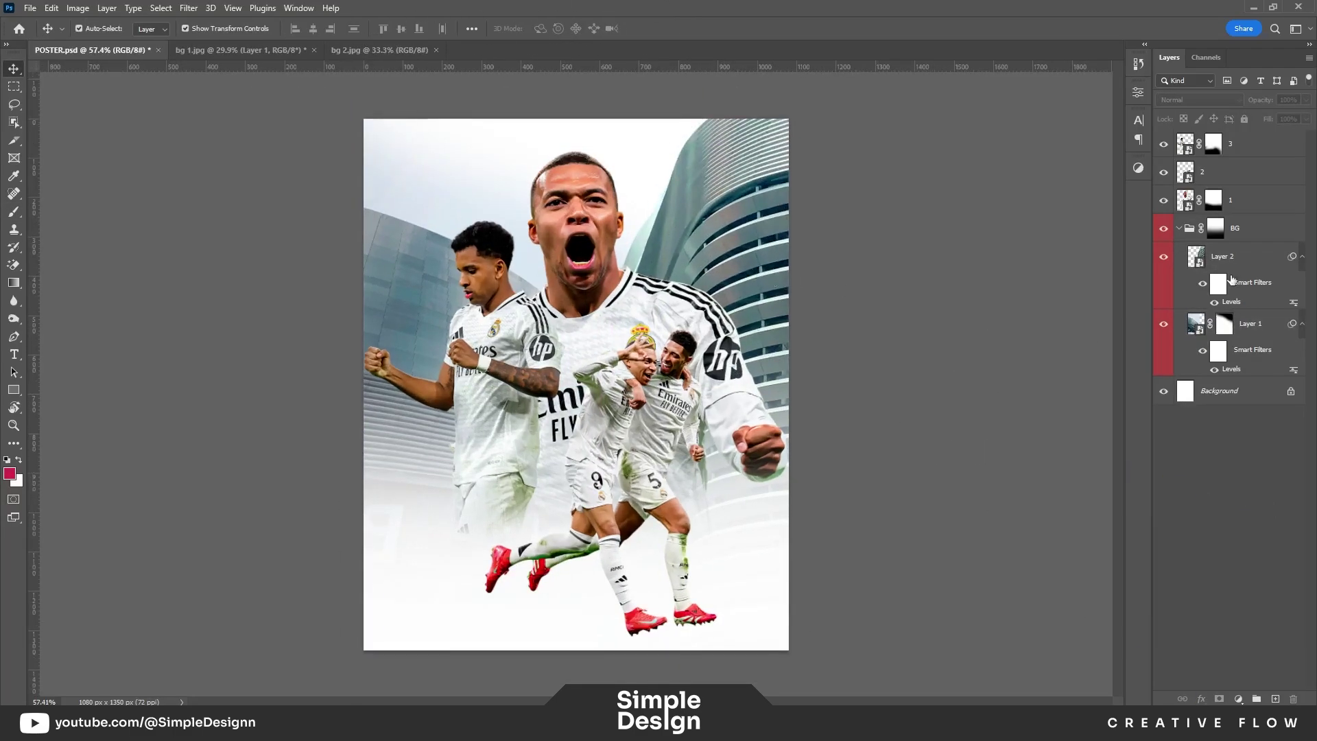
Step: Collapse both layers' smart filter lists and select the BG group's mask
click(1302, 259)
click(1302, 286)
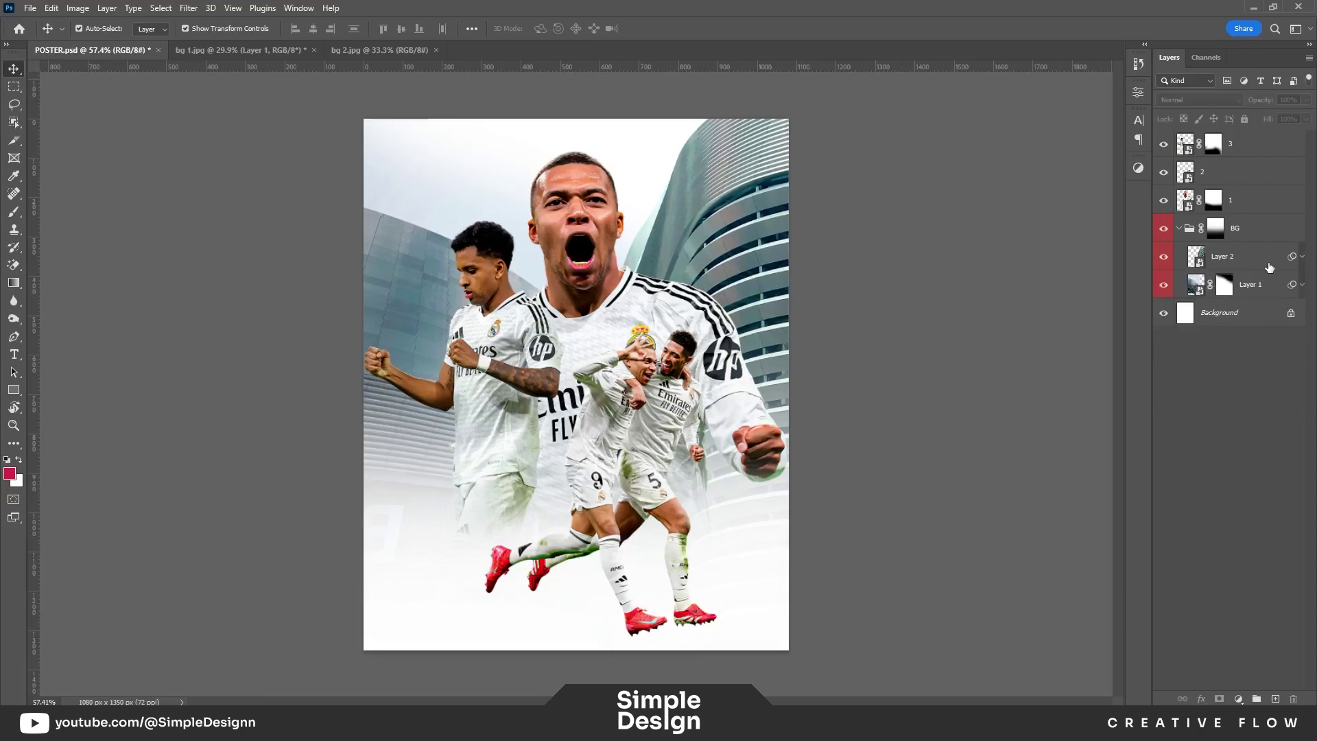
click(1216, 228)
Step: Add a light blue Solid Color fill in Overlay mode at 32% opacity
click(1240, 700)
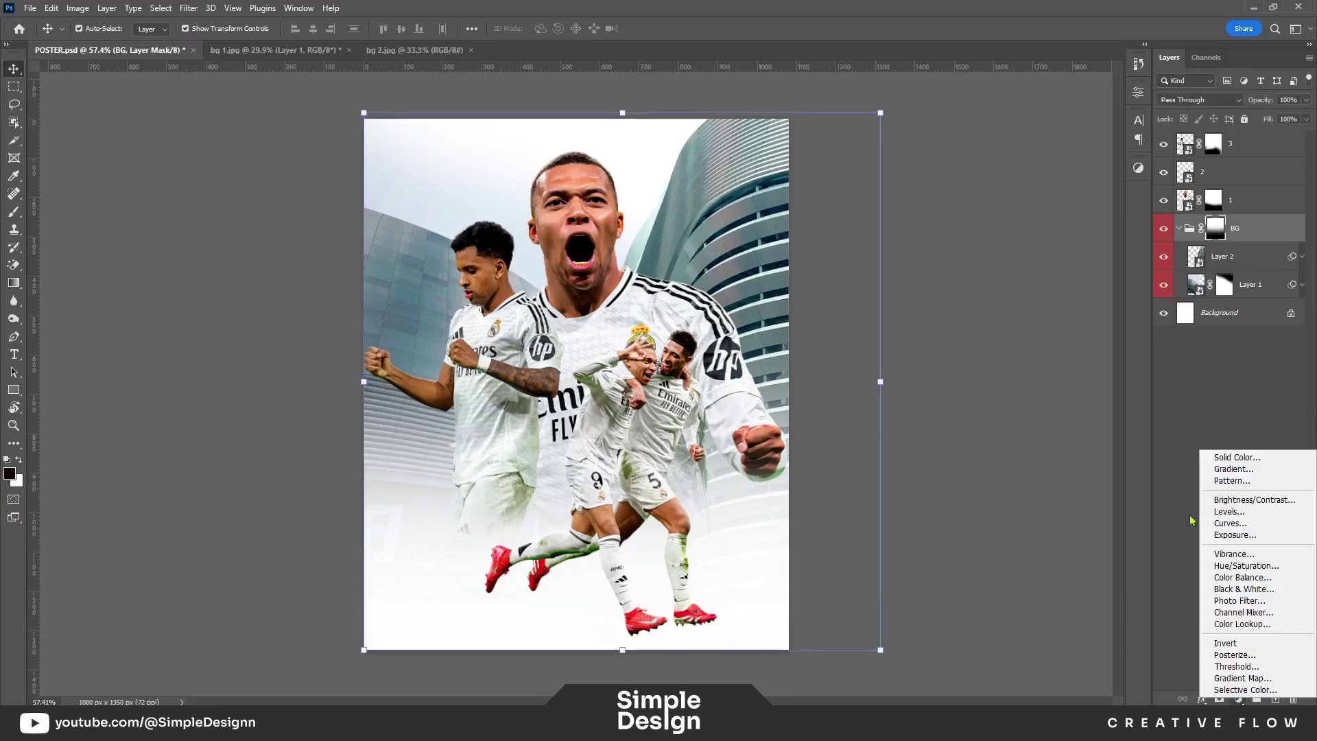
click(1228, 462)
click(1018, 525)
drag(1018, 527, 1018, 530)
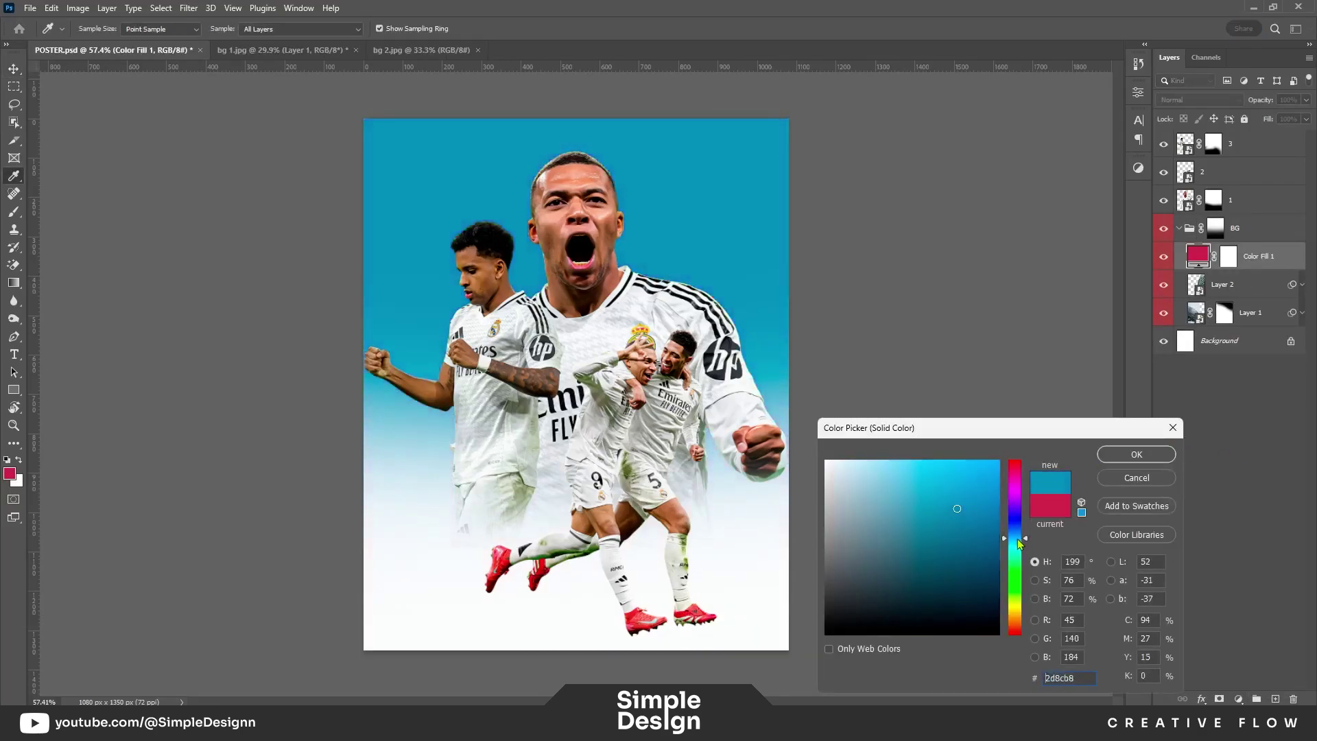
click(916, 470)
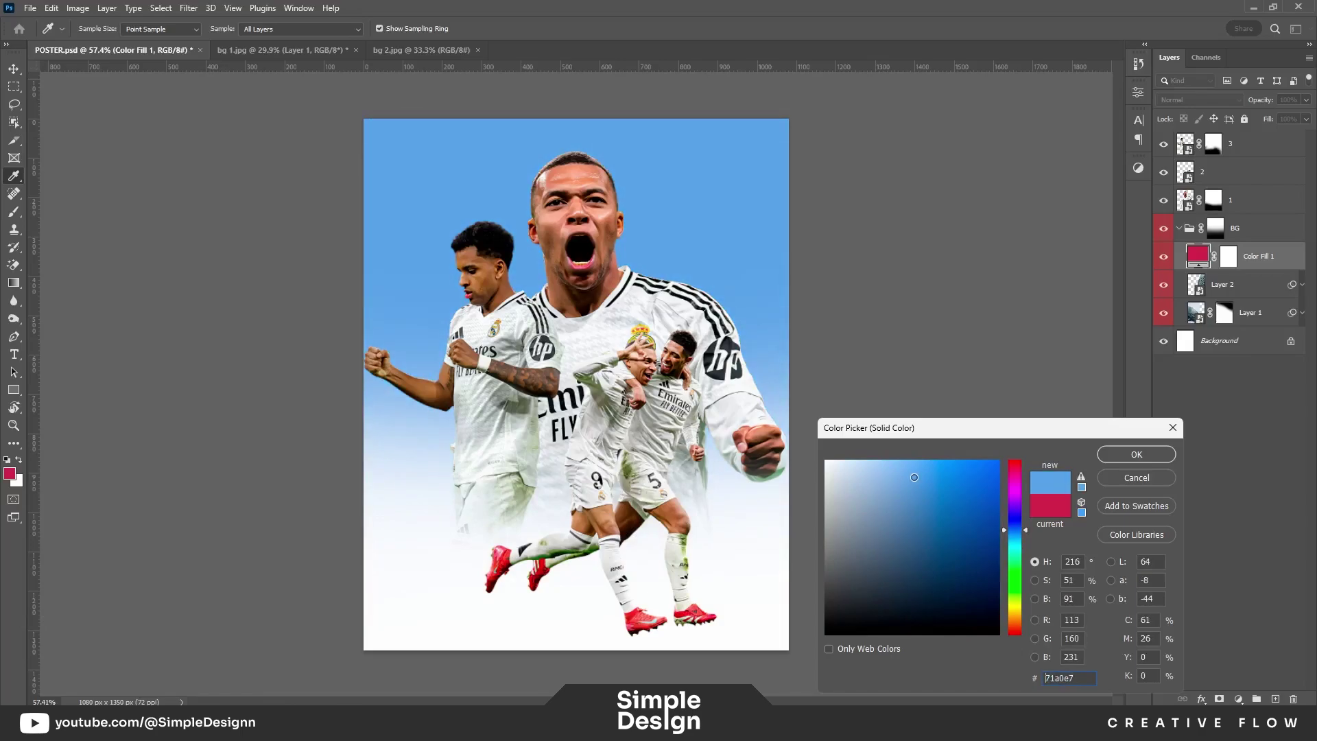
click(1126, 454)
click(1199, 100)
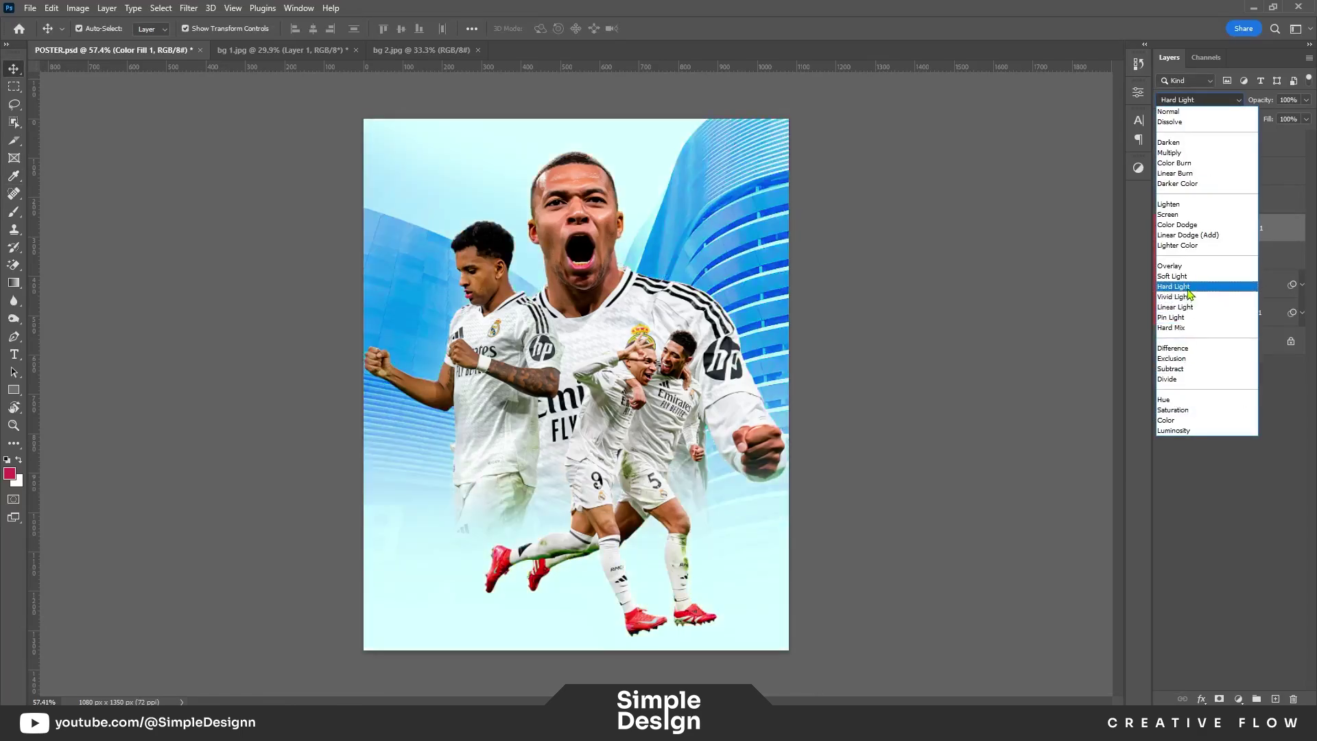
click(1201, 266)
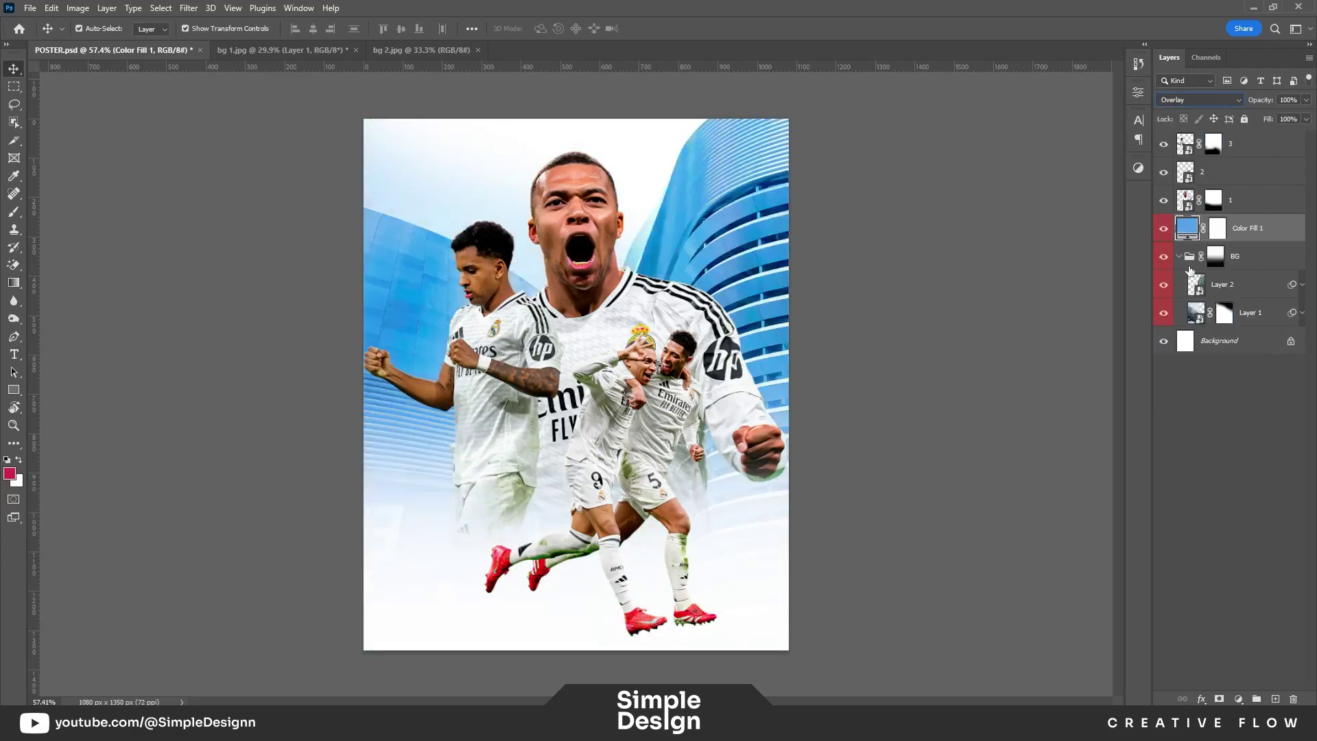
ctrl+click(1260, 240)
key(4)
key(5)
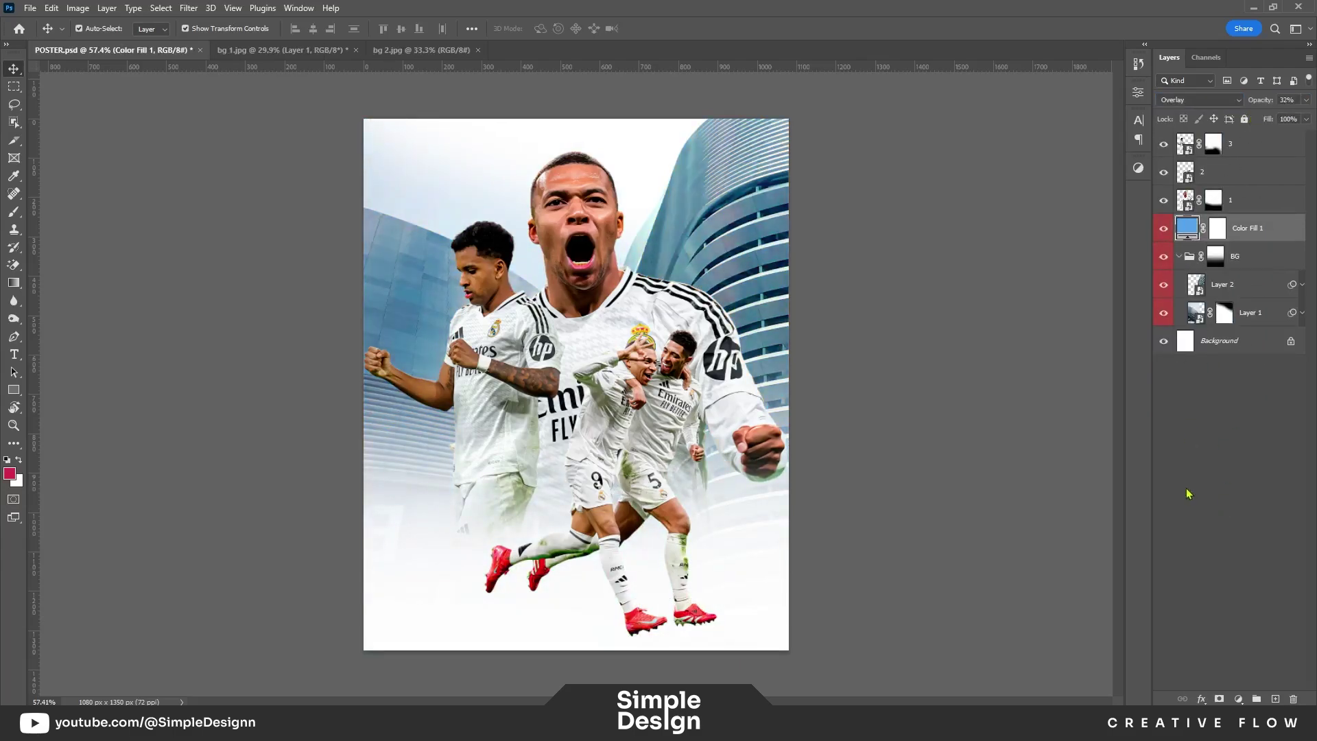
Step: Add an almost-white pale blue Solid Color fill above the Background layer
click(1239, 341)
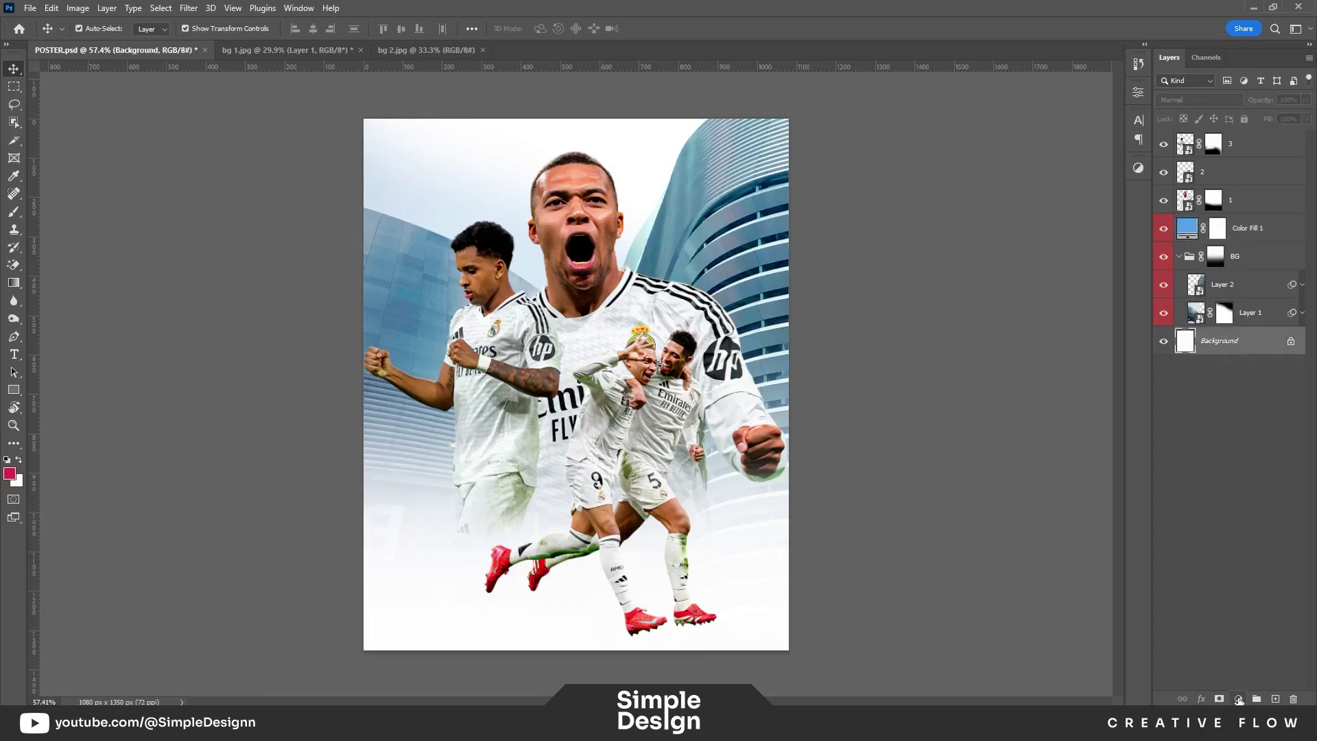
click(1239, 700)
click(1228, 468)
click(750, 285)
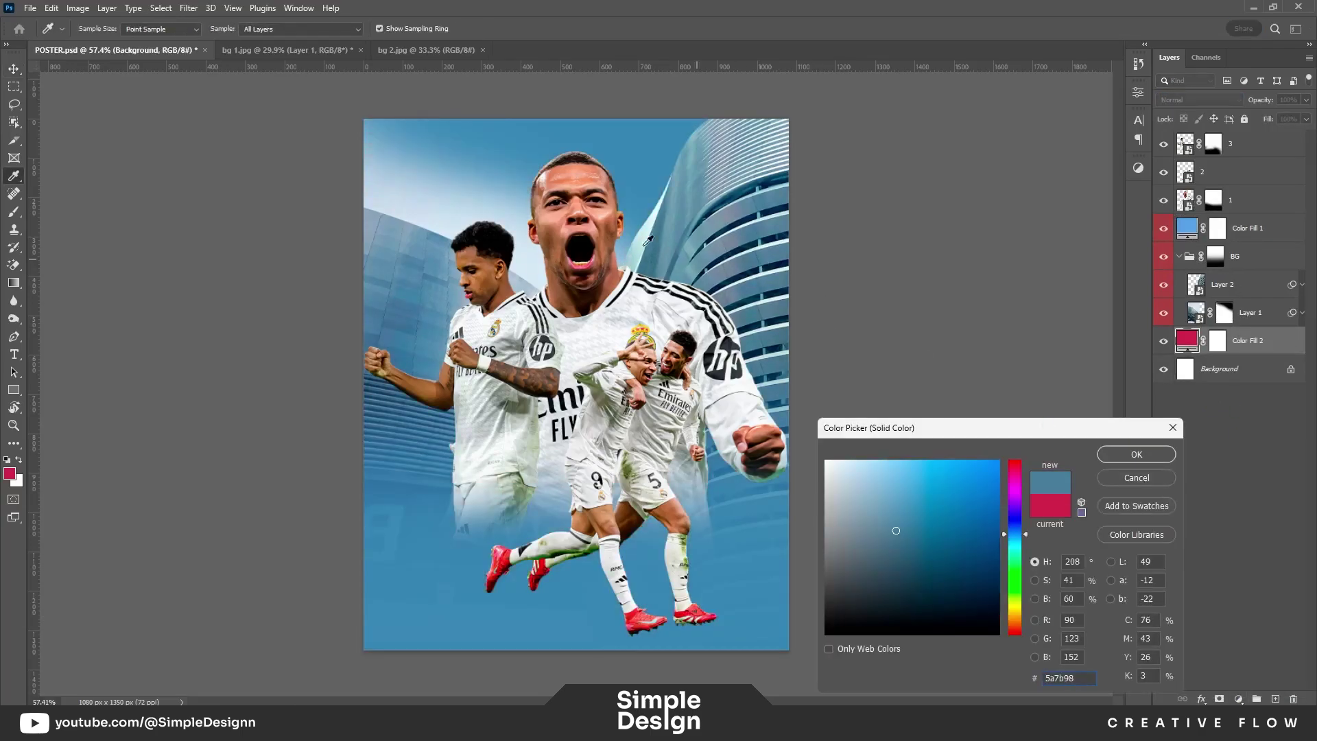
click(480, 186)
drag(483, 186, 487, 172)
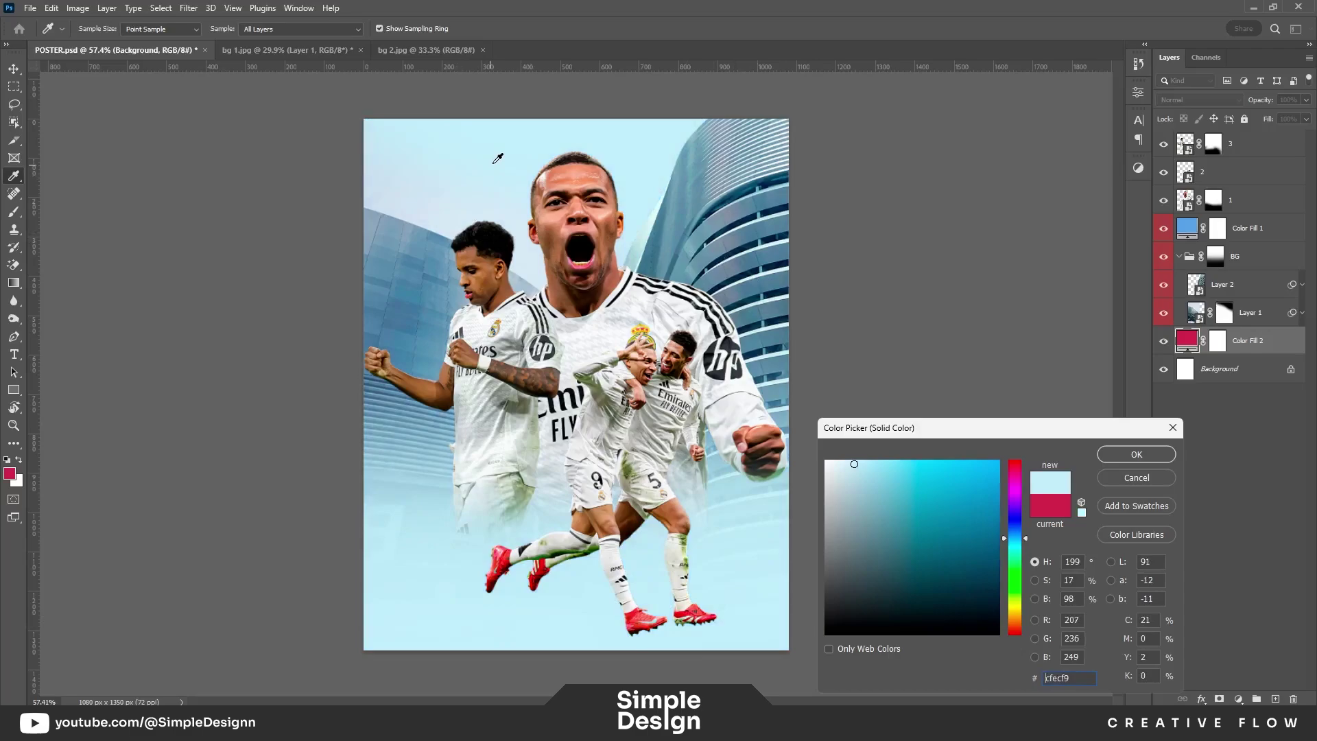
click(842, 461)
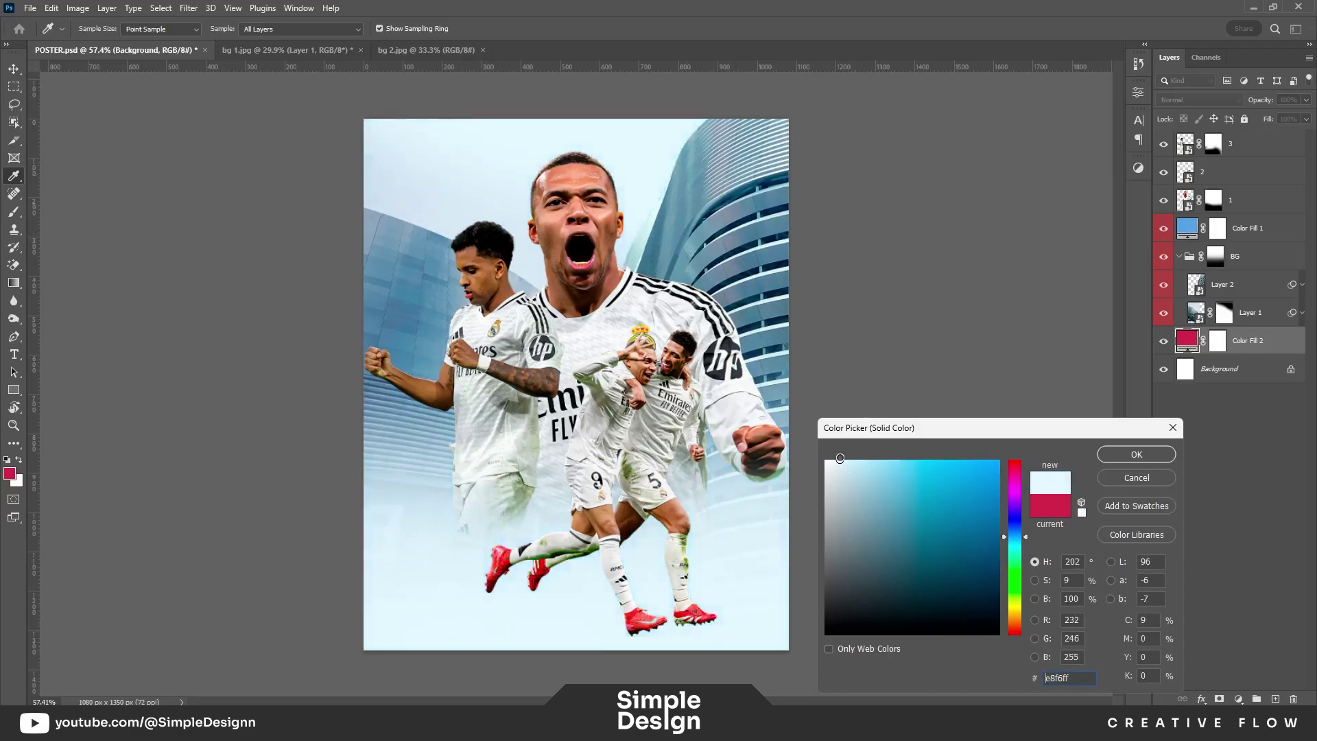
click(1142, 460)
Step: Compare the pale fill on and off, make it even paler, and collapse BG
click(1164, 341)
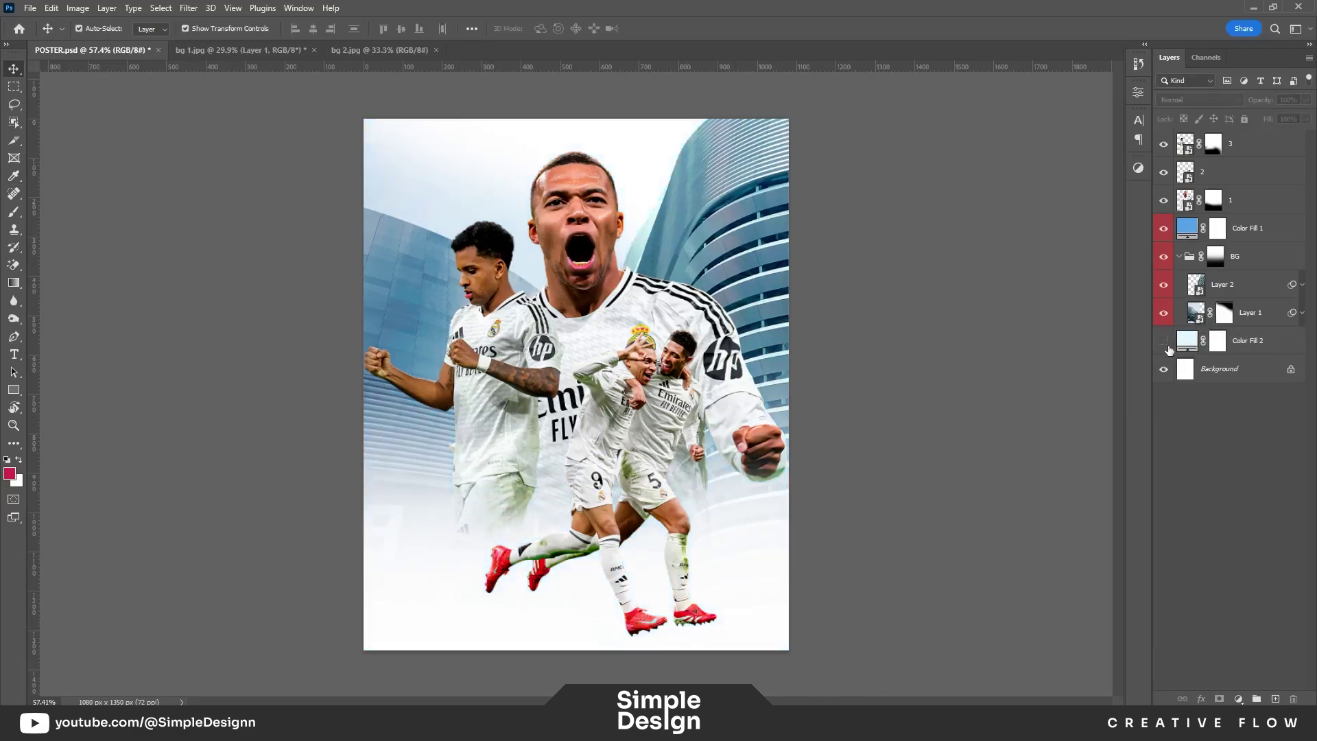
double_click(1188, 340)
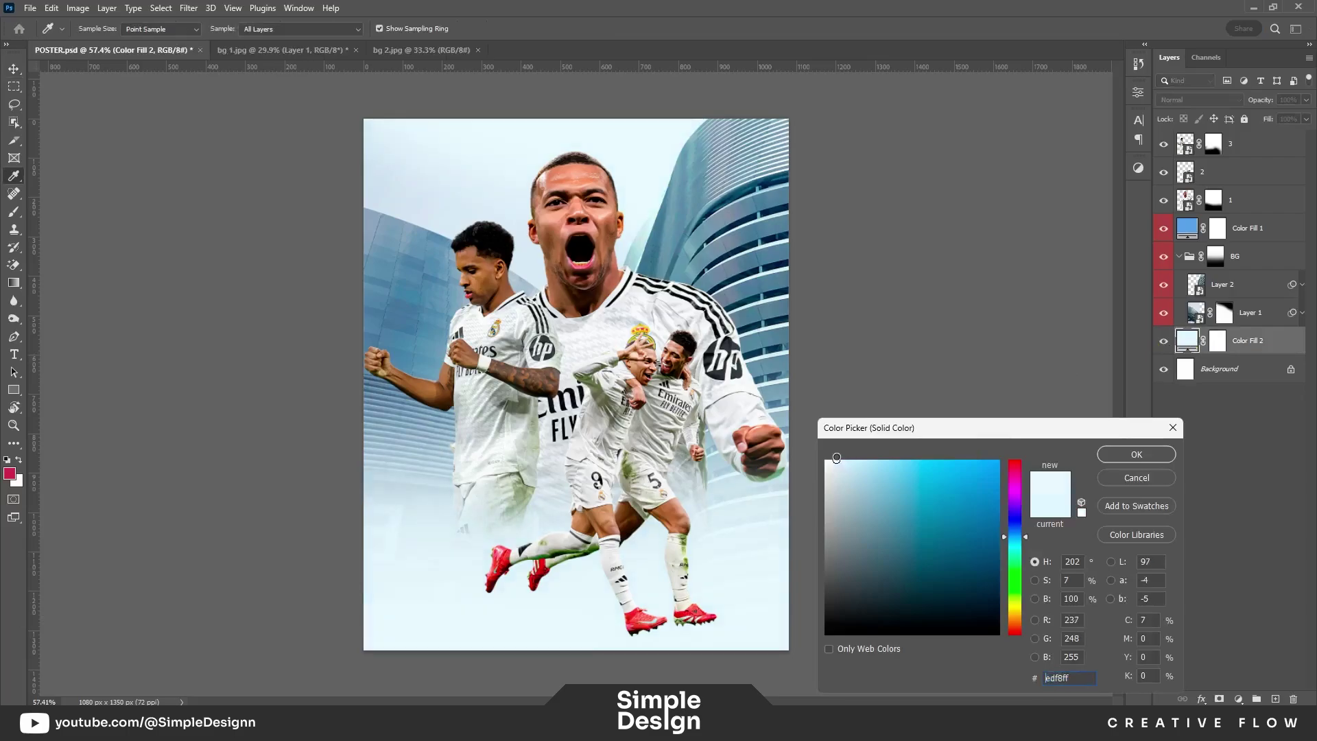
click(1122, 462)
click(1179, 255)
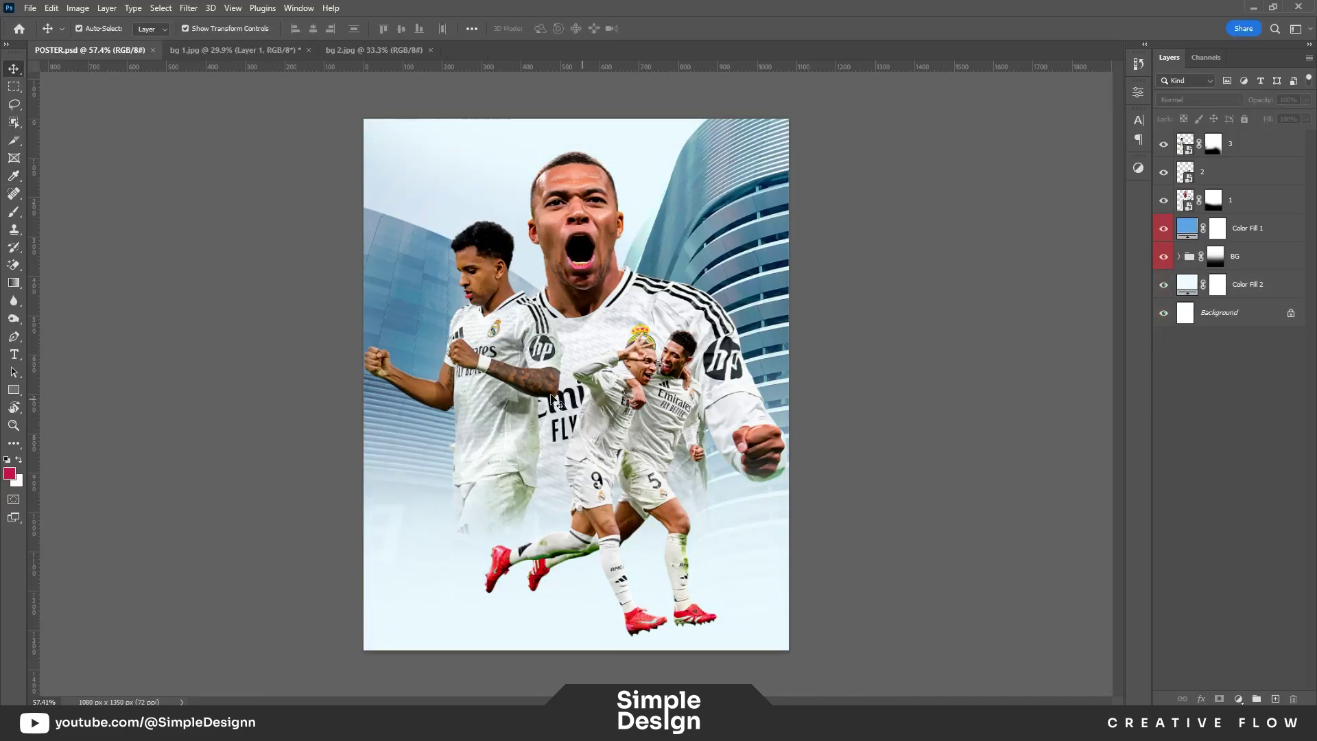
Step: Apply a Camera Raw filter to player layer 3: Texture +33, Clarity +10, Grain 18
click(514, 357)
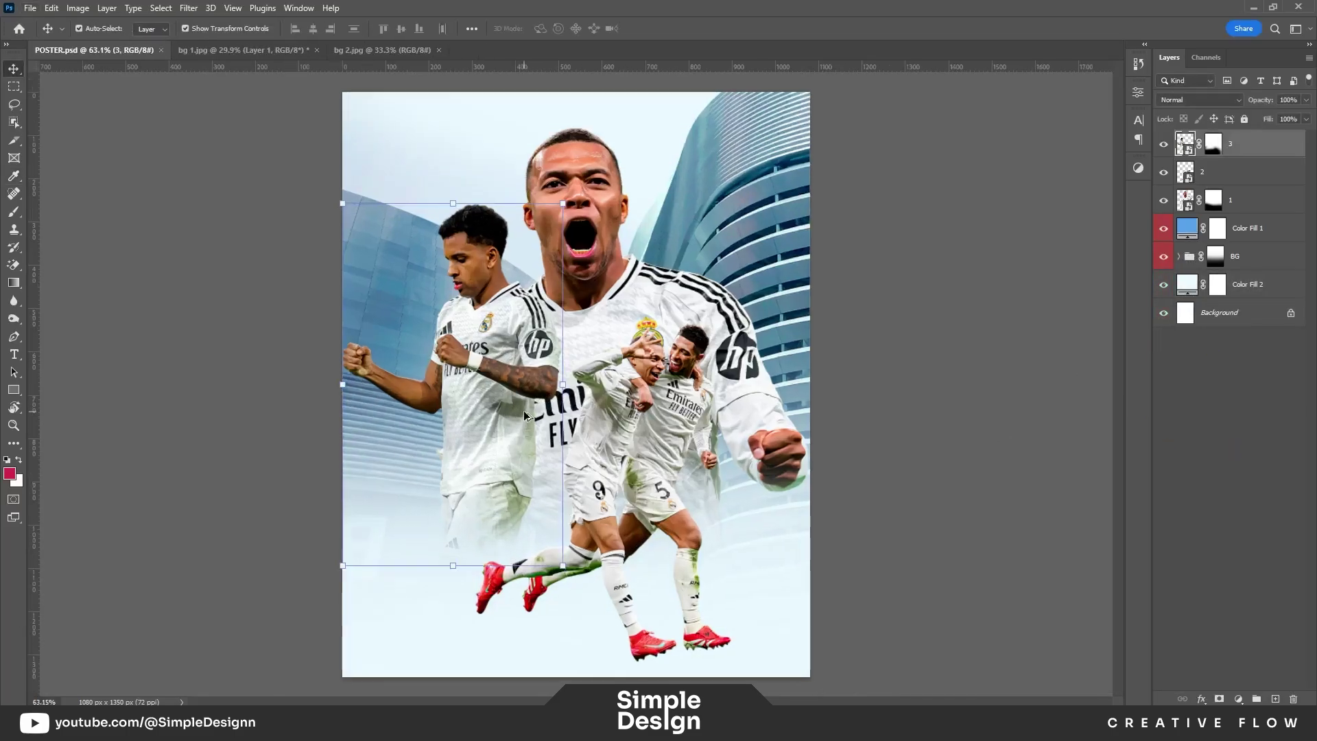
scroll(498, 319, up, 3)
click(191, 9)
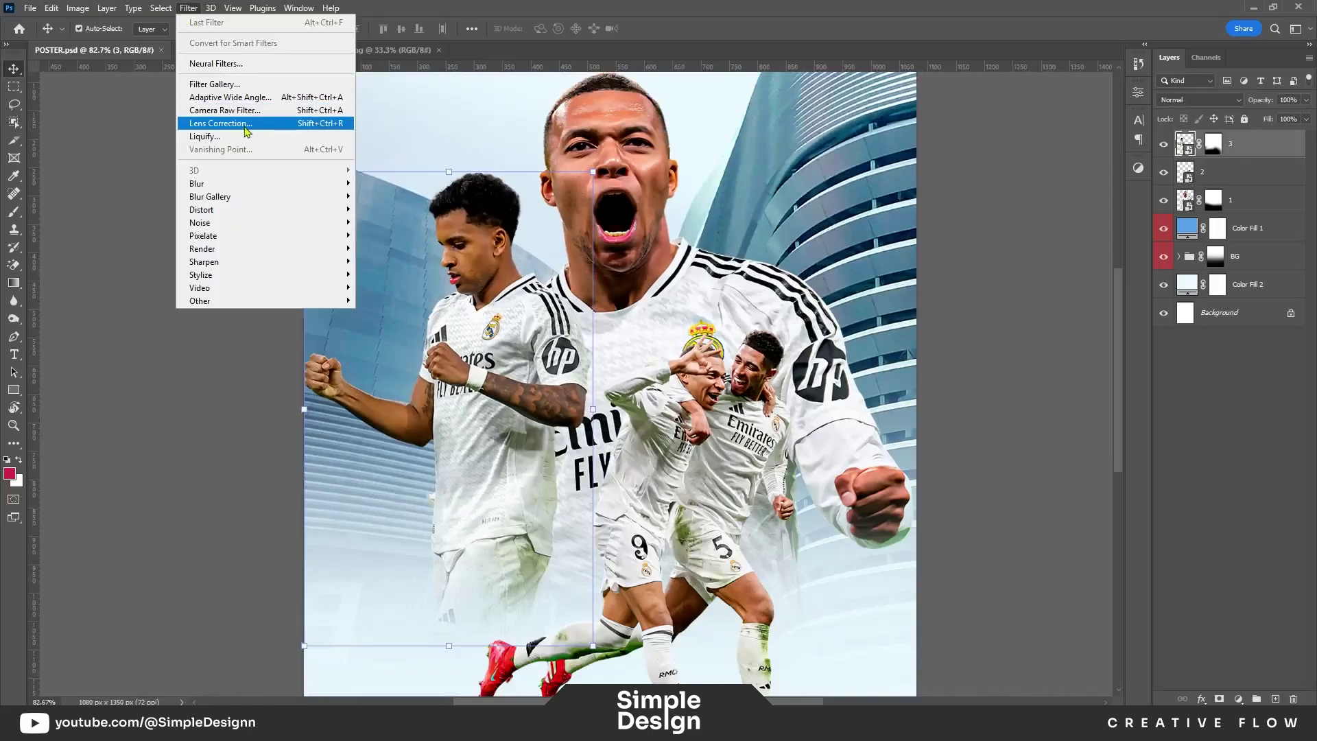
click(251, 117)
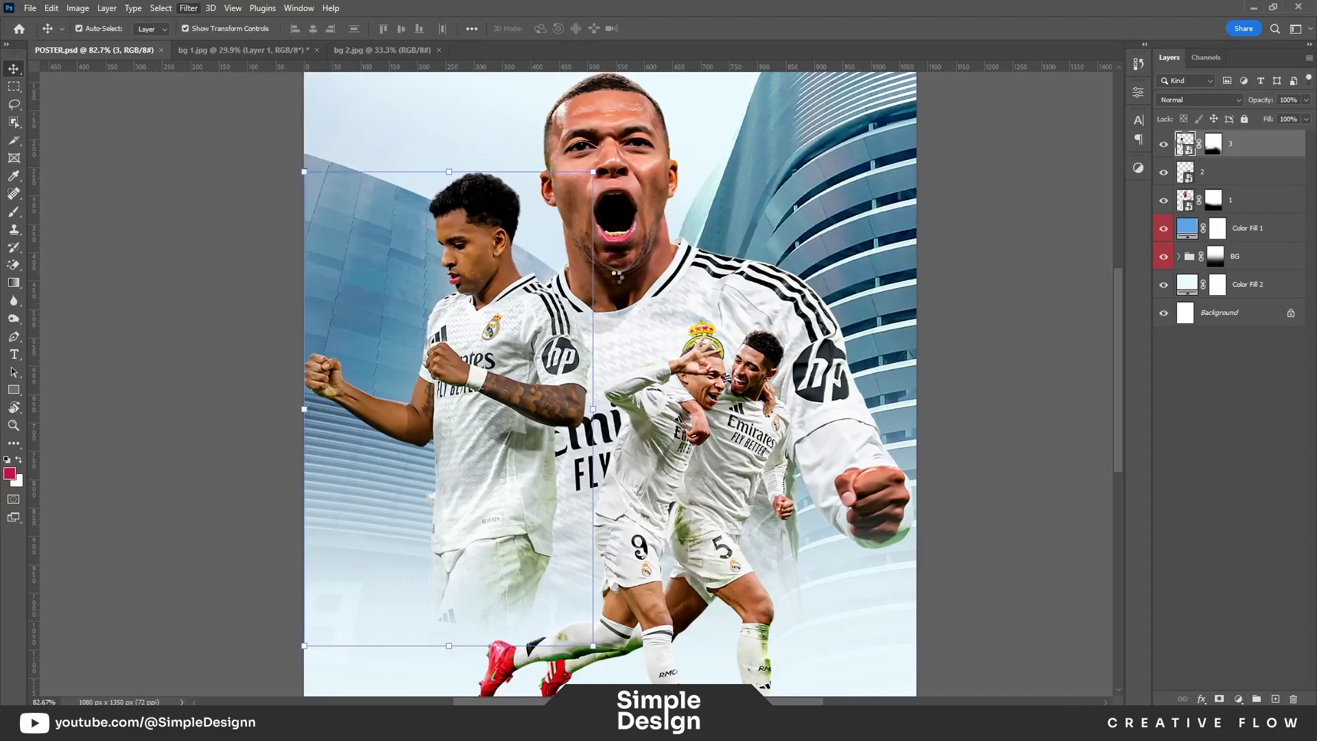
scroll(547, 256, up, 3)
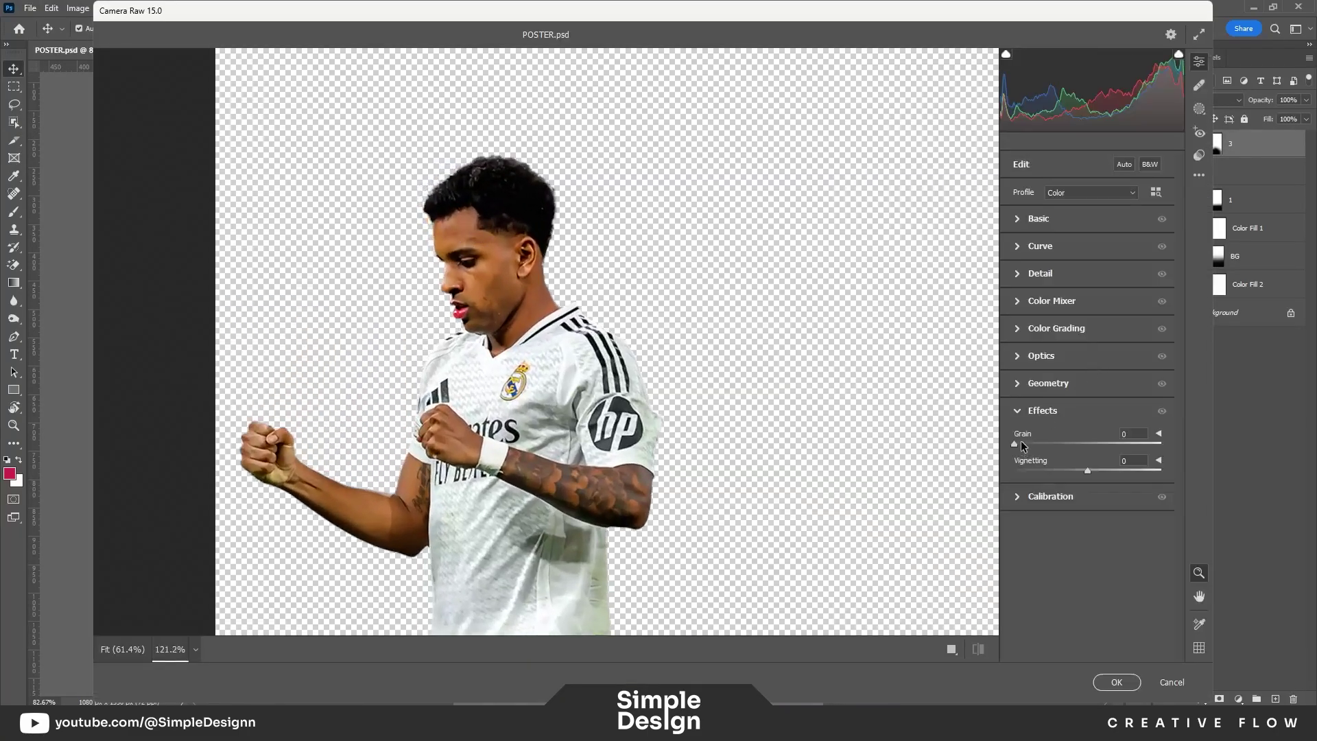
click(1018, 220)
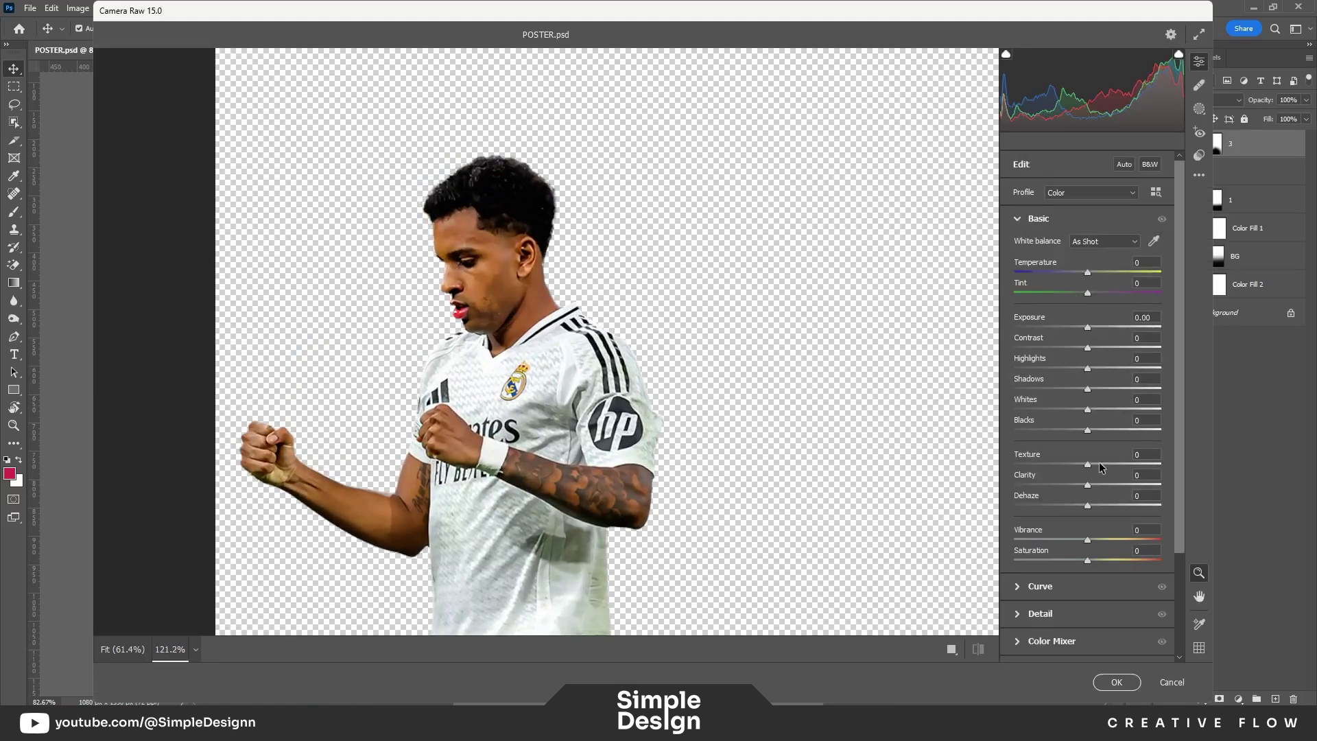
mouse_move(1100, 466)
mouse_down()
mouse_move(1111, 465)
mouse_move(1095, 485)
mouse_up()
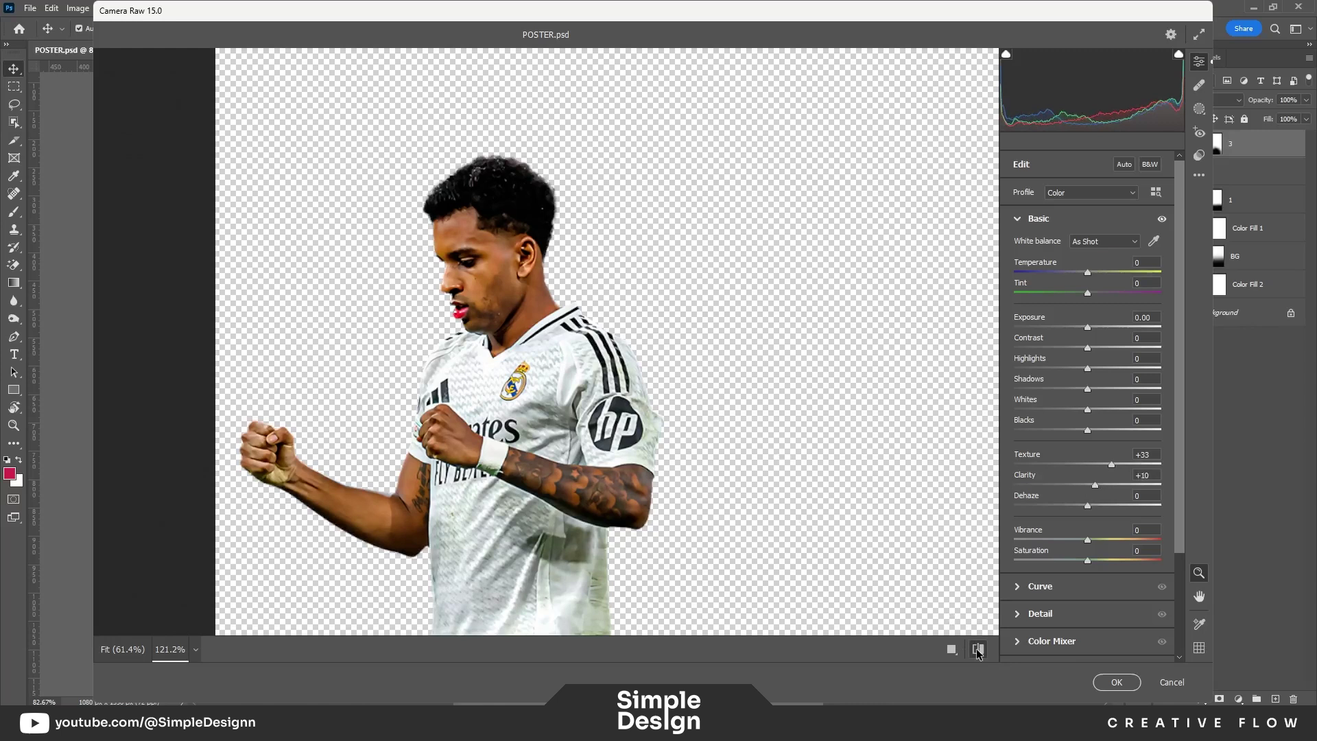
scroll(1084, 535, down, 5)
click(1029, 616)
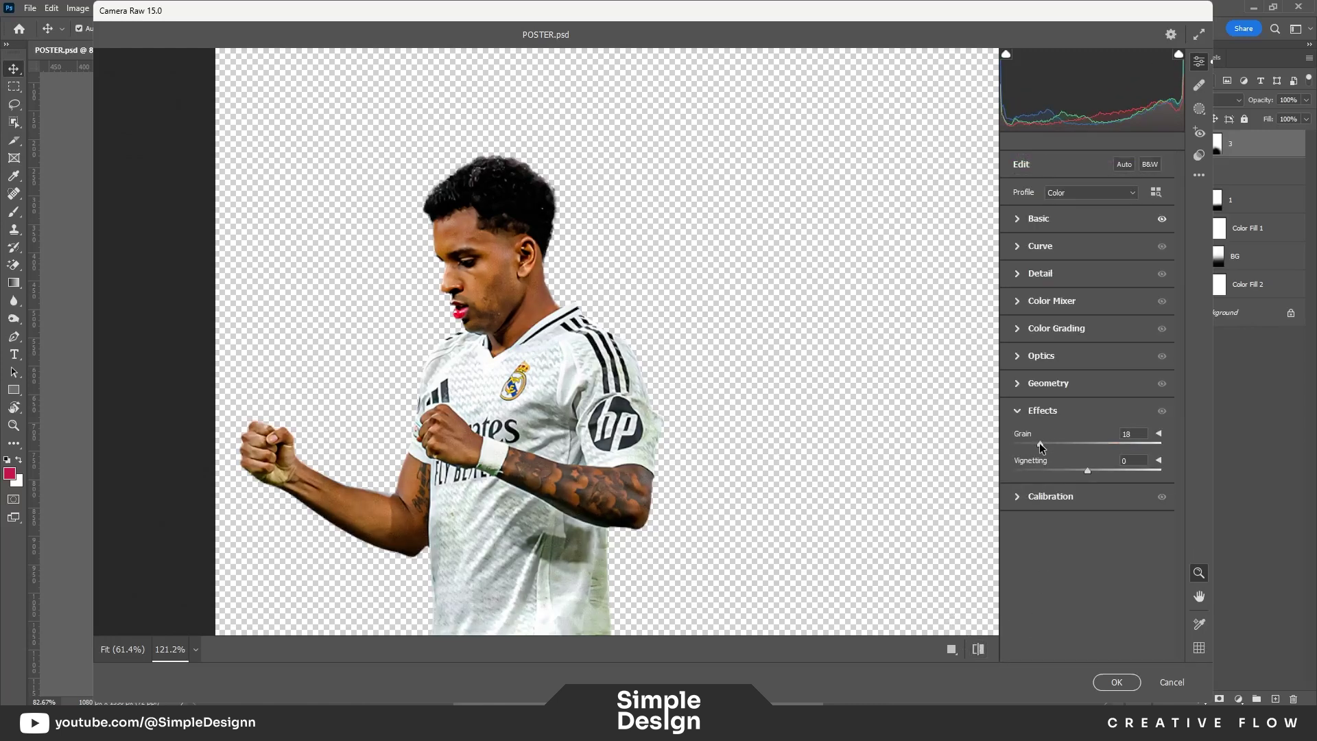
click(1117, 682)
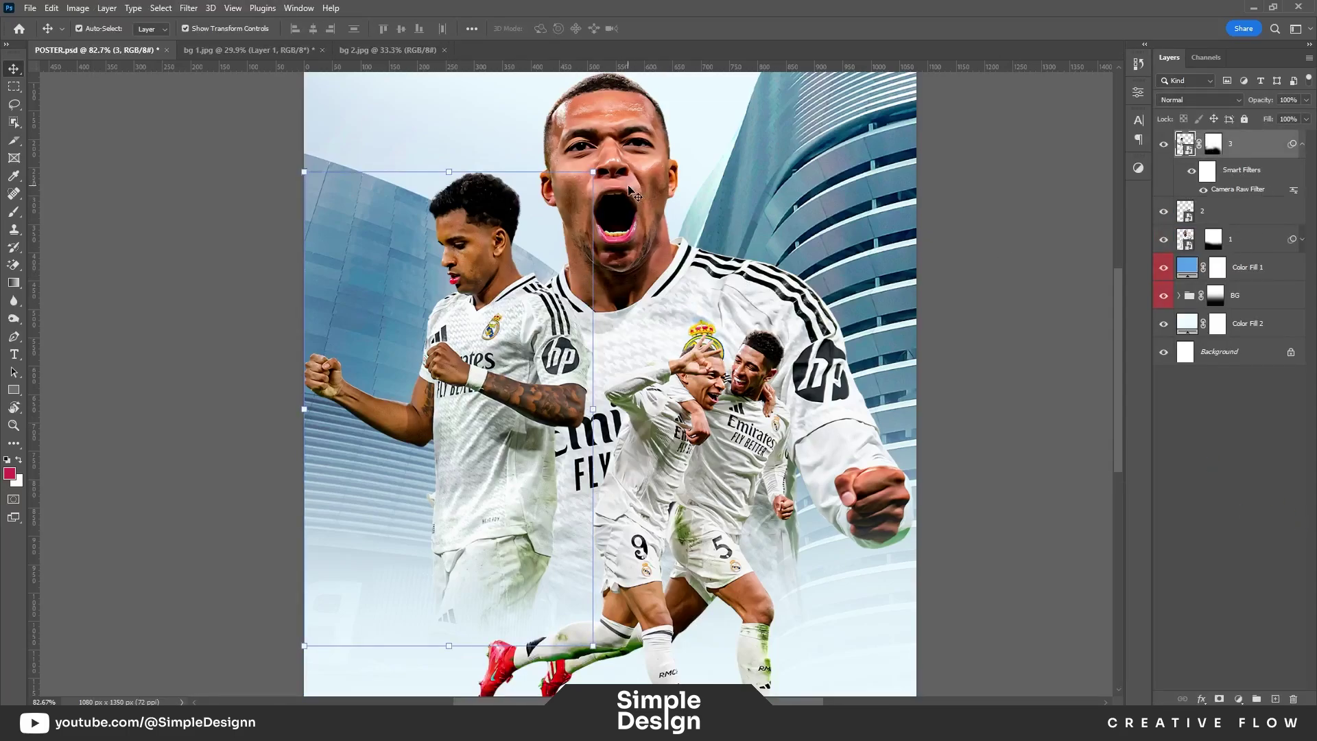
Step: Group Color Fill 1, BG and Color Fill 2 into a red-labelled BG group
key(ctrl+0)
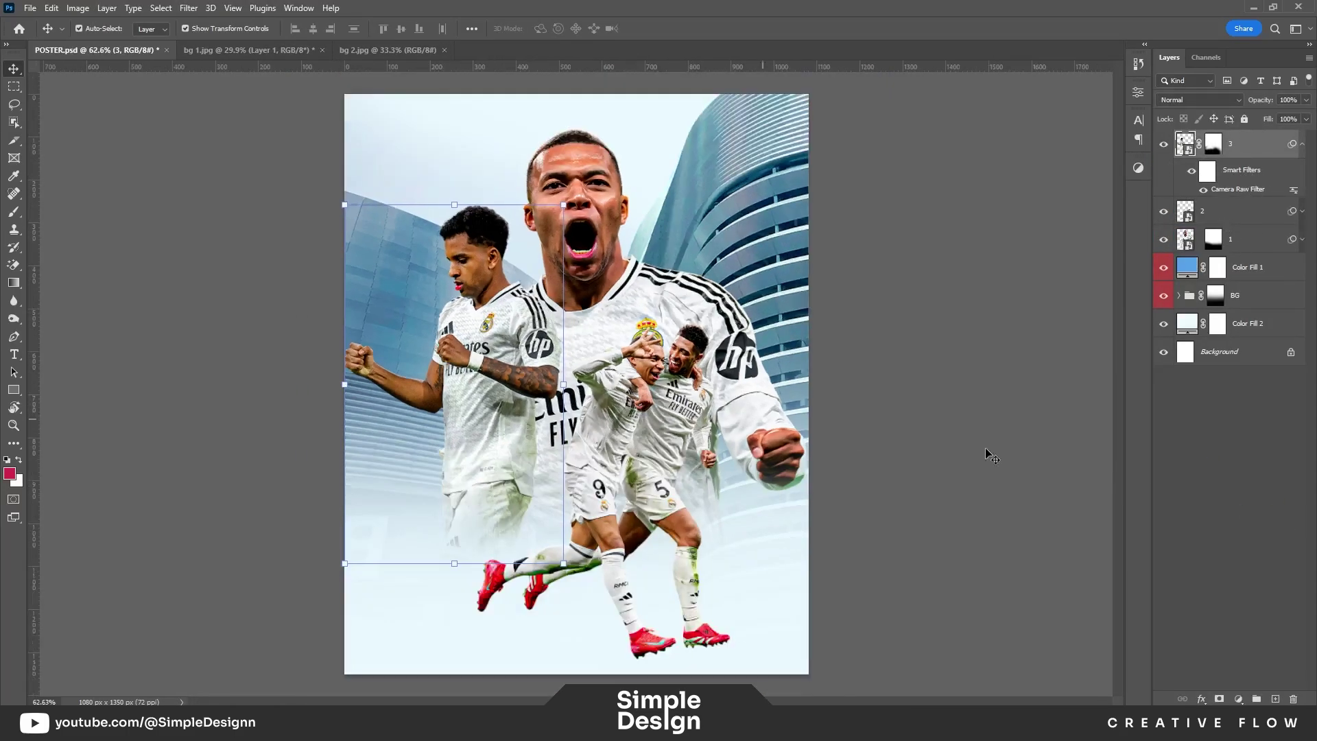
click(1303, 144)
click(1208, 228)
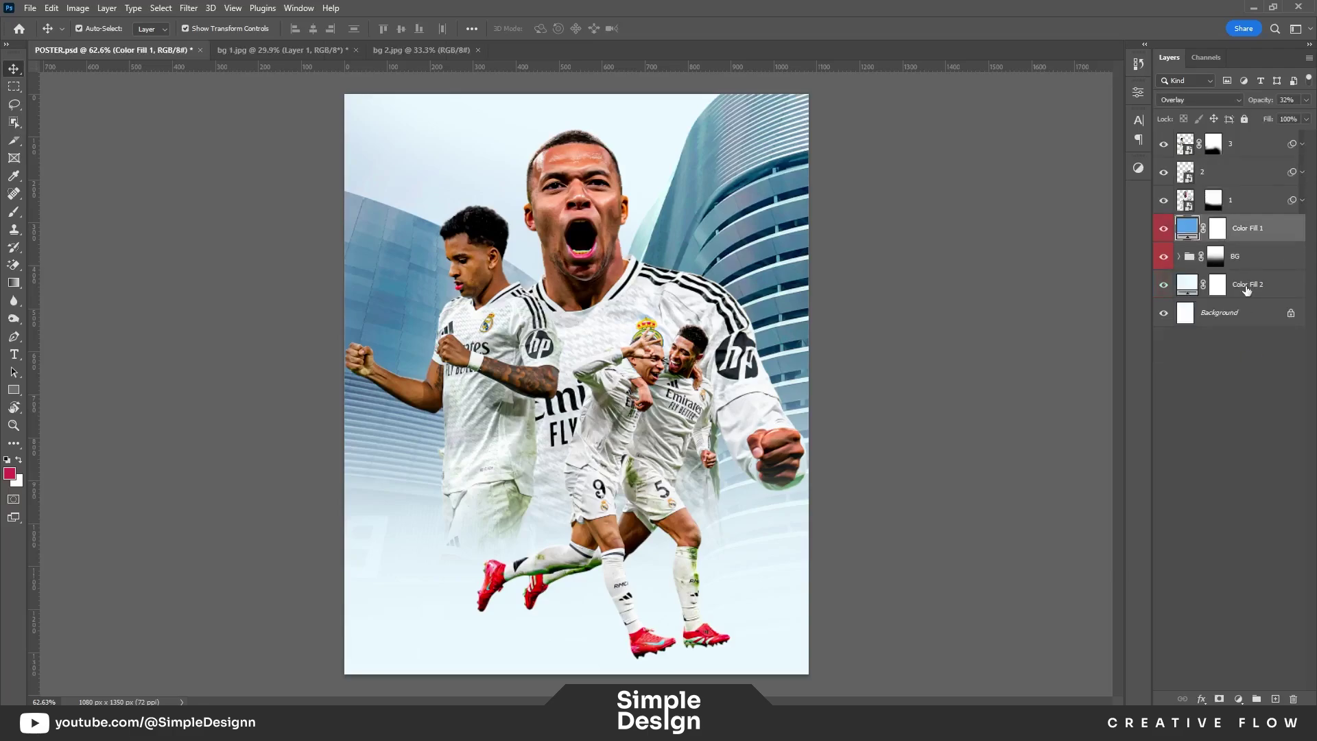
shift+click(1208, 284)
key(ctrl+g)
right_click(1164, 223)
click(1208, 277)
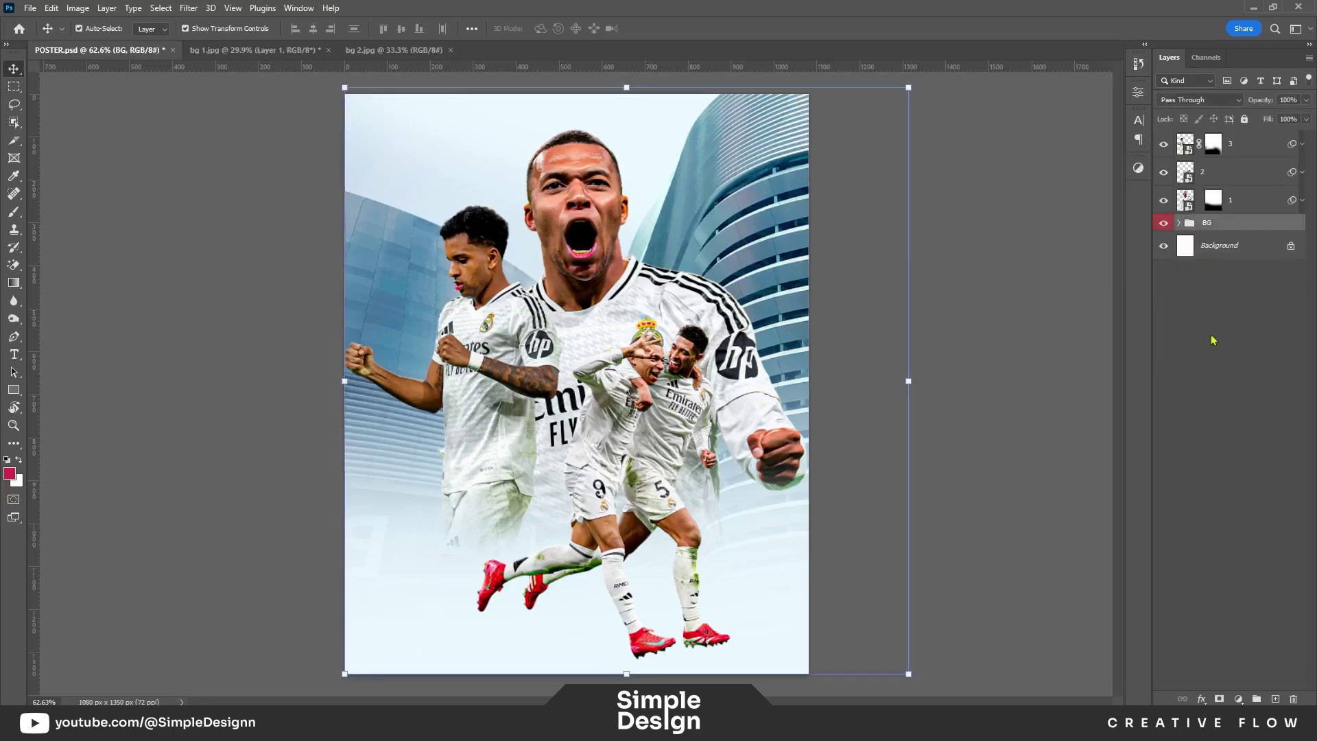
Step: Put player layer 1 into its own group
click(604, 254)
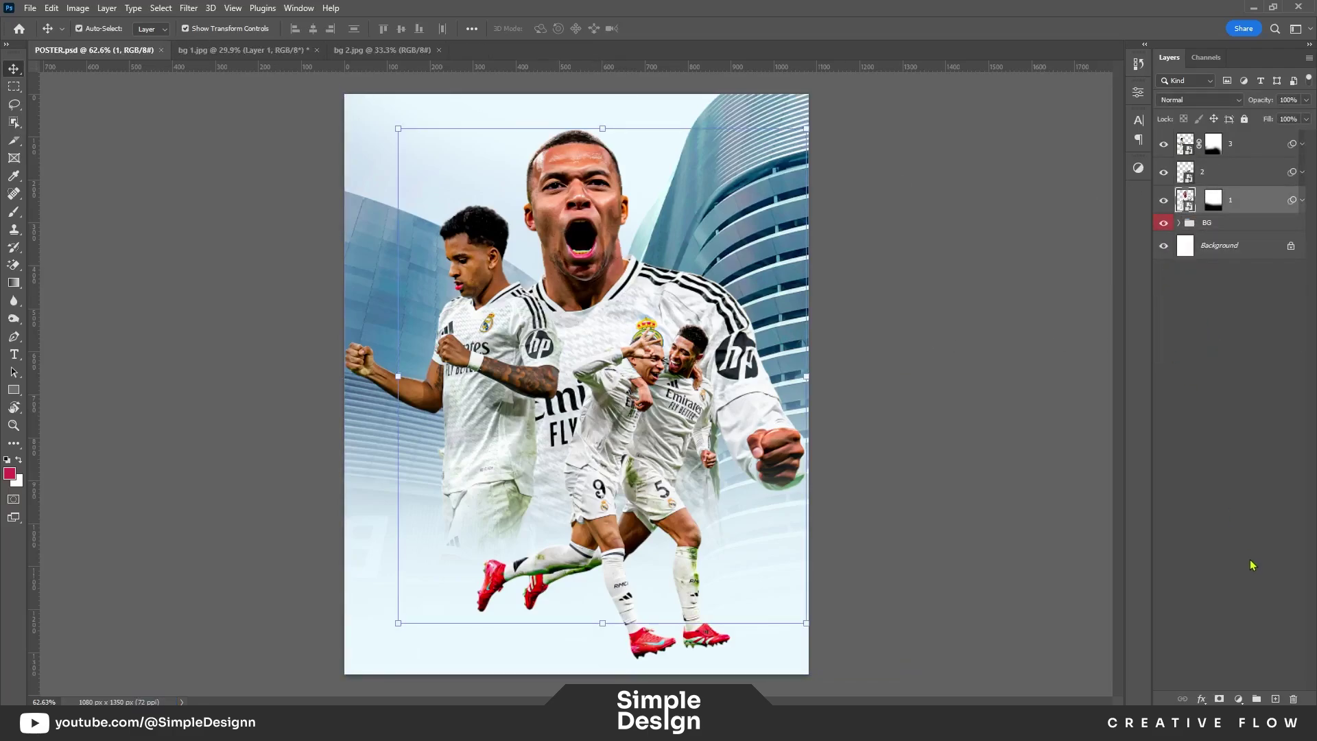
key(ctrl+g)
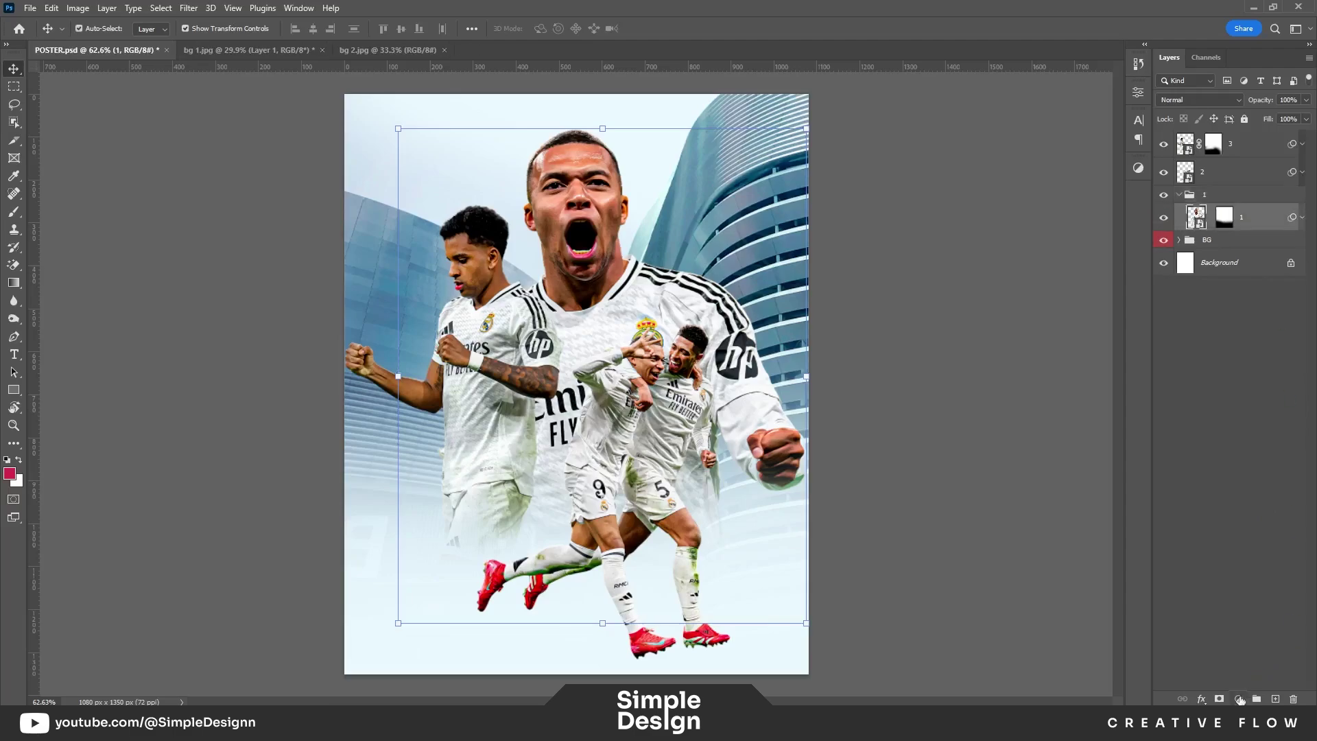
click(1238, 699)
key(Escape)
click(1179, 198)
Step: Put player layers 2 and 3 into their own groups, naming the last one 3, and collapse them
click(1213, 172)
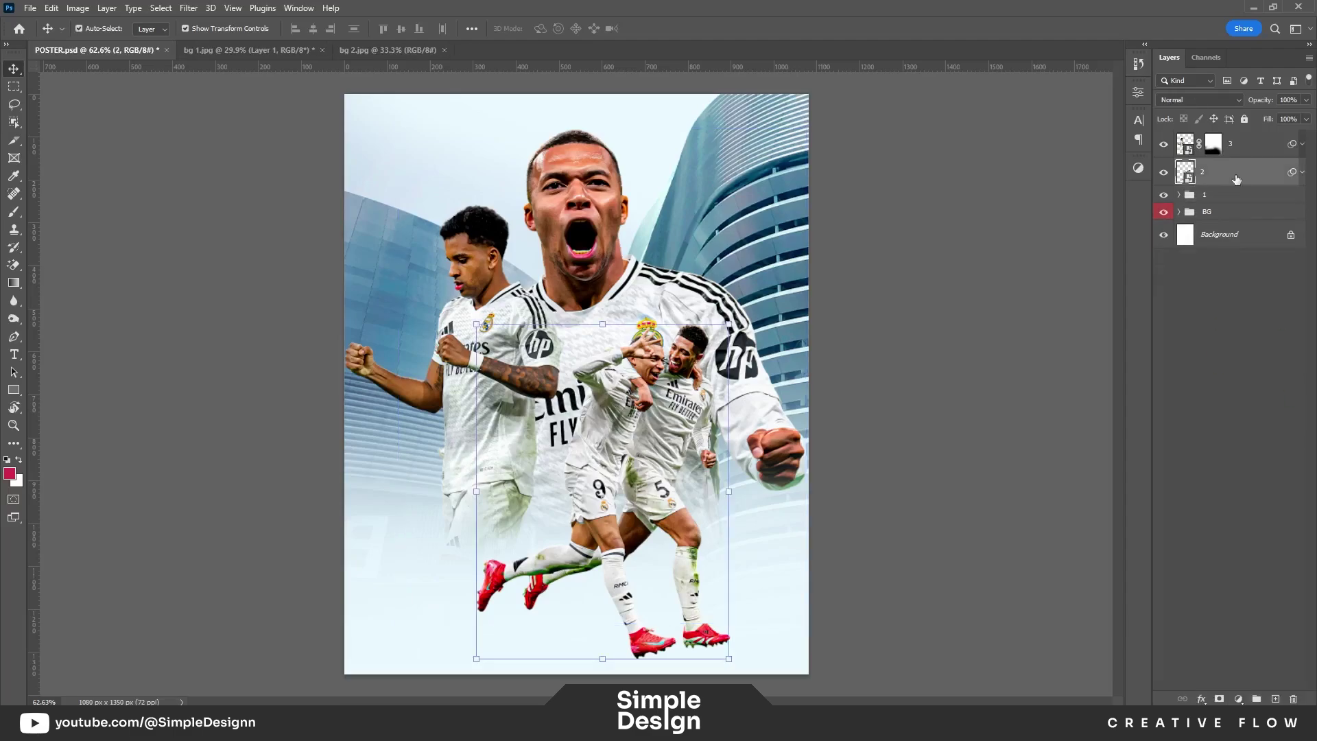
key(ctrl+g)
click(1256, 142)
key(ctrl+g)
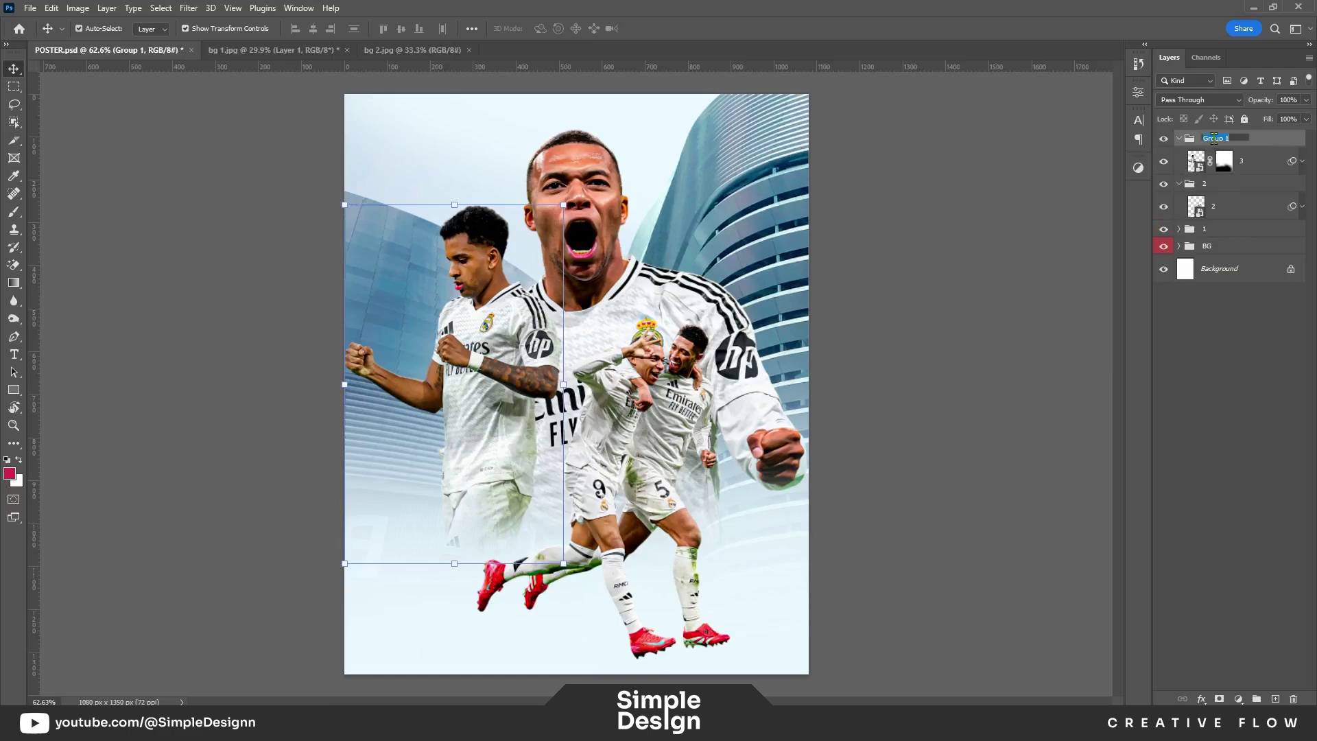
text(3)
key(Return)
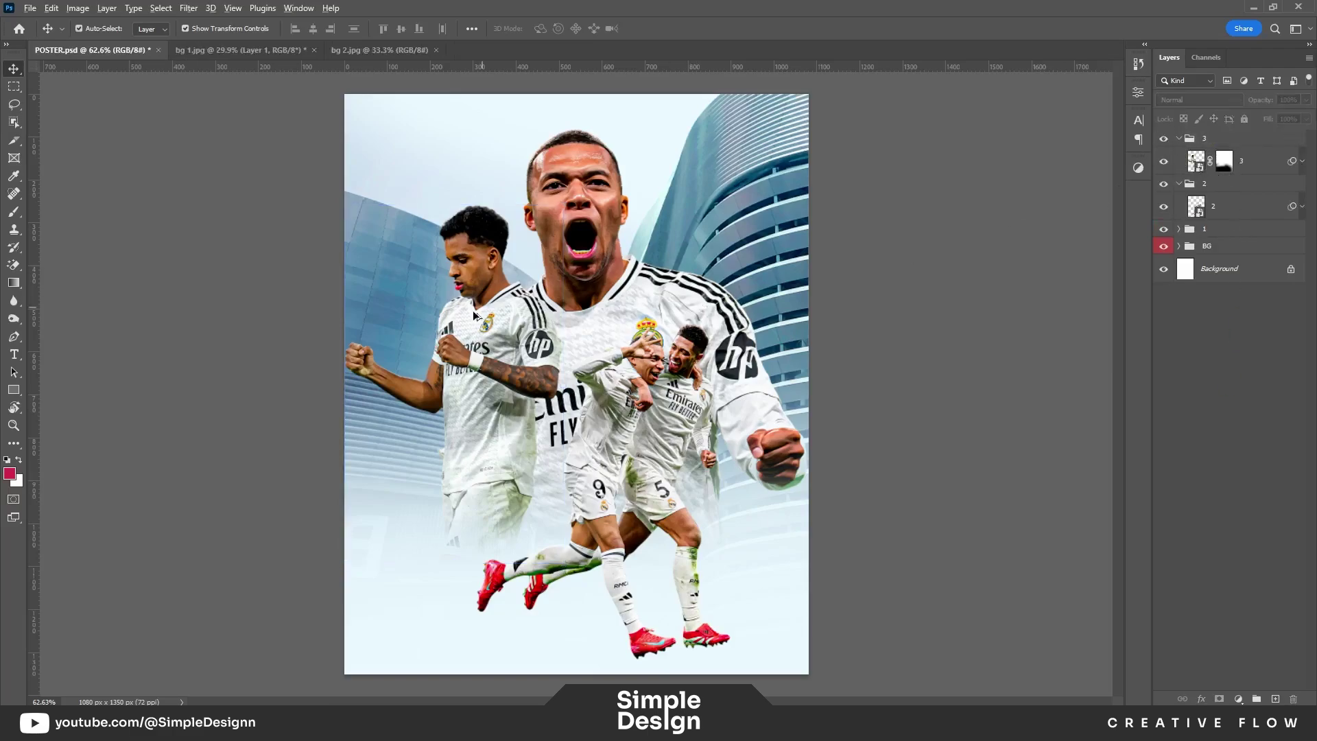
scroll(474, 315, up, 1)
click(1179, 138)
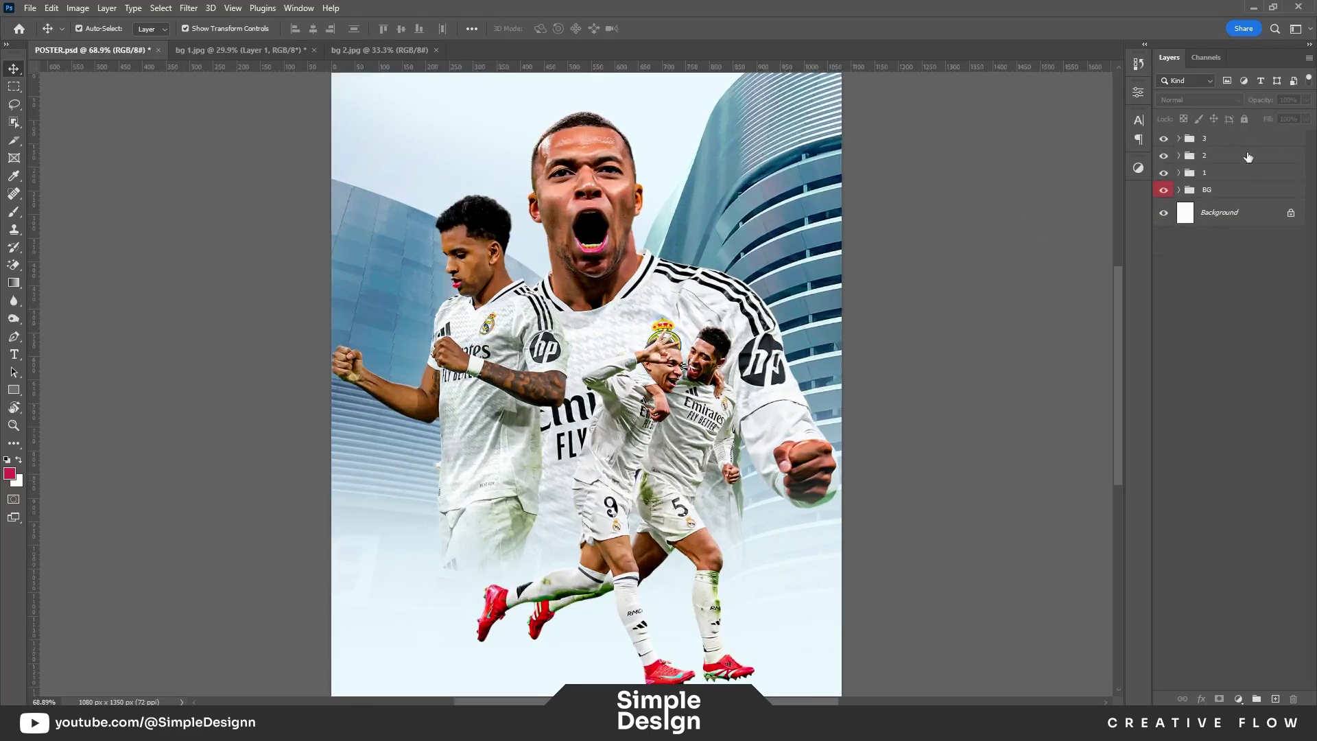
click(1259, 141)
Step: Add a Gradient Map adjustment whose dark stop is deep navy blue, fading to white
click(1239, 699)
click(1243, 677)
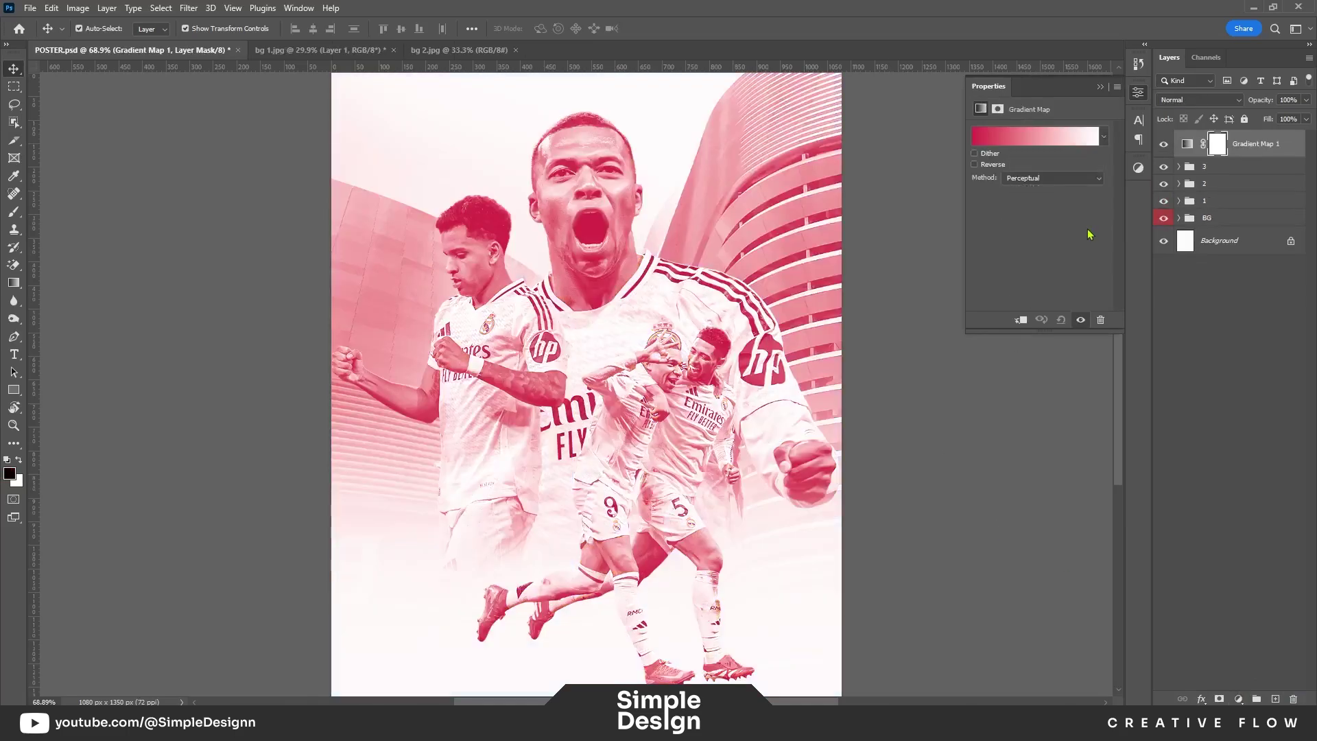
click(986, 141)
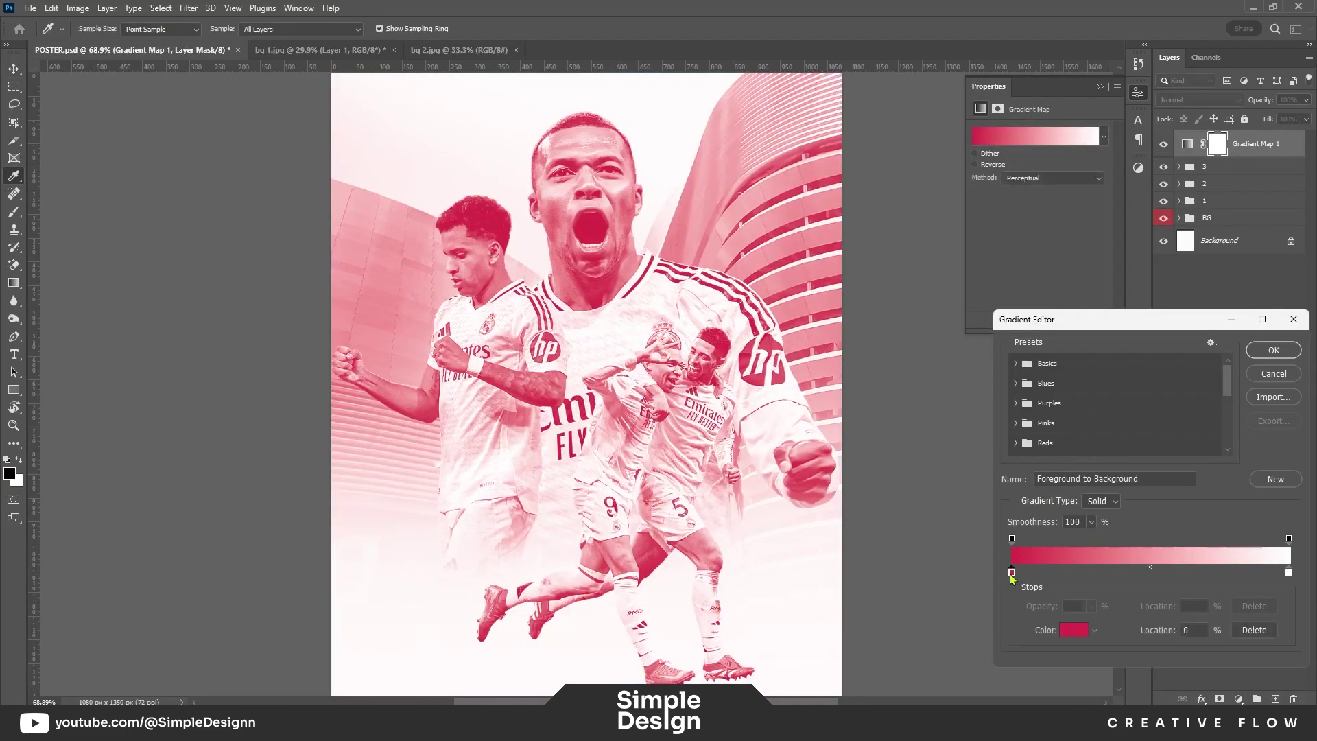
double_click(1023, 575)
drag(1018, 503, 1016, 536)
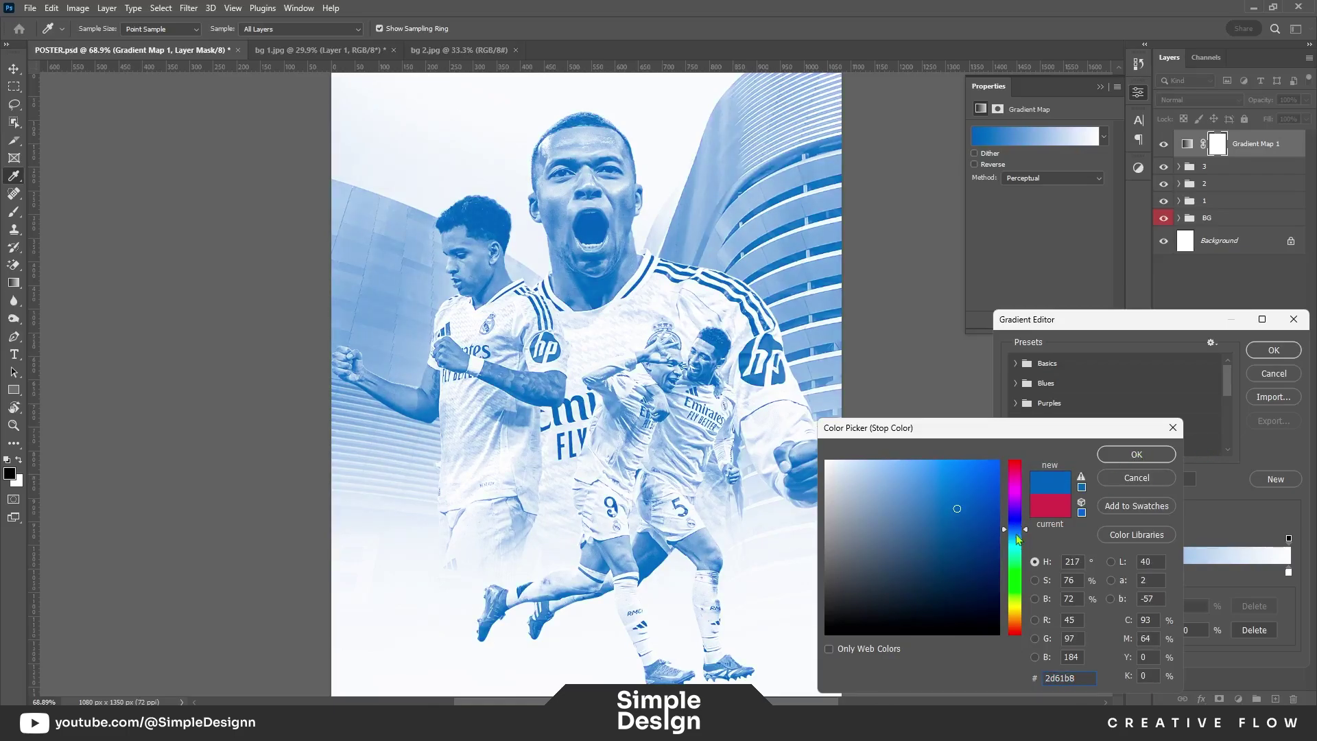
click(1133, 457)
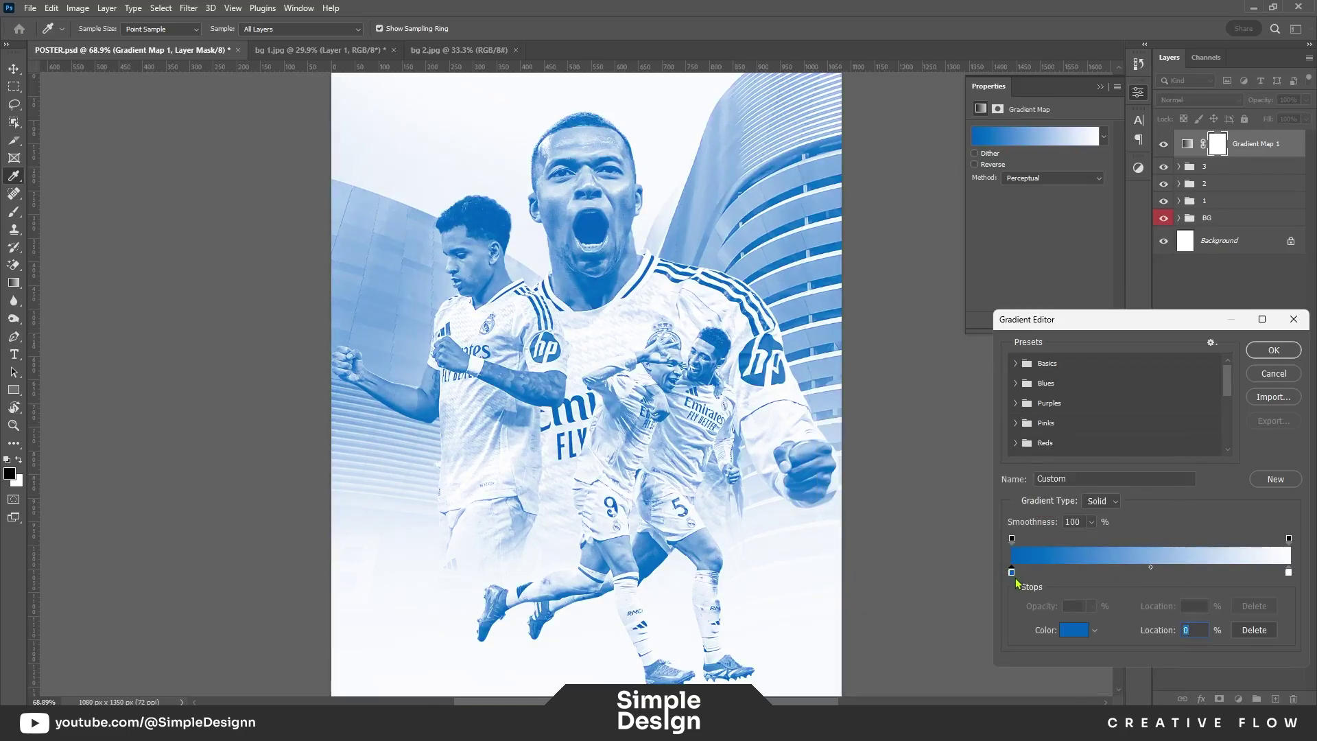
click(1080, 629)
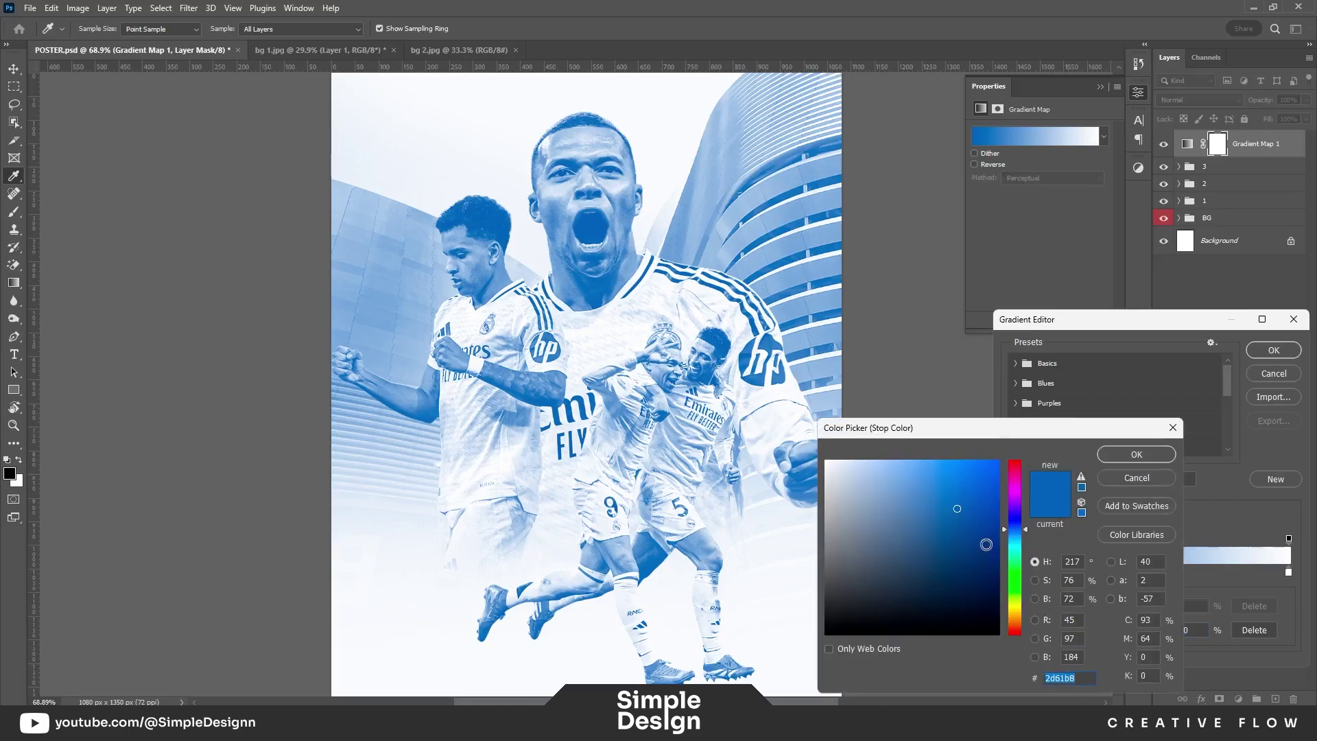
mouse_move(986, 544)
mouse_down()
mouse_move(1007, 588)
mouse_move(993, 560)
mouse_up()
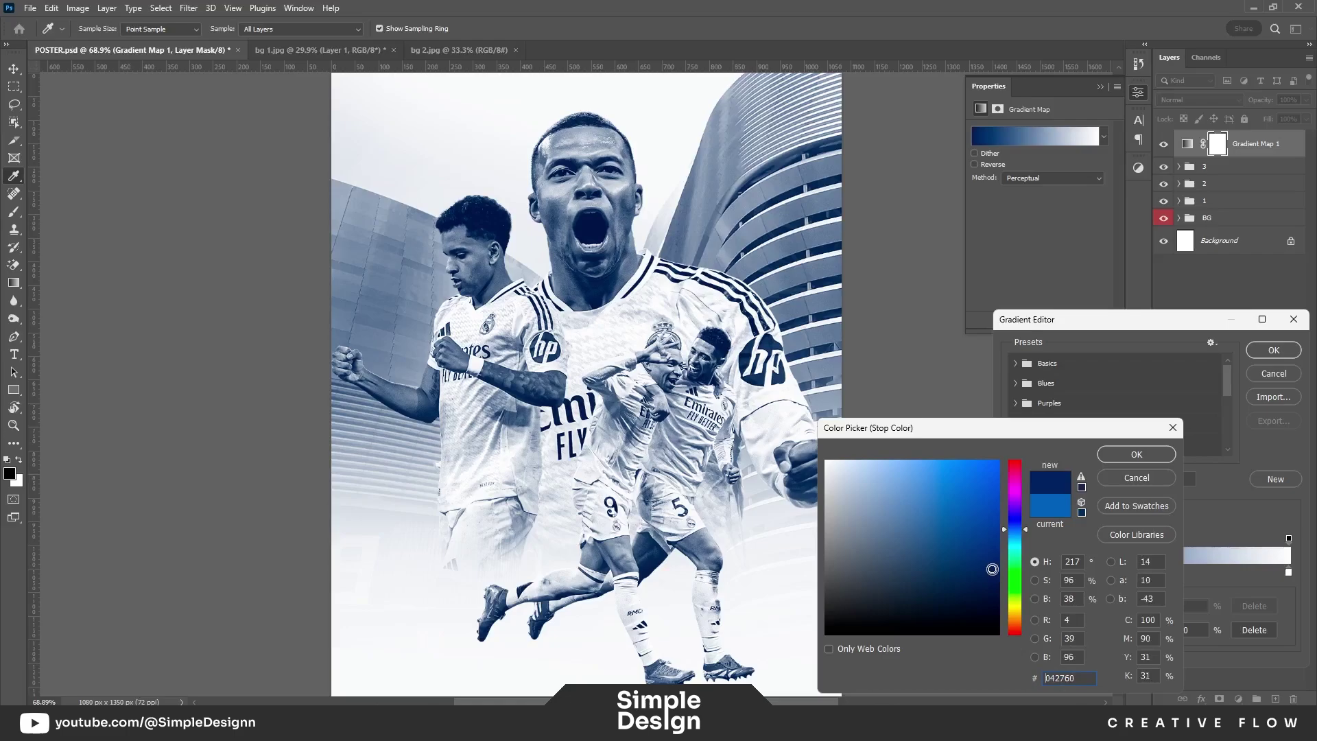
click(1132, 456)
click(1273, 350)
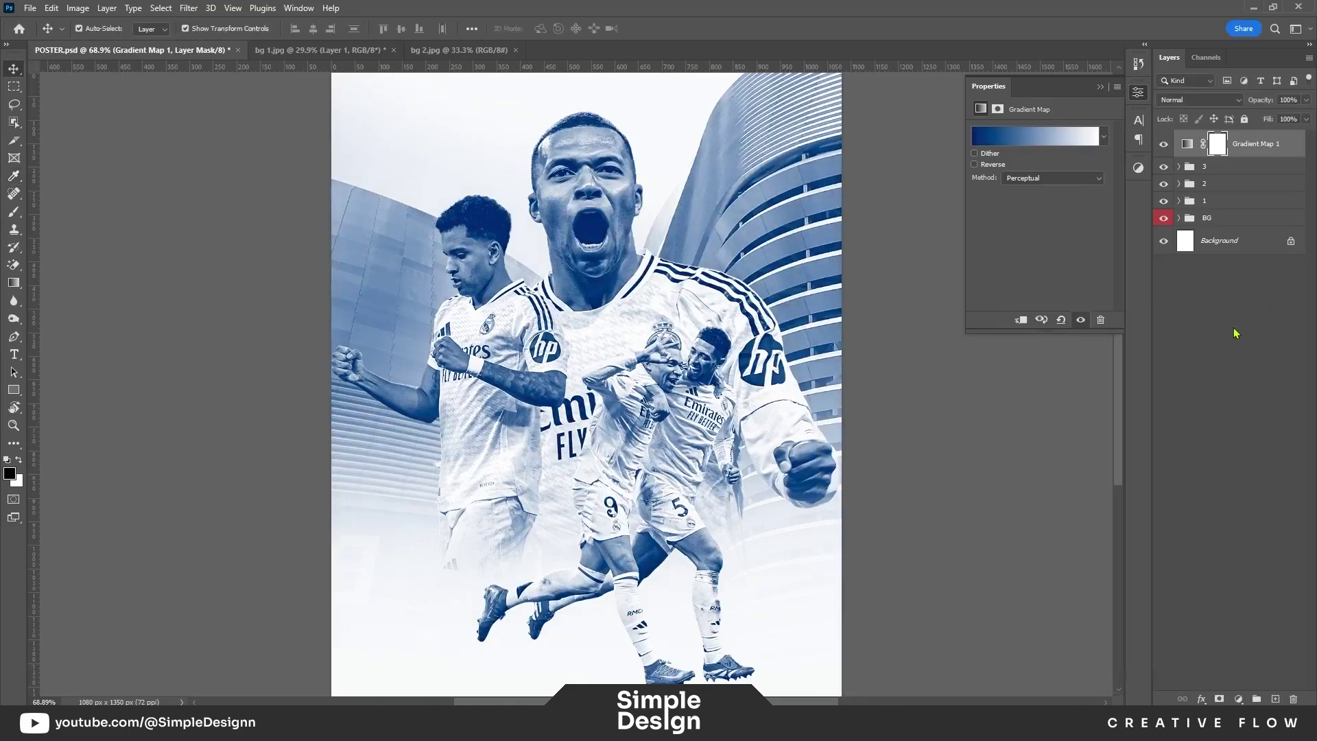
Step: Combine groups 1-3 into a yellow-labelled group named Player
scroll(559, 337, up, 2)
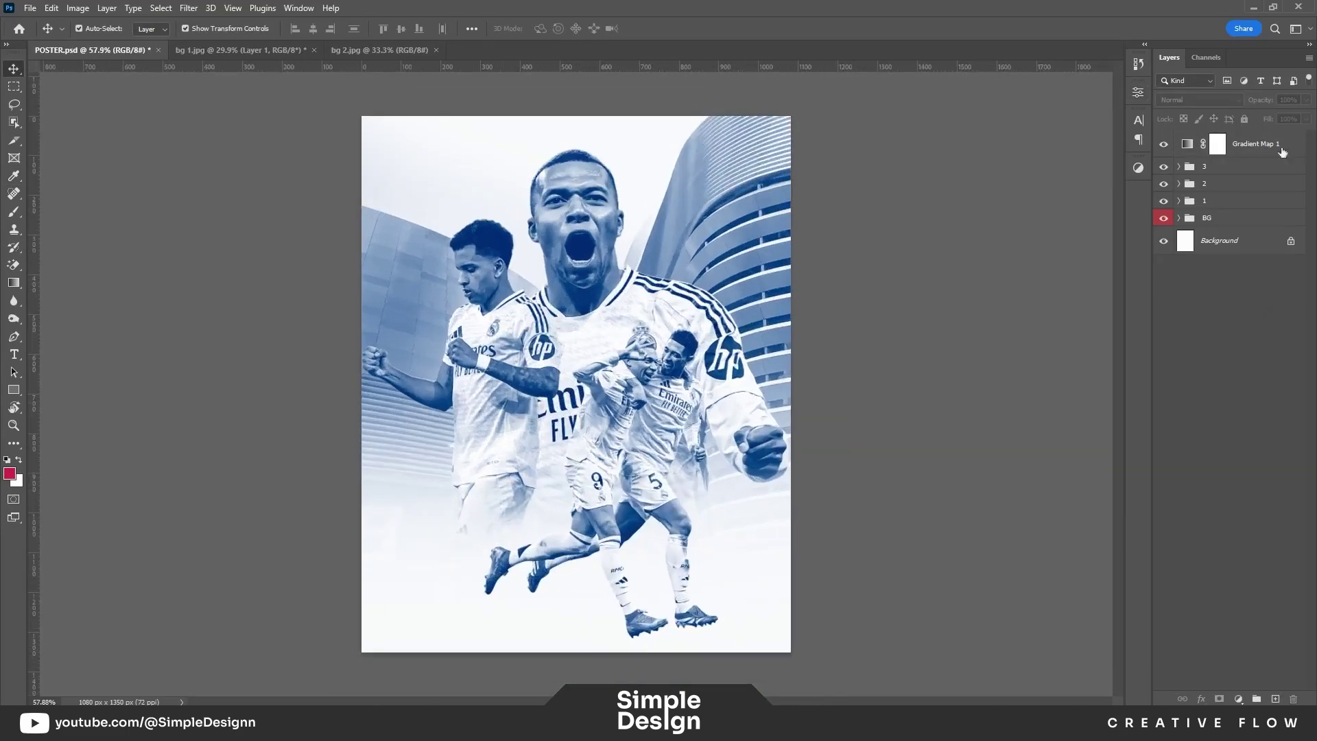
click(1164, 146)
scroll(529, 412, up, 1)
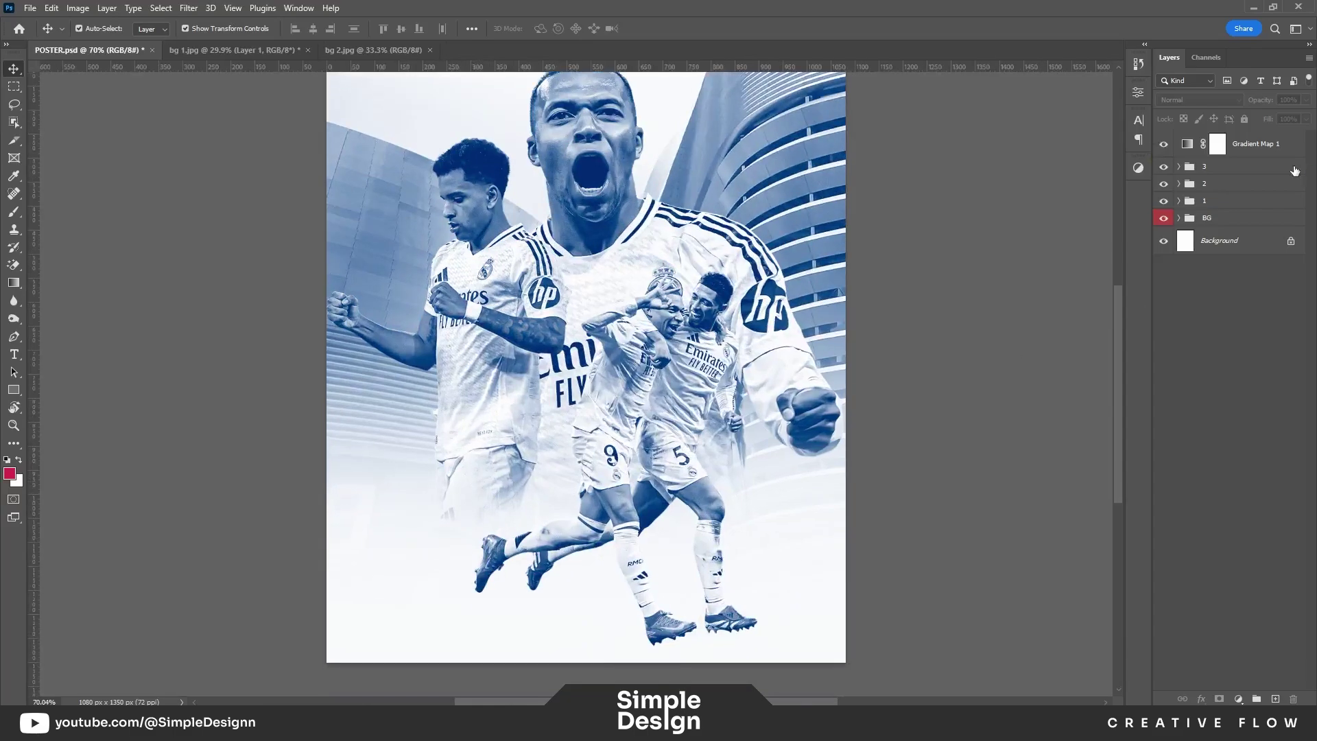
click(1216, 169)
shift+click(1214, 203)
key(ctrl+g)
text(Pla)
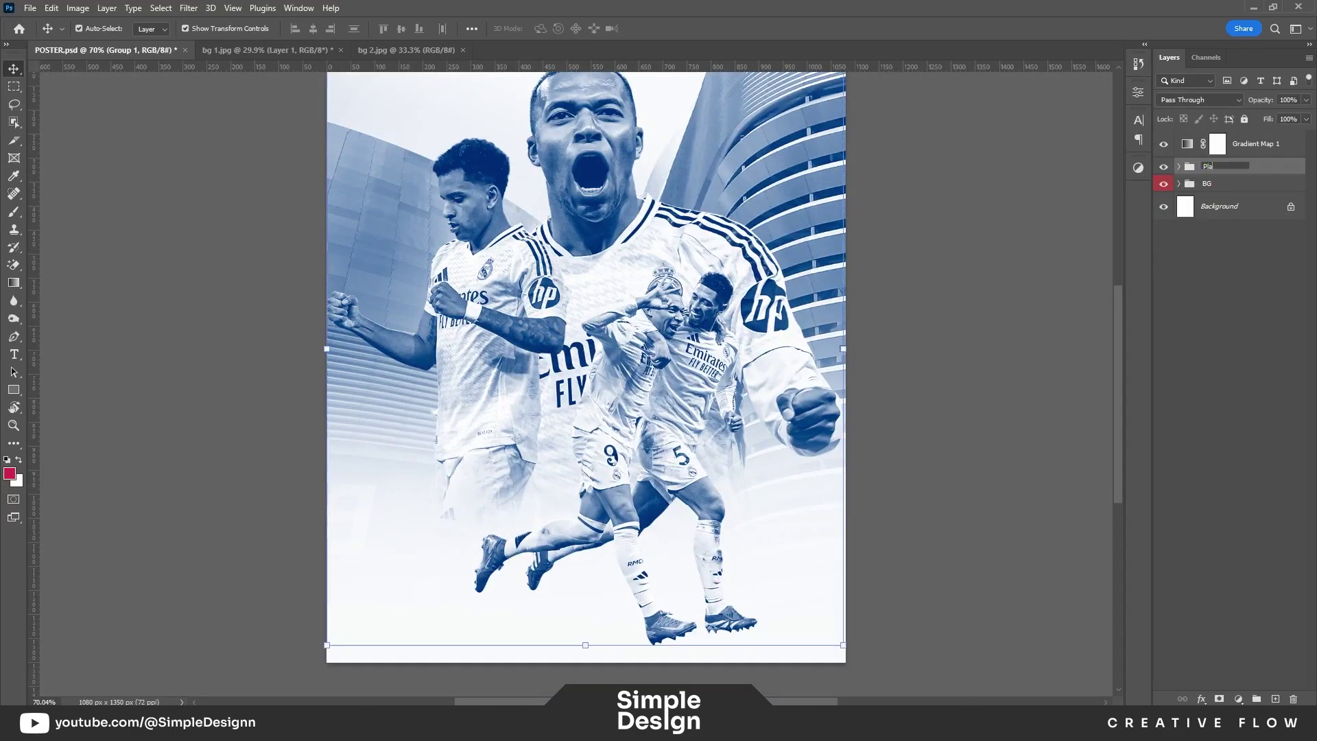
text(yer)
key(Return)
right_click(1161, 168)
click(1185, 237)
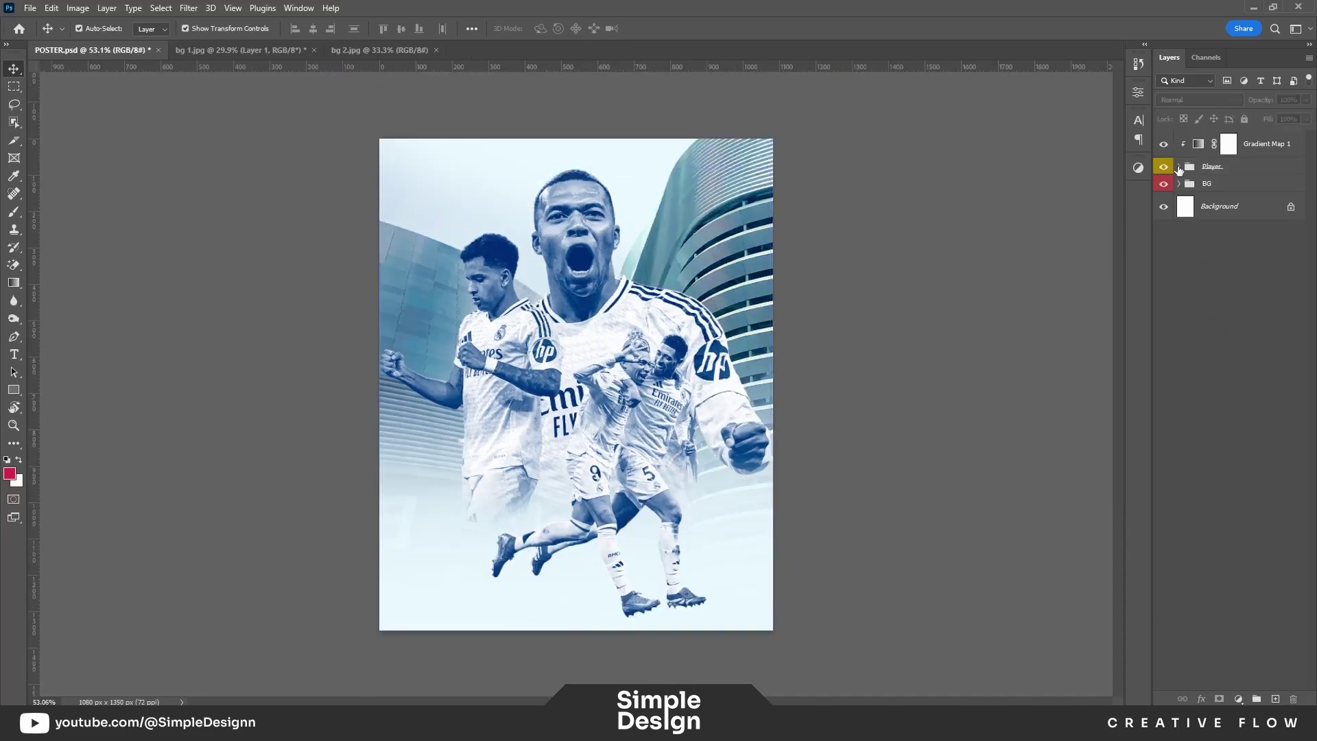
Step: Place a copy of Gradient Map 1 clipped to the BG group
click(1164, 144)
click(1245, 145)
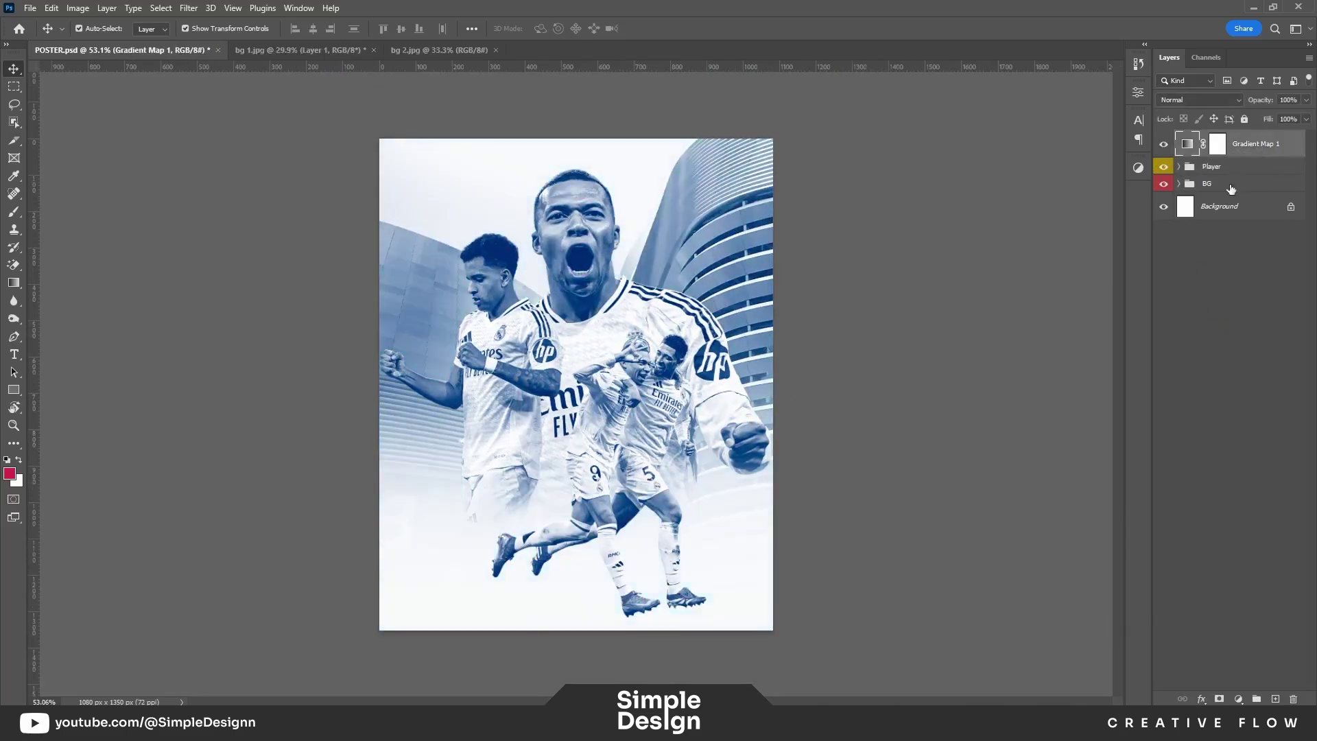
scroll(617, 199, up, 1)
scroll(618, 199, up, 2)
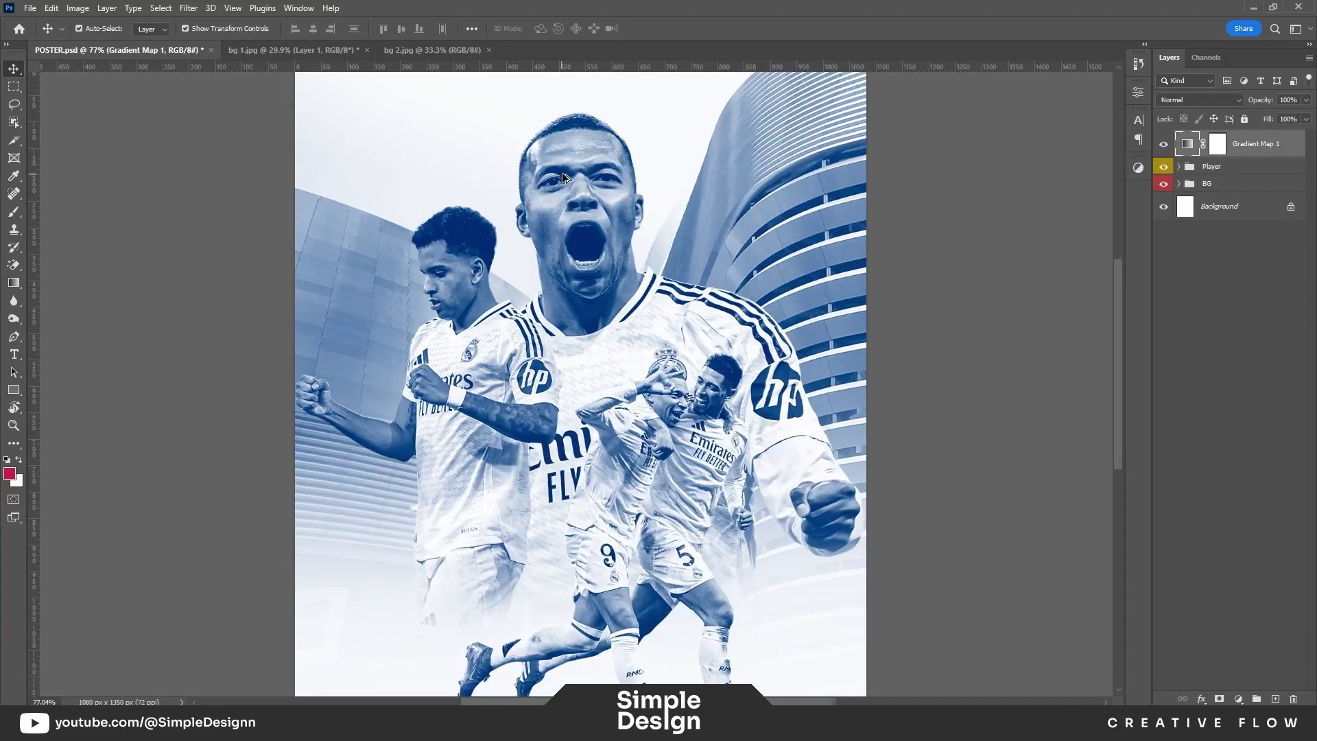
scroll(640, 174, up, 2)
scroll(640, 174, down, 1)
scroll(640, 173, down, 2)
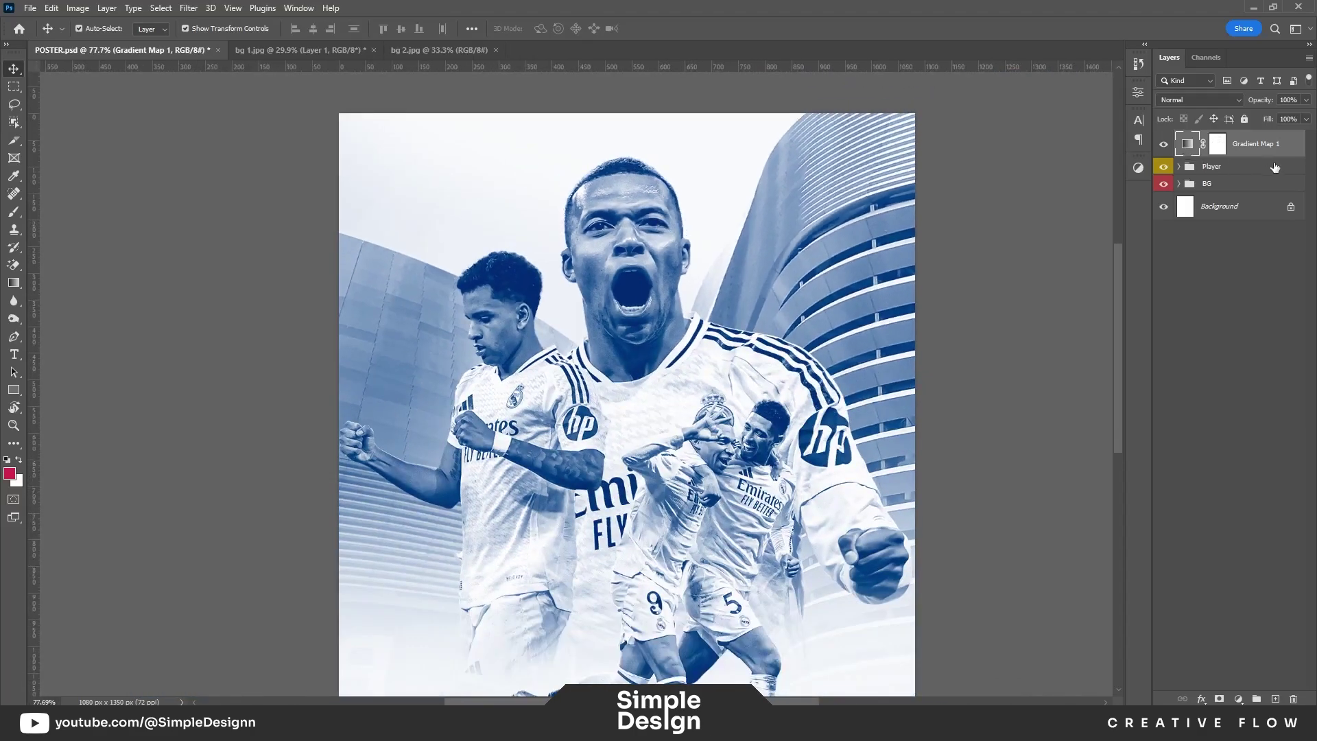
drag(1256, 144, 1256, 180)
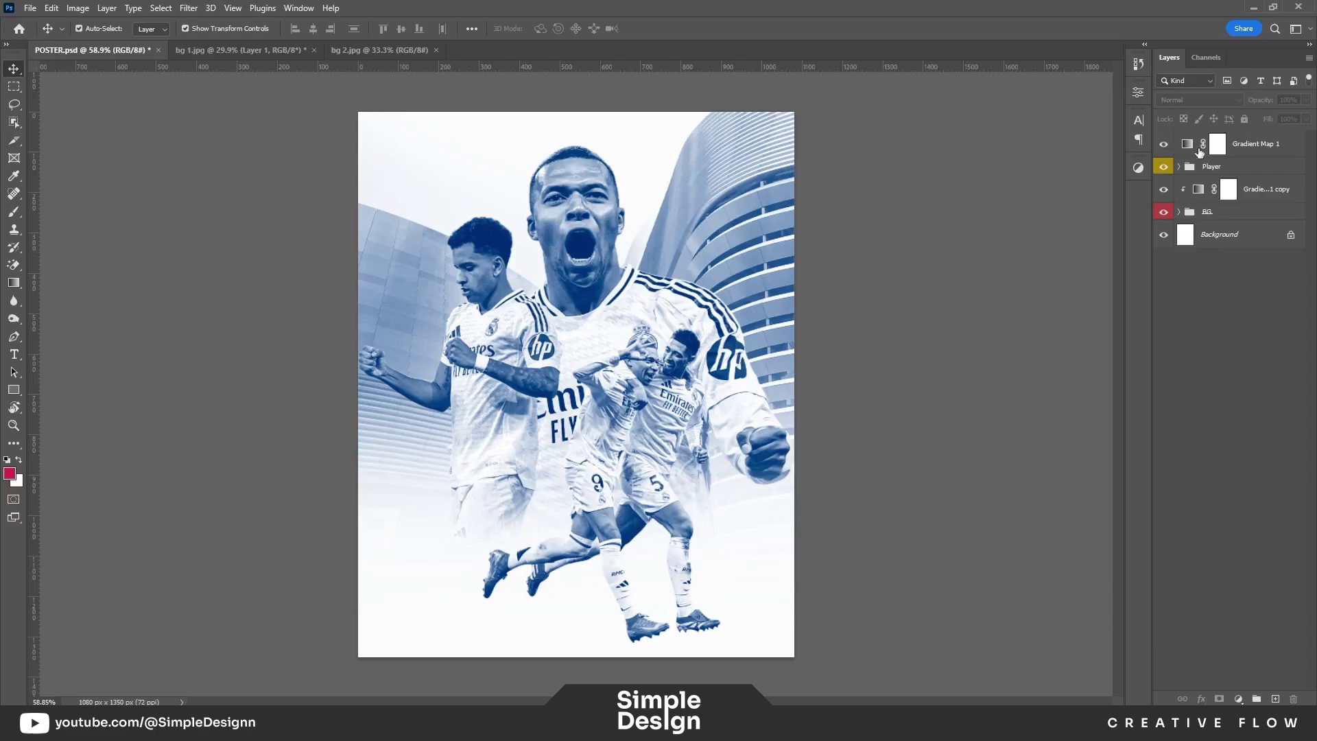
click(1164, 144)
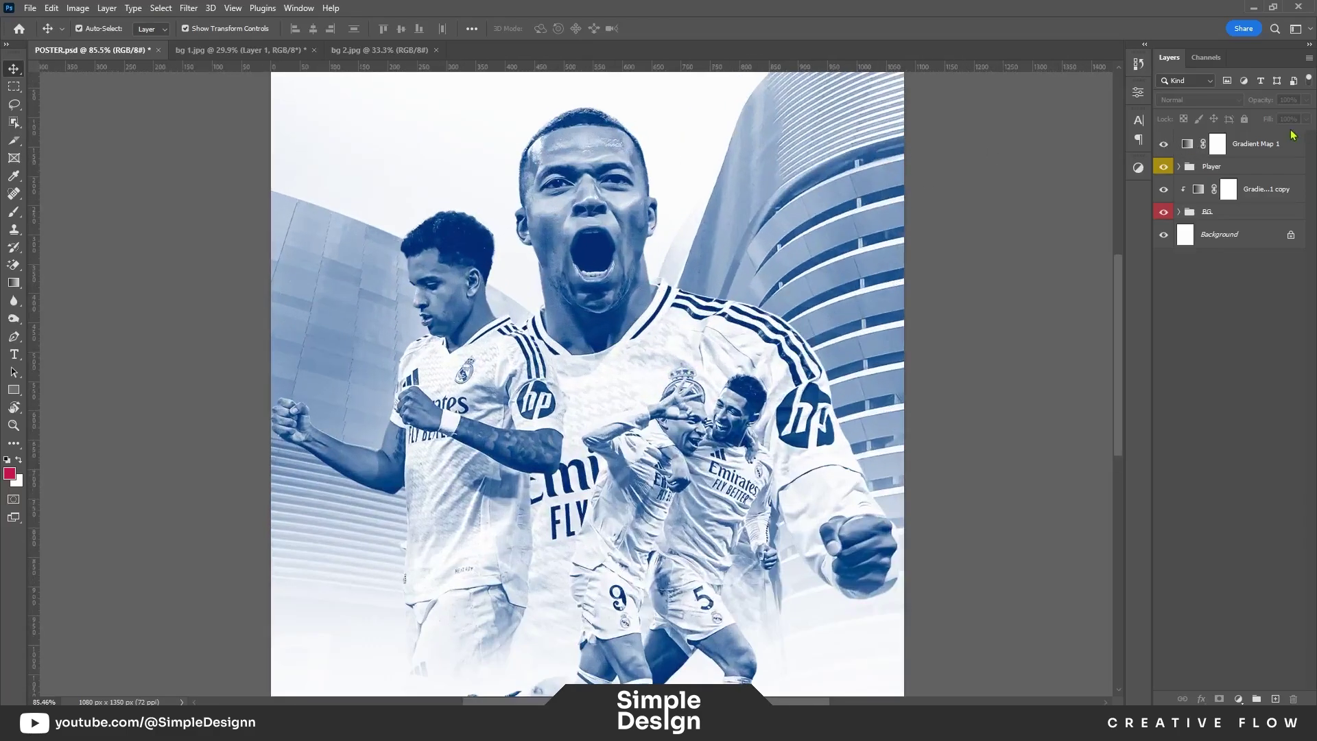
Step: Clip the original Gradient Map 1 to the Player group at 42% opacity
click(1247, 144)
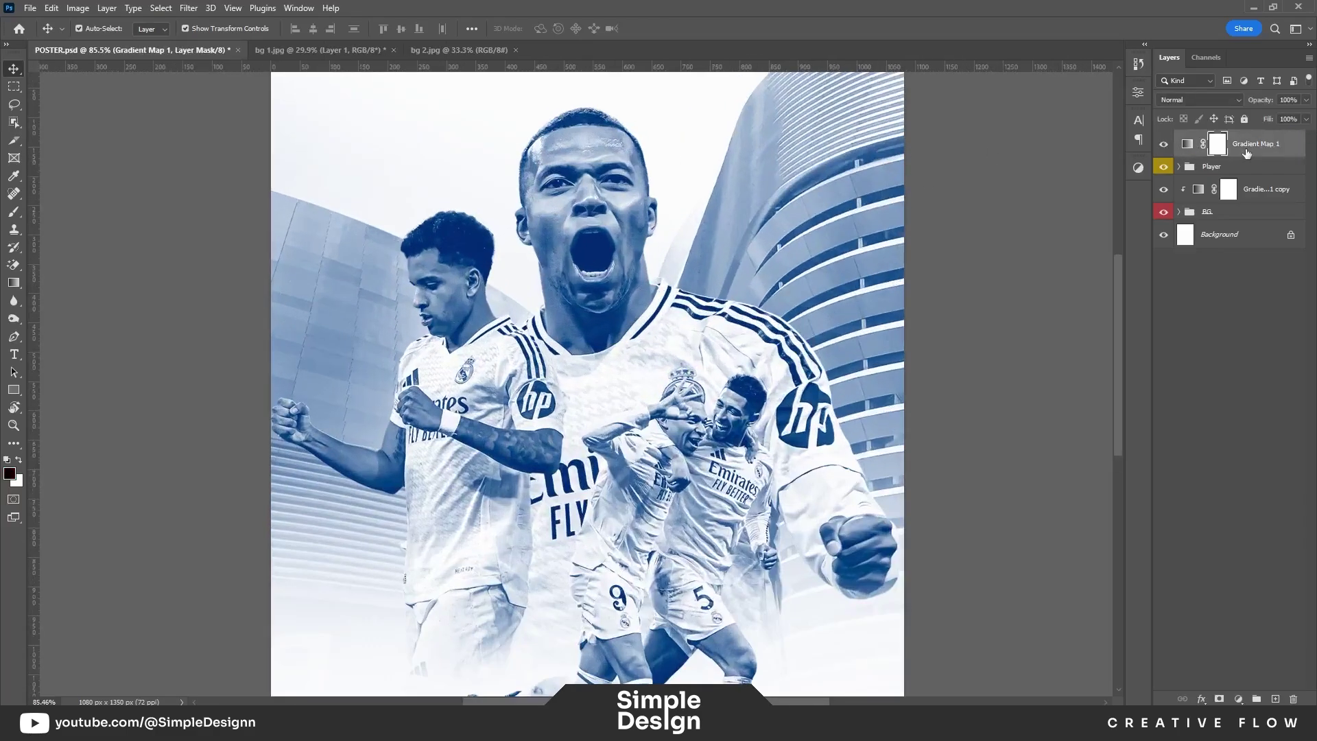
alt+click(1253, 155)
scroll(792, 225, down, 2)
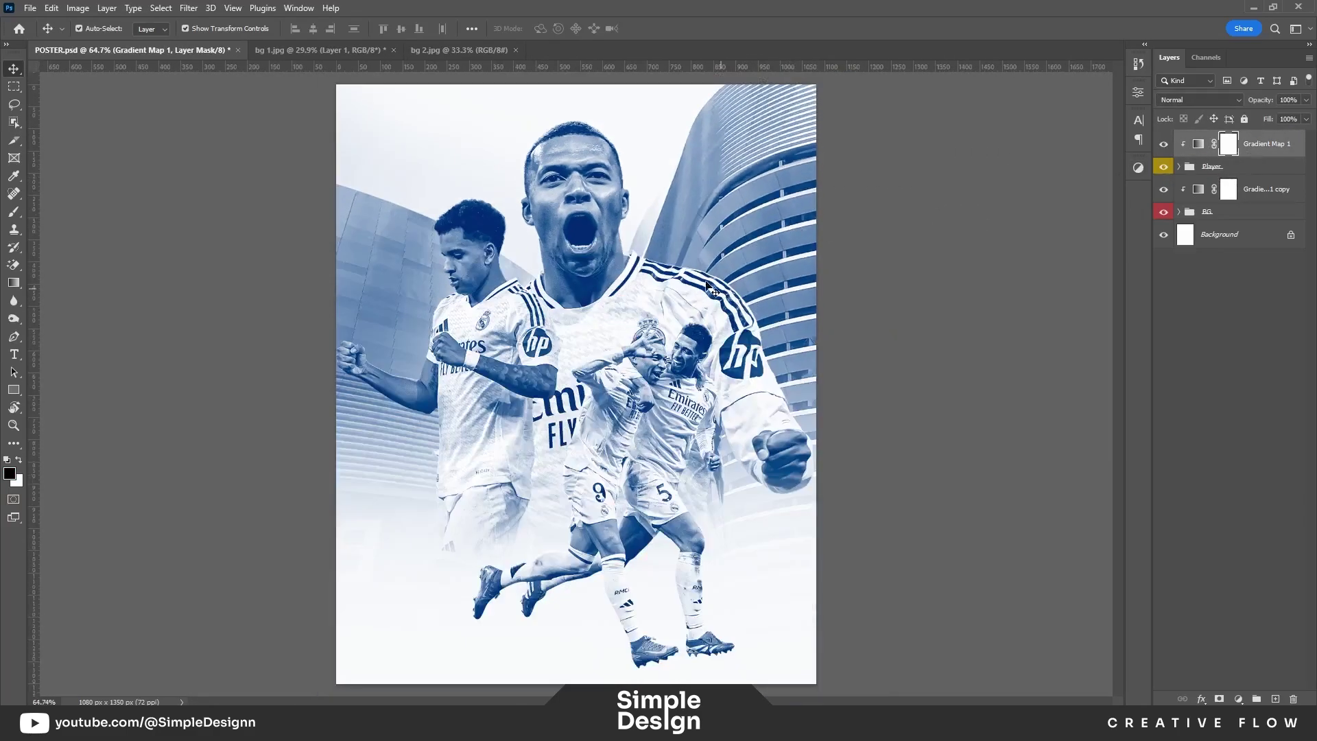
scroll(591, 197, up, 2)
scroll(592, 197, up, 1)
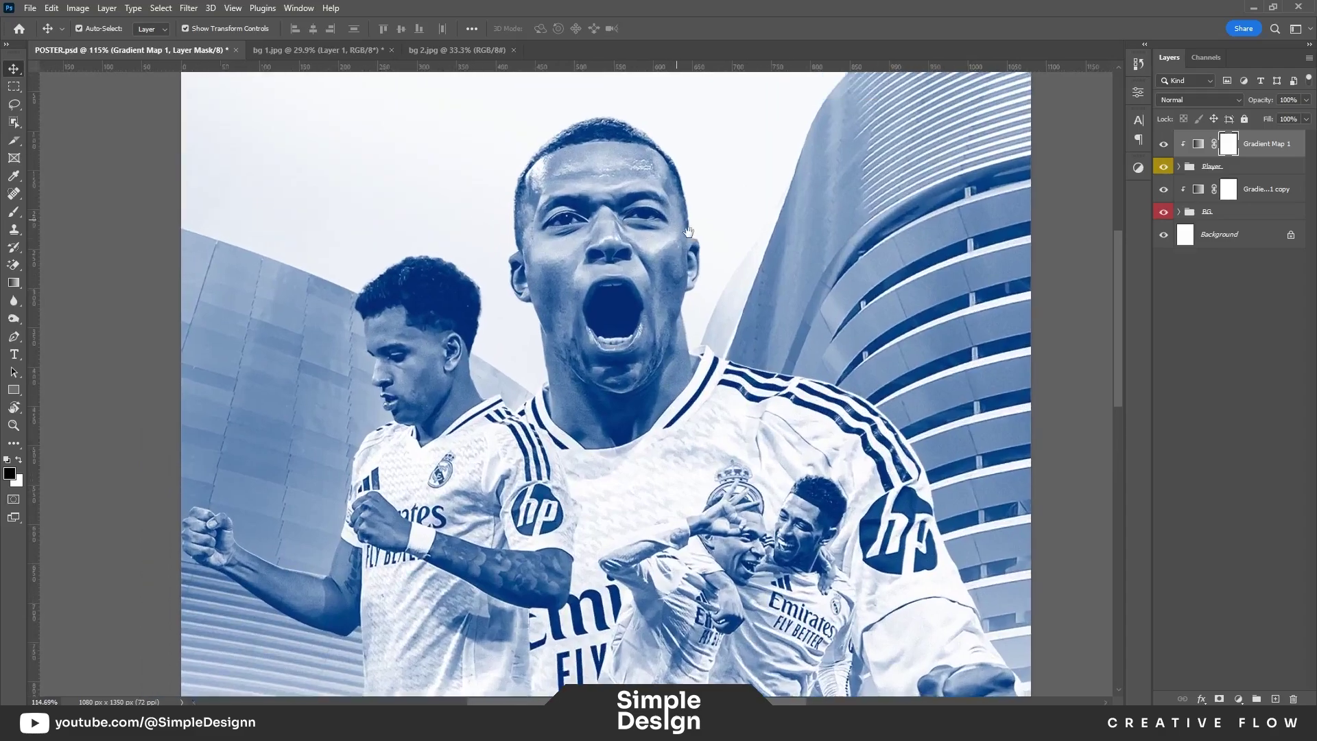
scroll(591, 198, up, 1)
key(4)
key(2)
scroll(816, 231, down, 5)
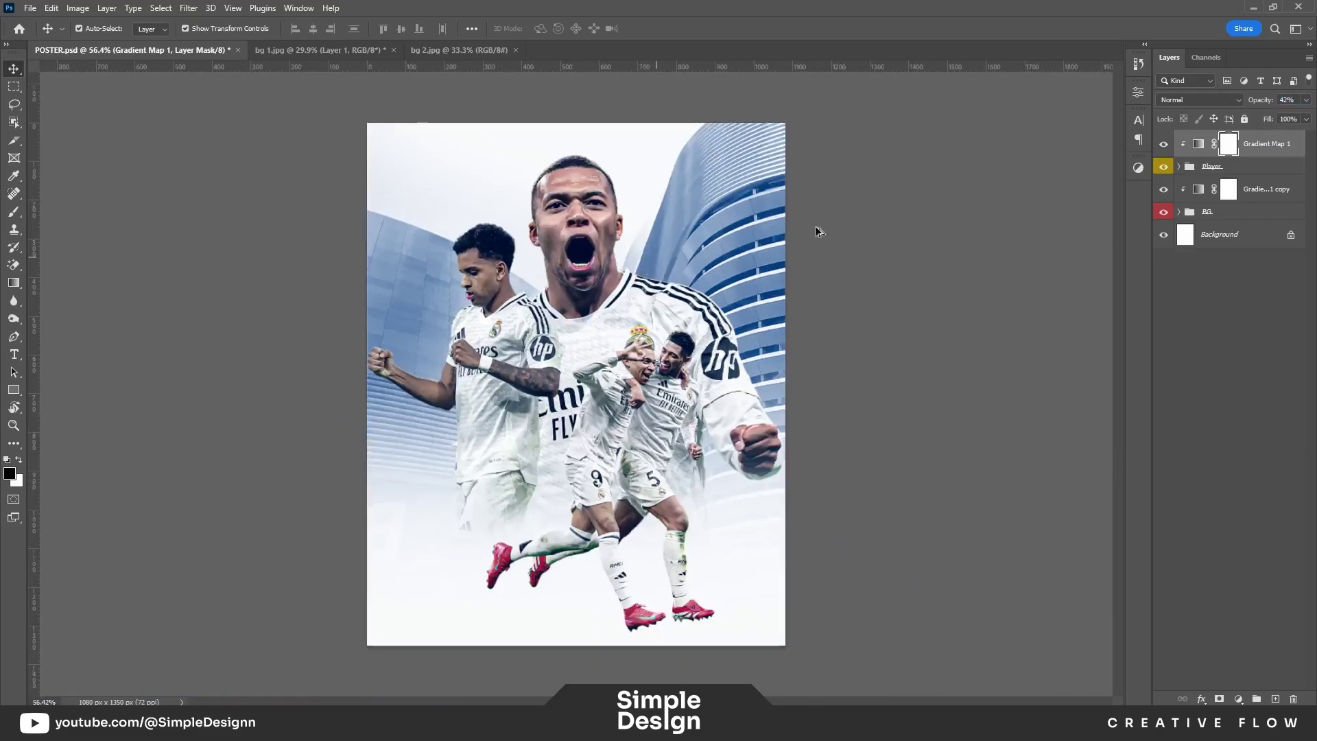
Step: Add a raised Exposure adjustment clipped to player layer 1, with its mask inverted
click(1178, 167)
click(1191, 217)
click(1263, 241)
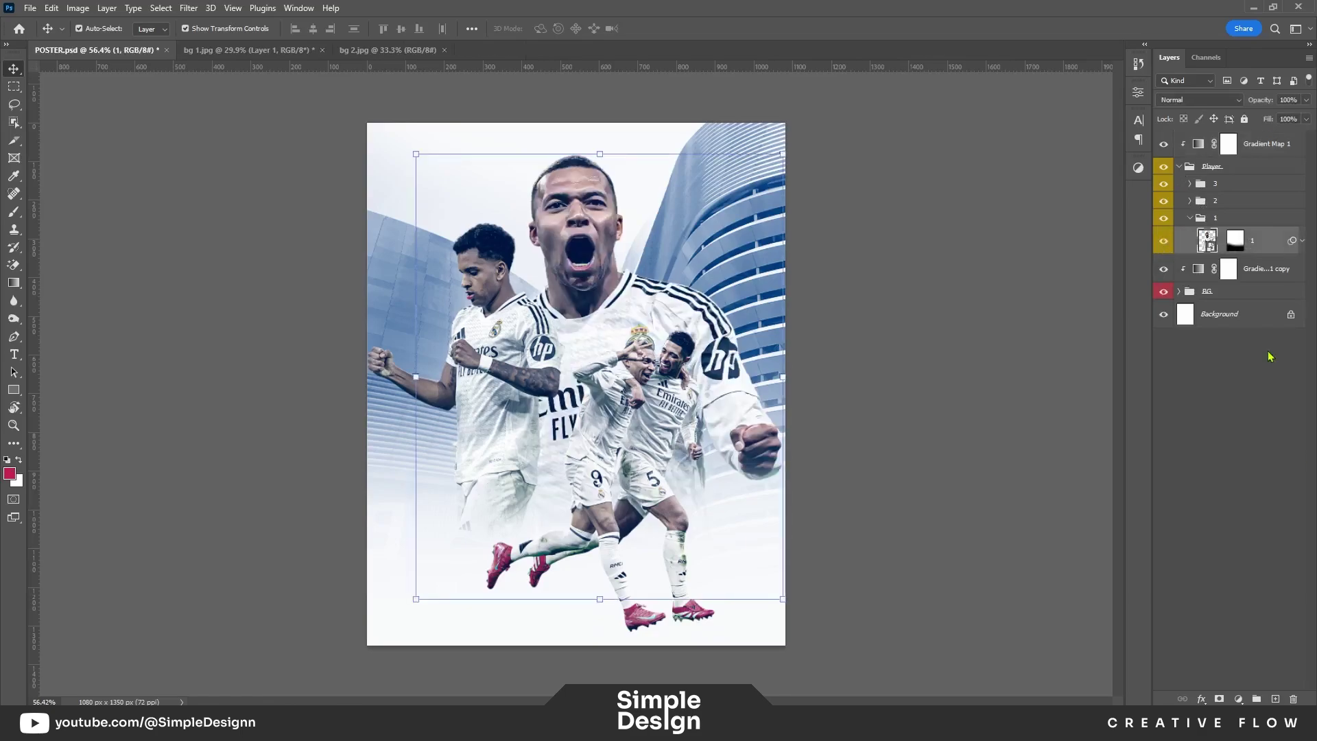
click(1239, 700)
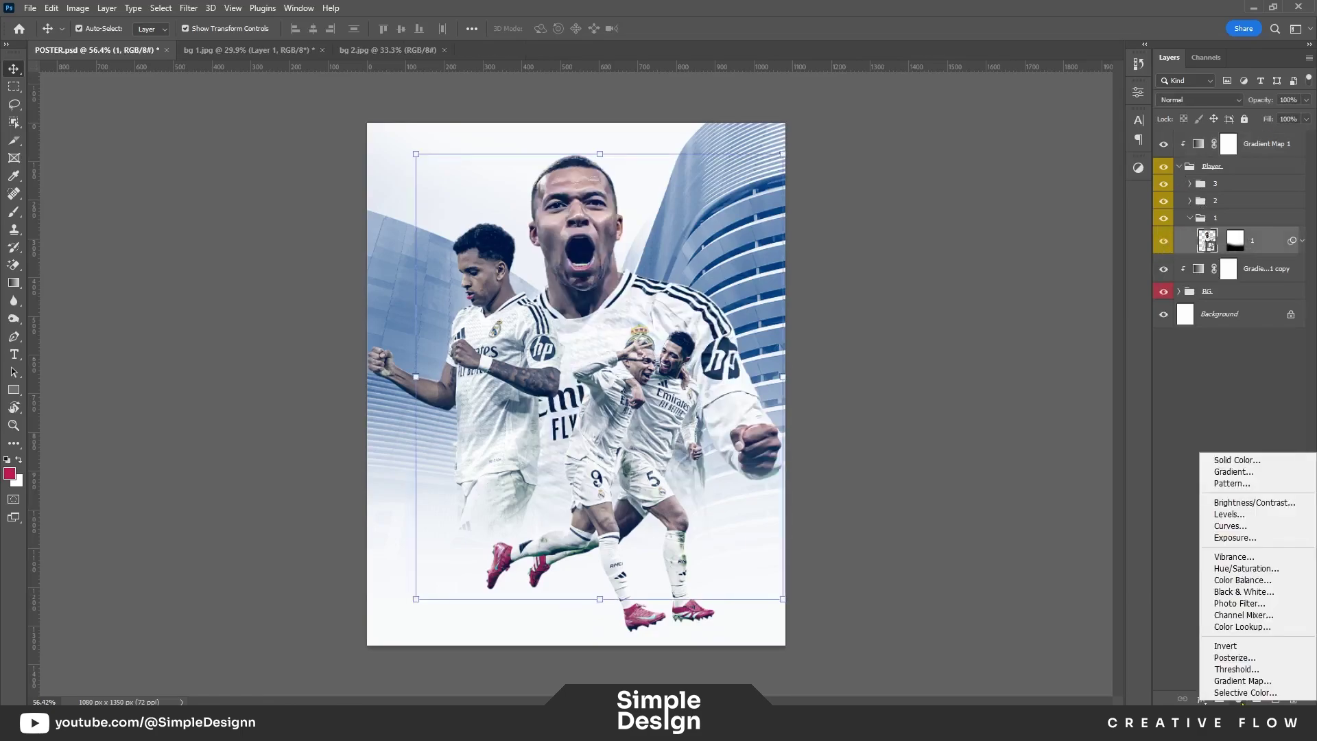
click(1235, 538)
click(1021, 321)
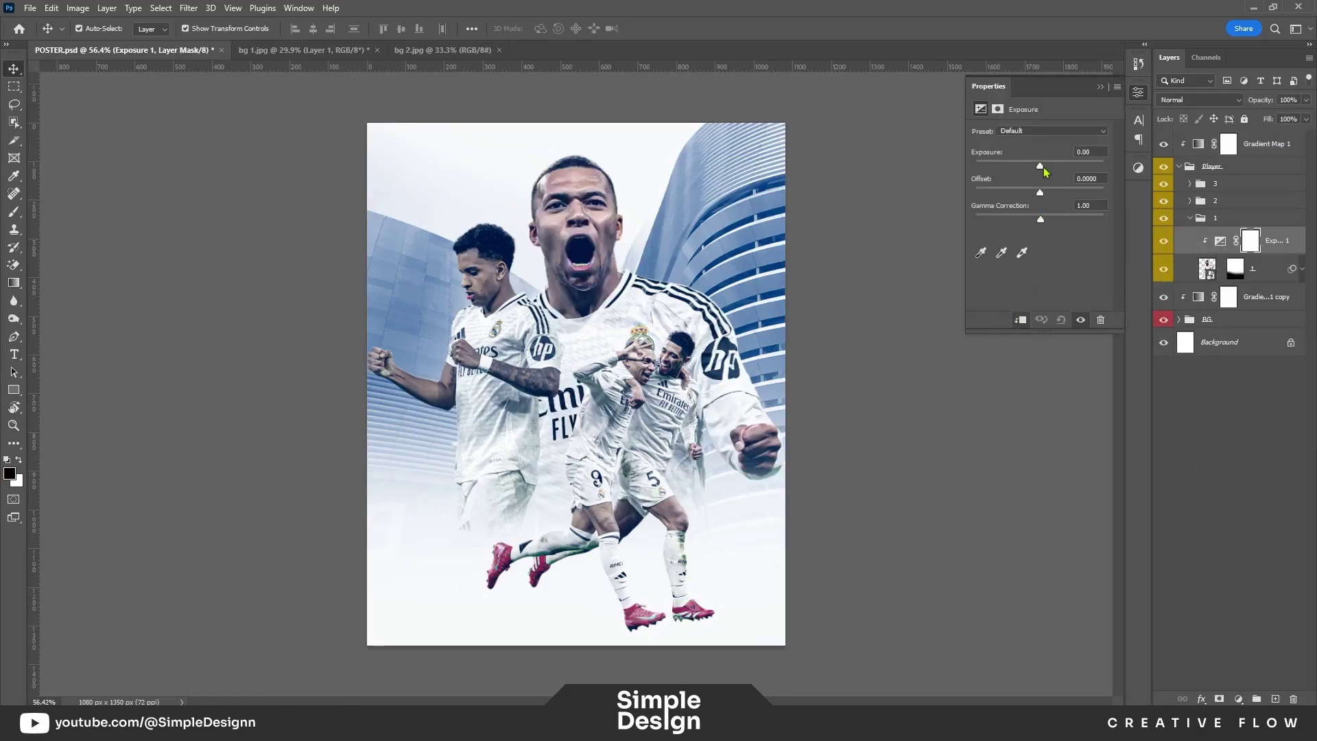
drag(1040, 166, 1045, 166)
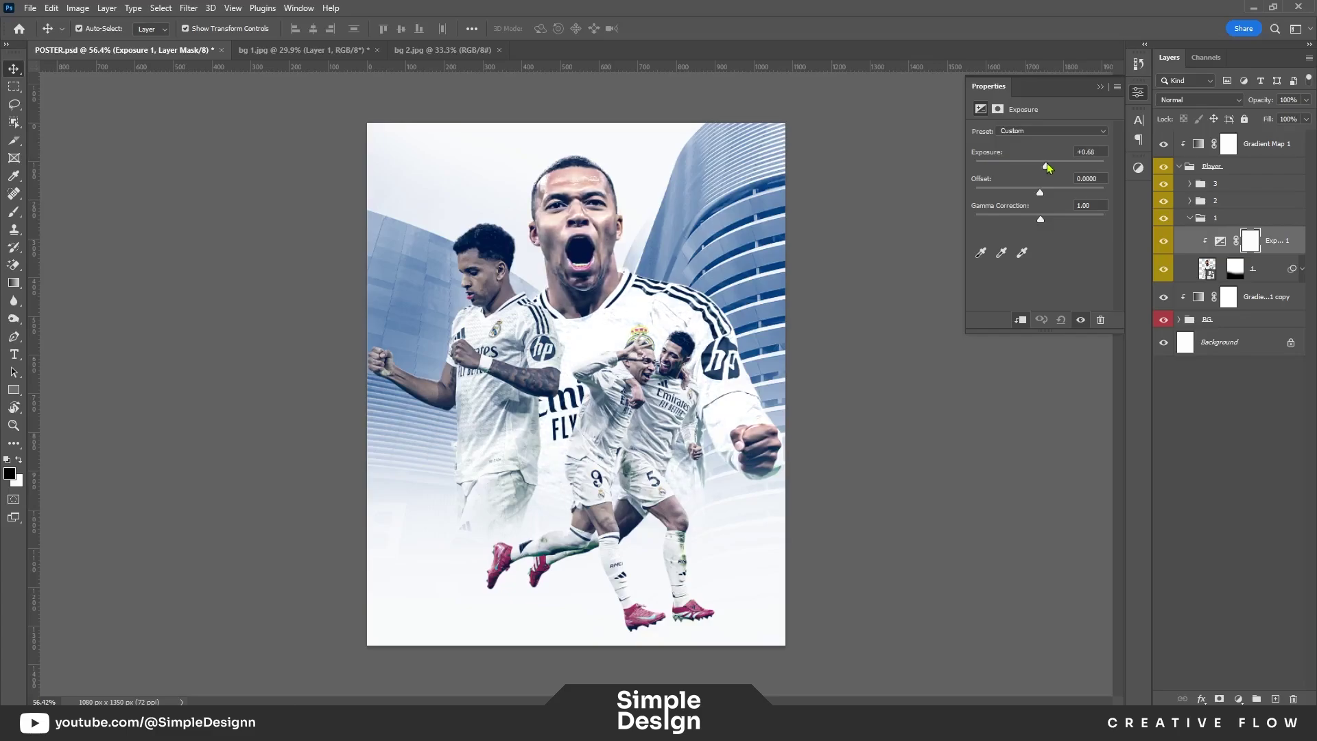
click(1101, 87)
key(ctrl+i)
Step: Paint white on the exposure mask with an 89 px brush along the head's rim
key(b)
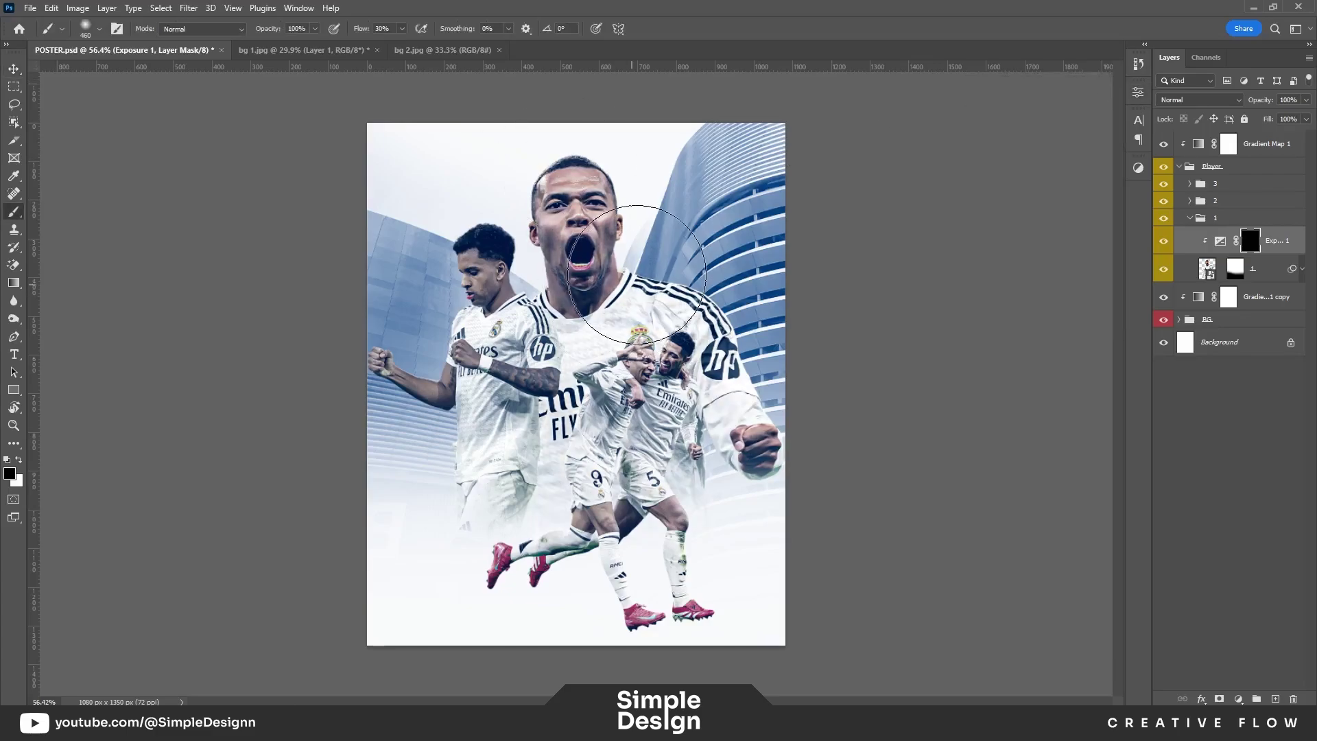
scroll(634, 219, up, 3)
drag(691, 235, 706, 326)
key(x)
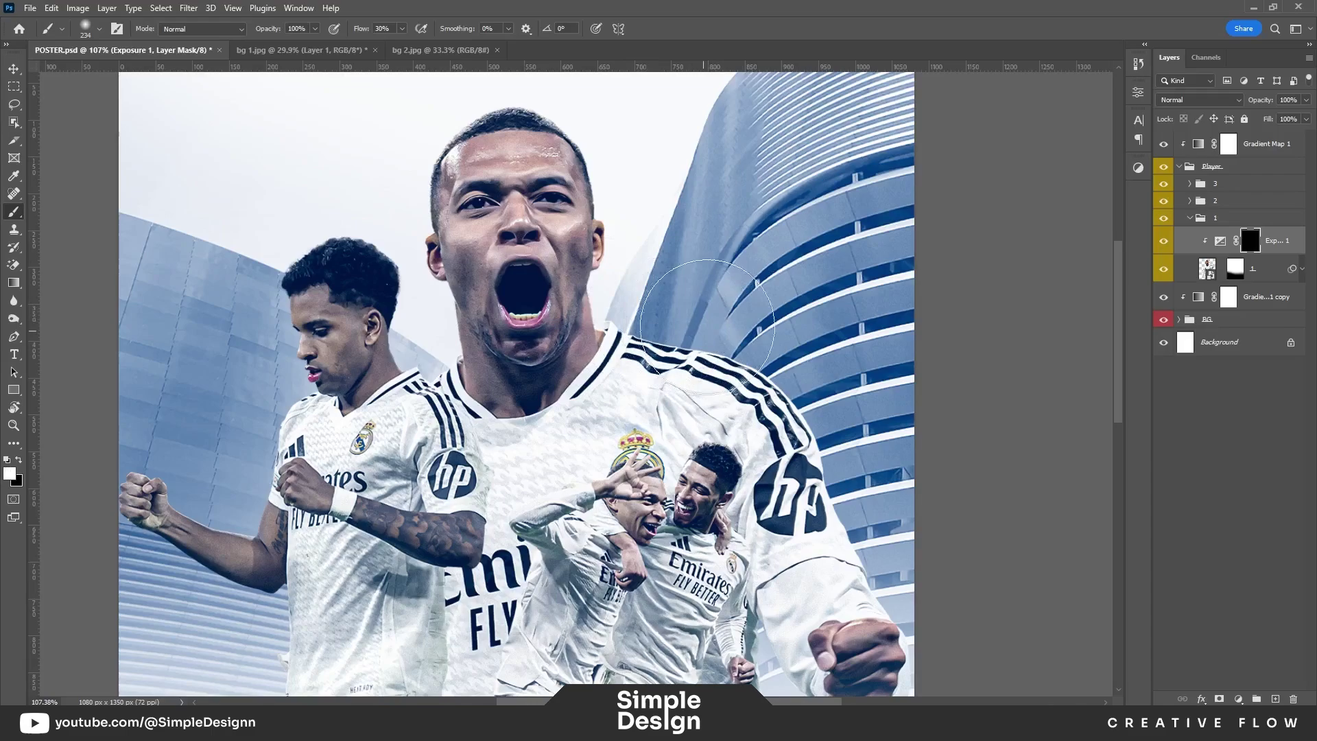
drag(651, 213, 592, 216)
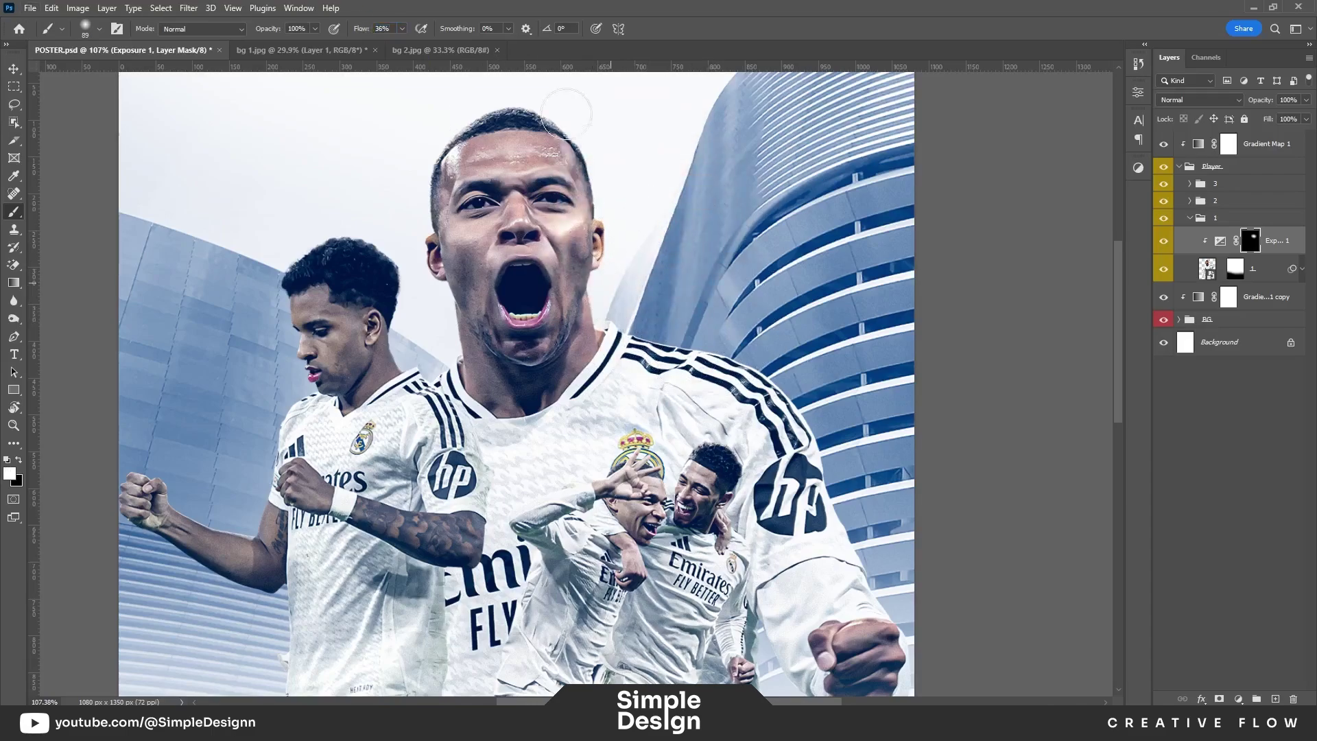
drag(566, 114, 445, 383)
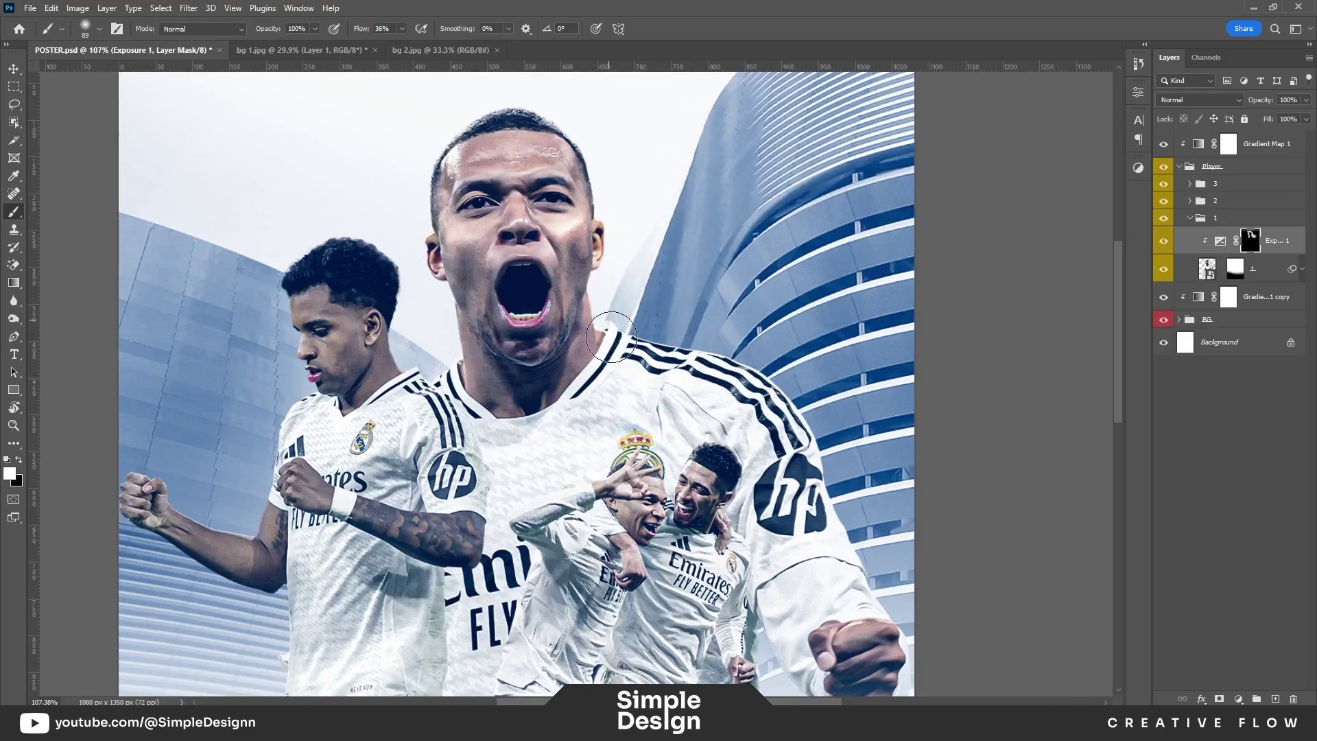
scroll(611, 411, down, 5)
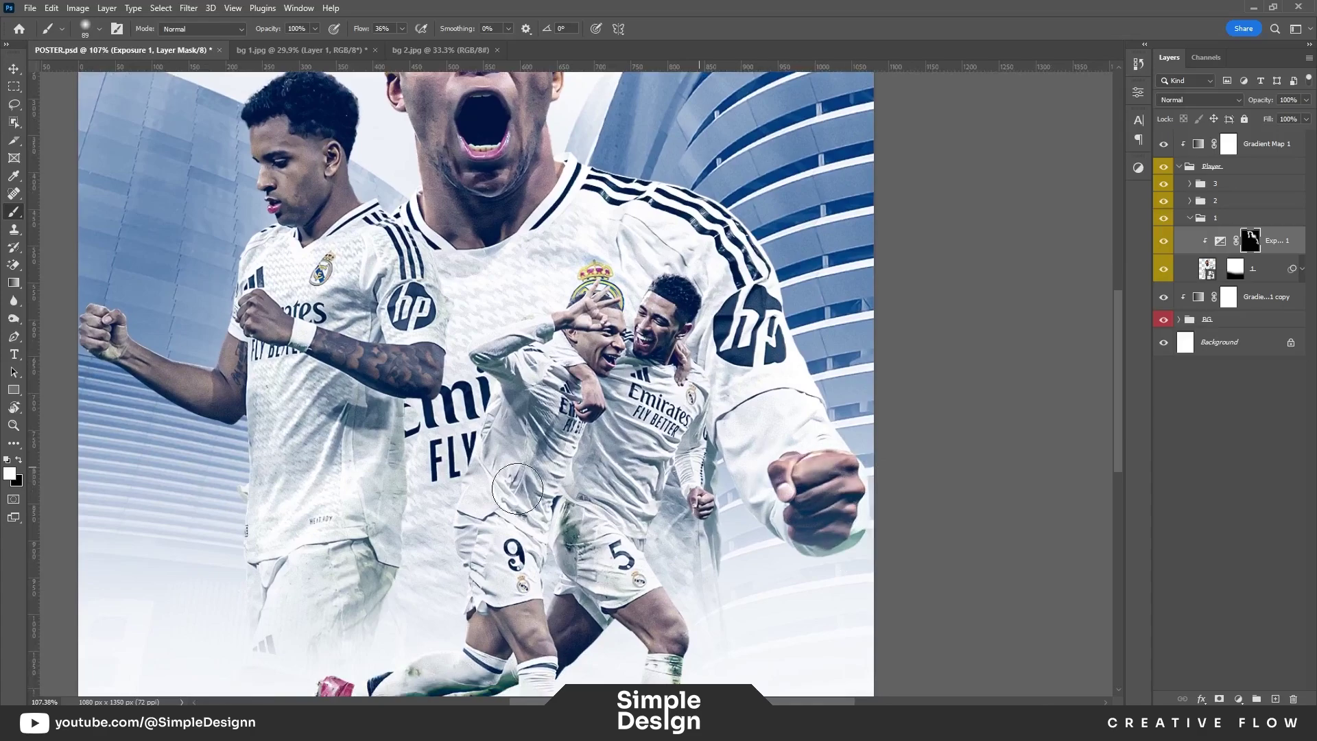
scroll(517, 488, left, 5)
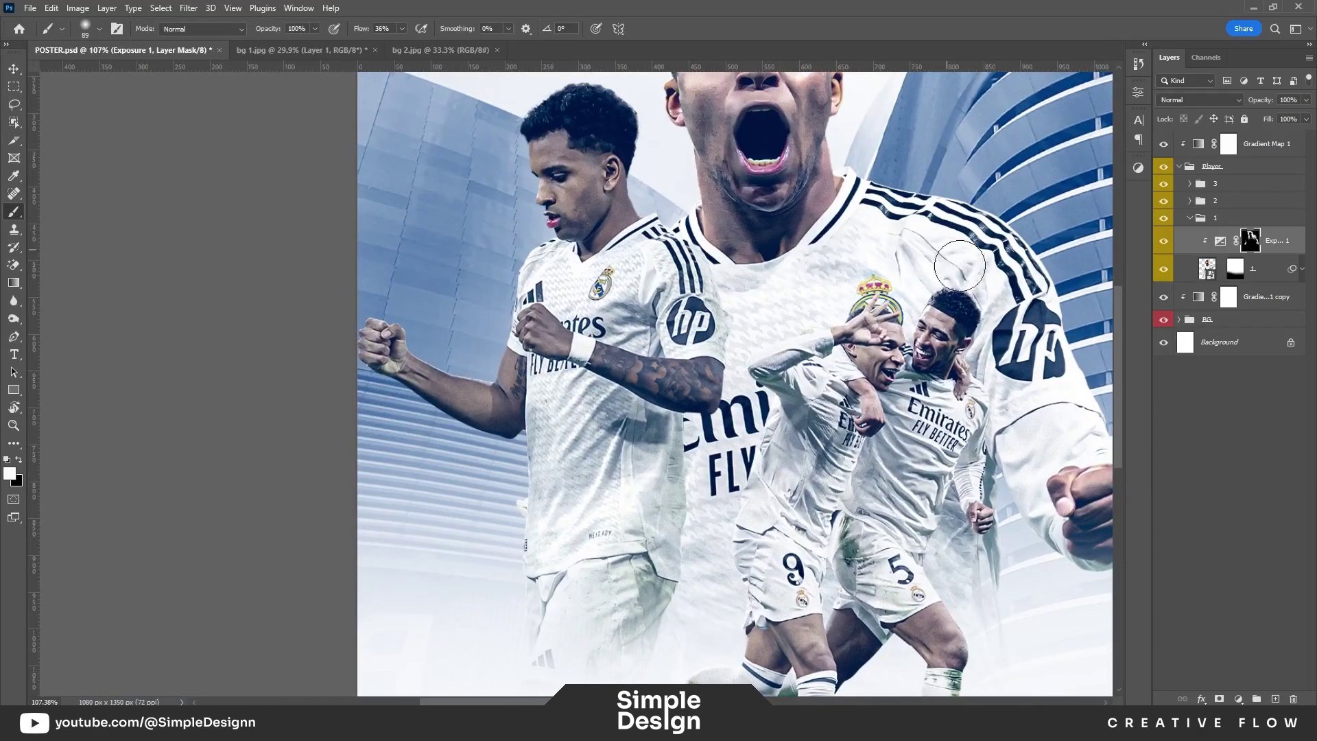
scroll(768, 343, down, 3)
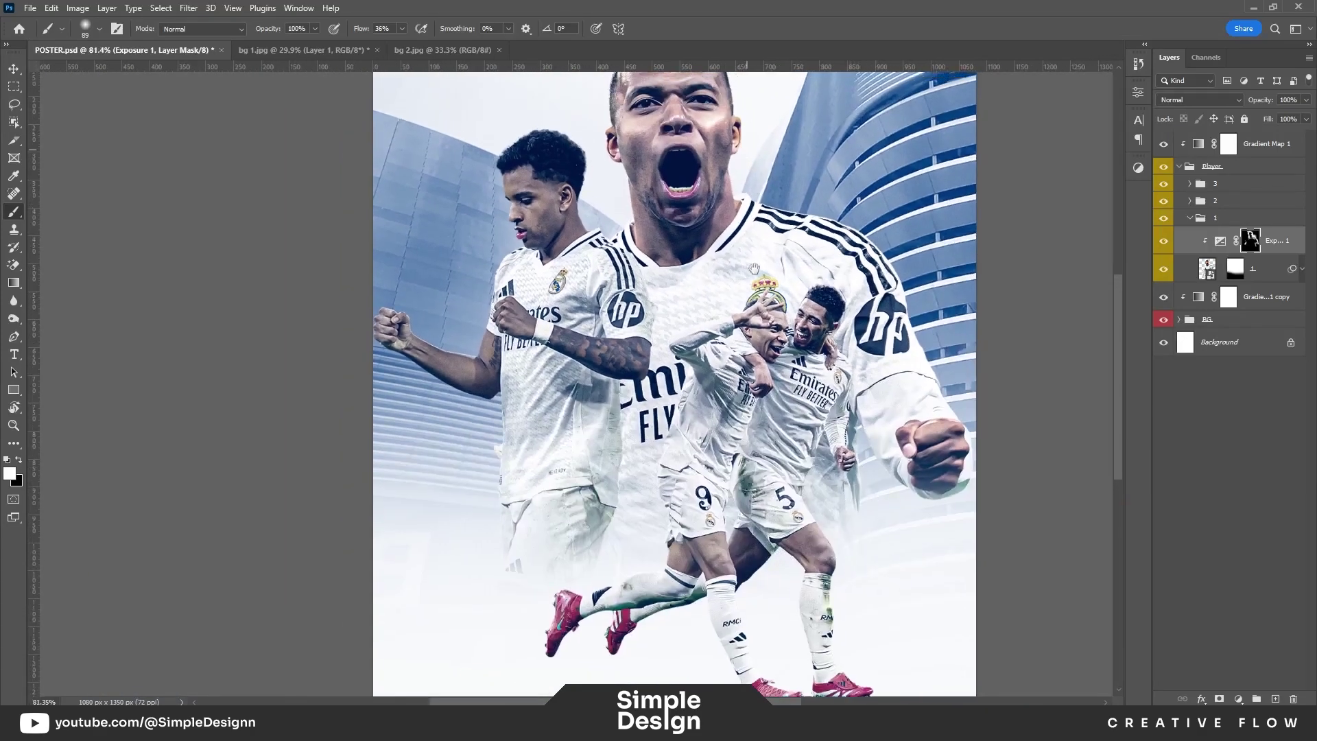
scroll(676, 103, up, 8)
Step: Zoom in on the main player's face and shrink the brush to 45 px
drag(362, 32, 360, 33)
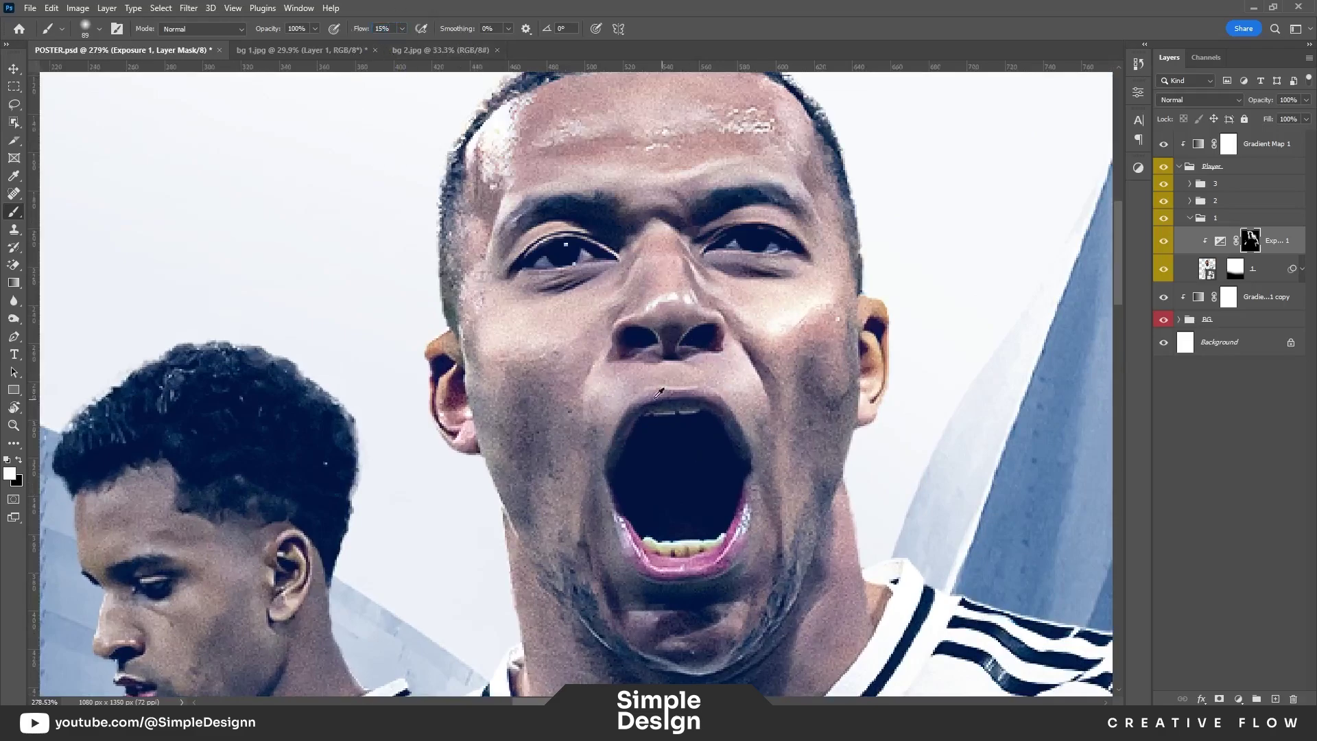
drag(658, 392, 635, 393)
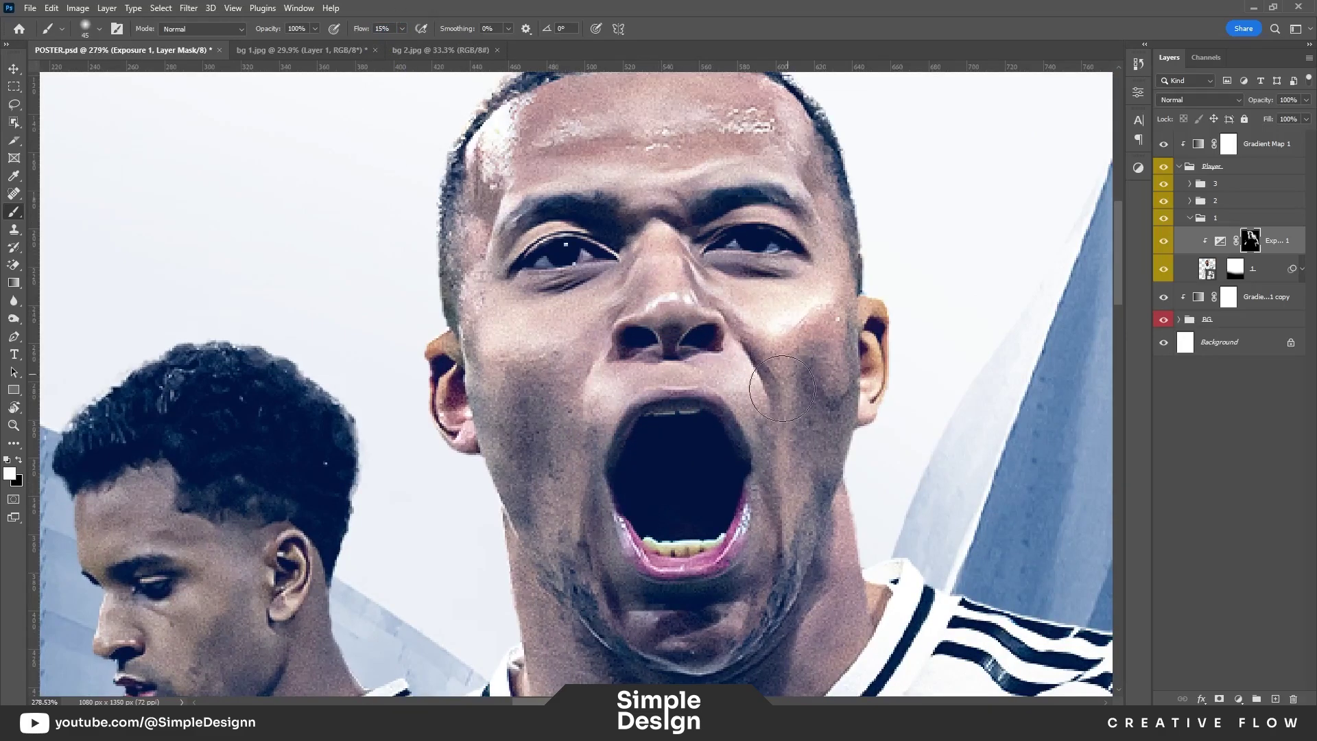
drag(729, 607, 724, 494)
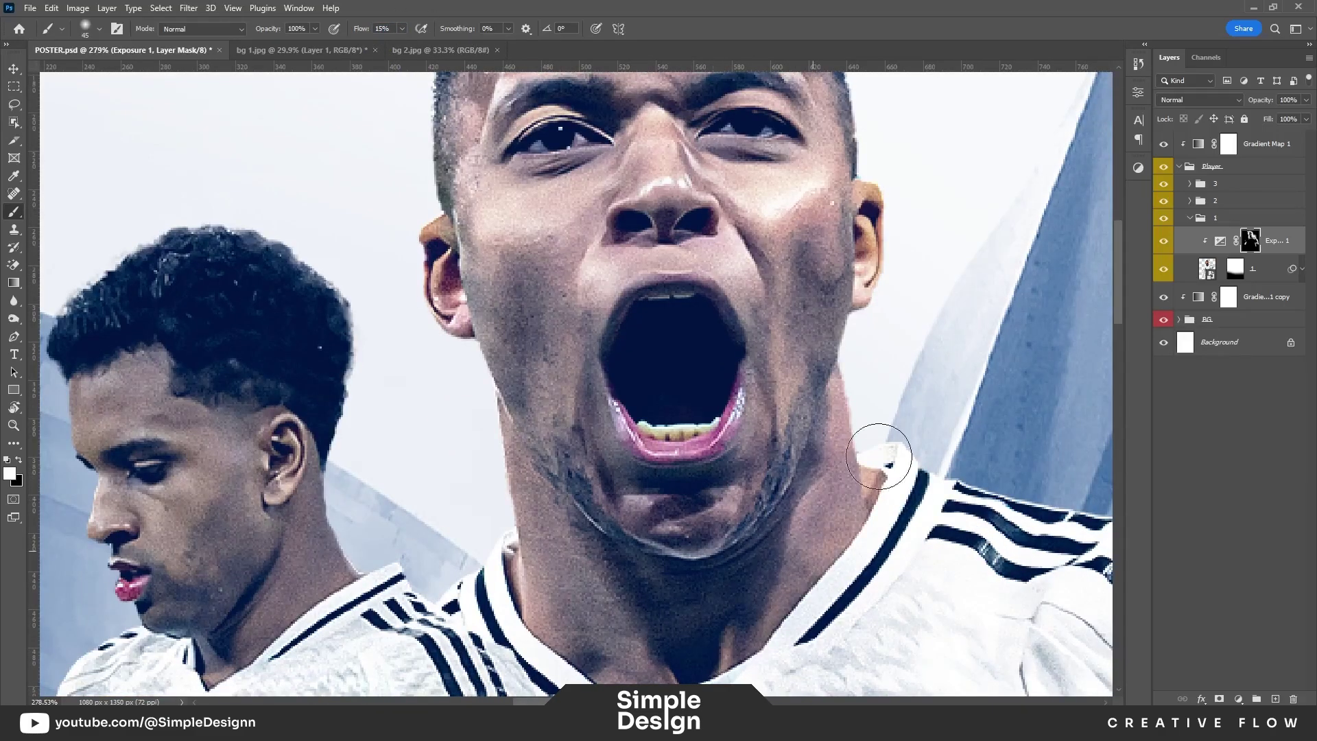
scroll(892, 418, up, 3)
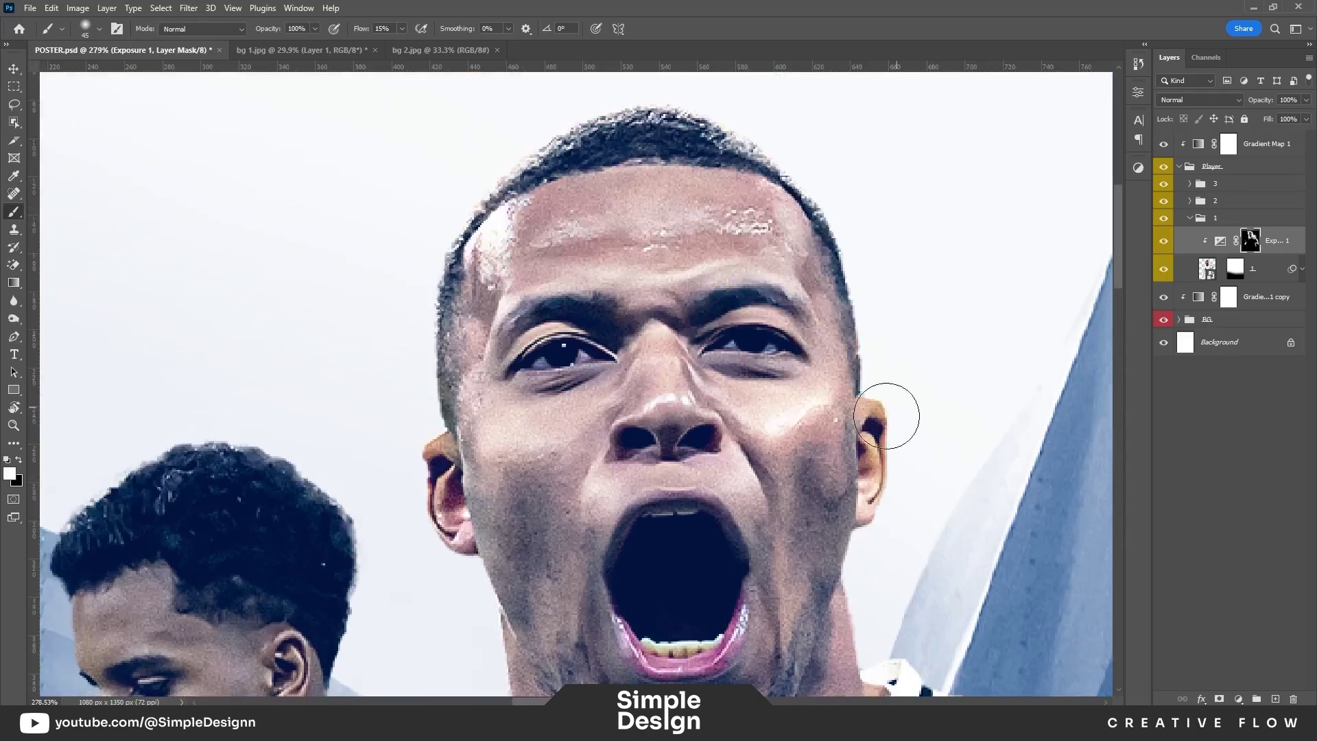
scroll(781, 427, down, 5)
scroll(782, 426, down, 2)
scroll(722, 315, down, 2)
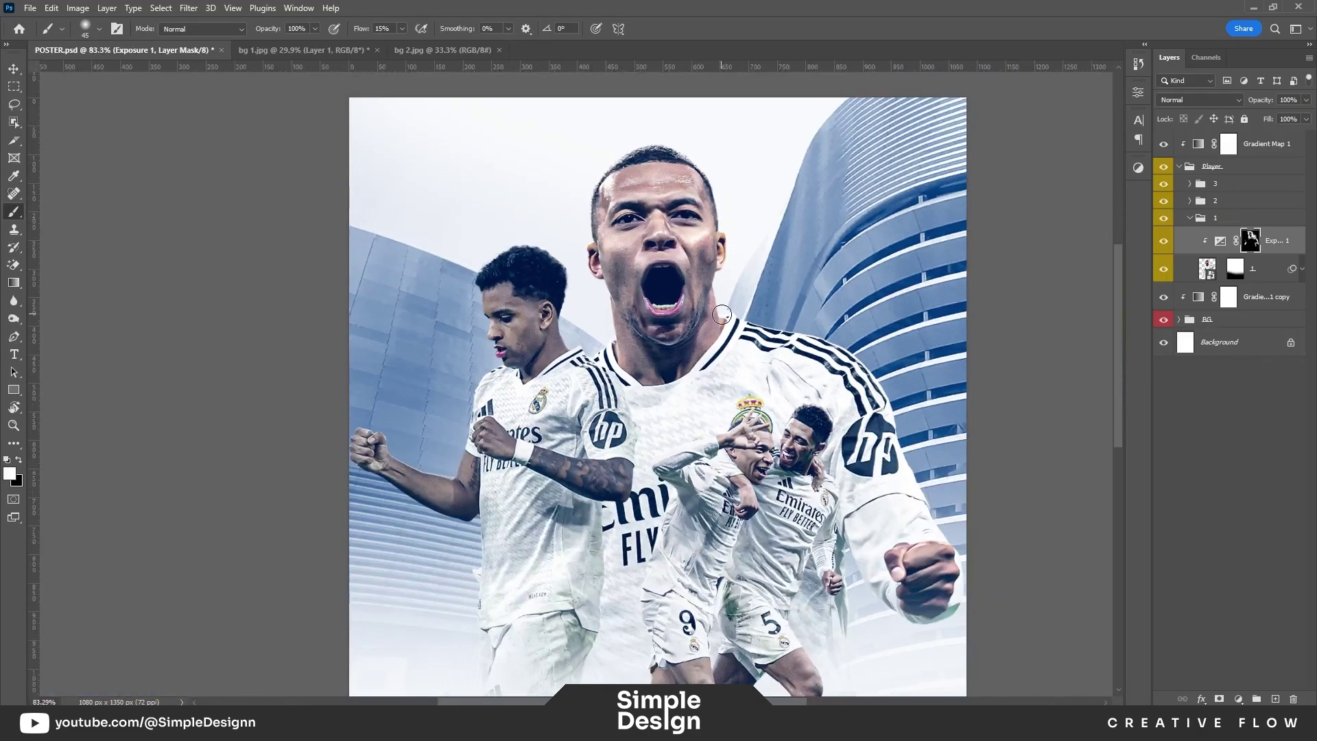
scroll(684, 179, up, 3)
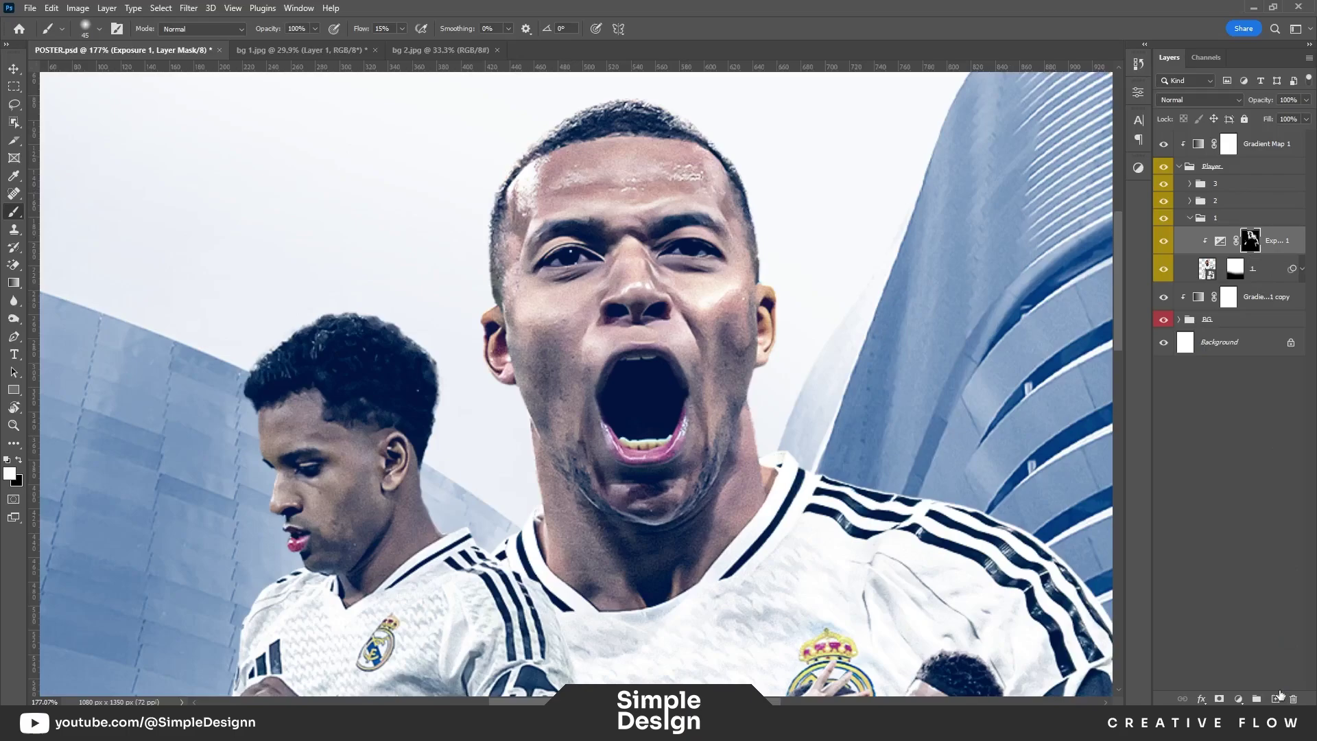
Step: Add a new Screen-blended layer and paint white light along the head's right edge
click(1276, 699)
click(1200, 100)
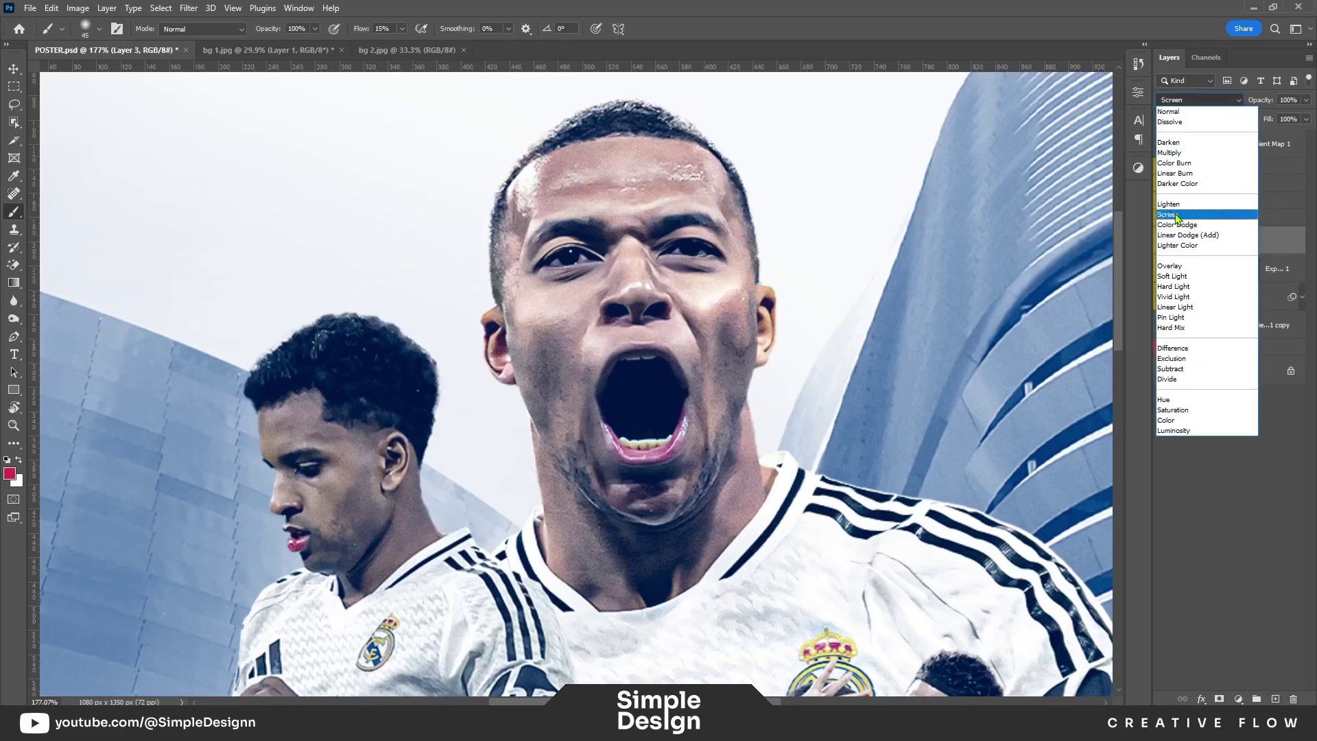
click(1176, 216)
key(x)
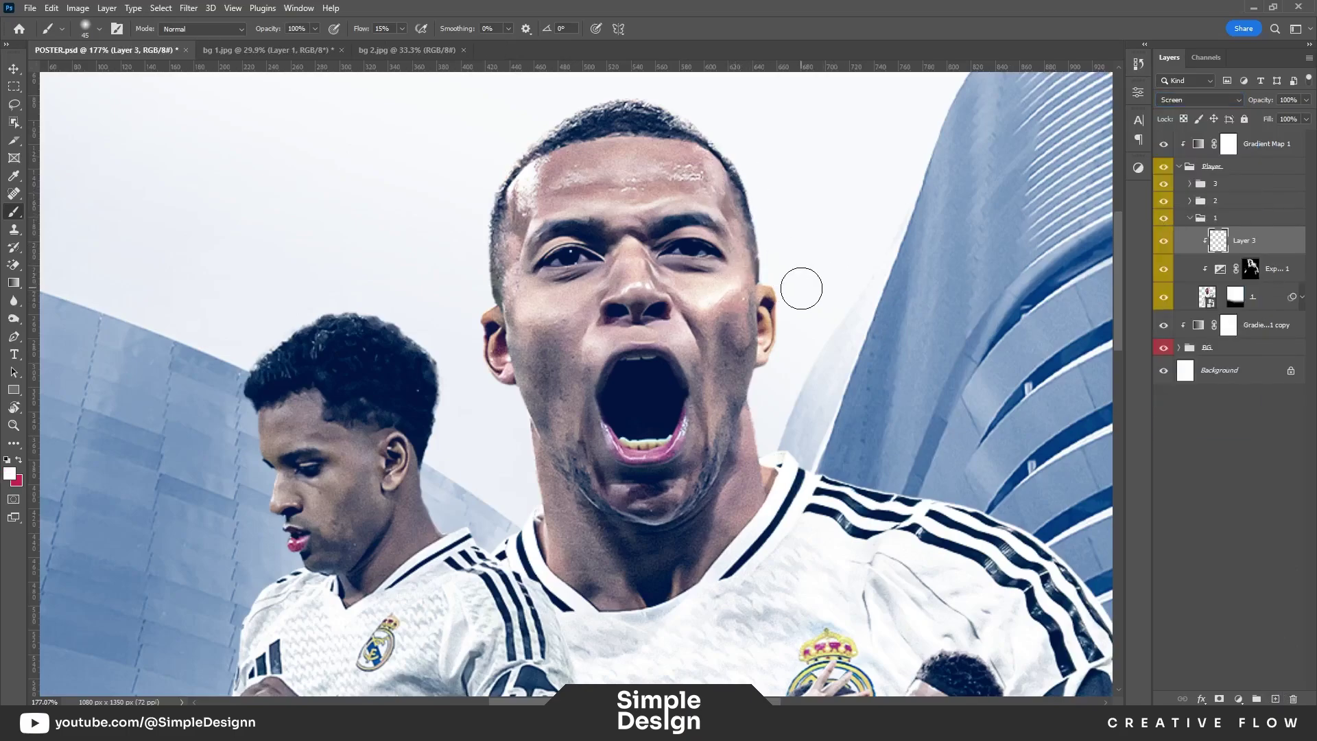
drag(802, 288, 735, 146)
Step: Switch the light layer to Overlay and paint light along the face and jaw
click(1213, 101)
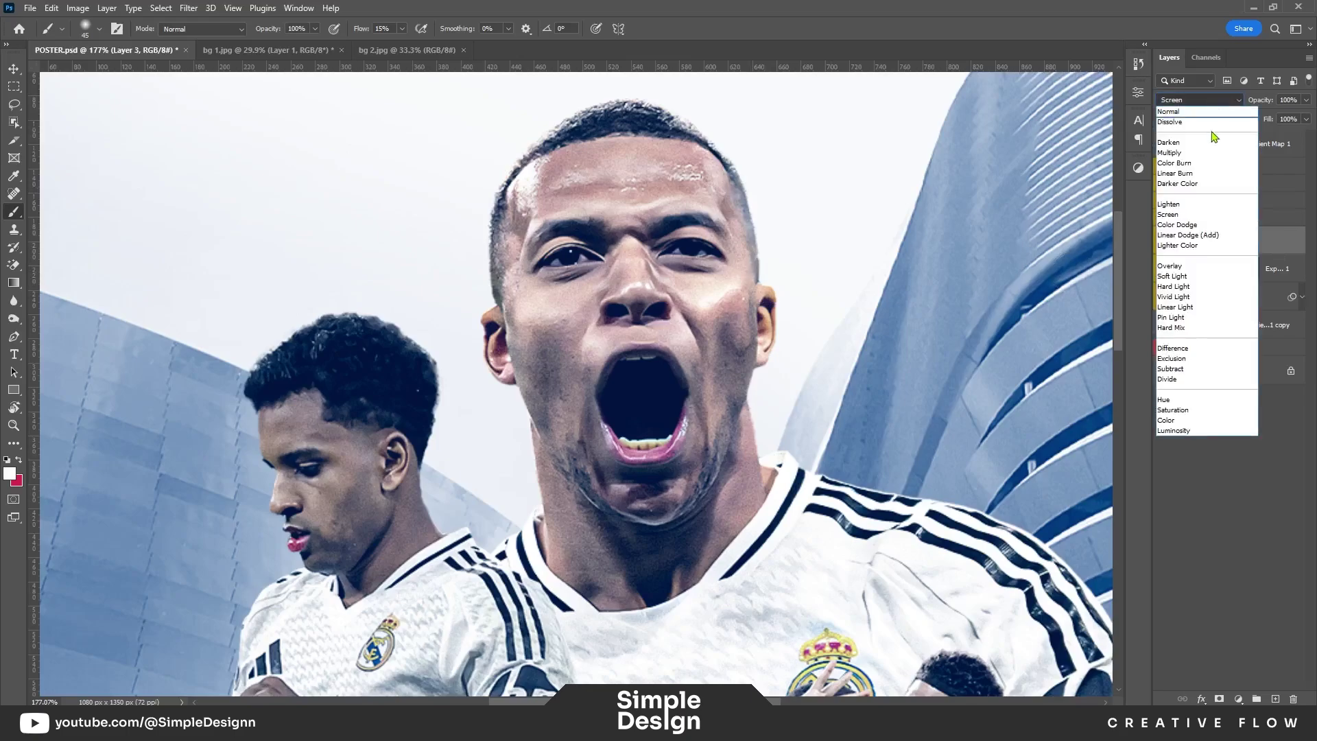
click(1169, 265)
drag(835, 297, 770, 432)
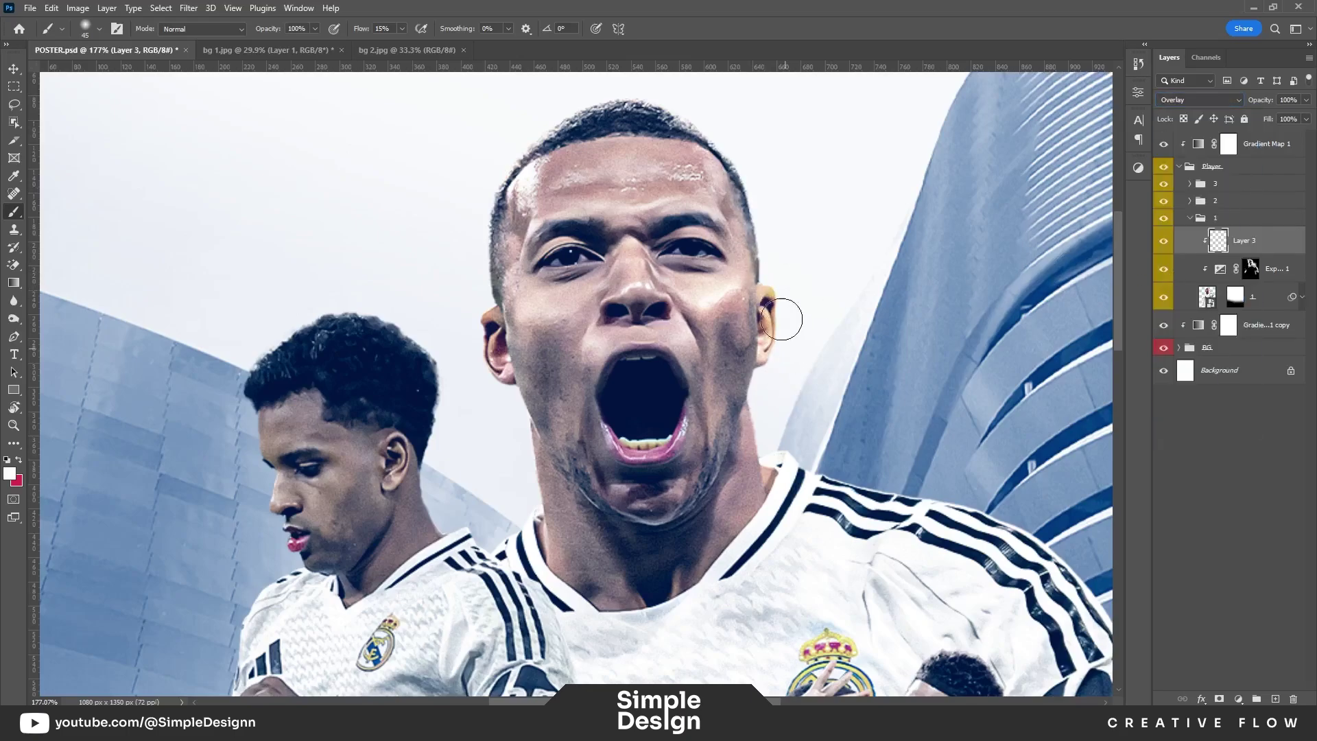
mouse_move(494, 480)
mouse_down()
mouse_move(669, 425)
mouse_move(717, 364)
mouse_up()
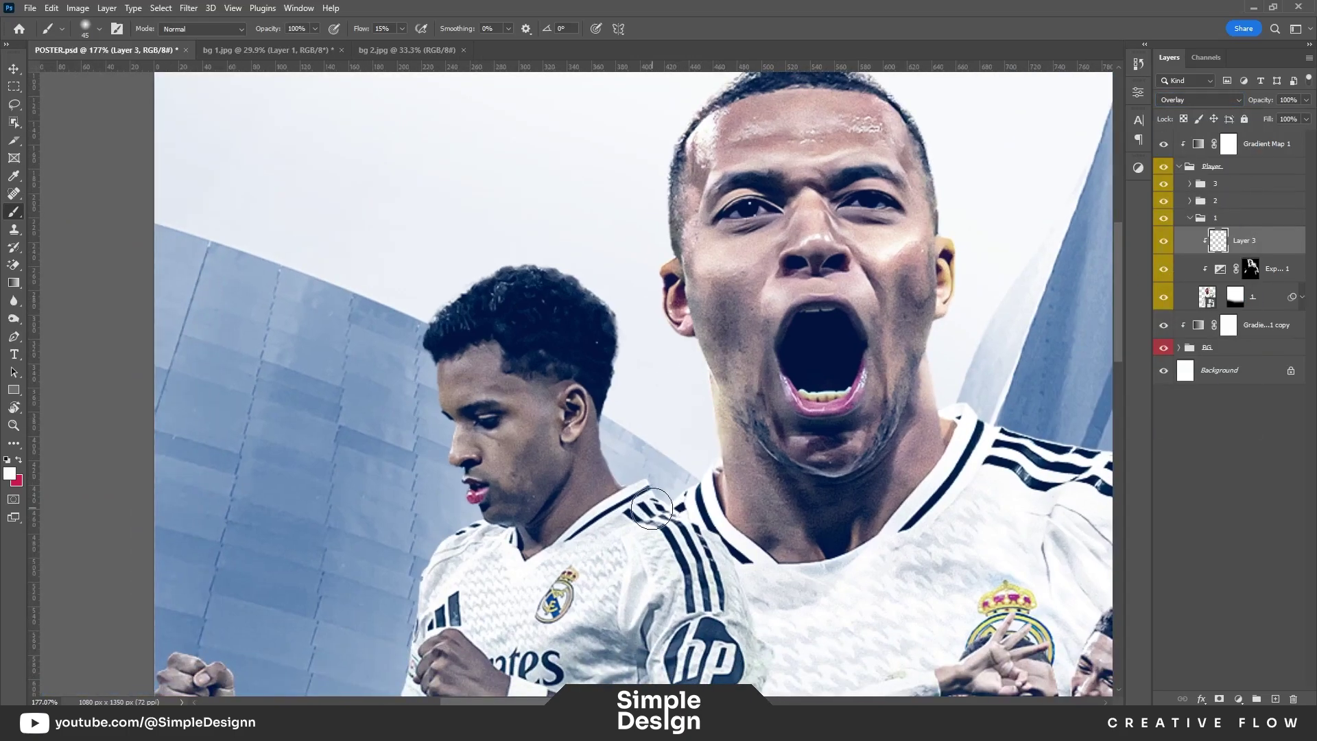
drag(711, 434, 713, 480)
Step: Switch the light layer to Hard Light and pan and zoom back over the poster
click(1200, 100)
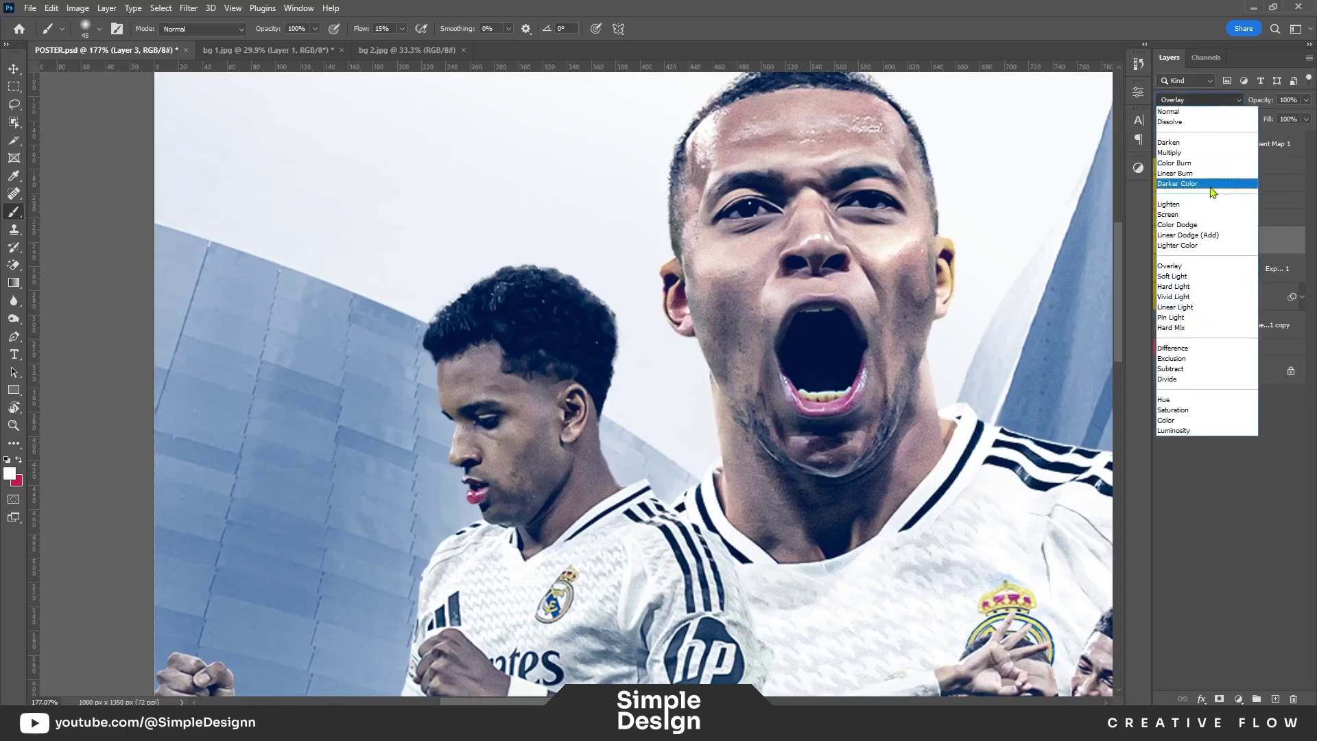
click(1179, 286)
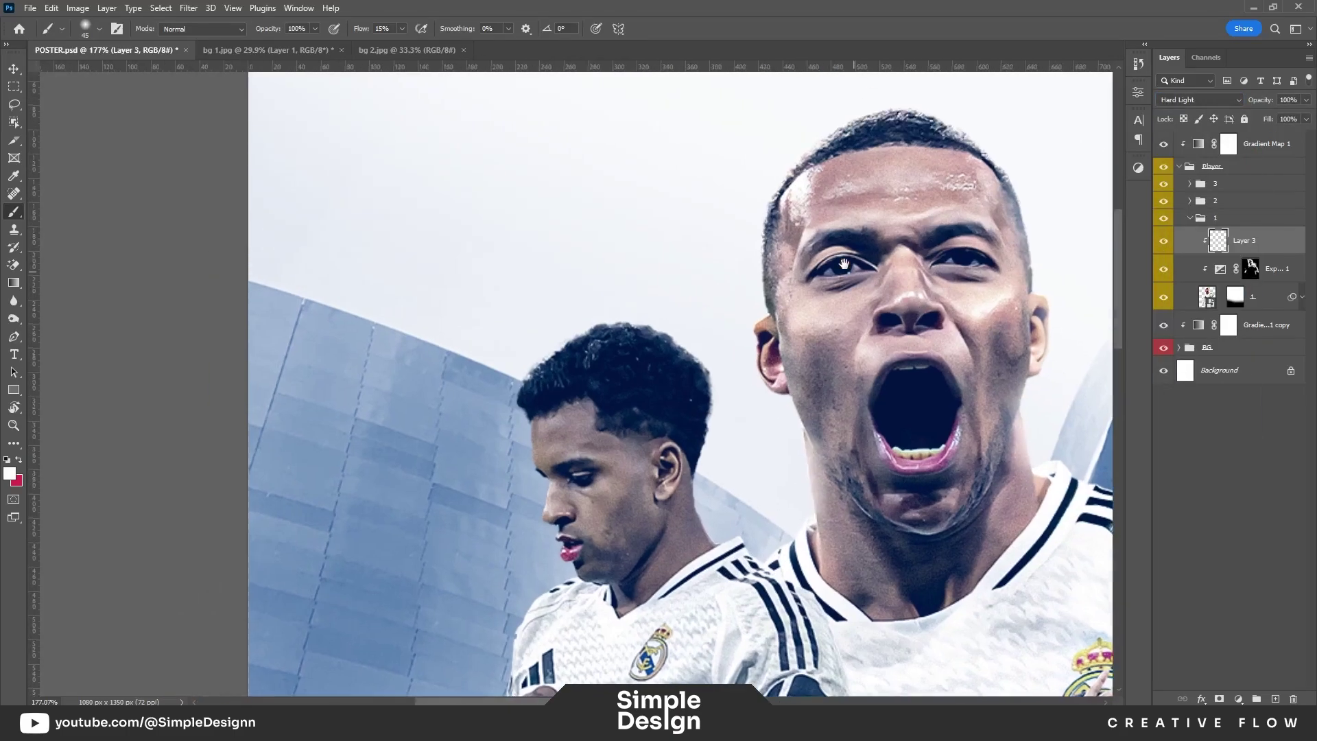
drag(651, 131, 743, 186)
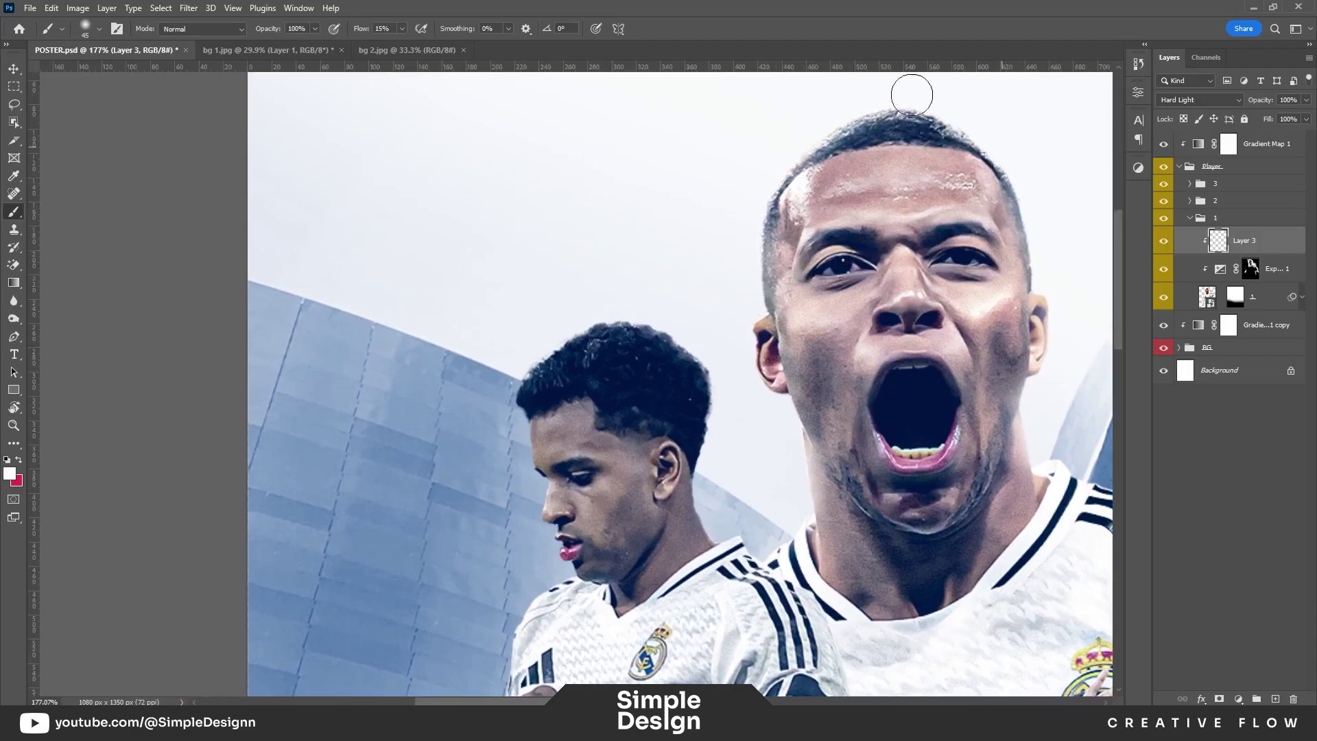
drag(898, 120, 817, 41)
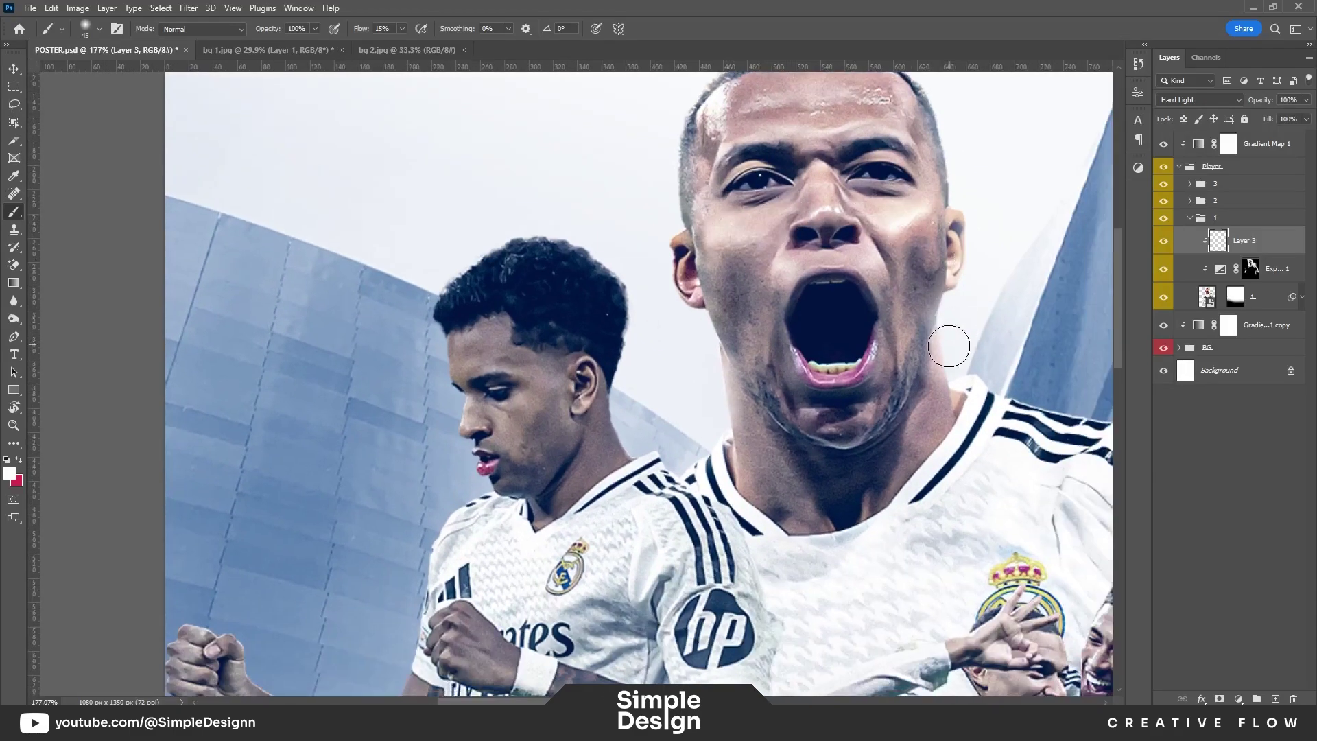
alt+scroll(949, 346, down, 3)
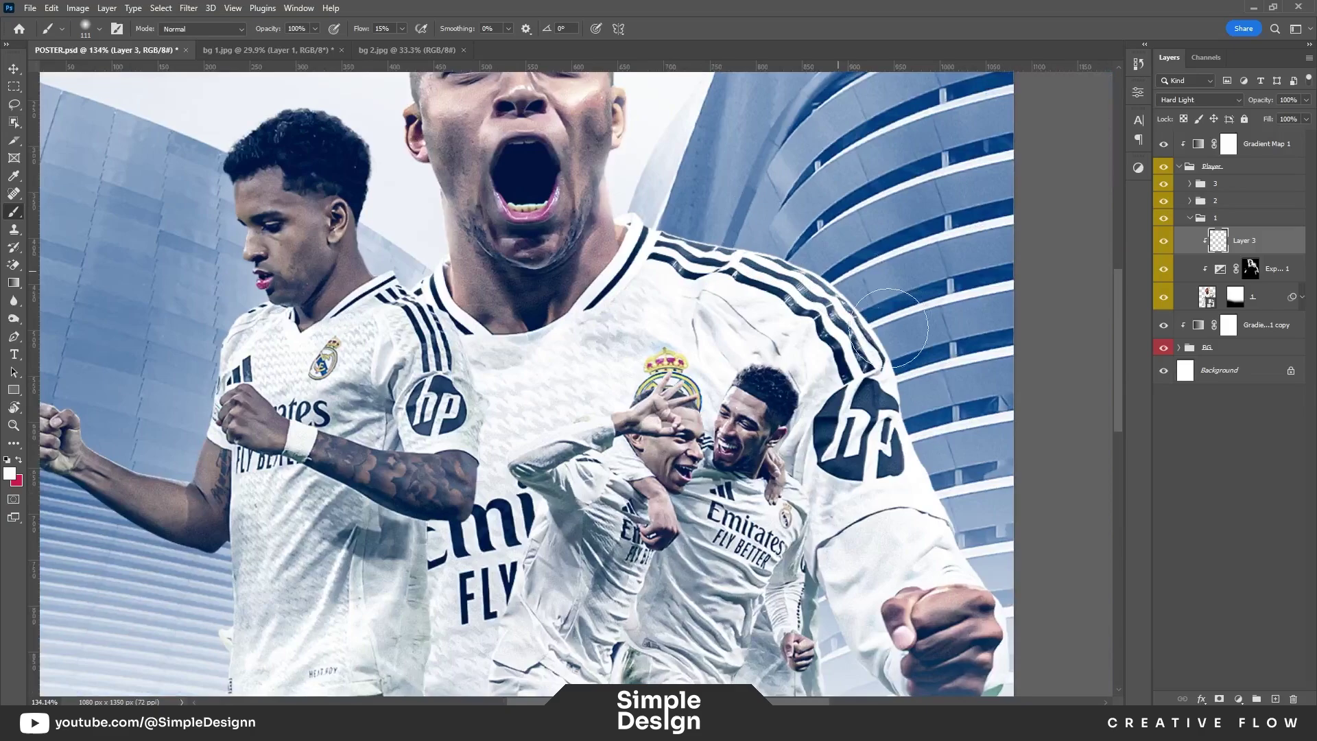
drag(461, 247, 627, 346)
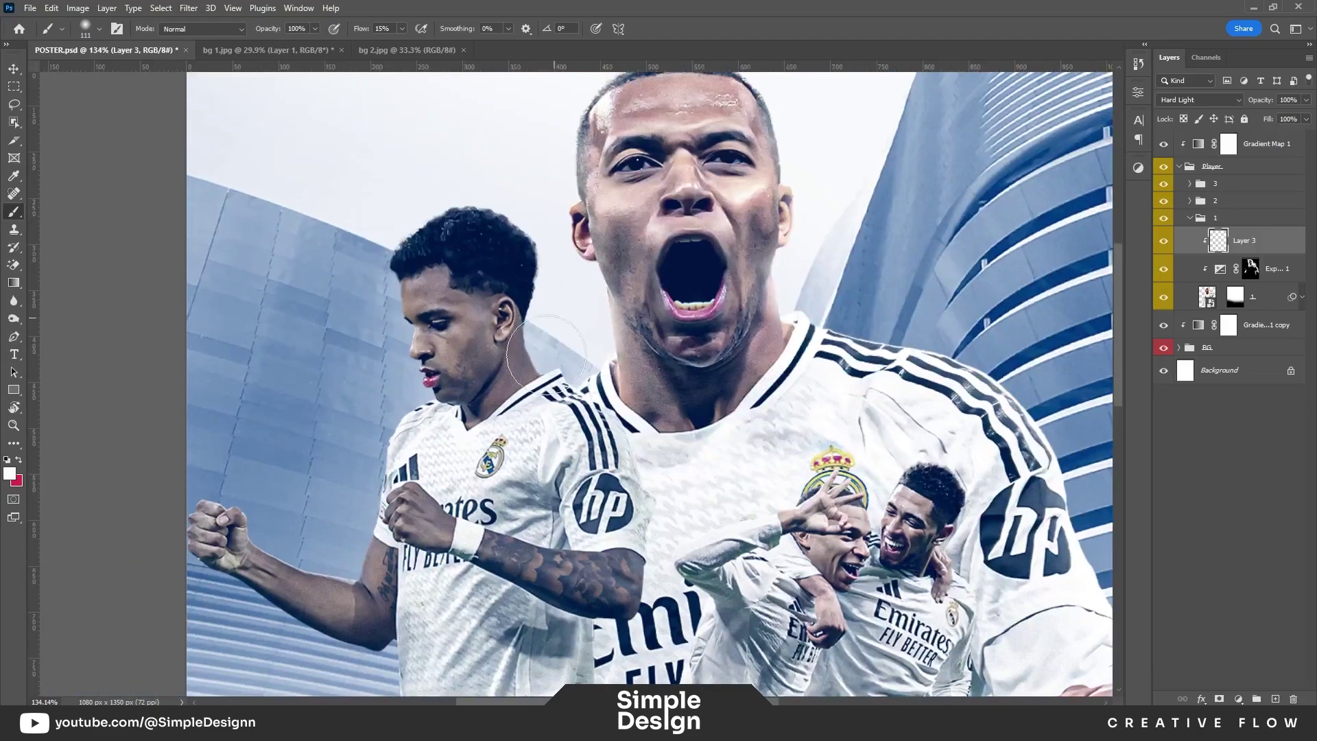
alt+scroll(606, 300, down, 3)
alt+scroll(723, 229, down, 1)
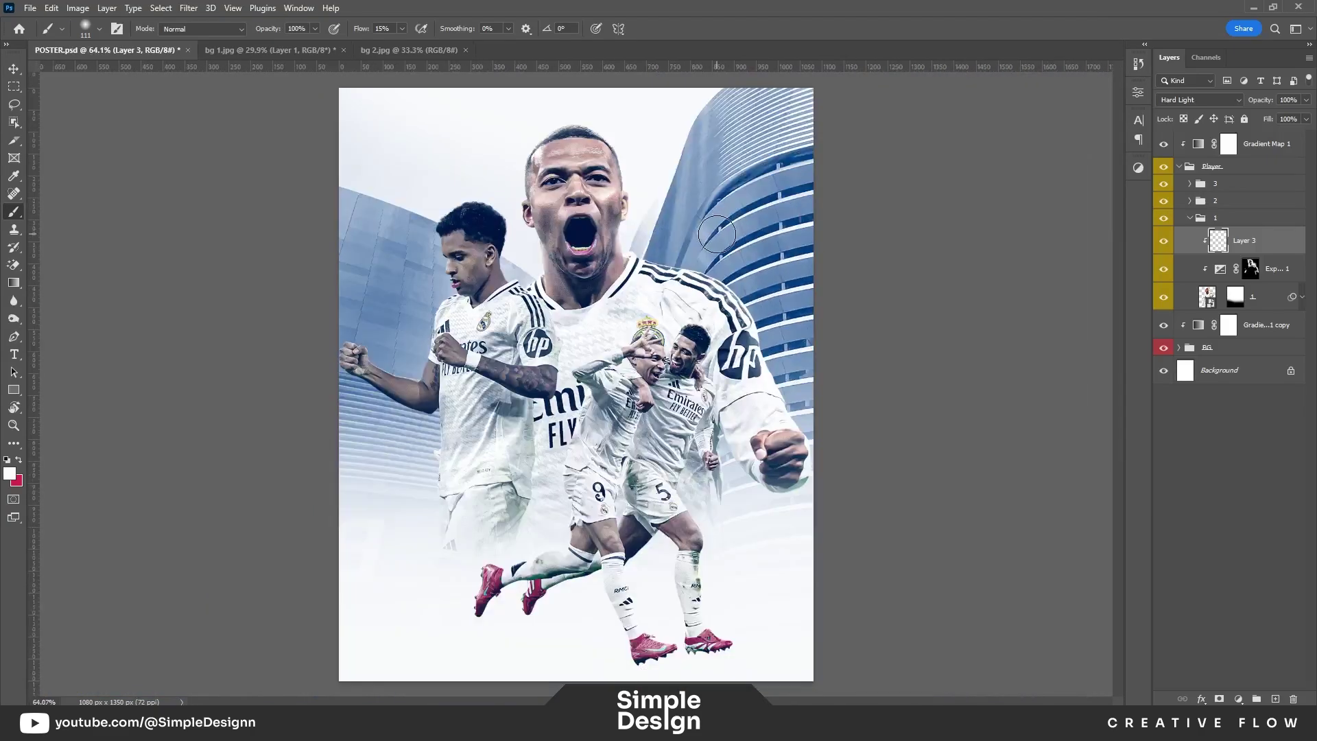
alt+scroll(717, 234, down, 2)
alt+scroll(581, 226, up, 2)
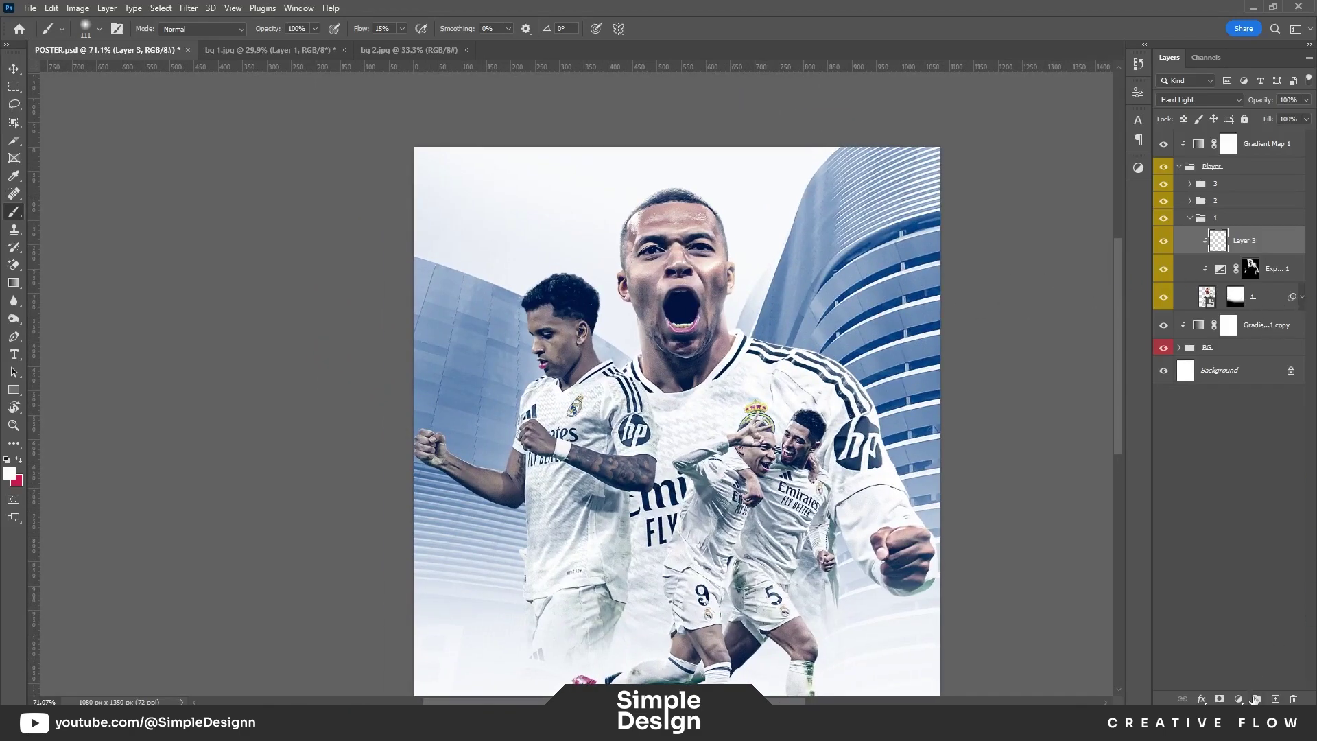
Step: Add a Levels adjustment clipped to player layer 1, lowering the white input to 239
click(1290, 295)
click(1238, 699)
click(1228, 518)
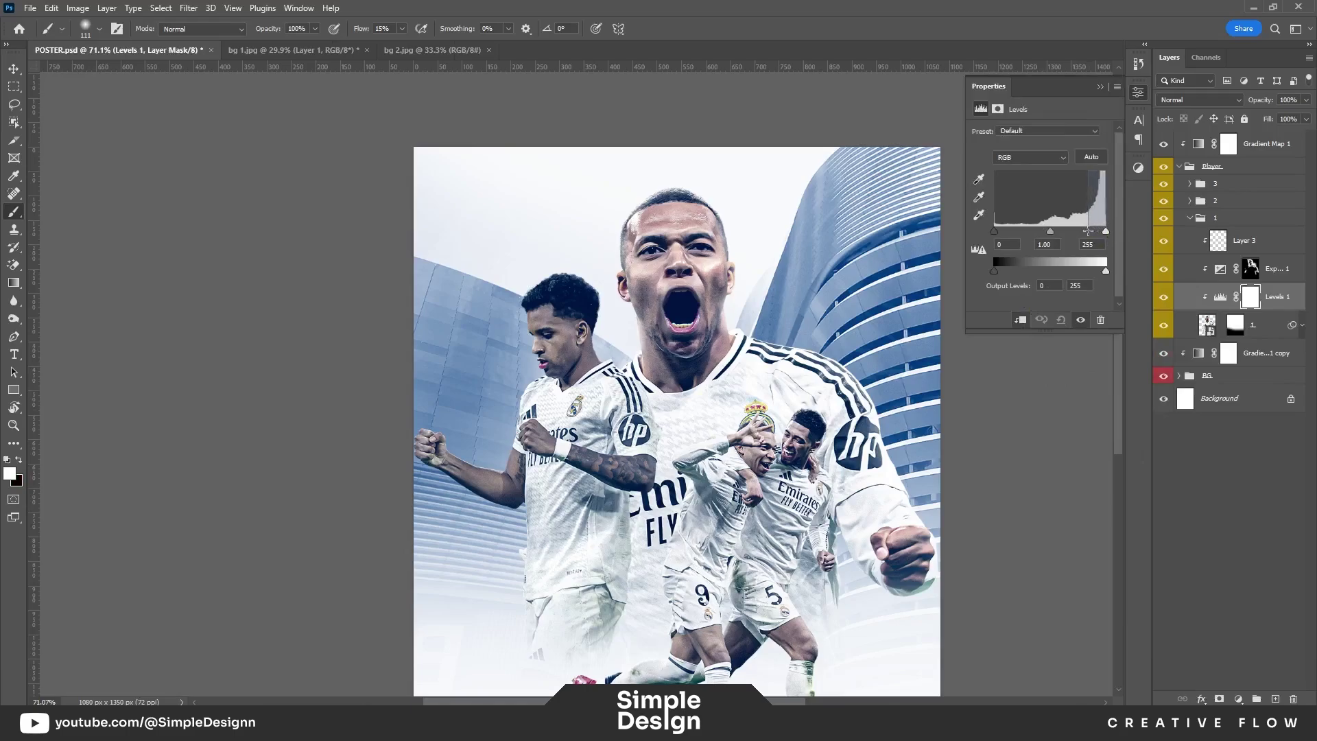
drag(1106, 231, 1115, 236)
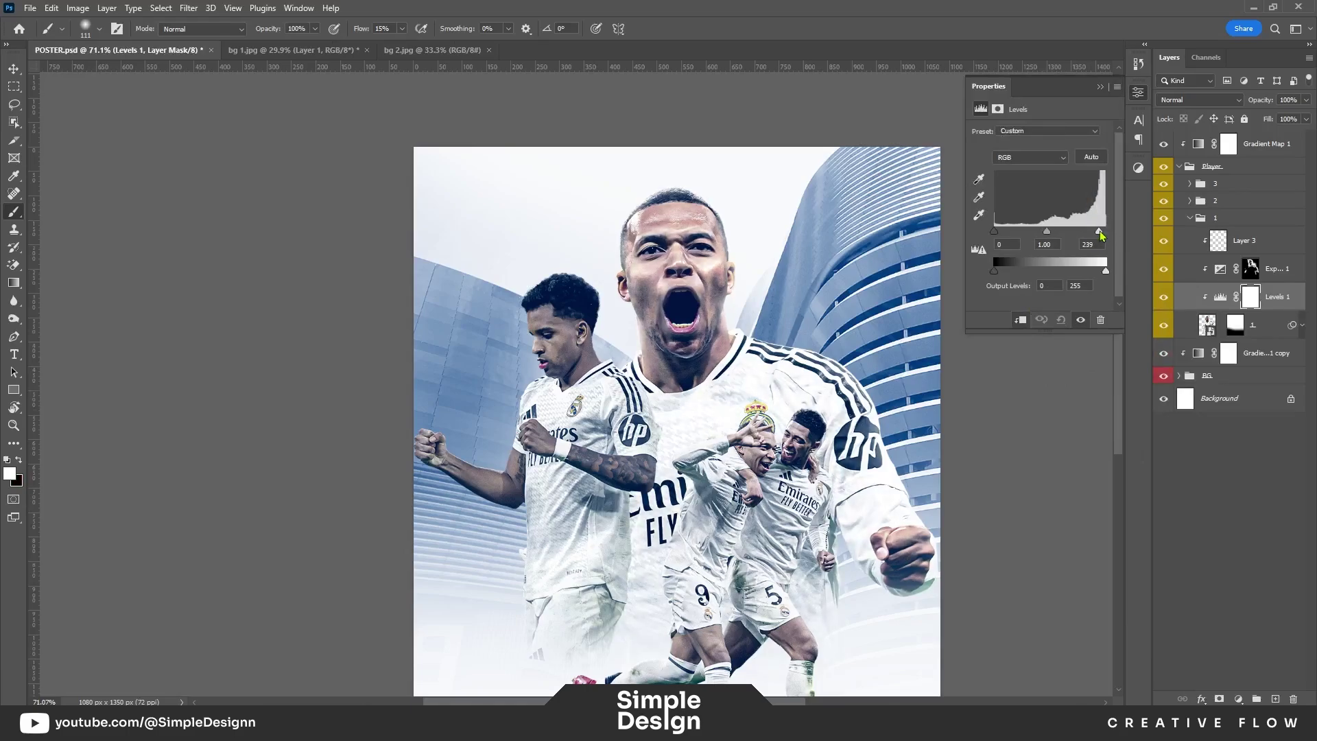
click(1156, 218)
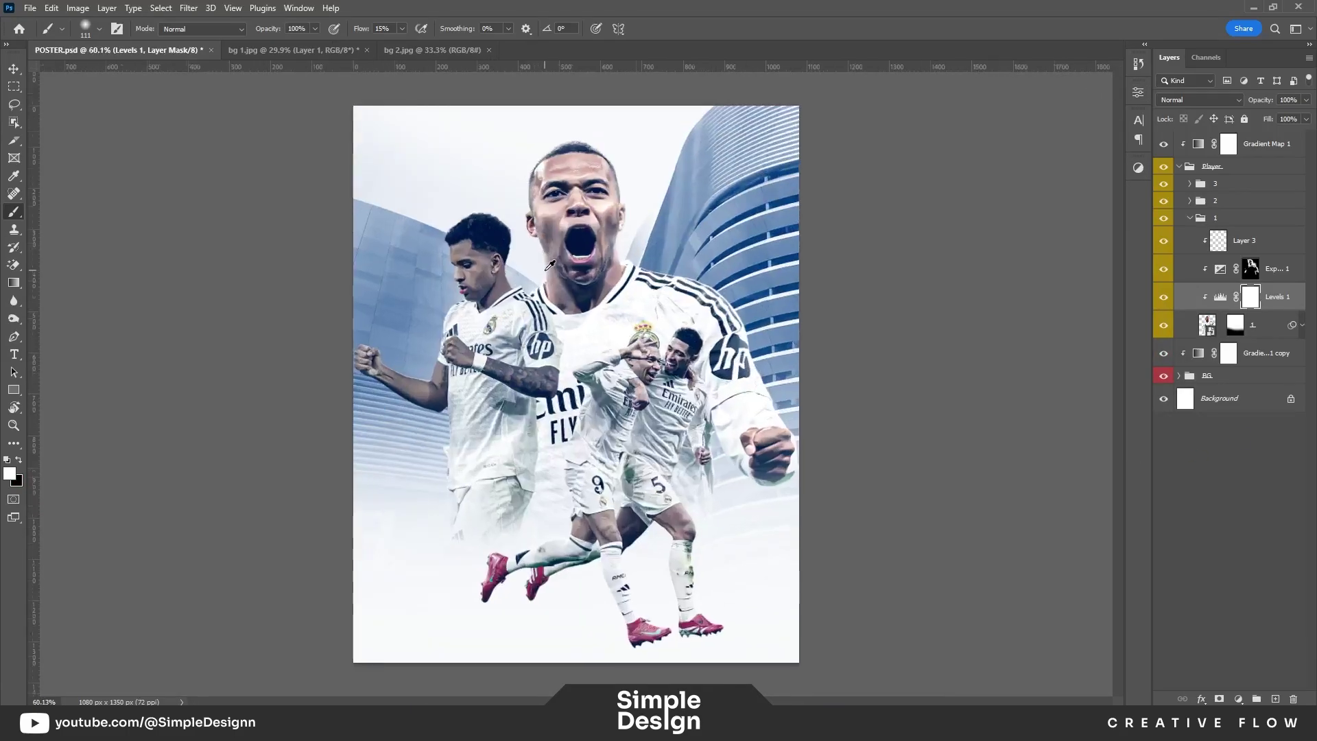
Step: Toggle the main player's group and his exposure and light layers to compare
scroll(828, 284, up, 2)
scroll(608, 226, down, 2)
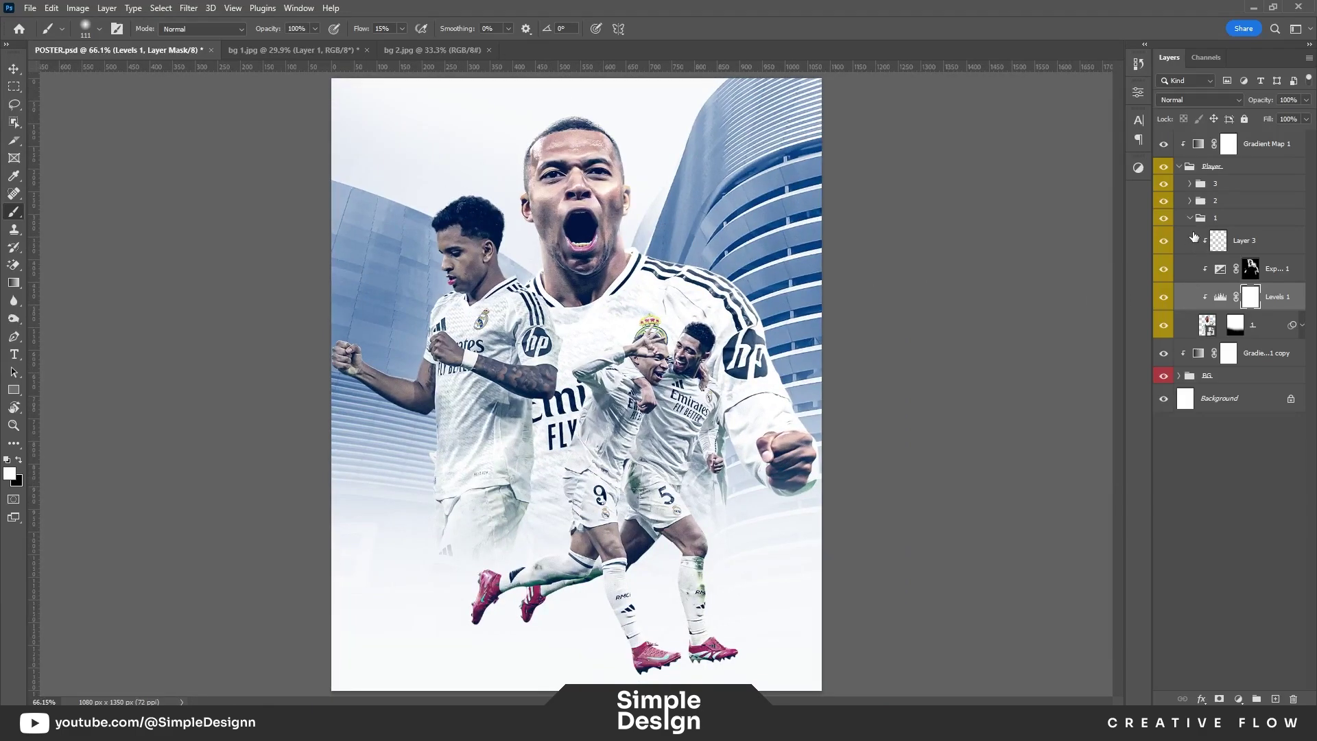
click(1164, 218)
click(1163, 269)
click(1163, 240)
Step: Save the poster and select player layer 2 inside group 2
click(1189, 219)
key(ctrl+s)
click(1190, 201)
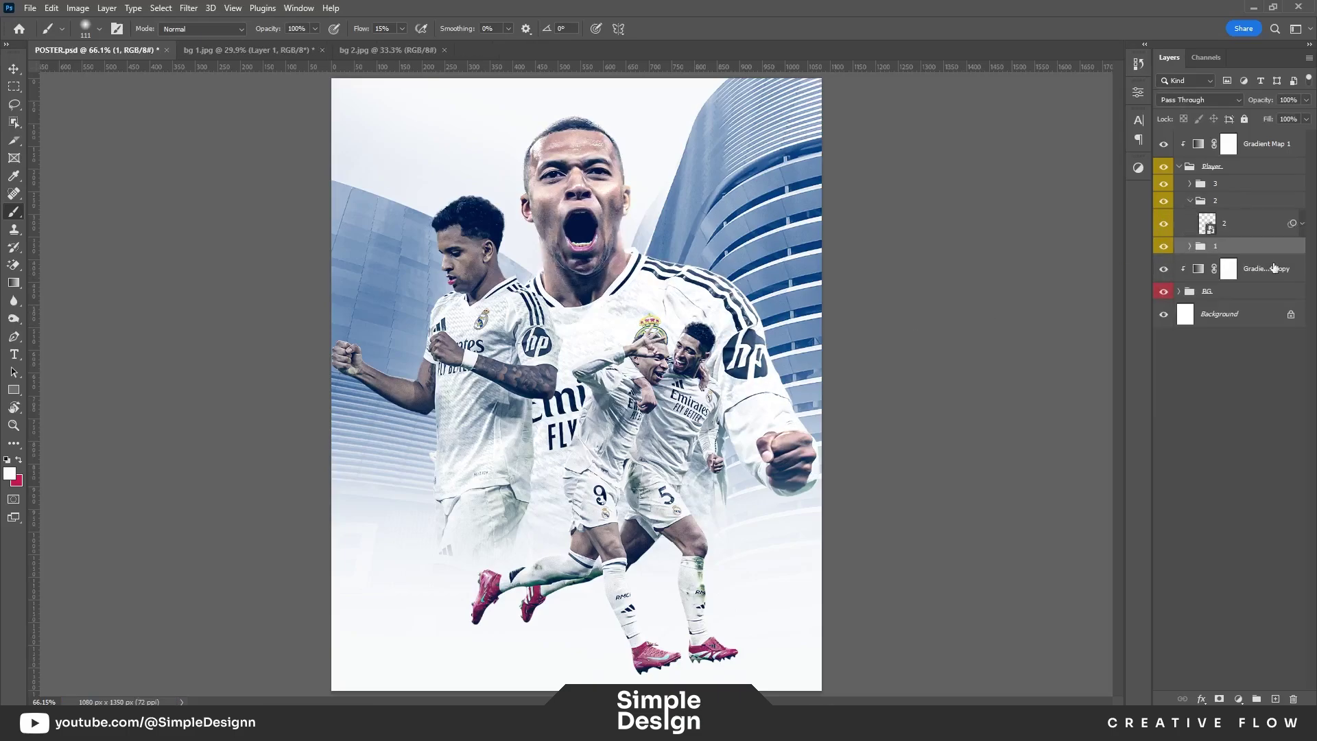
click(1228, 223)
click(1164, 223)
key(v)
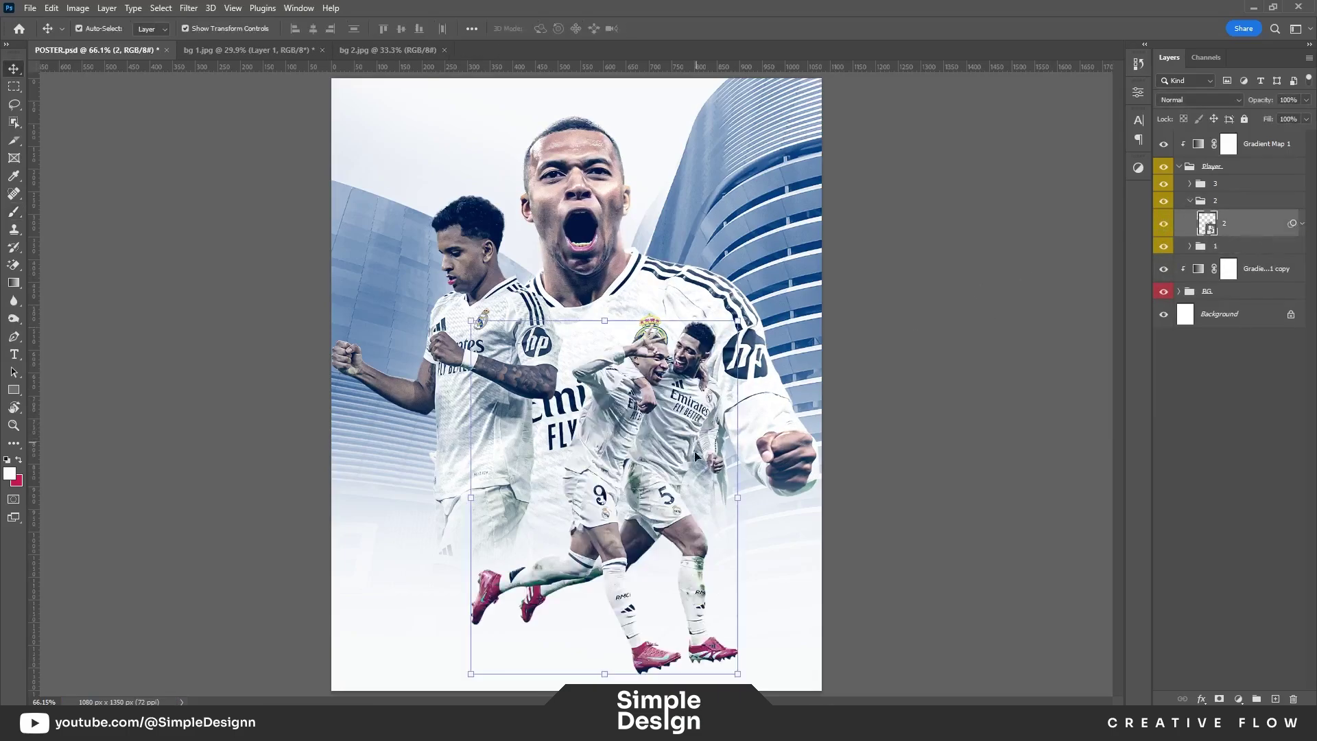
scroll(659, 496, down, 1)
Step: Add a clipped Levels adjustment to player layer 2 with inputs 30 and 233
click(1238, 699)
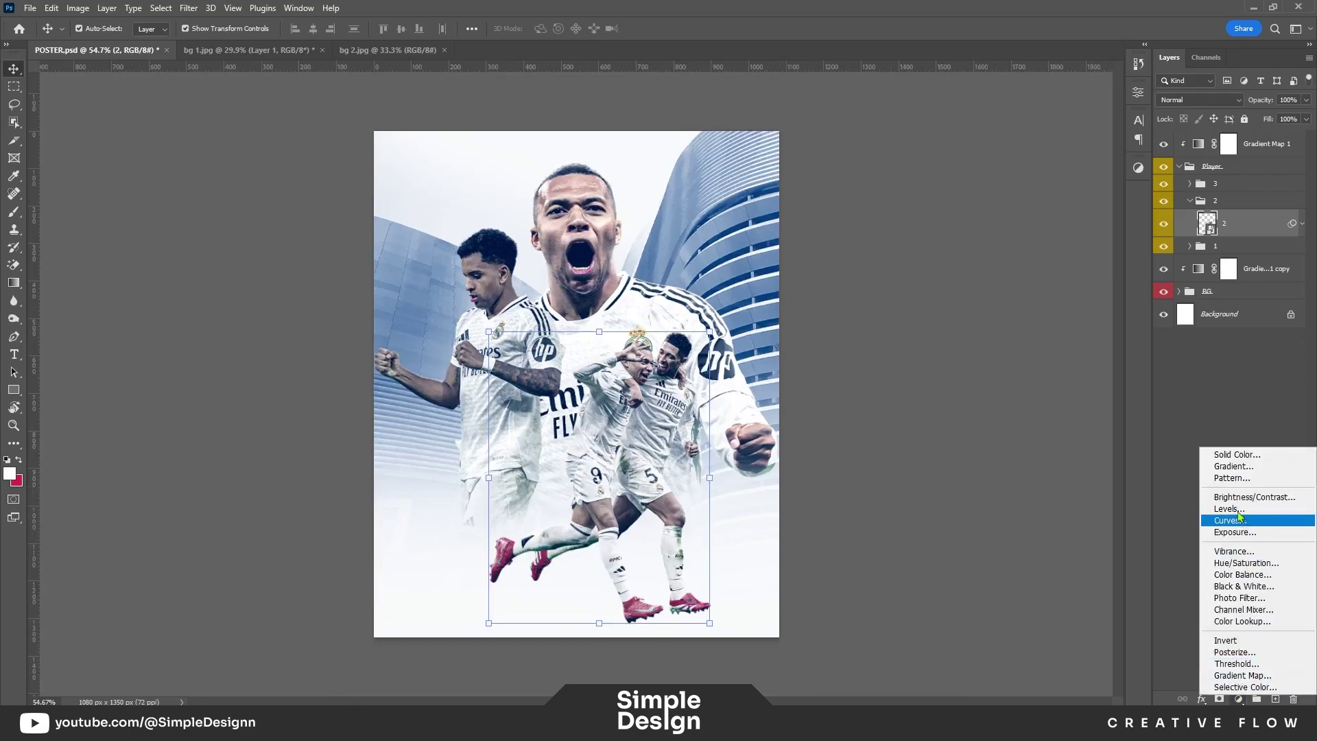
click(1228, 516)
drag(1002, 238, 1010, 235)
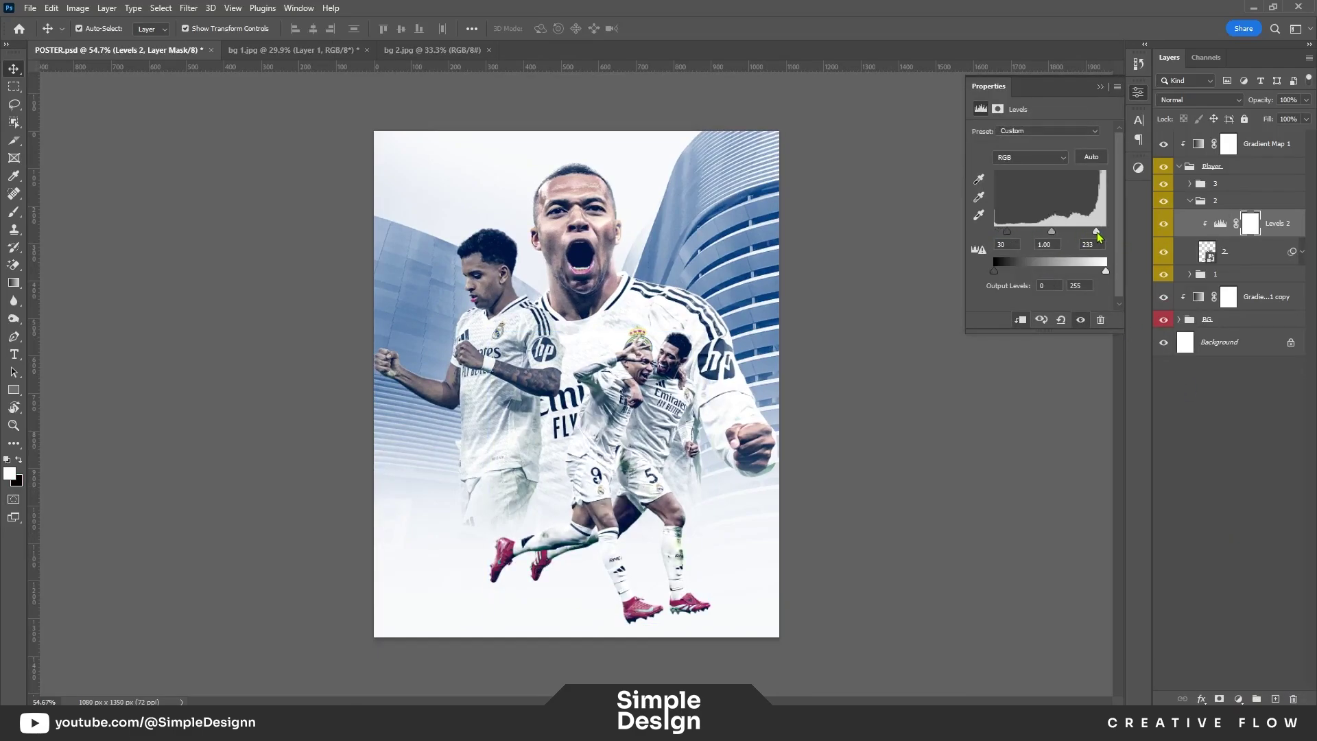
drag(1106, 232, 1106, 232)
click(1101, 87)
Step: Add a clipped Exposure adjustment at +0.32 above the Levels layer
scroll(646, 510, up, 5)
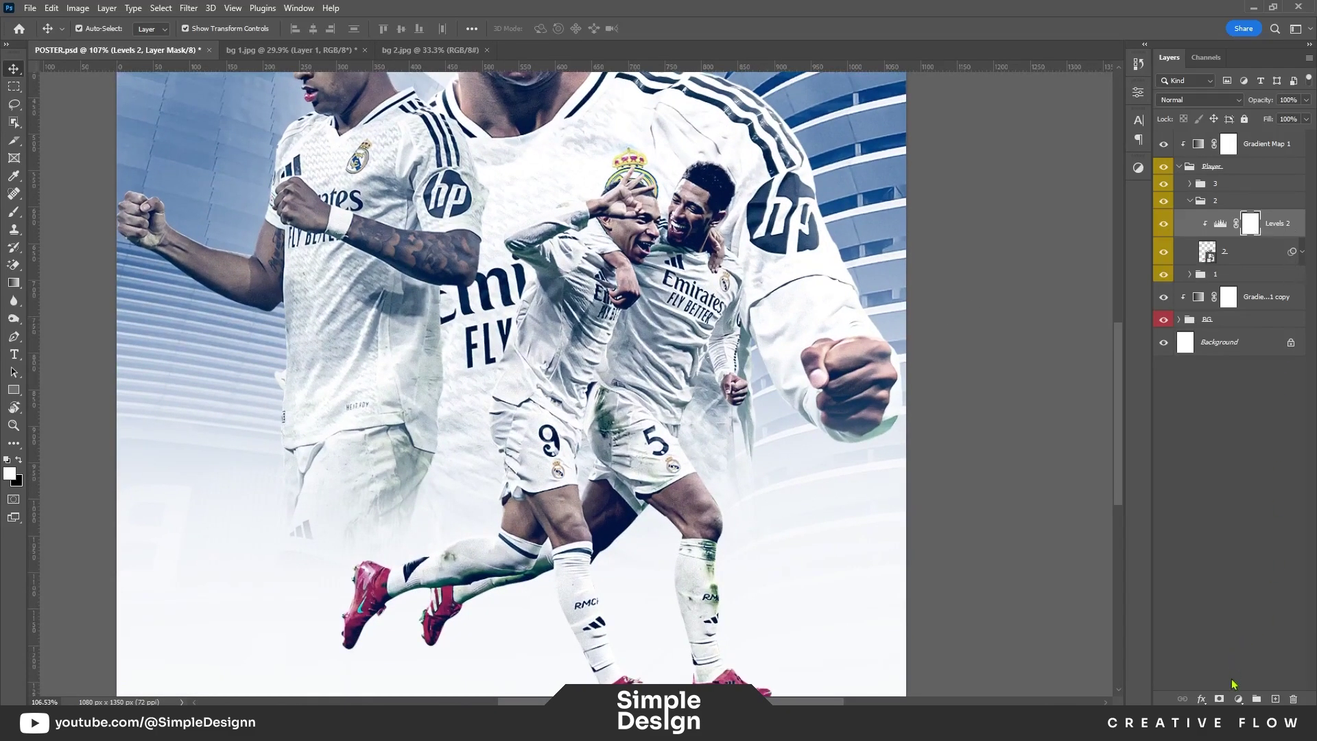
click(1239, 699)
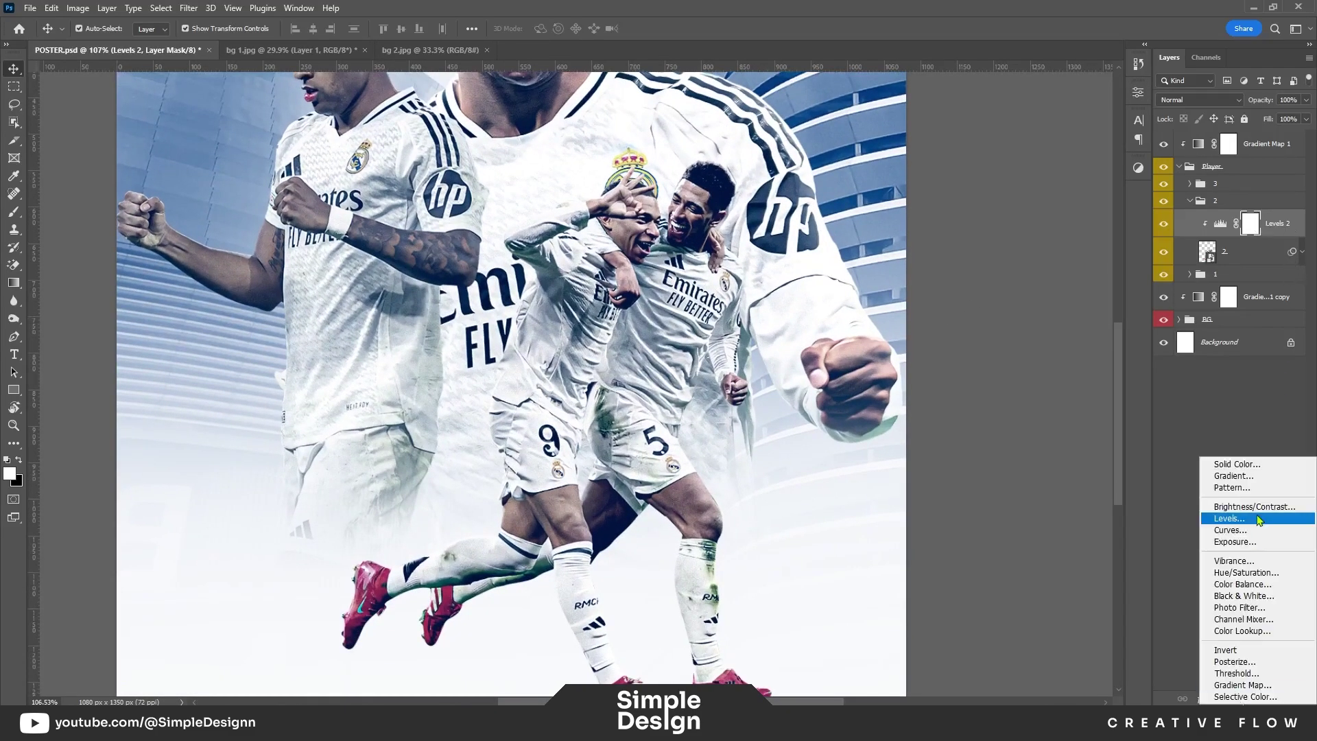
click(1235, 542)
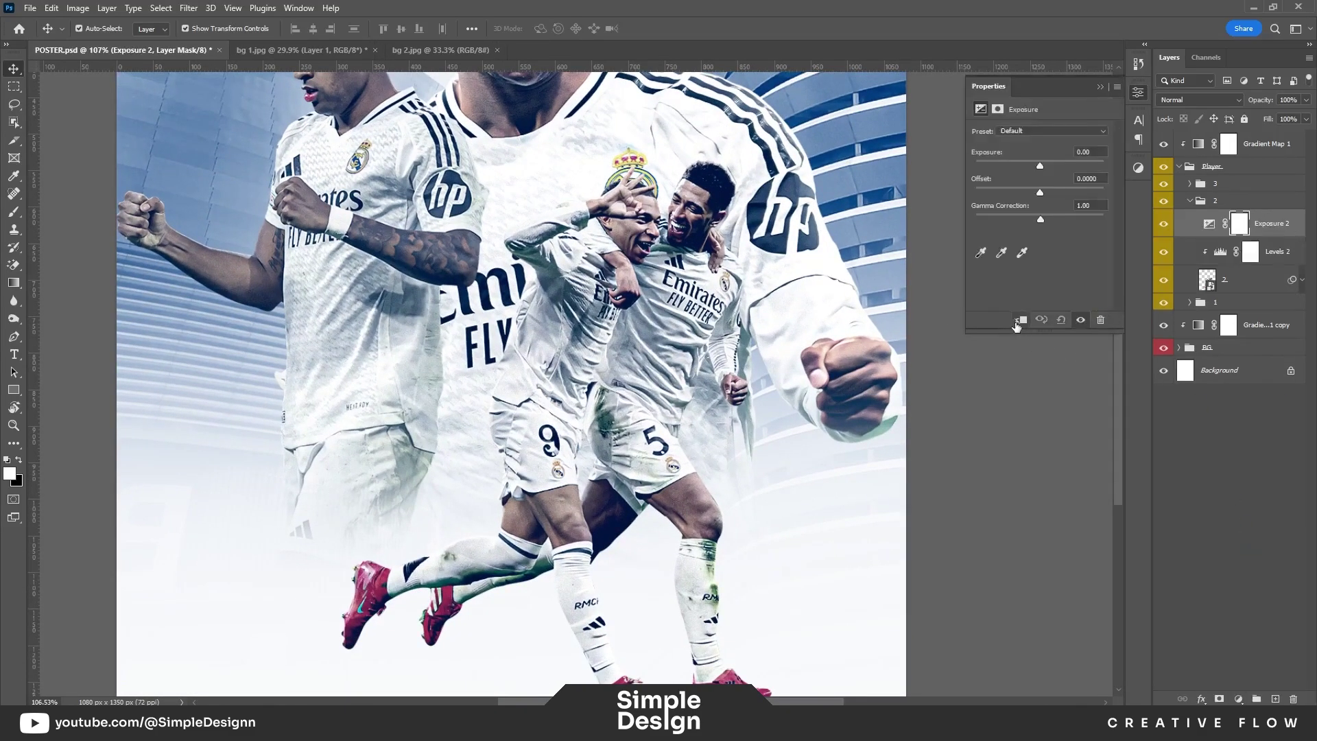
drag(1041, 167, 1044, 168)
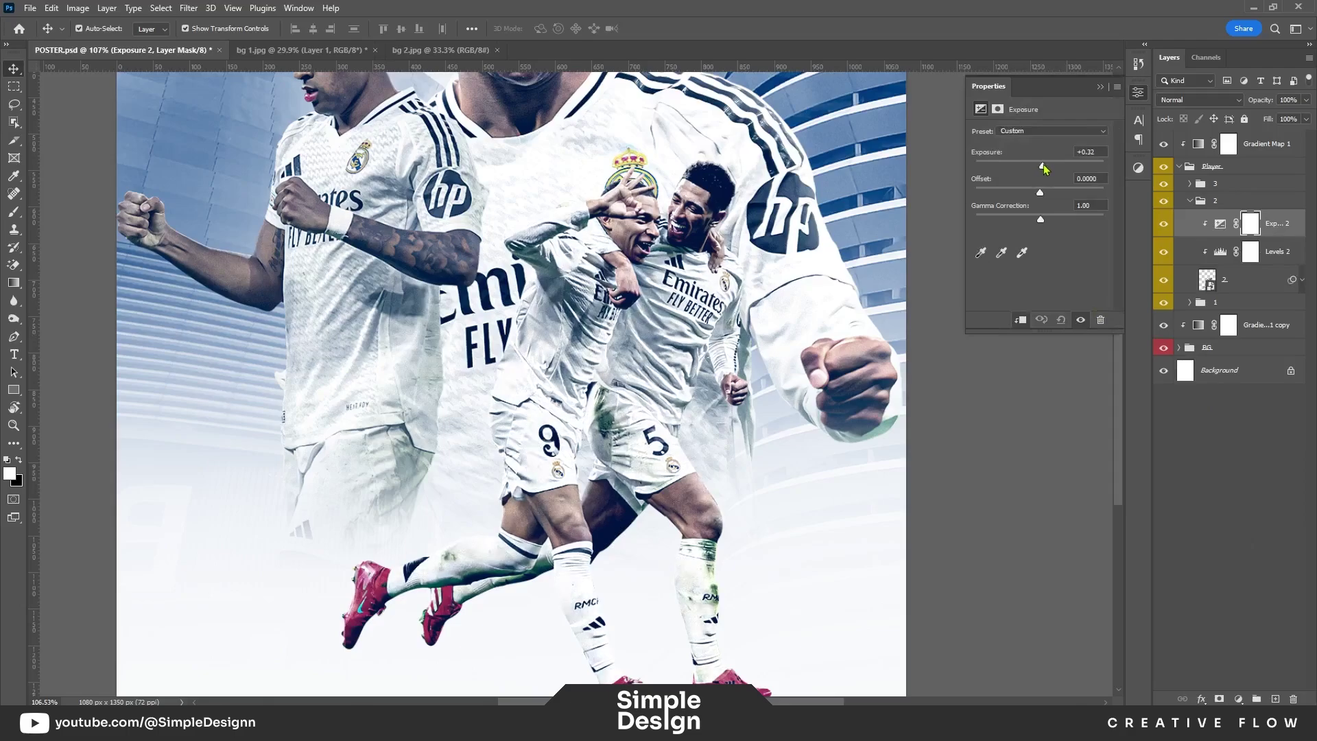
click(1101, 88)
Step: Invert the Exposure 2 mask and paint the brightening back onto the left player's sock and boot
key(ctrl+i)
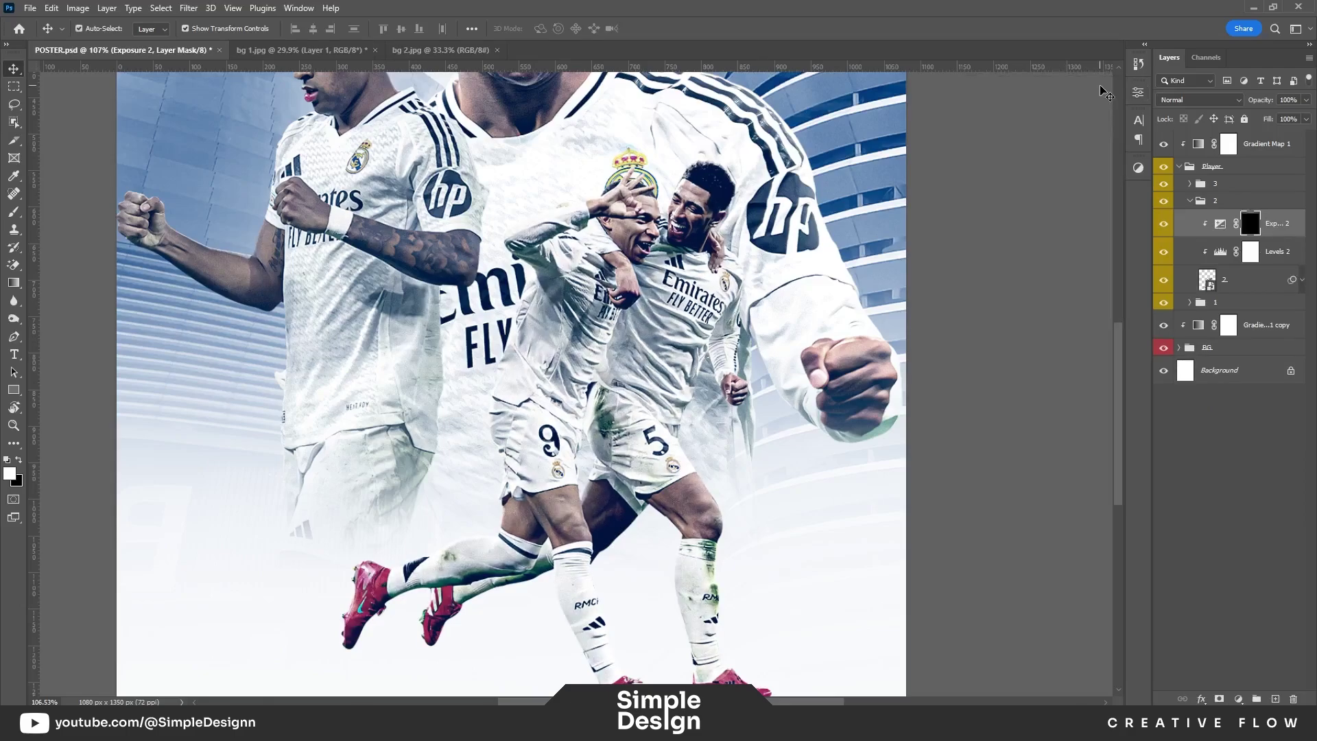
key(b)
scroll(686, 422, up, 5)
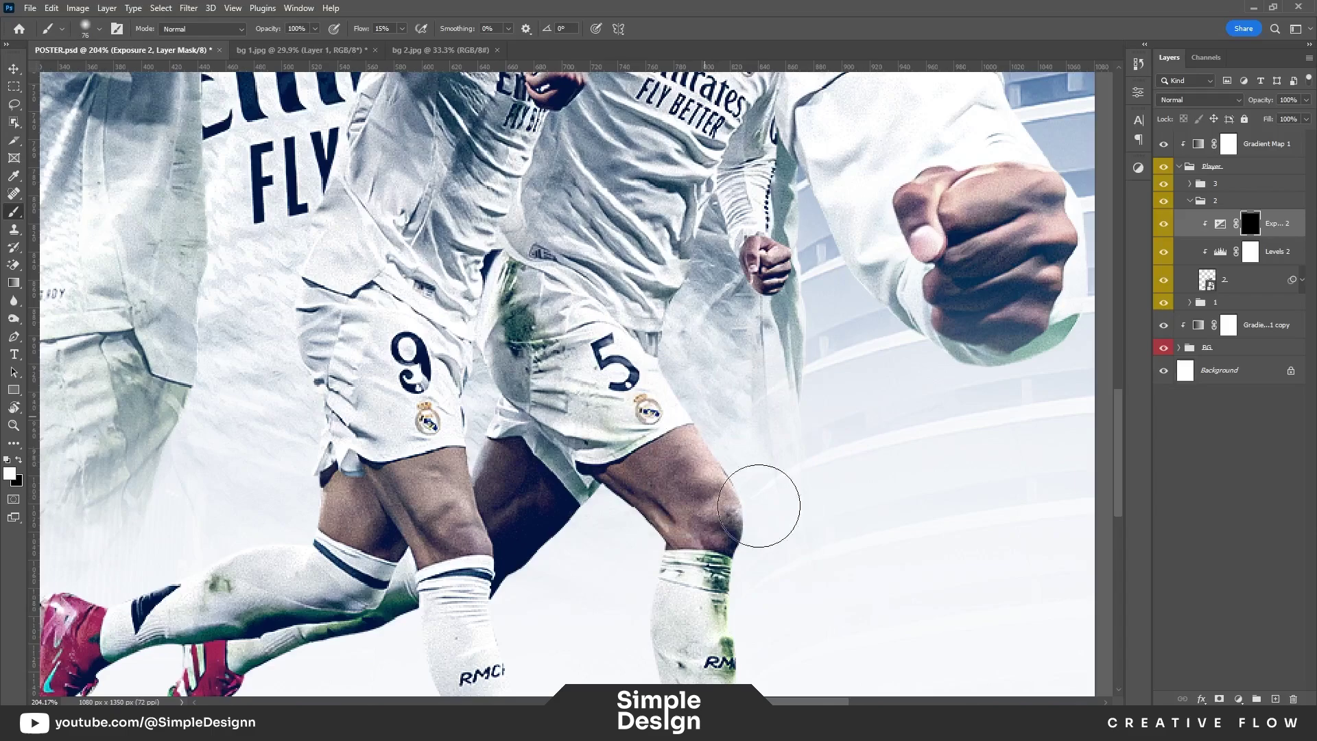
drag(757, 505, 725, 295)
alt+right_click(587, 574)
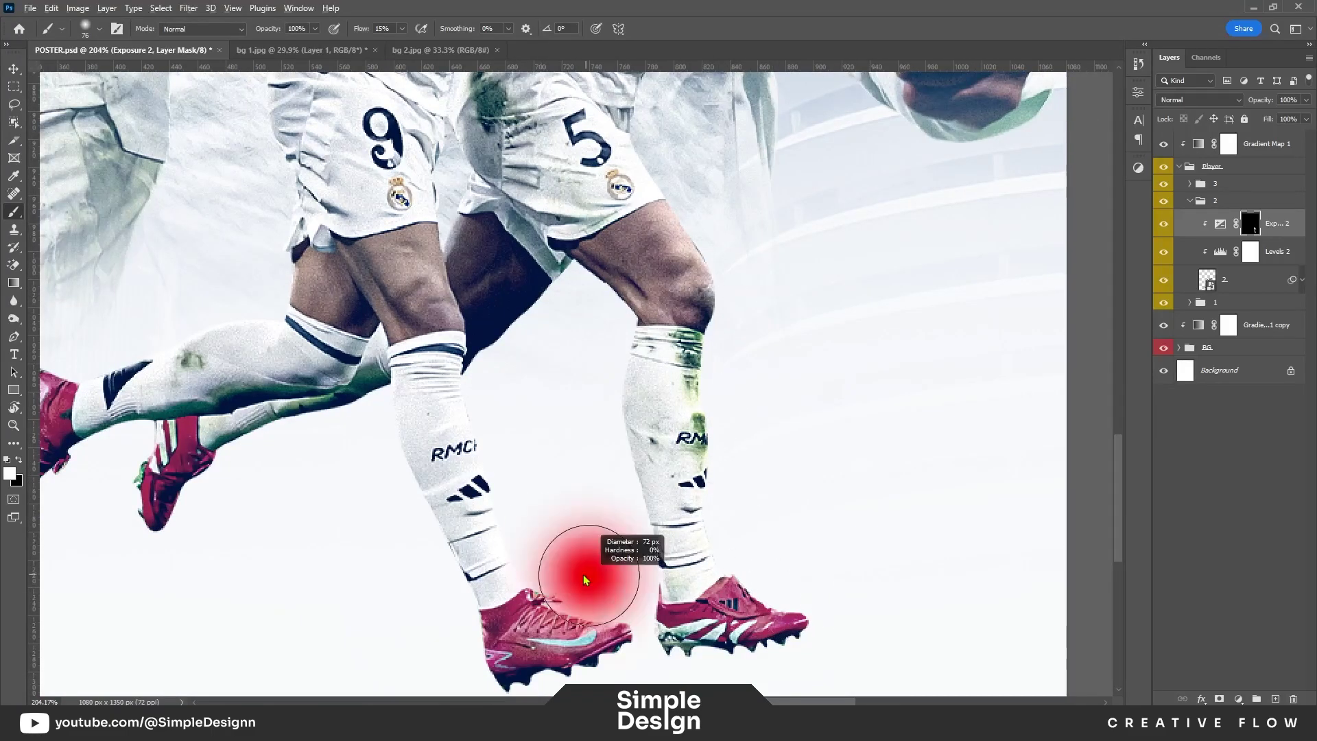
drag(396, 292, 665, 329)
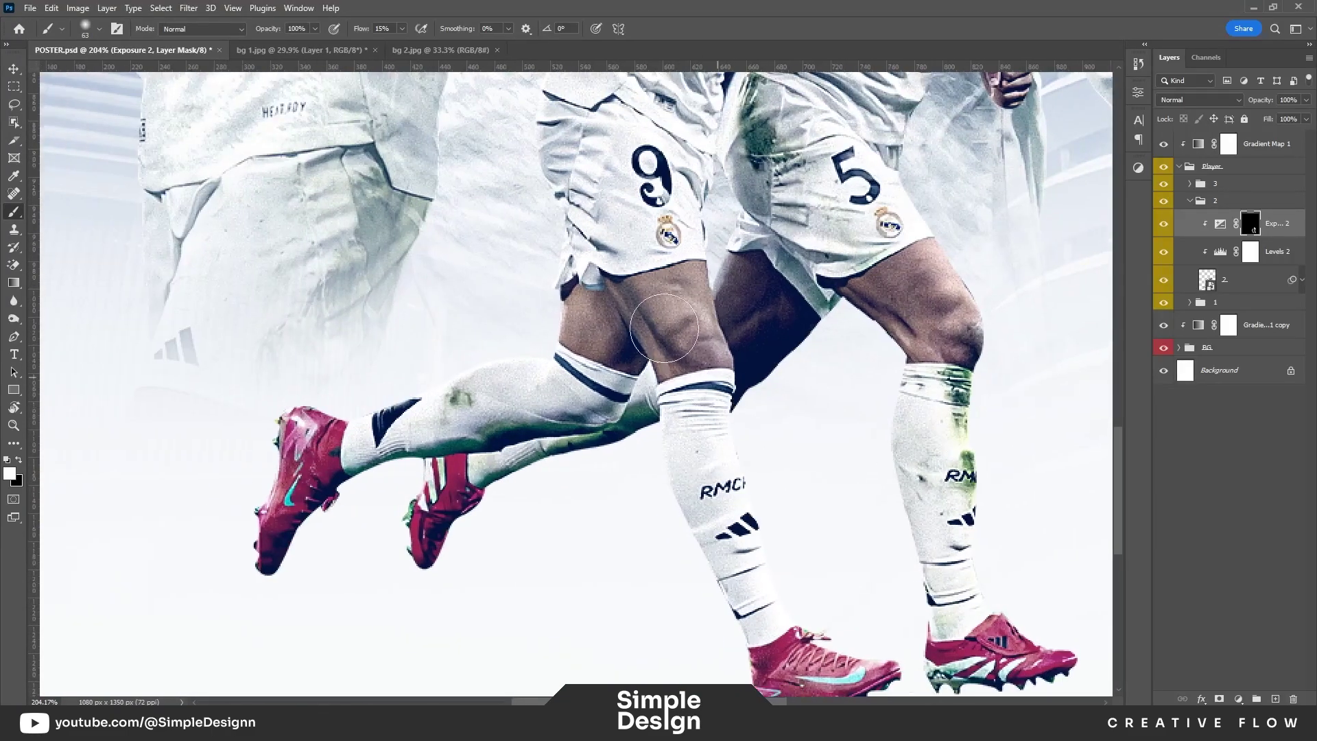
drag(530, 389, 321, 412)
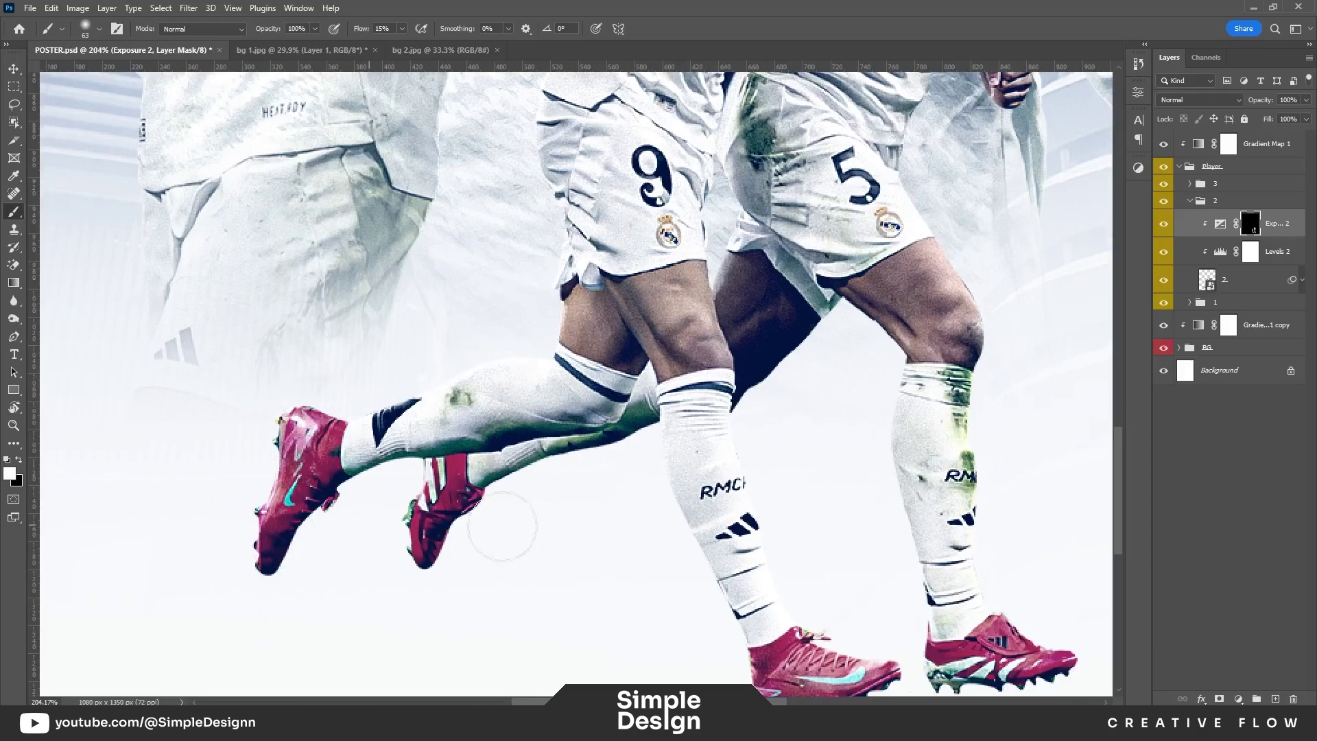
Step: Paint the exposure back onto the smaller player's face and sleeve, then add a new layer
scroll(815, 463, down, 3)
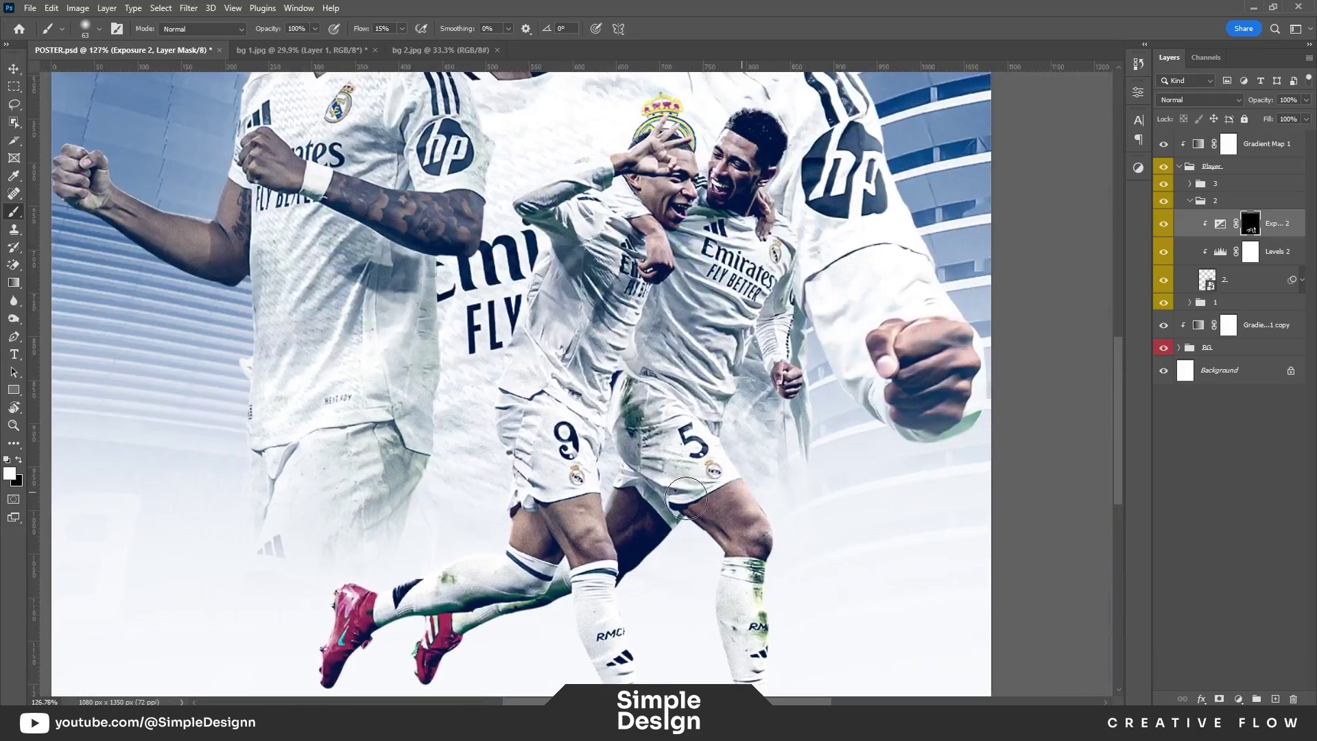
scroll(796, 360, up, 4)
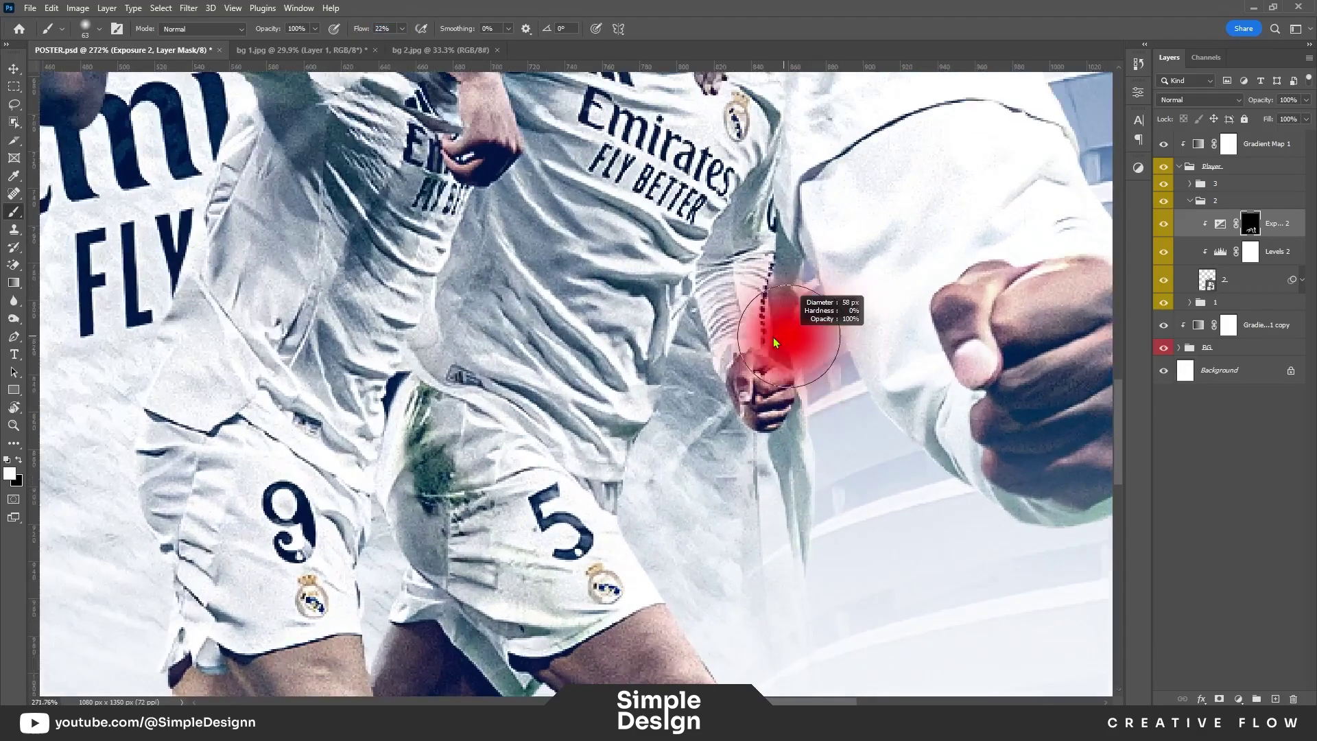
scroll(777, 323, up, 3)
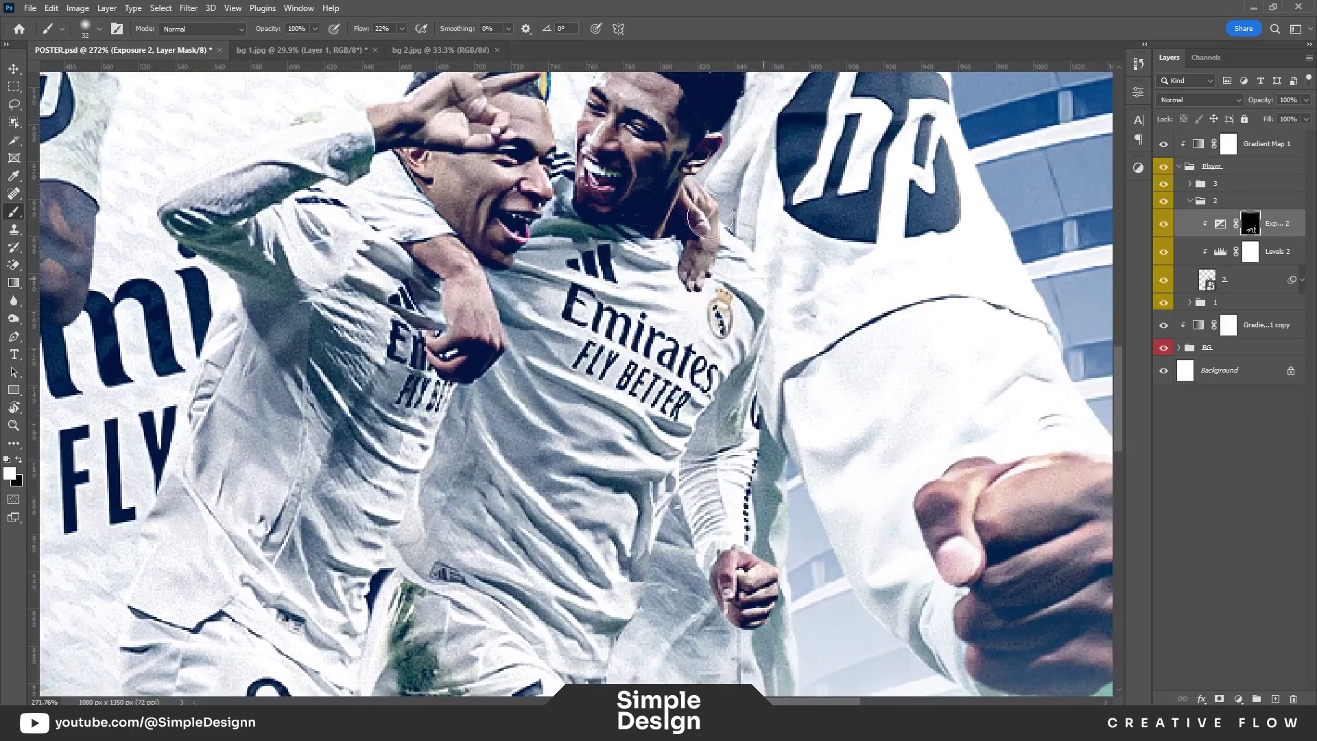
drag(710, 216, 747, 422)
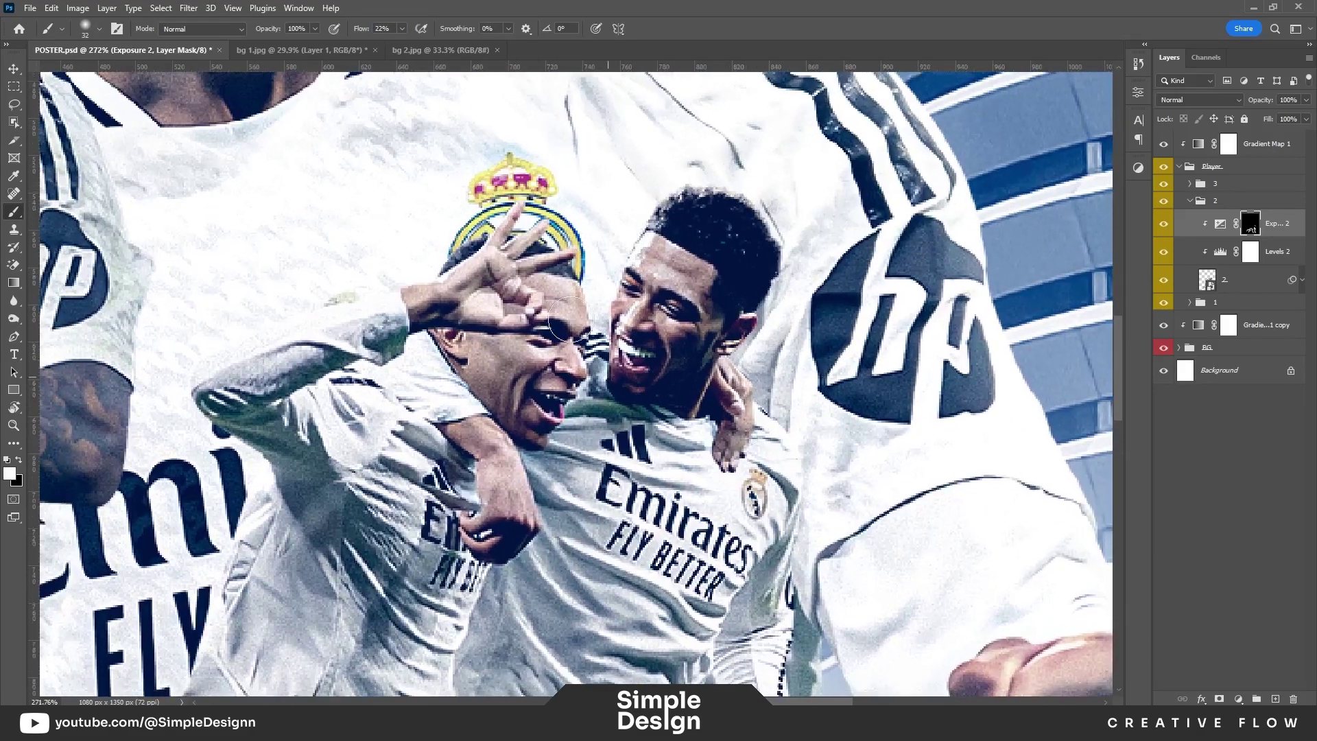
drag(567, 317, 557, 305)
drag(421, 292, 184, 415)
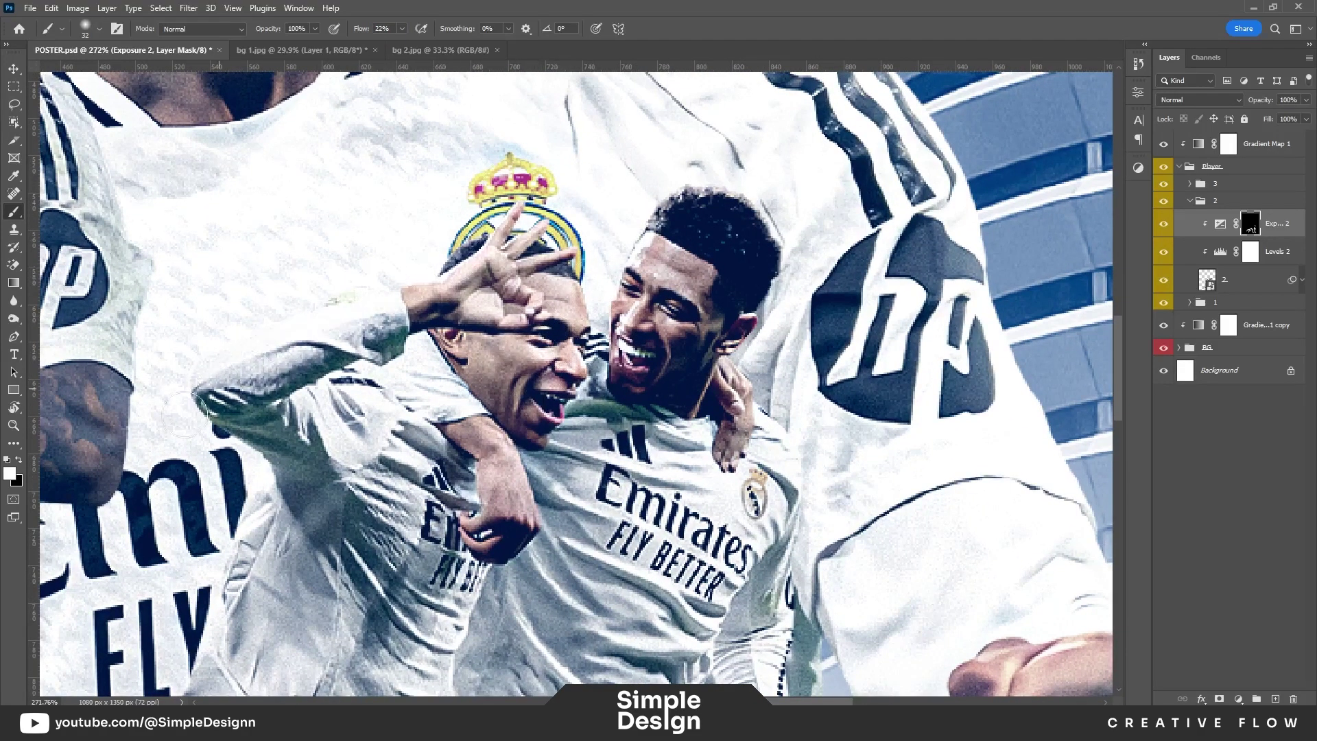
scroll(415, 367, down, 3)
scroll(528, 268, up, 2)
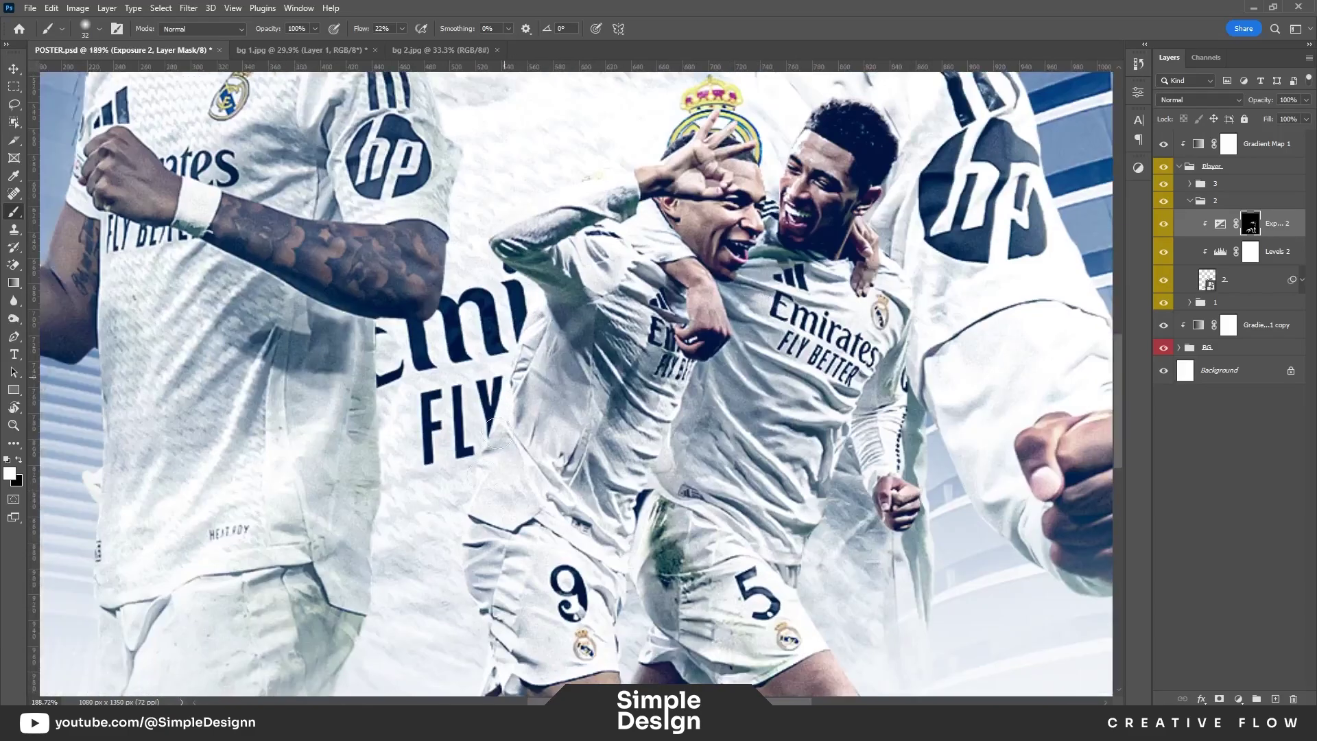
scroll(534, 455, down, 2)
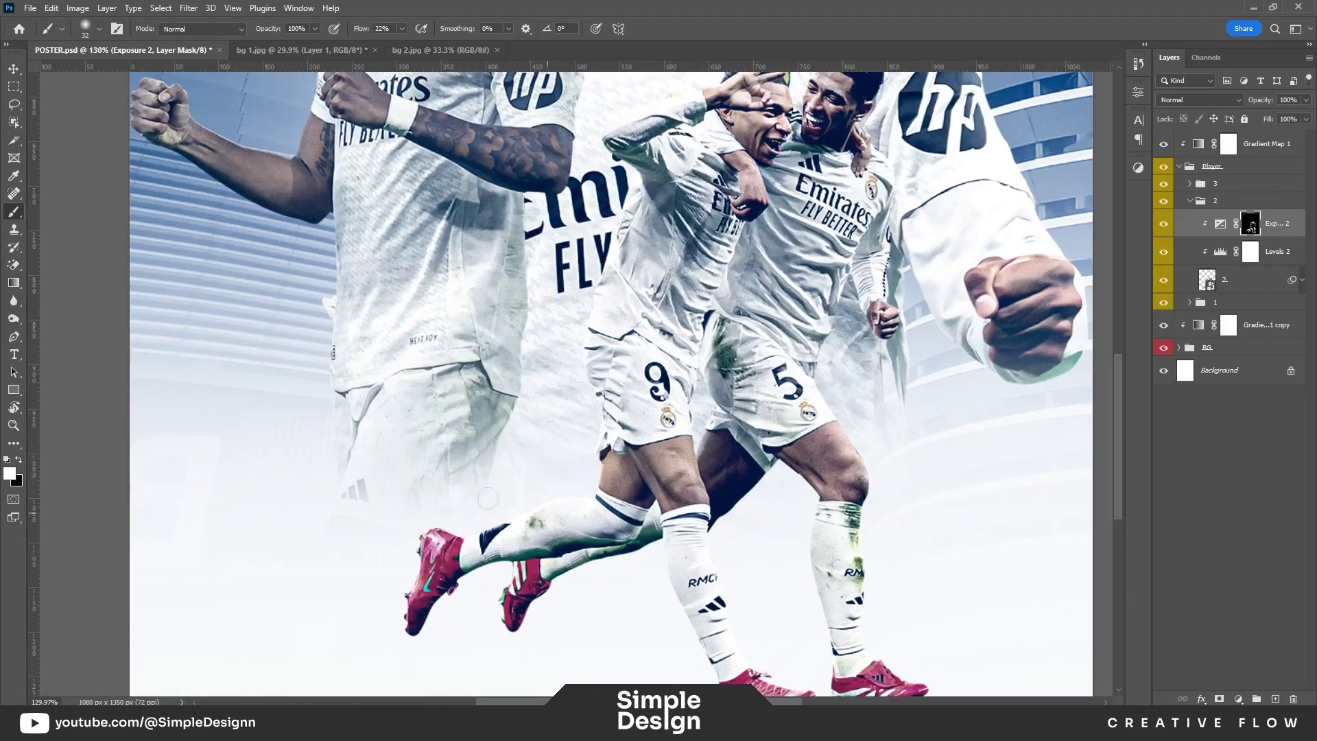
scroll(488, 498, down, 3)
scroll(568, 591, up, 2)
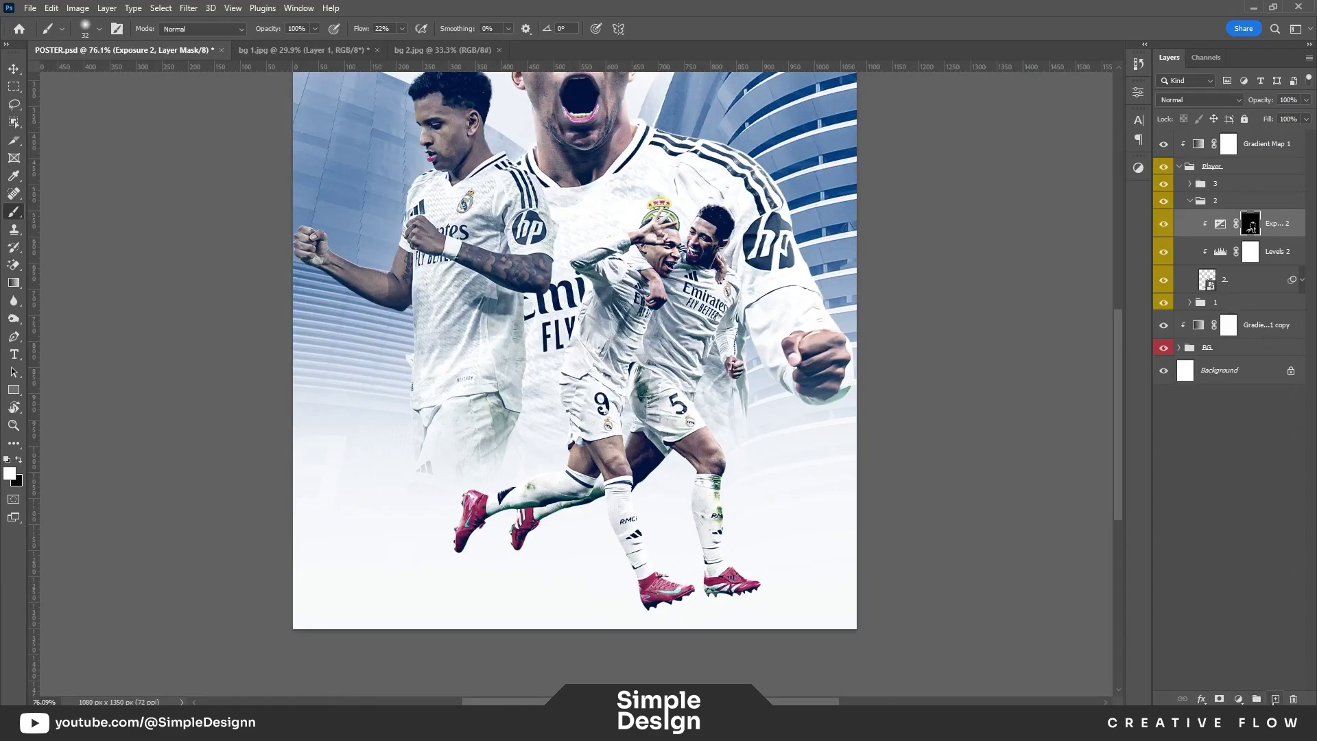
key(ctrl+shift+alt+n)
Step: Set the new layer to Overlay blending and the brush flow to 10%
click(1200, 99)
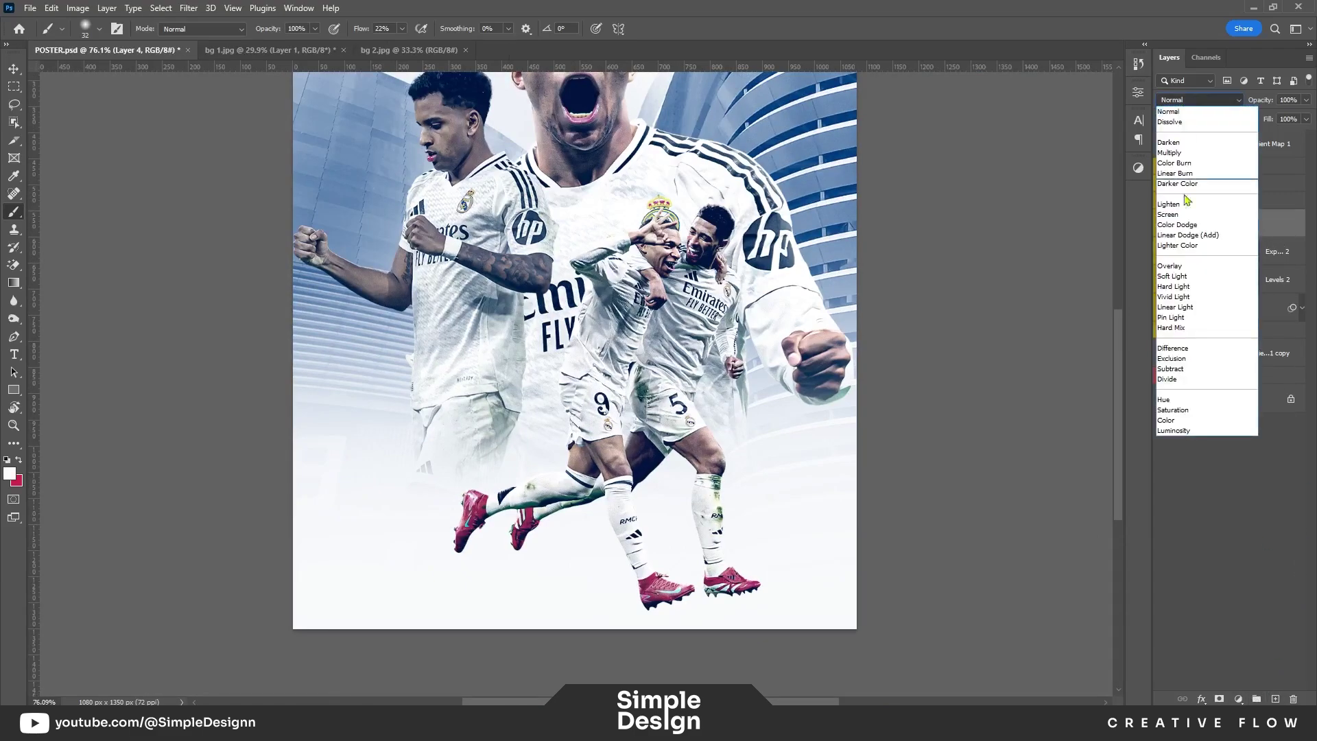
click(1176, 268)
scroll(682, 367, up, 3)
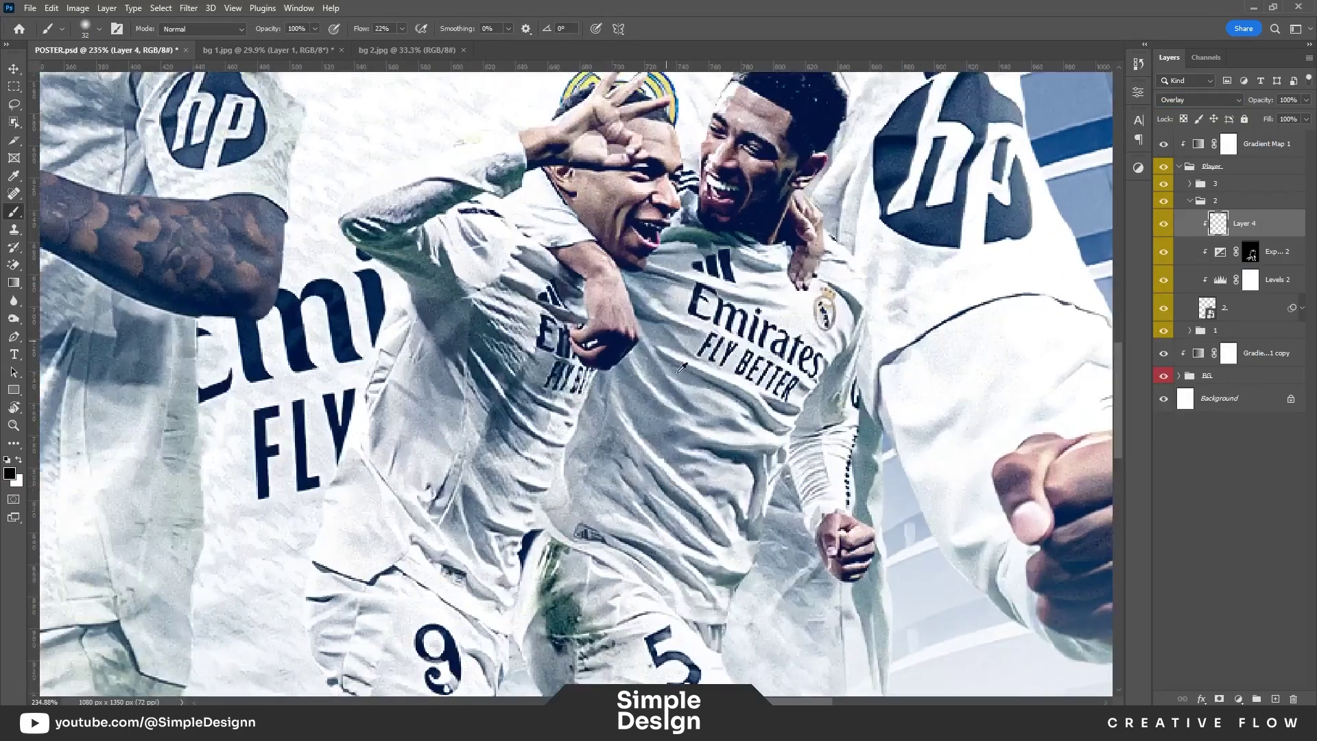
scroll(682, 368, up, 2)
scroll(682, 368, up, 2)
click(382, 28)
text(10)
key(Return)
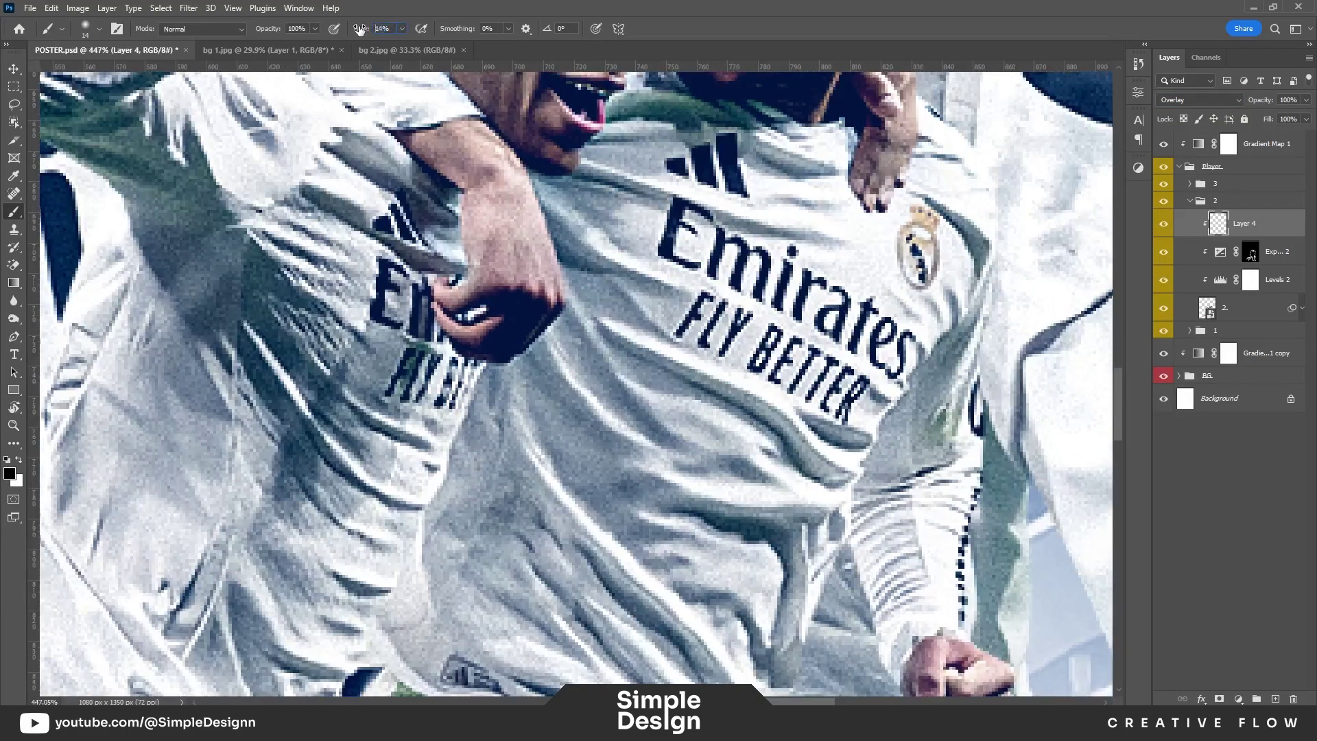
Step: Paint soft black shading into both central players' shirt folds
mouse_move(806, 481)
mouse_down()
mouse_move(597, 412)
mouse_move(590, 374)
mouse_up()
mouse_move(748, 514)
mouse_down()
mouse_move(783, 617)
mouse_move(718, 657)
mouse_move(689, 437)
mouse_up()
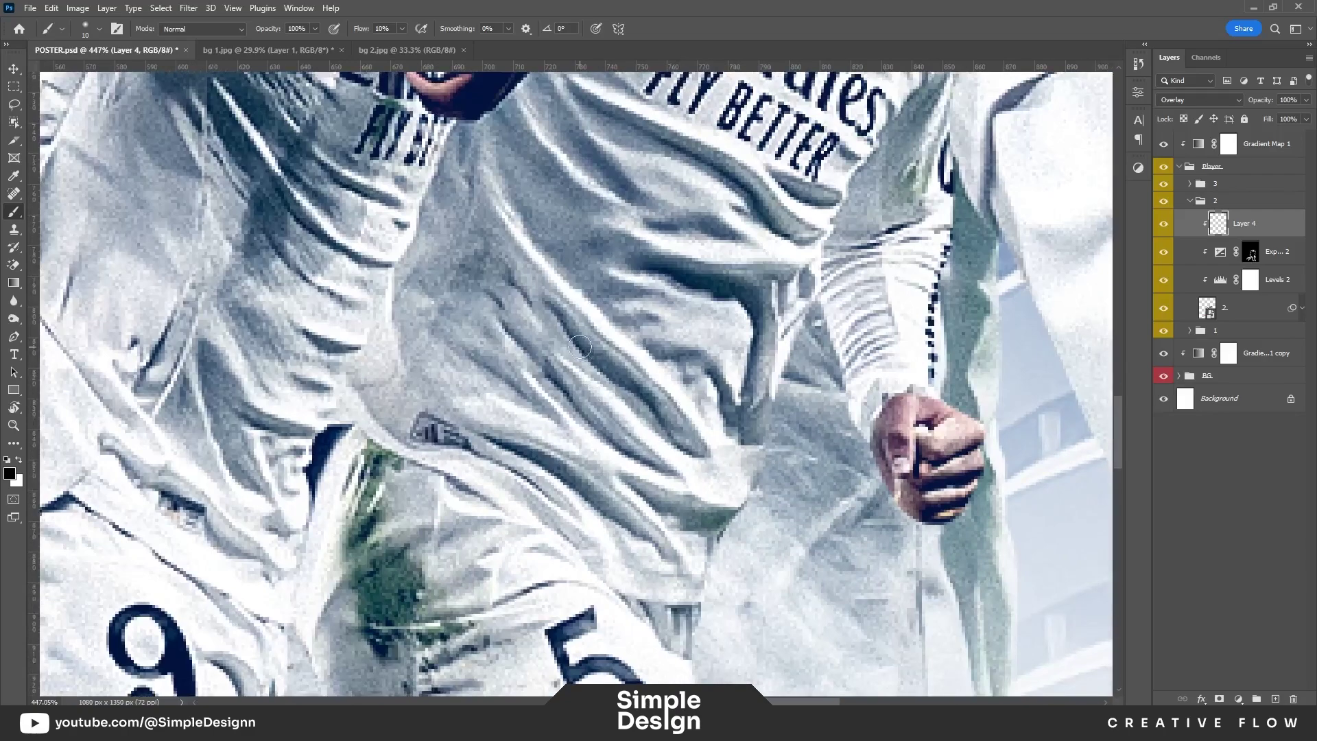
mouse_move(576, 339)
mouse_down()
mouse_move(652, 425)
mouse_move(583, 466)
mouse_move(642, 566)
mouse_up()
drag(522, 597, 405, 439)
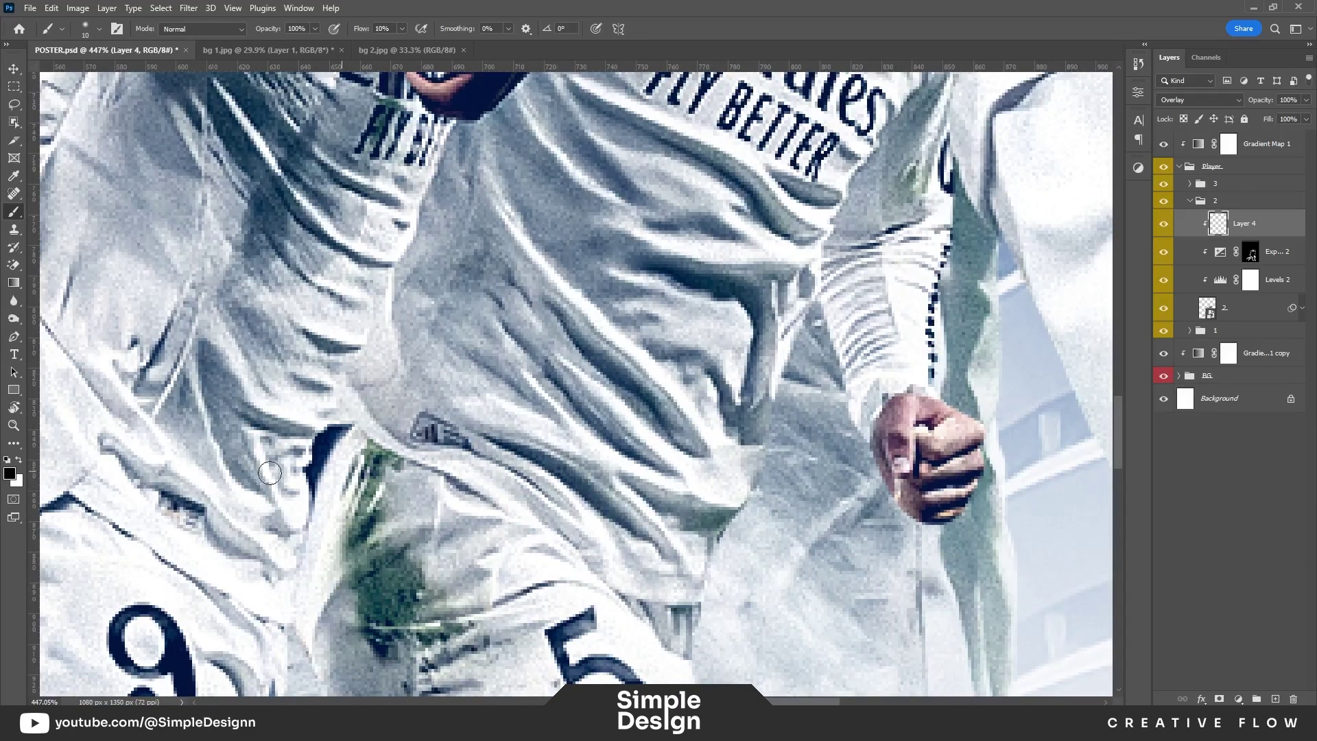
drag(275, 487, 219, 357)
mouse_move(206, 426)
mouse_down()
mouse_move(370, 350)
mouse_move(550, 394)
mouse_move(480, 288)
mouse_move(591, 254)
mouse_up()
scroll(583, 309, down, 2)
drag(735, 371, 590, 178)
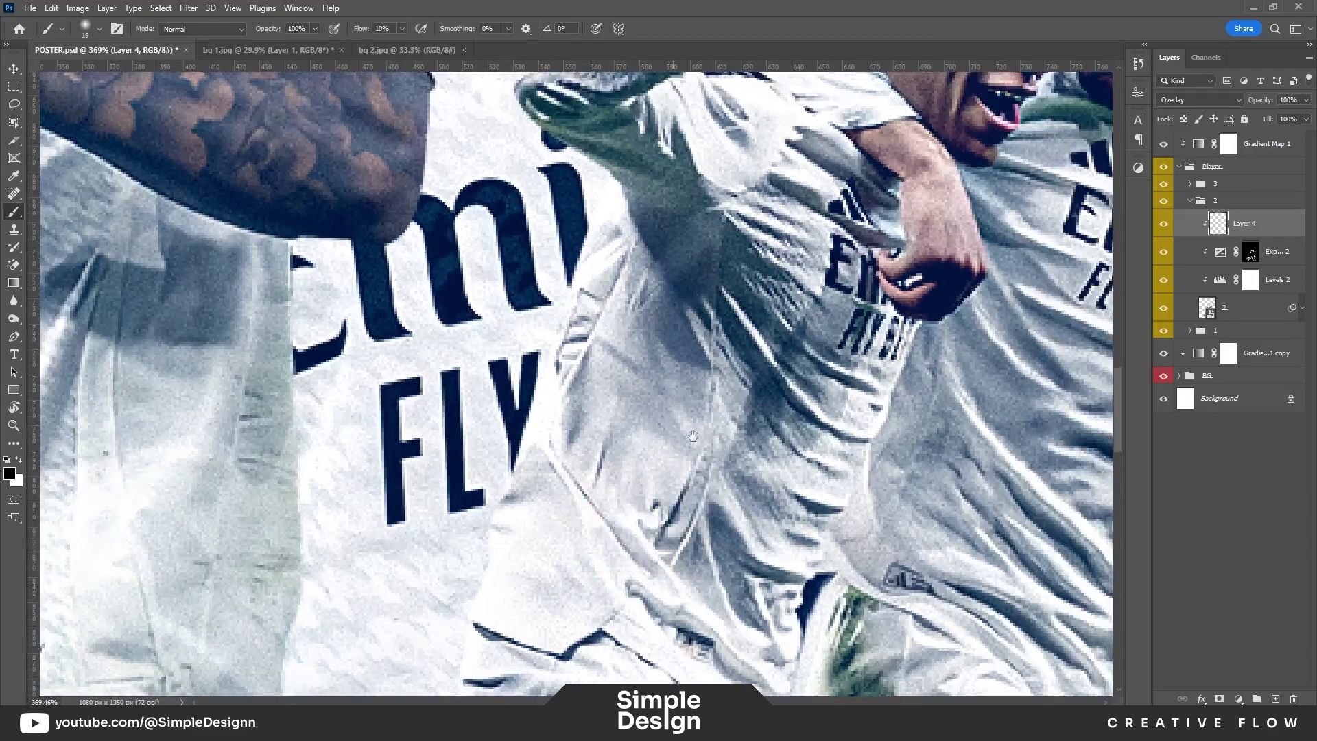
Step: Refine the shirt shading with a smaller brush and undo the stroke under the left player's arm
scroll(635, 530, down, 5)
key(bracketleft)
key(bracketleft)
key(bracketleft)
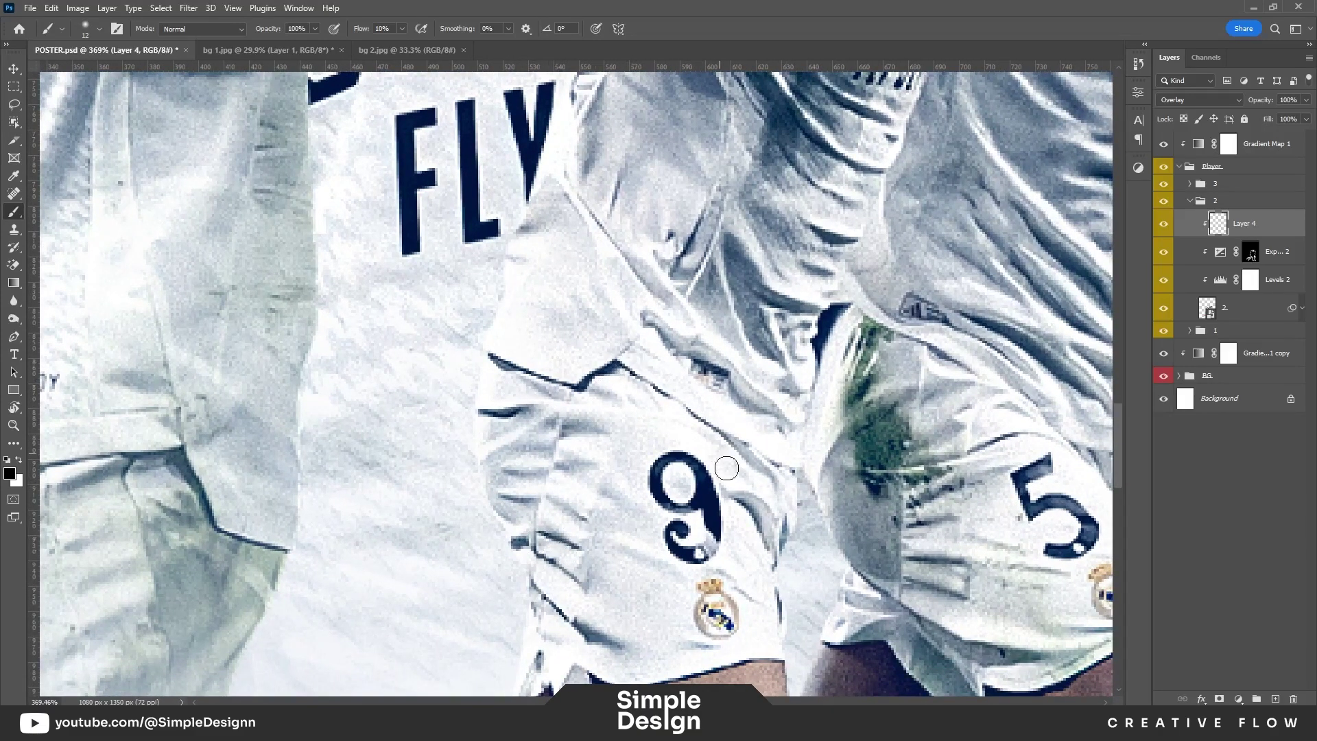
scroll(762, 542, down, 6)
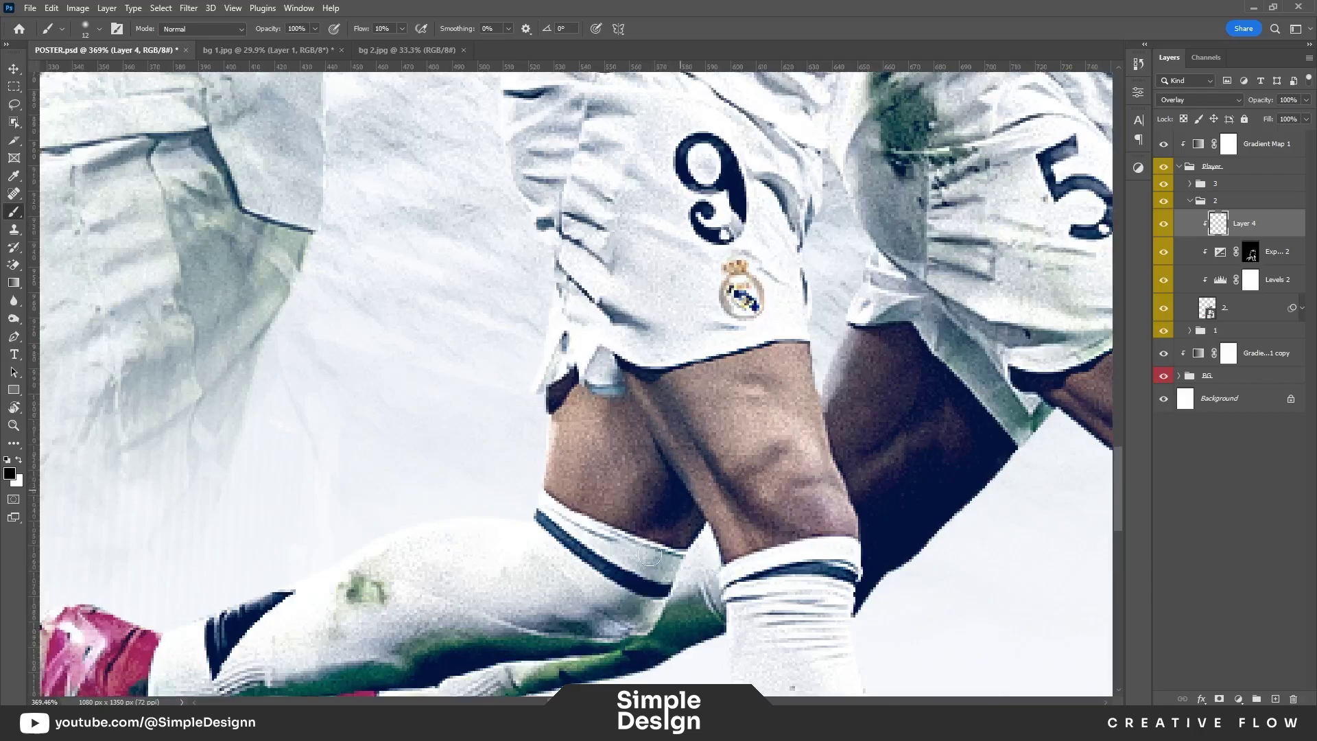
scroll(650, 555, down, 3)
scroll(650, 542, down, 2)
scroll(652, 481, up, 3)
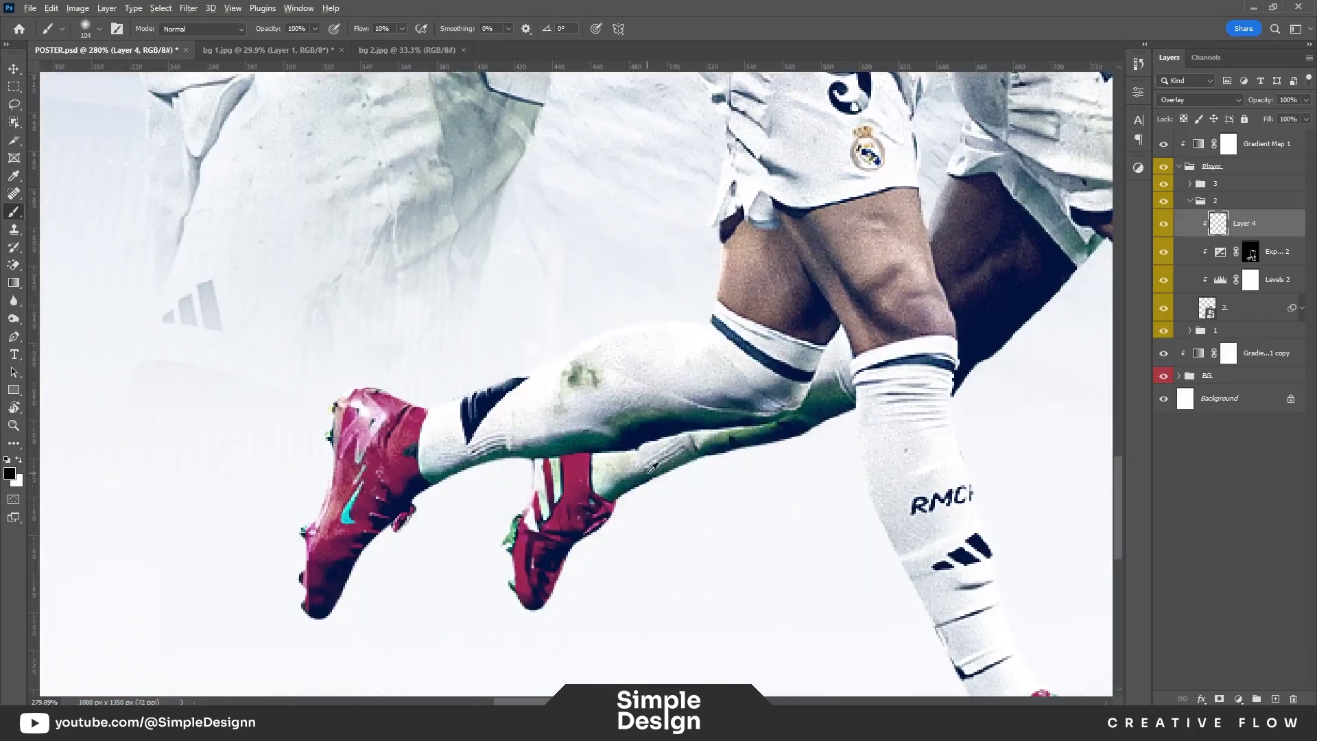
key(bracketleft)
key(bracketleft)
key(bracketleft)
scroll(824, 549, down, 3)
scroll(824, 549, right, 4)
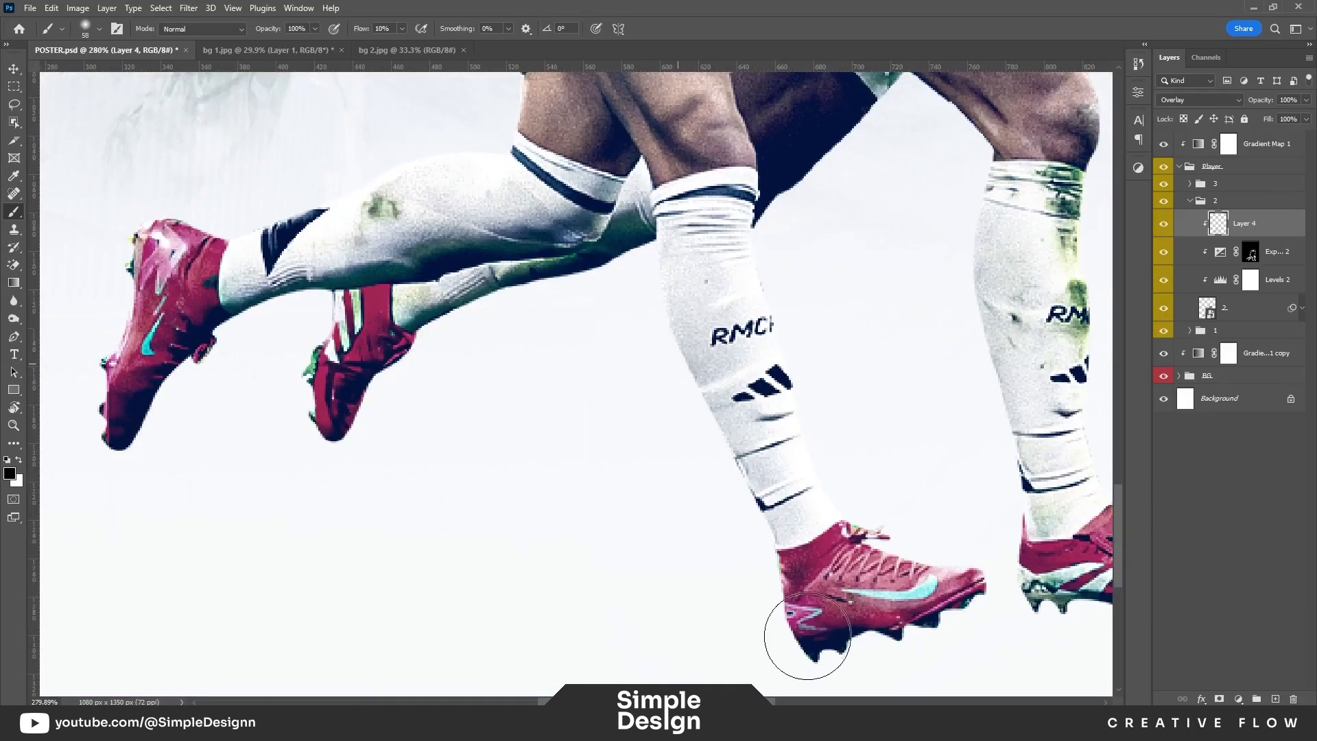
scroll(808, 637, down, 2)
scroll(808, 637, right, 3)
scroll(627, 559, right, 1)
scroll(883, 524, up, 2)
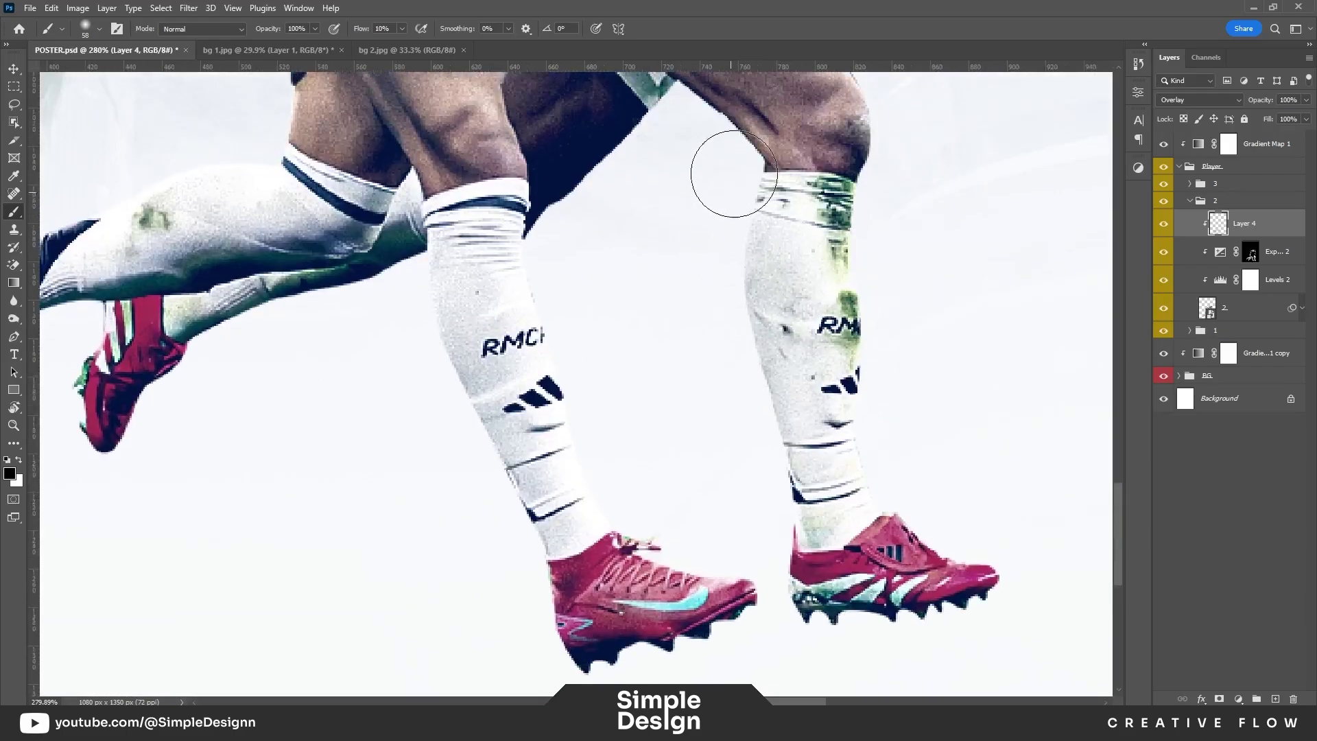
scroll(755, 240, up, 5)
scroll(800, 439, up, 5)
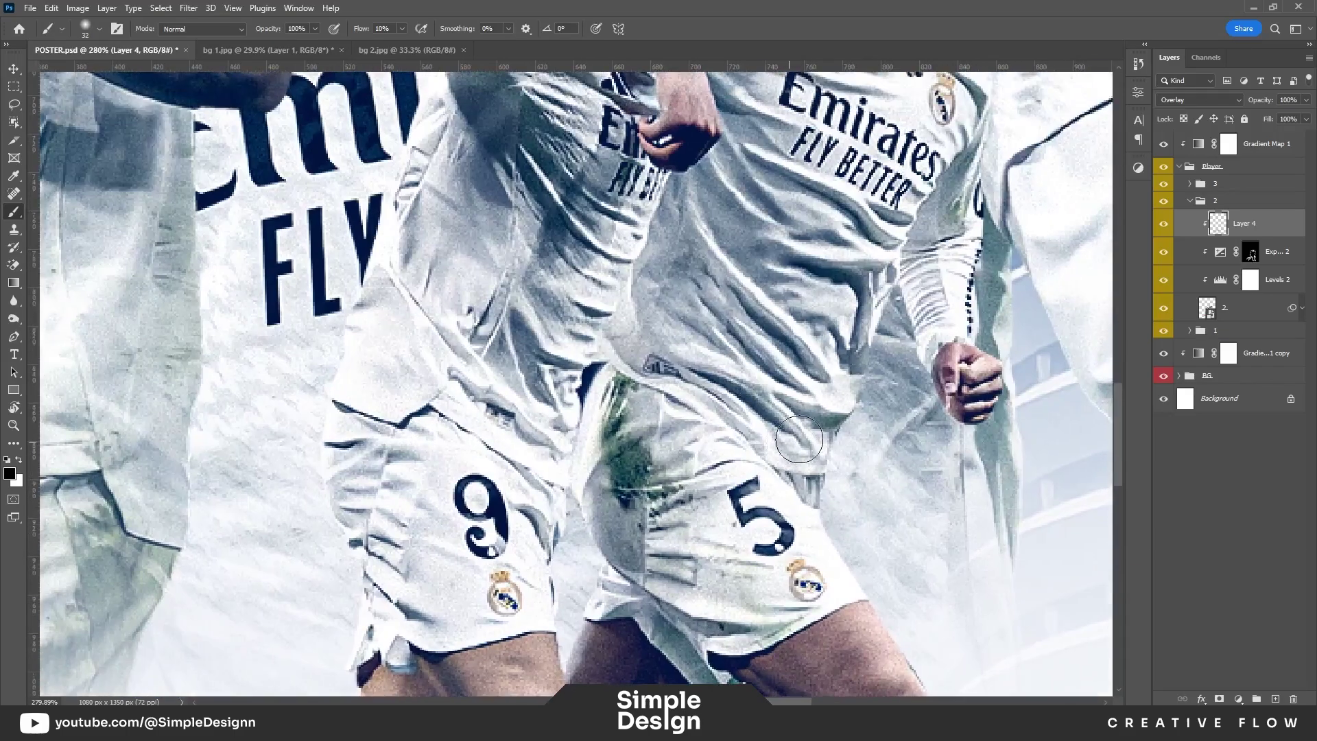
scroll(799, 440, right, 3)
scroll(799, 439, up, 2)
key(bracketright)
scroll(752, 516, up, 5)
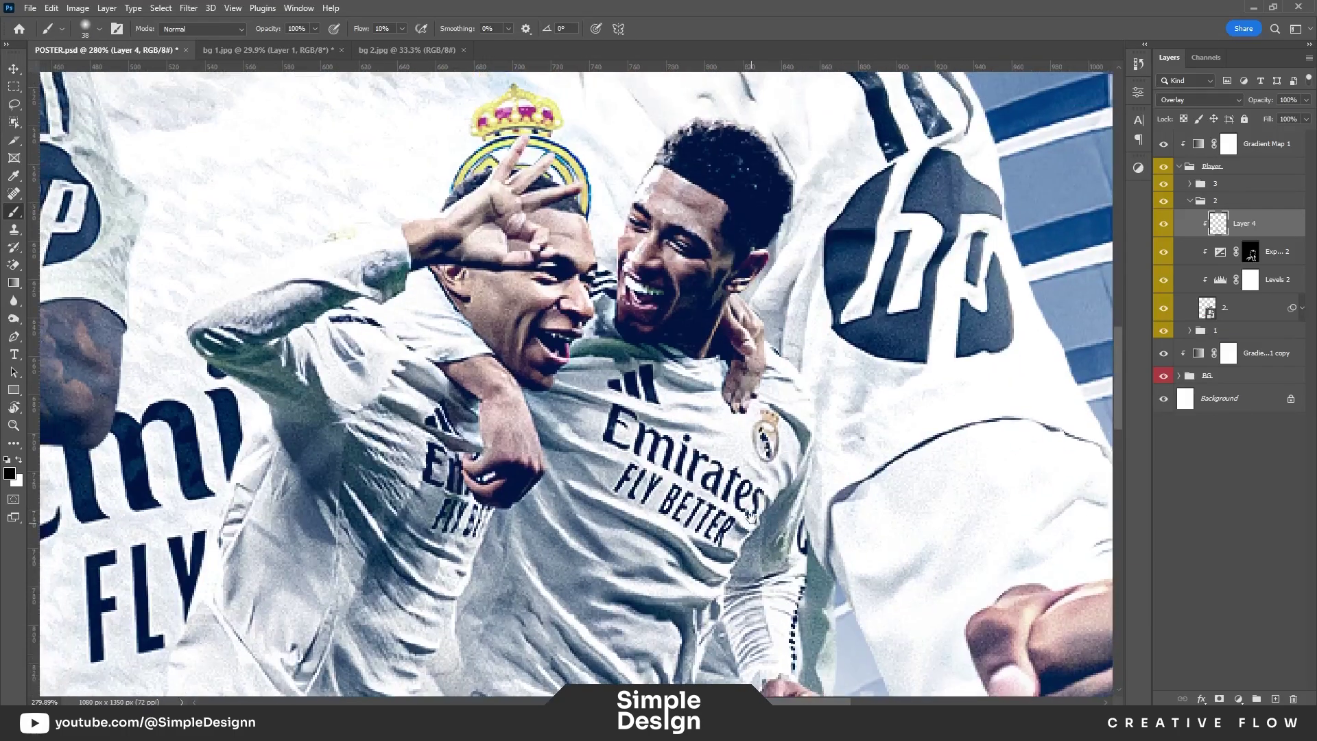
key(bracketleft)
key(bracketleft)
key(bracketleft)
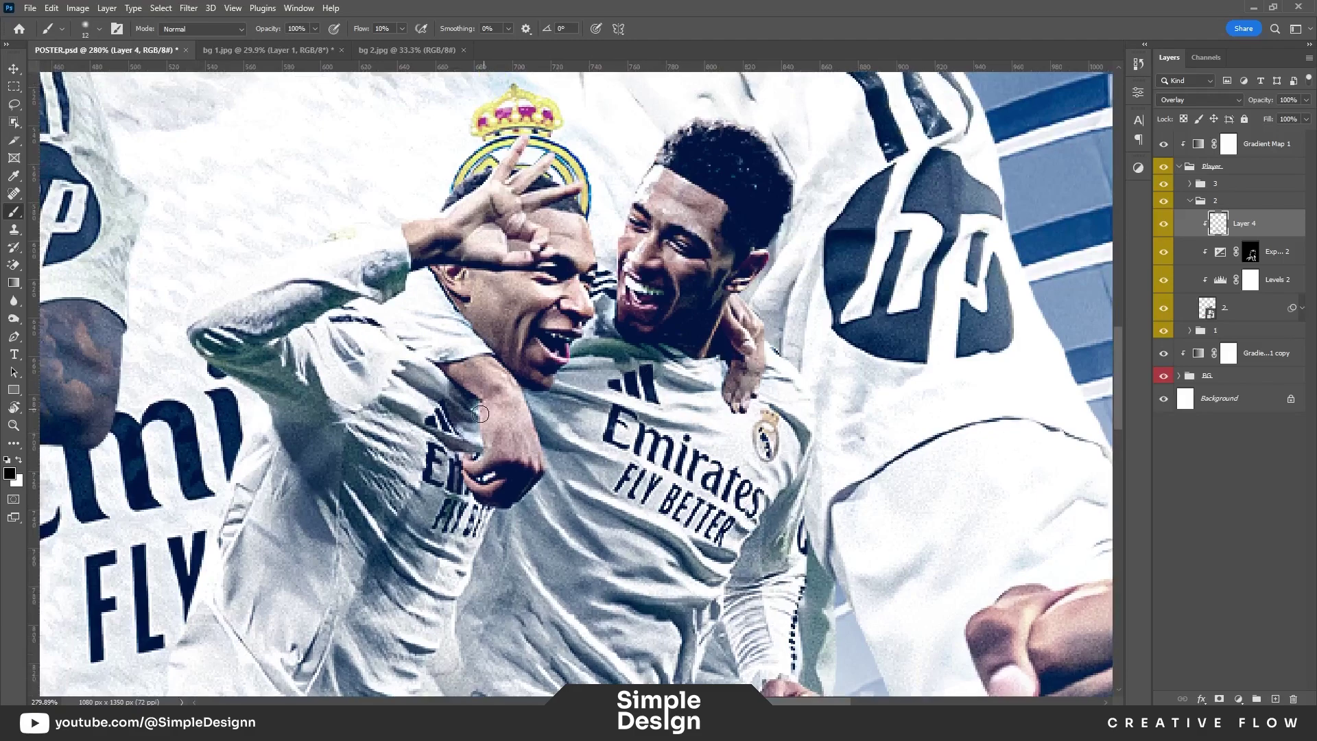
key(ctrl+z)
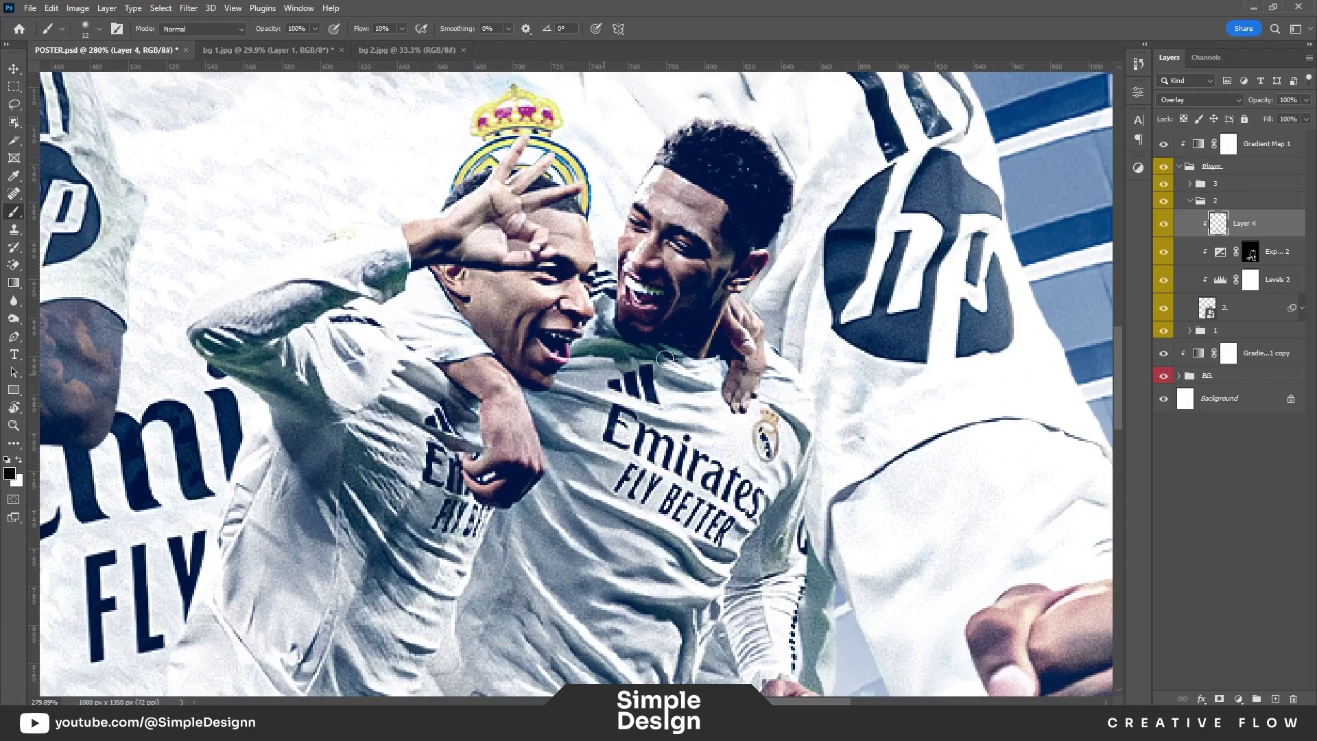
Step: Fit the whole poster on screen and toggle the Overlay shading layer to compare
scroll(473, 205, up, 3)
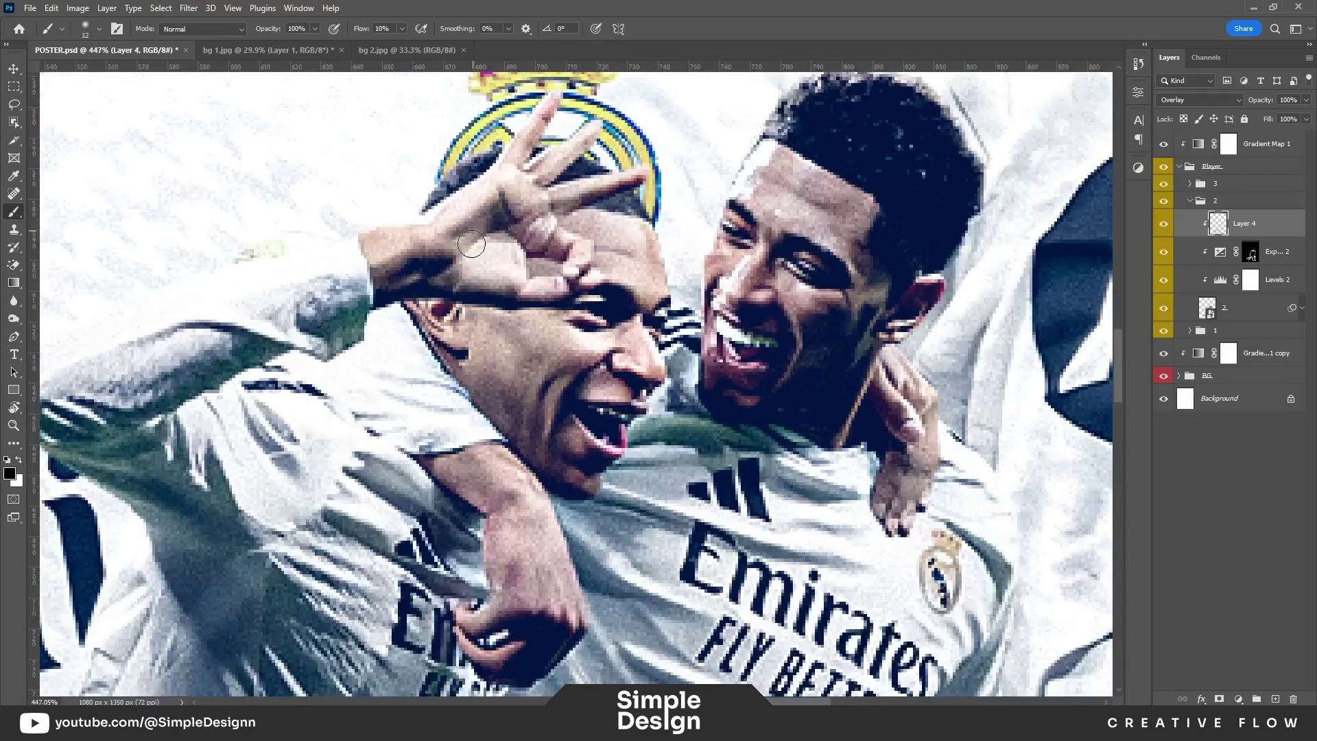
scroll(910, 243, down, 4)
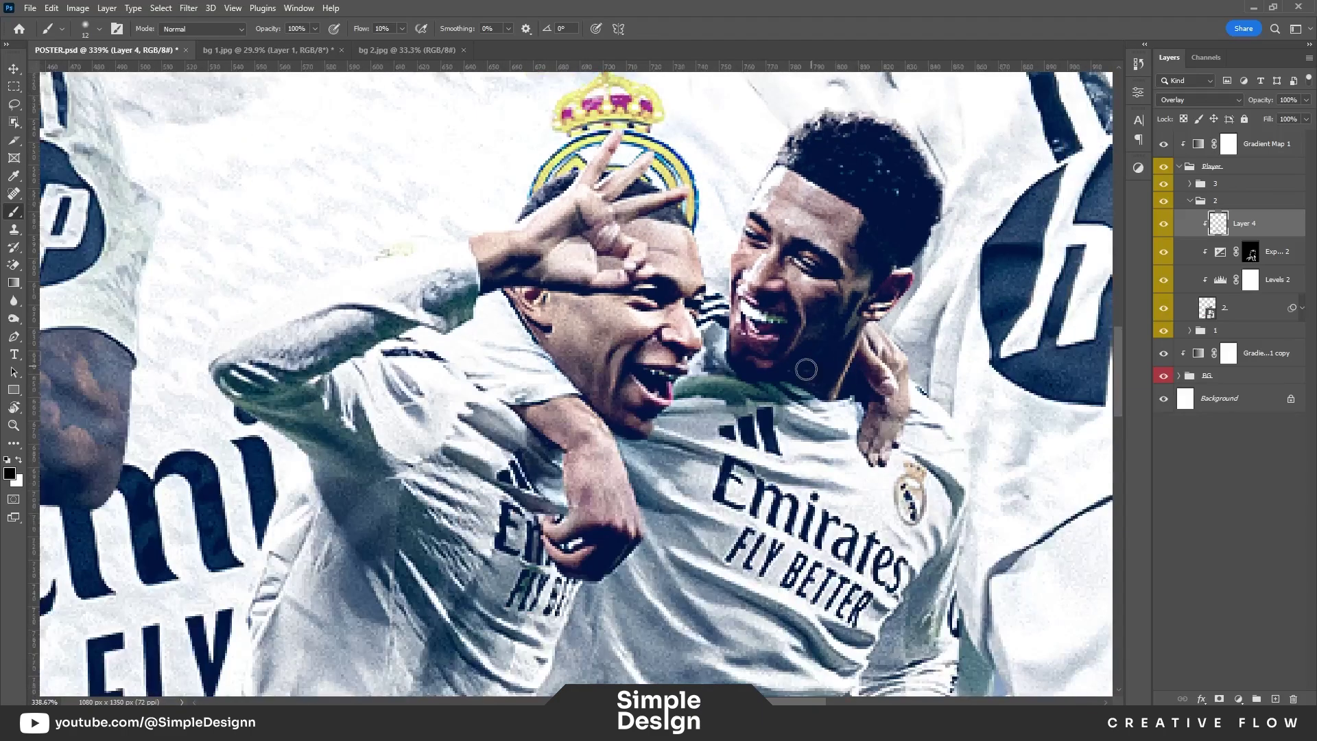
scroll(879, 275, down, 3)
scroll(823, 315, down, 2)
scroll(775, 351, down, 1)
key(ctrl+0)
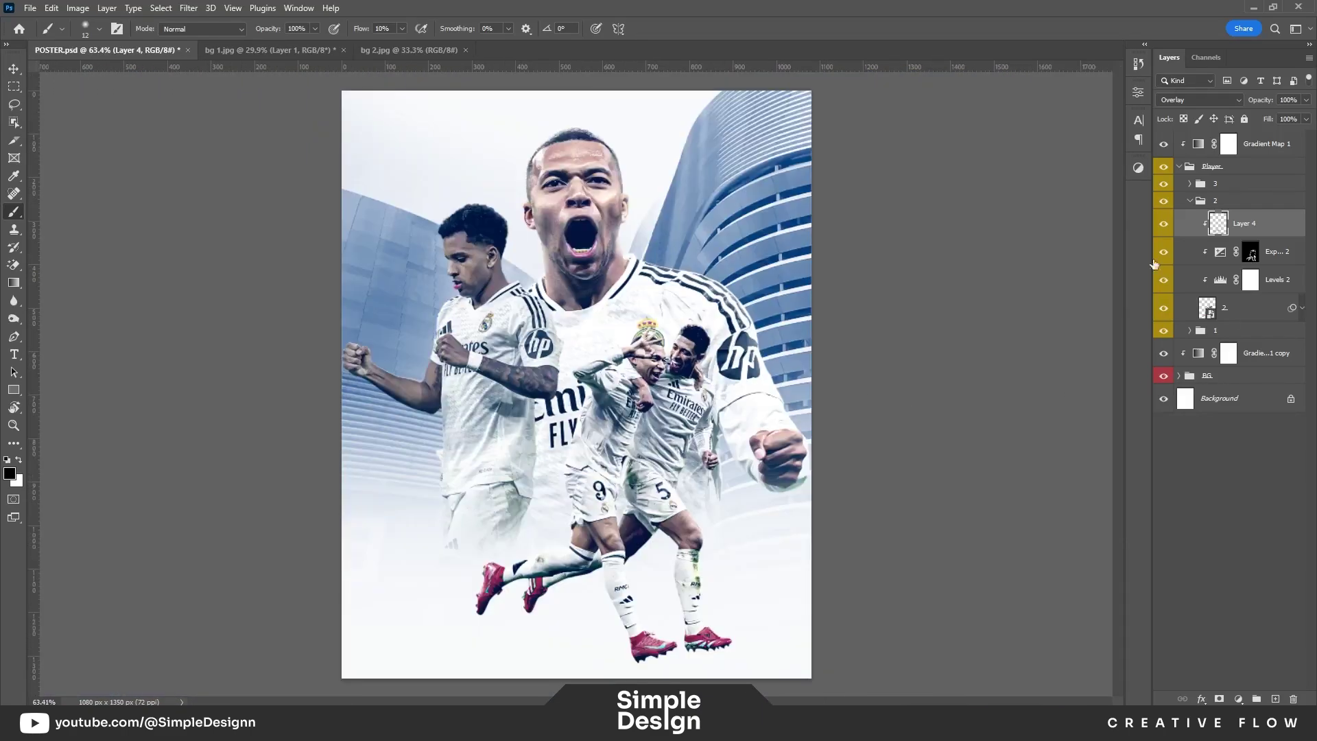
click(1164, 225)
scroll(687, 537, up, 3)
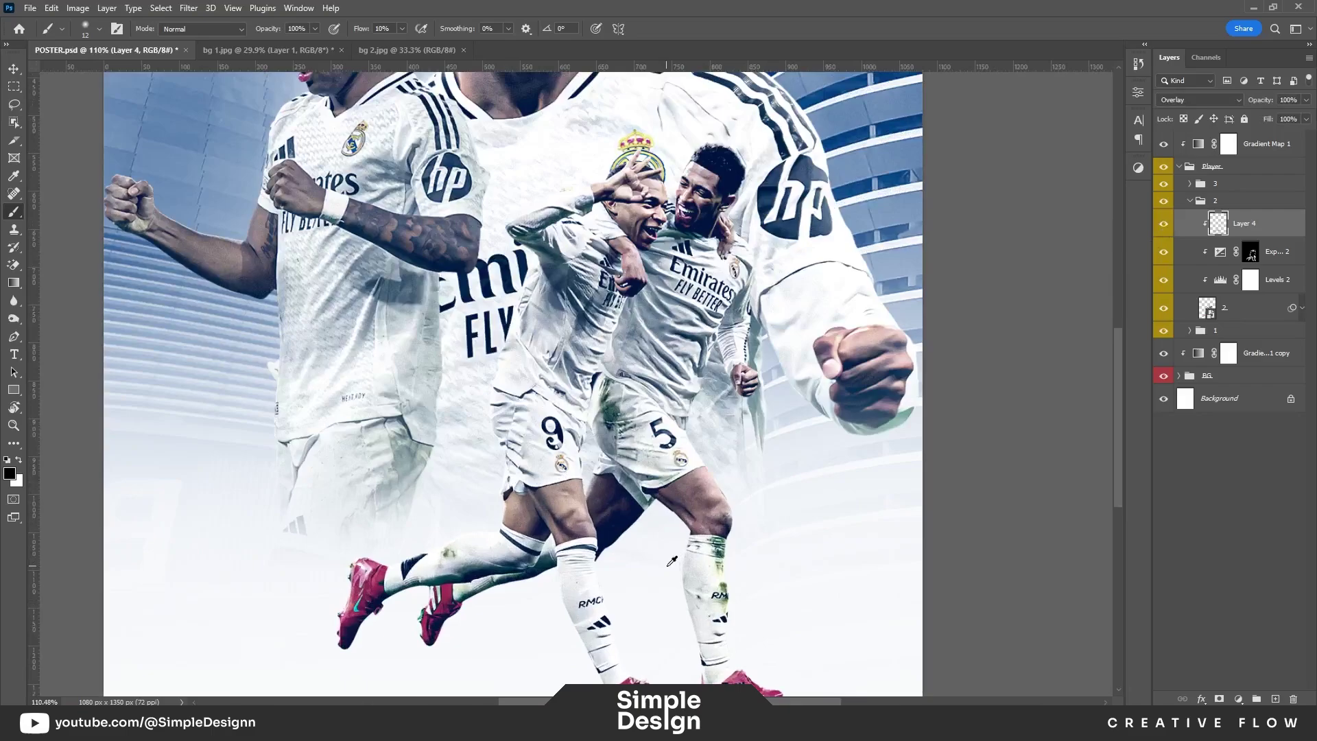
scroll(720, 558, up, 3)
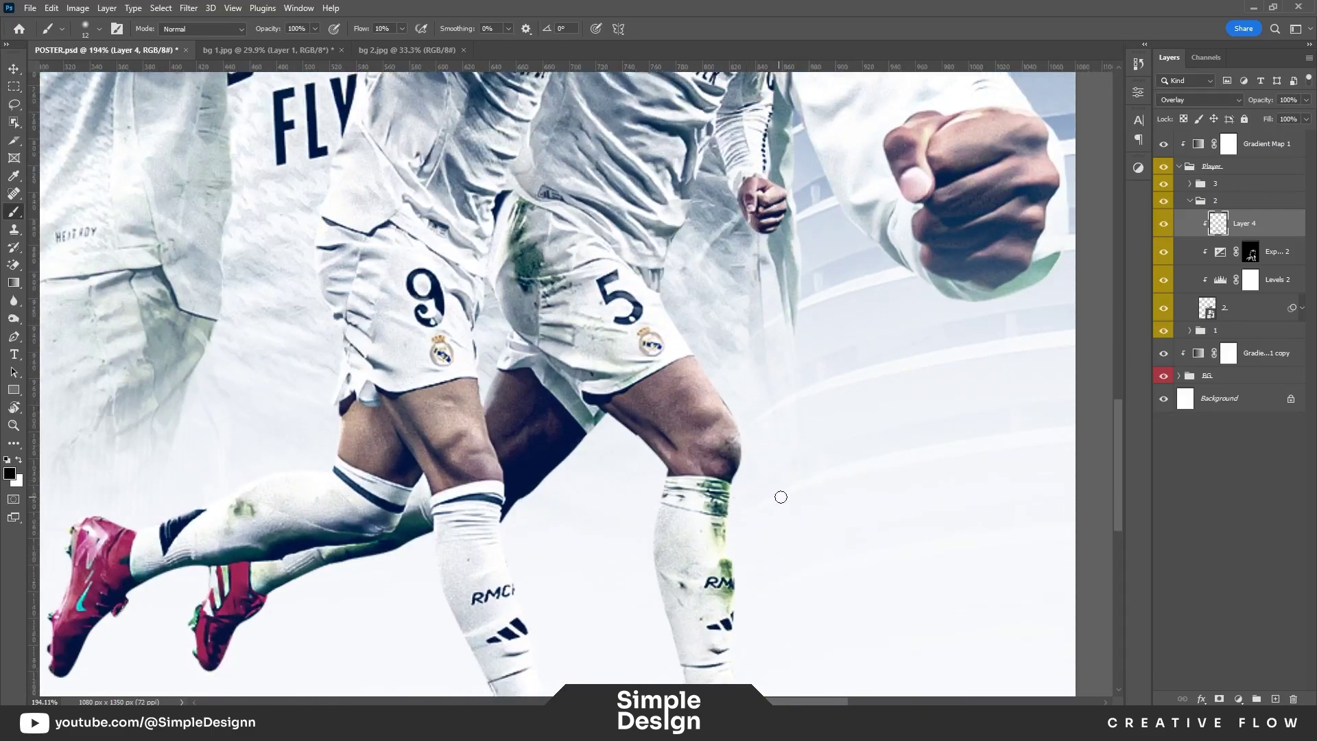
Step: Add a layer mask to the central players' cut-out and set a 5 px brush
click(1221, 308)
scroll(672, 377, up, 5)
click(1219, 699)
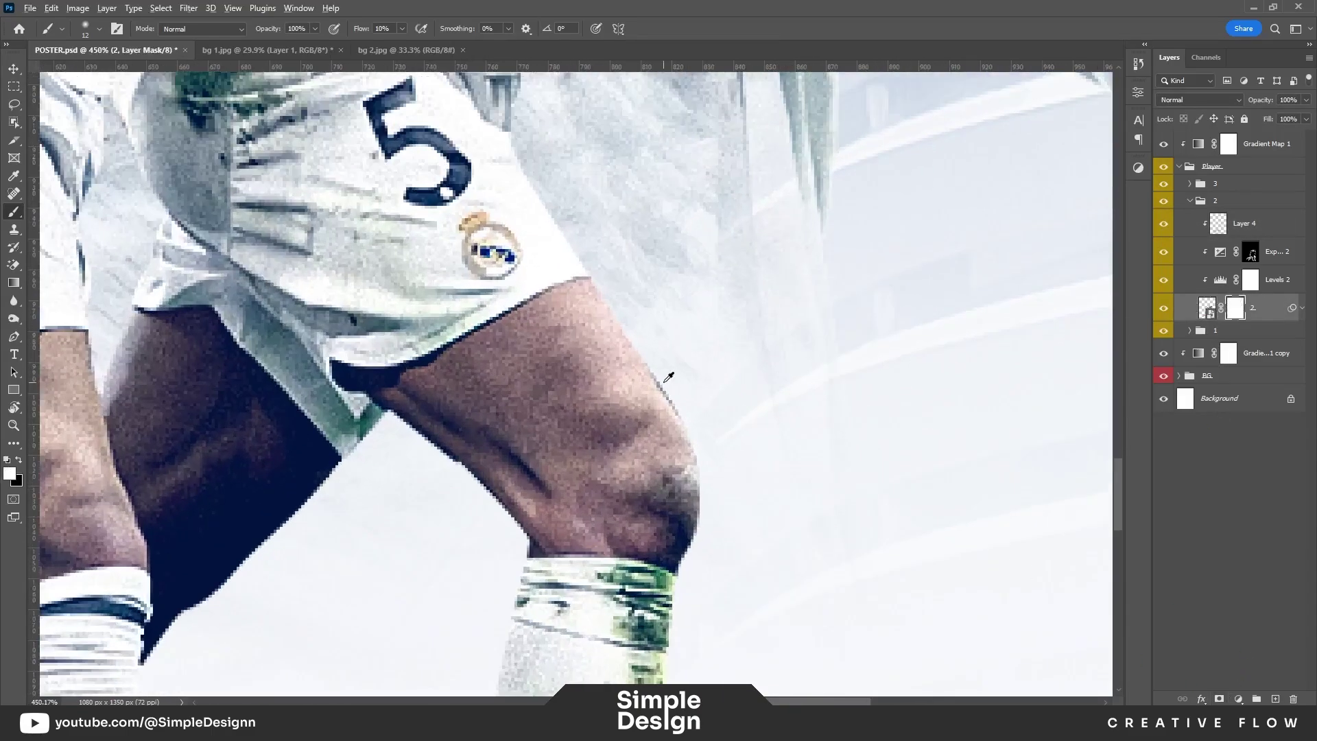
scroll(672, 377, up, 3)
key(x)
right_click(671, 376)
key(Escape)
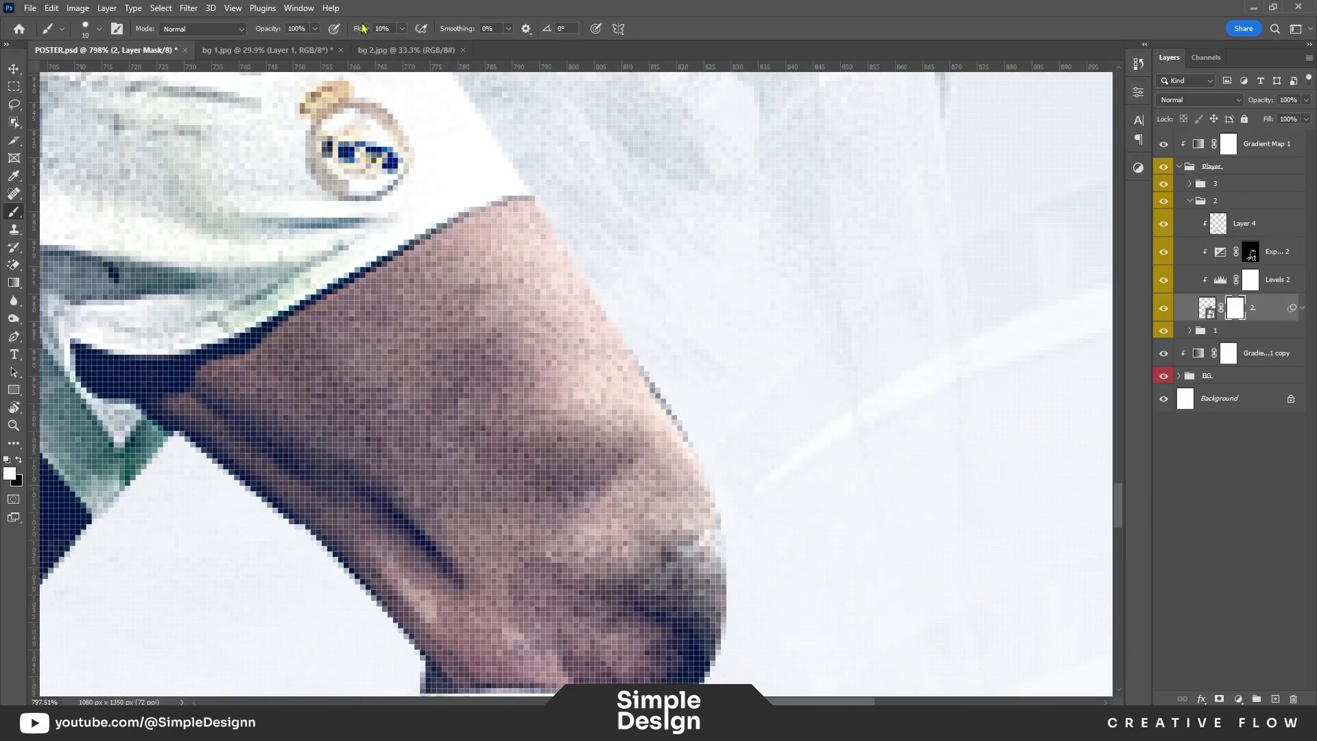
key(bracketleft)
key(bracketleft)
key(bracketleft)
Step: Tidy the number 5 player's thigh edge, then fit the poster and select the Overlay shading layer
scroll(700, 412, down, 3)
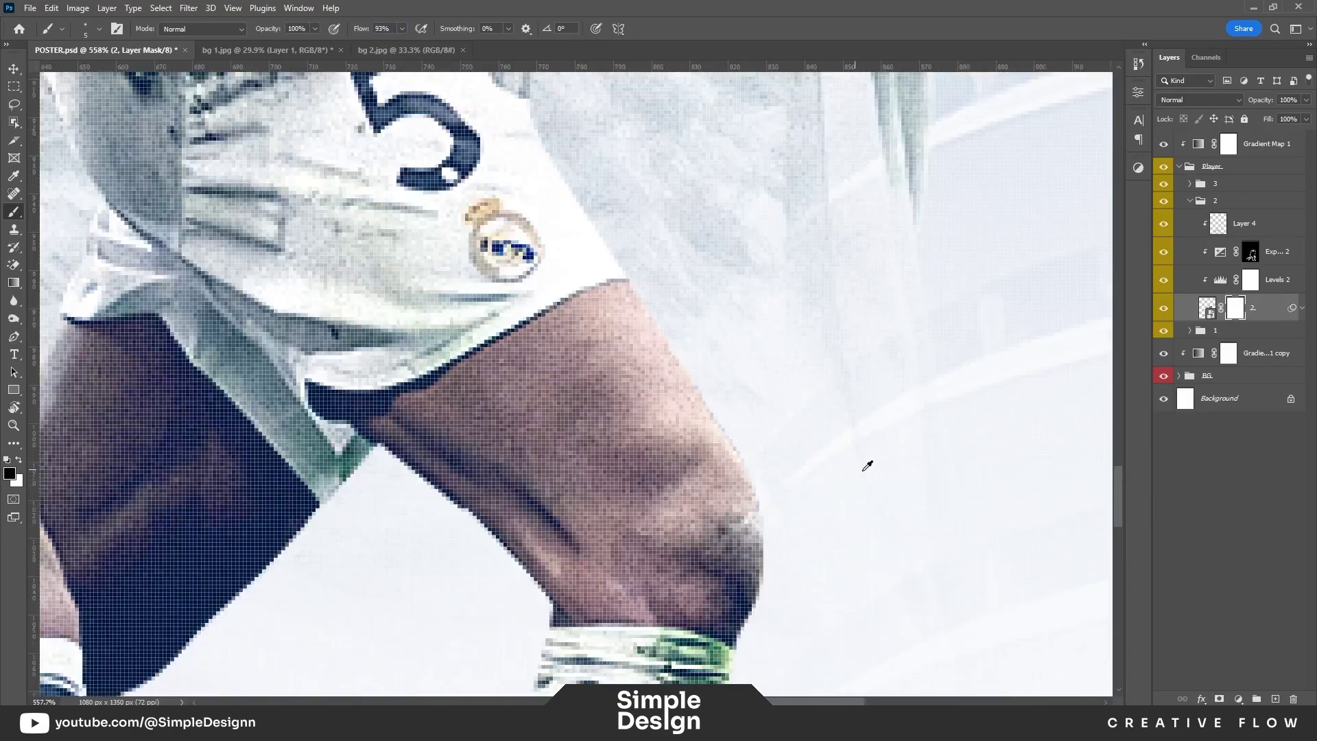
scroll(865, 462, down, 2)
scroll(788, 421, up, 3)
scroll(735, 343, up, 3)
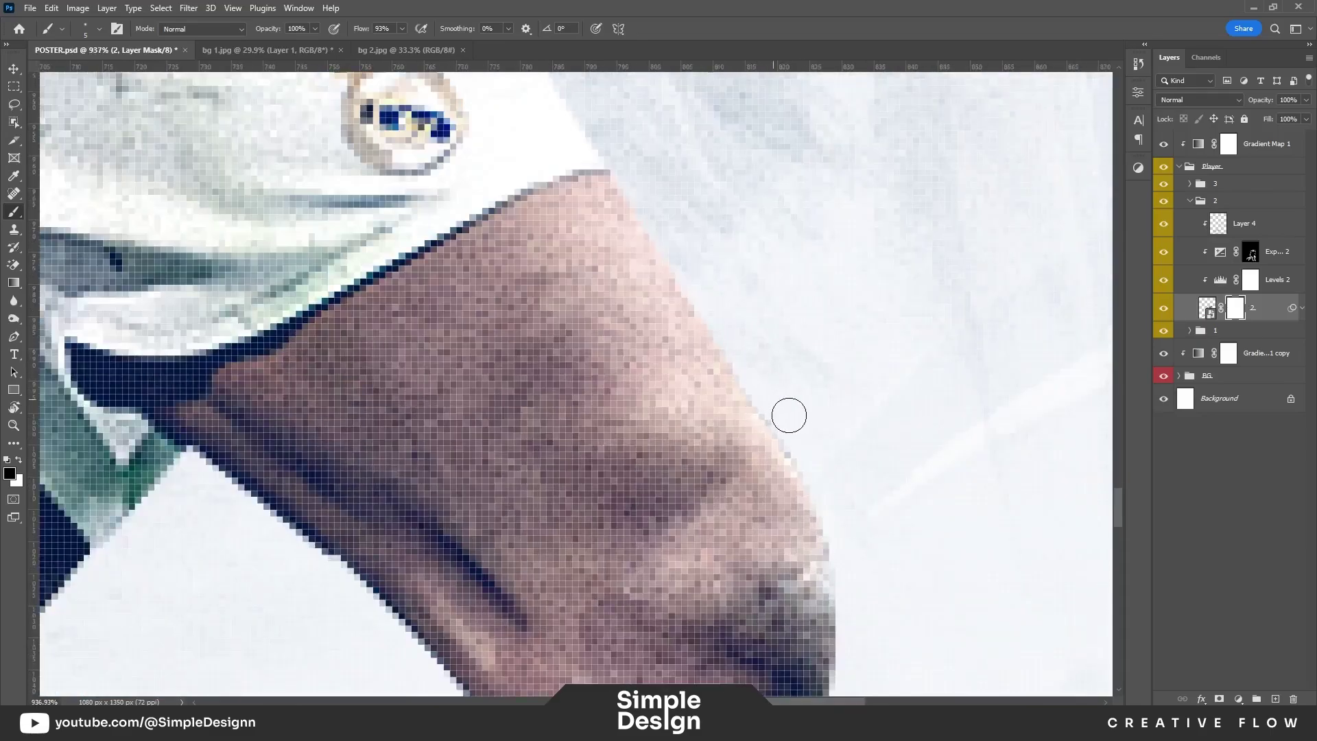
scroll(901, 571, down, 5)
scroll(898, 463, down, 3)
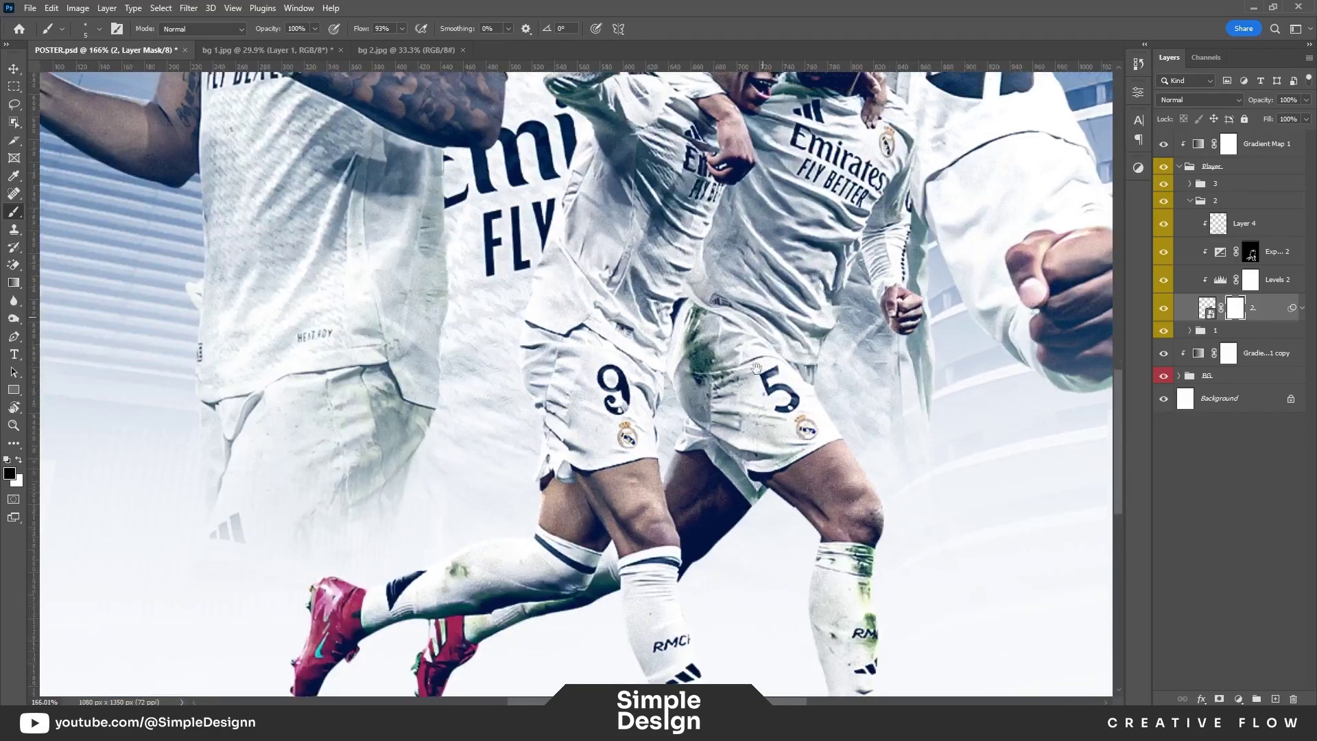
drag(758, 357, 726, 482)
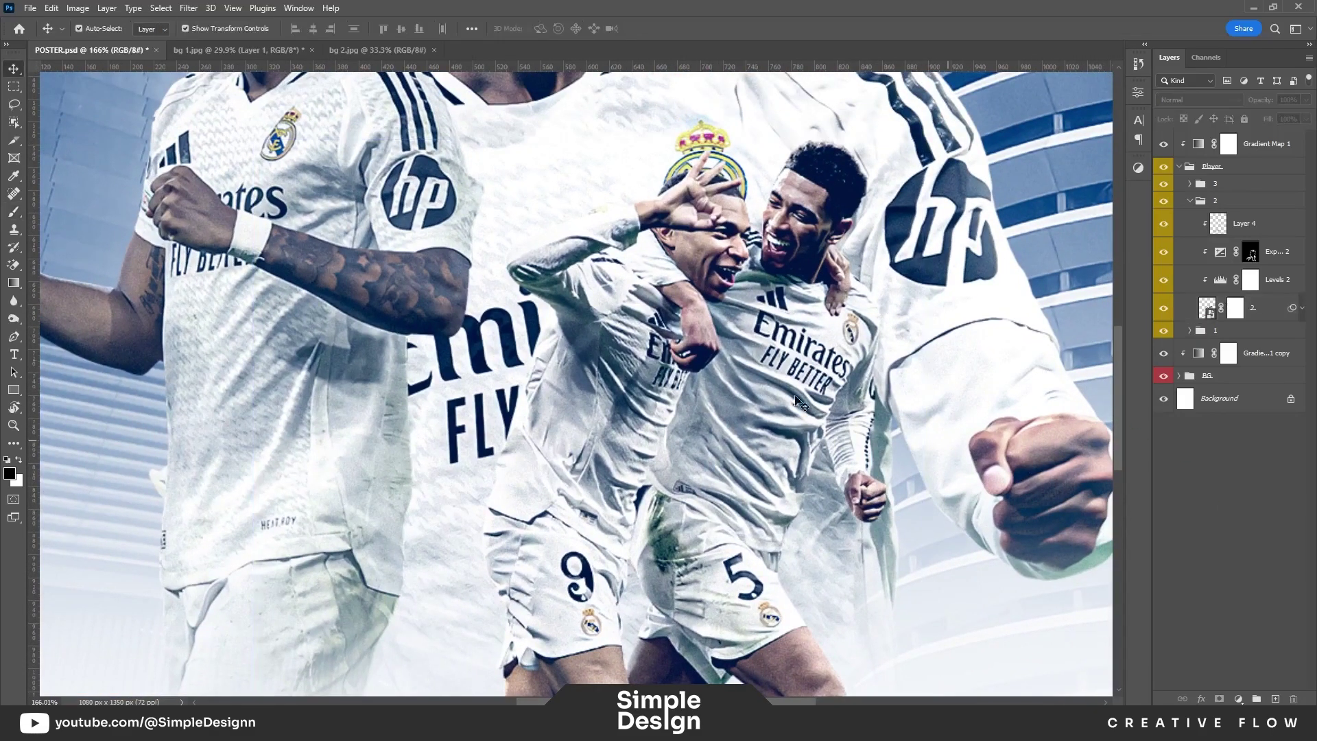
key(ctrl+0)
key(v)
click(724, 470)
Step: Add a clipped Exposure adjustment at +1.32 to brighten the players
scroll(723, 469, down, 1)
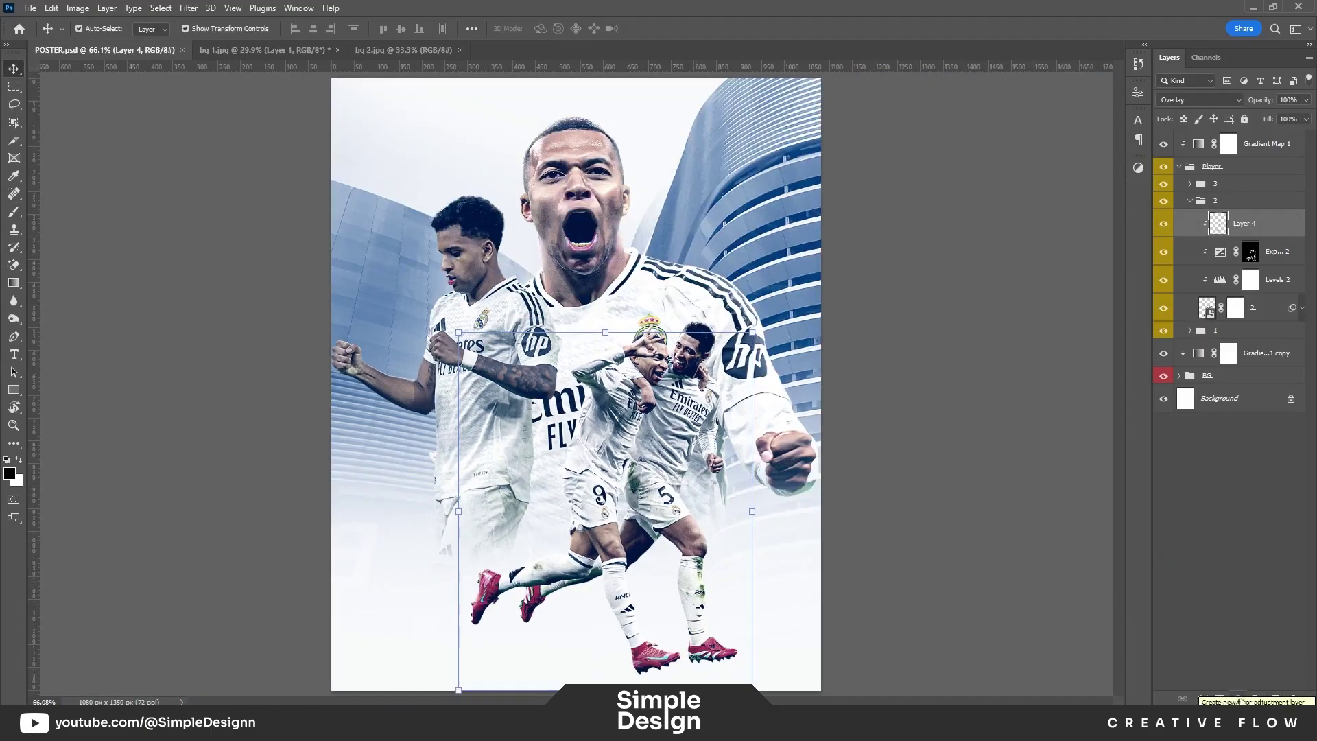
click(1240, 699)
click(1228, 538)
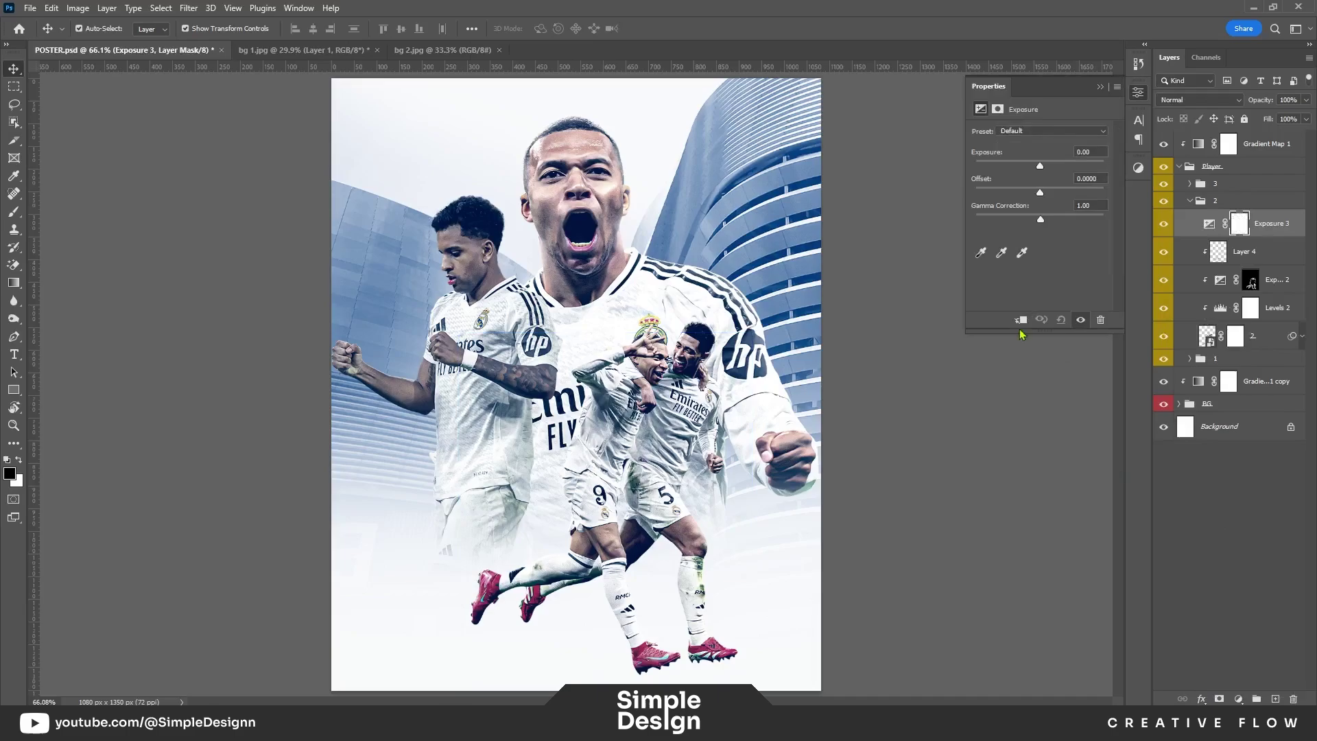
click(1021, 320)
drag(1042, 166, 1052, 167)
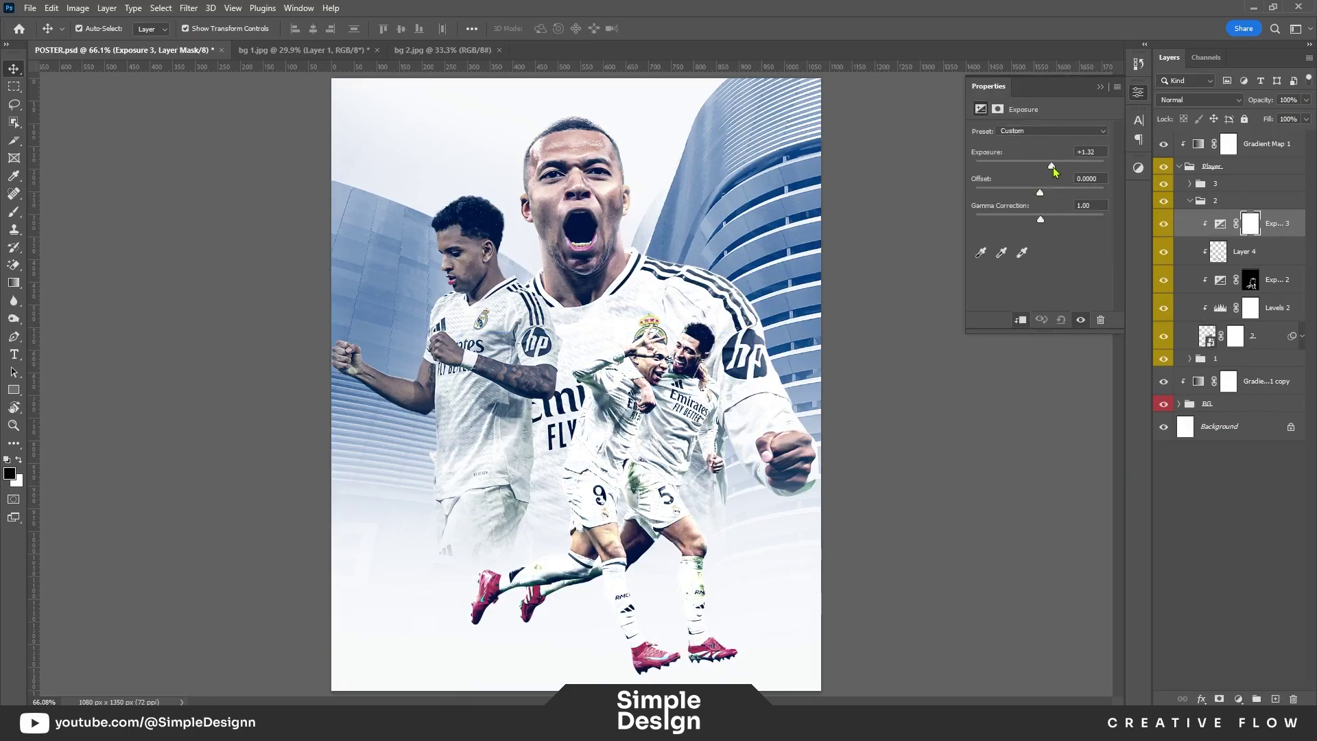
Step: Invert the Exposure 3 mask to black and pick a small soft white brush
click(1100, 86)
key(ctrl+i)
key(b)
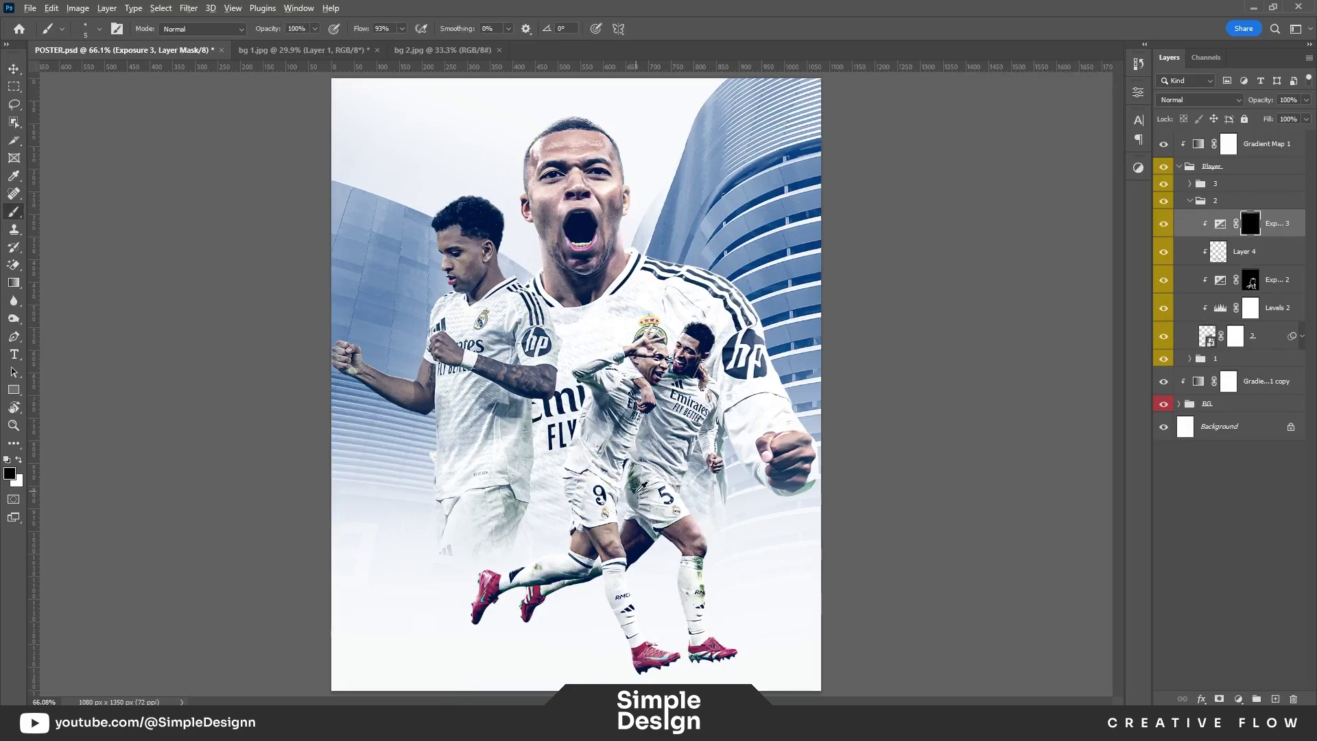
scroll(764, 568, up, 3)
key(x)
scroll(764, 568, up, 2)
scroll(765, 568, up, 2)
scroll(764, 568, up, 1)
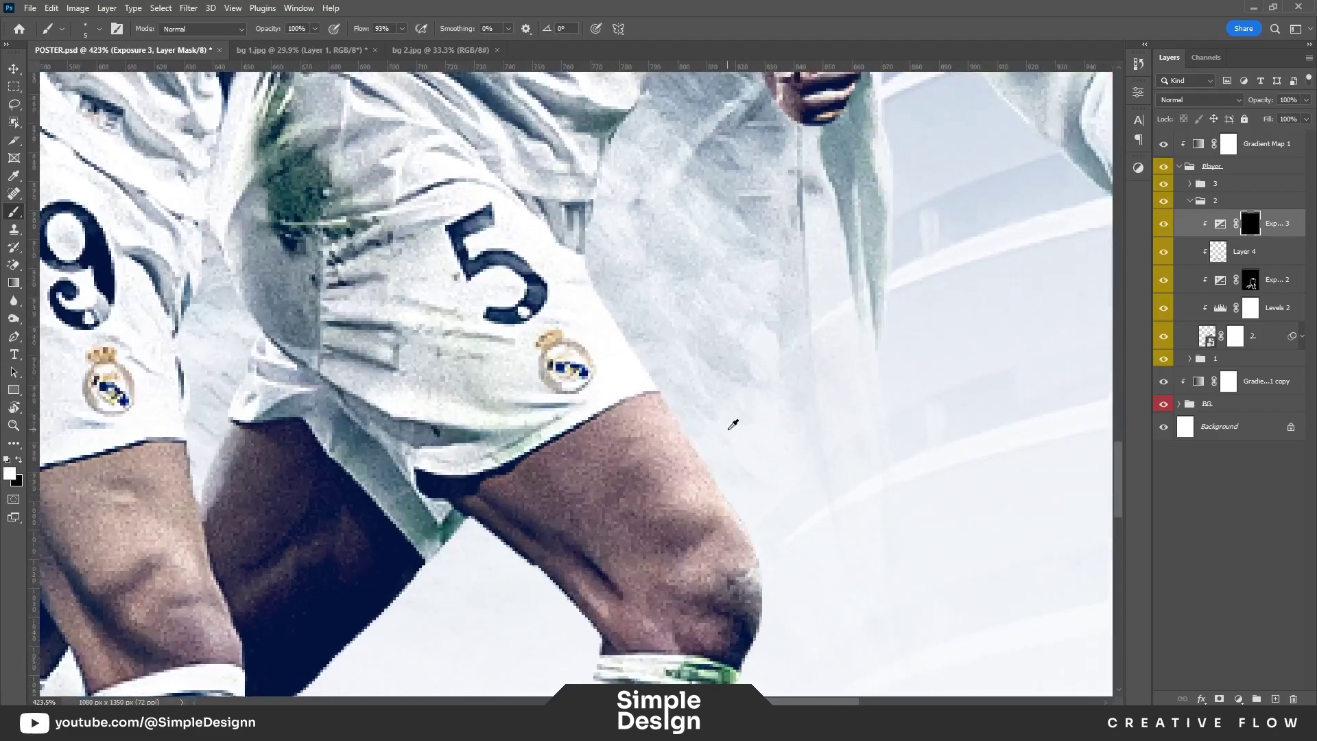
scroll(754, 548, up, 1)
right_click(731, 392)
double_click(830, 472)
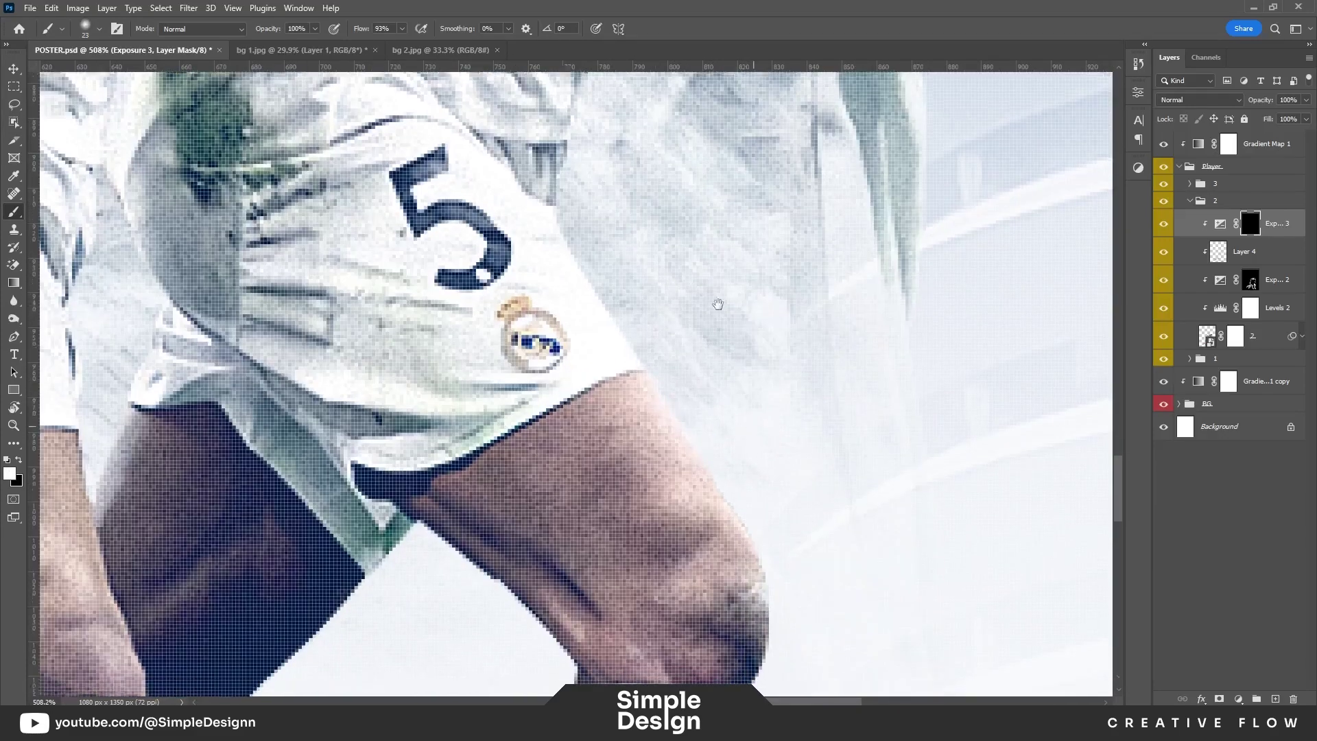
Step: Paint the exposure back along the edges of the shorts, jersey, faces and crest
scroll(729, 471, down, 3)
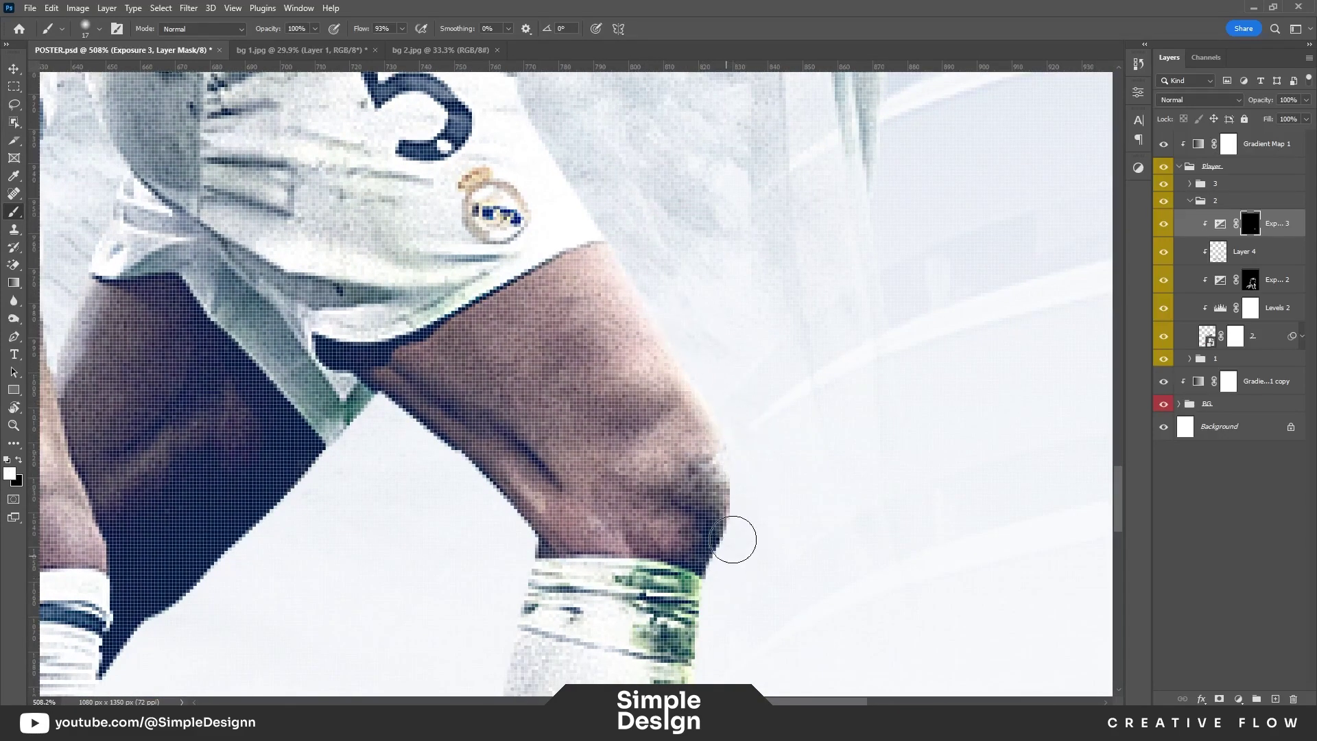
scroll(731, 508, down, 1)
scroll(671, 380, up, 3)
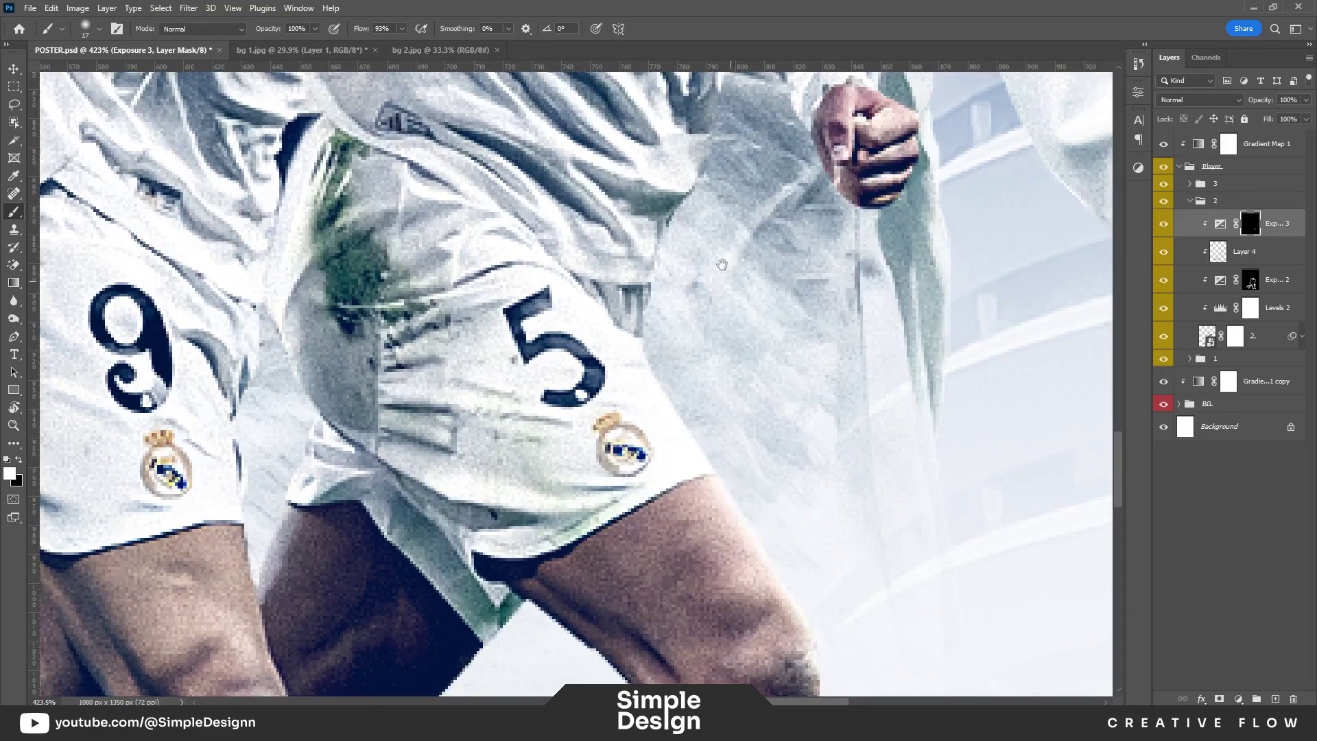
drag(722, 264, 751, 389)
drag(789, 291, 708, 483)
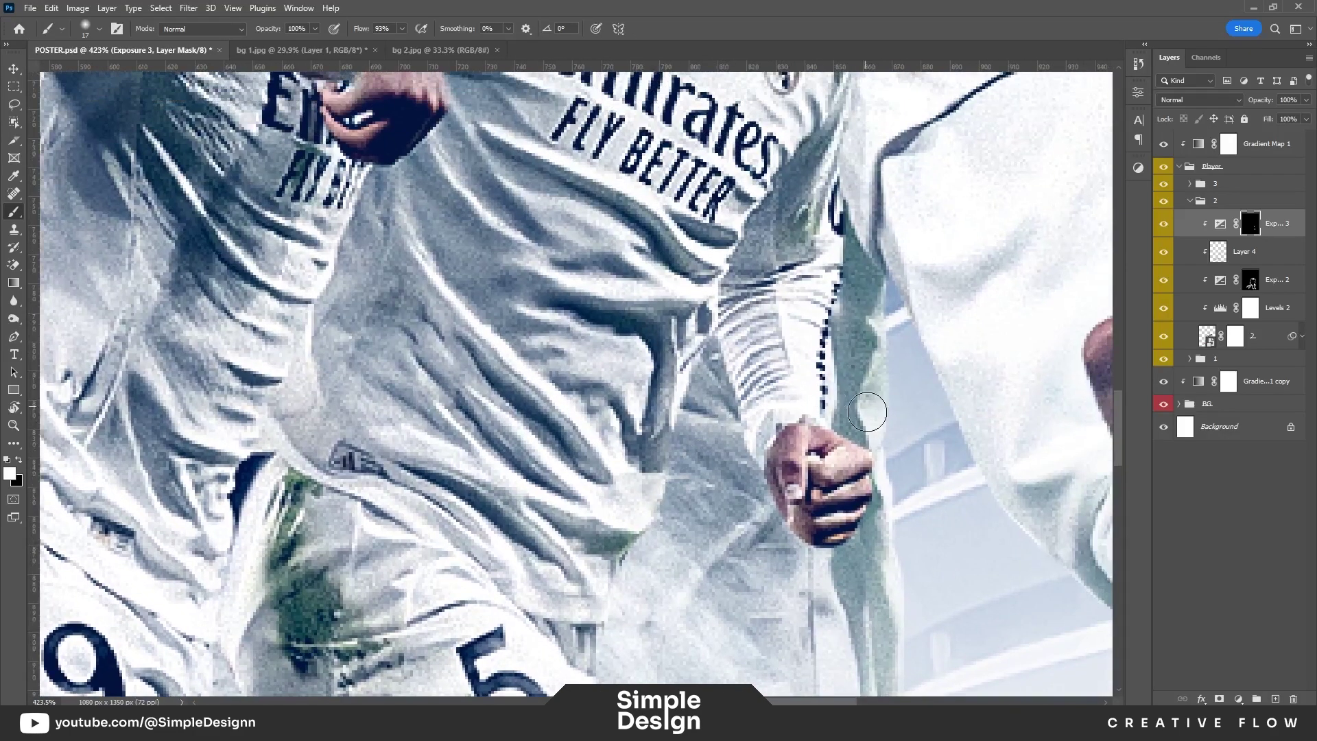
drag(861, 265, 847, 410)
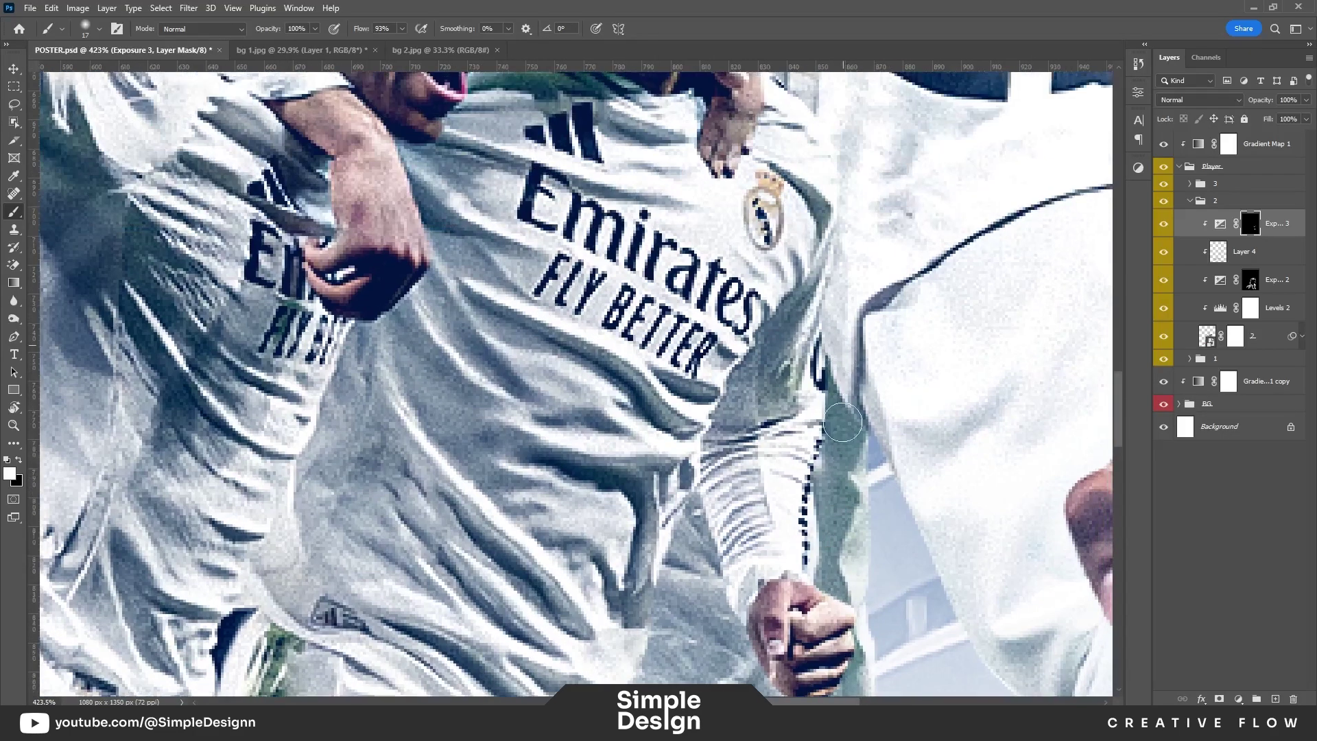
drag(825, 251, 818, 413)
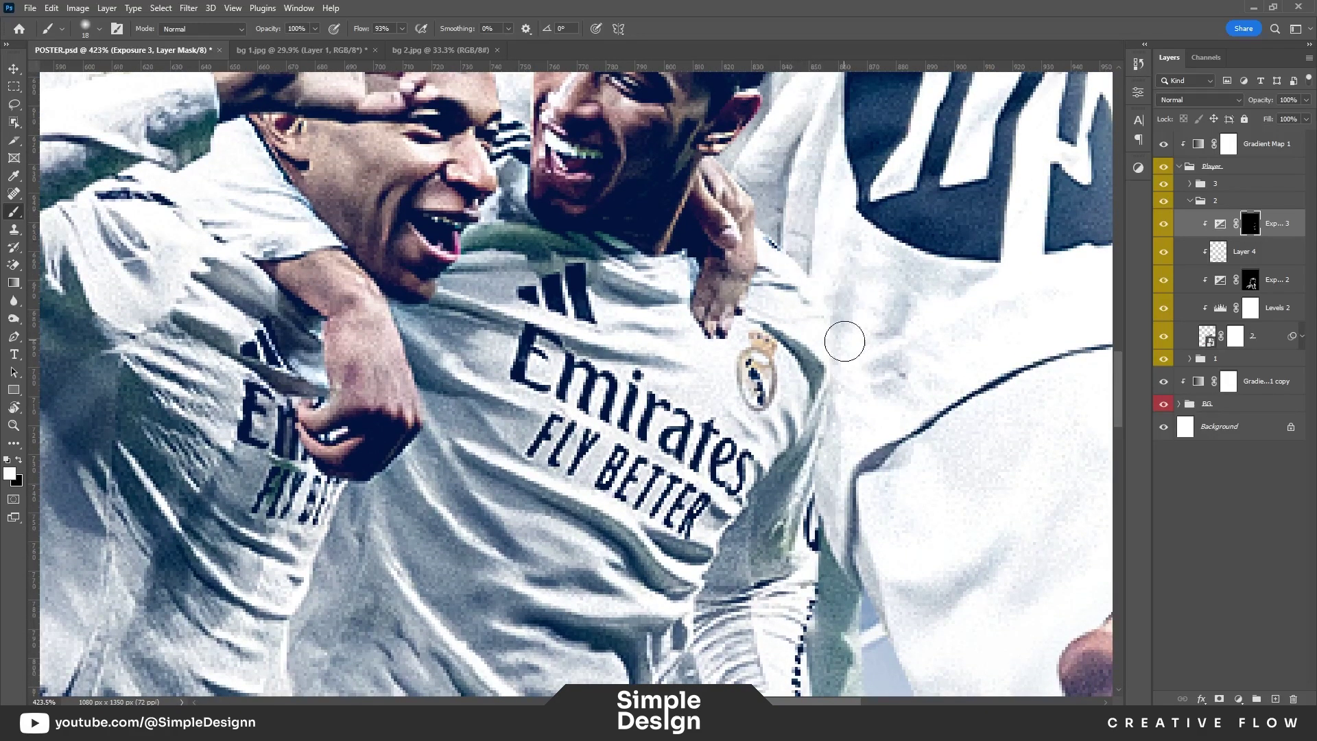
drag(808, 194, 811, 406)
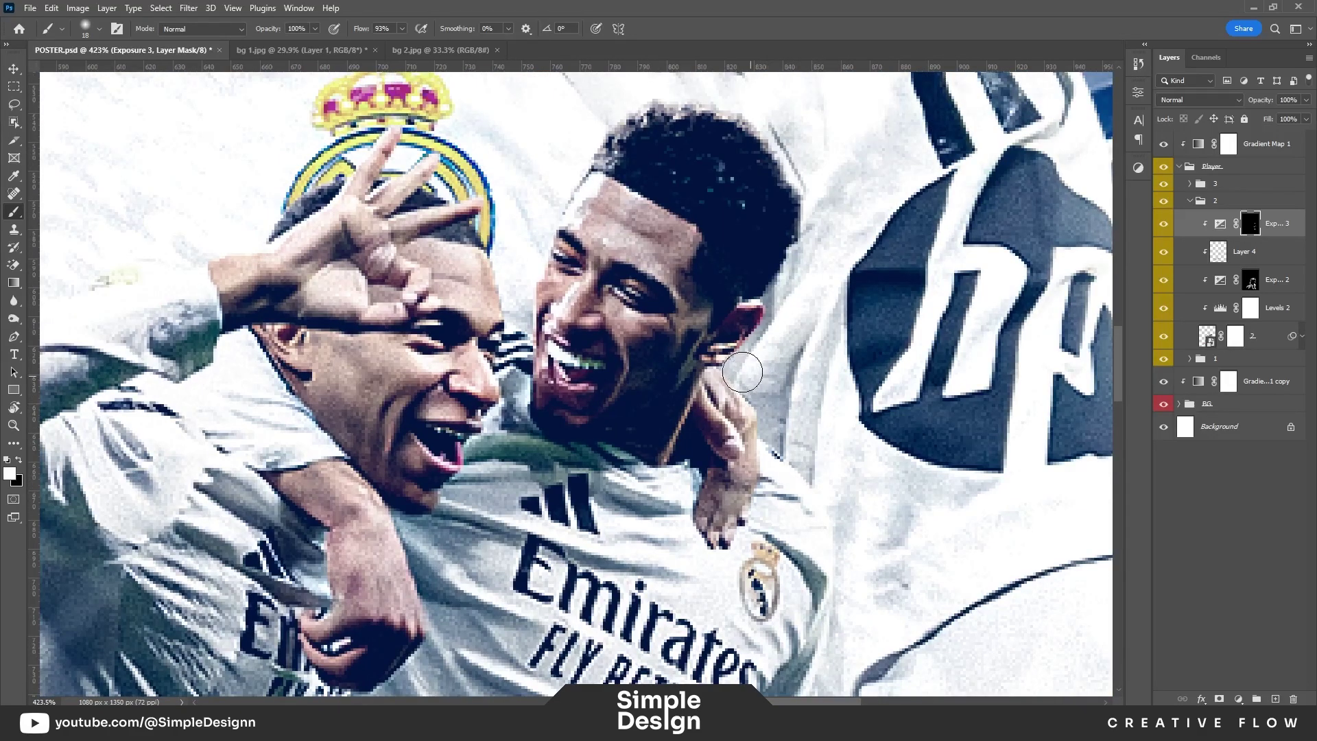
drag(795, 162, 812, 327)
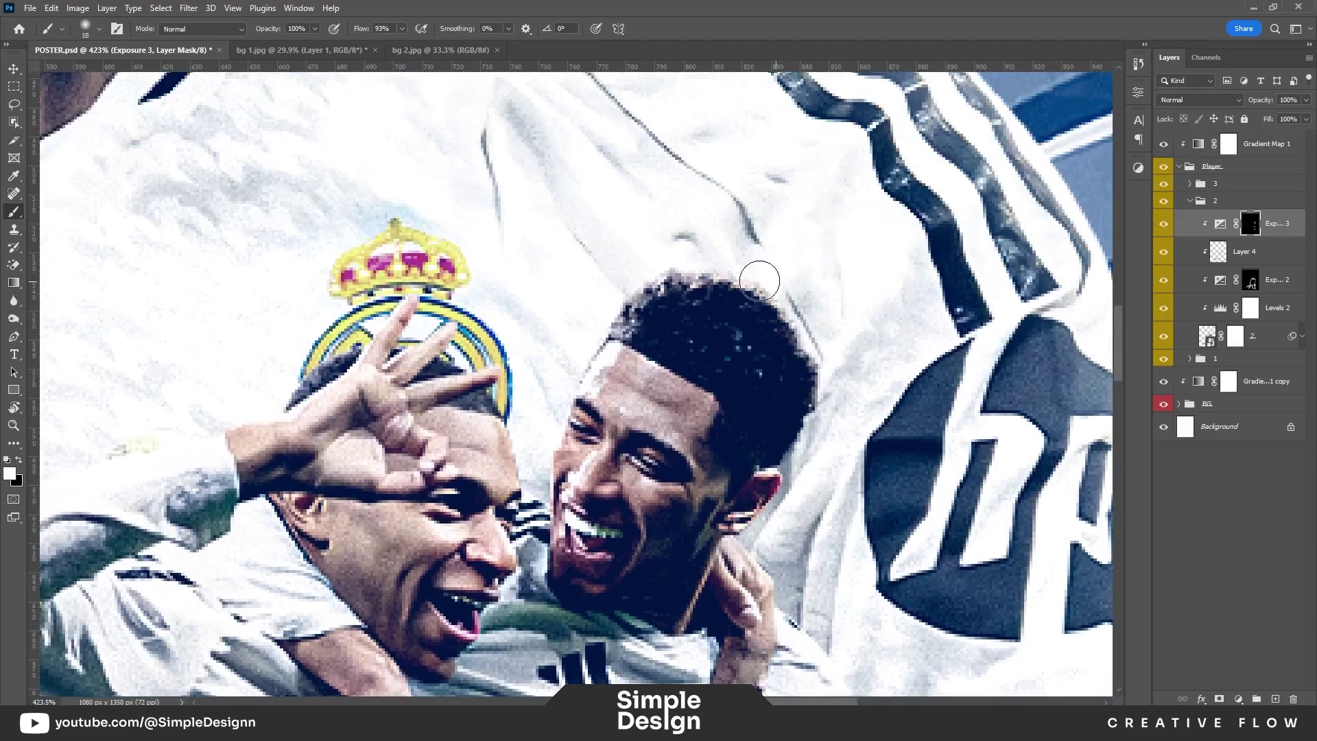
scroll(564, 388, up, 2)
scroll(564, 387, up, 2)
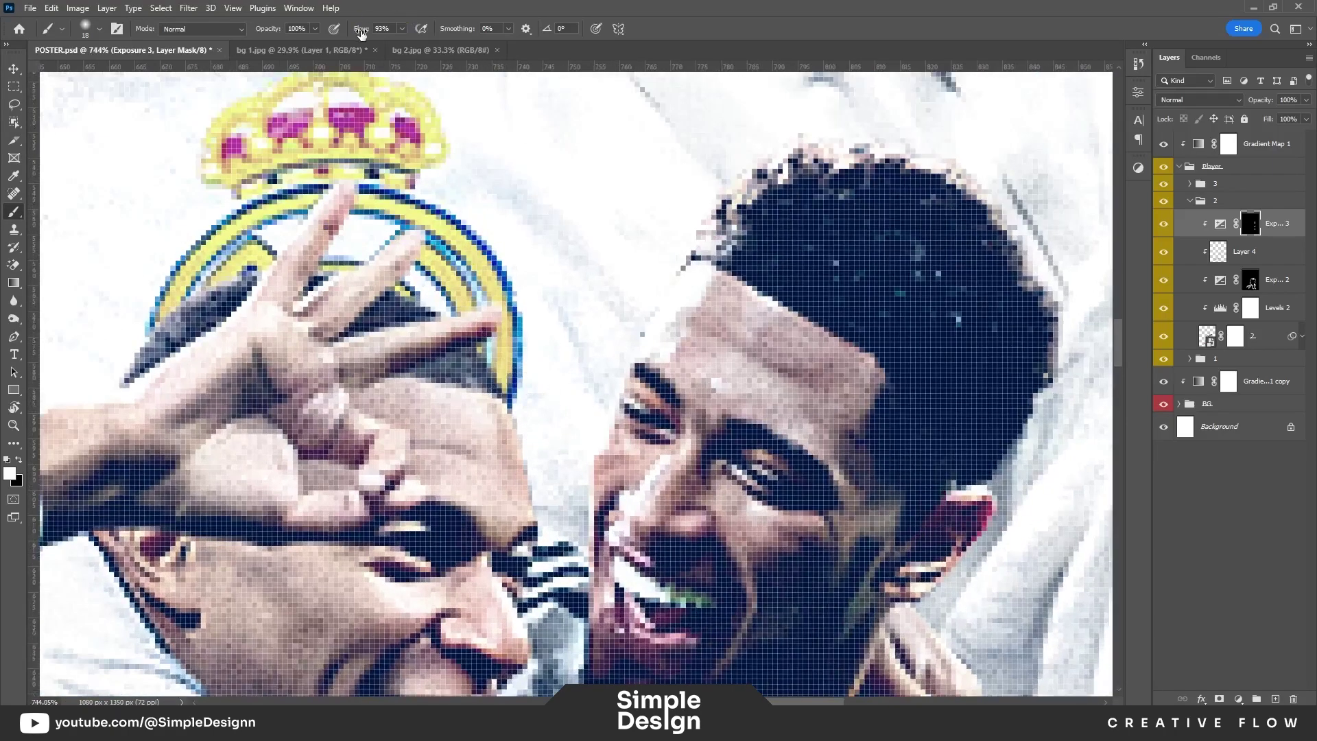
key(bracketleft)
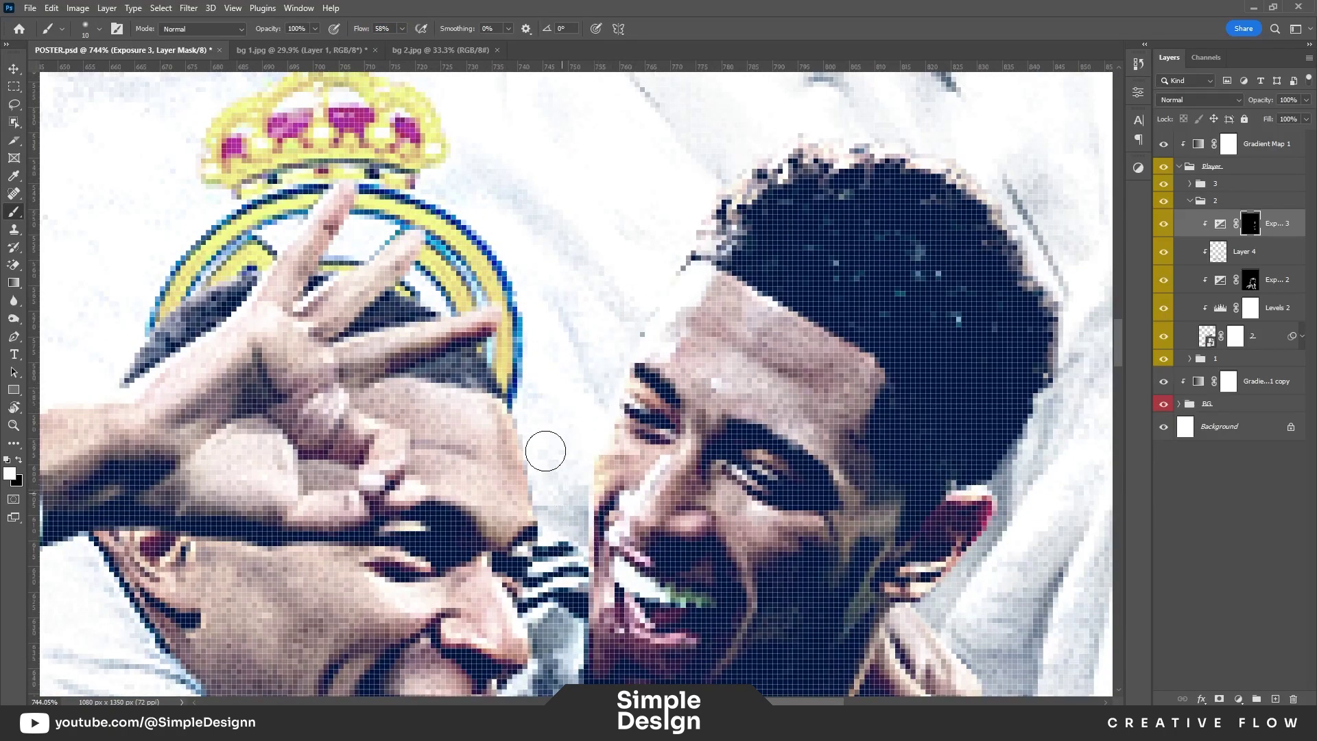
scroll(533, 401, down, 5)
scroll(597, 364, up, 2)
scroll(660, 332, up, 3)
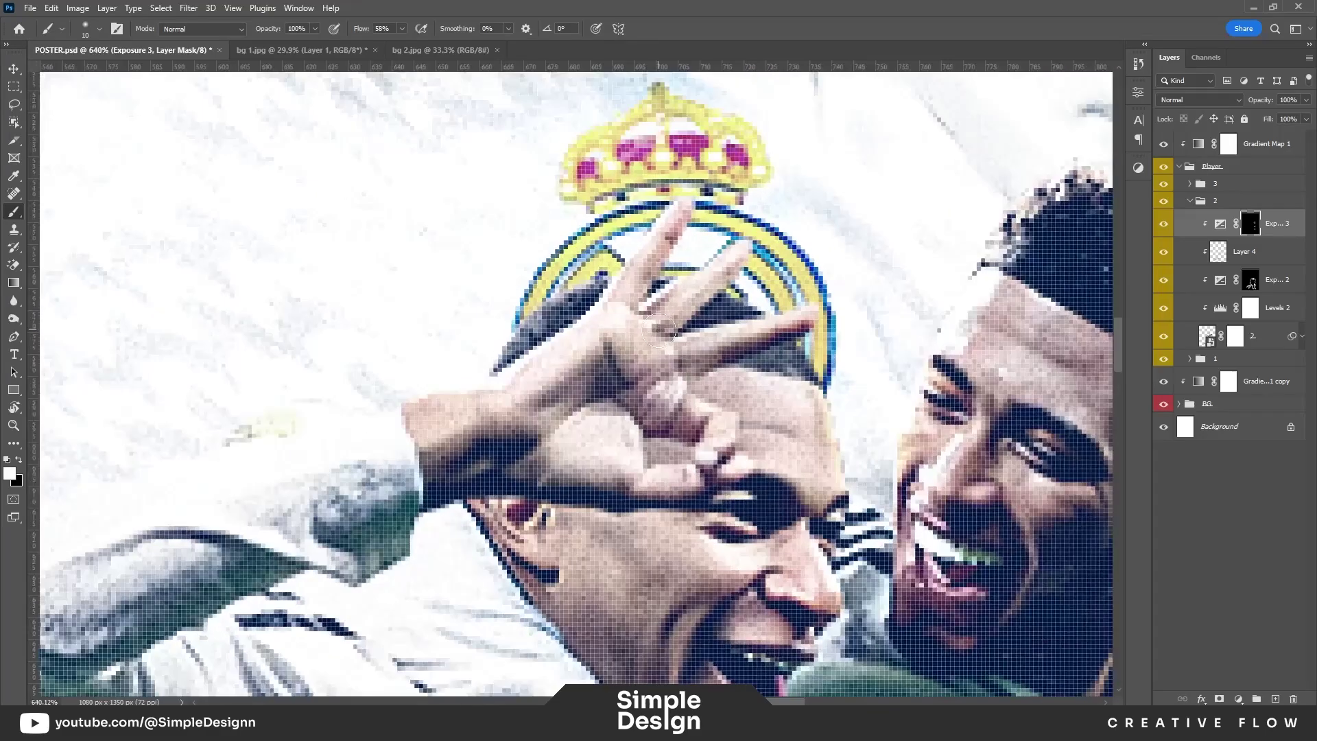
scroll(602, 254, down, 5)
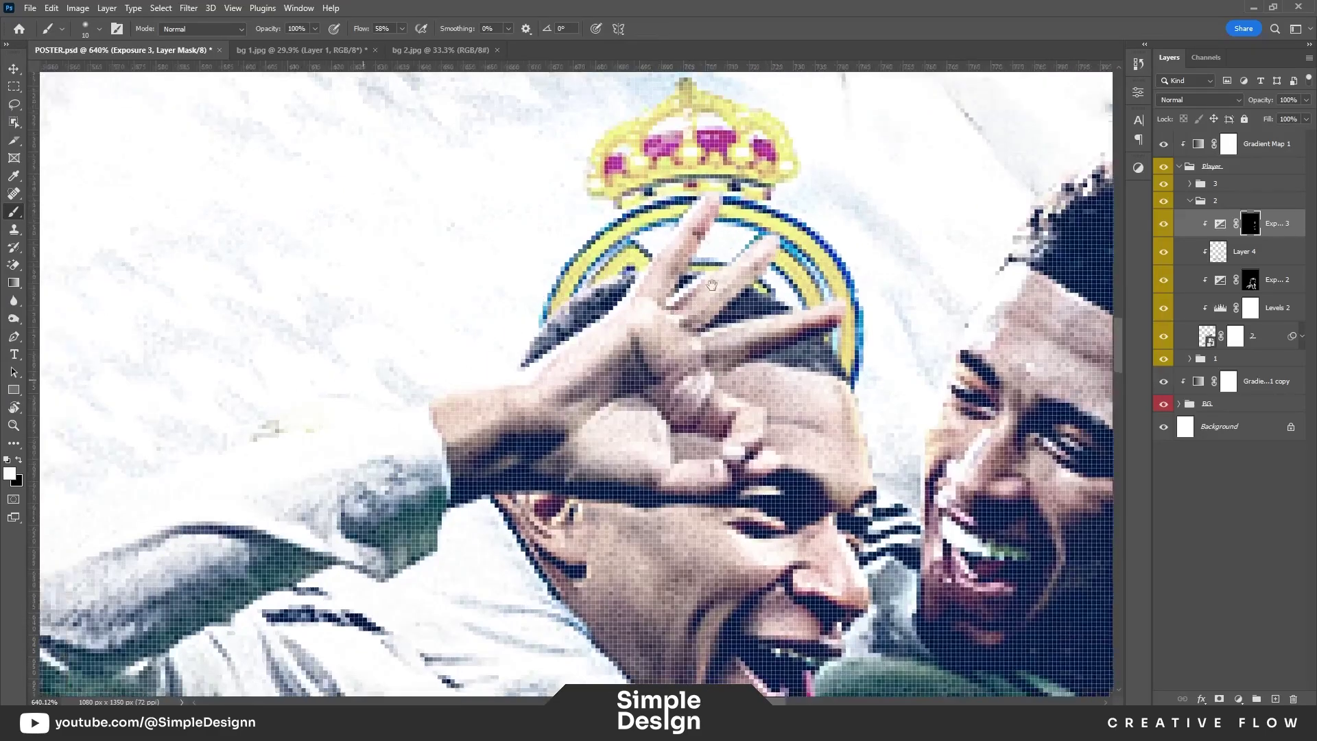
scroll(899, 227, up, 5)
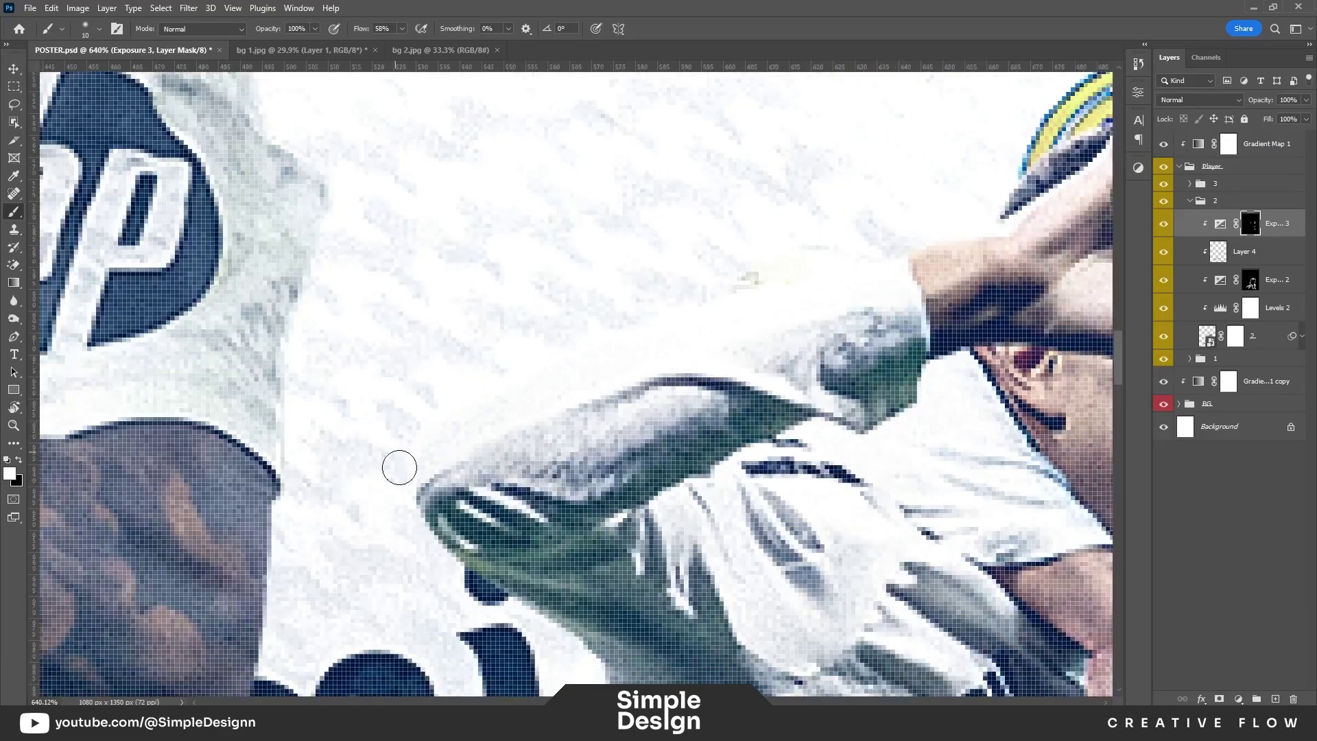
Step: Continue revealing the exposure along the arm, sleeve and number 9 shorts edges
drag(399, 468, 564, 176)
scroll(590, 397, down, 5)
scroll(645, 329, up, 3)
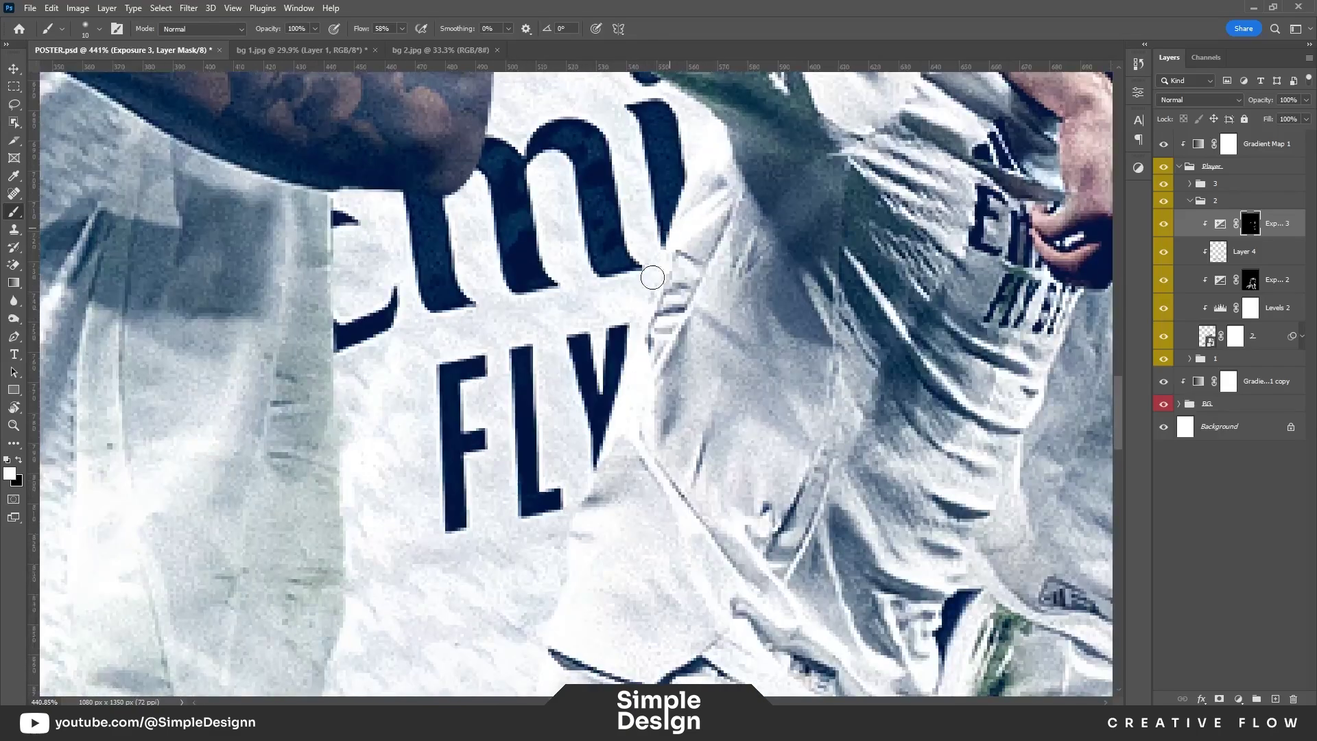
scroll(663, 313, up, 1)
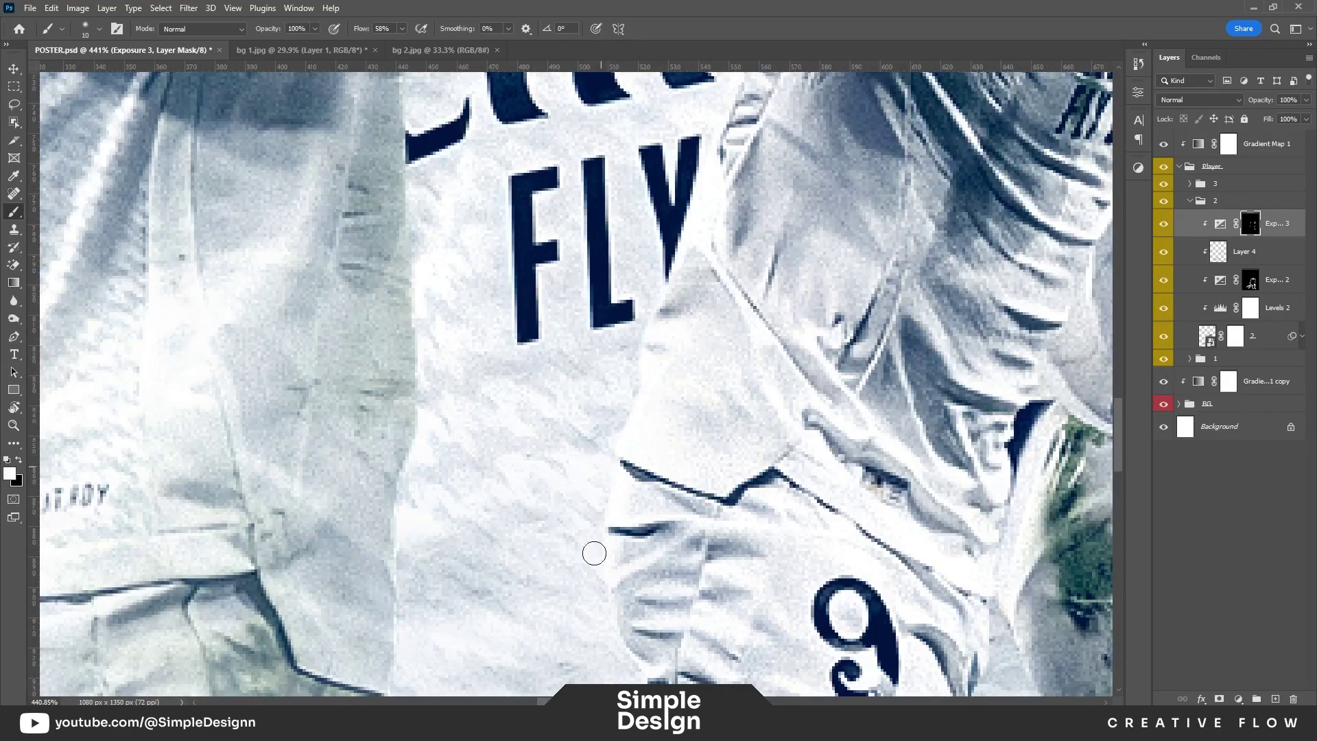
drag(620, 641, 640, 337)
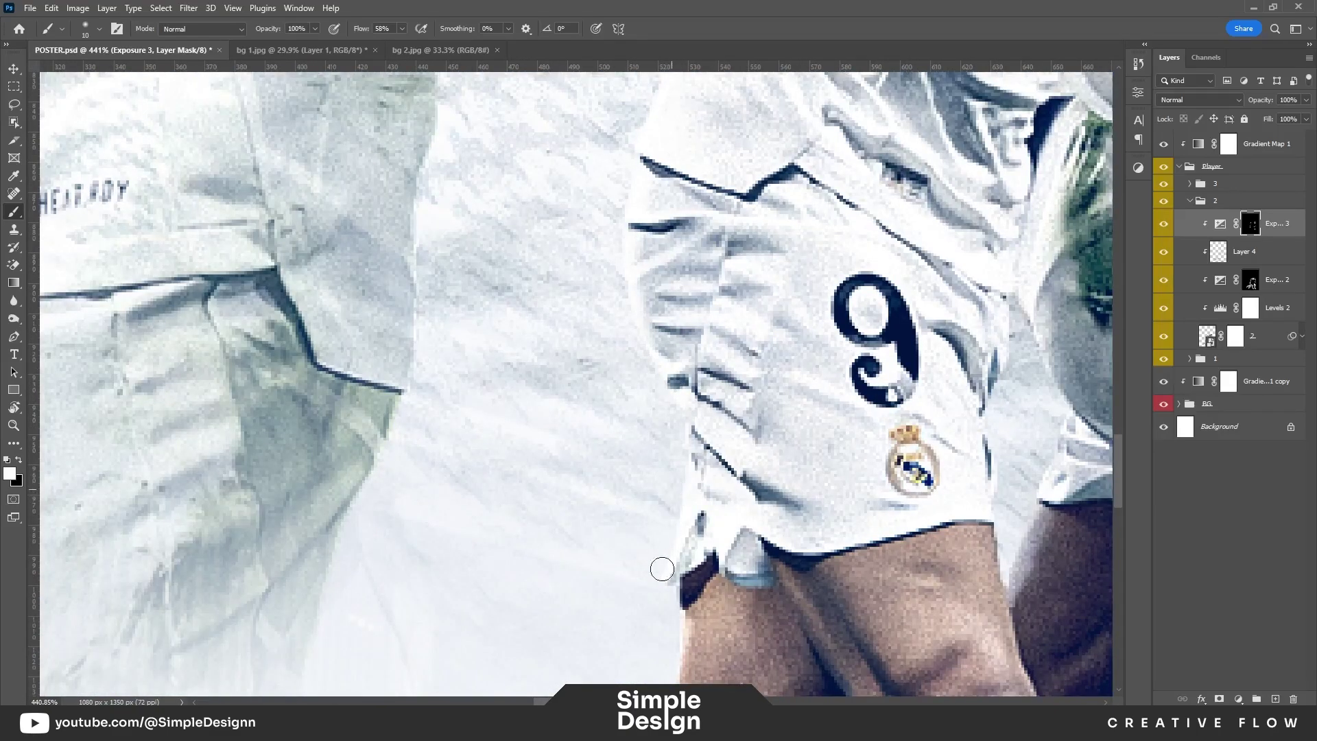
scroll(662, 569, down, 5)
scroll(759, 245, up, 5)
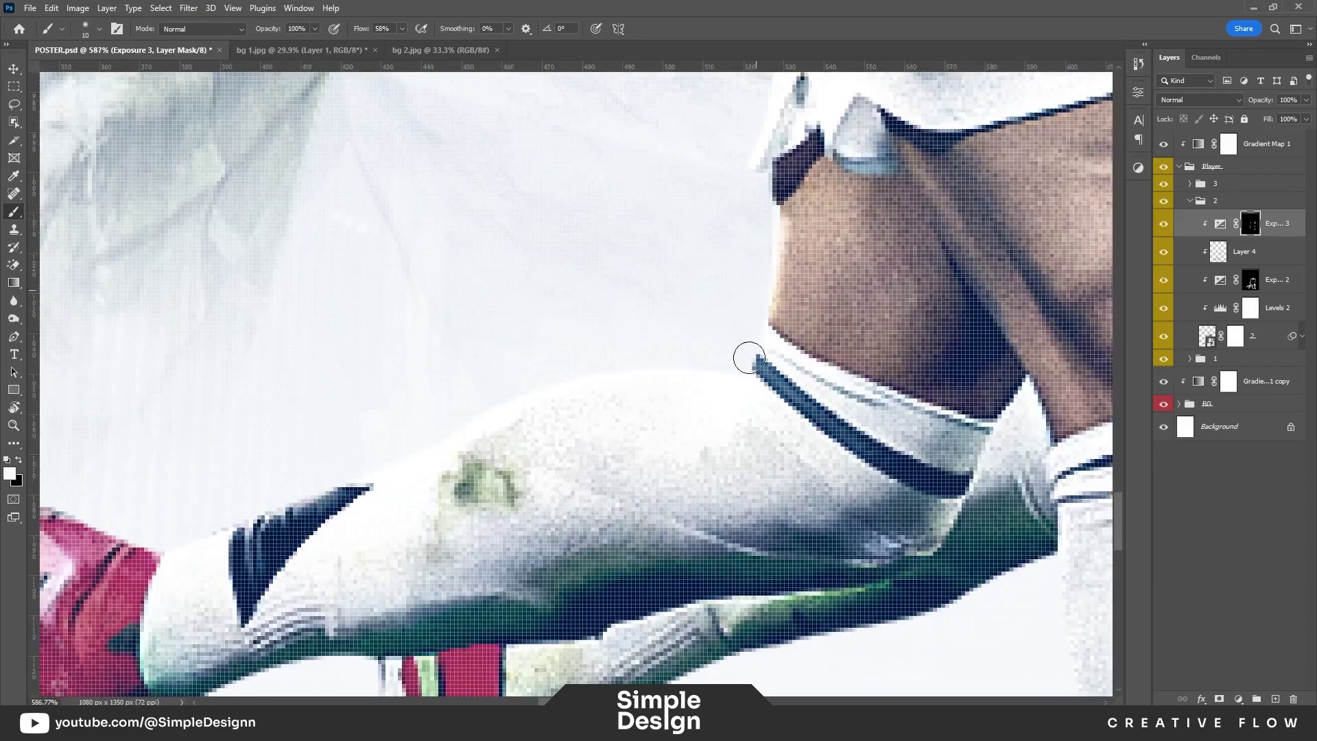
scroll(518, 361, down, 5)
scroll(433, 358, up, 5)
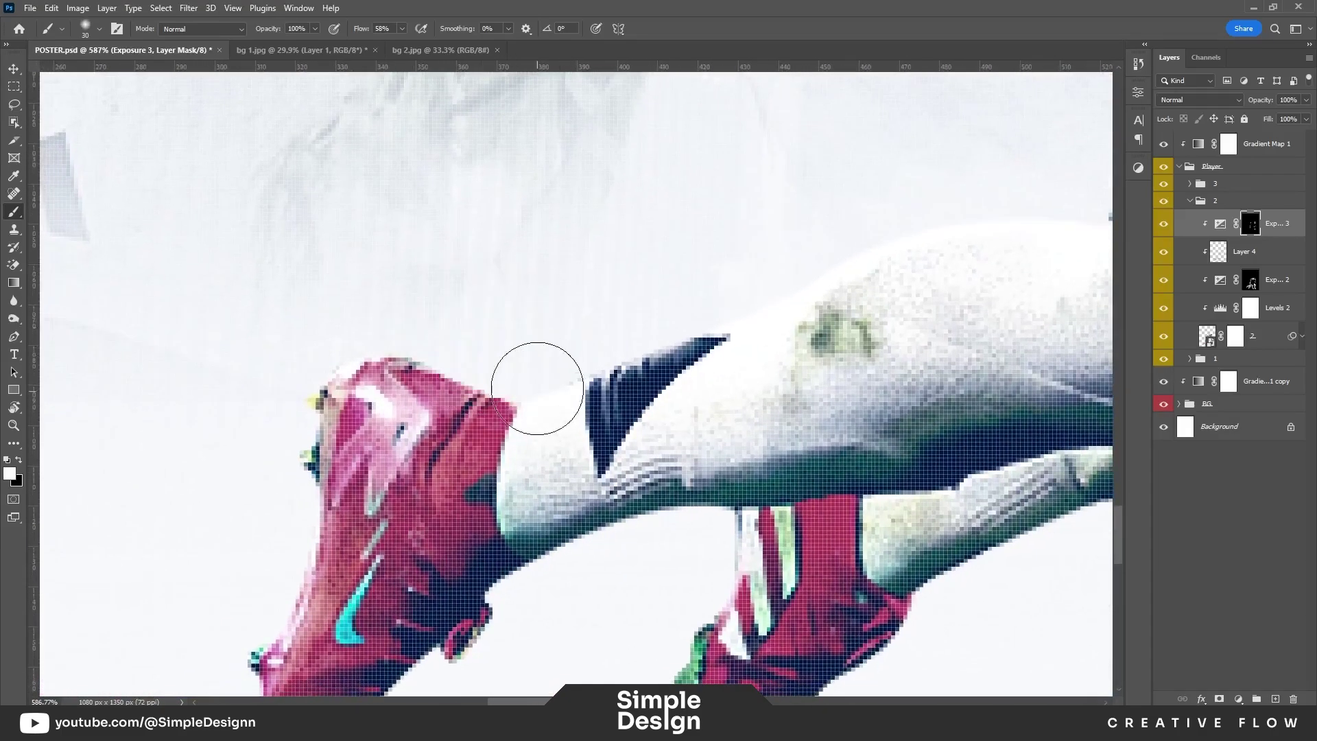
scroll(661, 454, down, 5)
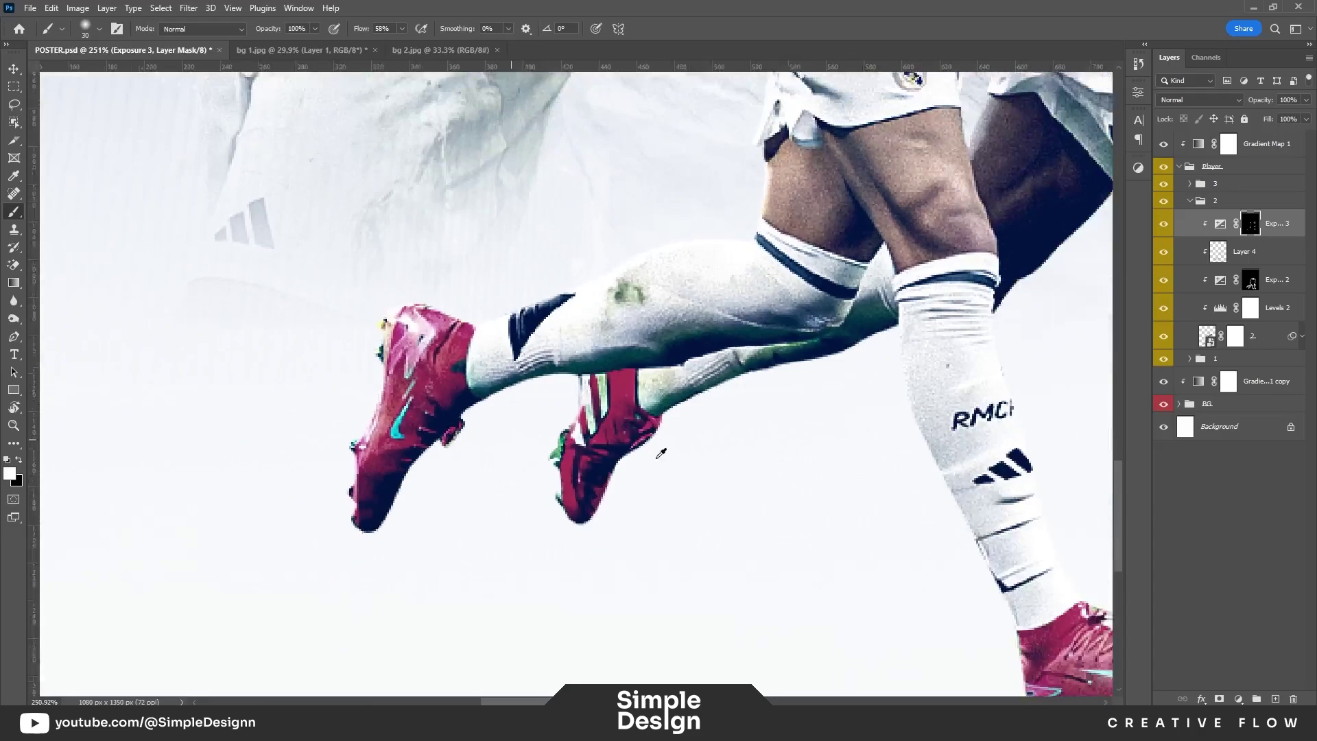
scroll(660, 454, down, 1)
scroll(892, 481, down, 2)
scroll(892, 481, right, 3)
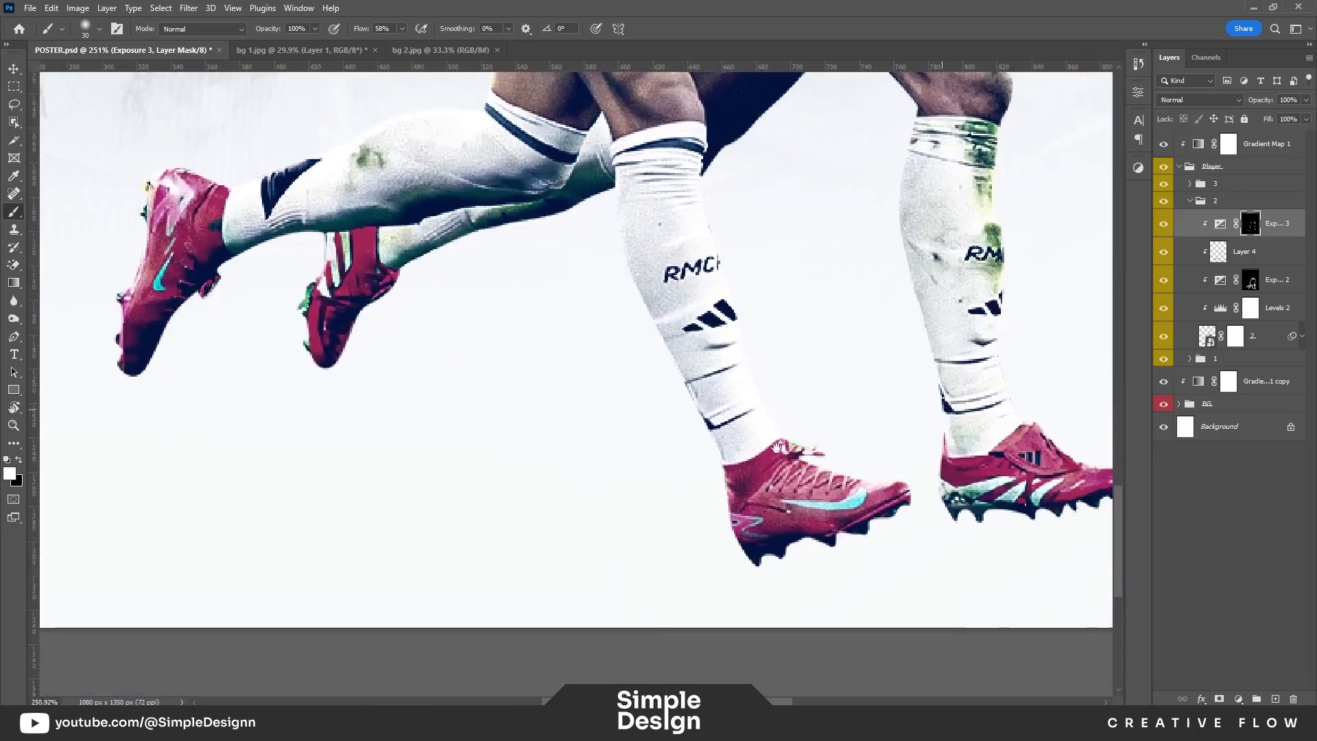
scroll(864, 501, right, 3)
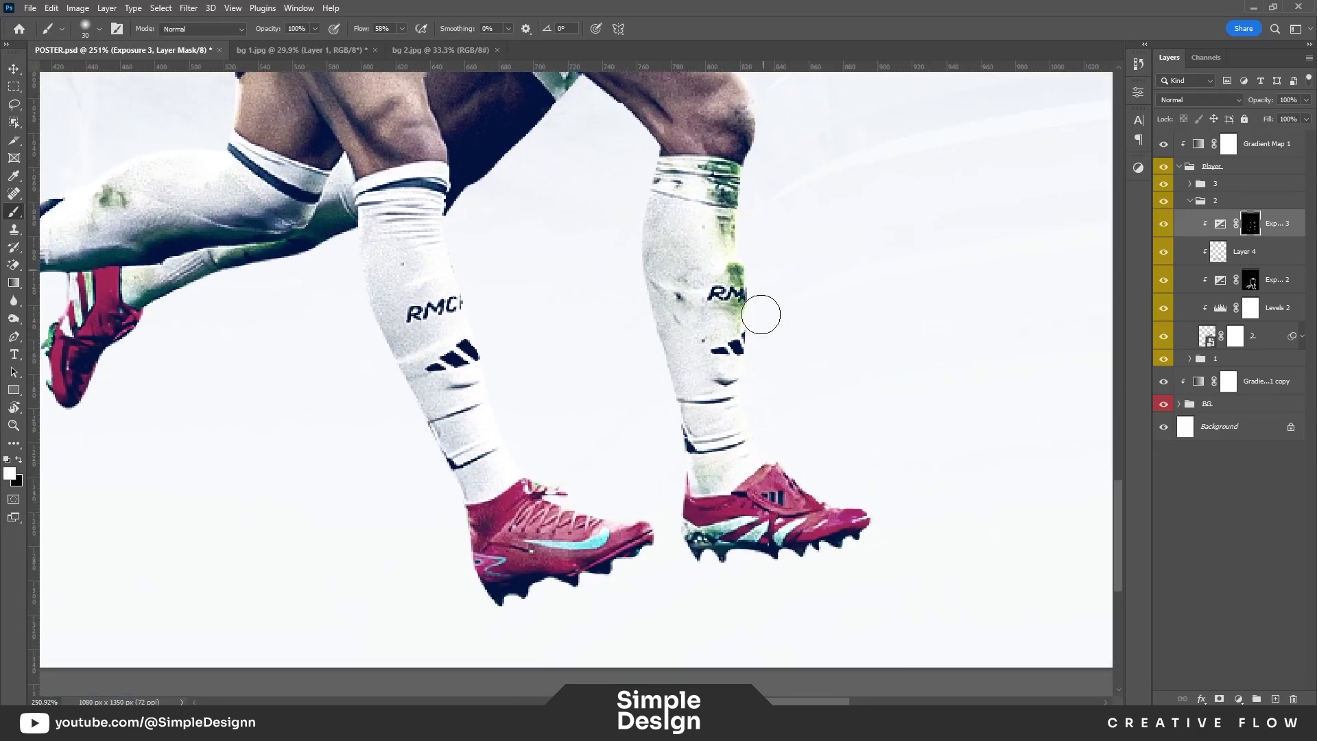
scroll(762, 314, down, 2)
scroll(803, 220, up, 2)
scroll(579, 299, down, 4)
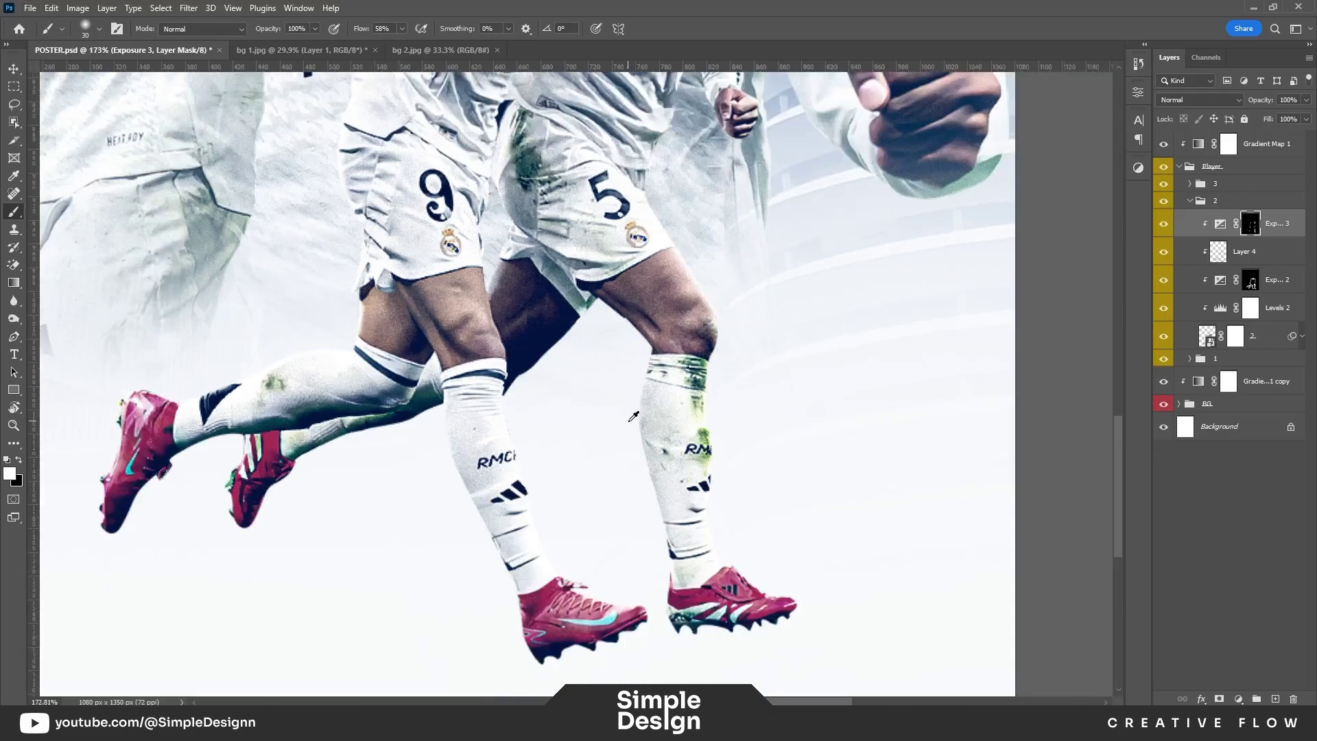
scroll(957, 371, down, 4)
Step: Show Exposure 3 again, collapse group 2, deselect layers, then reopen group 2
click(1165, 224)
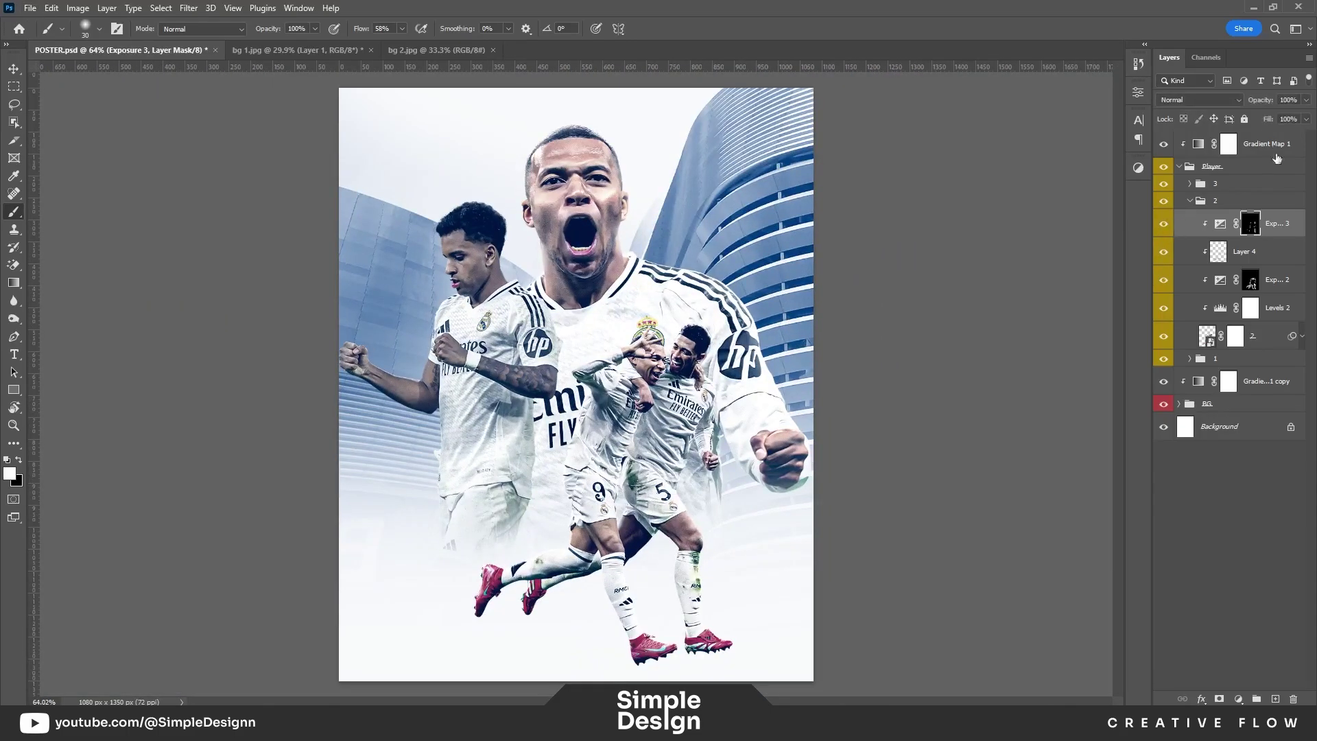
click(1191, 201)
click(1233, 413)
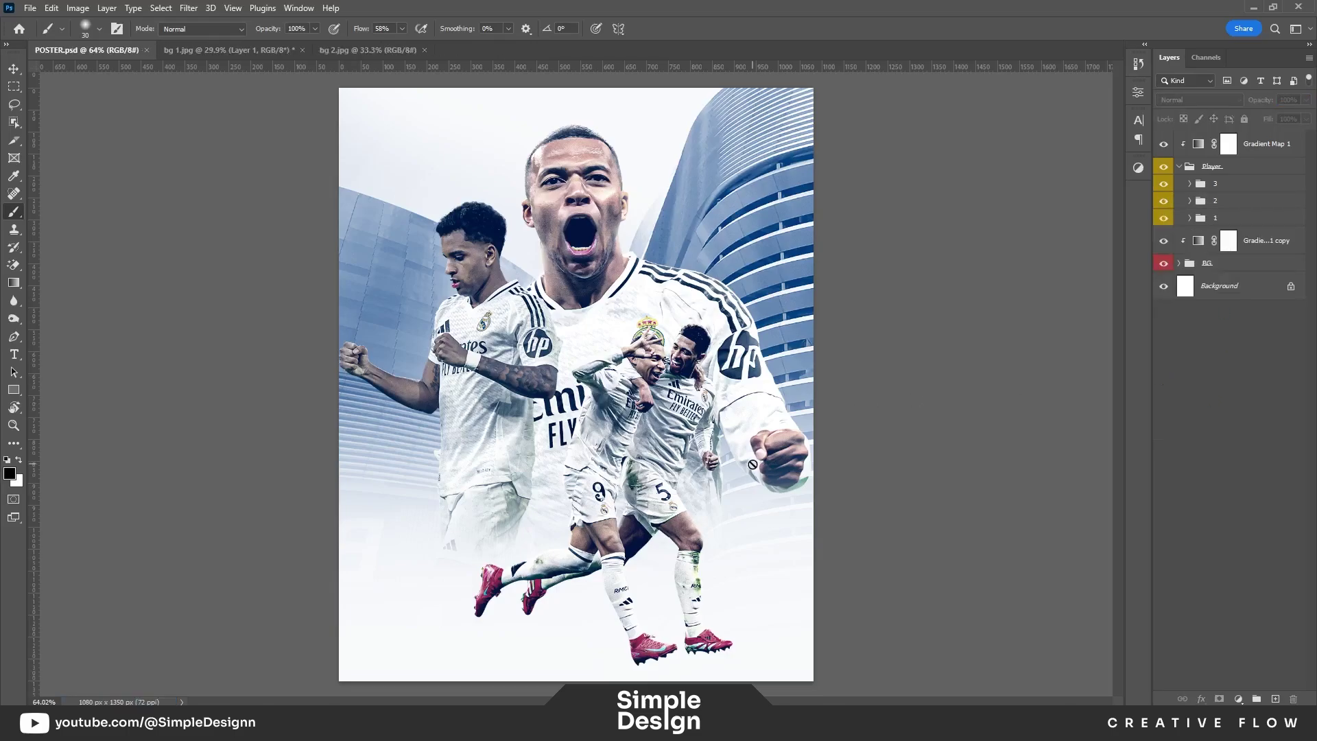
scroll(665, 549, up, 5)
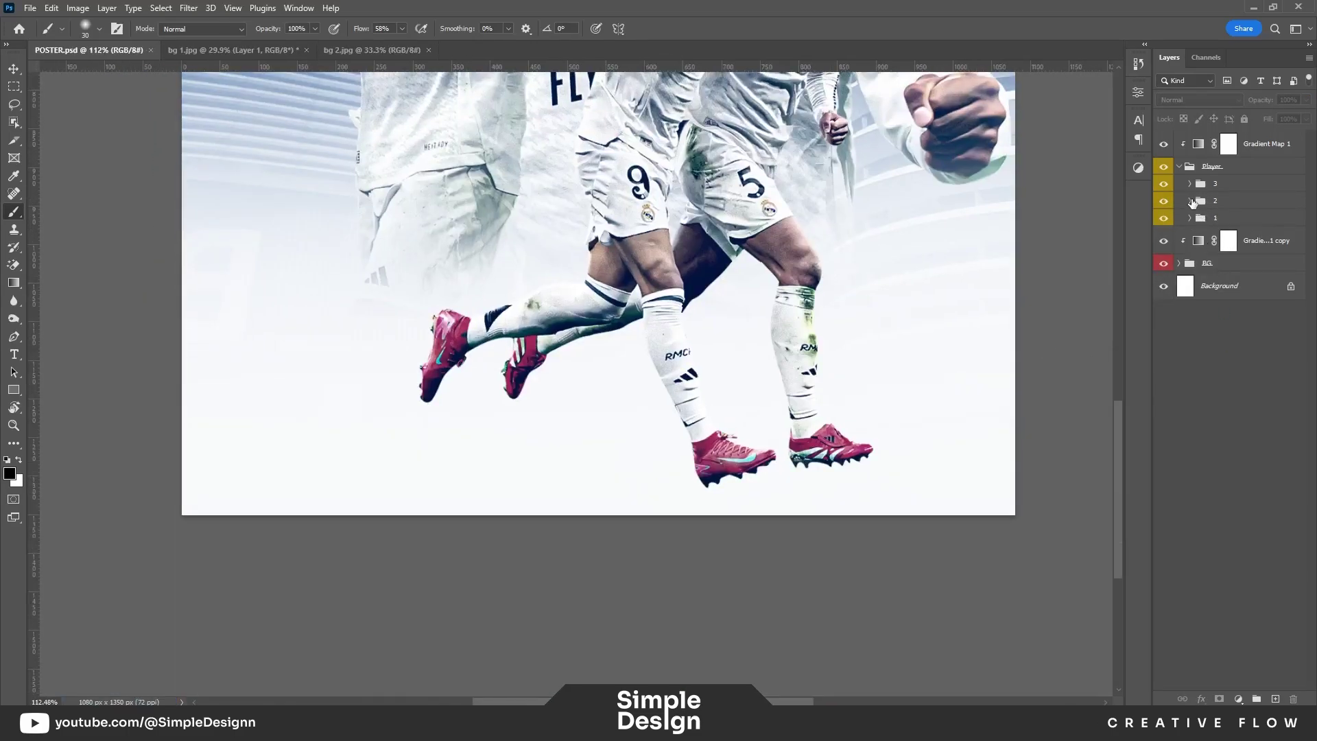
click(1191, 201)
Step: Move Layer 5 beneath the player cut-out and choose a grey shadow colour
click(1232, 223)
mouse_move(1232, 364)
mouse_down()
mouse_move(1249, 372)
mouse_move(1170, 363)
mouse_up()
right_click(918, 430)
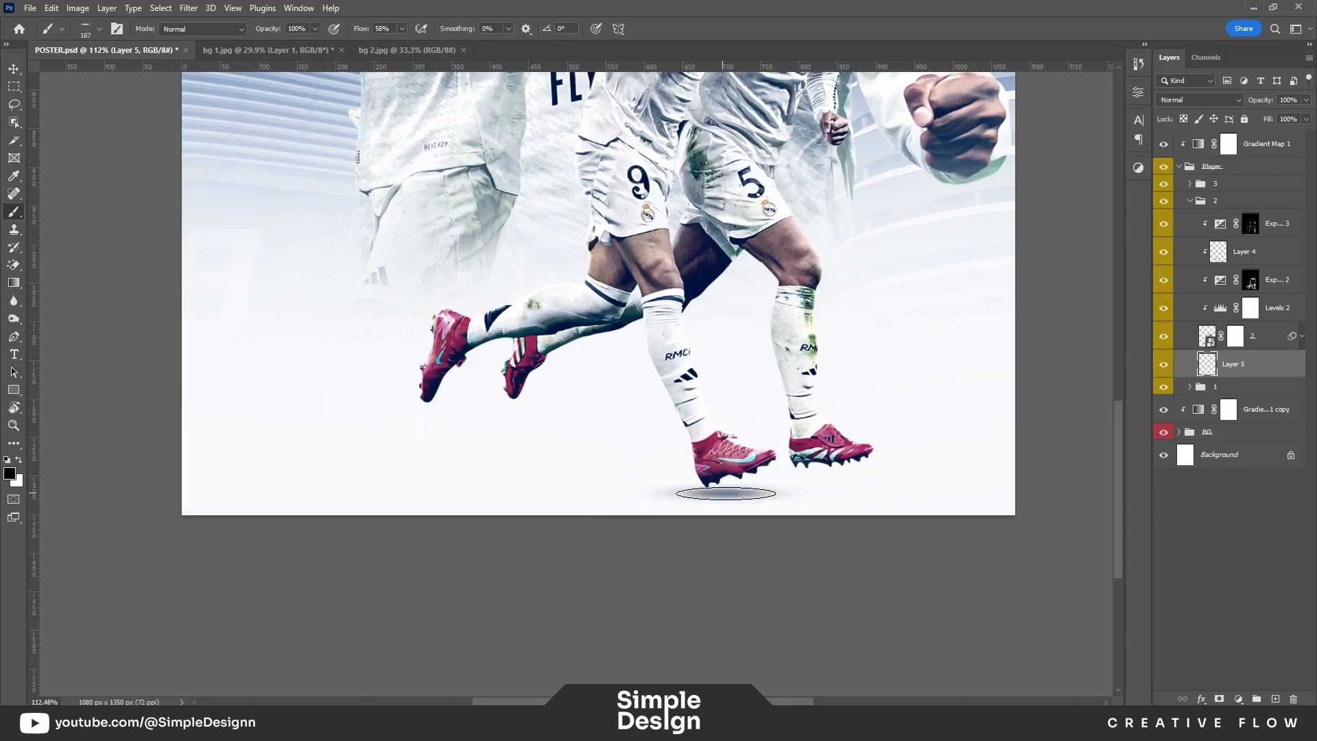
scroll(721, 491, up, 2)
scroll(836, 509, down, 3)
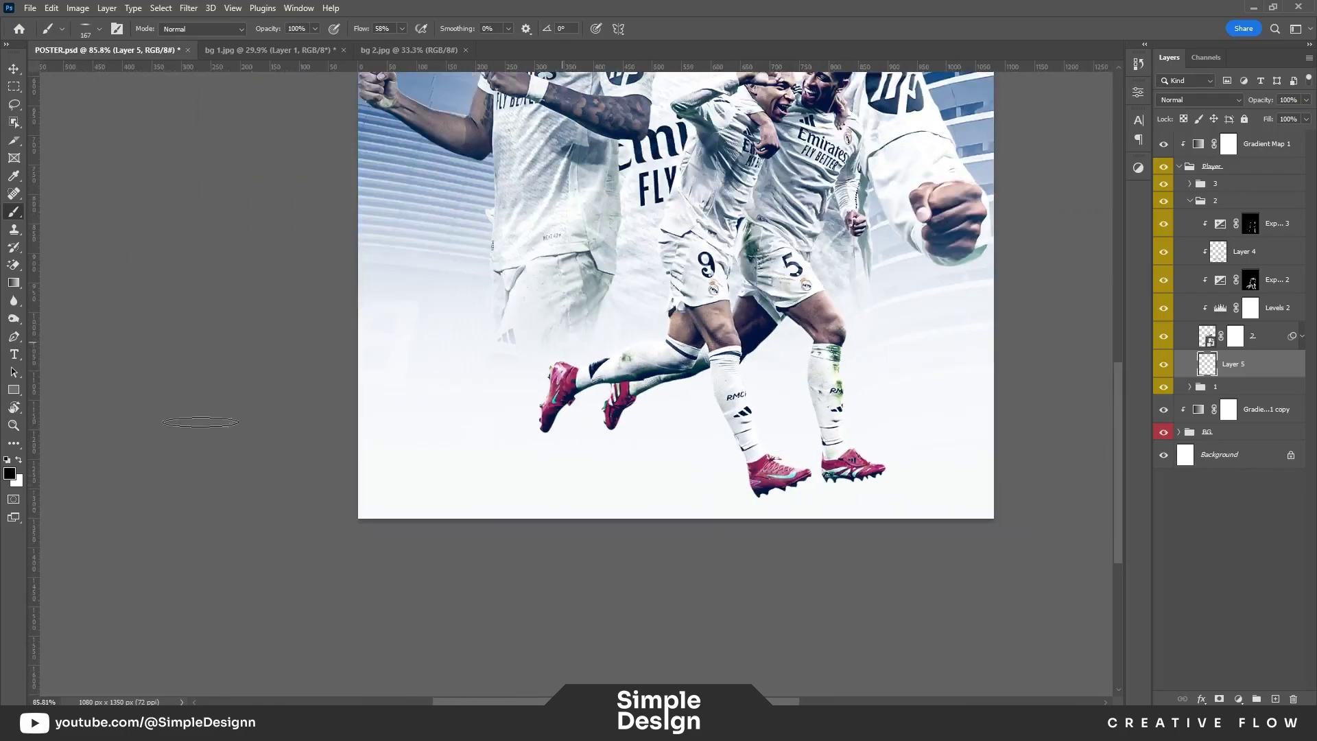
click(9, 474)
click(1117, 456)
Step: Set up a soft brush at 25 for painting the boot shadows
scroll(769, 508, up, 2)
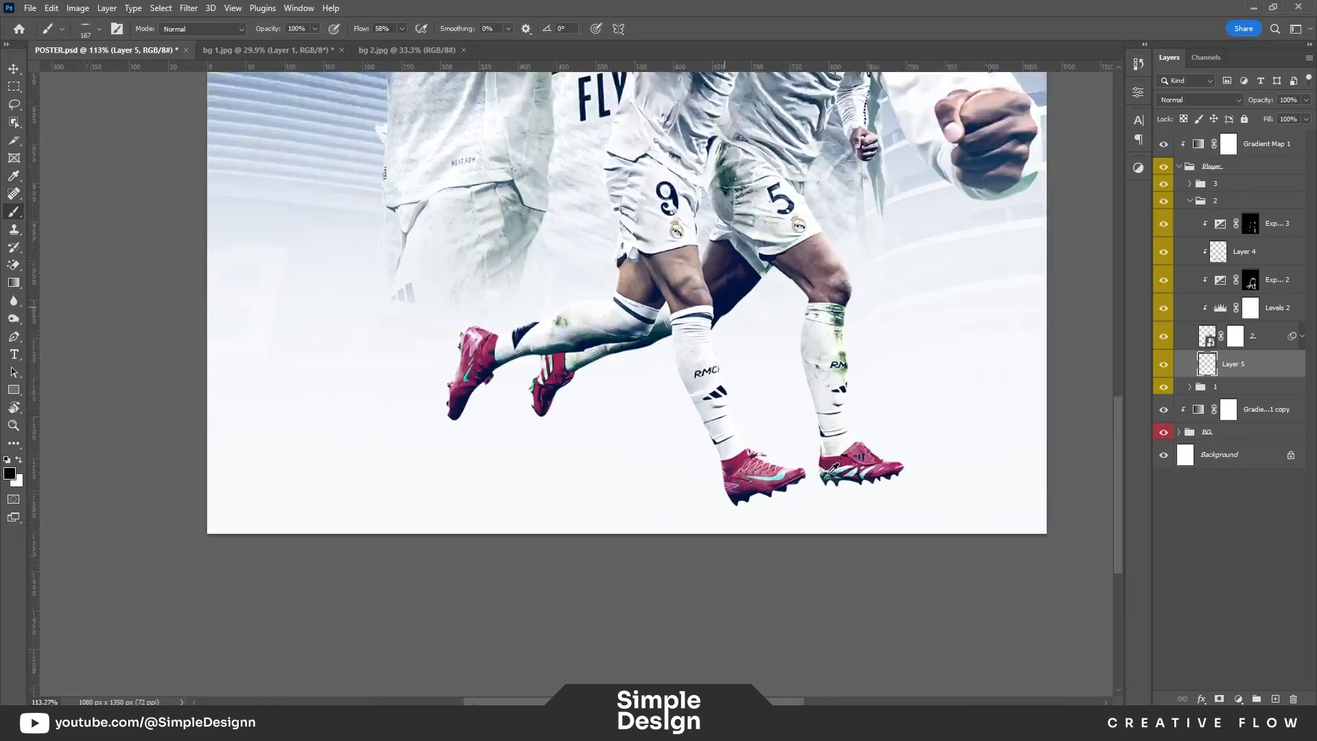
scroll(741, 511, up, 2)
scroll(721, 511, up, 2)
scroll(714, 511, up, 2)
key(ctrl+z)
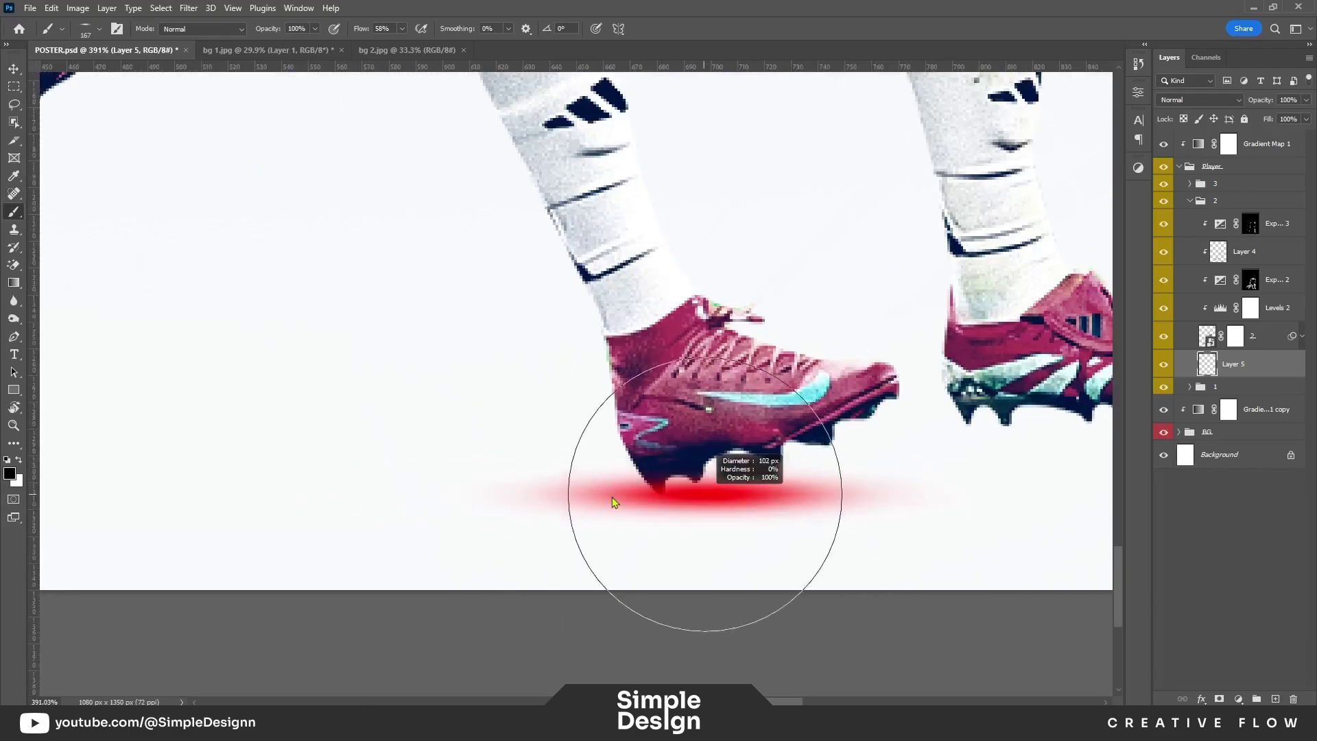
text(25)
Step: Paint soft grey shadows under the left and right front boots
drag(597, 499, 755, 499)
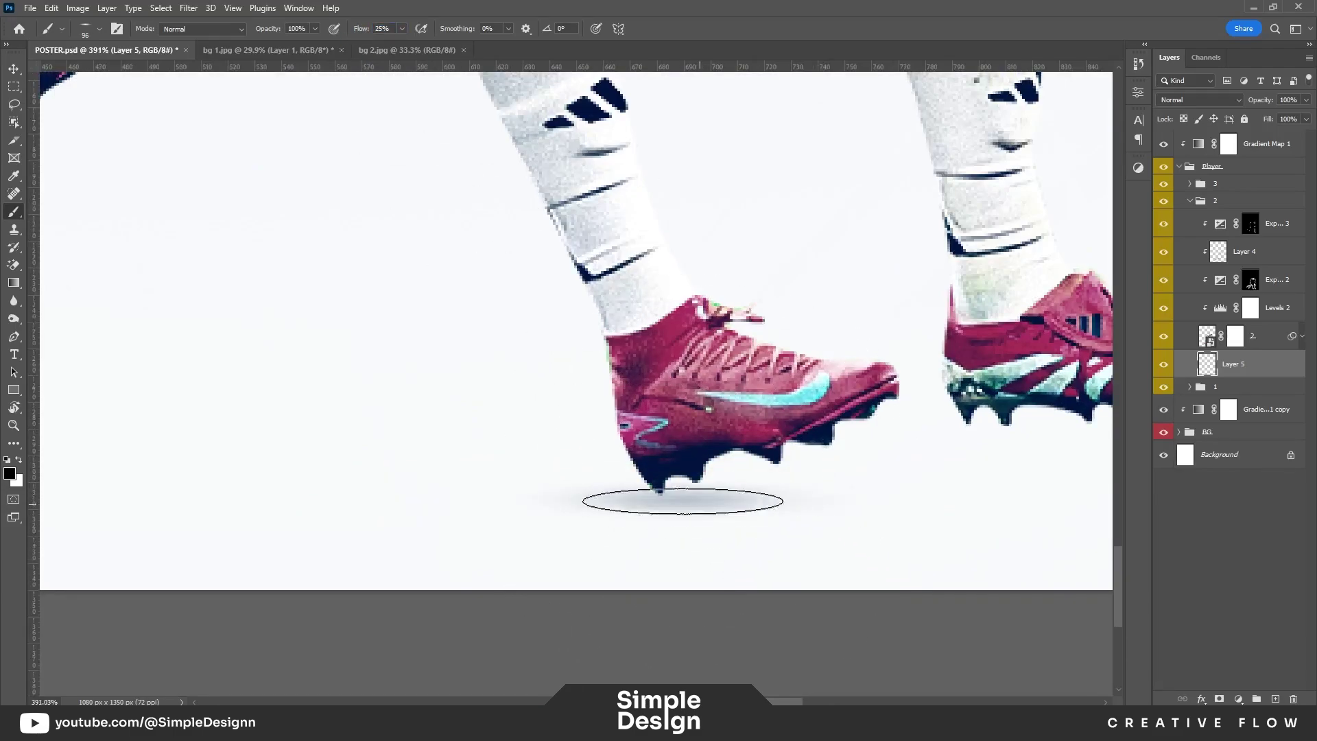
scroll(686, 480, right, 5)
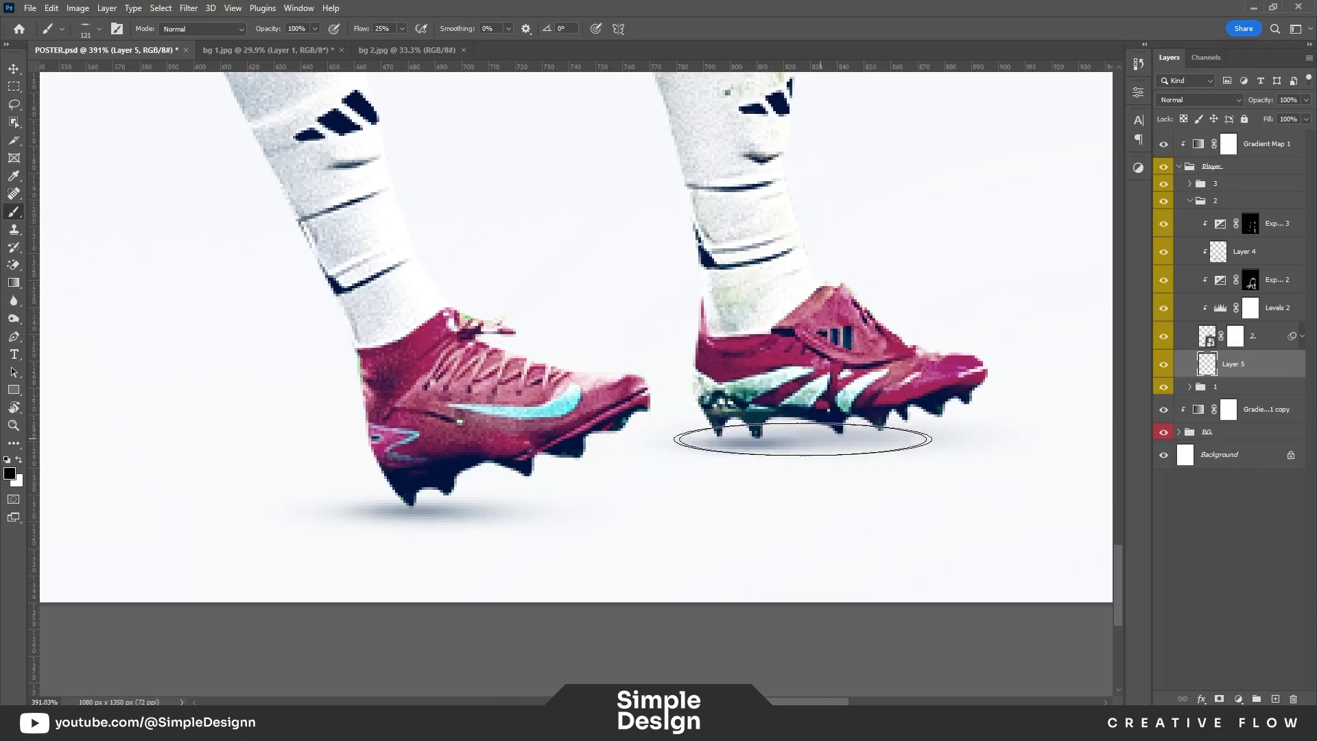
drag(727, 443, 919, 446)
scroll(950, 530, down, 5)
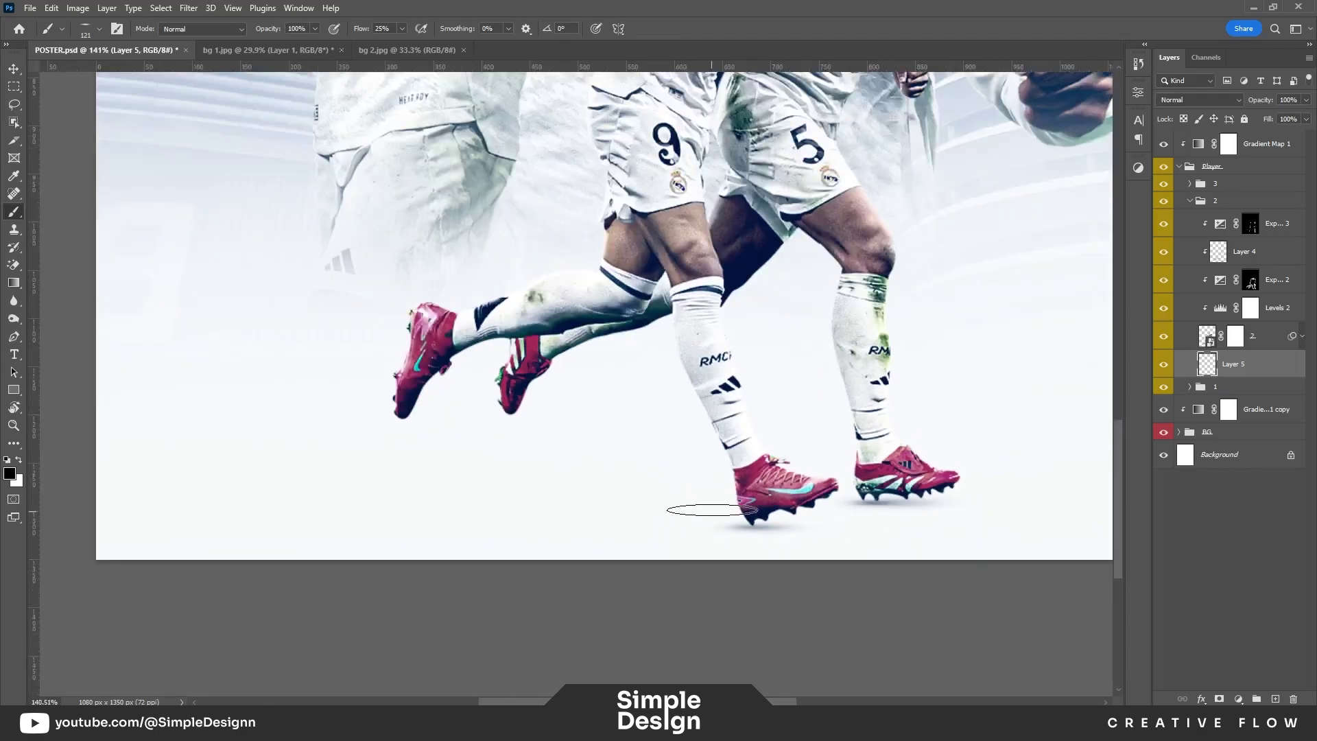
scroll(803, 525, up, 5)
Step: Add new Layer 6 and enlarge the brush to about 3216 px at 4% Flow
click(1276, 699)
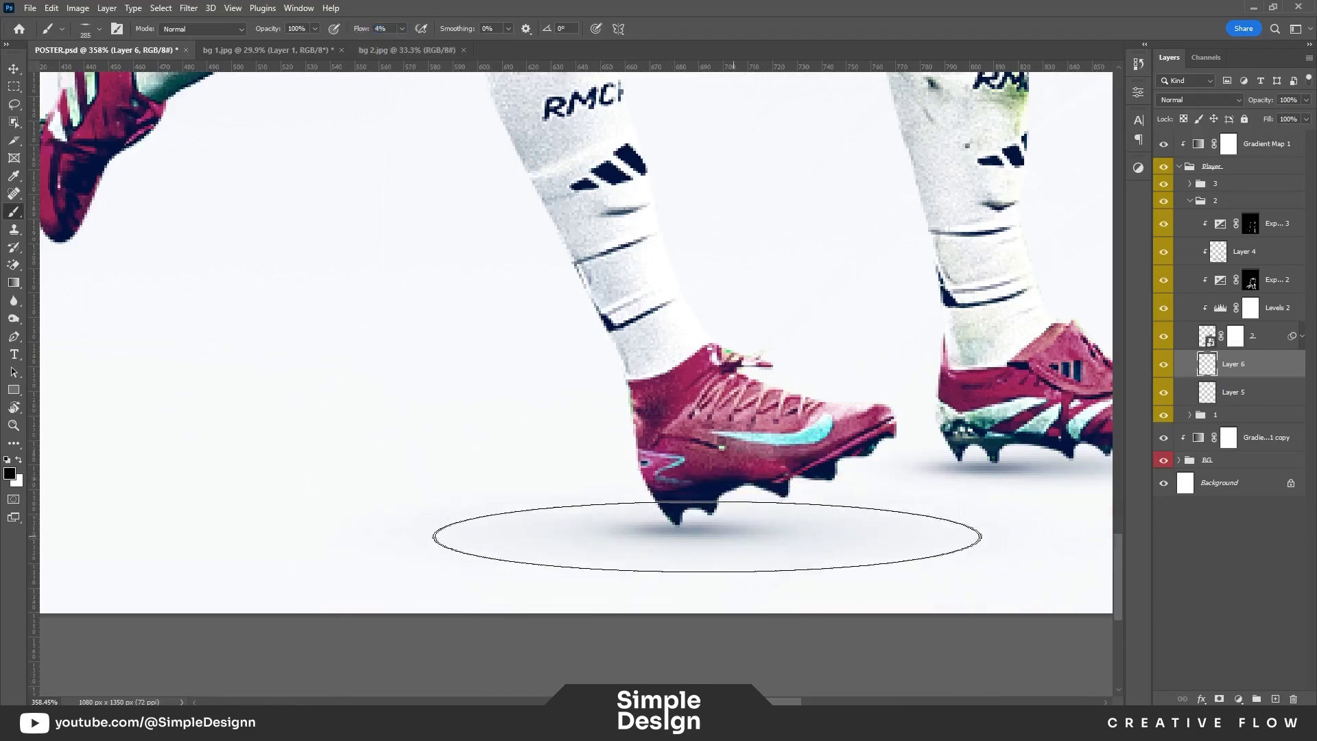
scroll(338, 471, down, 2)
scroll(882, 518, down, 1)
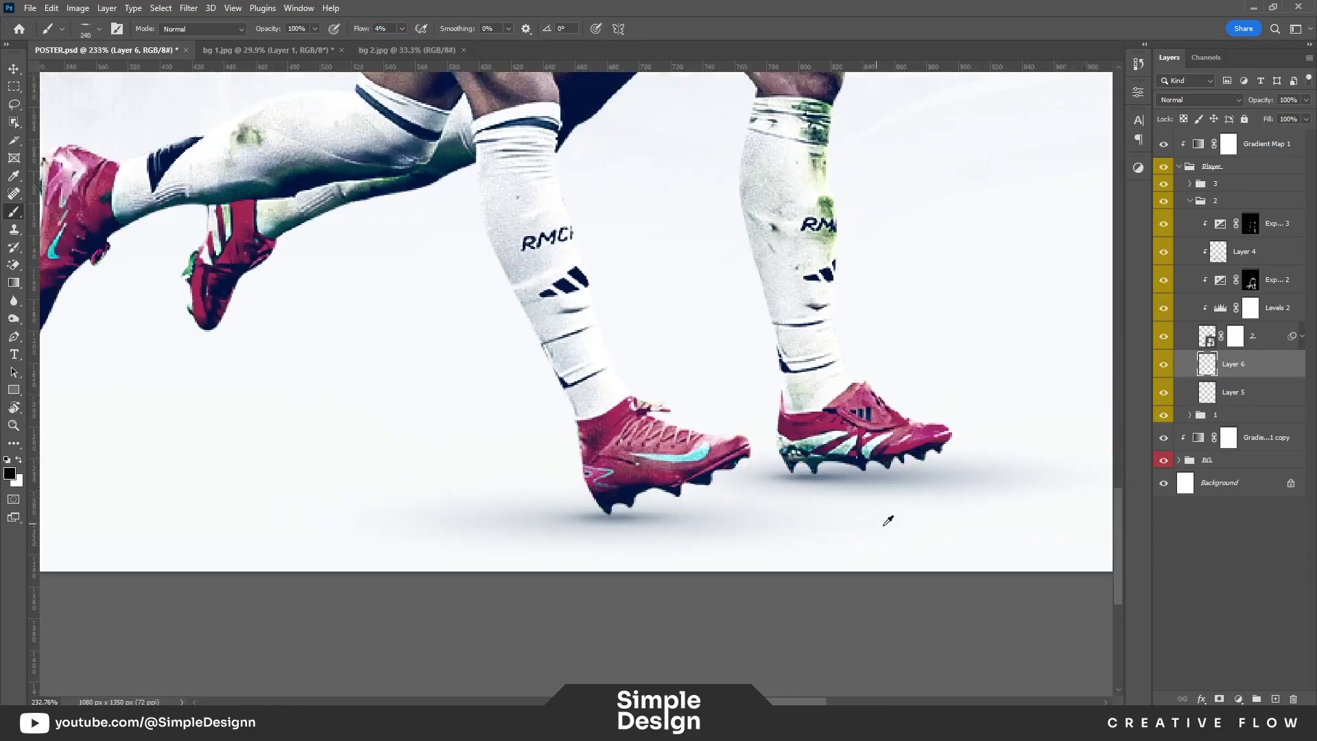
scroll(779, 569, down, 4)
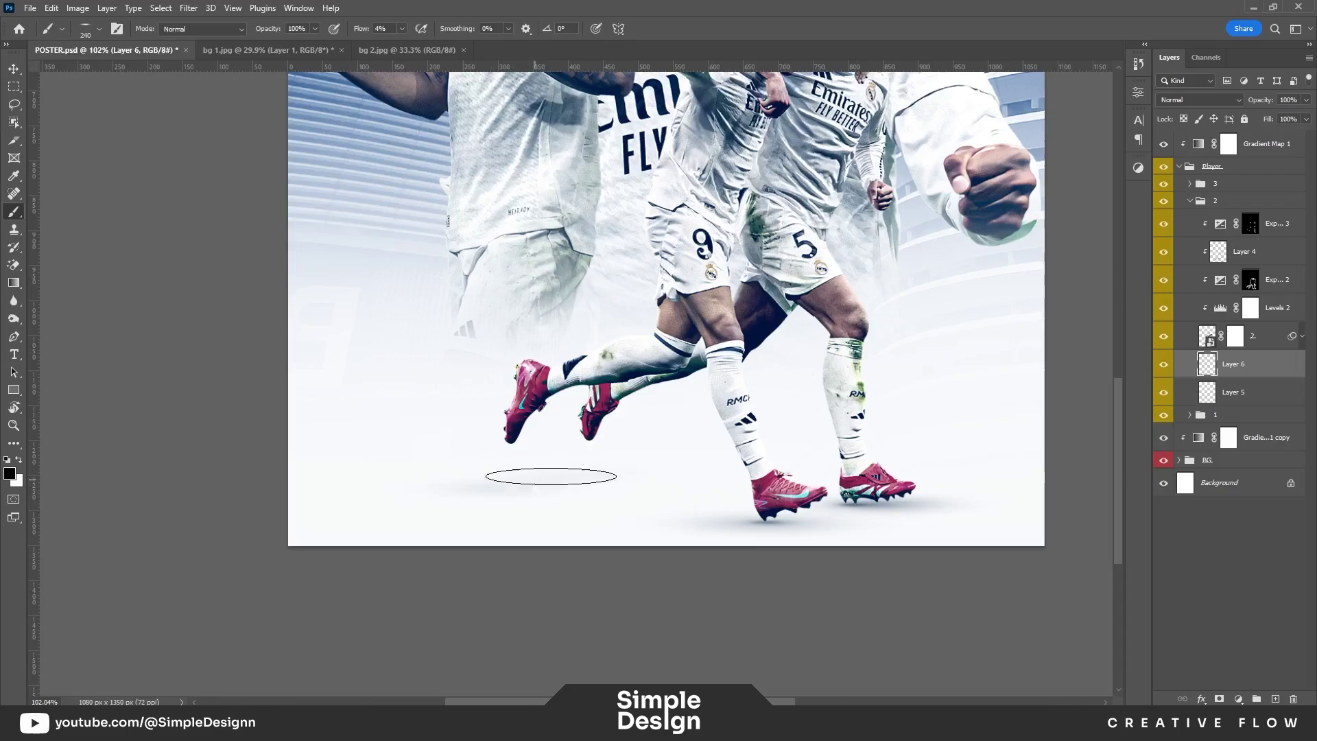
scroll(676, 565, down, 2)
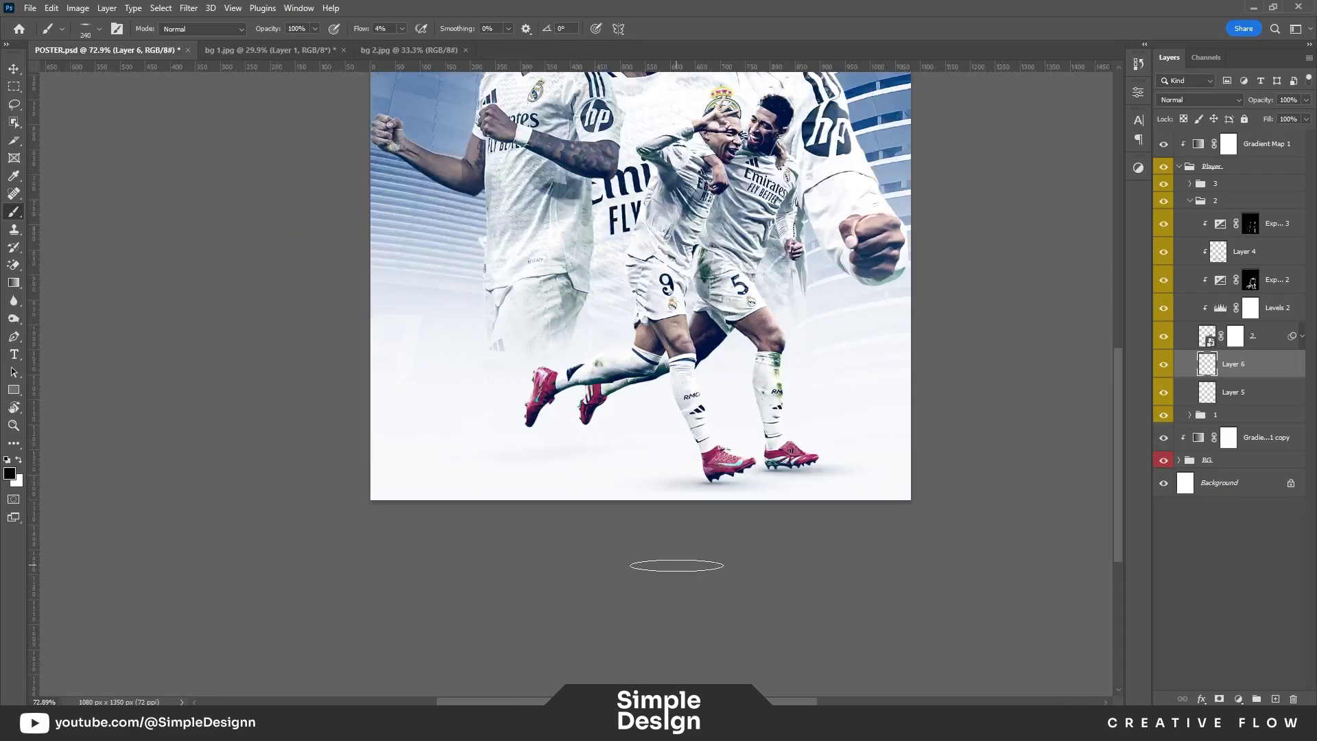
scroll(677, 566, down, 2)
scroll(728, 566, up, 3)
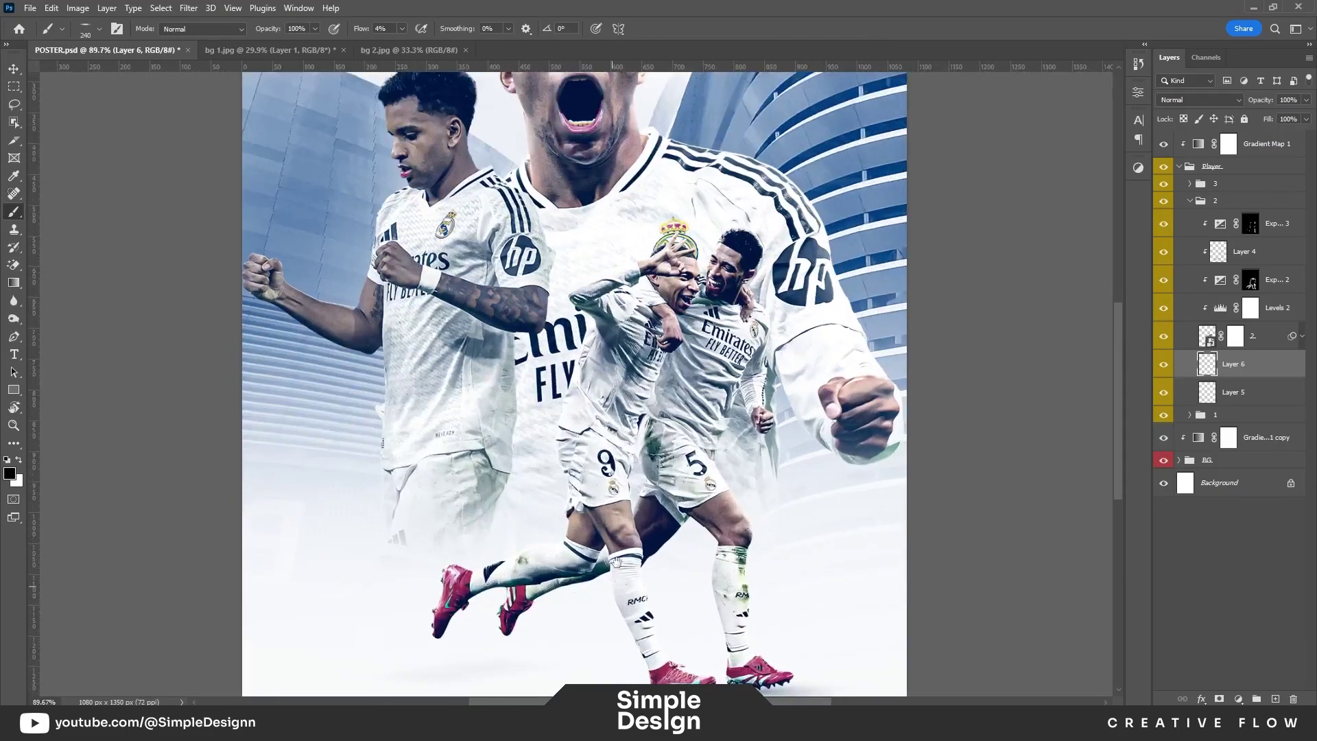
scroll(729, 566, down, 4)
scroll(728, 566, down, 1)
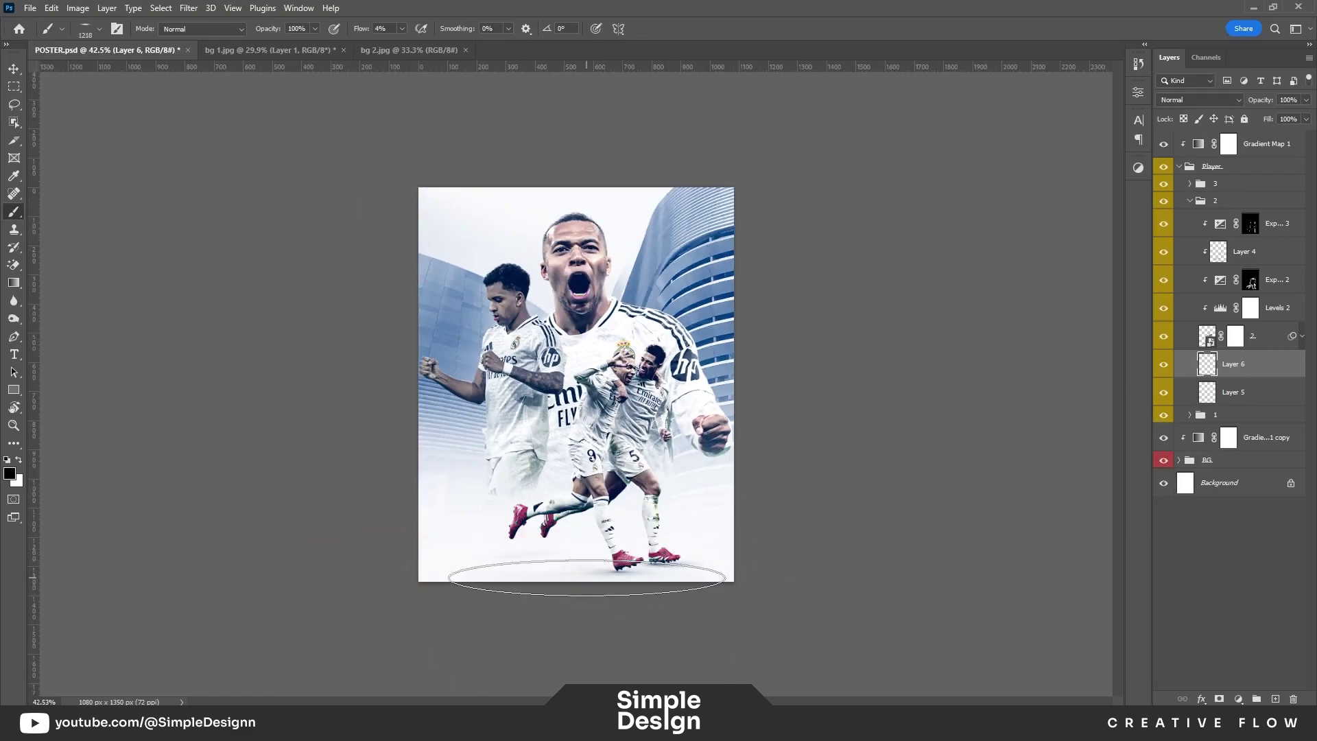
Step: Dab a faint, wide shadow along the poster's bottom edge beneath the players
scroll(533, 594, up, 3)
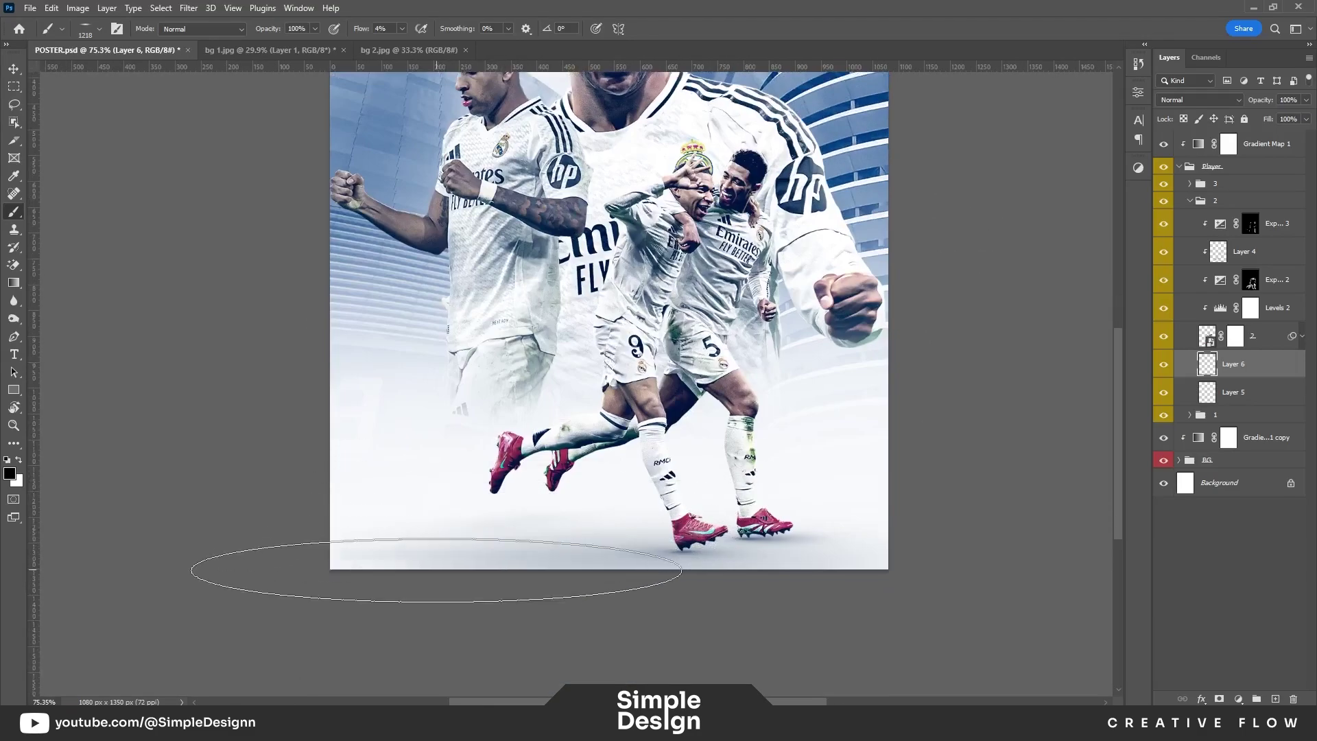
scroll(739, 568, down, 2)
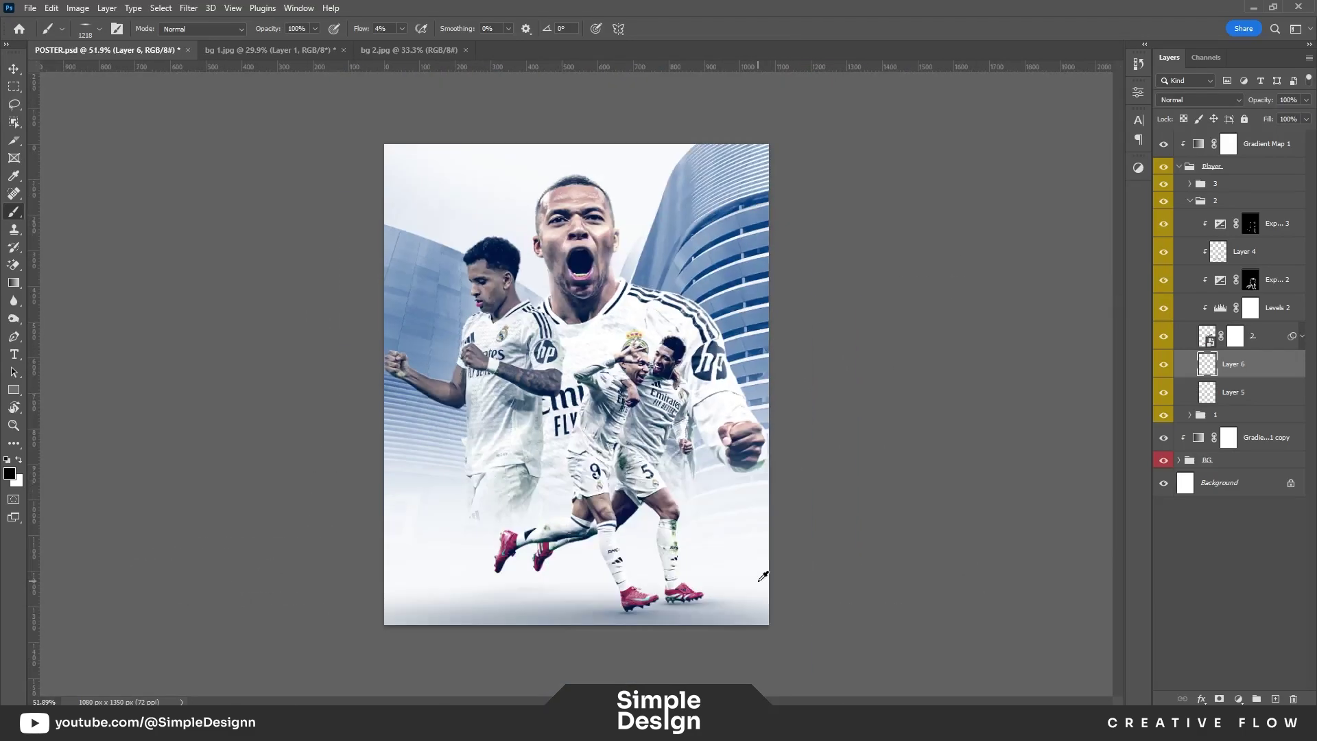
click(1269, 566)
scroll(584, 513, up, 2)
scroll(688, 447, down, 2)
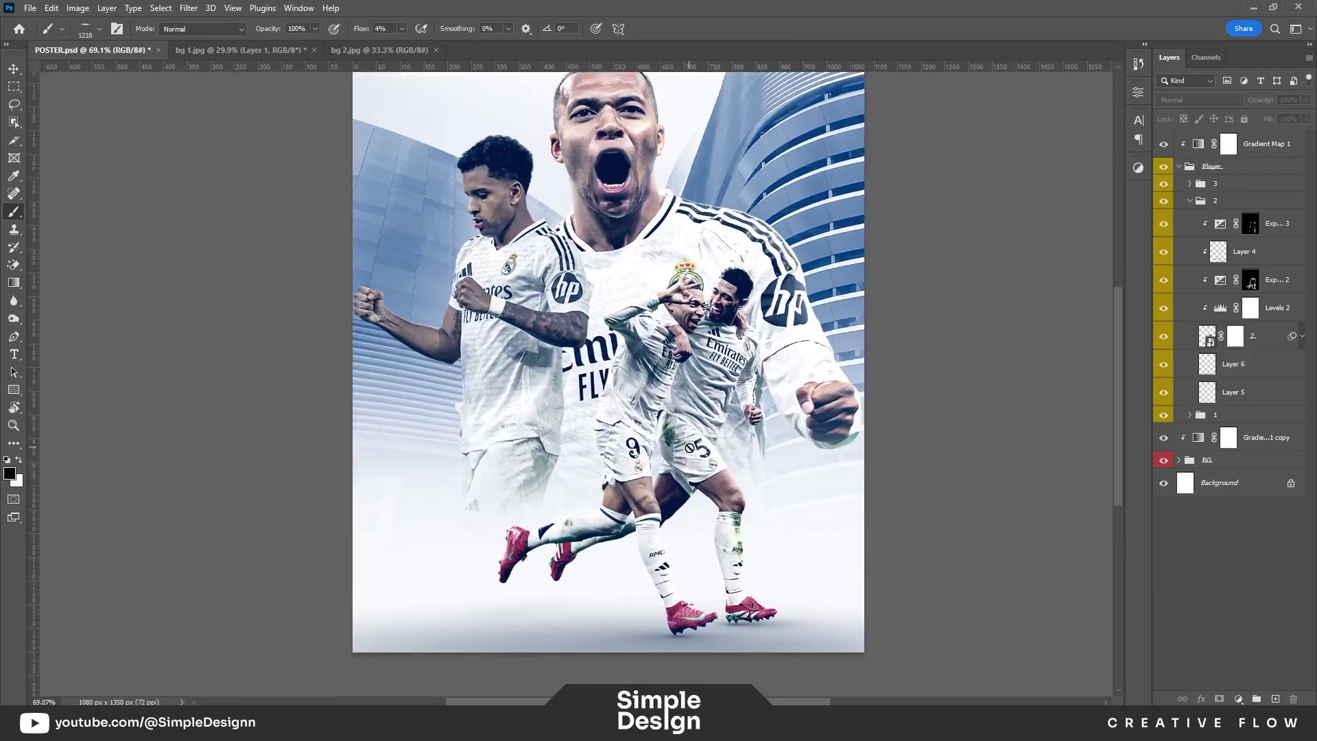
Step: Collapse group 2, select player layer 3 in group 3, and lower its Levels white input to 215
click(1188, 201)
scroll(1007, 485, down, 1)
key(v)
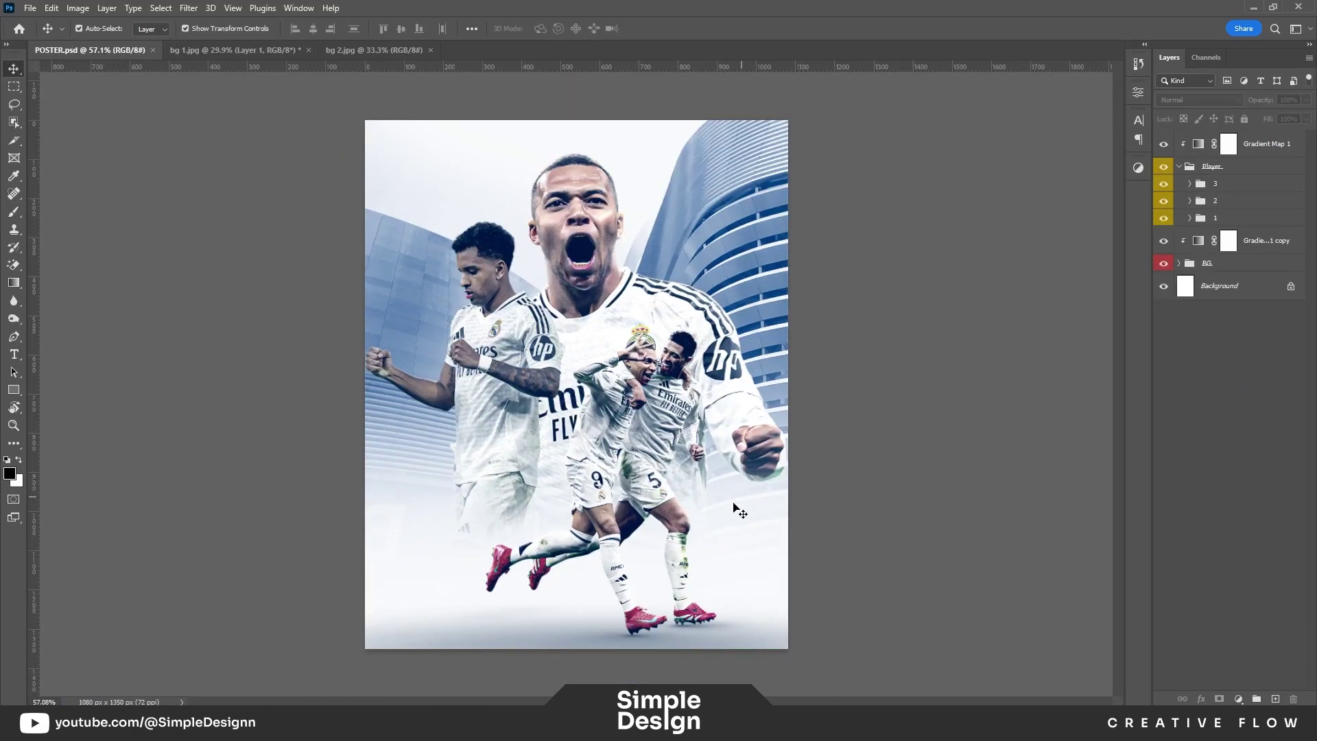
scroll(762, 351, up, 1)
click(1190, 184)
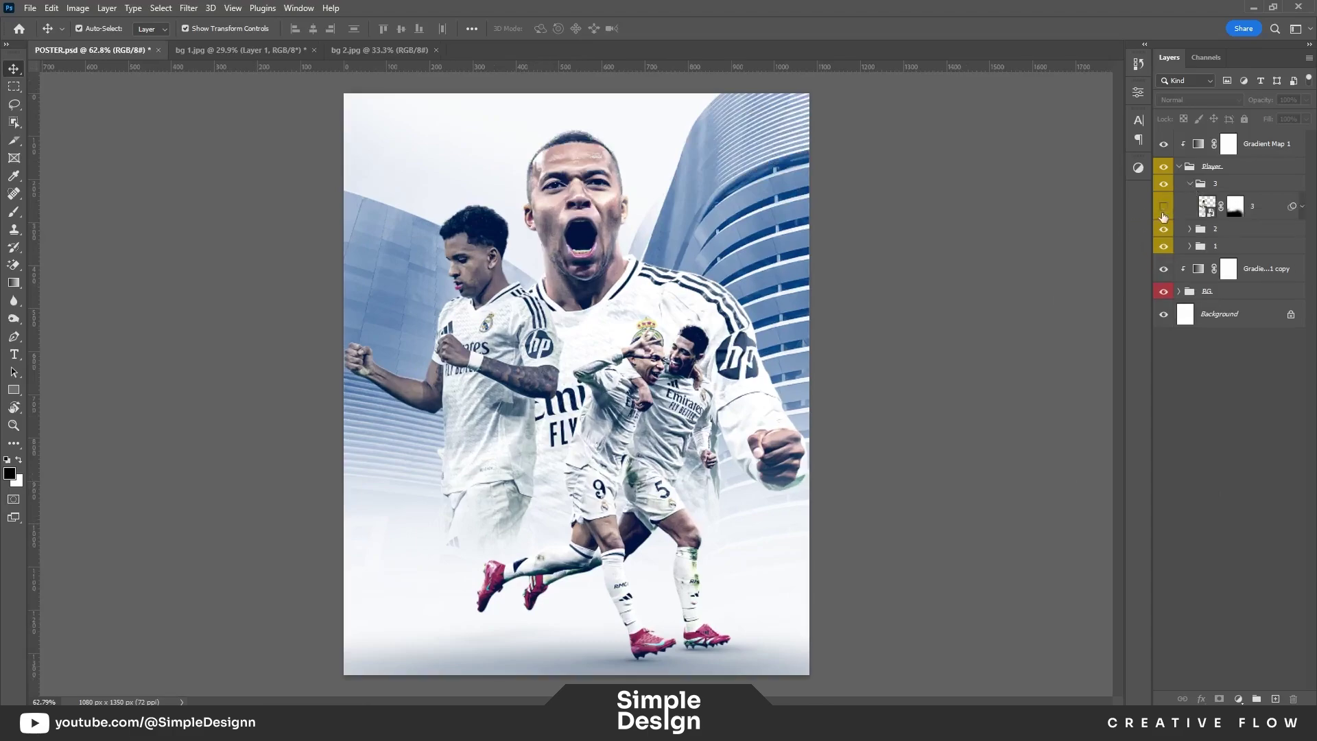
click(1262, 206)
scroll(607, 322, up, 1)
key(ctrl+l)
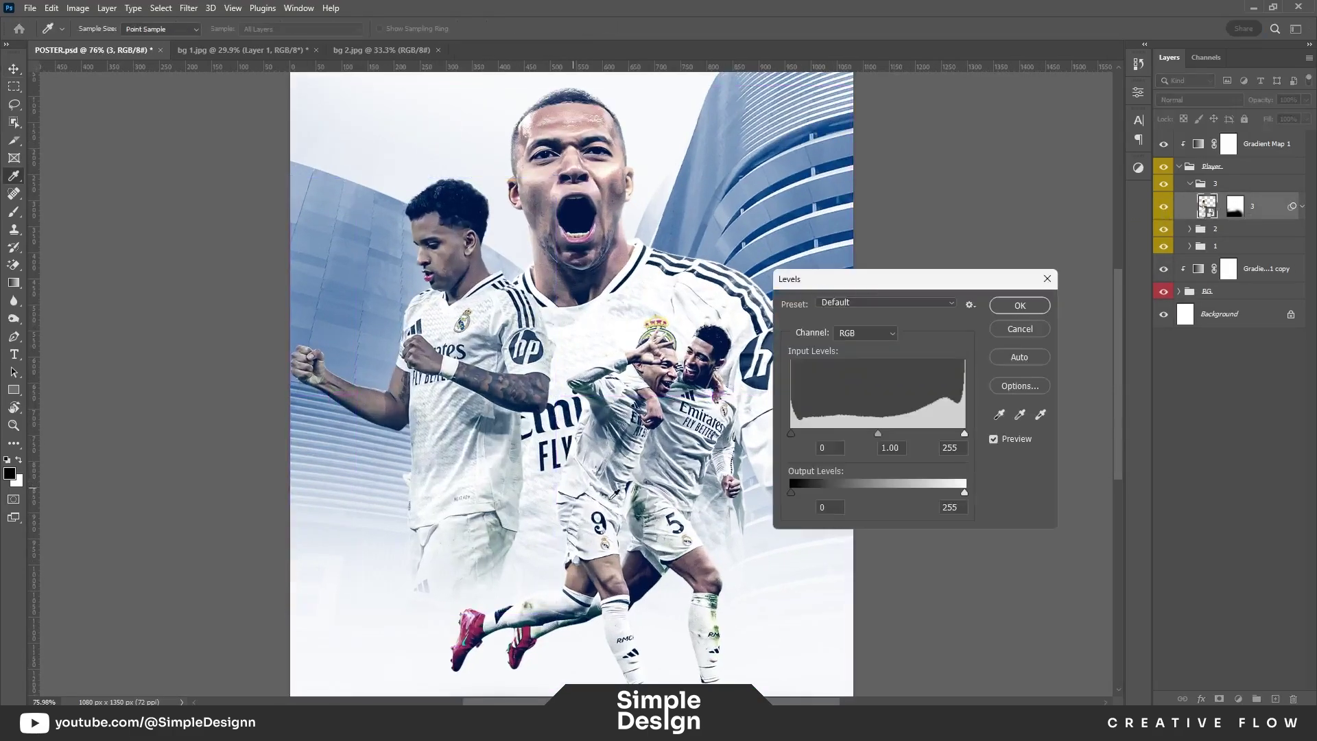
drag(960, 437, 950, 438)
Step: Apply the Levels change and add an Exposure 4 adjustment clipped to layer 3
click(1020, 305)
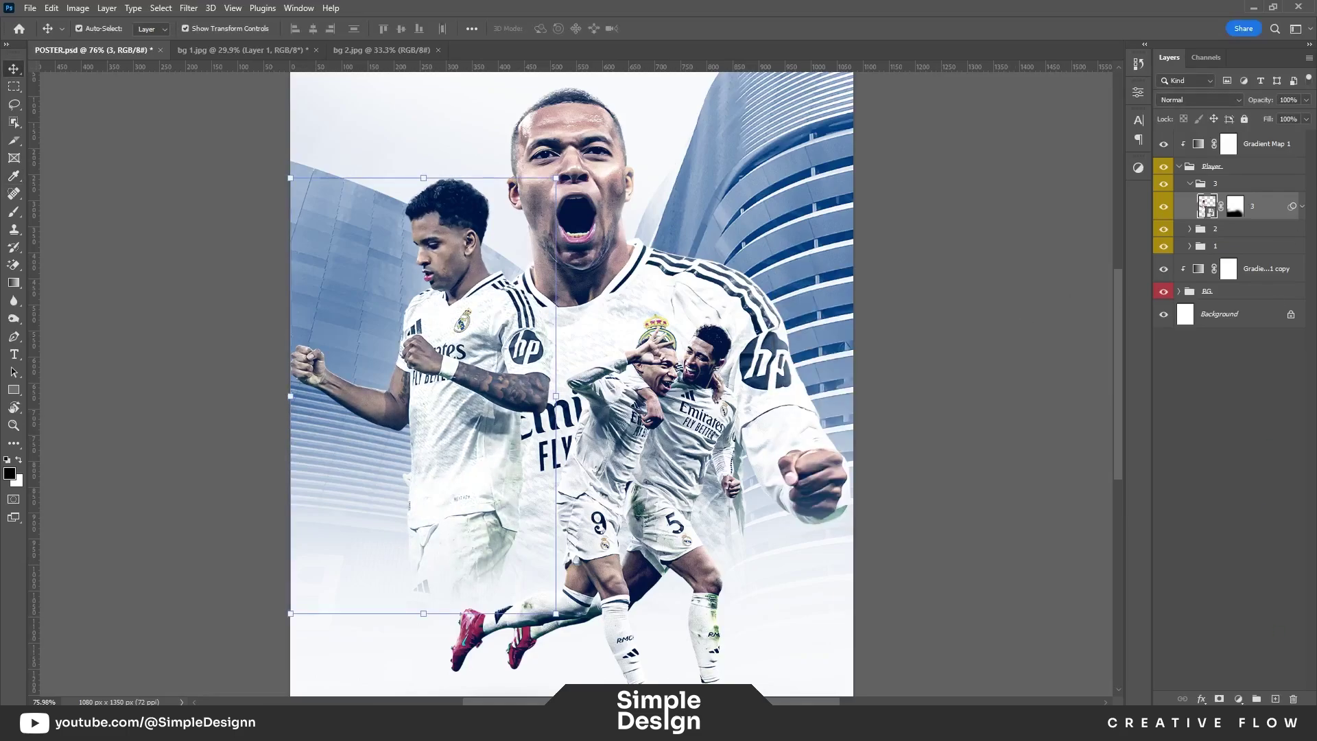
click(1239, 699)
click(1228, 537)
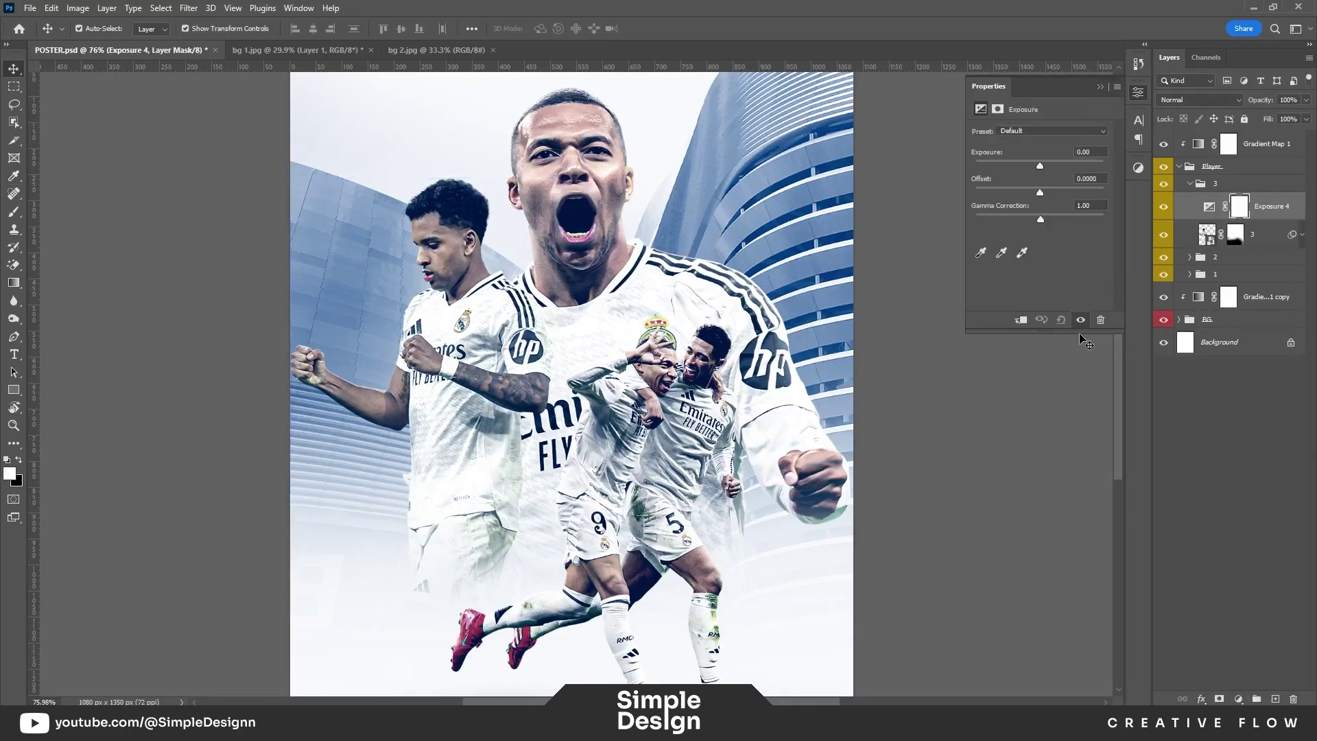
click(1025, 322)
drag(1040, 166, 1049, 167)
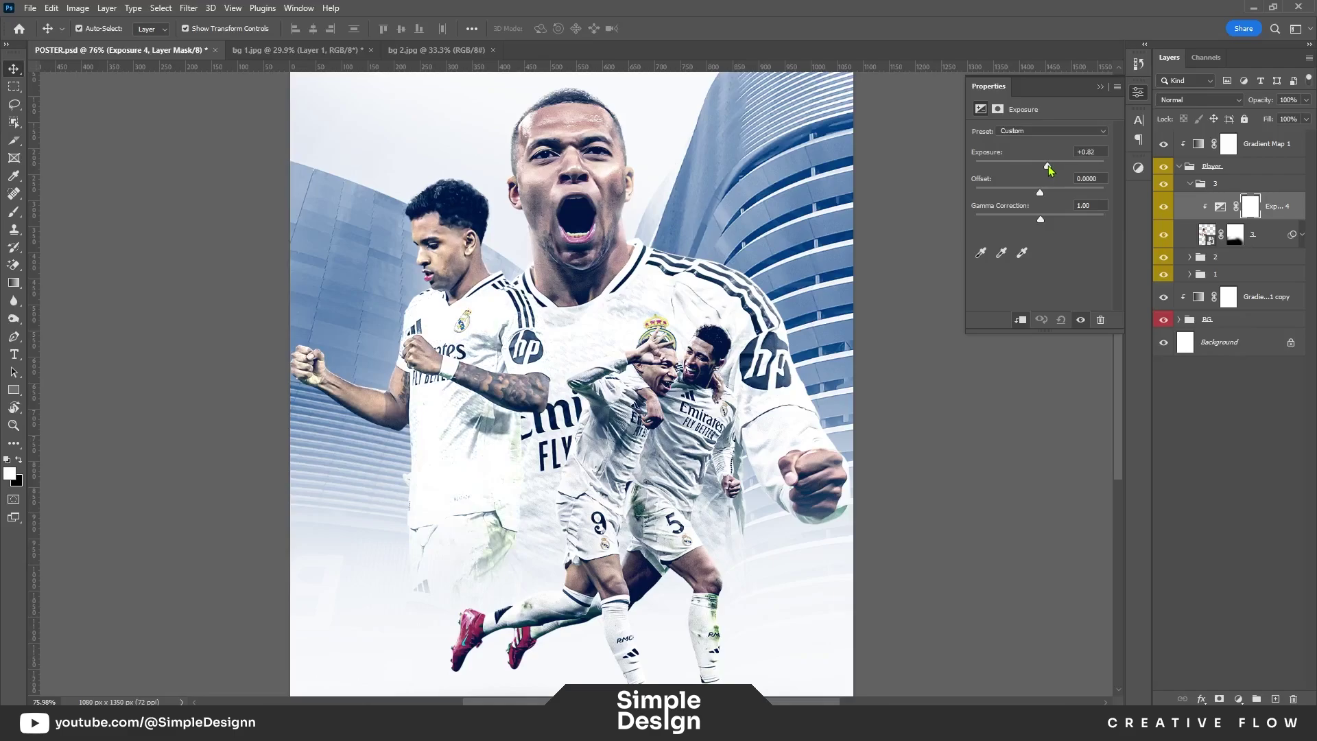
click(1099, 87)
Step: Switch to a soft Brush sized 40 px for painting the exposure mask
key(b)
scroll(321, 295, up, 2)
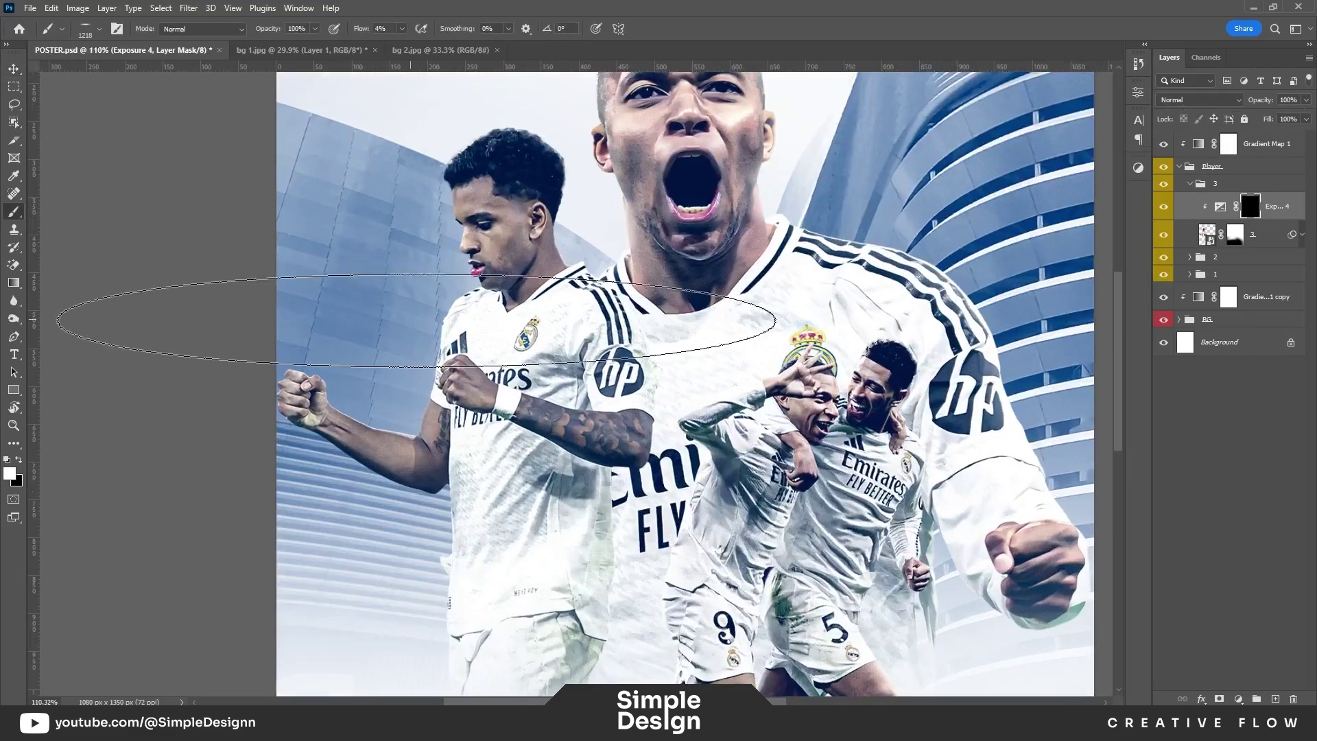
right_click(429, 467)
scroll(386, 294, up, 2)
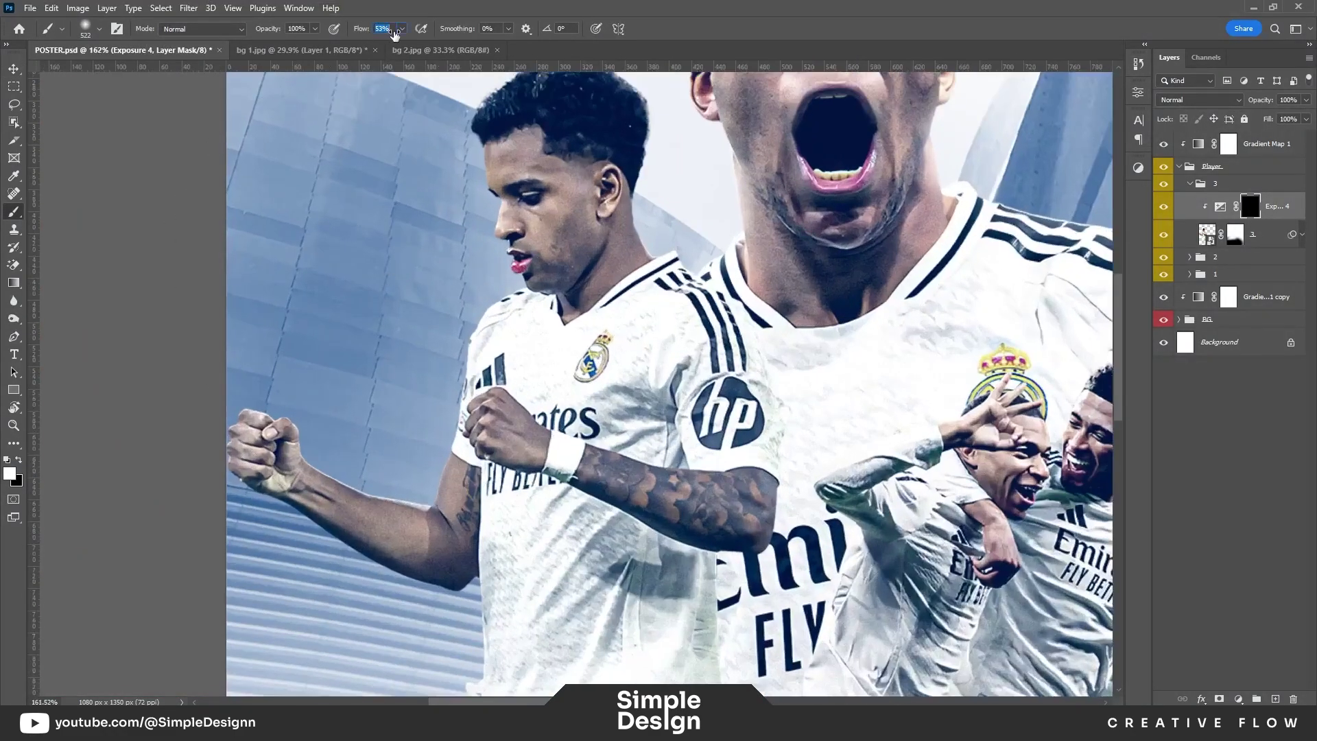
alt+right_click(382, 376)
scroll(411, 343, up, 3)
right_click(449, 352)
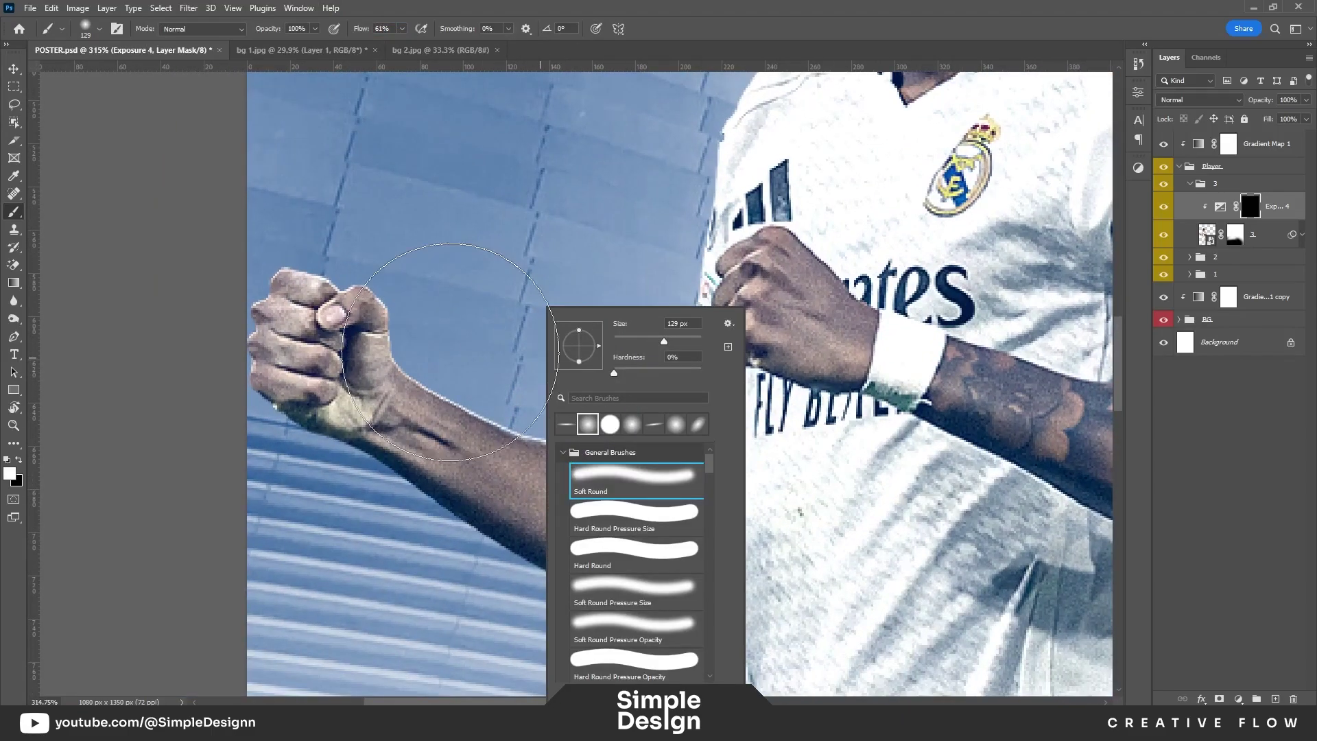
text(40)
key(Return)
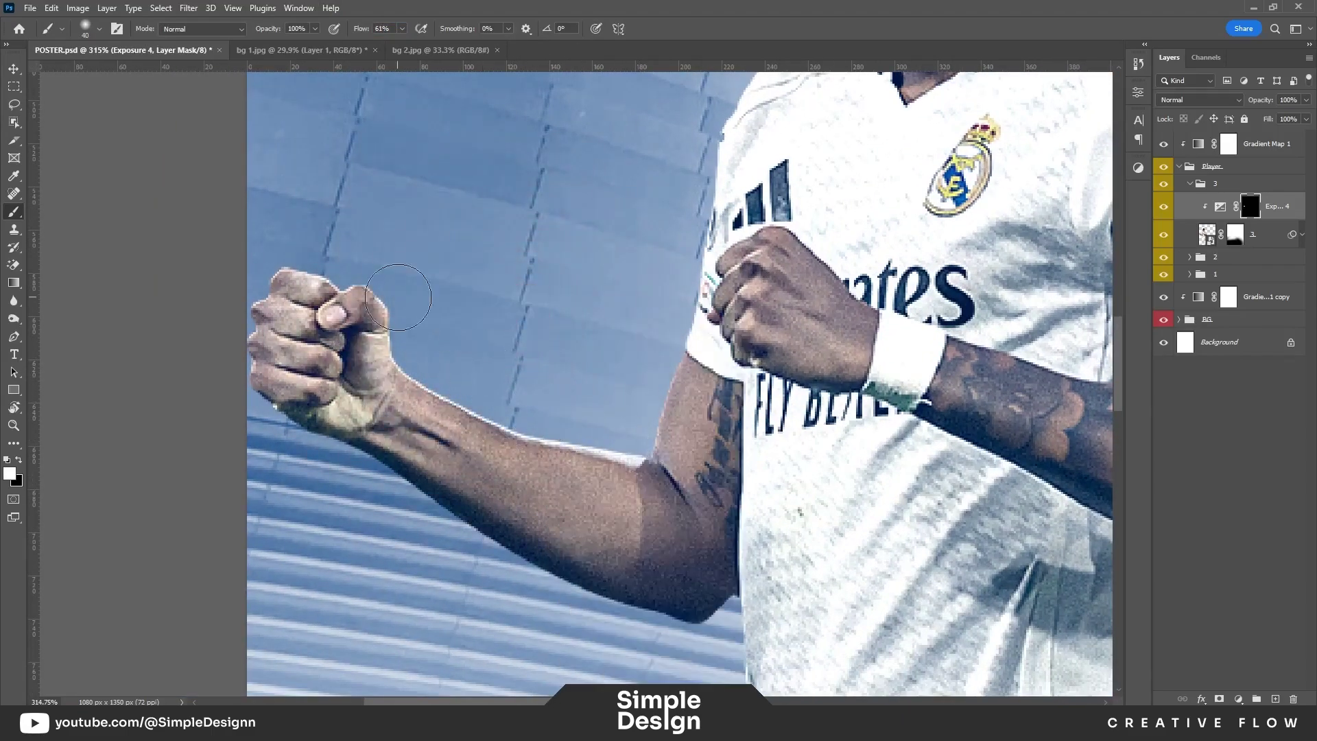
Step: Brighten the edge of the raised fist and the player's face
drag(264, 319, 284, 411)
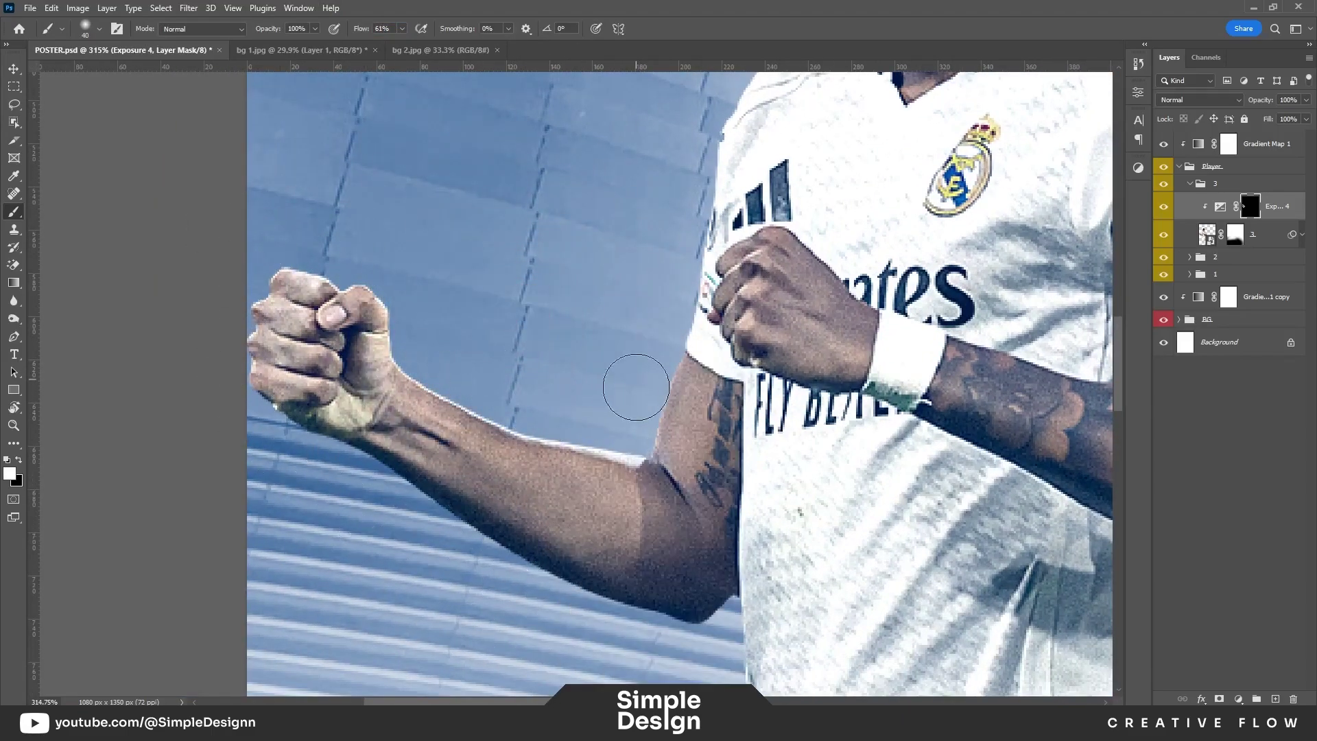
scroll(607, 400, down, 3)
scroll(579, 413, down, 1)
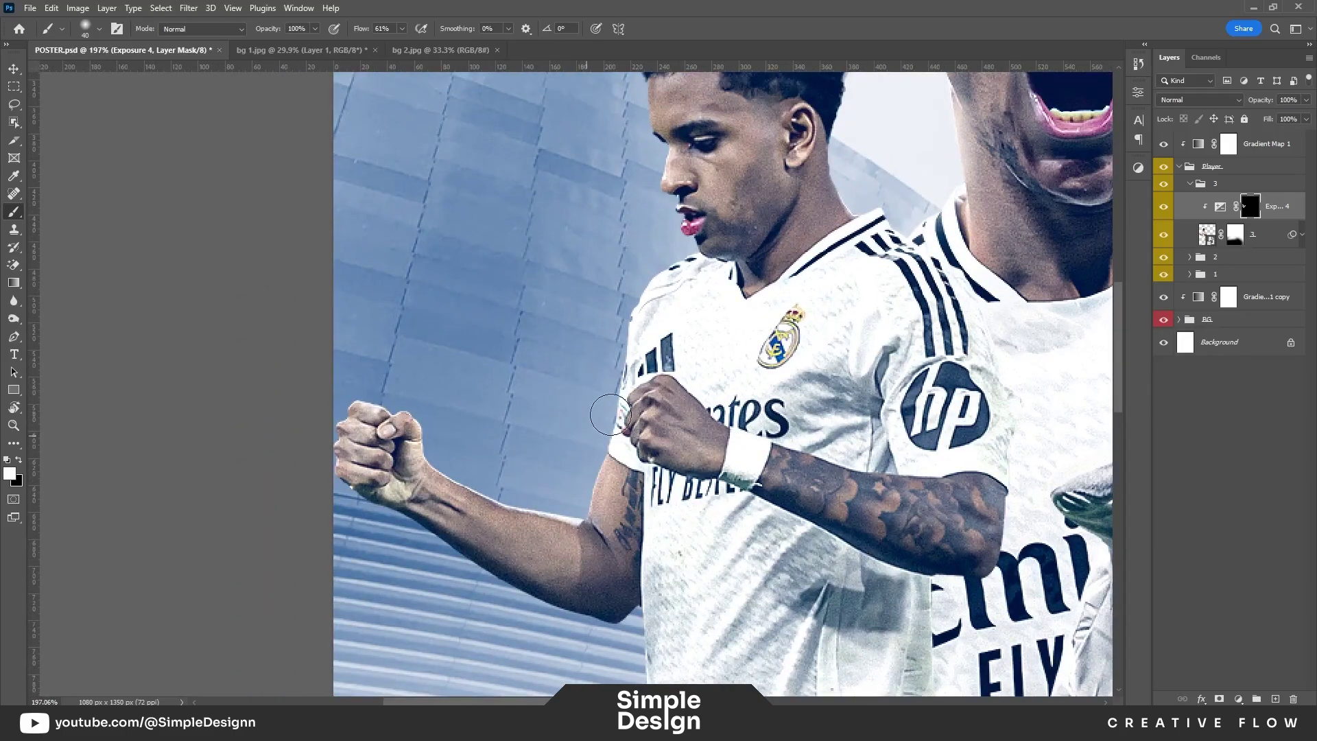
drag(705, 184, 710, 344)
scroll(617, 353, up, 2)
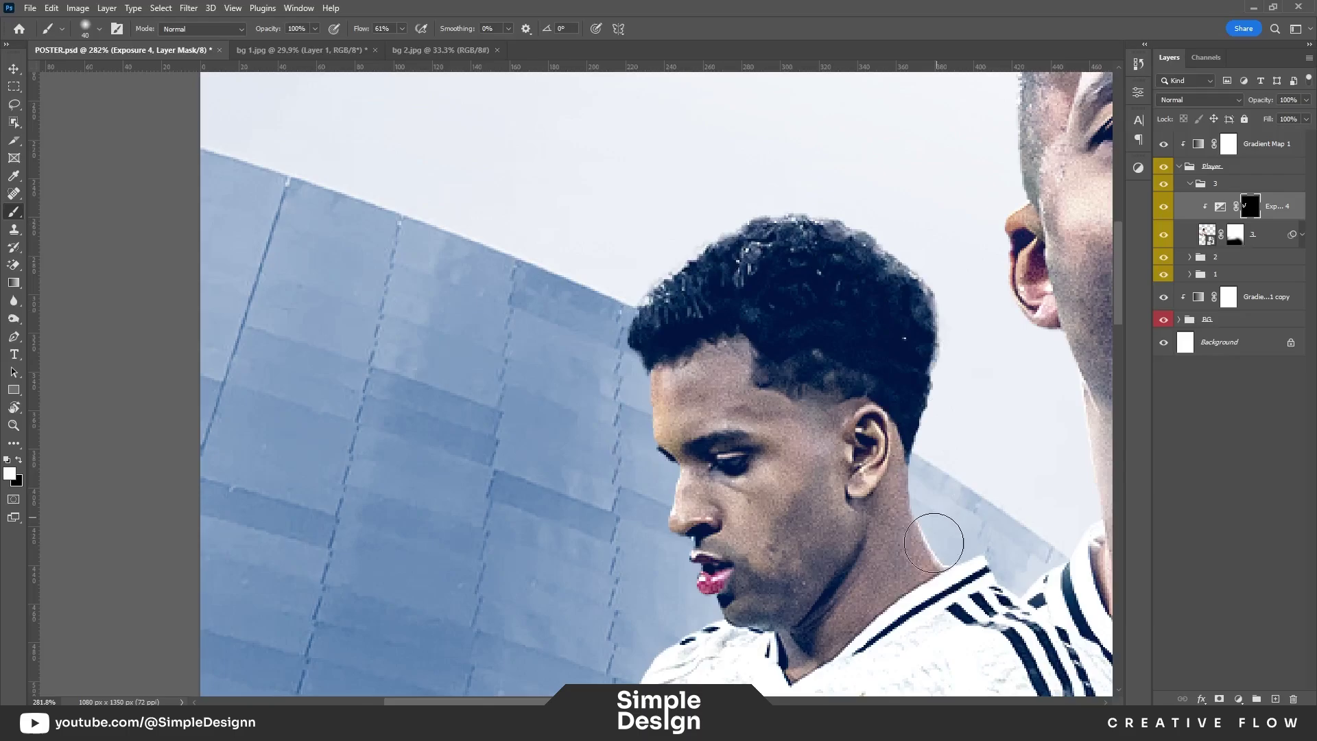
drag(940, 542, 754, 309)
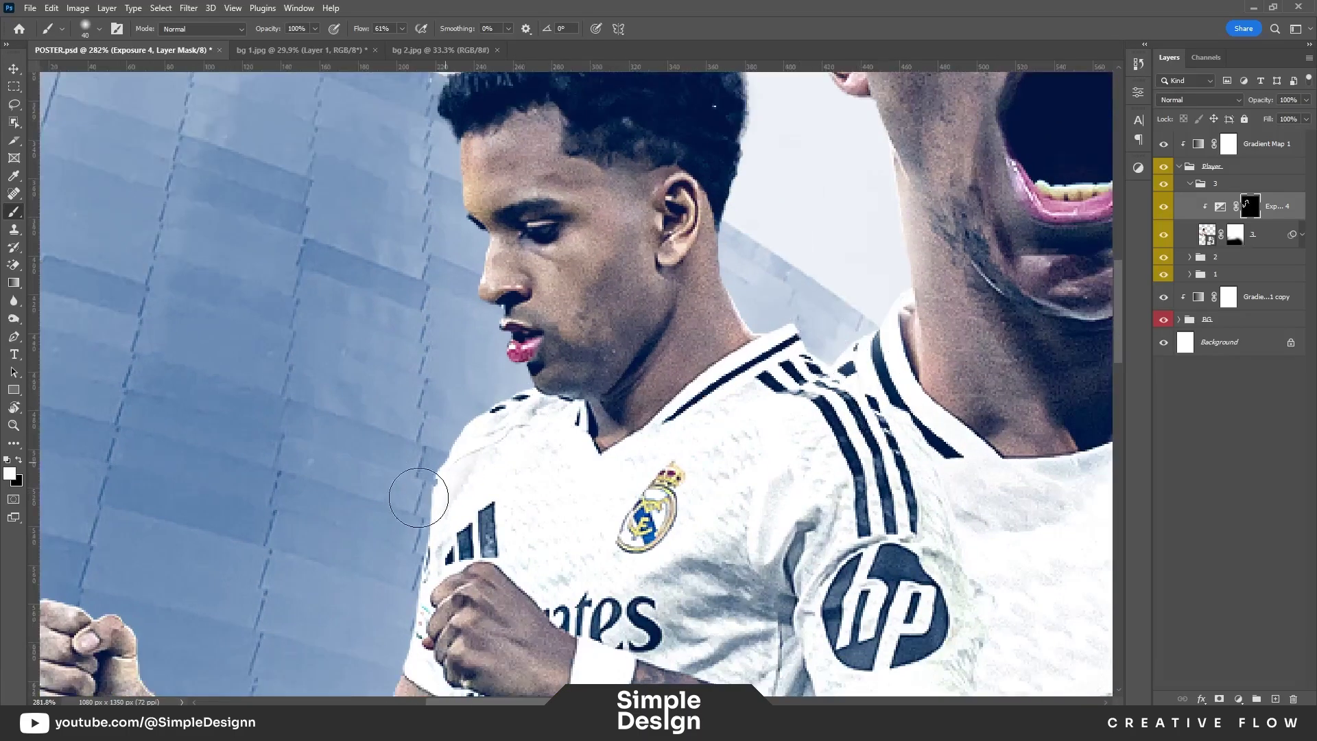
drag(487, 323, 459, 215)
Step: Lighten the left player's elbow and forearm, then view all the players
key(ctrl+0)
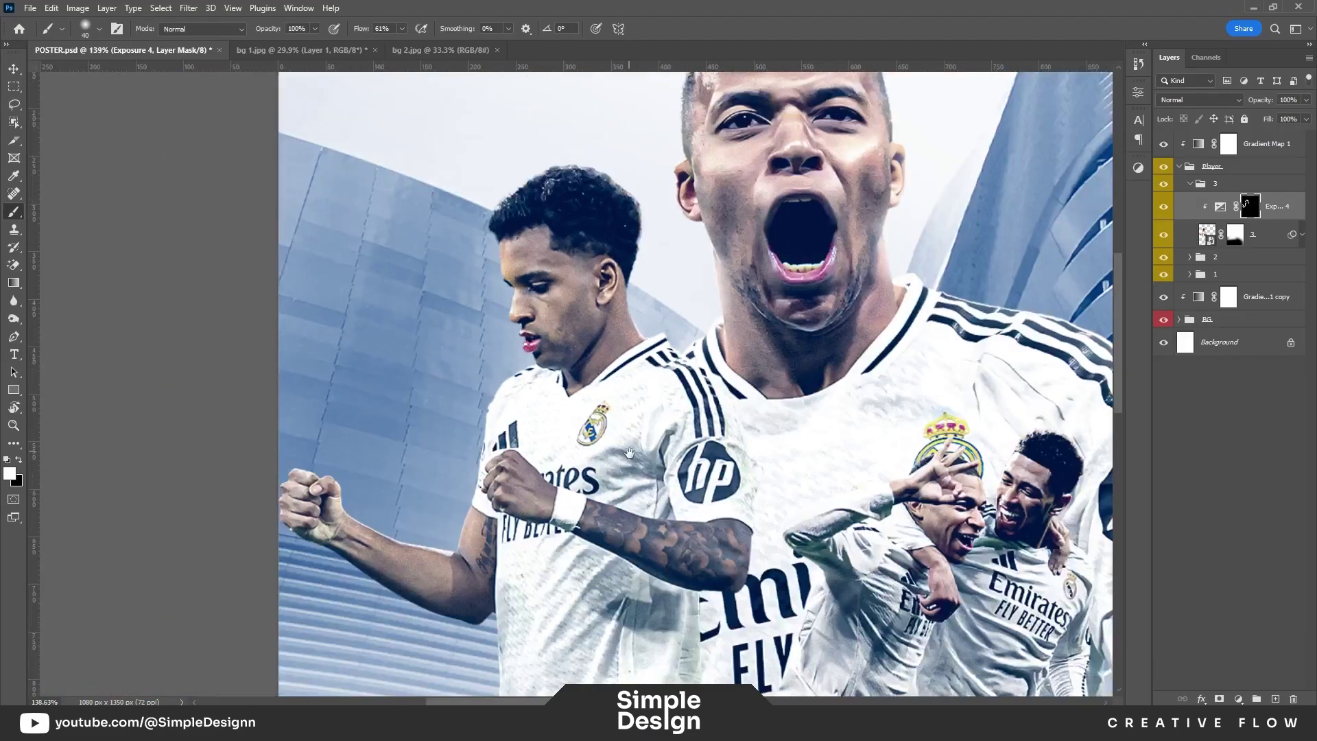
scroll(542, 330, up, 2)
scroll(542, 329, up, 2)
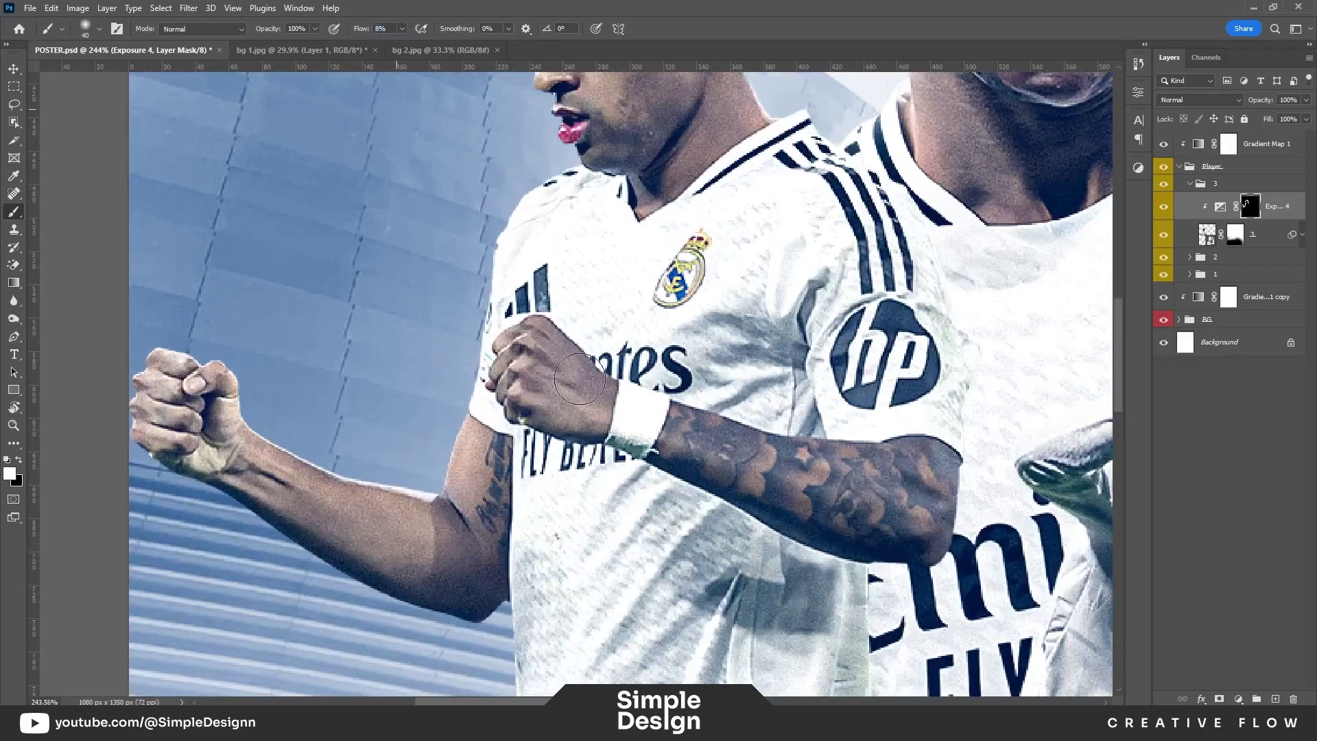
scroll(580, 379, up, 3)
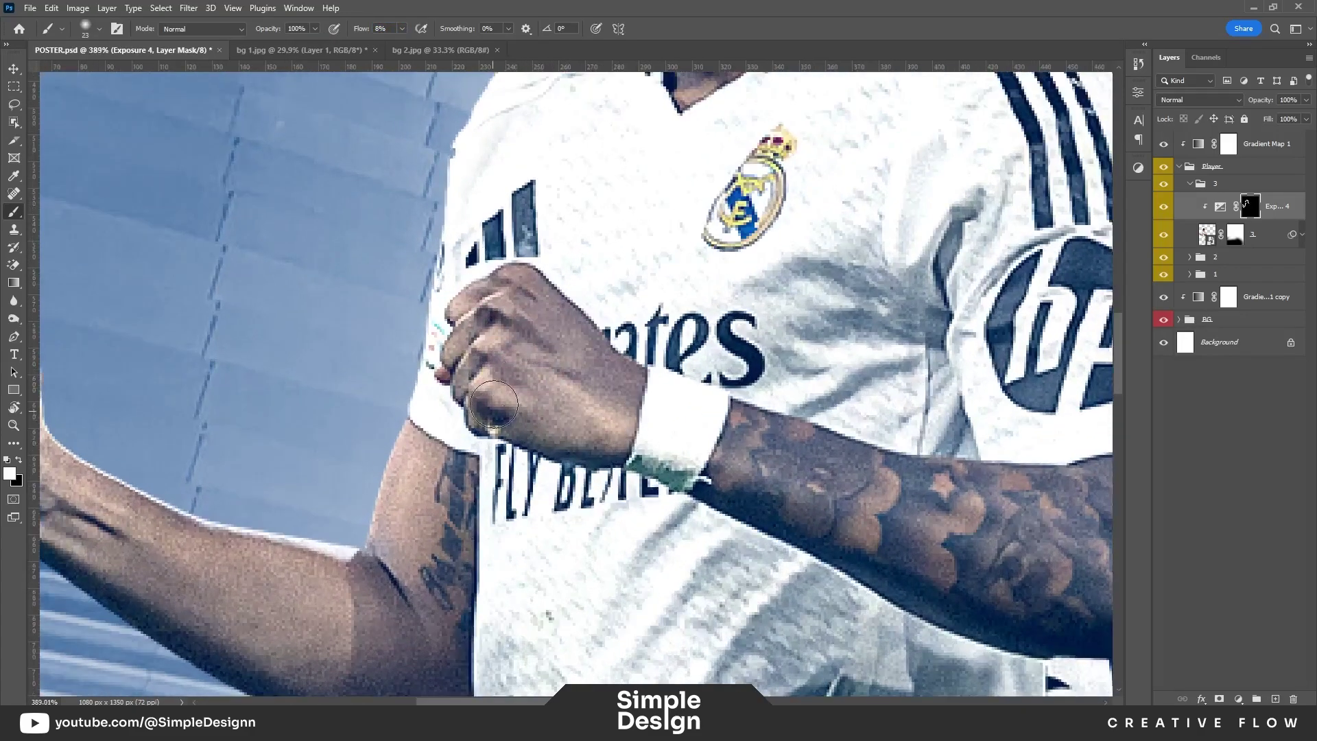
scroll(494, 403, down, 2)
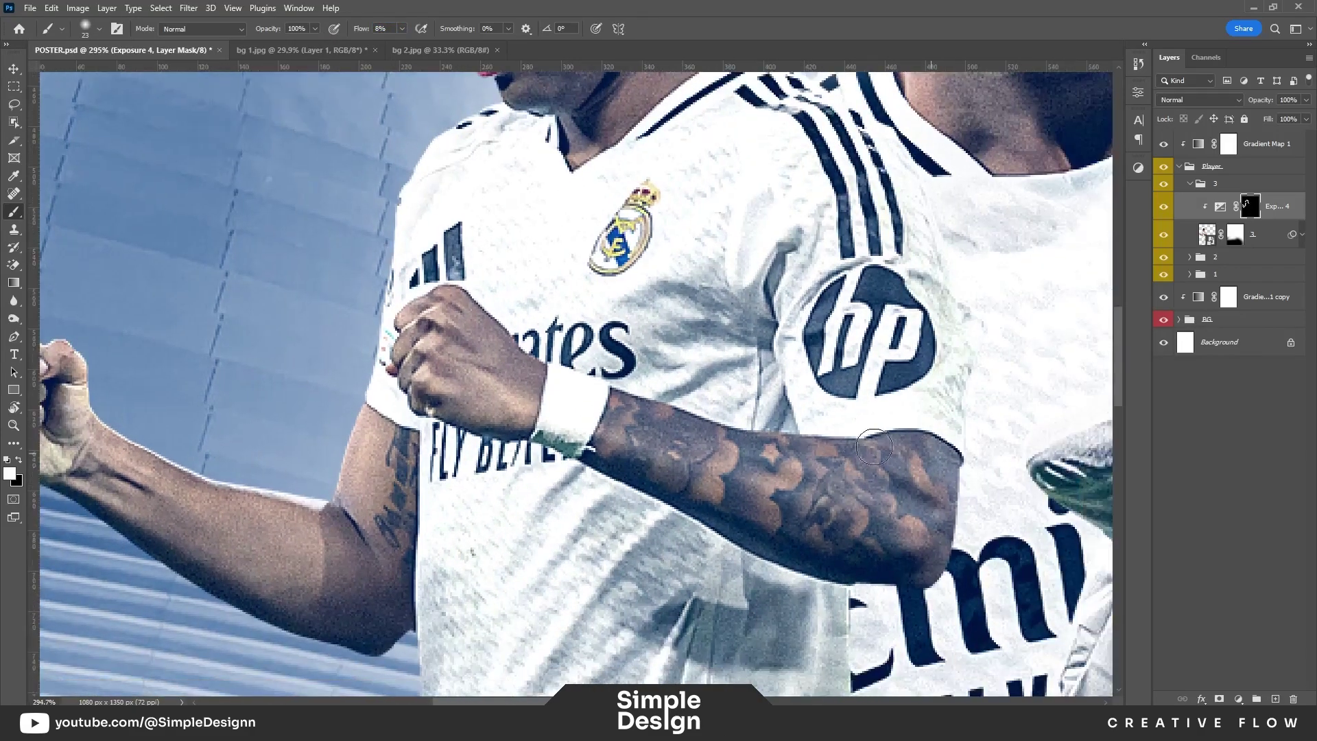
mouse_move(484, 514)
mouse_down()
mouse_move(667, 443)
mouse_move(494, 428)
mouse_up()
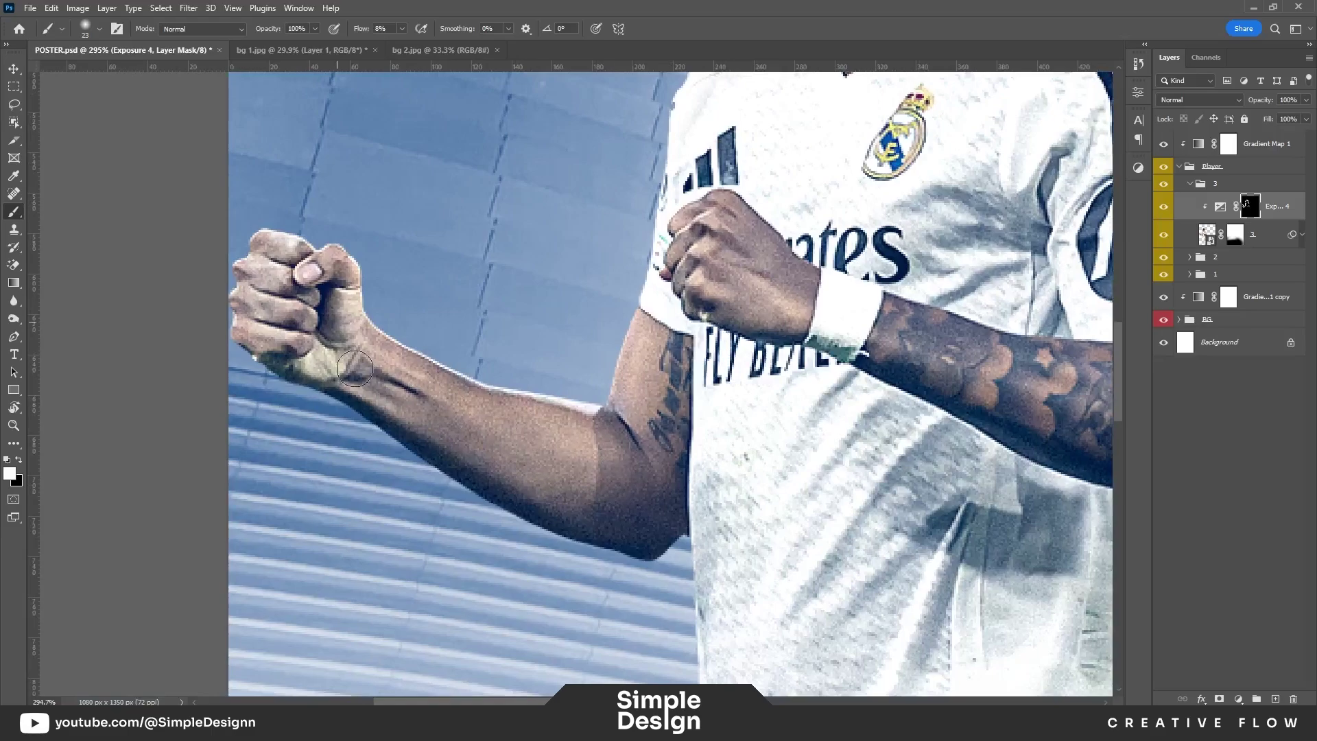
drag(419, 412, 316, 360)
scroll(556, 513, down, 4)
drag(786, 182, 784, 281)
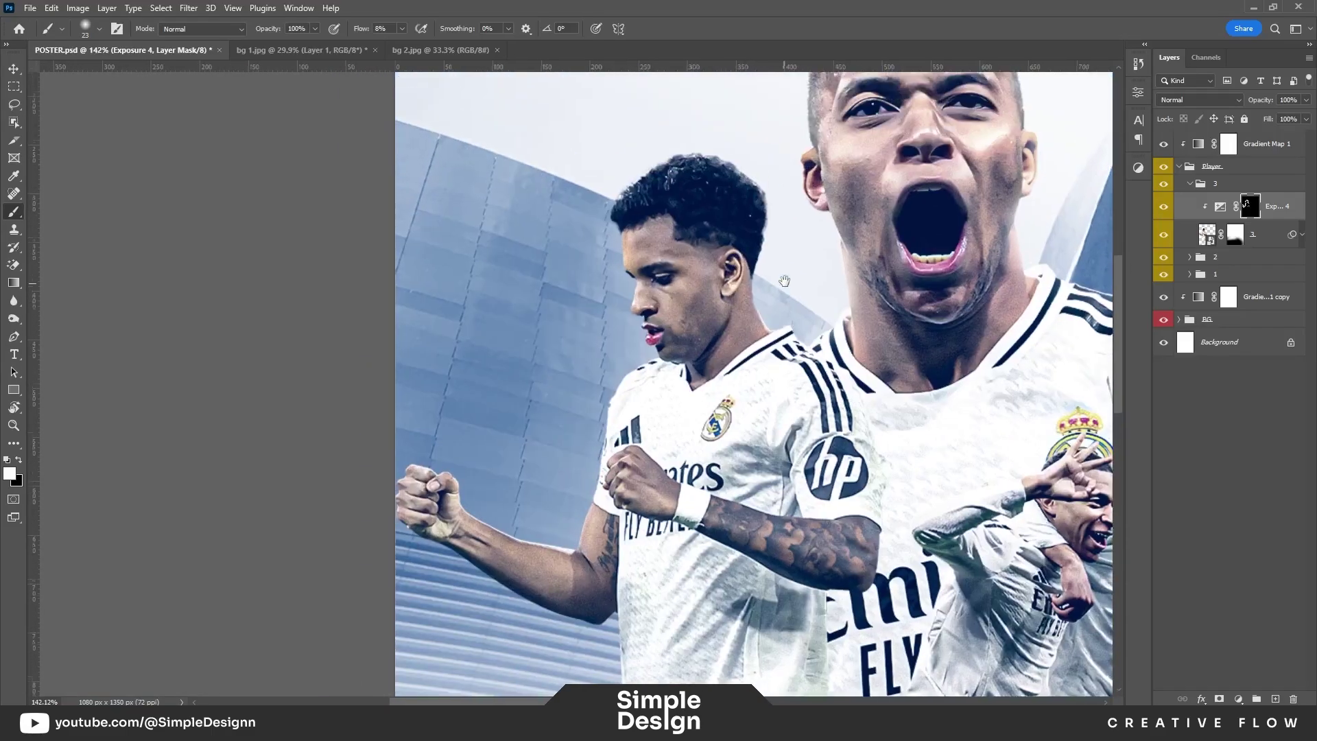
scroll(713, 253, down, 3)
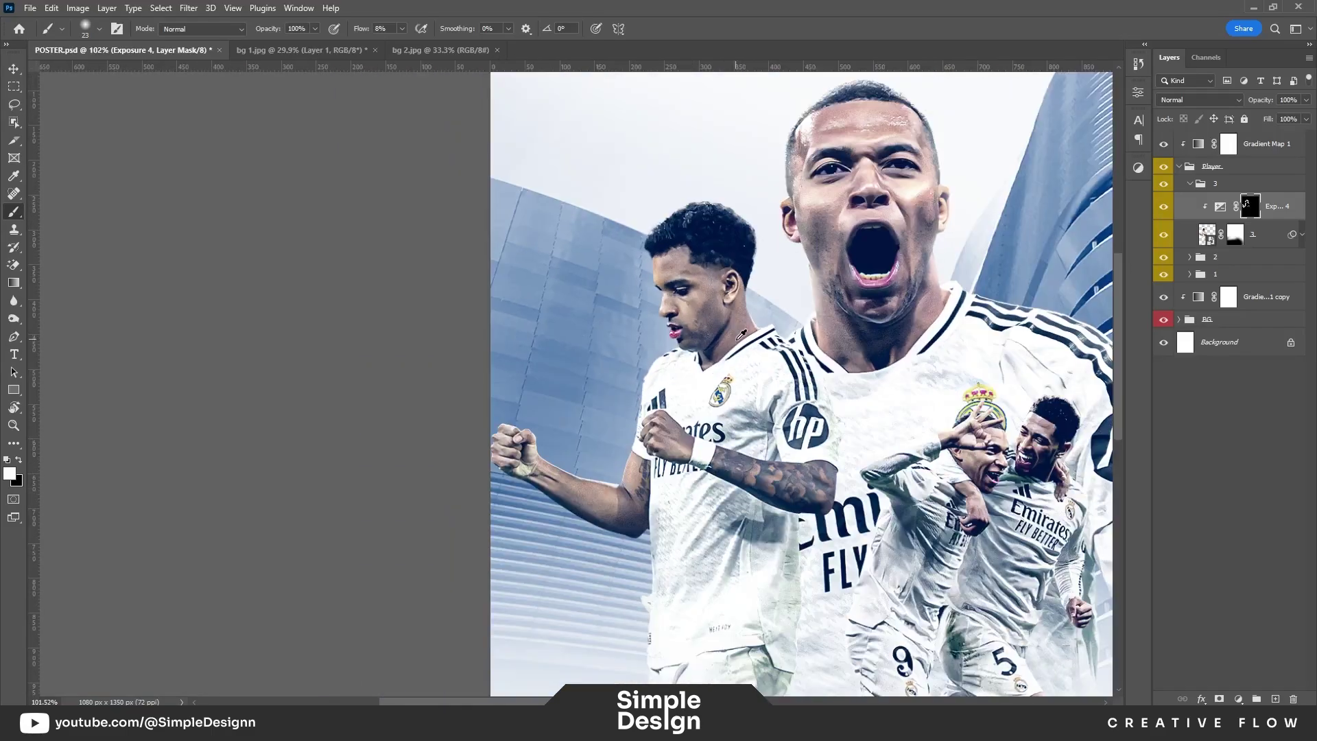
drag(892, 343, 672, 285)
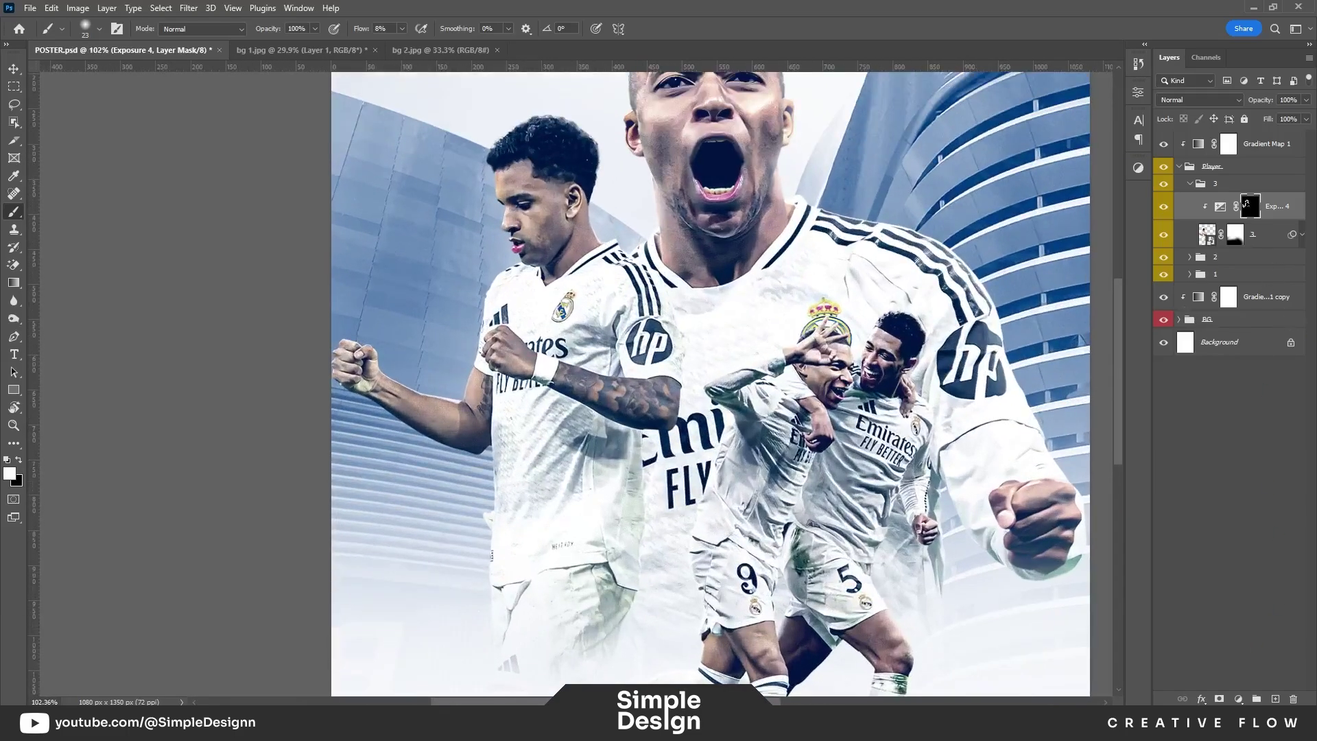
Step: Add a Brightness/Contrast layer at Brightness 41 and invert its mask to hide it
click(1240, 698)
click(1243, 509)
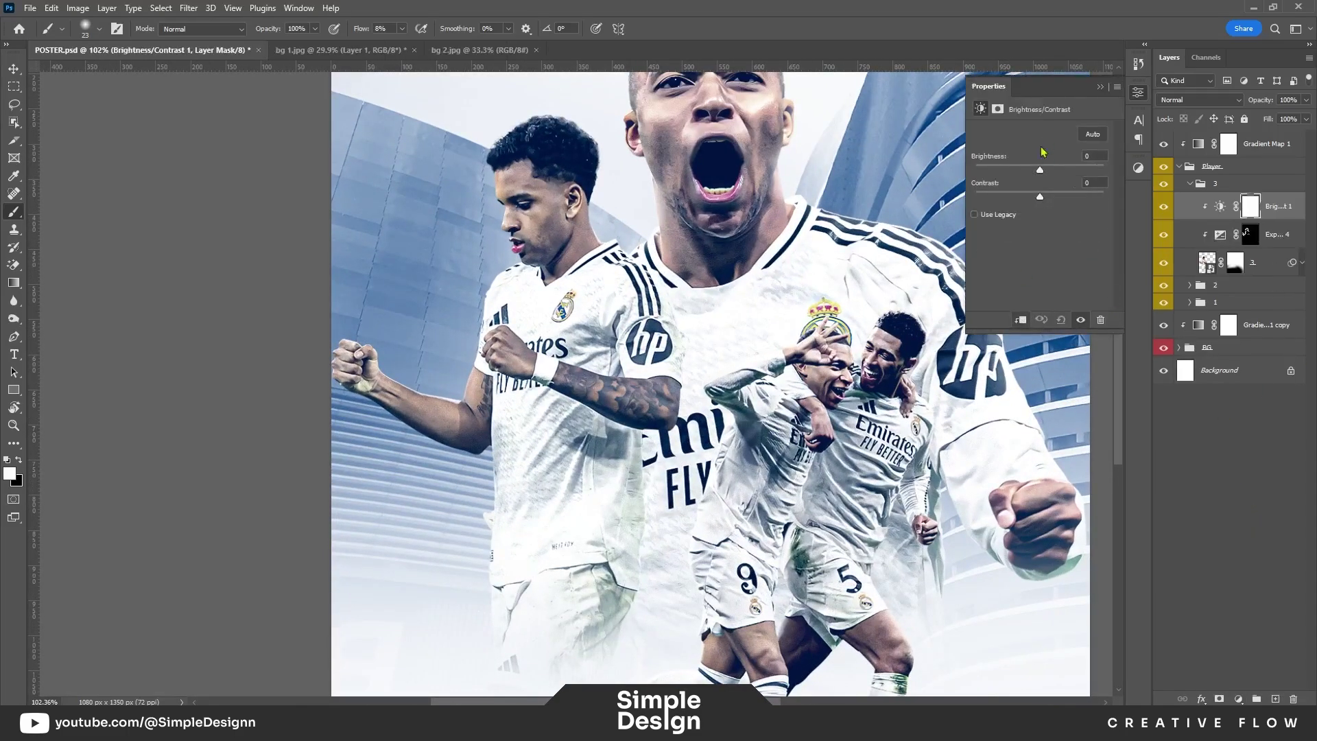
drag(1040, 169, 1057, 171)
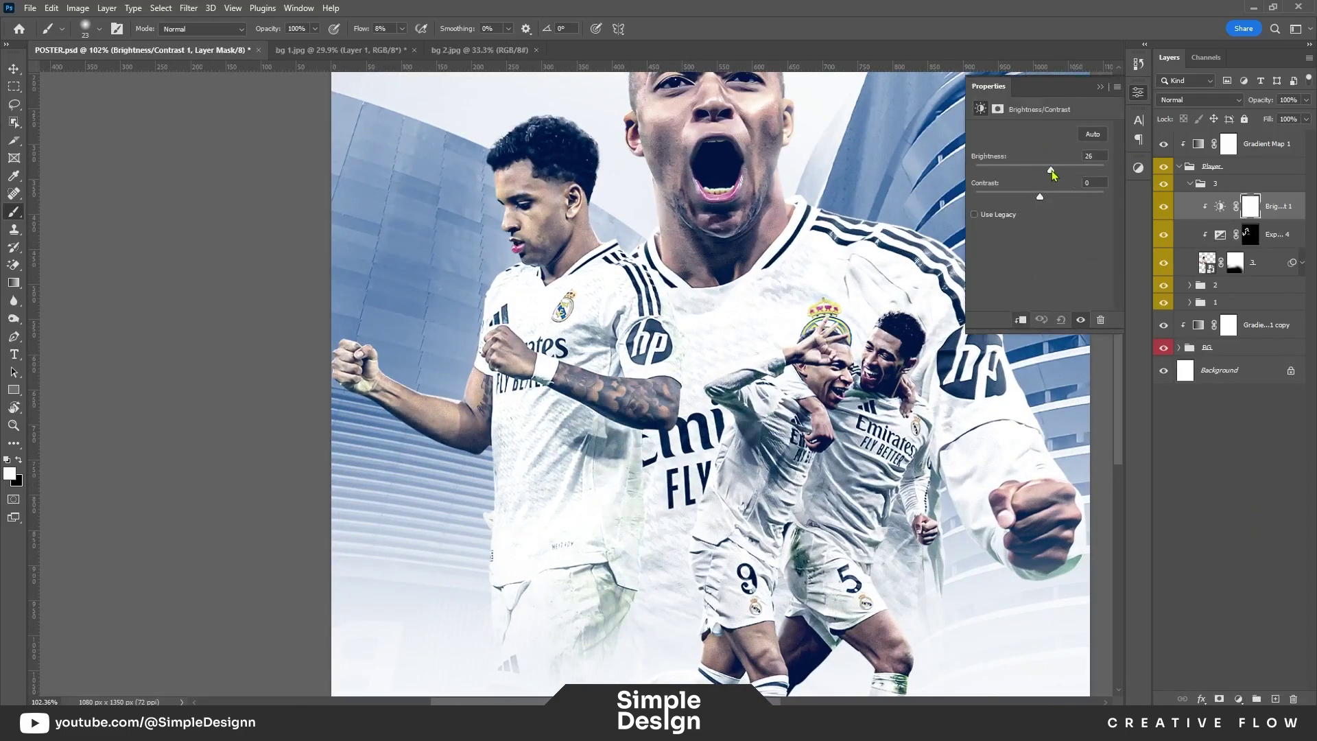
click(1099, 87)
key(ctrl+i)
Step: Zoom around the left player's arm and shoulder for the mask touches
scroll(432, 302, up, 5)
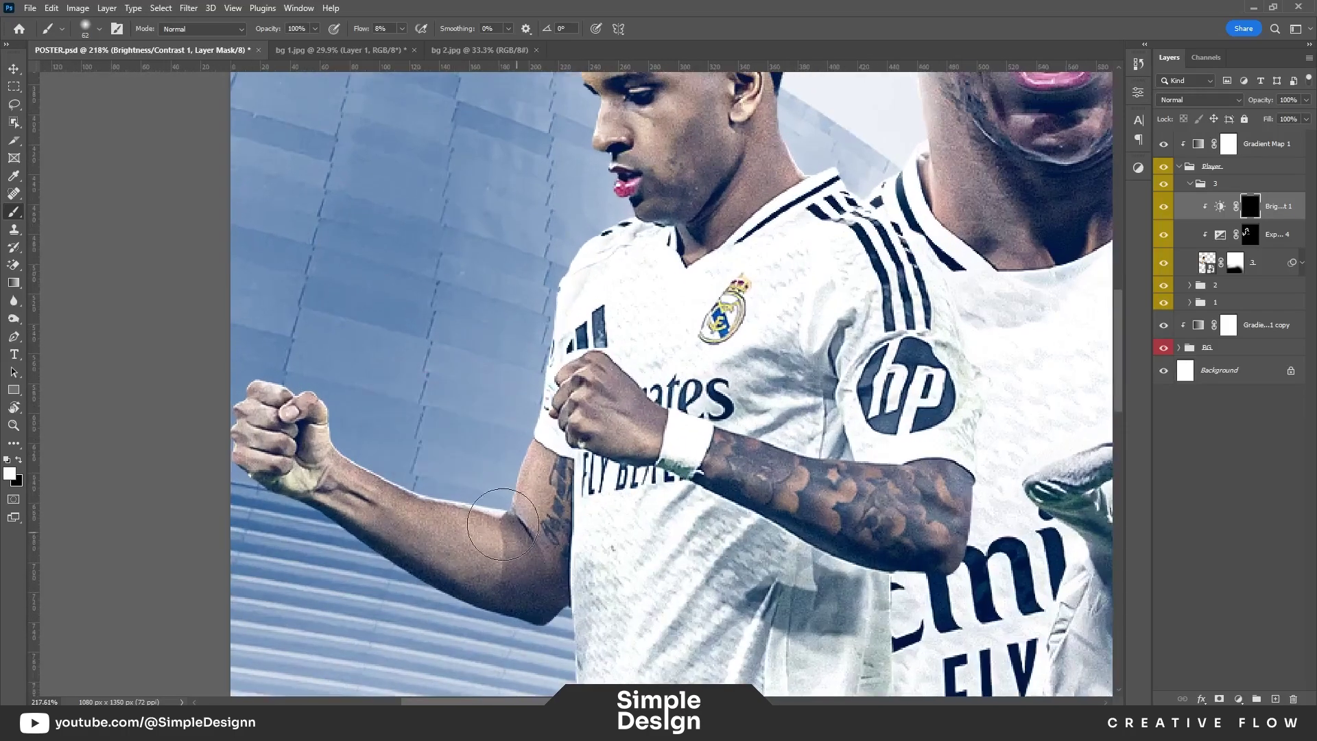
scroll(590, 199, up, 2)
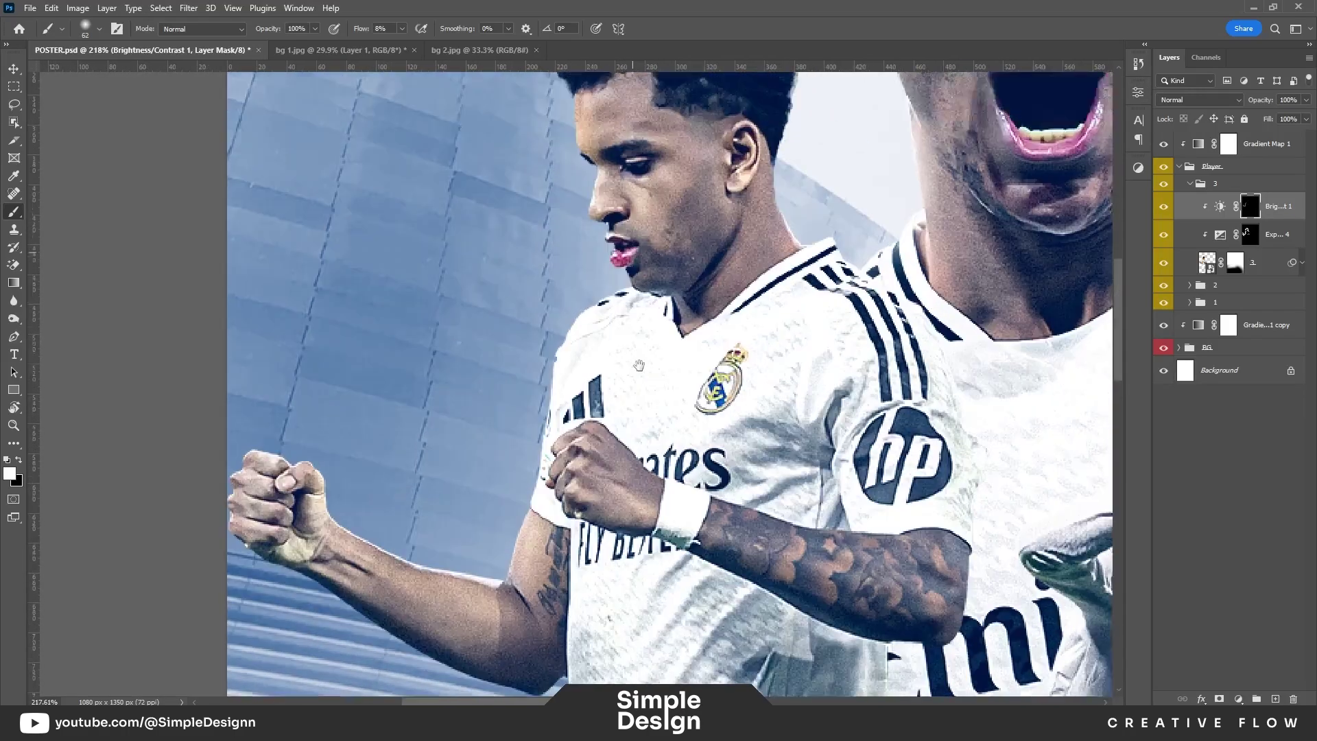
scroll(590, 199, up, 2)
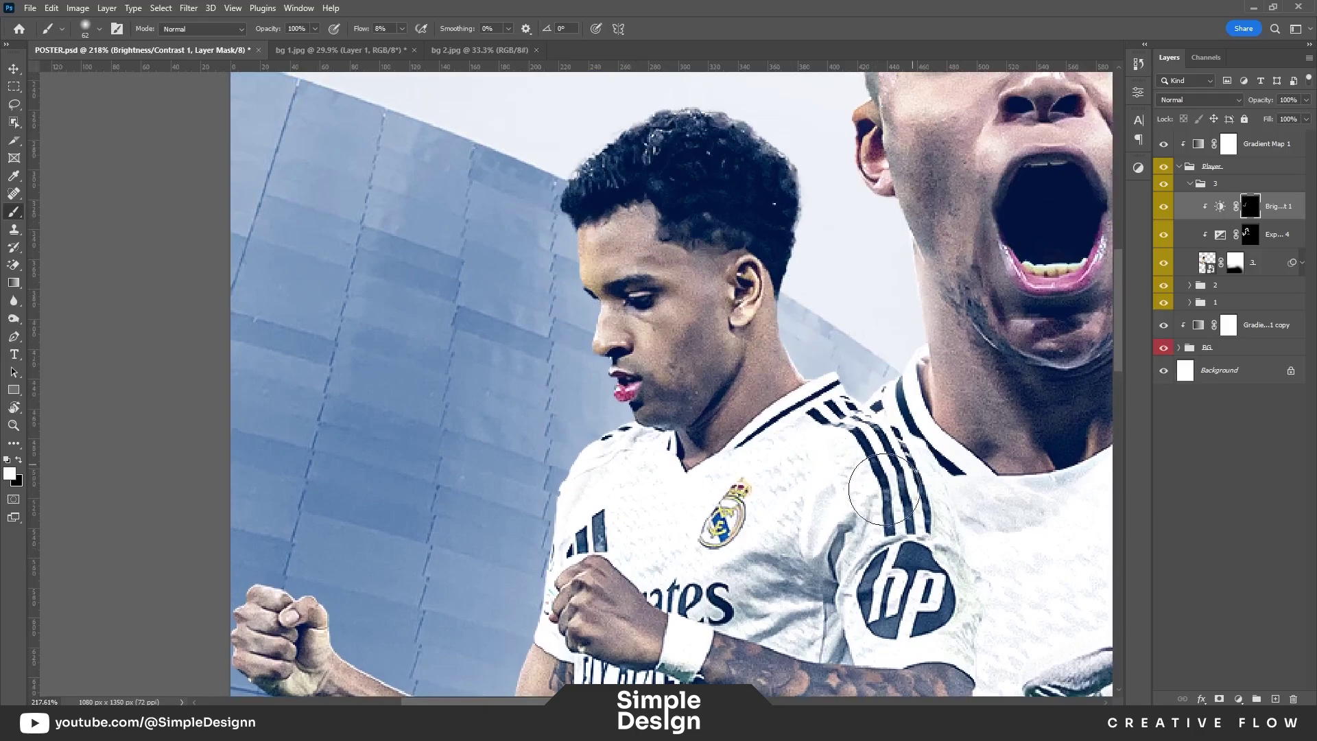
scroll(823, 446, down, 3)
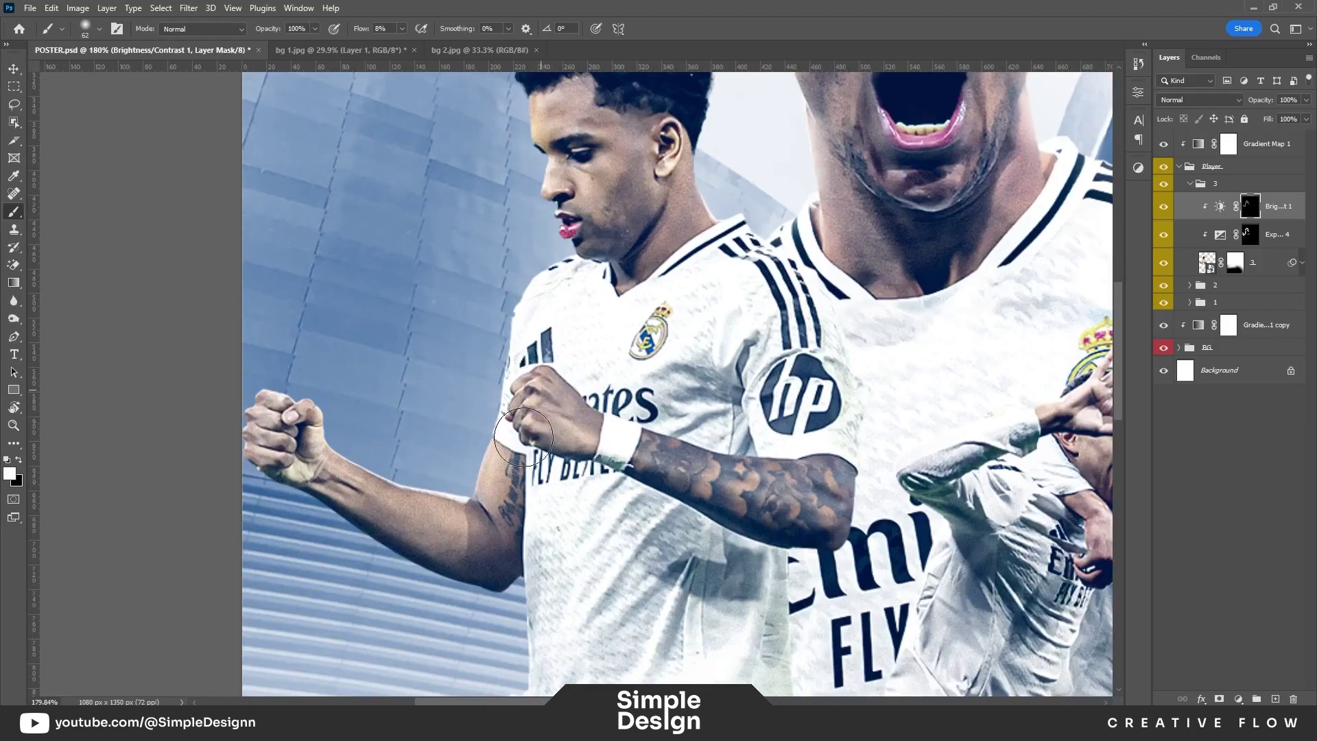
scroll(638, 440, down, 5)
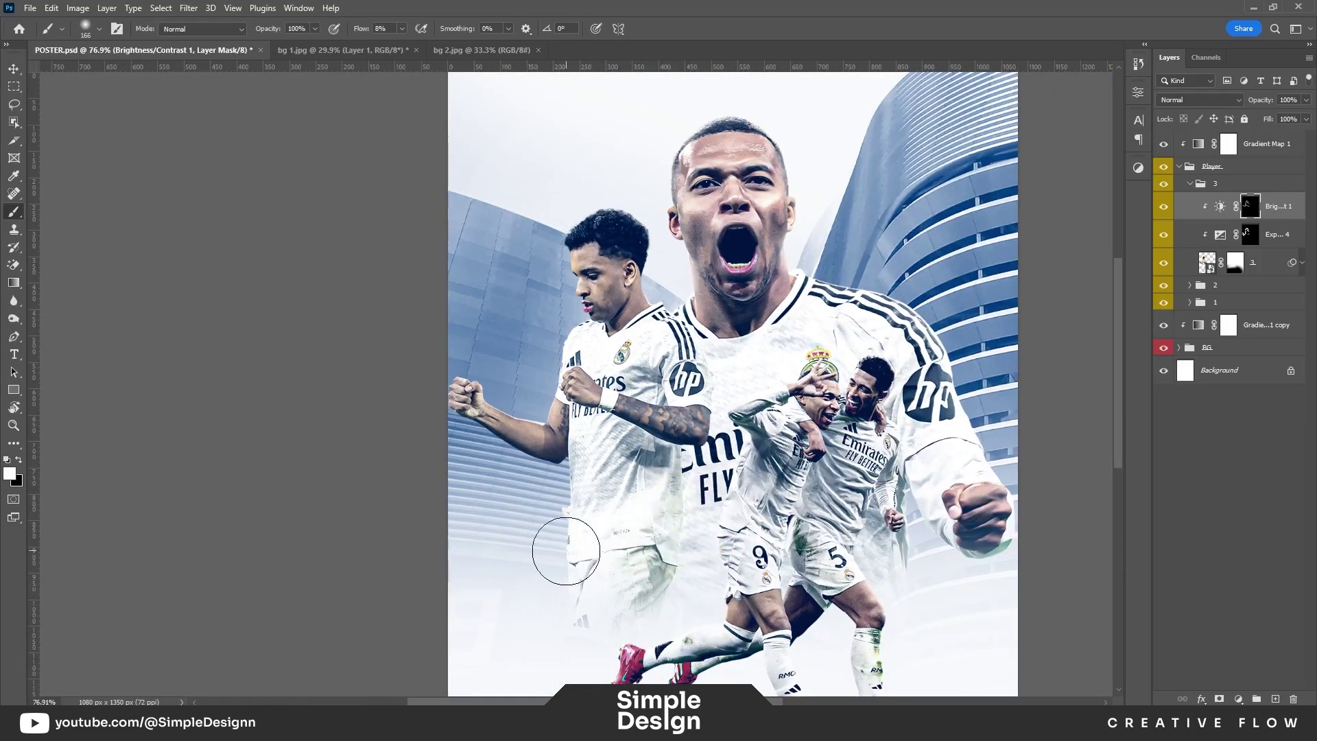
scroll(776, 531, down, 2)
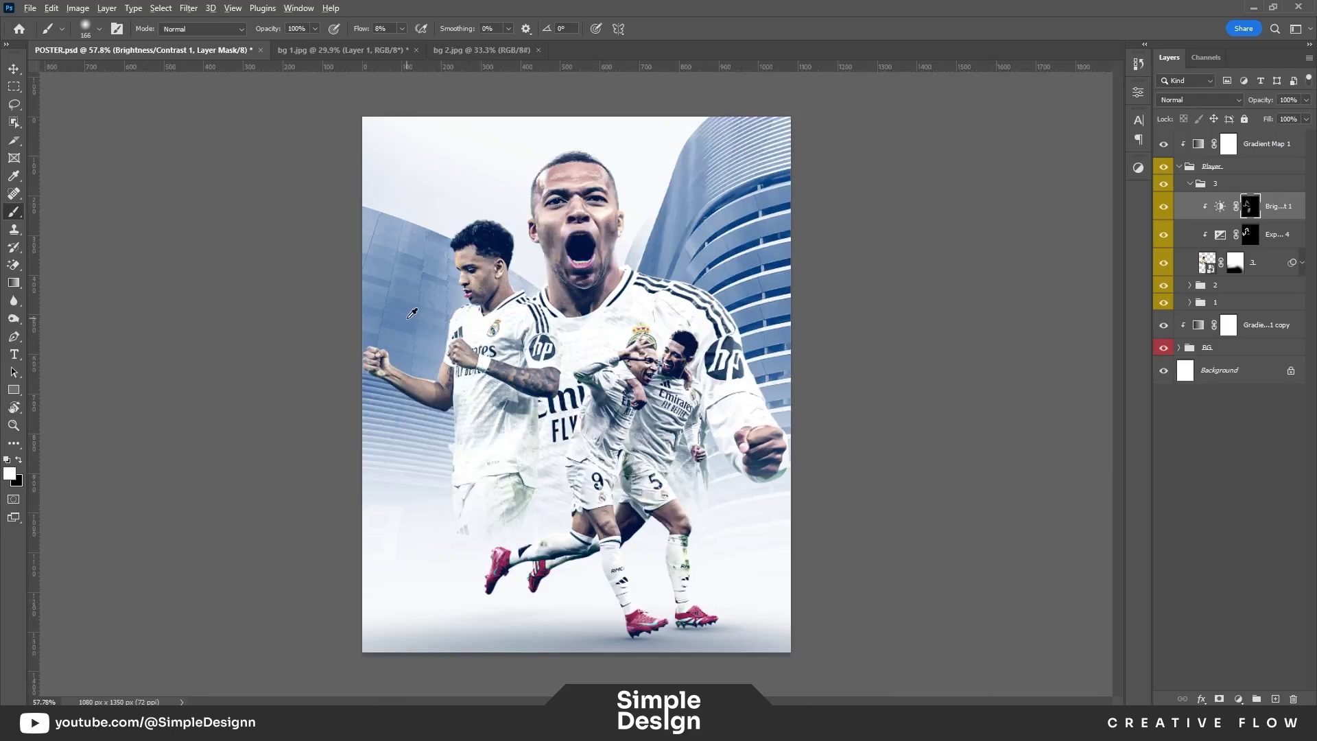
scroll(412, 314, up, 1)
scroll(515, 254, up, 2)
scroll(515, 254, up, 3)
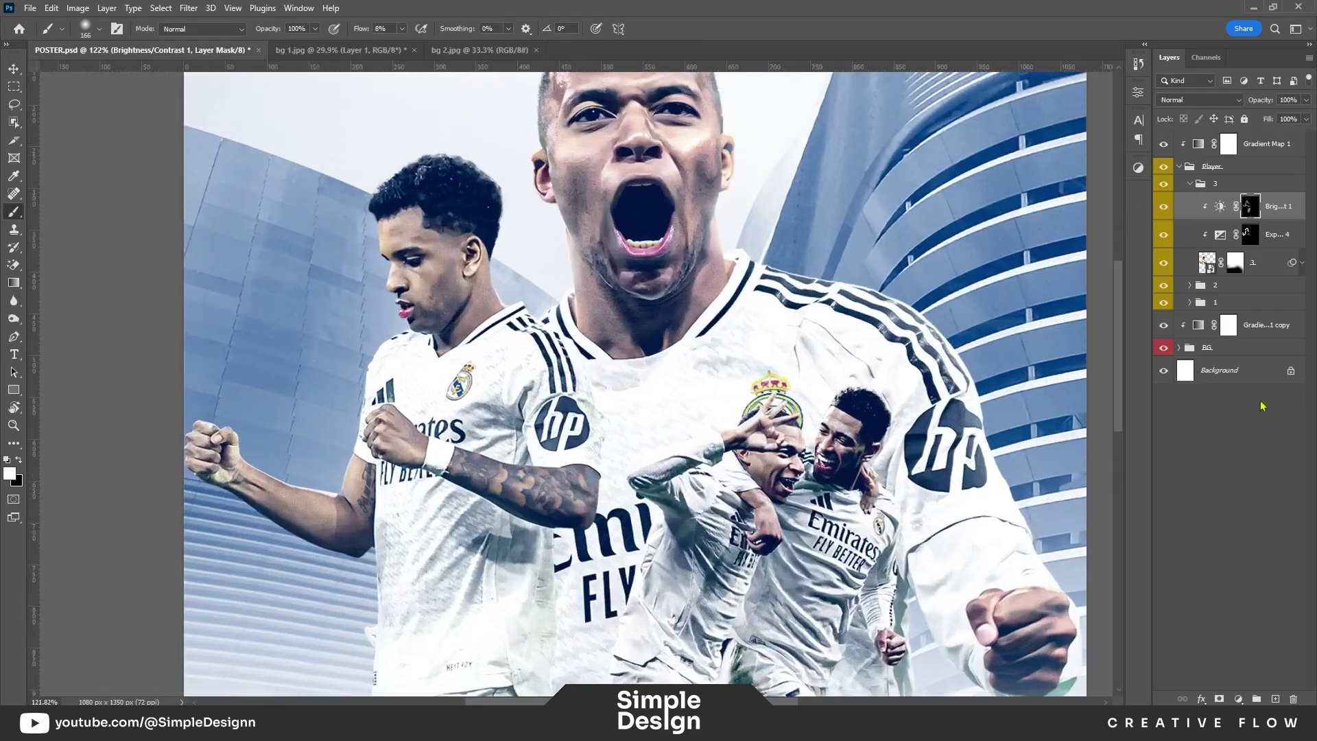
Step: Add an Exposure layer at +0.89, invert its mask, and shrink the brush
click(1237, 698)
click(1228, 535)
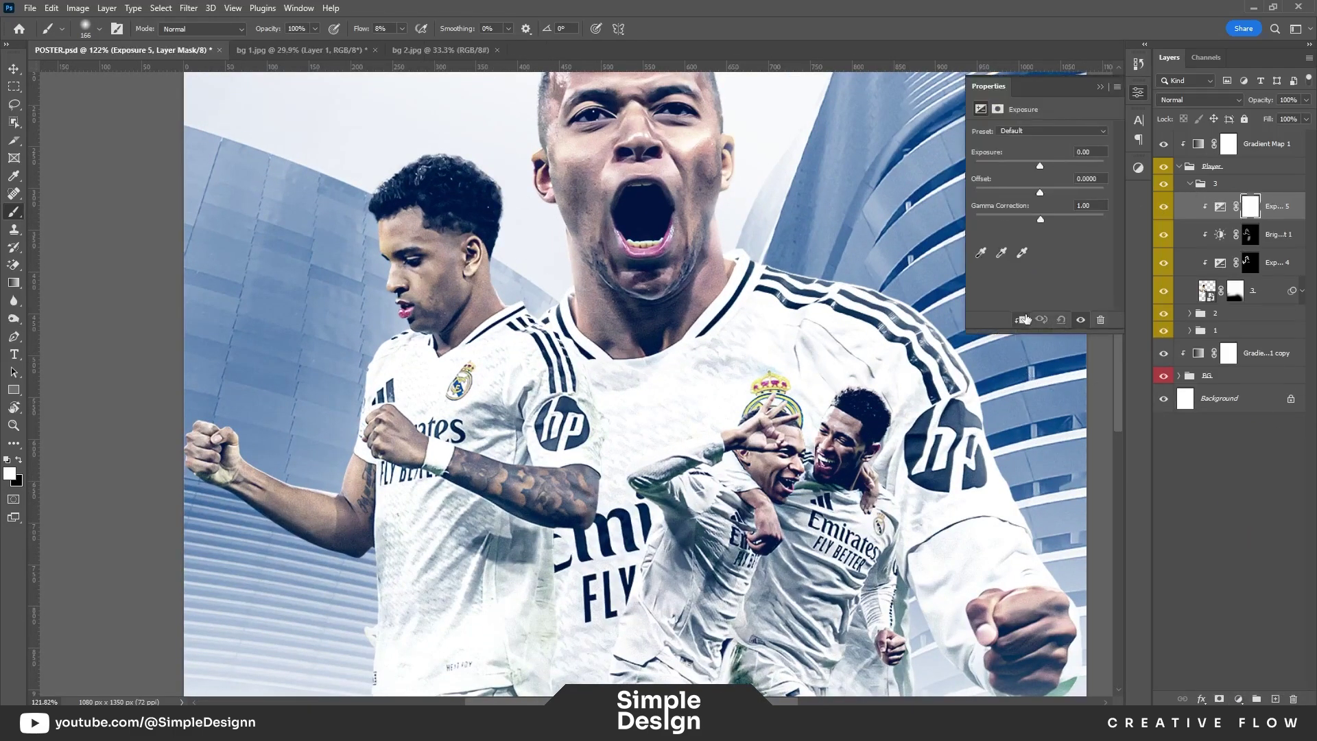
drag(1041, 167, 1050, 166)
click(1100, 88)
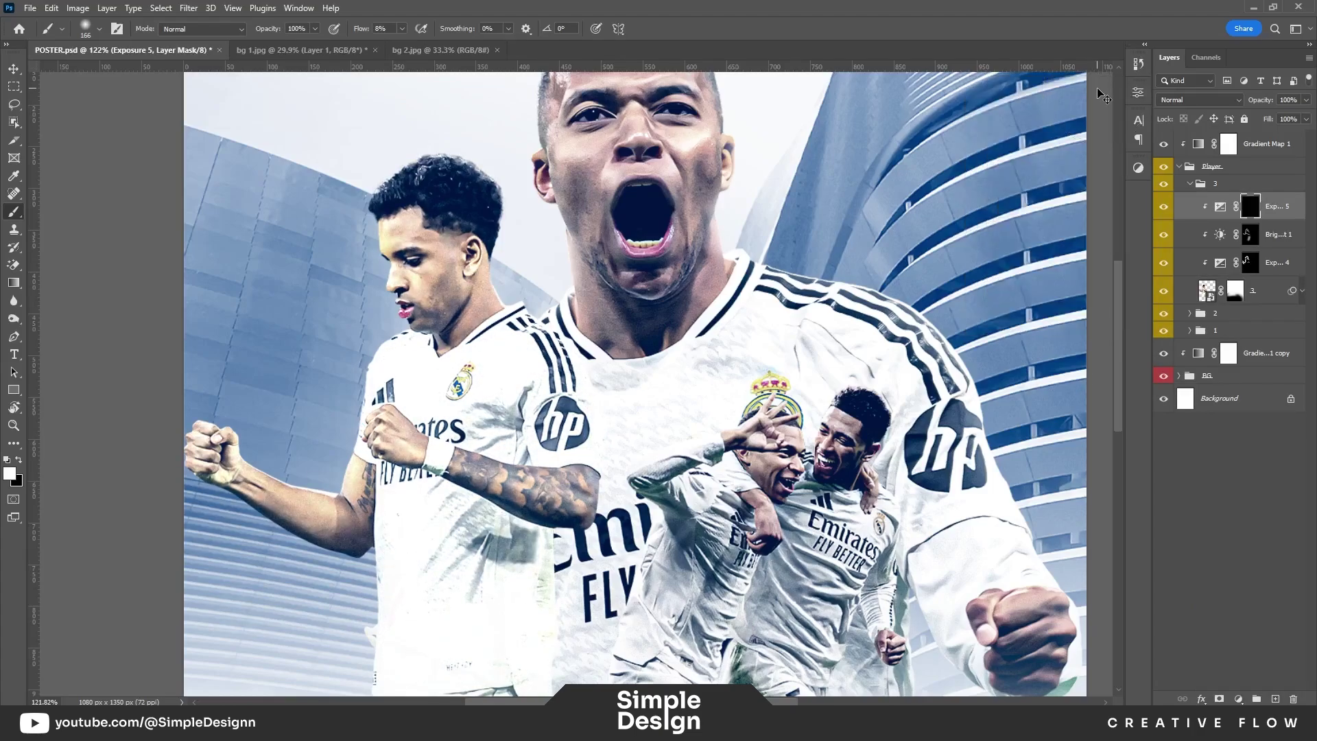
key(ctrl+i)
scroll(441, 338, up, 3)
scroll(453, 319, up, 2)
key(bracketleft)
key(bracketleft)
key(bracketleft)
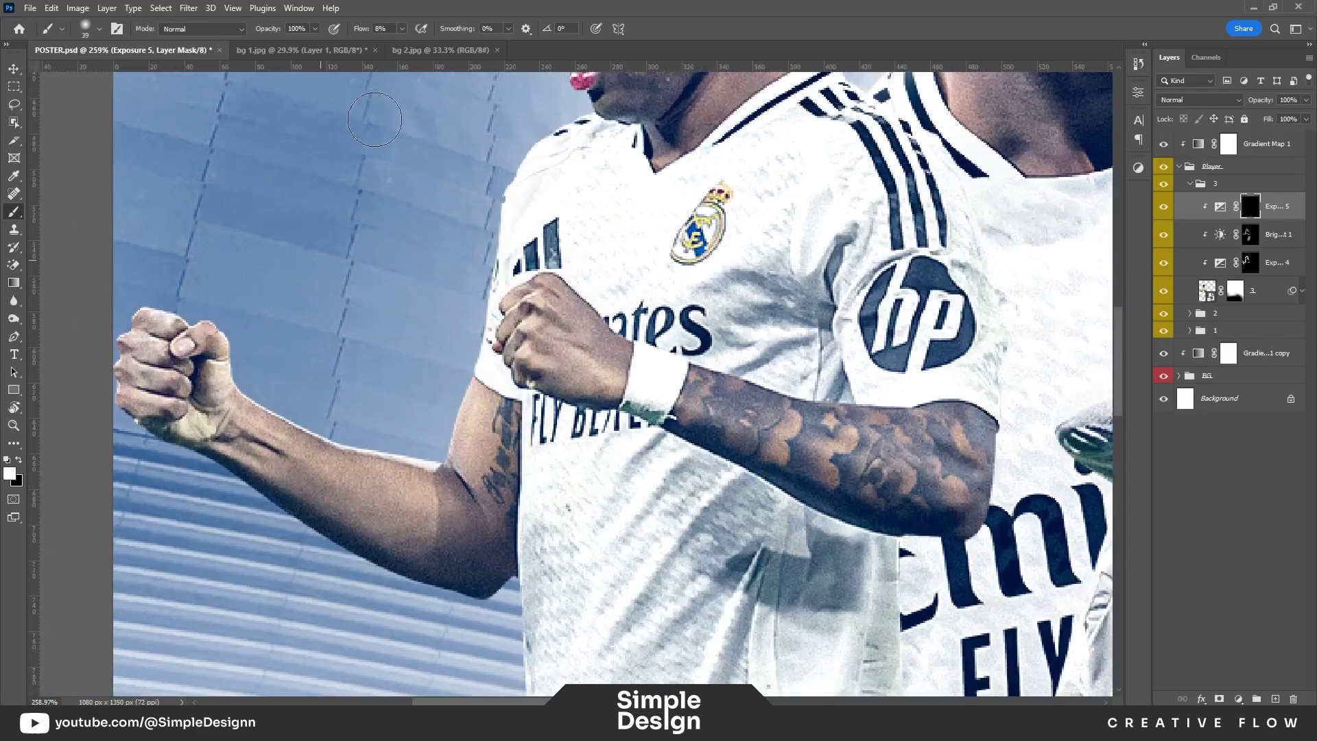
Step: Paint rim highlights on the arm, forearm near the fist, temple, cheek and jersey seam
drag(457, 369, 457, 389)
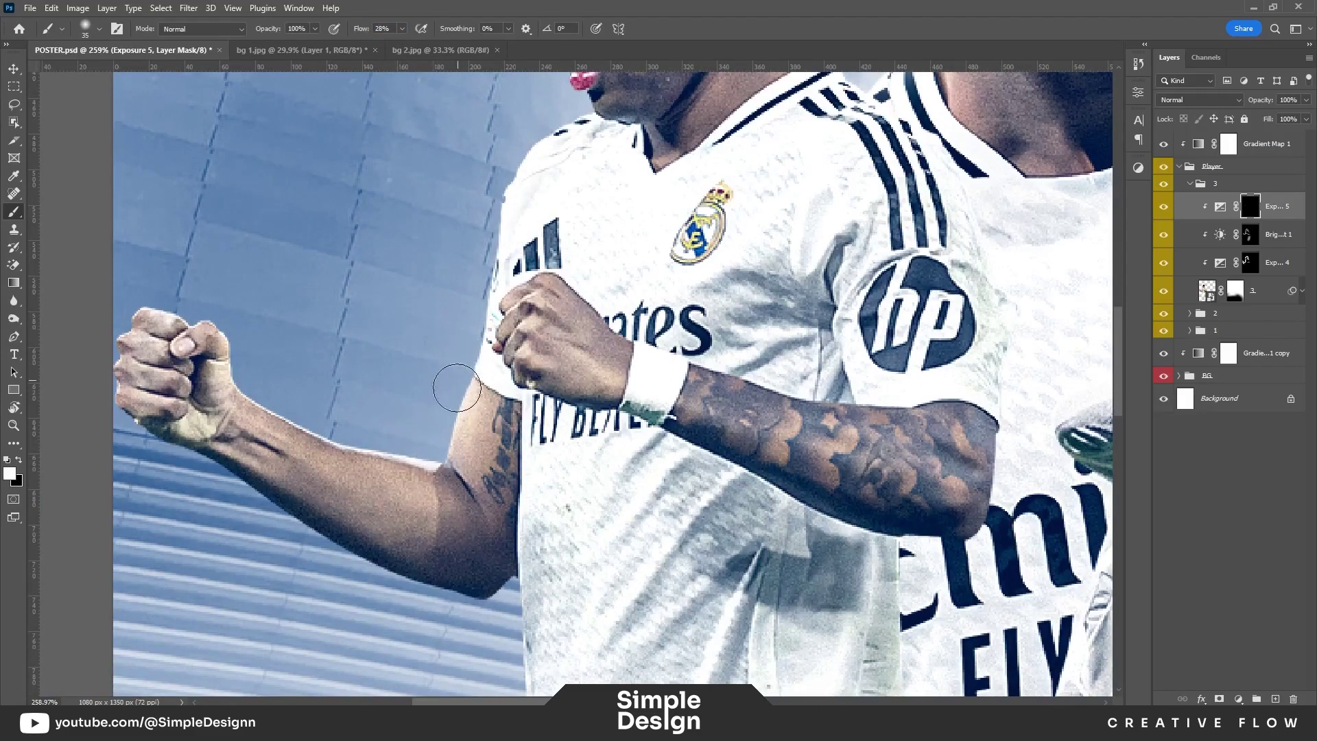
drag(306, 421, 283, 398)
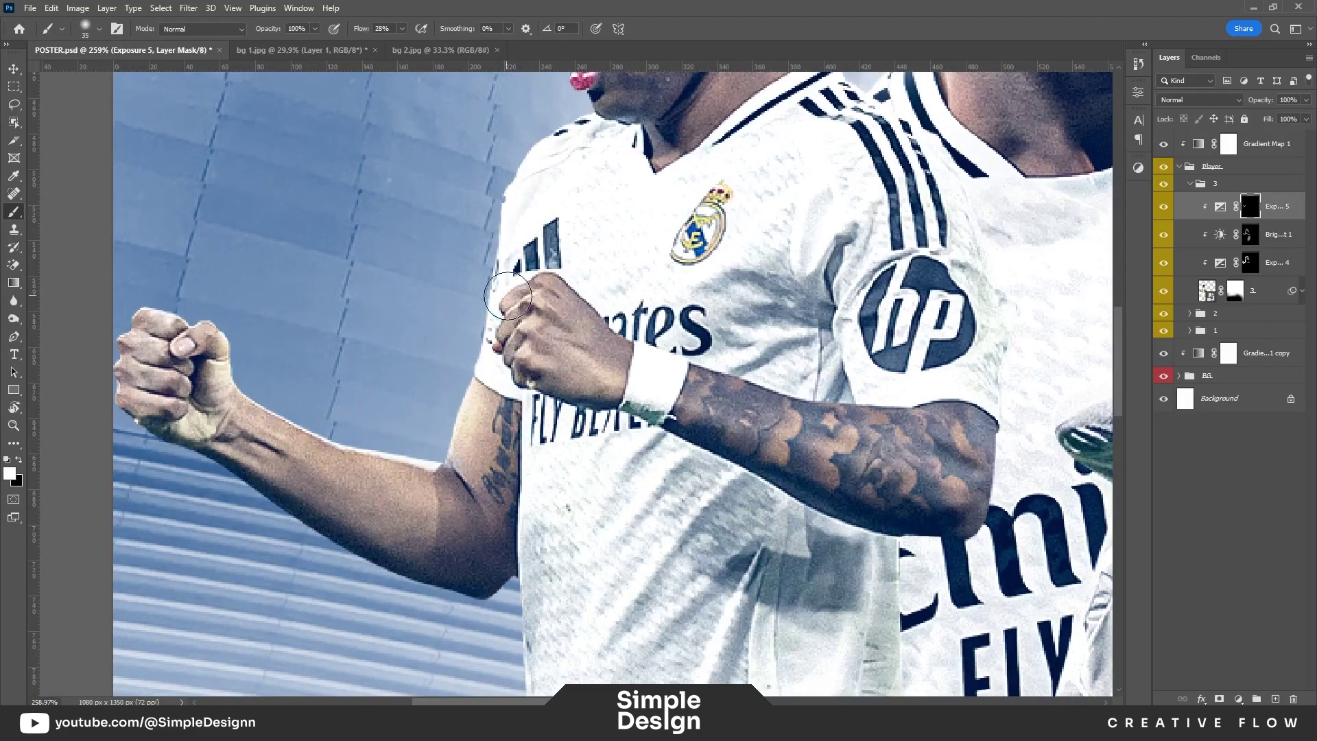
scroll(778, 293, up, 5)
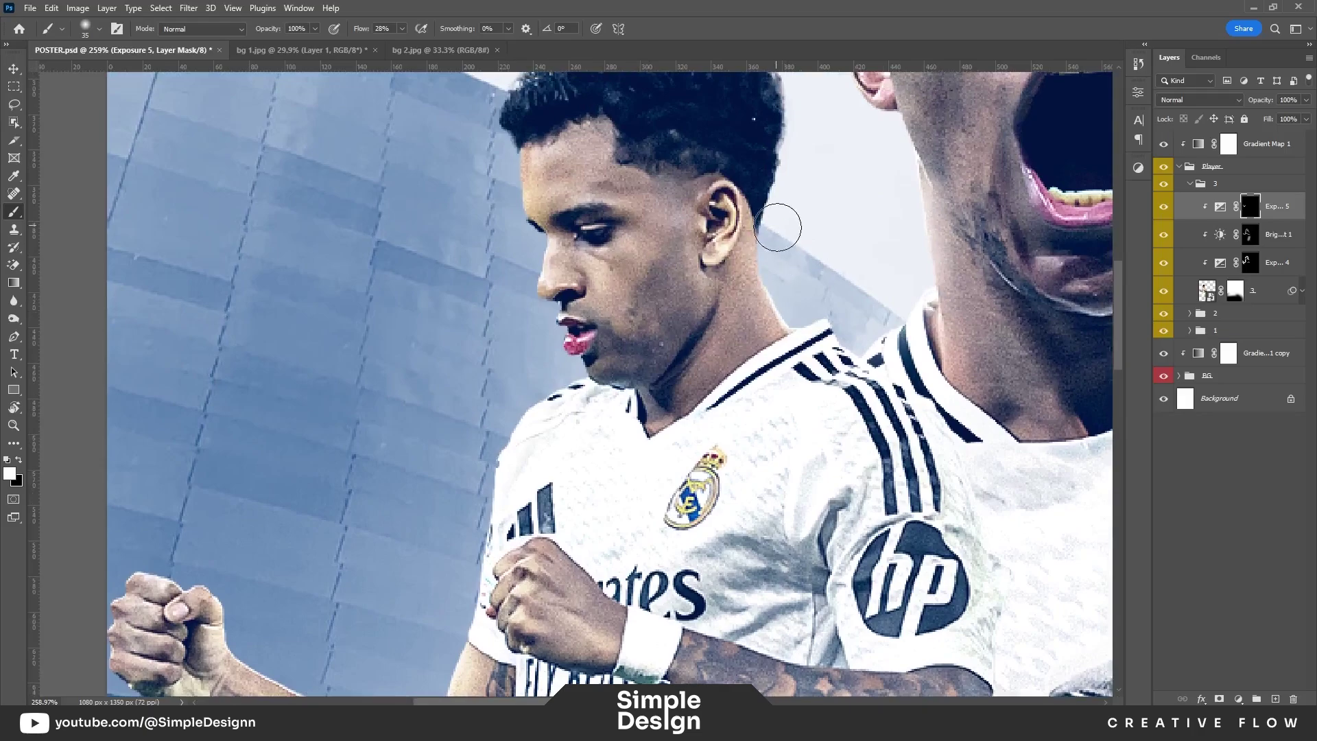
scroll(778, 227, up, 2)
scroll(778, 227, up, 1)
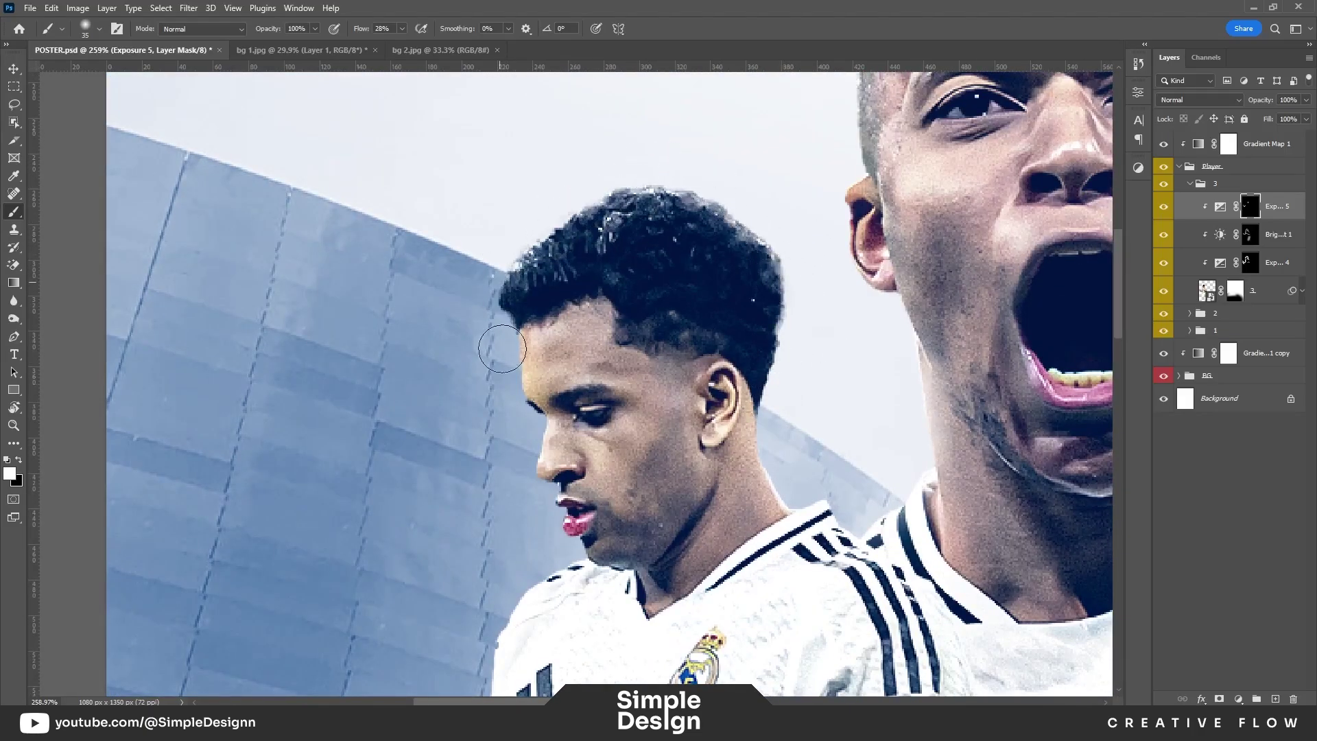
mouse_move(502, 348)
mouse_down()
mouse_move(518, 433)
mouse_move(647, 448)
mouse_up()
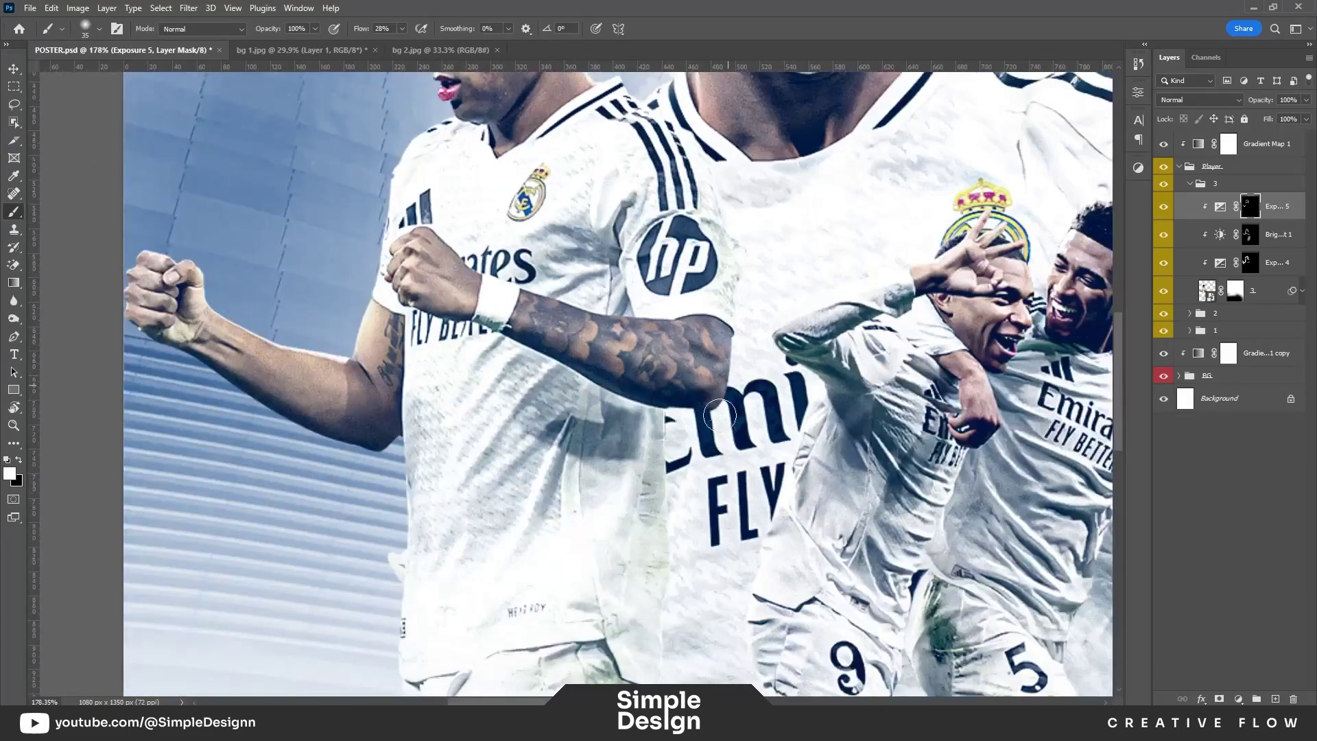
drag(737, 375, 660, 569)
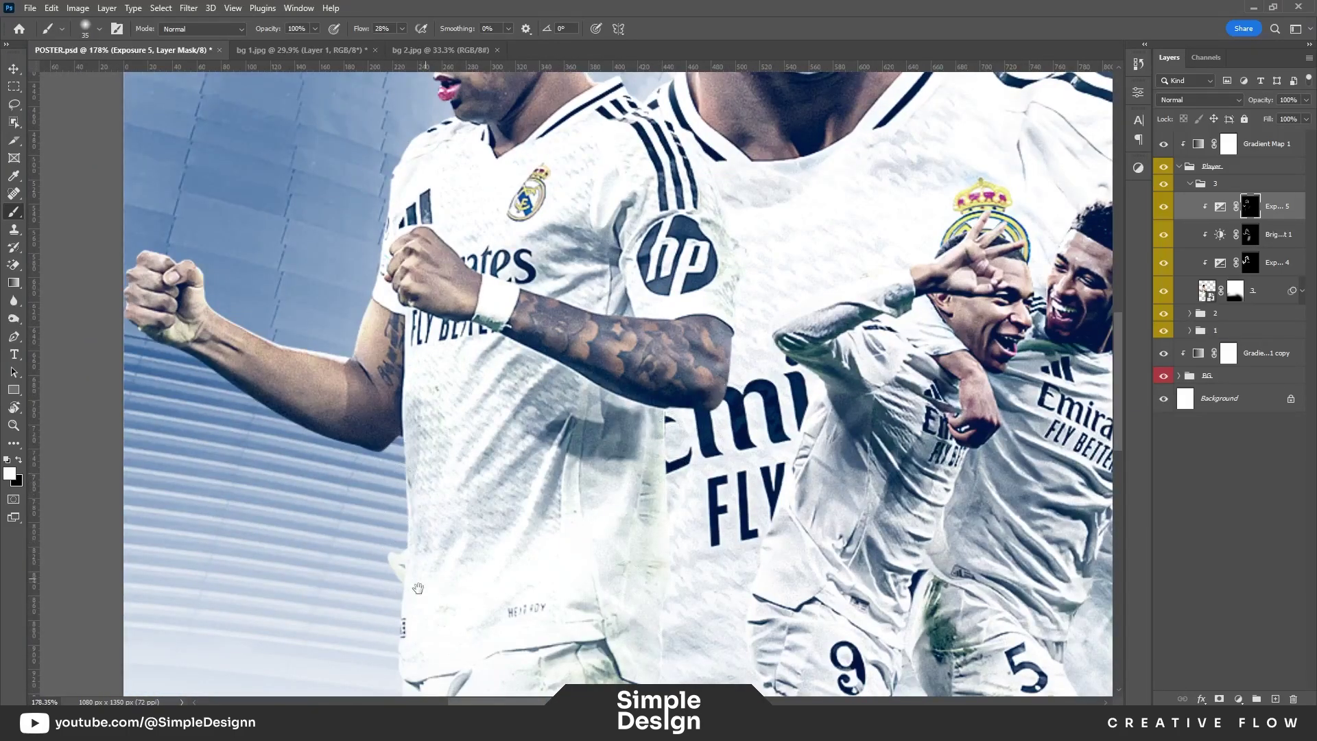
Step: Fit the poster in the window and add a Hue/Saturation adjustment targeting Yellows
drag(418, 588, 450, 555)
key(ctrl+0)
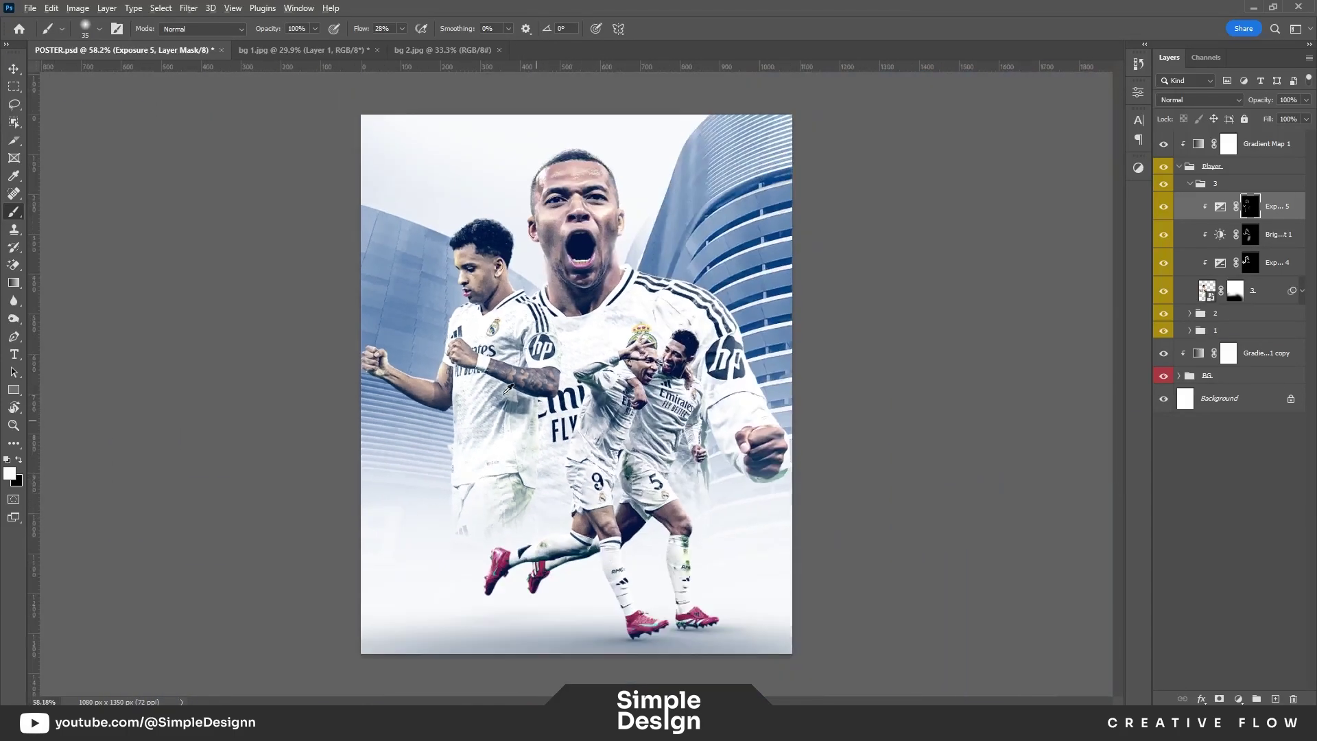
scroll(509, 389, up, 2)
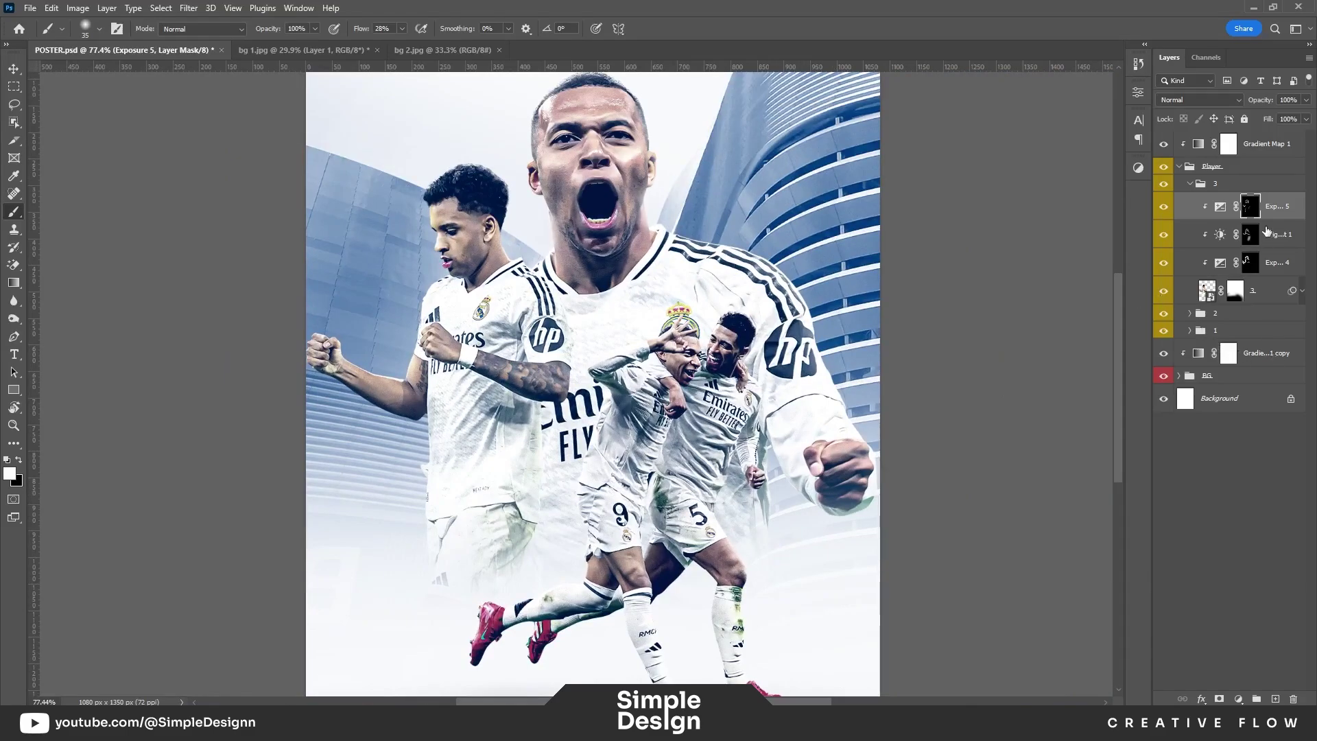
click(1238, 699)
click(1255, 575)
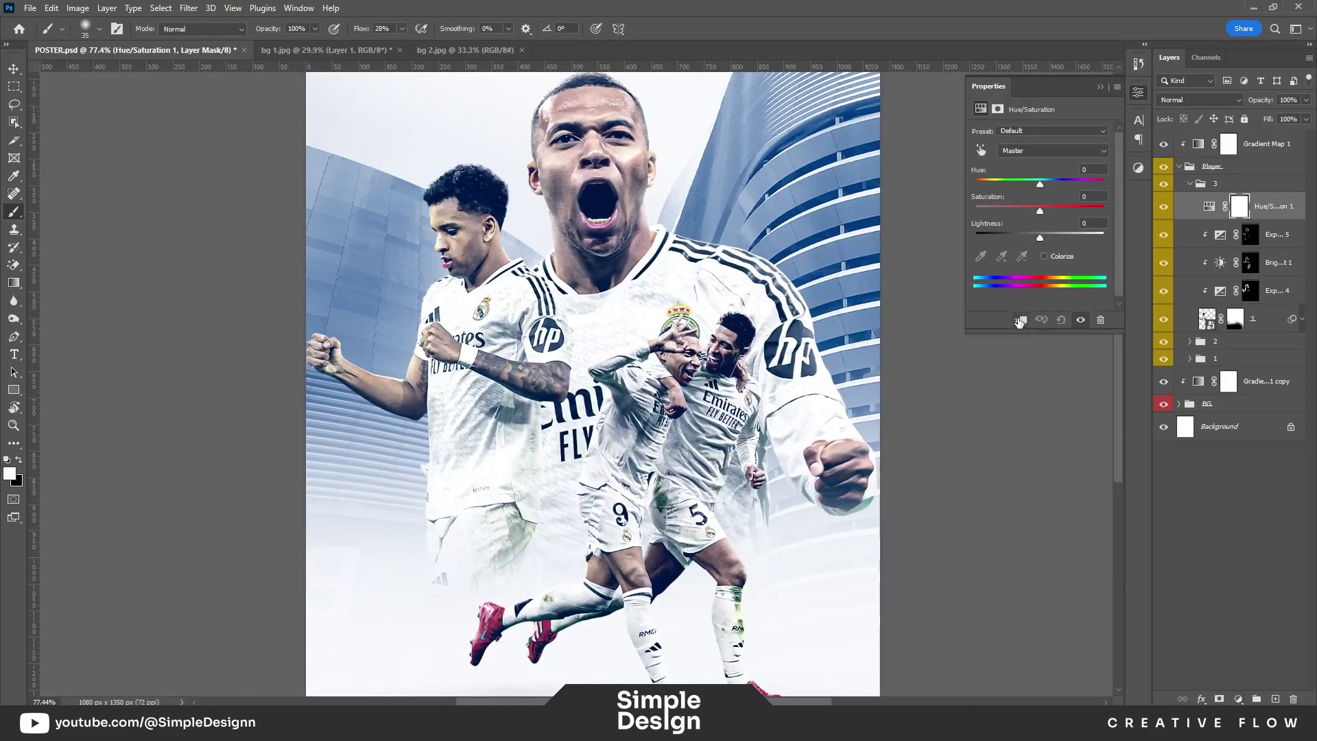
click(981, 150)
click(448, 213)
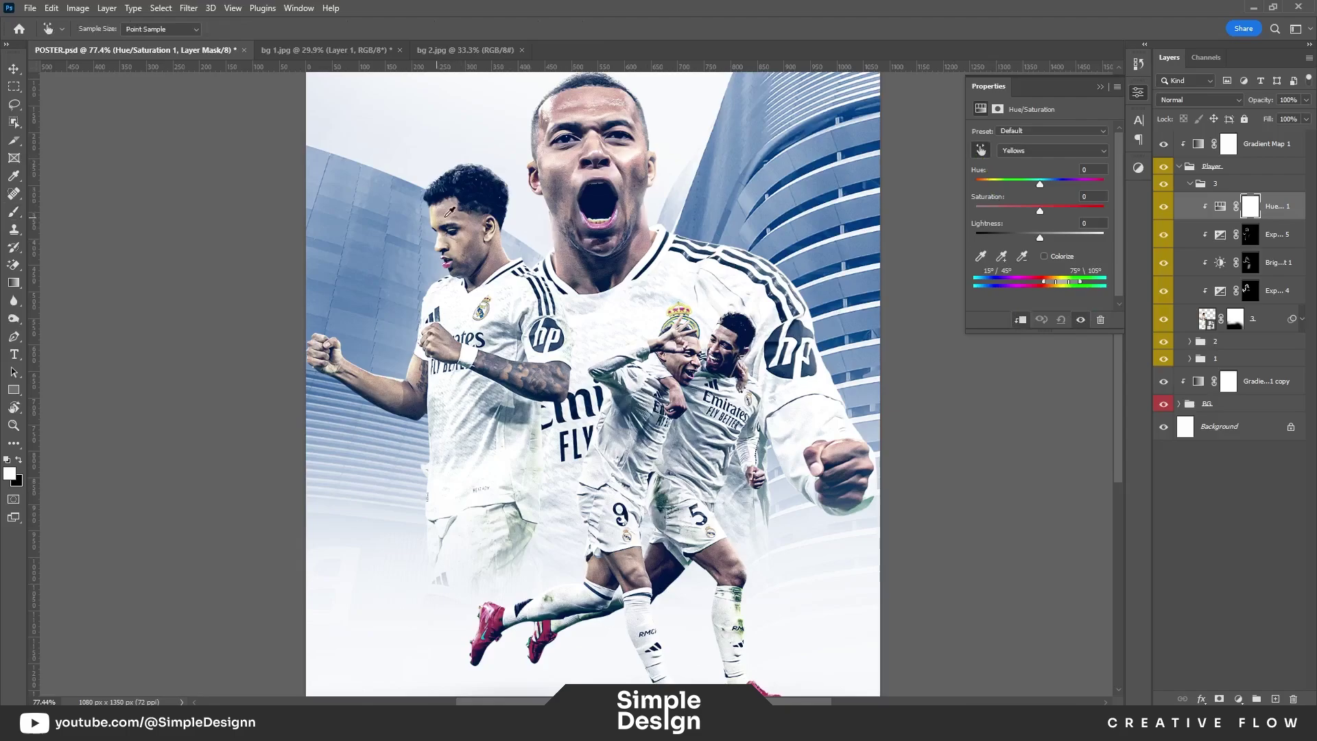
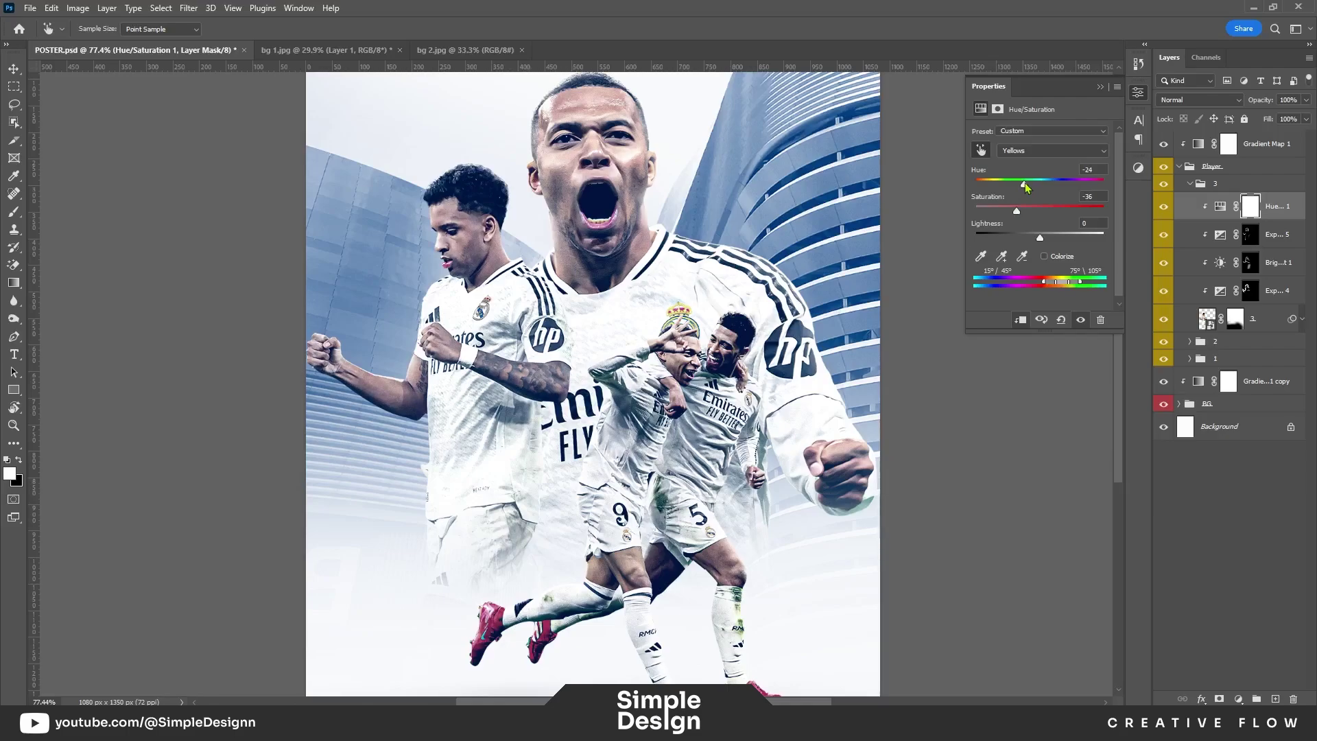
Step: Close the Yellows Hue/Saturation panel, compare with the left player hidden, and save POSTER.psd
click(1110, 87)
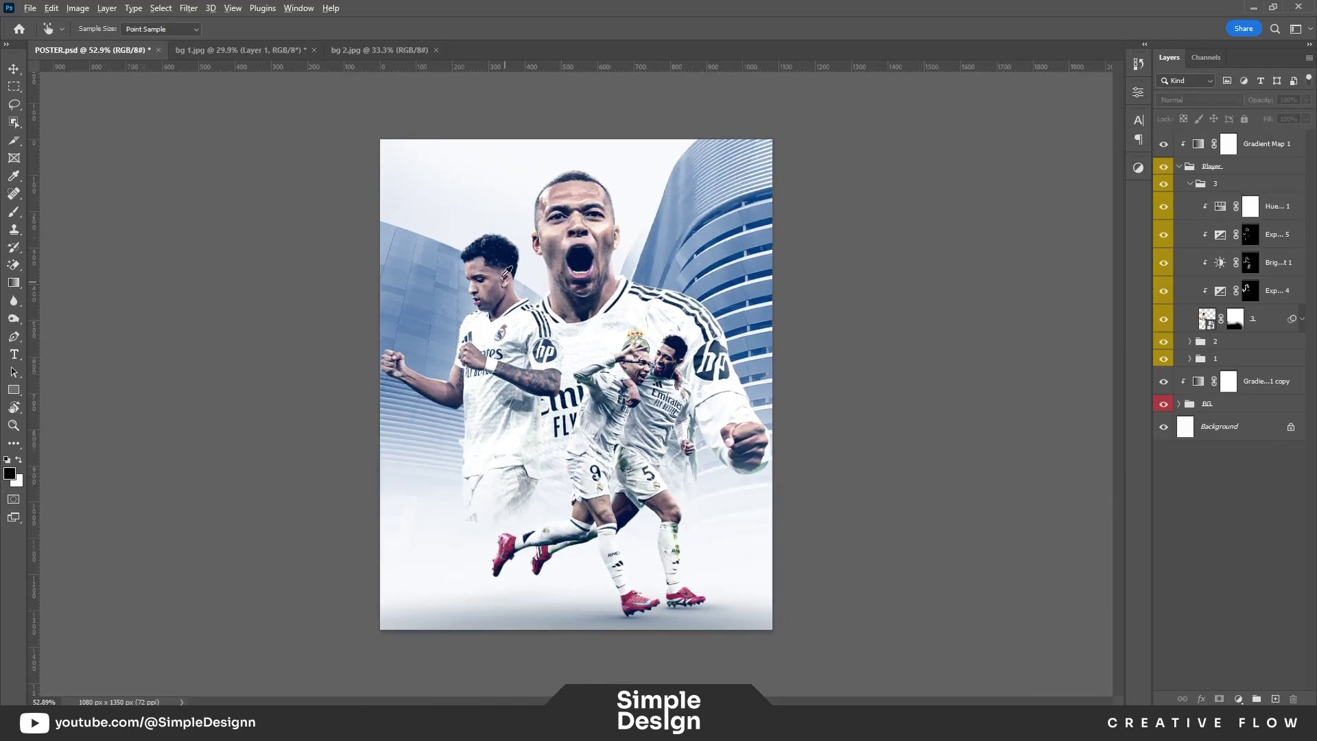
scroll(507, 272, up, 3)
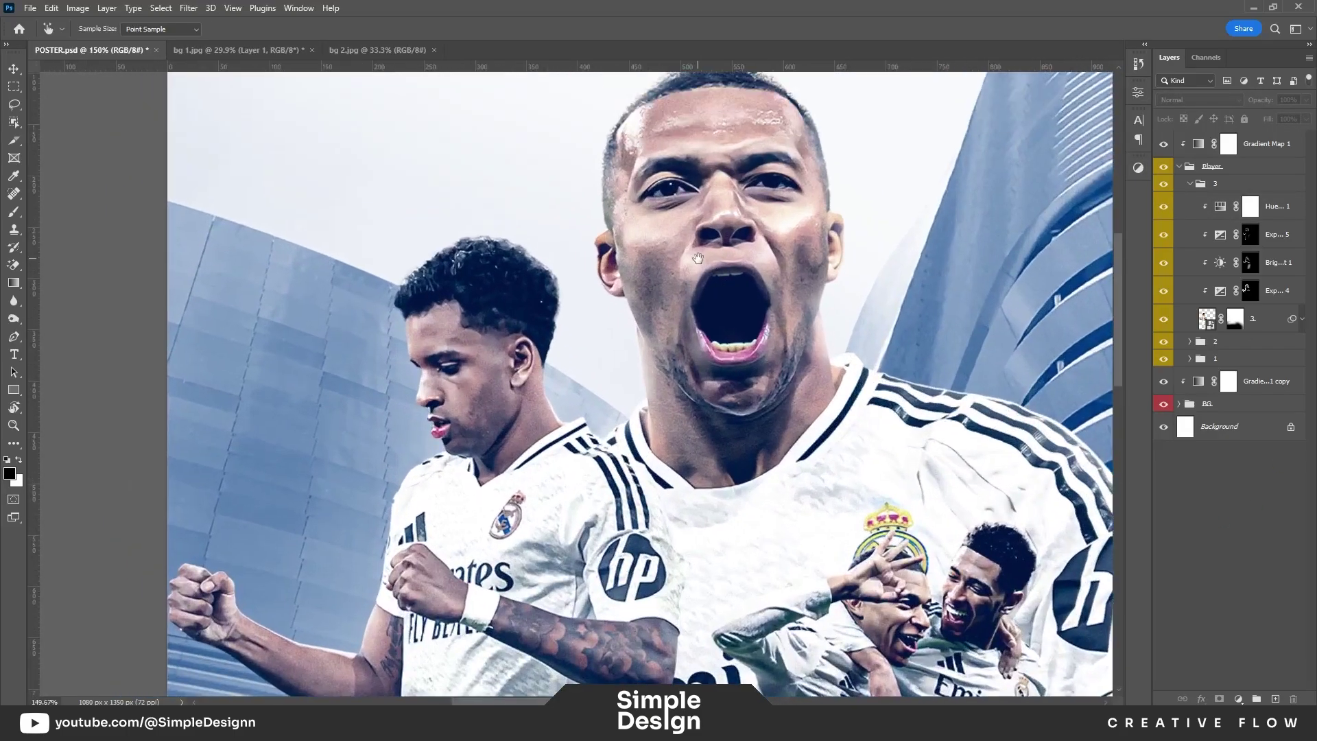
click(1164, 184)
key(ctrl+s)
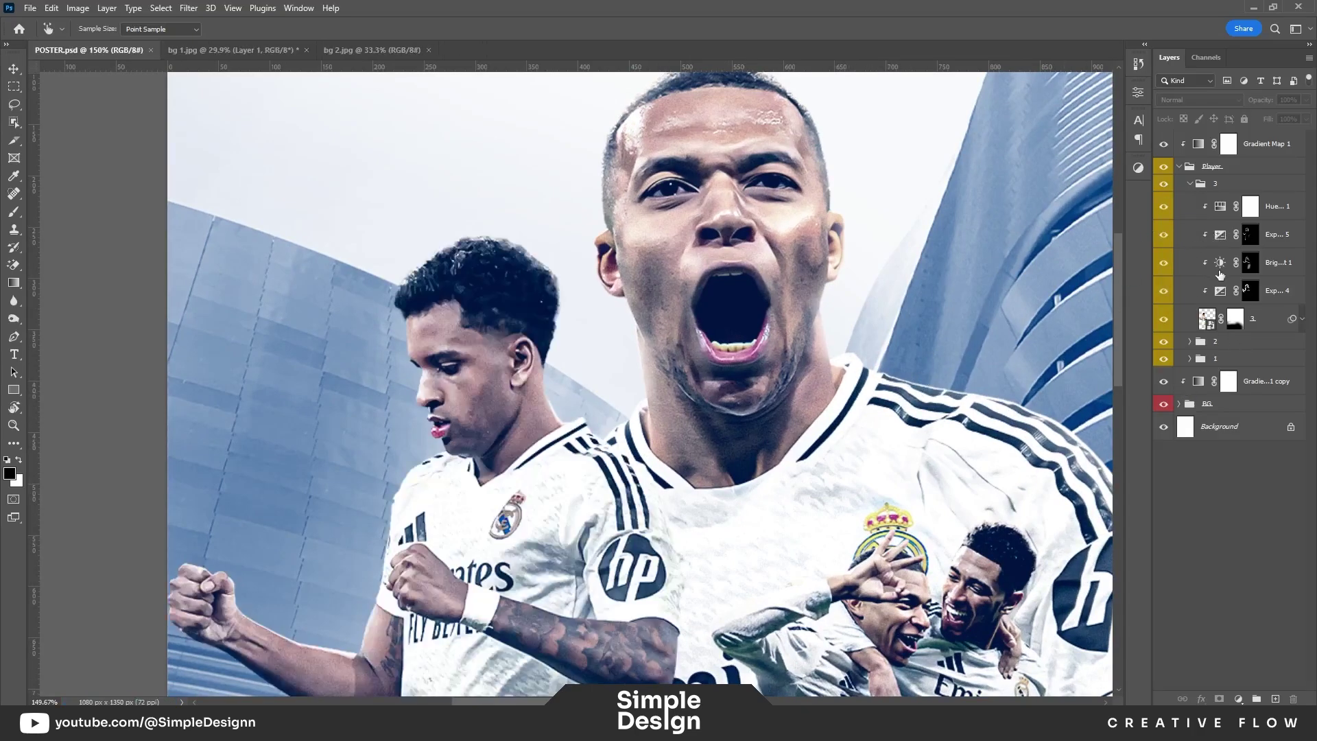
Step: Target the Hue/Saturation mask with a white Brush and start a new layer above it
click(1274, 216)
key(b)
key(x)
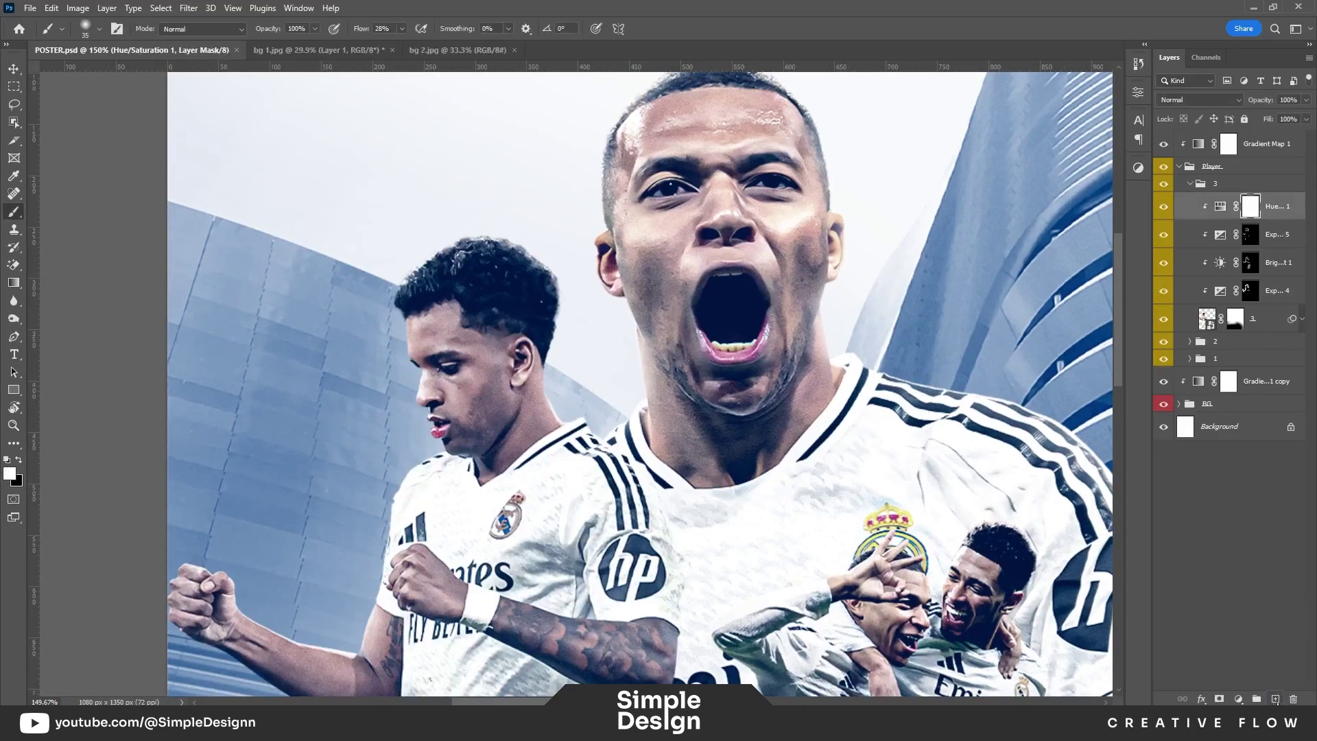
key(ctrl+shift+alt+n)
Step: Make the new layer a clipped Overlay layer and set black brush flow to 3%
key(x)
key(ctrl+alt+g)
click(1201, 99)
click(1194, 268)
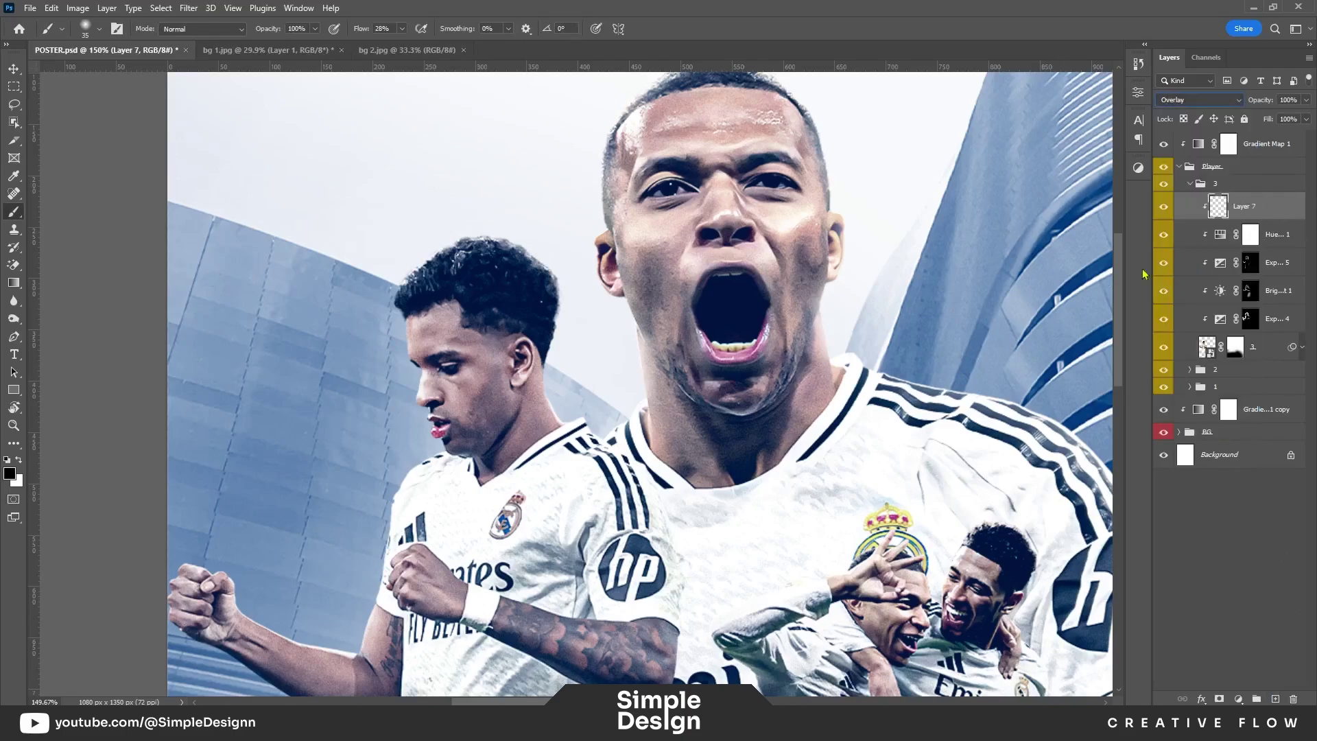
scroll(527, 426, up, 3)
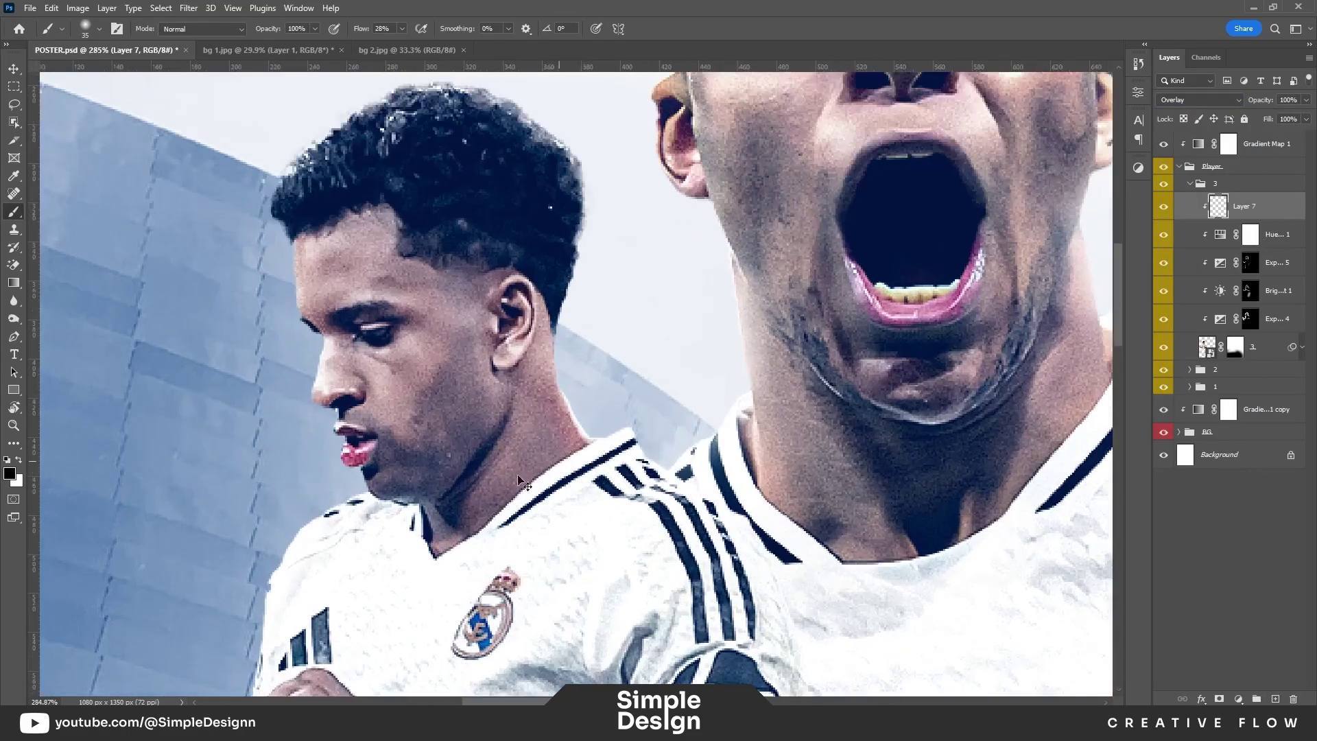
drag(363, 31, 359, 40)
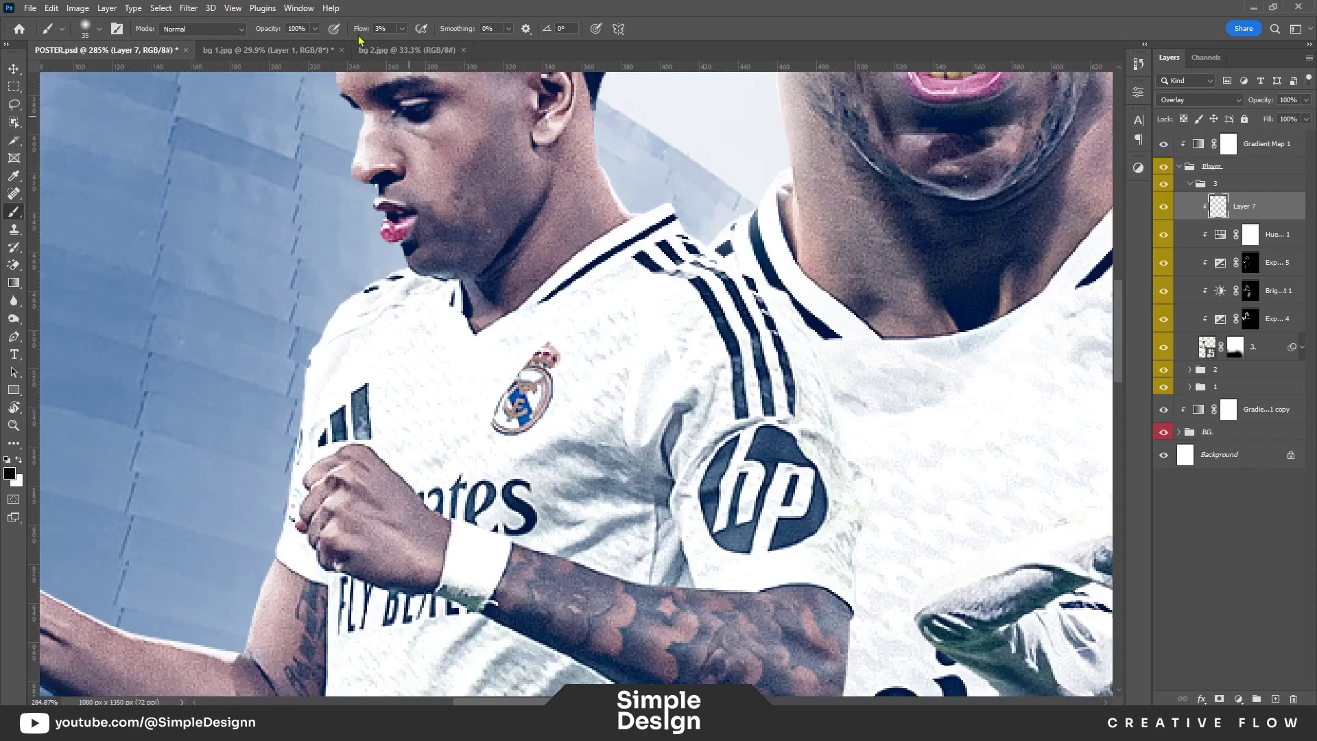
Step: Softly darken the left player's forearm edge and shirt folds with a small brush
drag(573, 258, 559, 258)
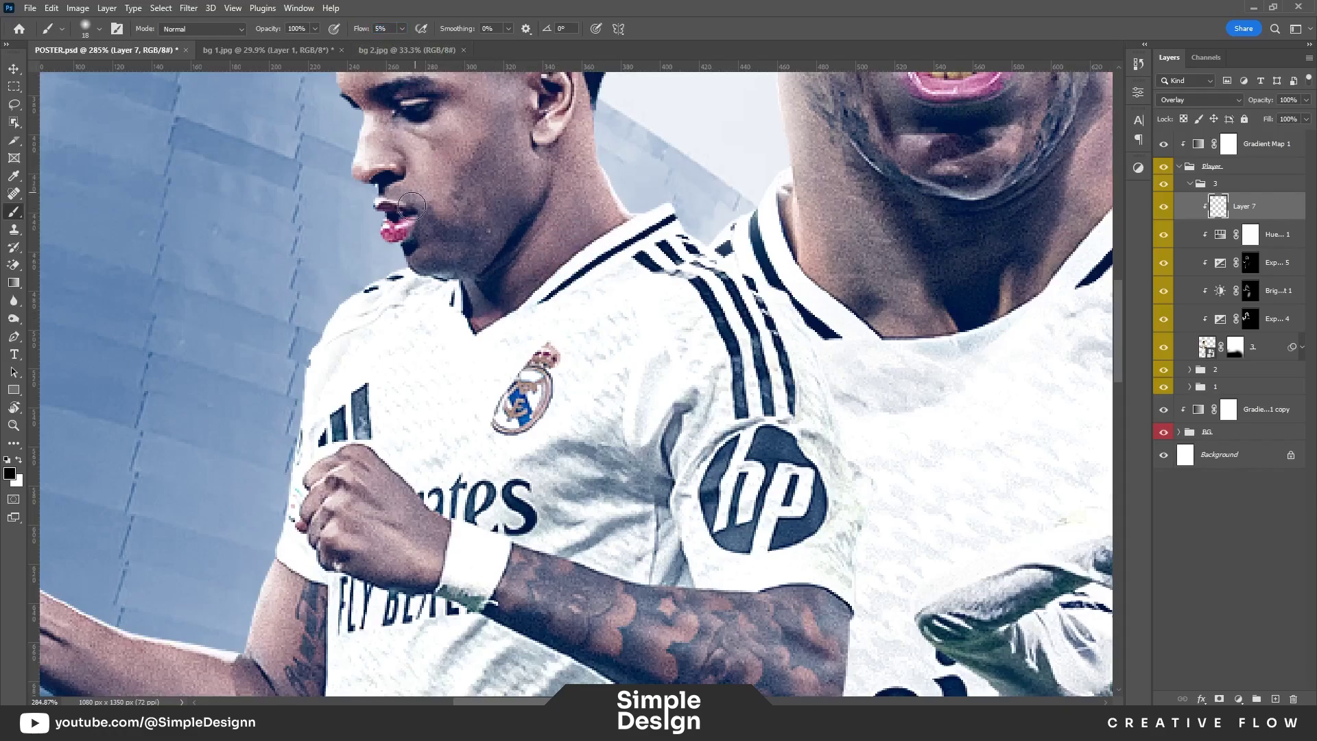
scroll(603, 379, up, 3)
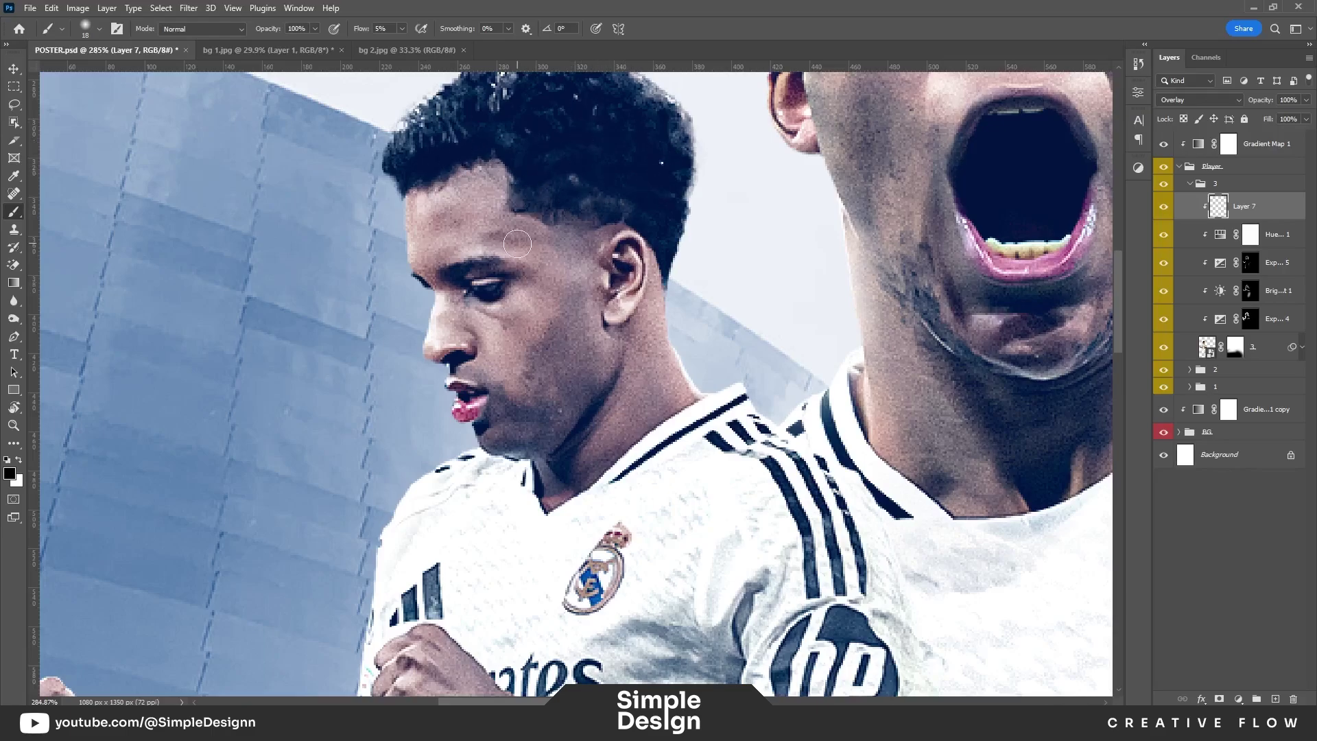
scroll(466, 426, down, 5)
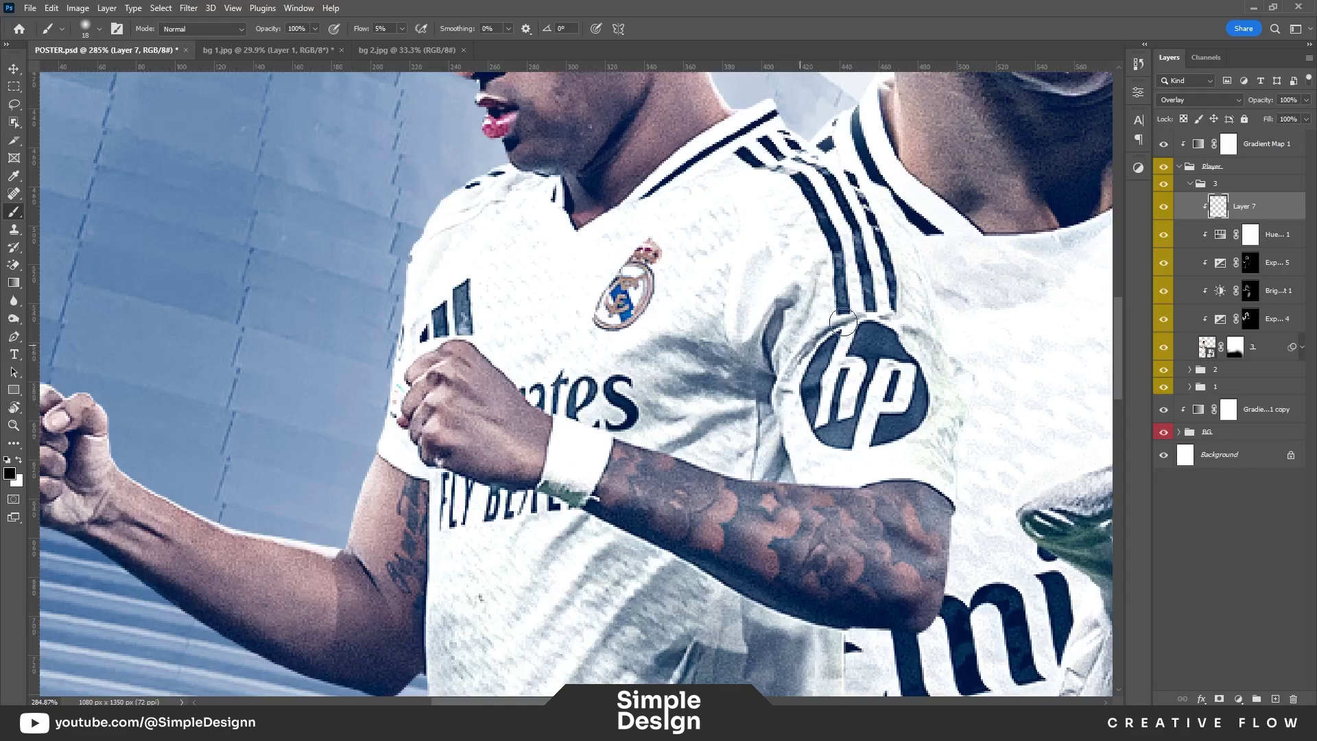
drag(892, 552, 939, 562)
scroll(938, 561, down, 3)
key(bracketright)
key(bracketright)
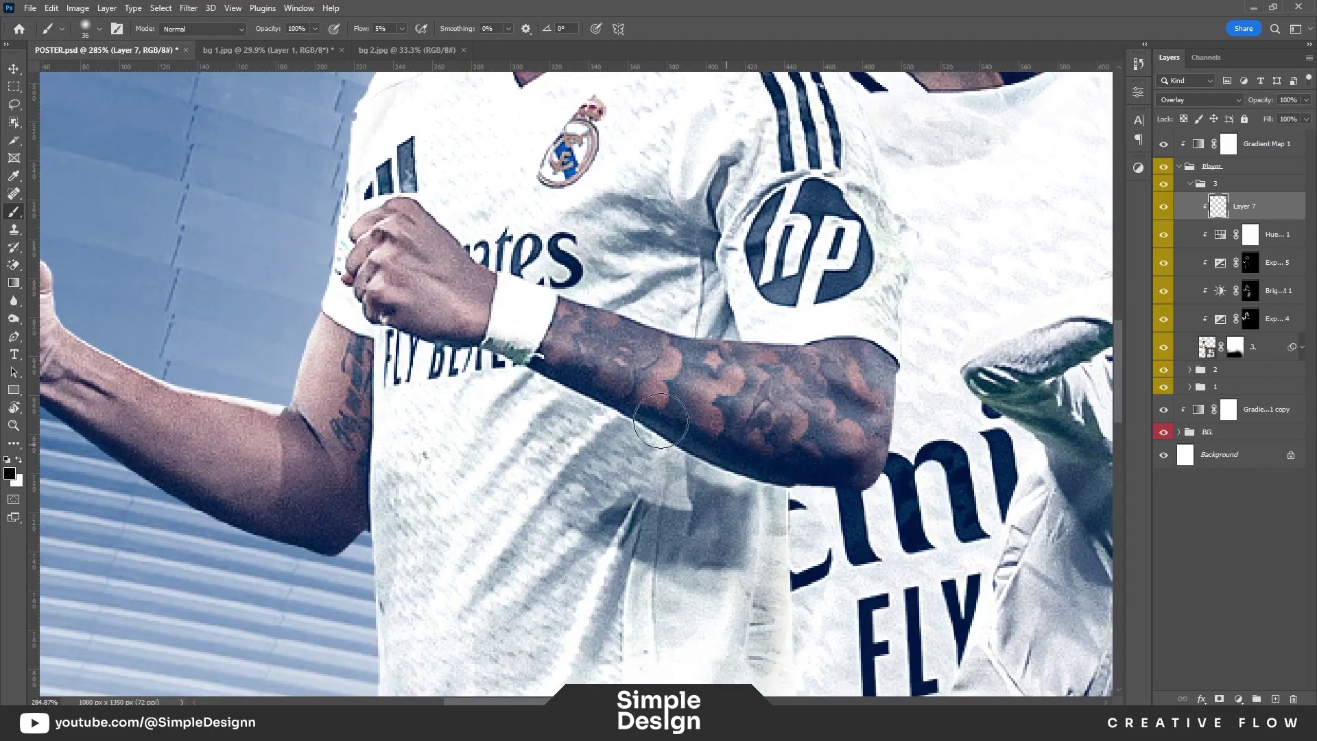
drag(694, 495, 652, 562)
scroll(686, 522, down, 3)
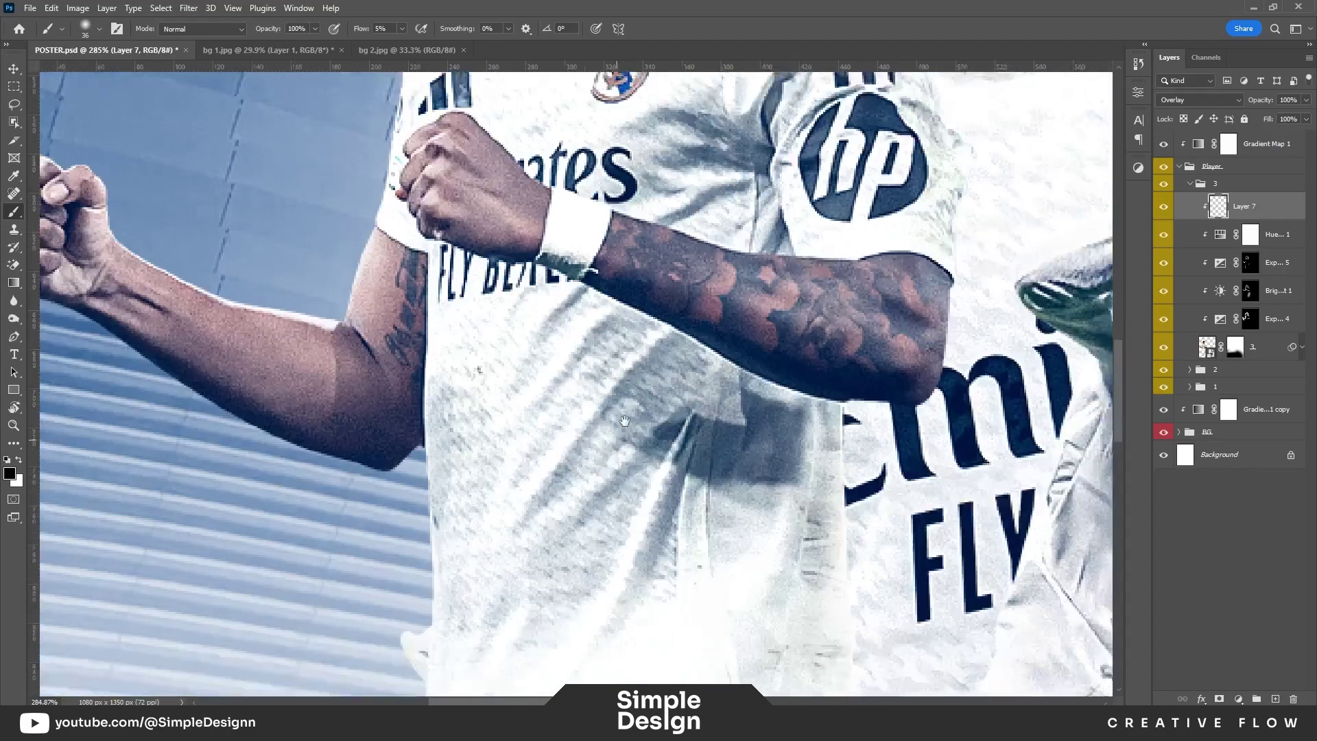
drag(675, 395, 619, 324)
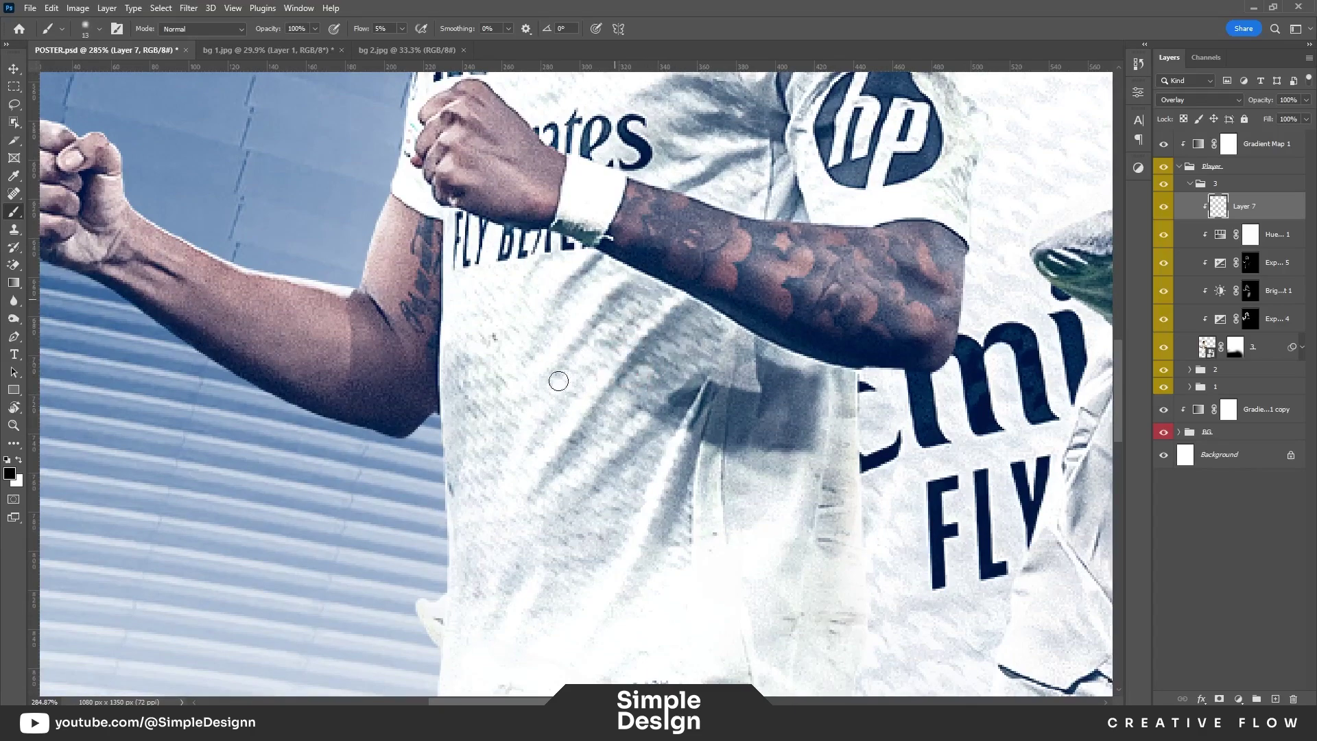
drag(706, 408, 651, 557)
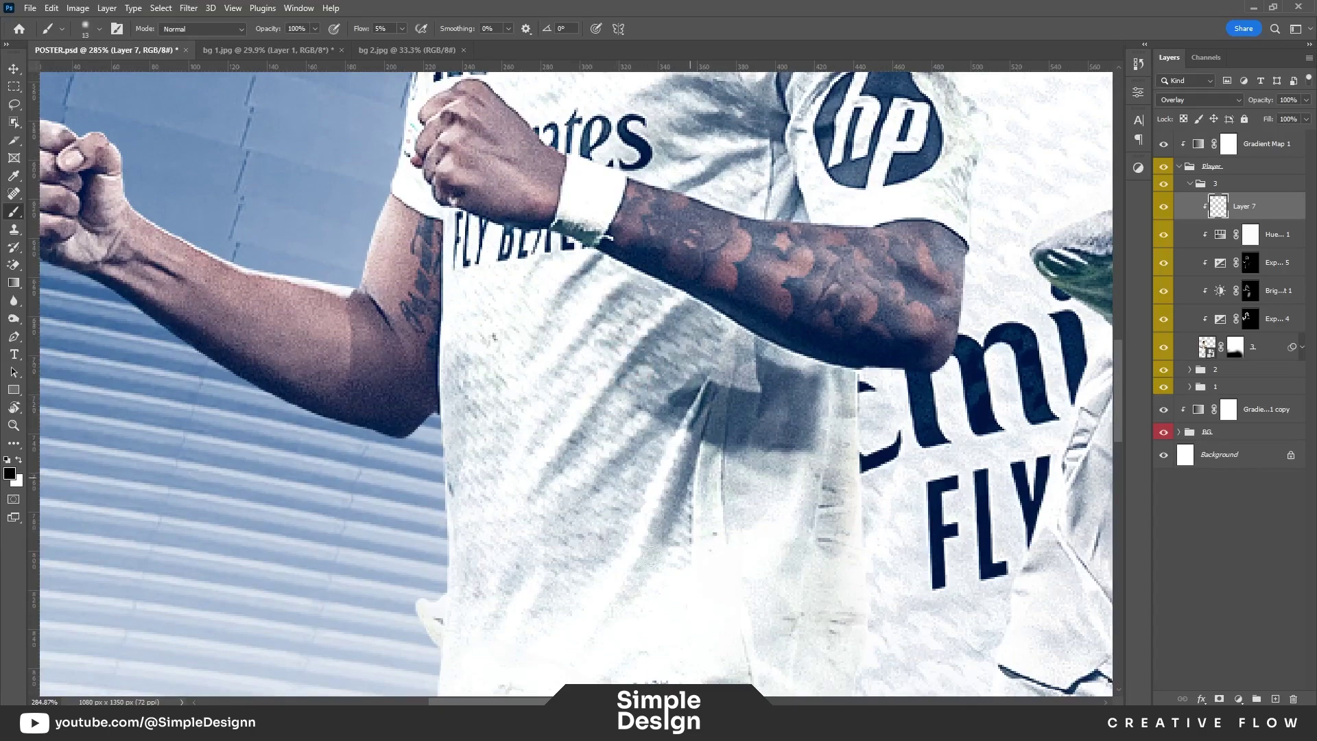
Step: Shade the forearm from elbow to wrist with a resized brush, then add Layer 8
right_click(421, 350)
mouse_move(322, 405)
mouse_down()
mouse_move(629, 485)
mouse_move(686, 474)
mouse_up()
key(bracketleft)
key(bracketleft)
key(bracketleft)
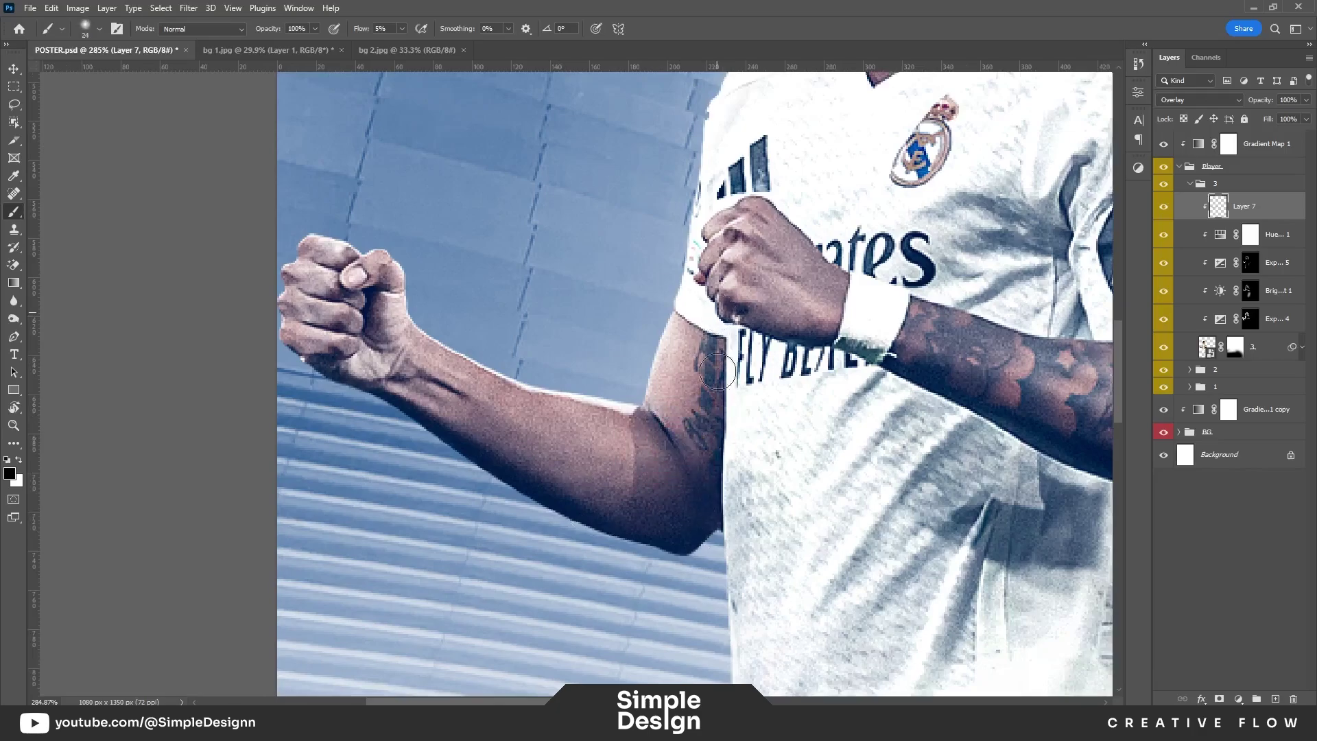
drag(480, 418, 360, 302)
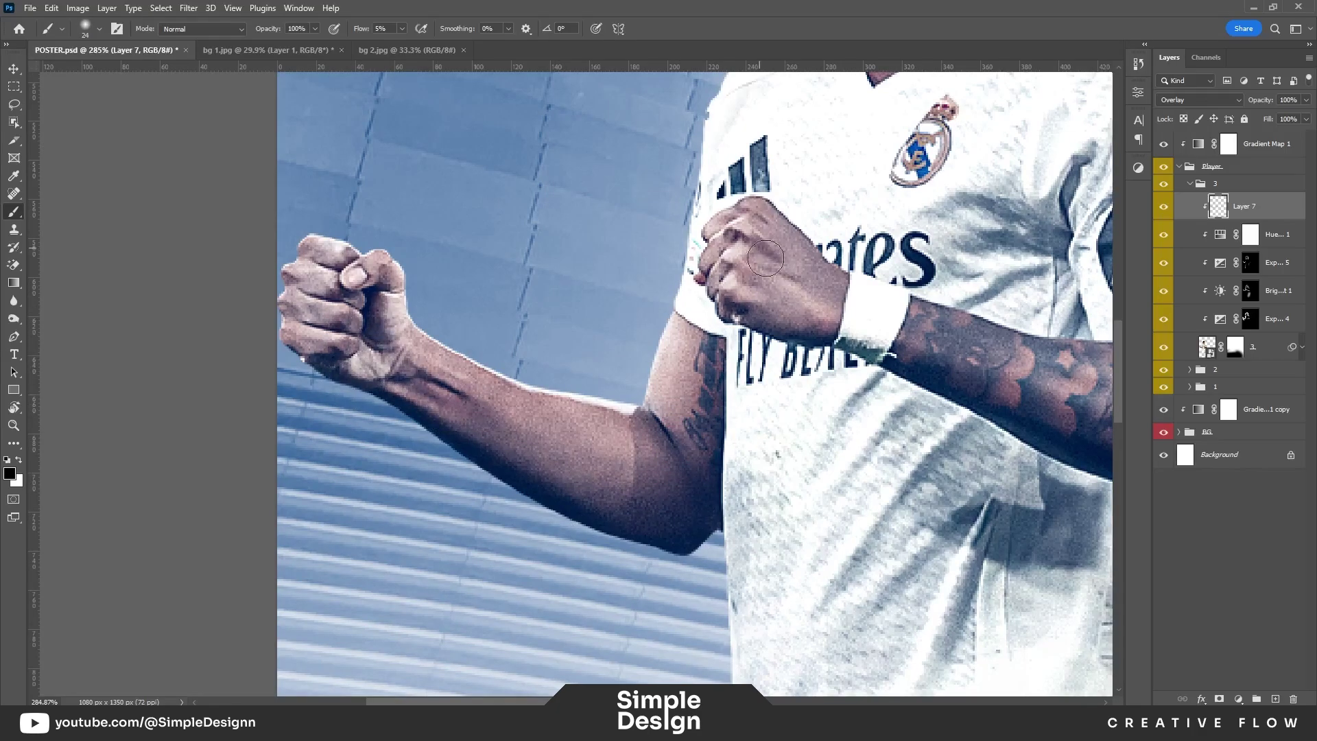
scroll(766, 258, down, 3)
scroll(803, 480, up, 3)
mouse_move(756, 550)
mouse_down()
mouse_move(803, 398)
mouse_move(788, 398)
mouse_up()
scroll(741, 535, down, 5)
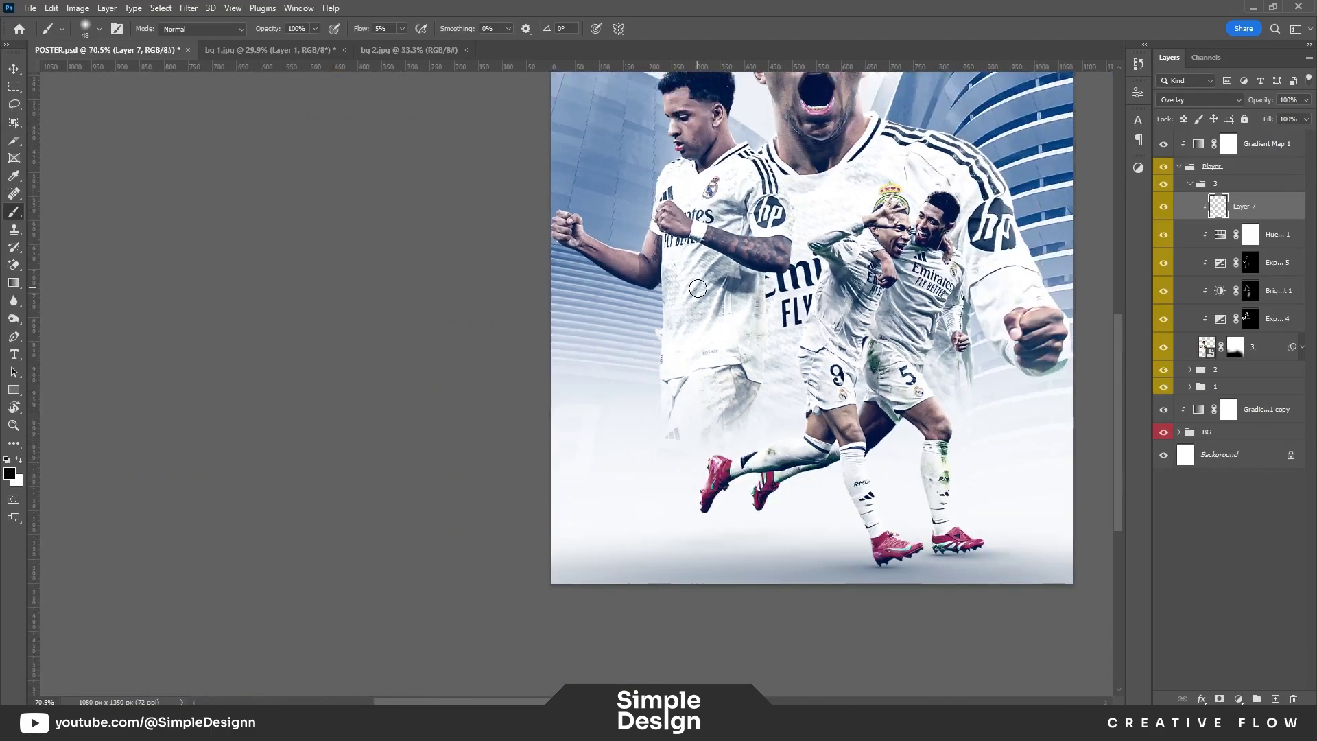
drag(697, 289, 719, 268)
scroll(650, 233, up, 3)
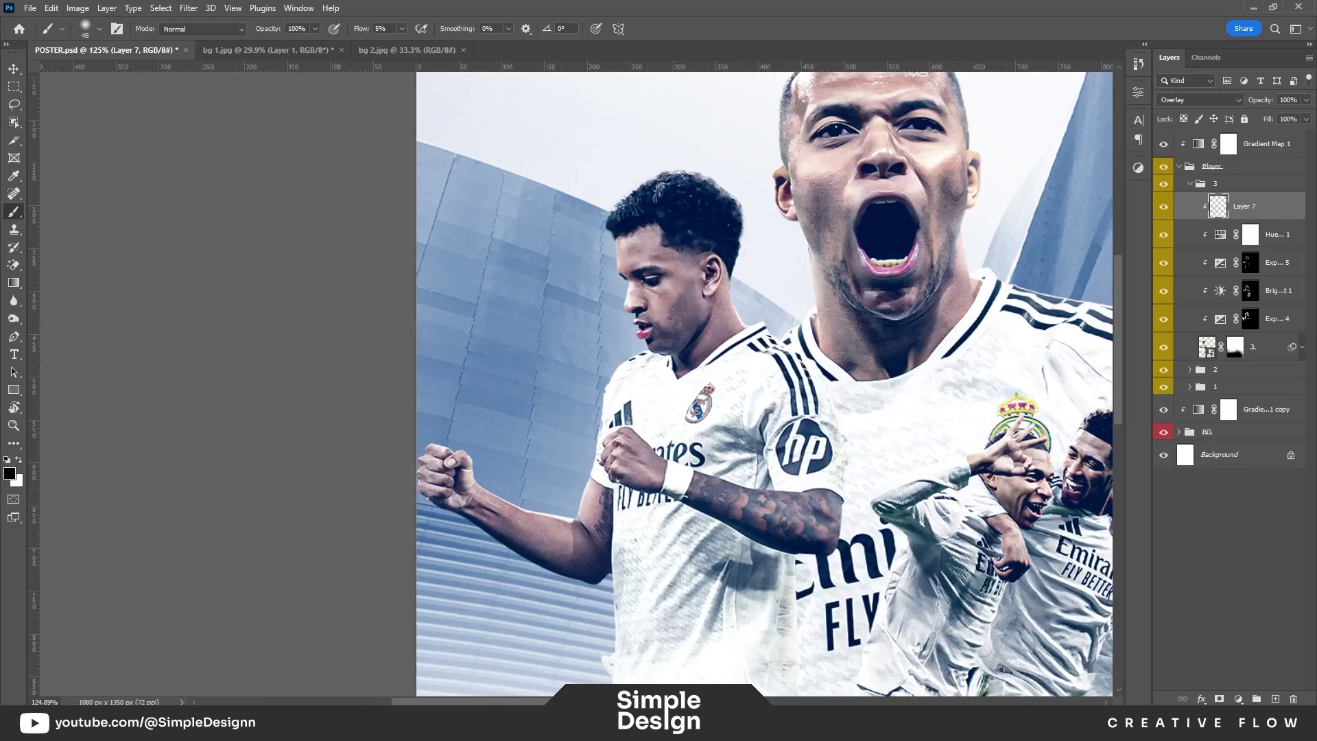
click(1271, 700)
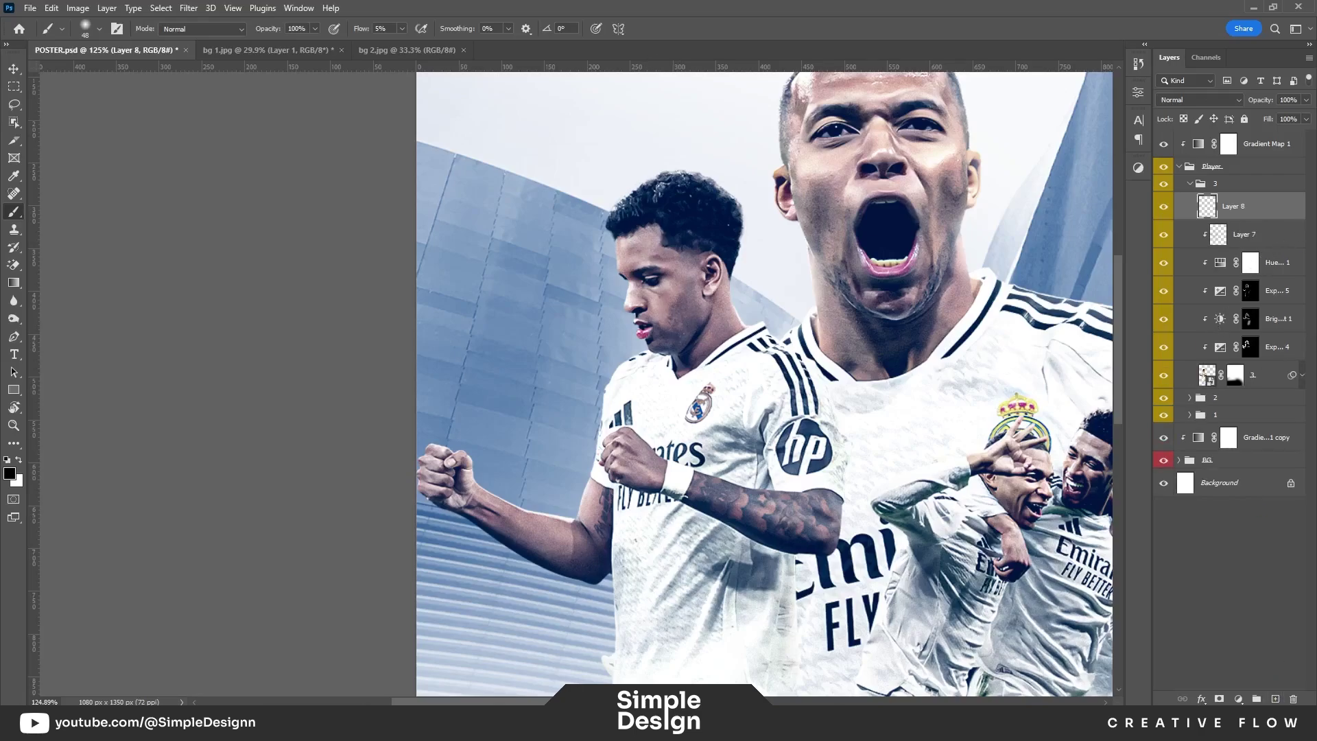
Step: Clip Layer 8 to the player and paint soft white highlights on his face and arm
key(ctrl+alt+g)
key(x)
scroll(516, 486, up, 3)
scroll(517, 486, up, 2)
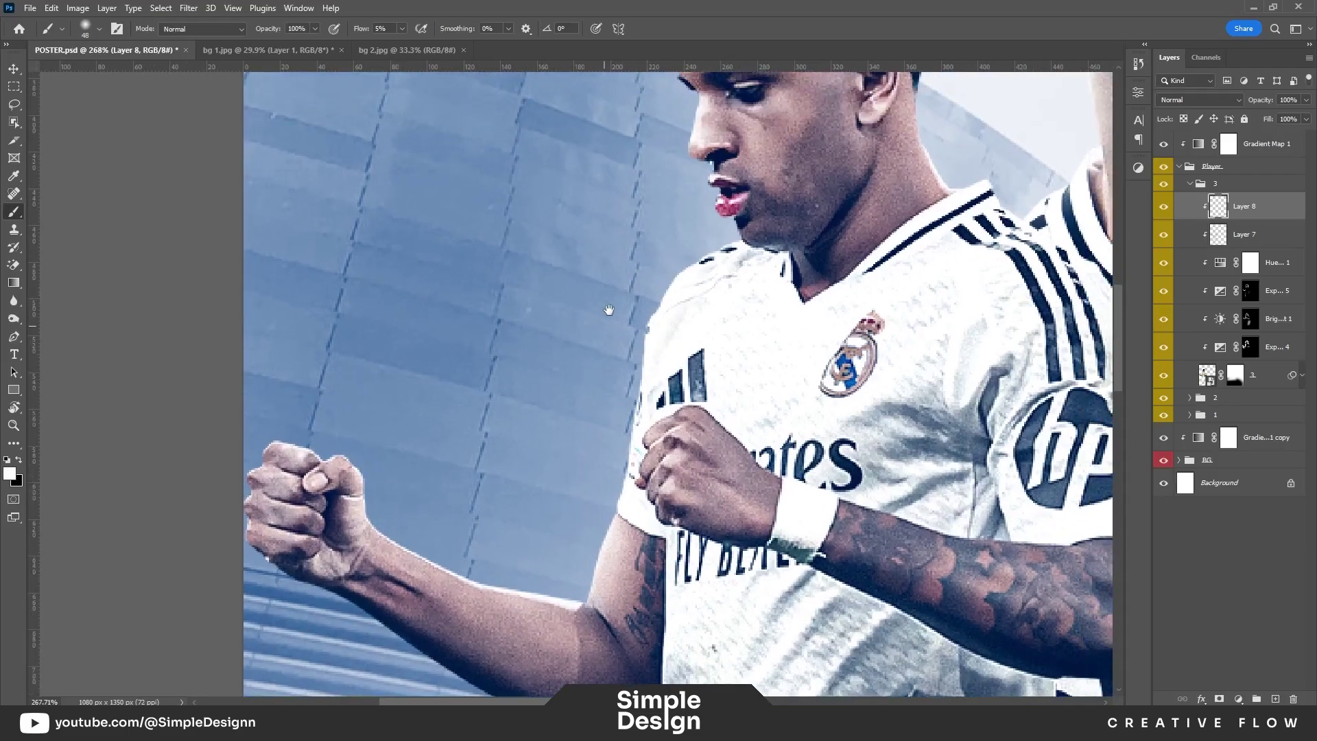
drag(643, 234, 612, 299)
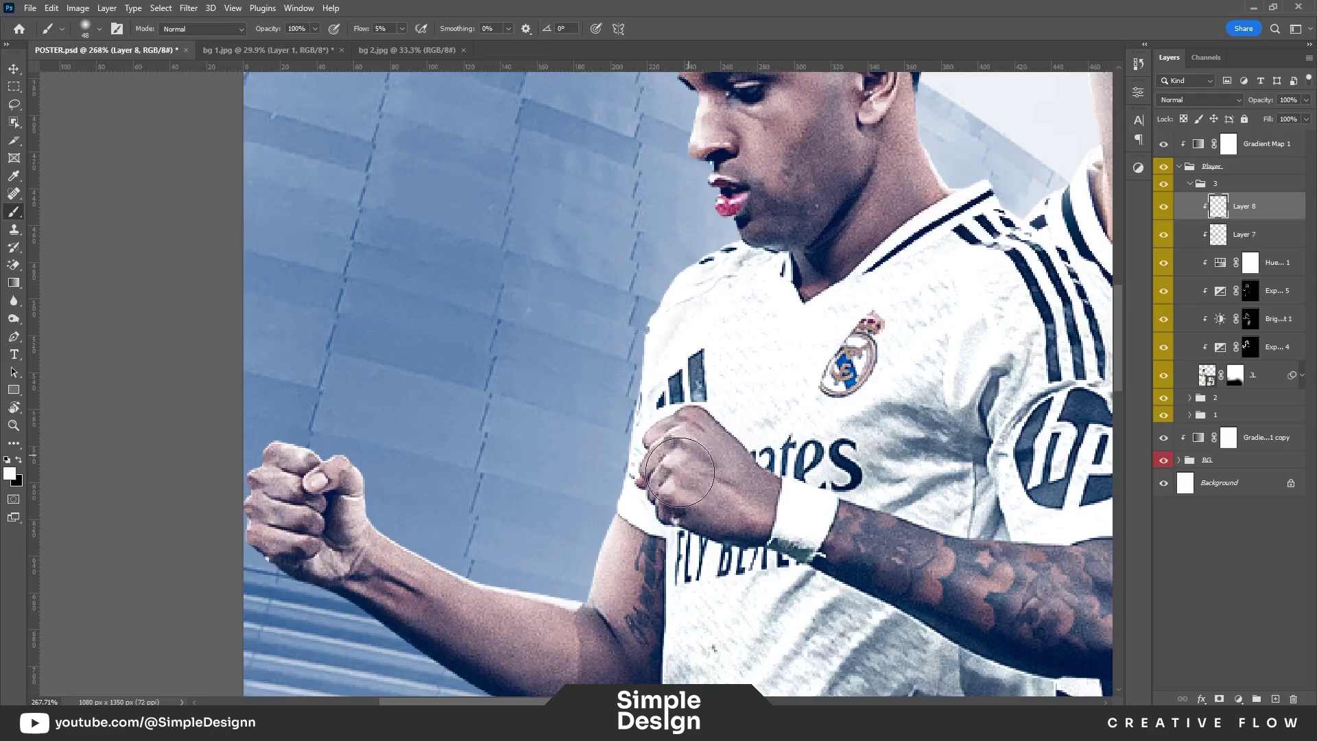
drag(679, 473, 570, 658)
drag(840, 240, 827, 364)
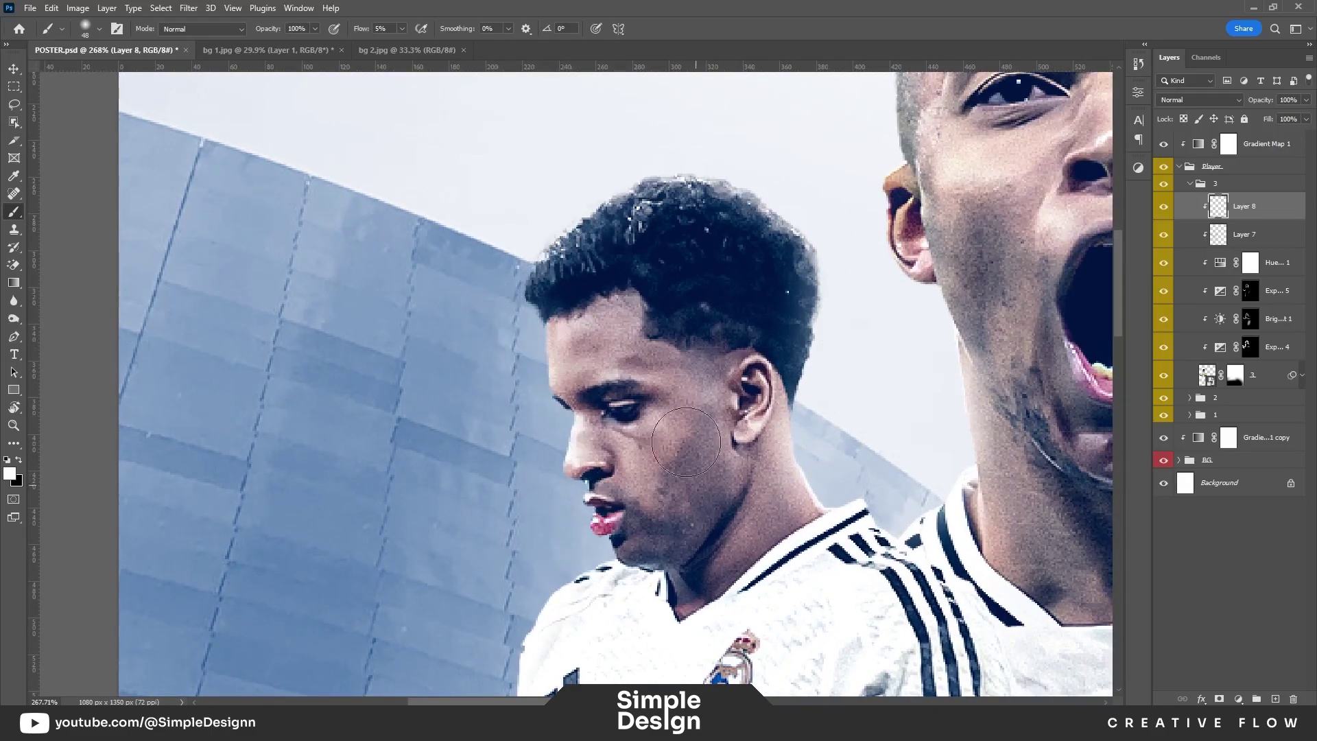
drag(875, 498, 725, 302)
scroll(885, 559, down, 5)
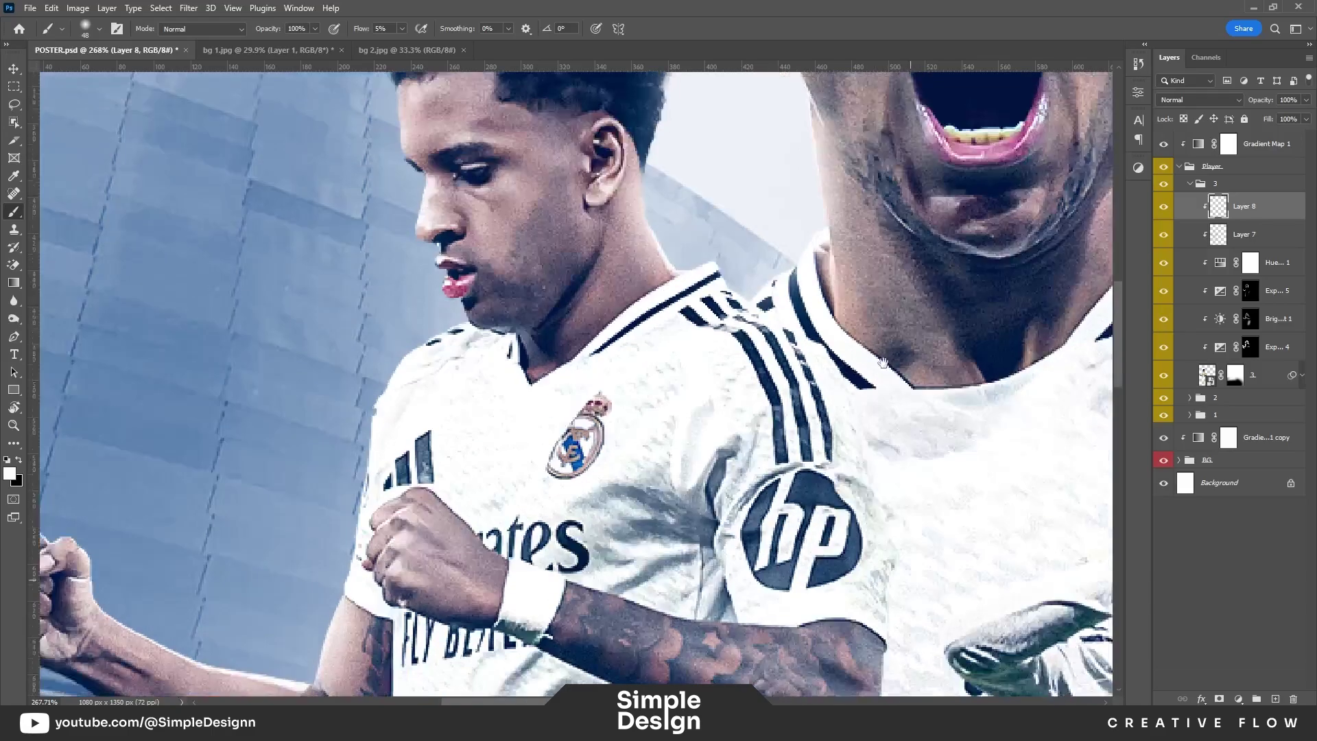
key(ctrl+0)
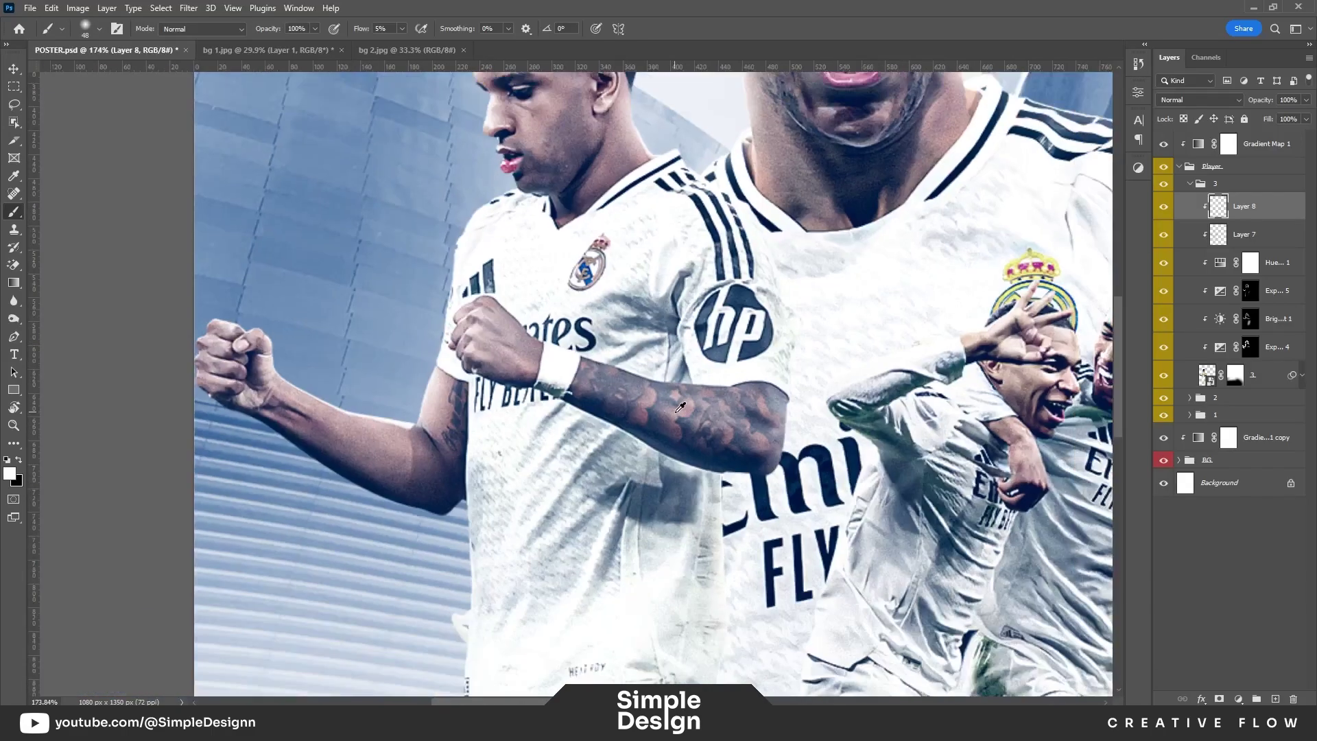
Step: Toggle the highlight layer to compare, then expand player group 2
click(1164, 208)
scroll(662, 419, down, 2)
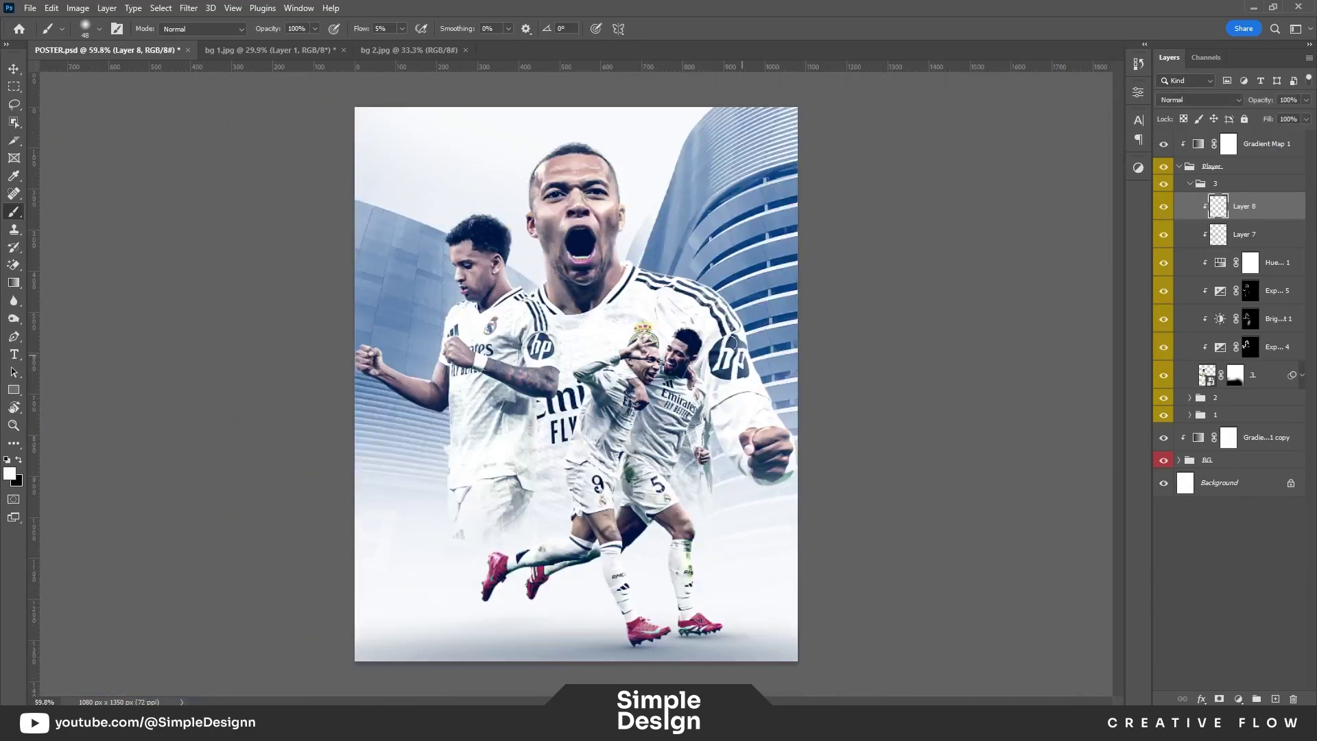
scroll(569, 329, up, 2)
click(1190, 184)
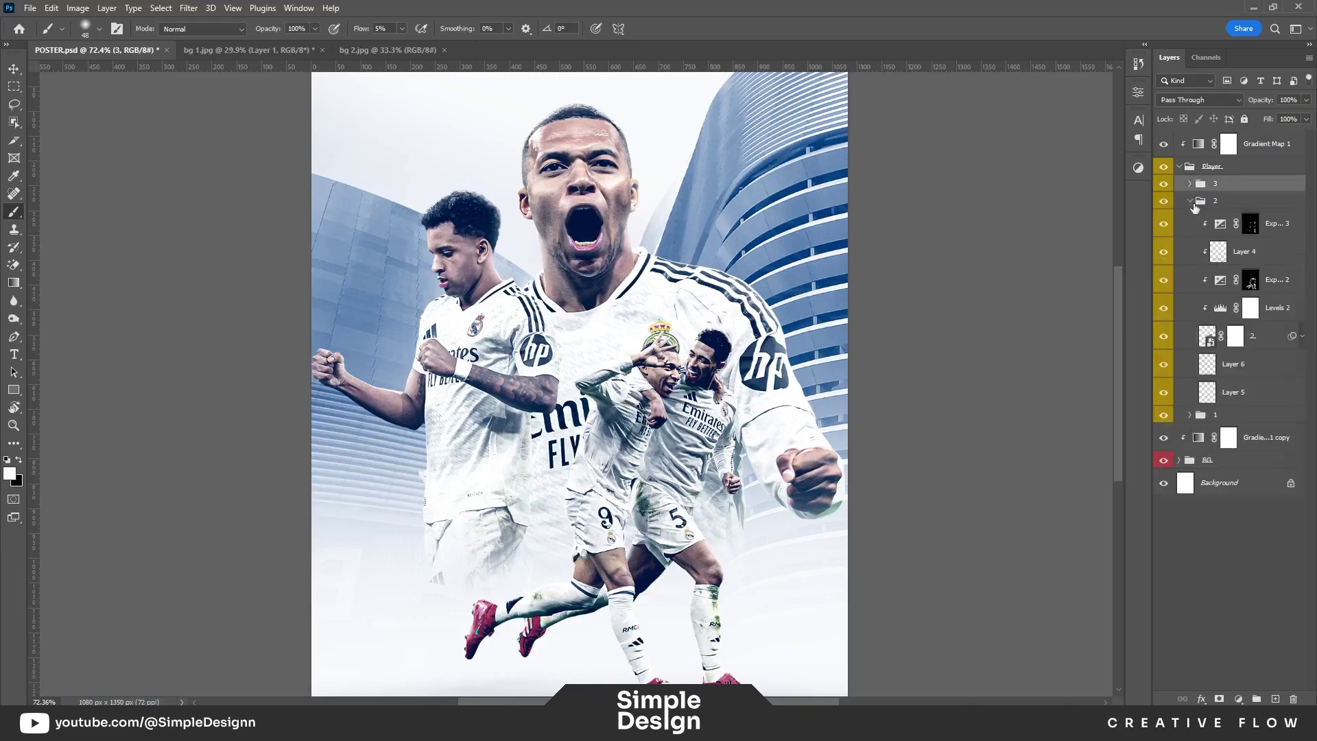
Step: Add a clipped empty layer in group 2 and zoom in on the shouting player's face
click(1276, 699)
alt+click(1285, 233)
scroll(727, 300, up, 5)
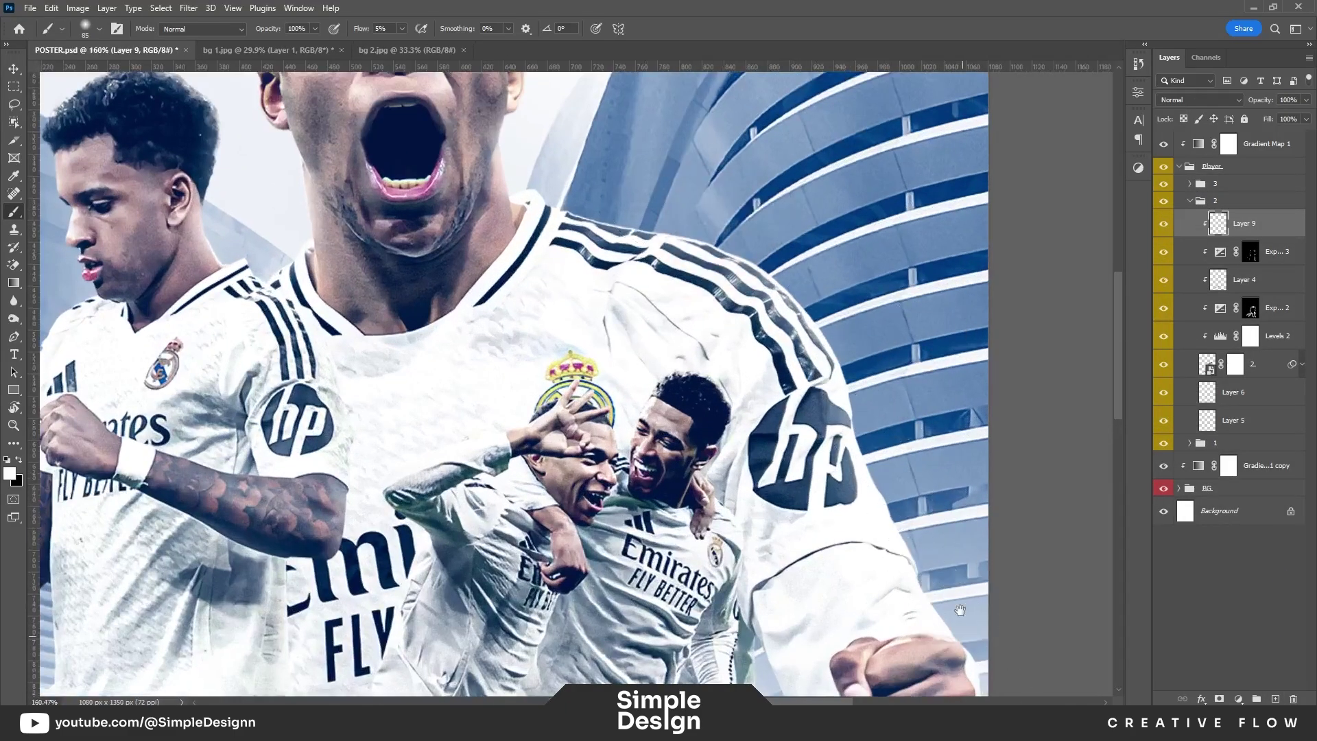
drag(998, 660, 961, 434)
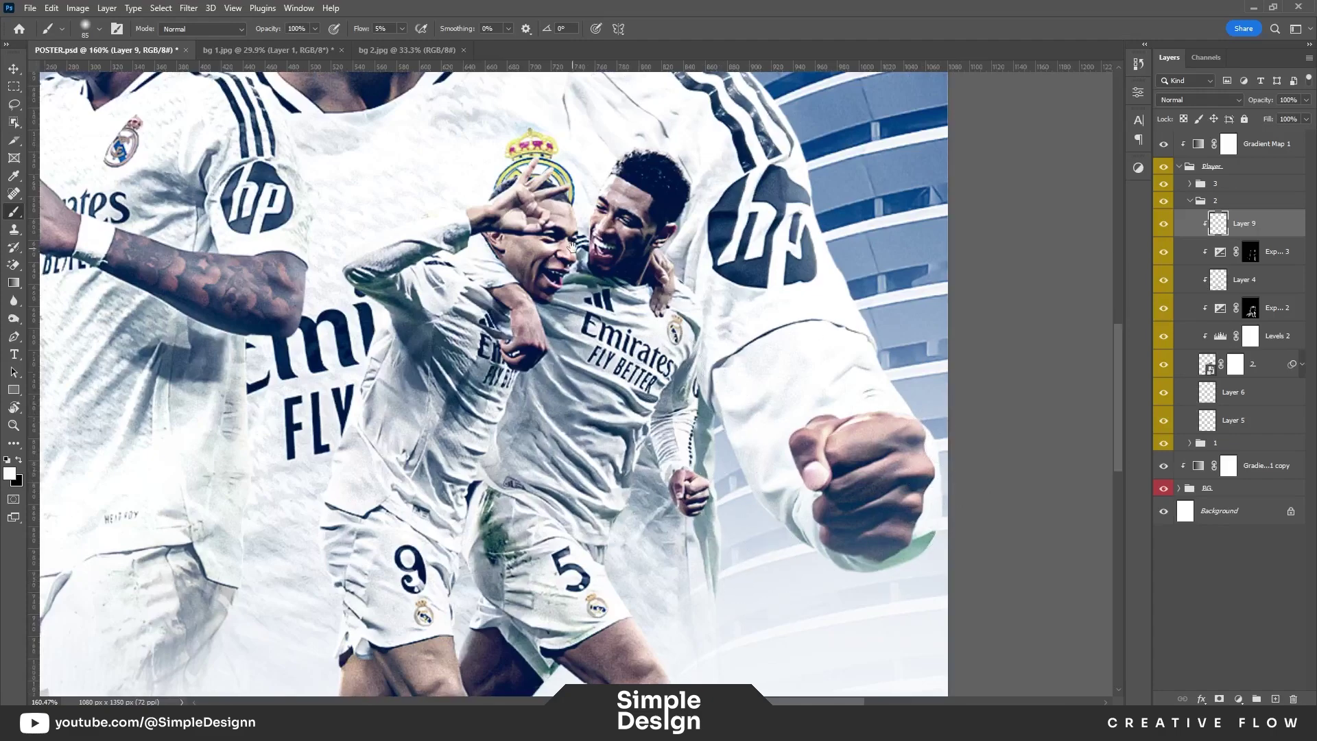
drag(572, 247, 656, 509)
drag(542, 225, 612, 422)
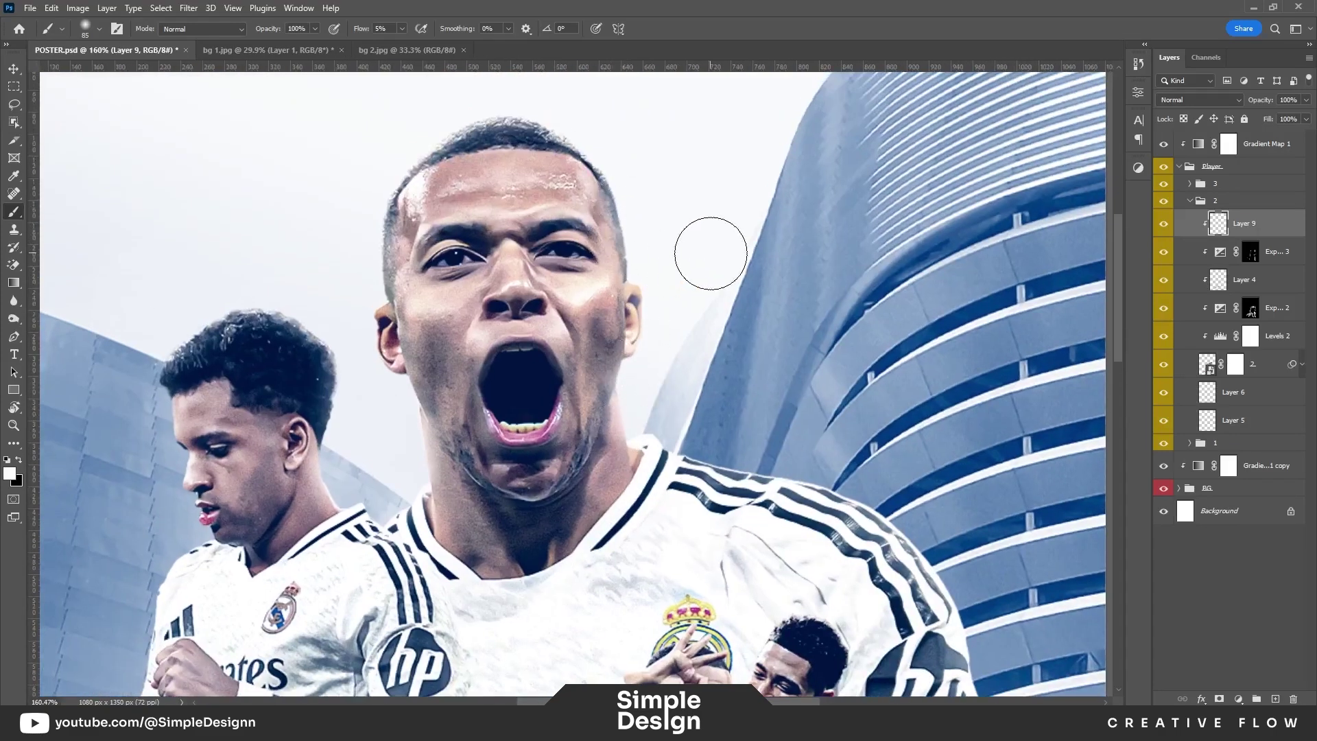
scroll(711, 253, up, 3)
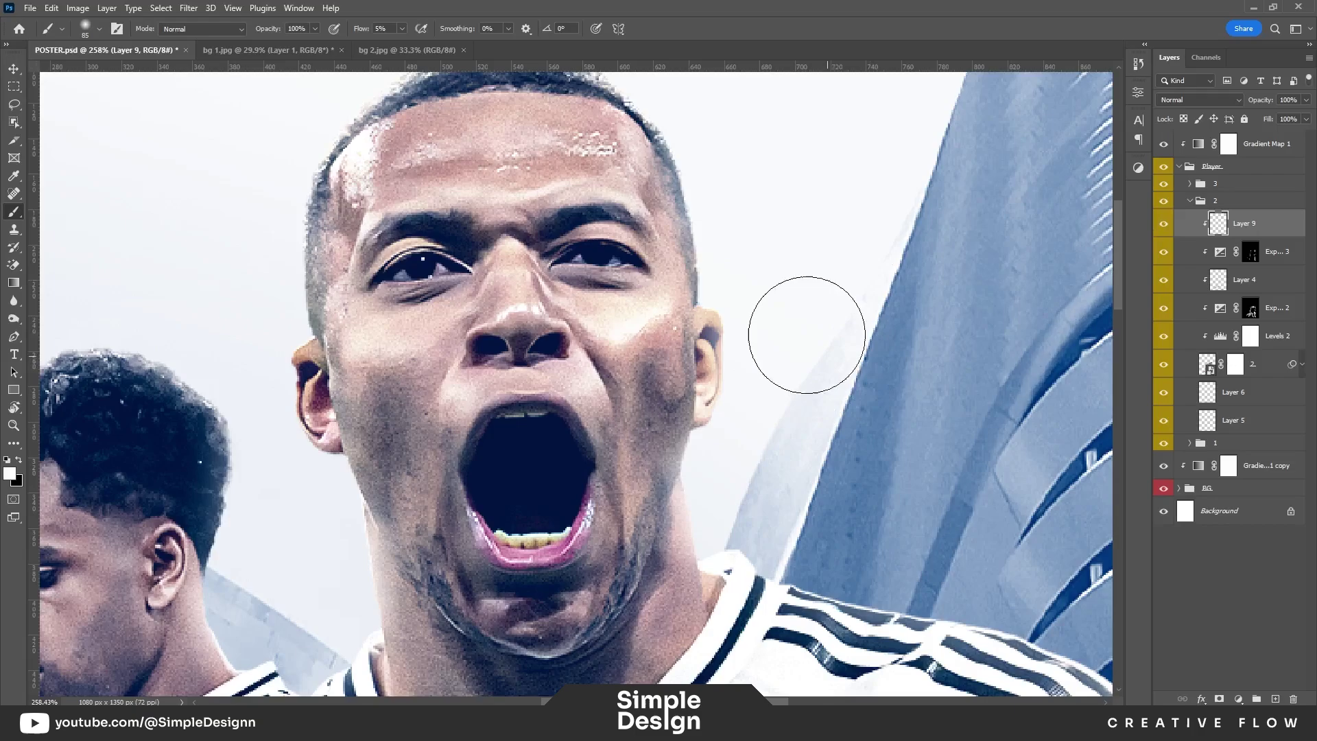
drag(807, 334, 830, 398)
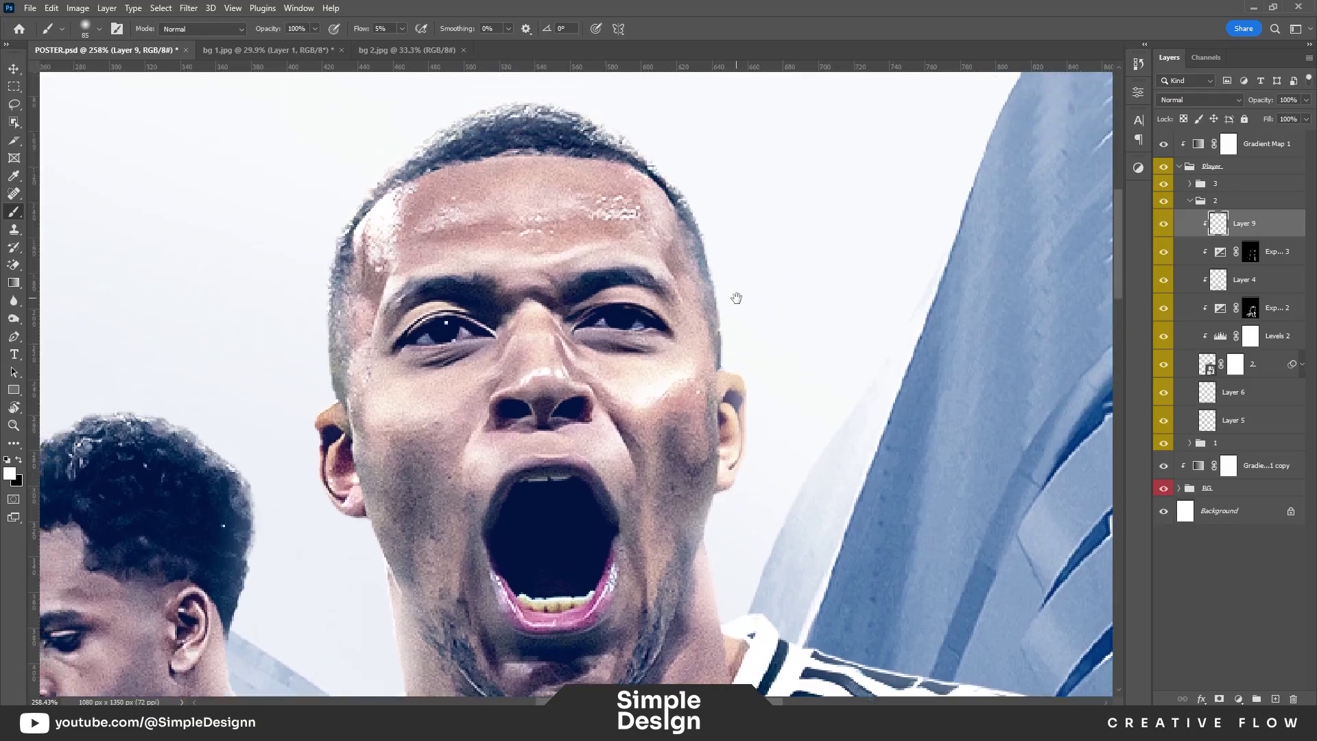
Step: Toggle group 2's visibility to compare, collapse it, and inspect group 3
click(1165, 206)
click(1165, 206)
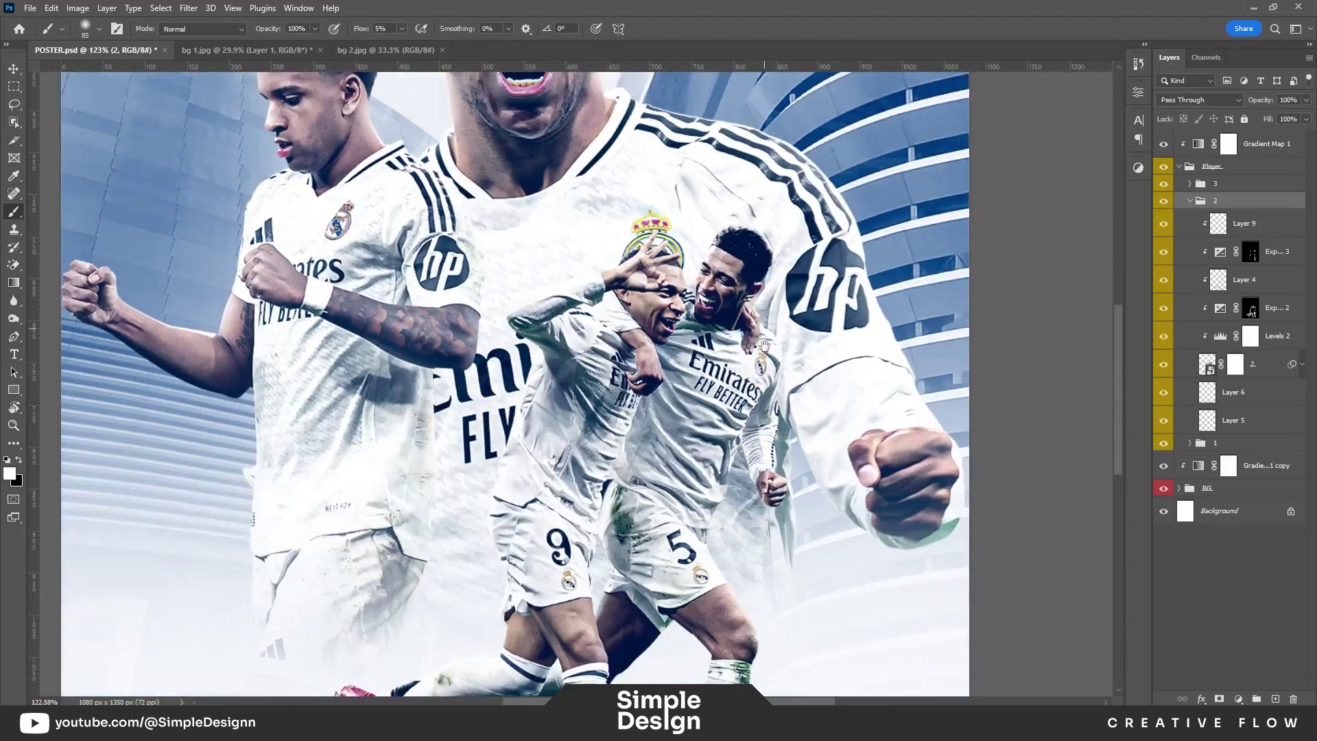
click(1190, 200)
click(1165, 183)
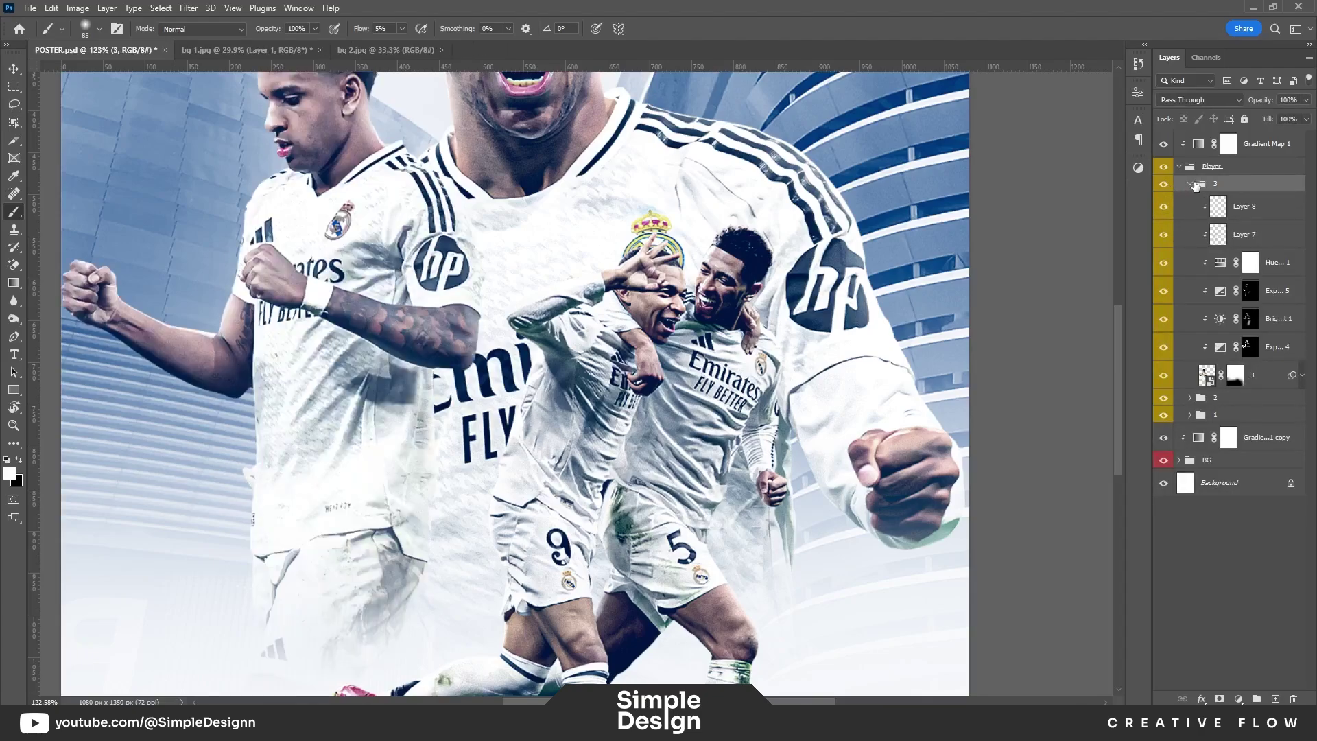
click(1191, 183)
Step: Expand group 1 and add clipped Layer 9 above Layer 3 for the central player
click(1190, 218)
click(1242, 240)
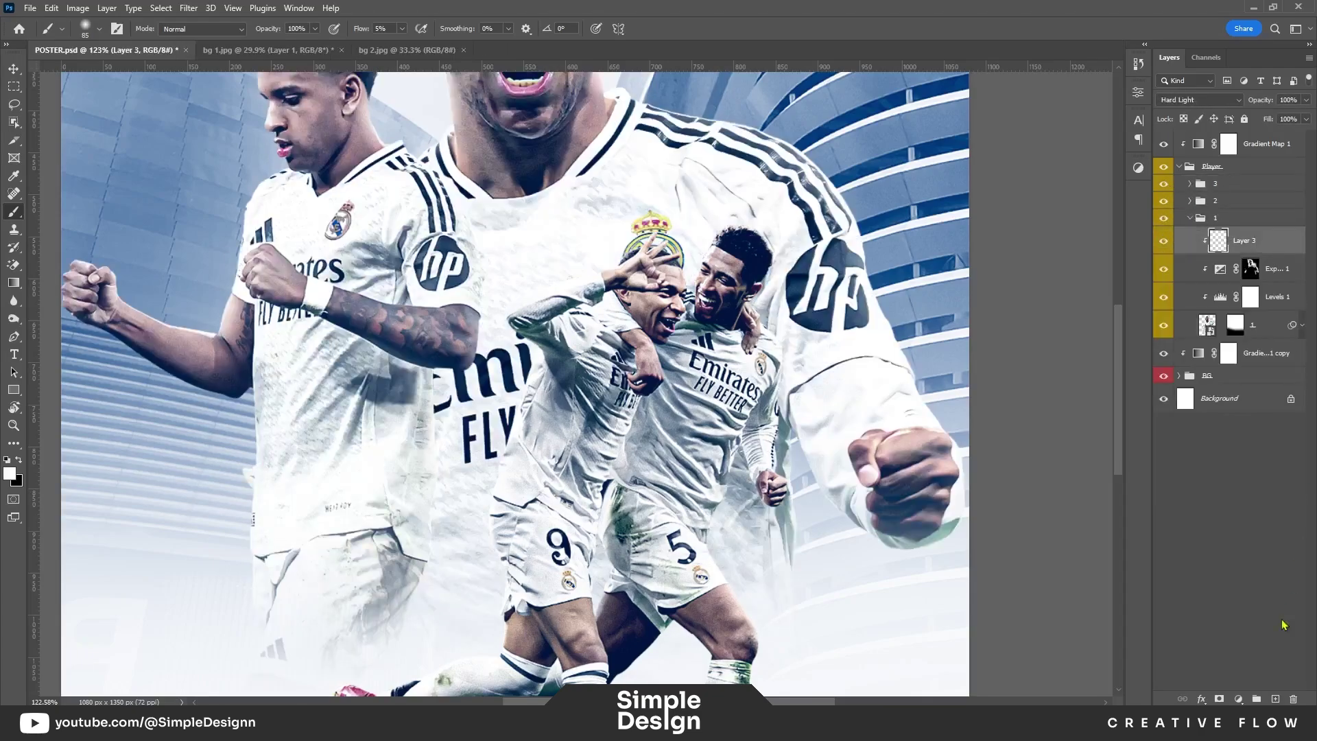
key(ctrl+shift+alt+n)
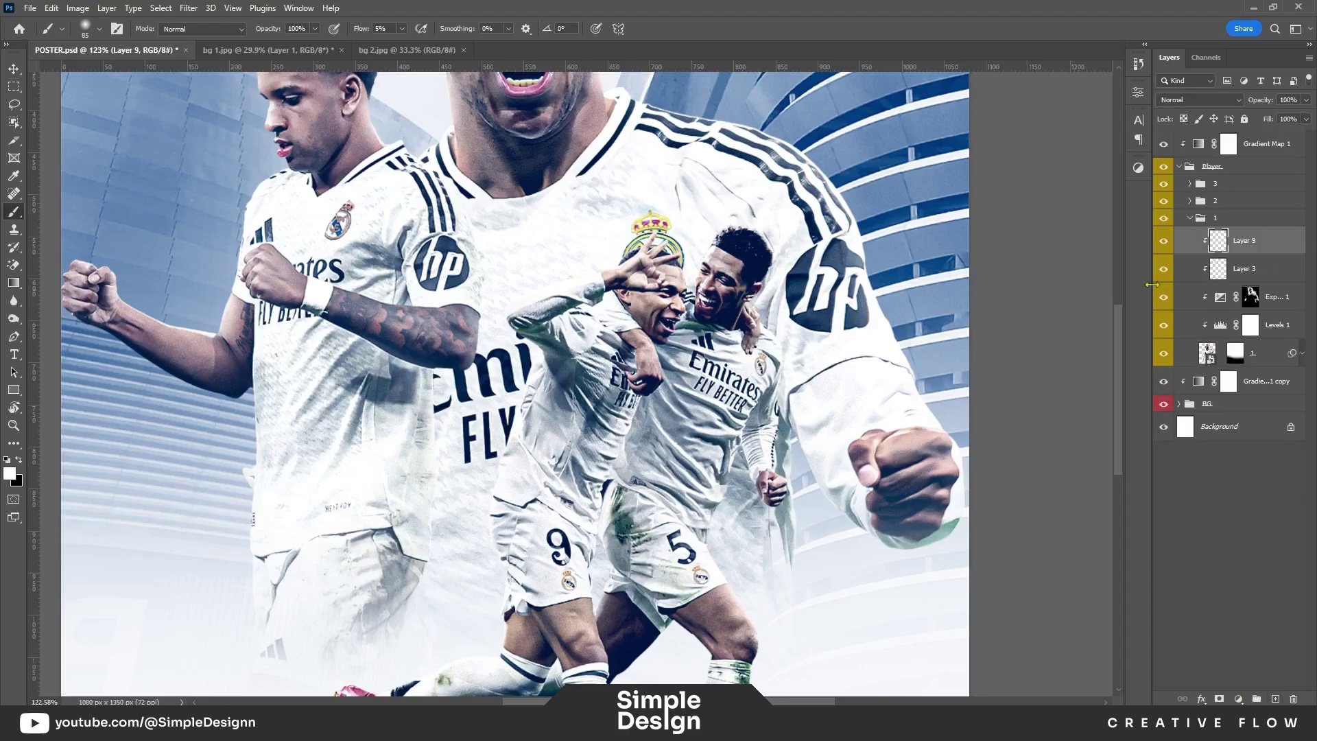
scroll(701, 380, up, 3)
drag(912, 148, 950, 427)
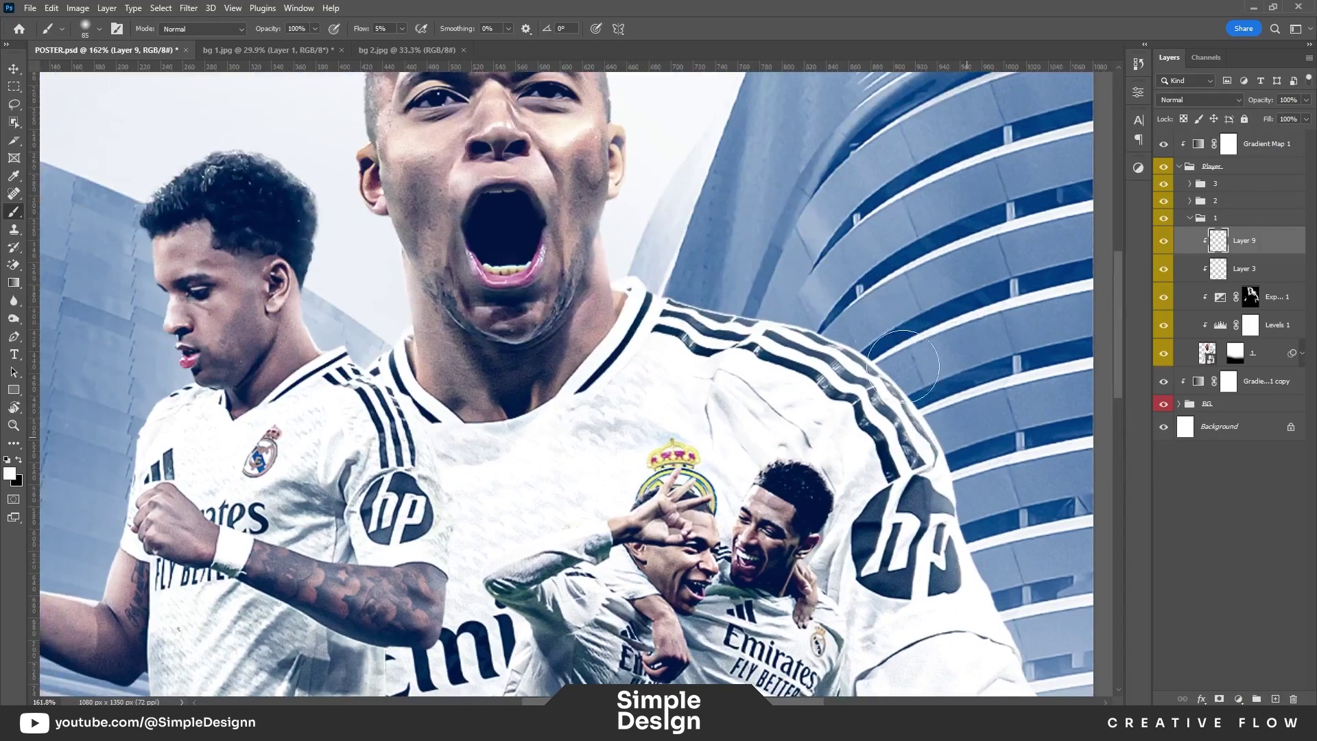
drag(691, 182, 762, 415)
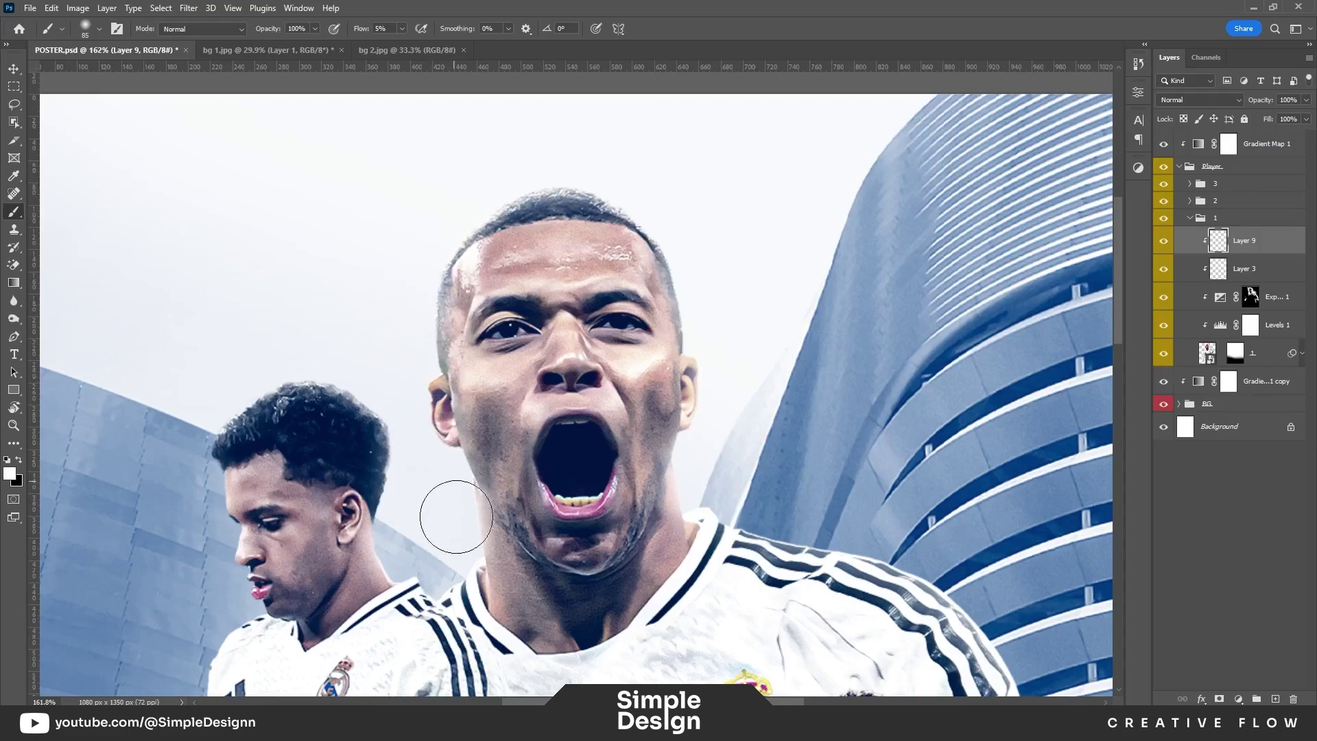
scroll(446, 521, down, 2)
scroll(608, 425, down, 1)
scroll(608, 425, down, 2)
scroll(864, 418, down, 3)
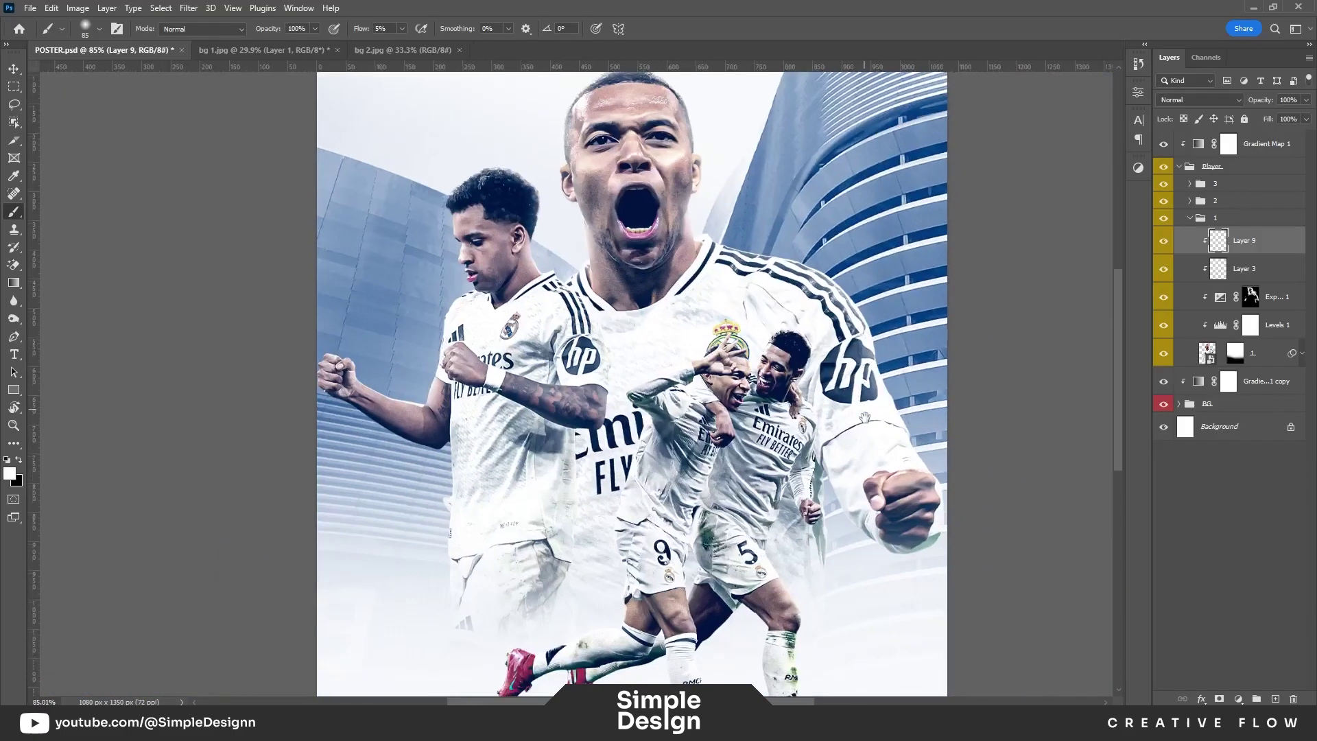
Step: Add a clipped Hue/Saturation layer to group 1 cutting Reds saturation to -27
click(1239, 700)
click(1259, 558)
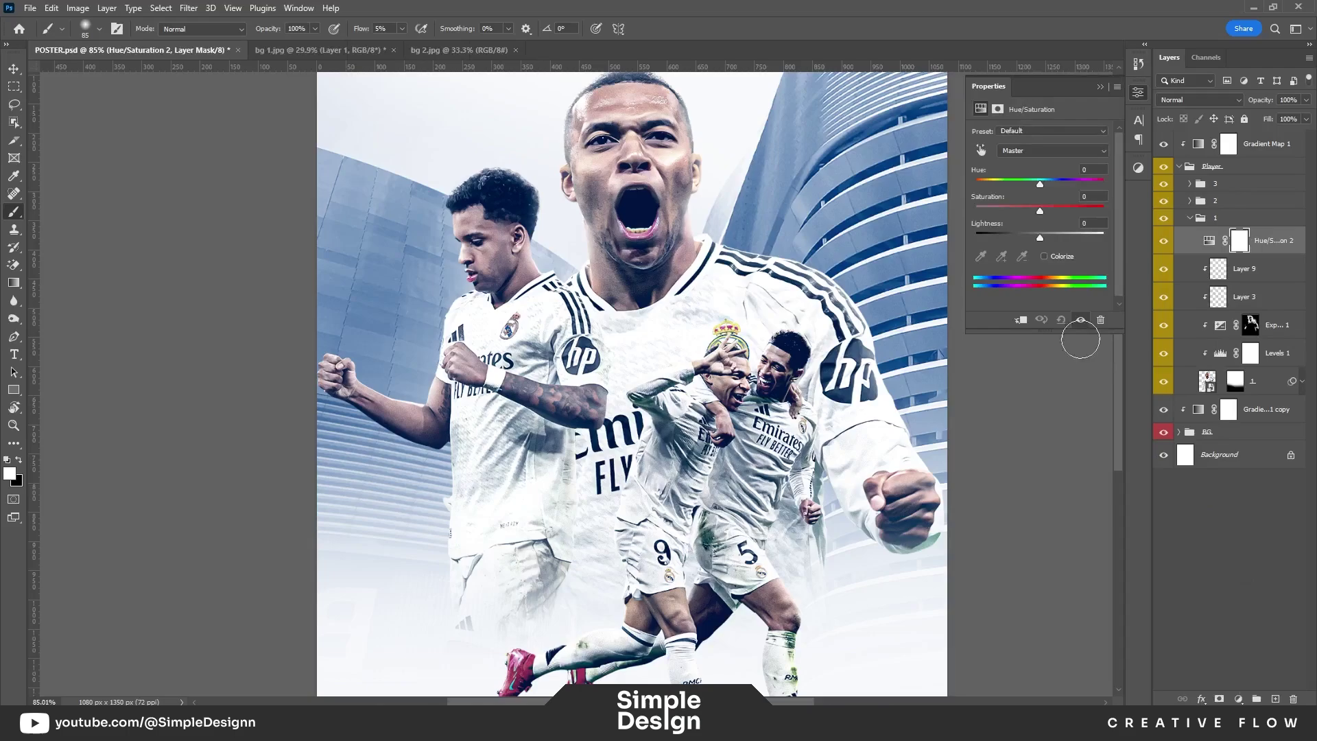
click(981, 150)
click(614, 96)
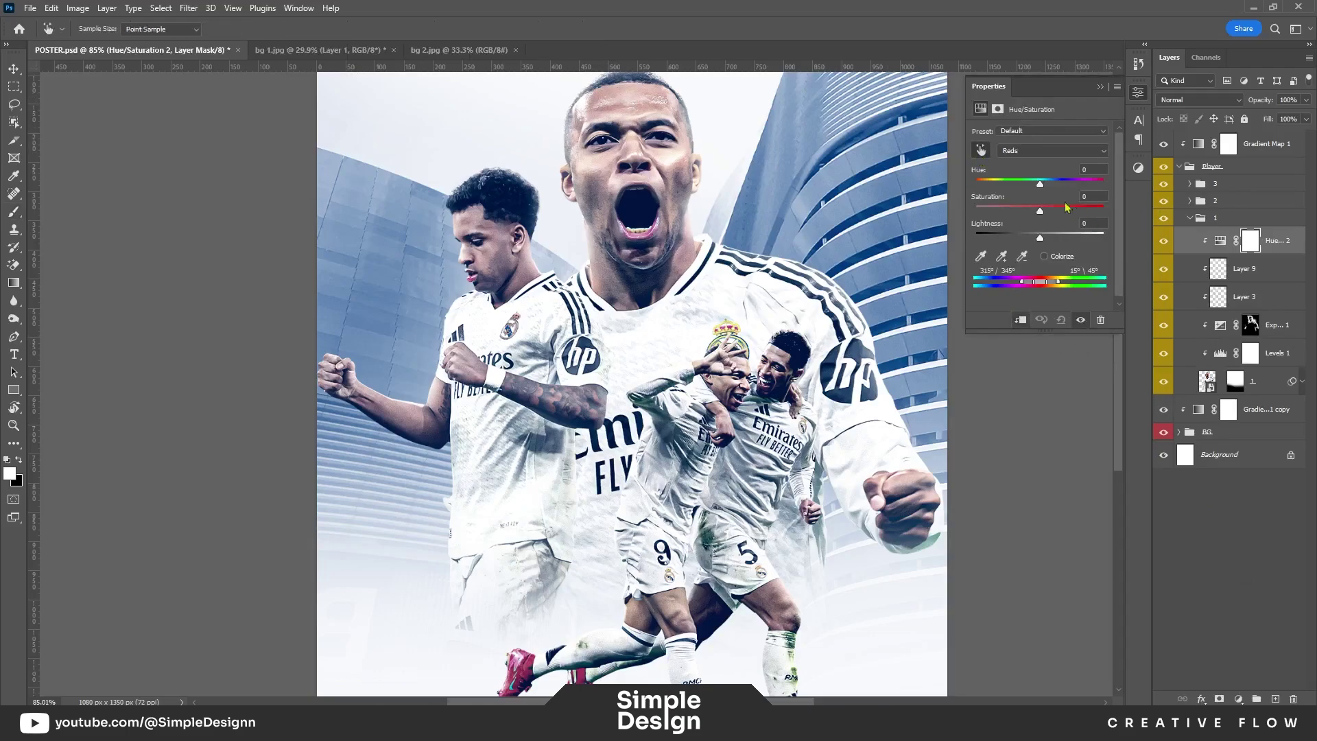
drag(1022, 213, 1026, 213)
scroll(786, 342, down, 2)
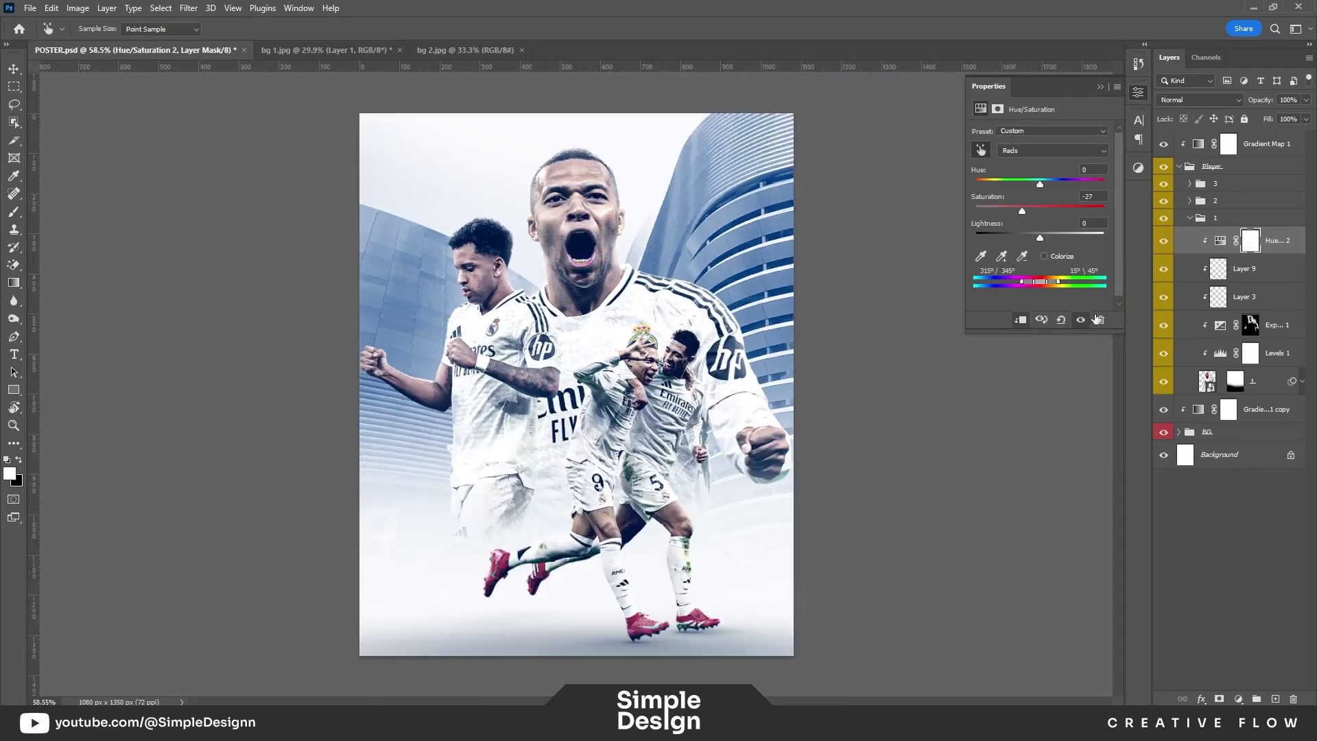
click(1100, 88)
scroll(657, 300, up, 2)
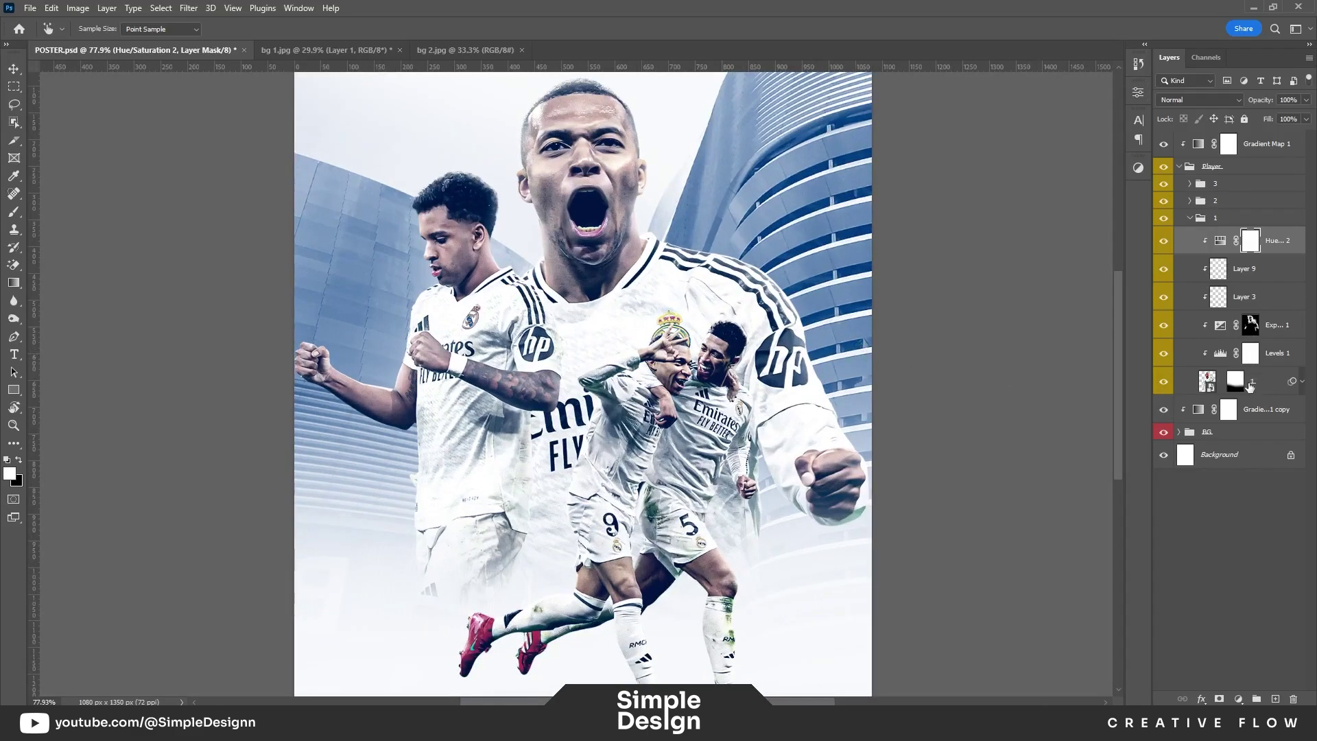
click(1303, 382)
Step: Set player layer 1's Levels smart filter to 5, 1.00, 236
key(ctrl+l)
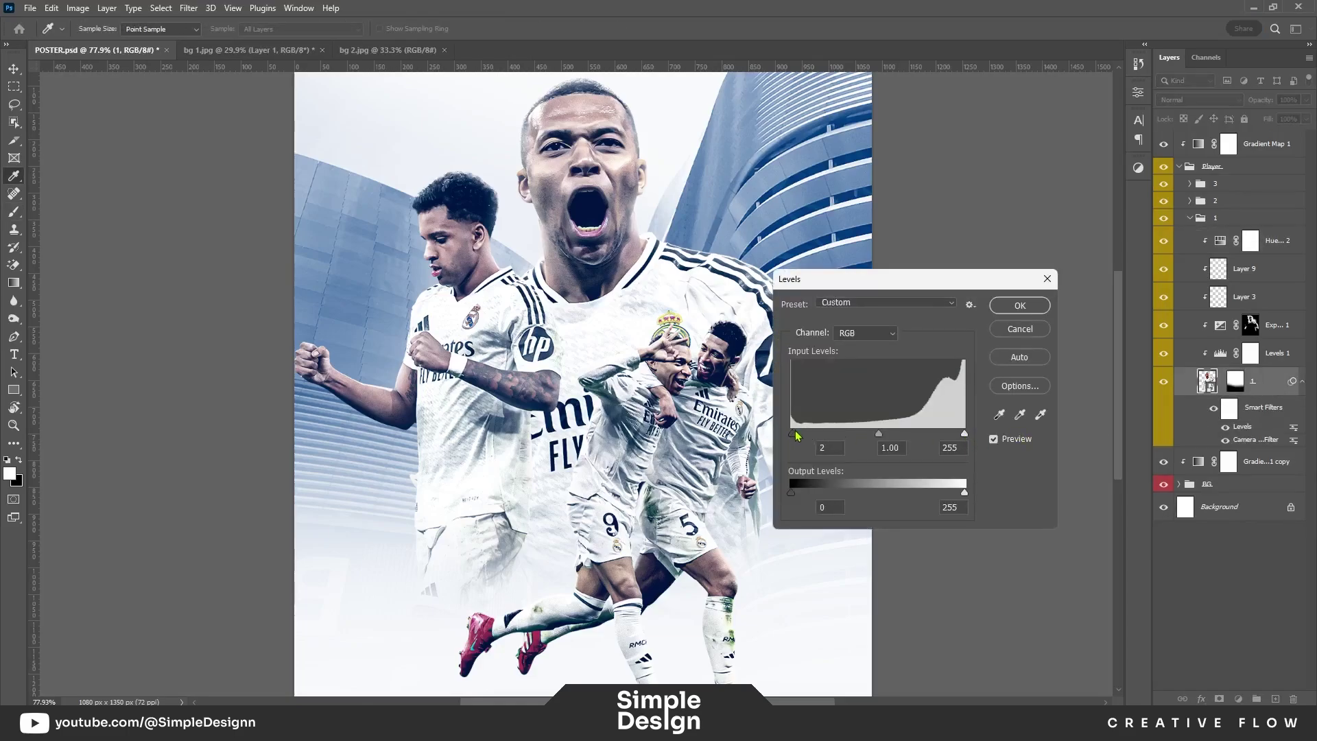
drag(796, 435, 792, 438)
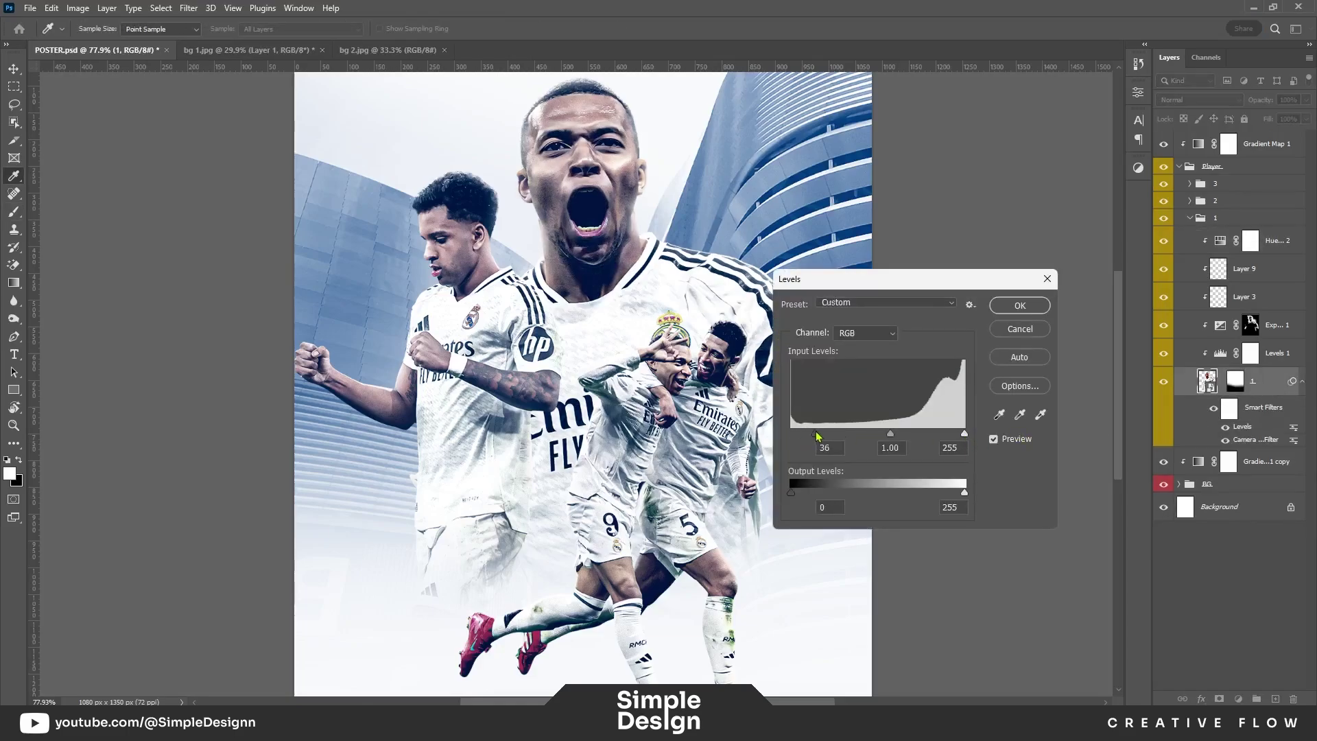
click(996, 446)
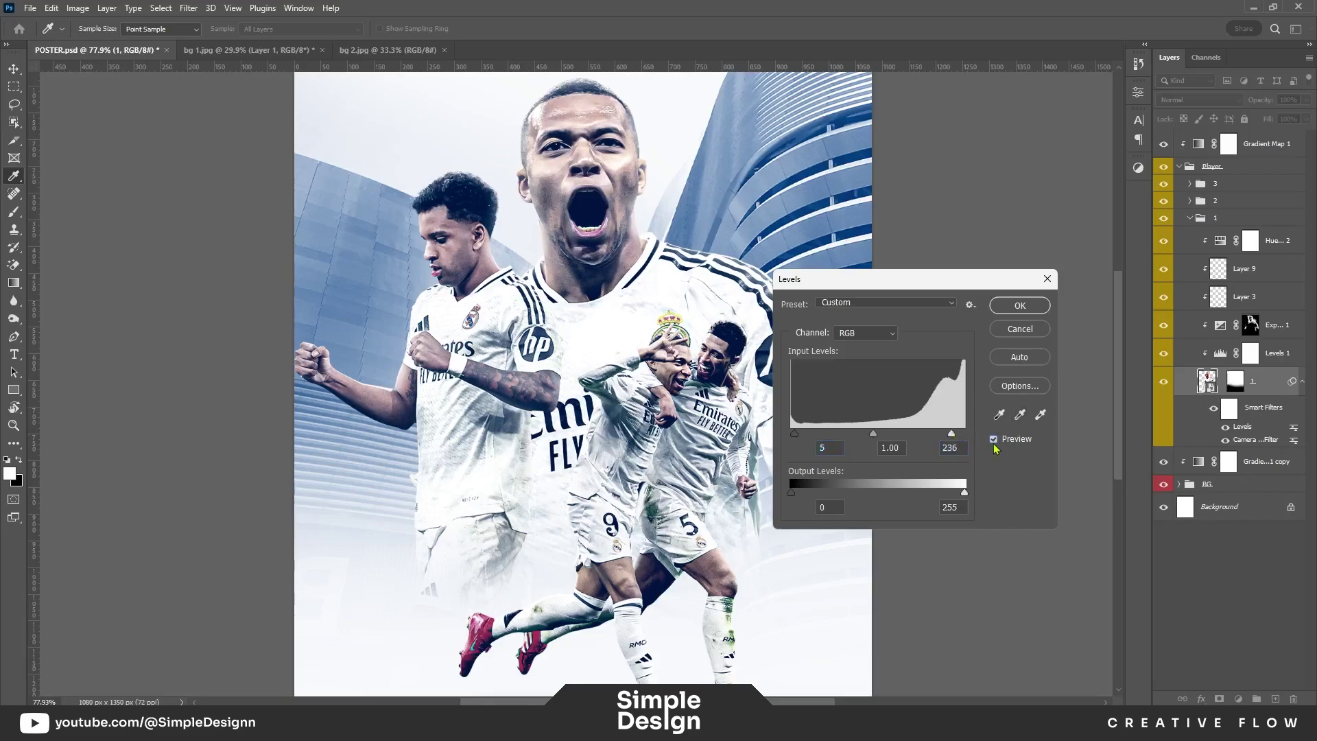
click(1021, 306)
key(b)
Step: Add a clipped Brightness/Contrast layer with Brightness 15, then collapse group 1
scroll(794, 363, down, 2)
scroll(575, 268, up, 2)
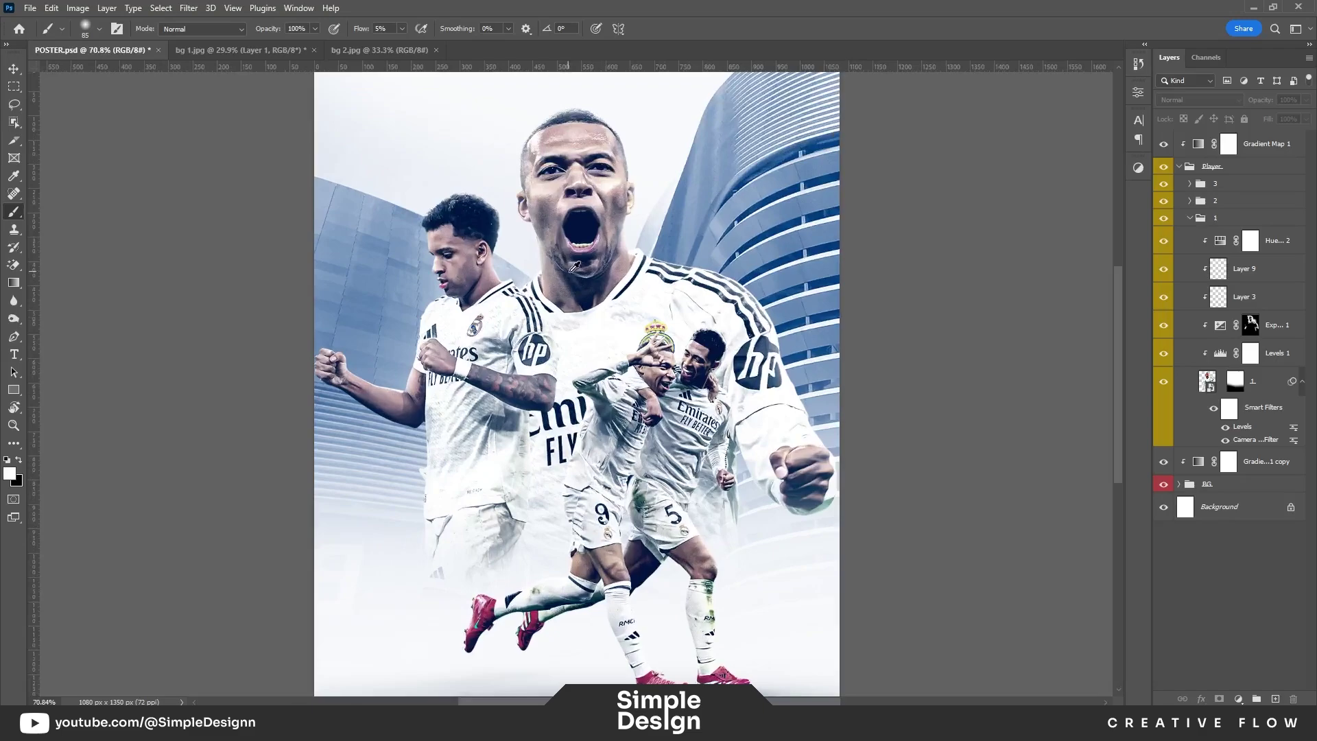
click(1276, 241)
click(1238, 699)
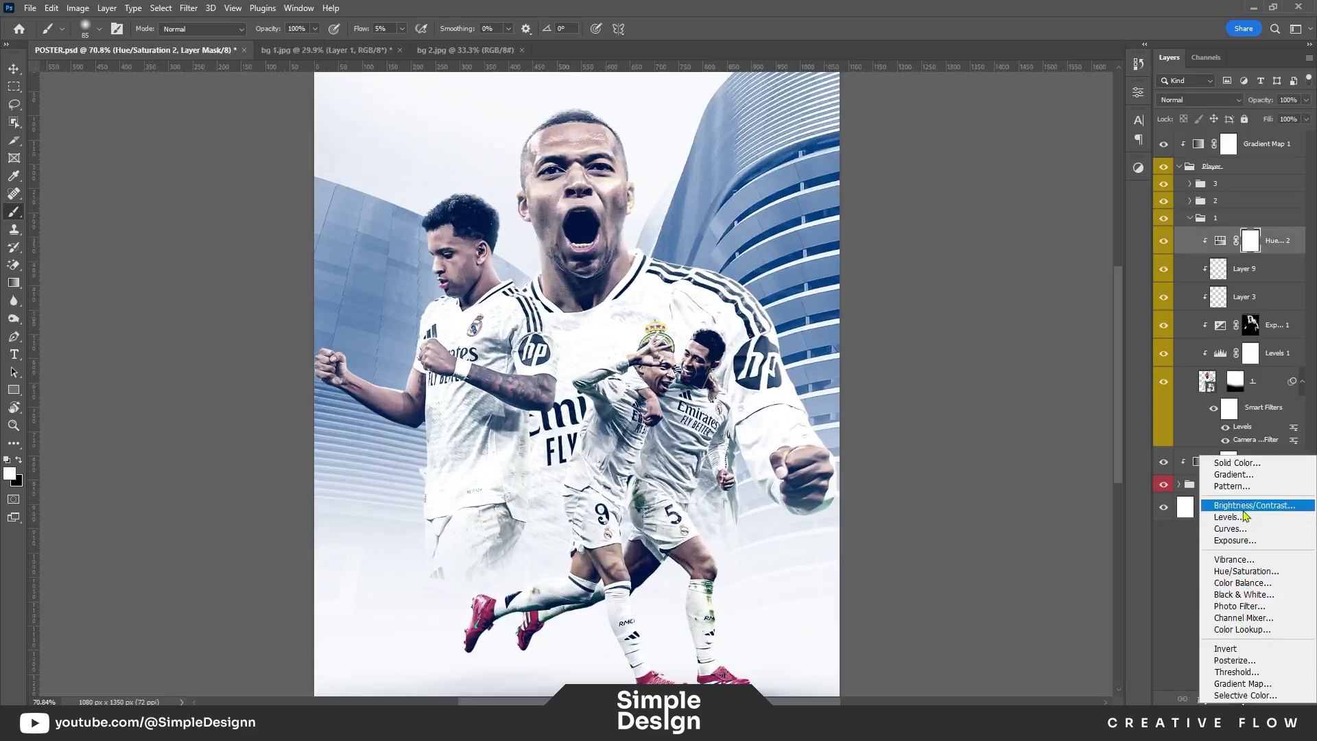
click(1235, 506)
click(1020, 320)
drag(1047, 170, 1047, 170)
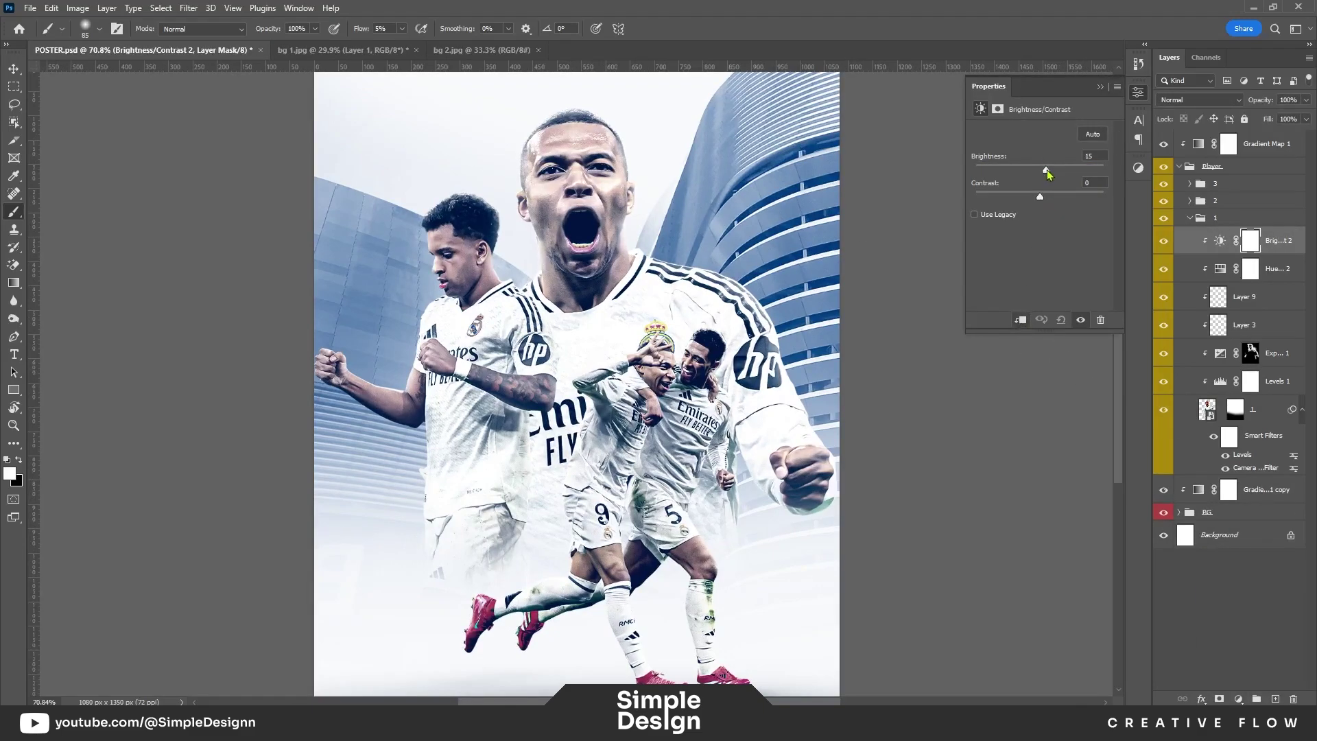
click(1099, 87)
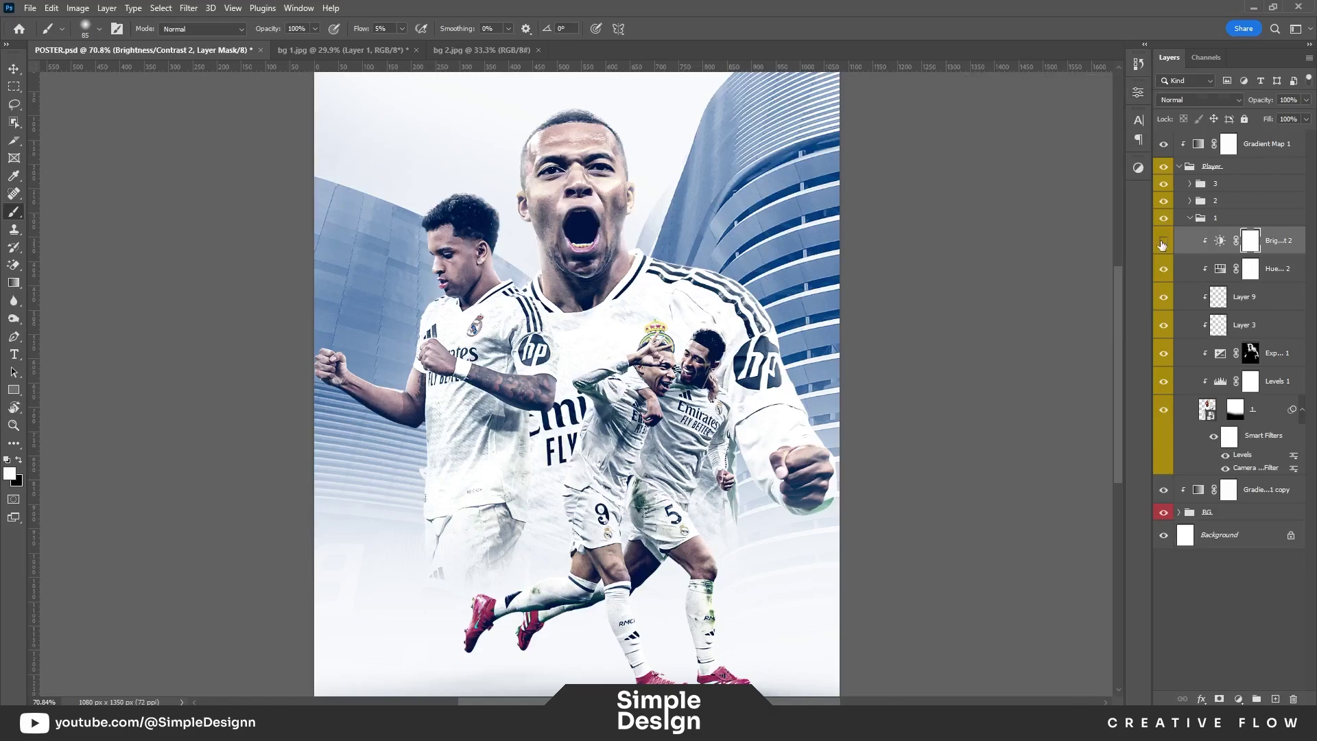
click(1192, 218)
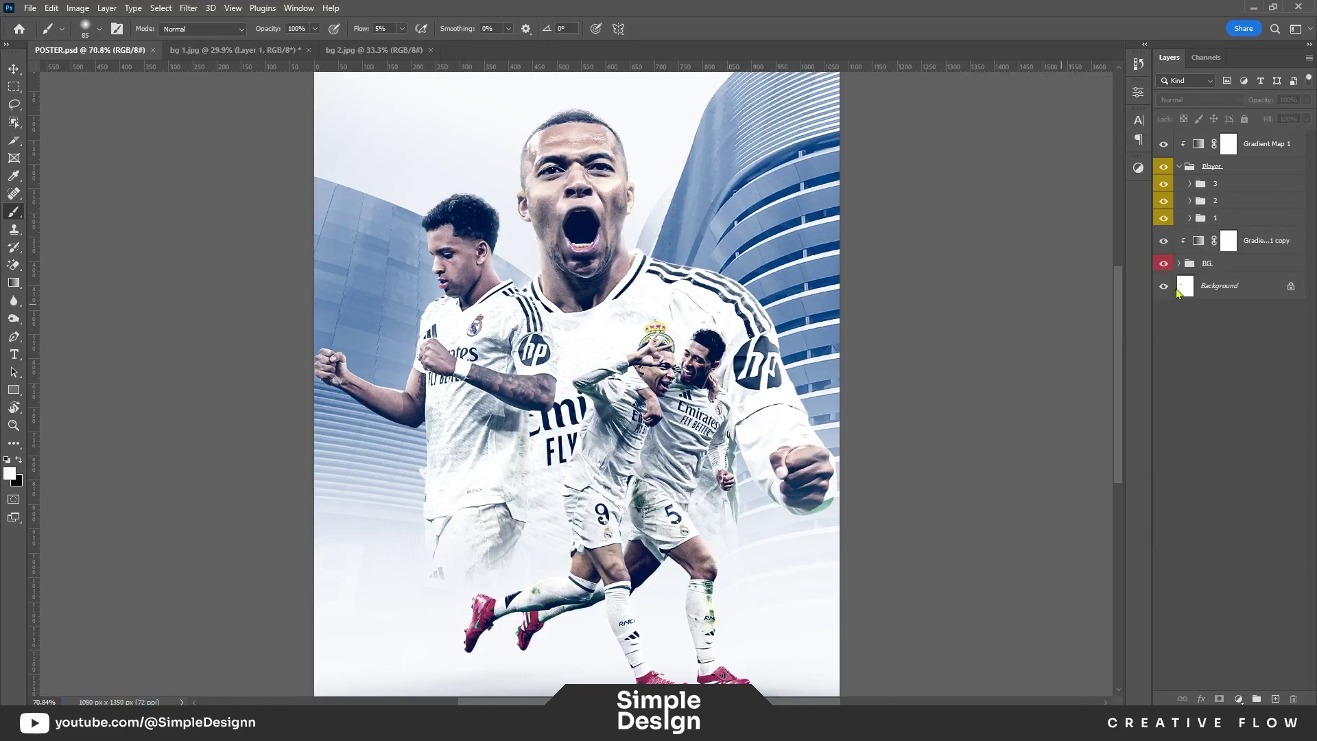
Step: Zoom in on the running players' legs and boots and review group 1's layers
key(ctrl+minus)
key(v)
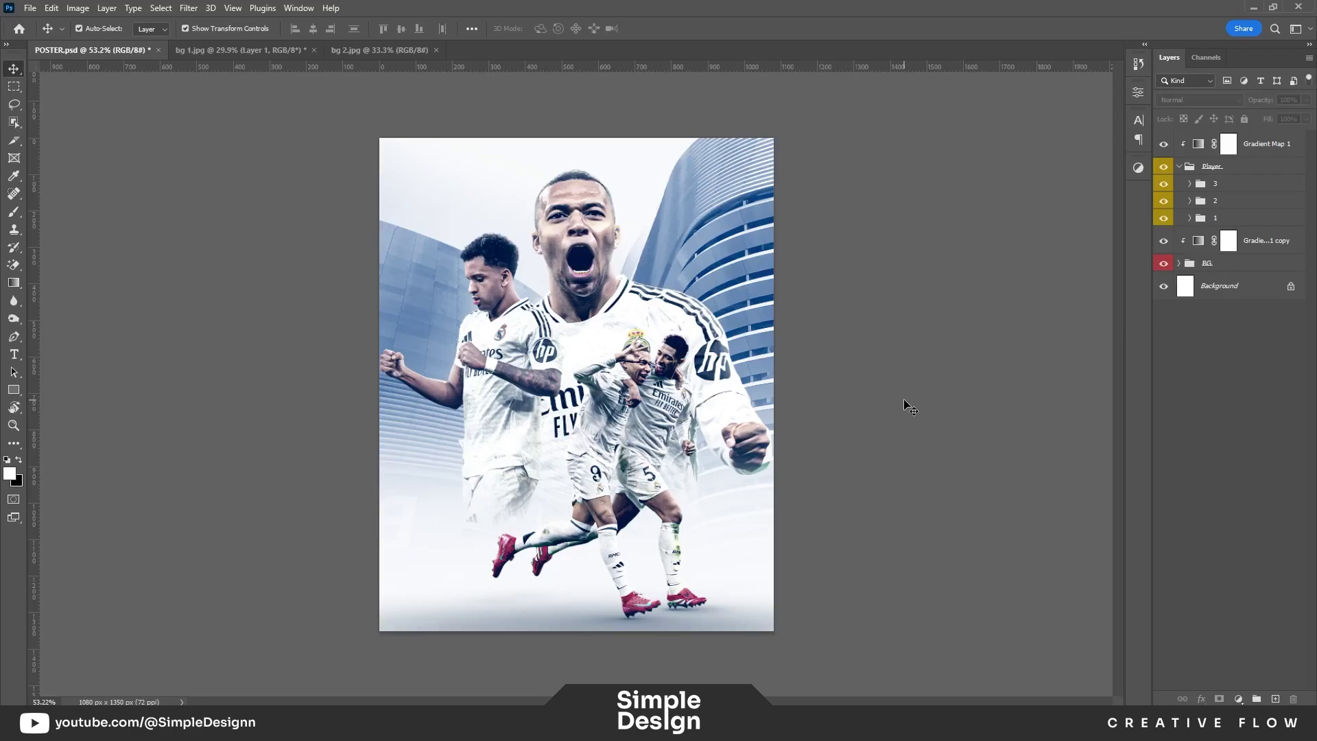
drag(568, 490, 759, 430)
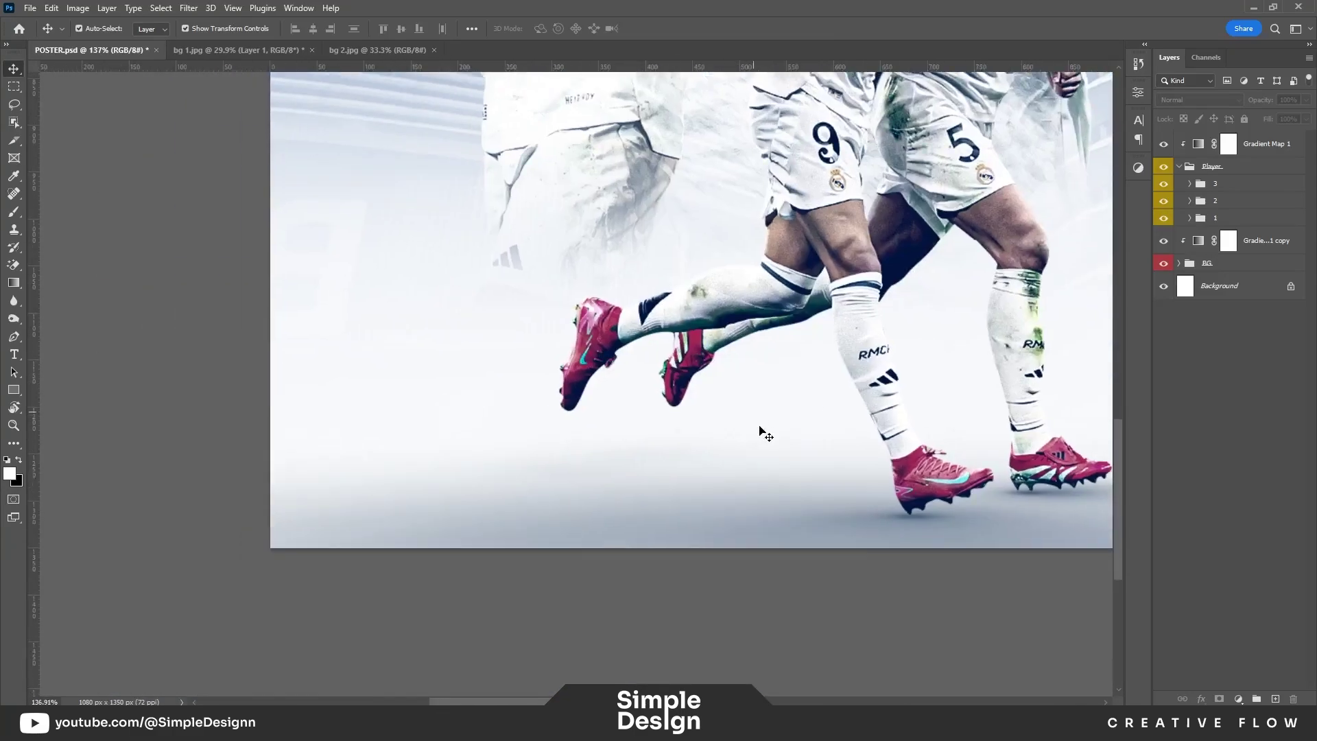
click(568, 475)
click(1190, 218)
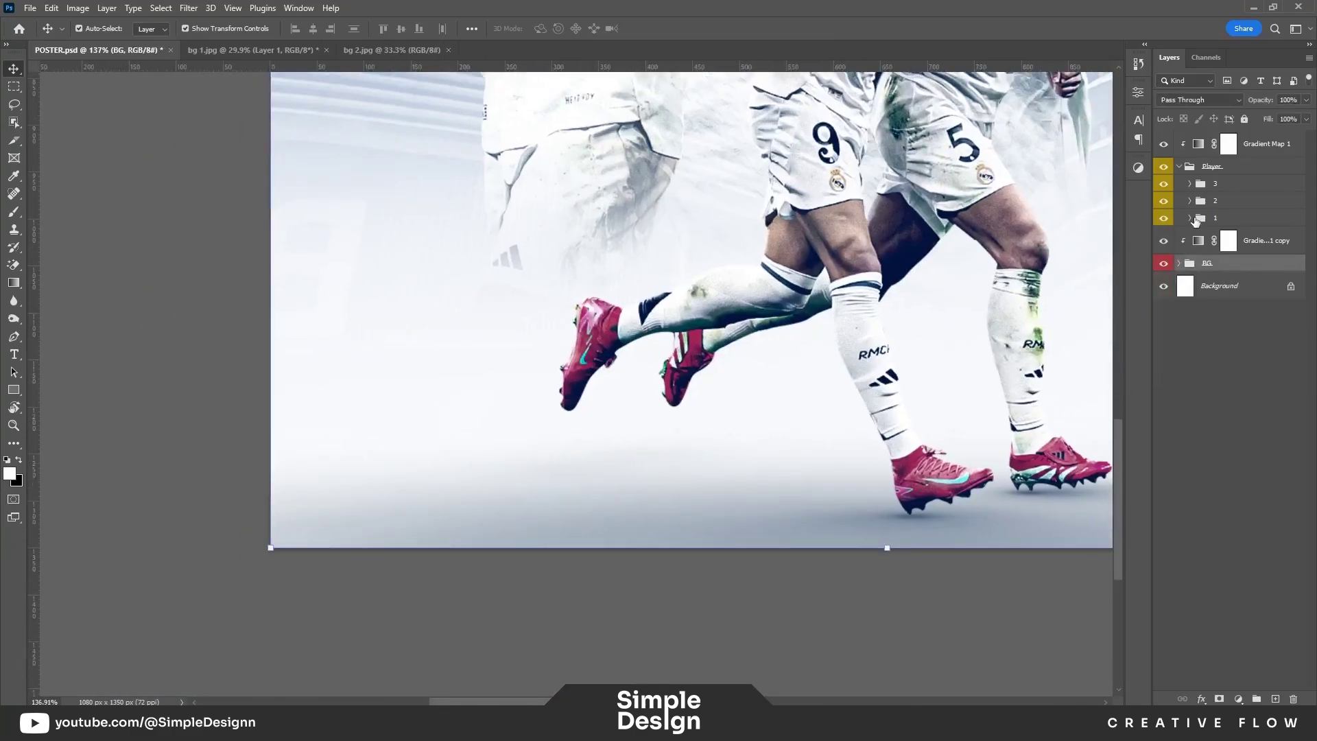
click(1191, 218)
click(1190, 218)
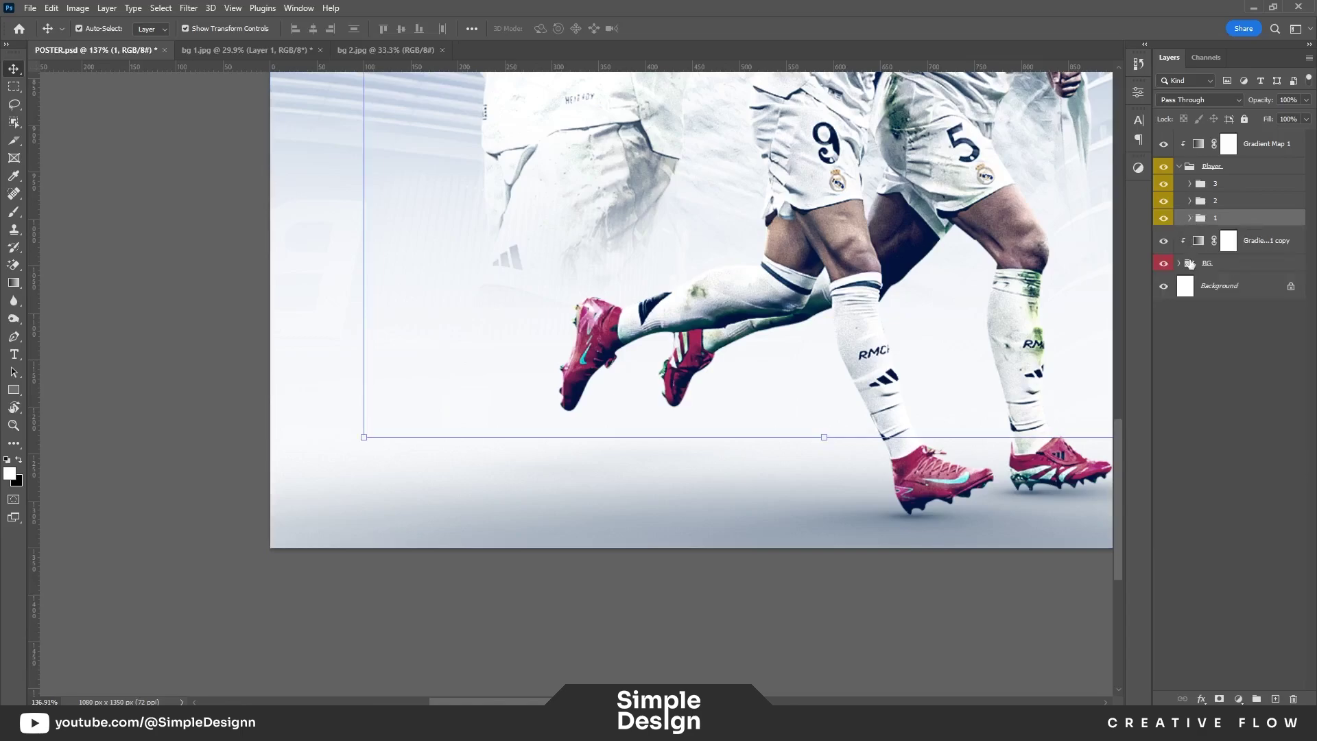
Step: In group 2, toggle Layers 5 and 6 to compare the boot shading, then select Layer 6
click(882, 327)
click(1249, 294)
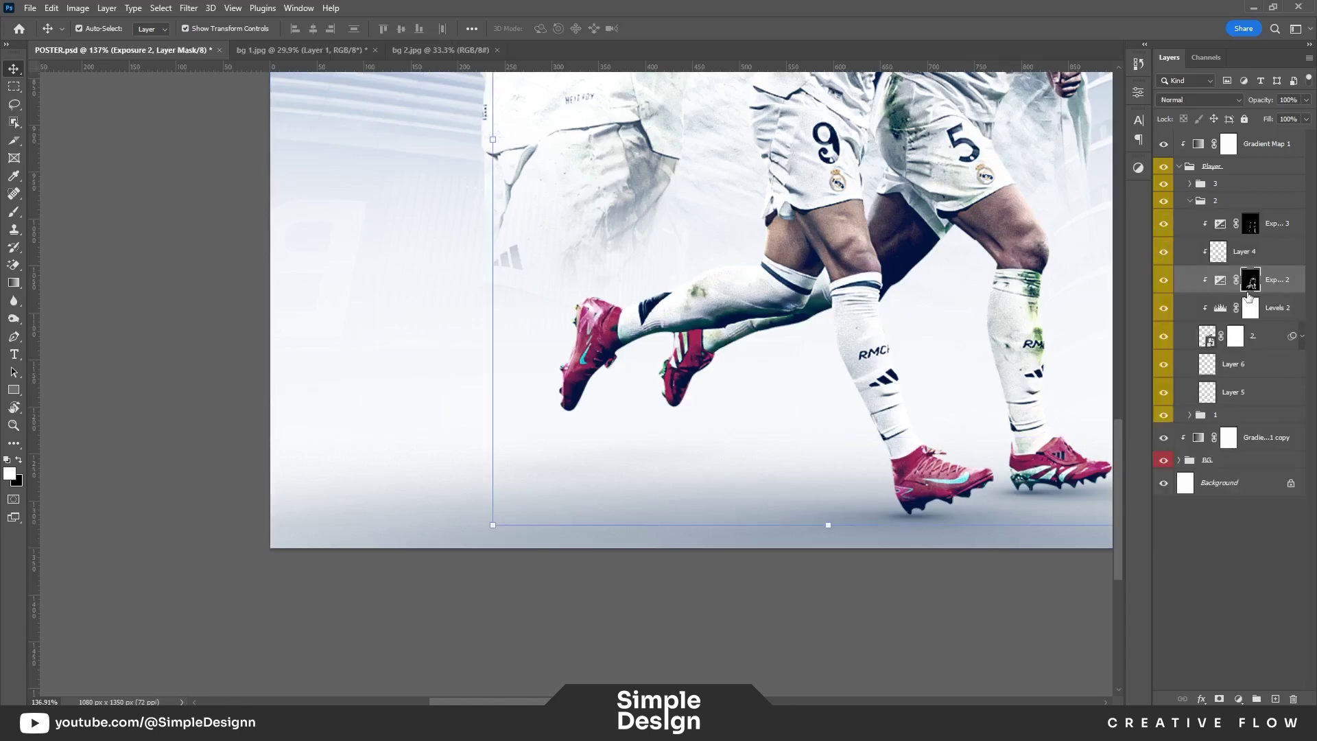
click(1164, 392)
click(1164, 364)
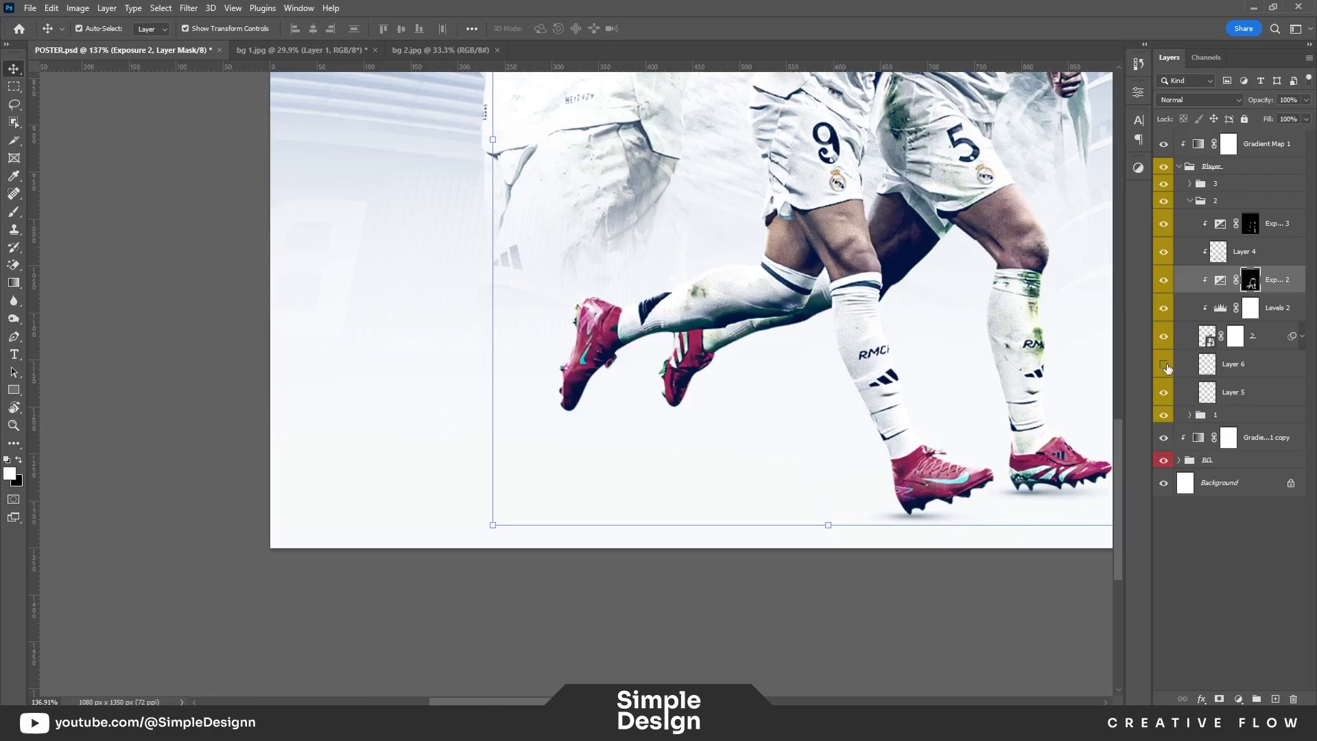
click(868, 599)
scroll(868, 599, down, 3)
scroll(823, 592, down, 3)
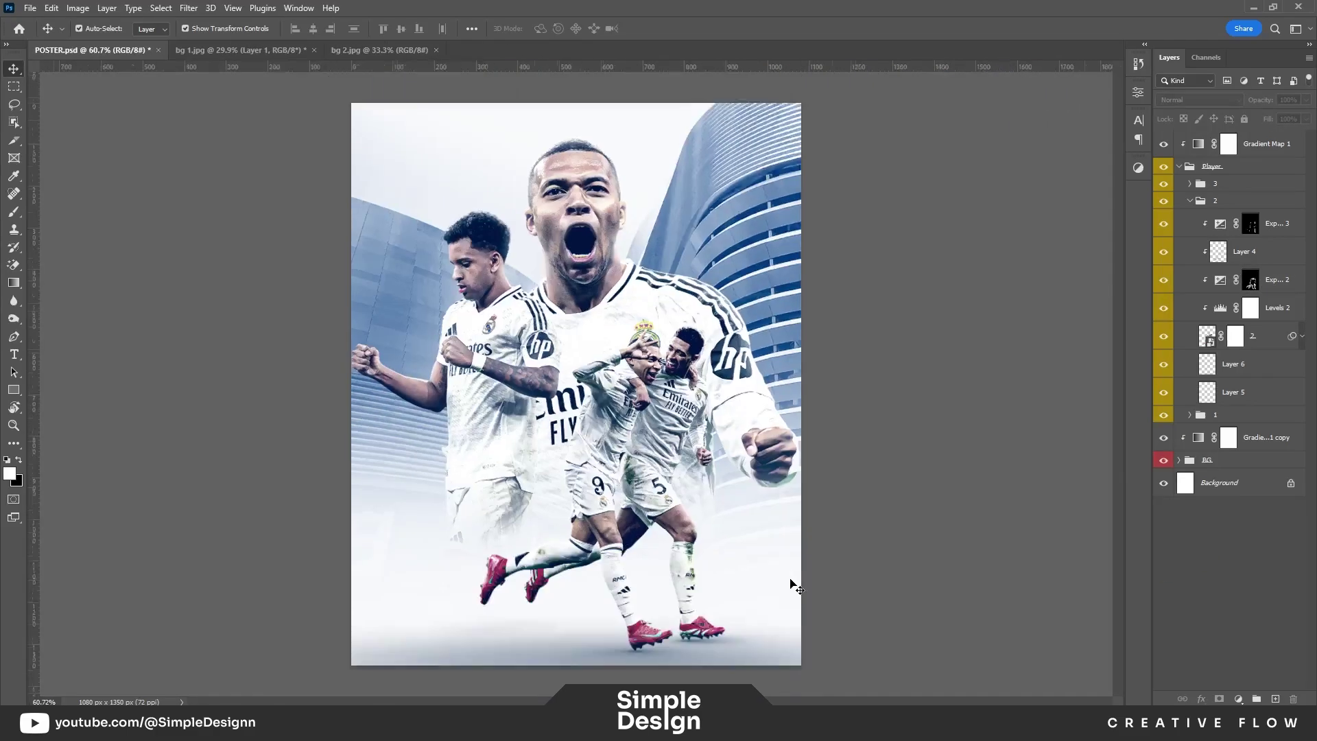
click(1164, 367)
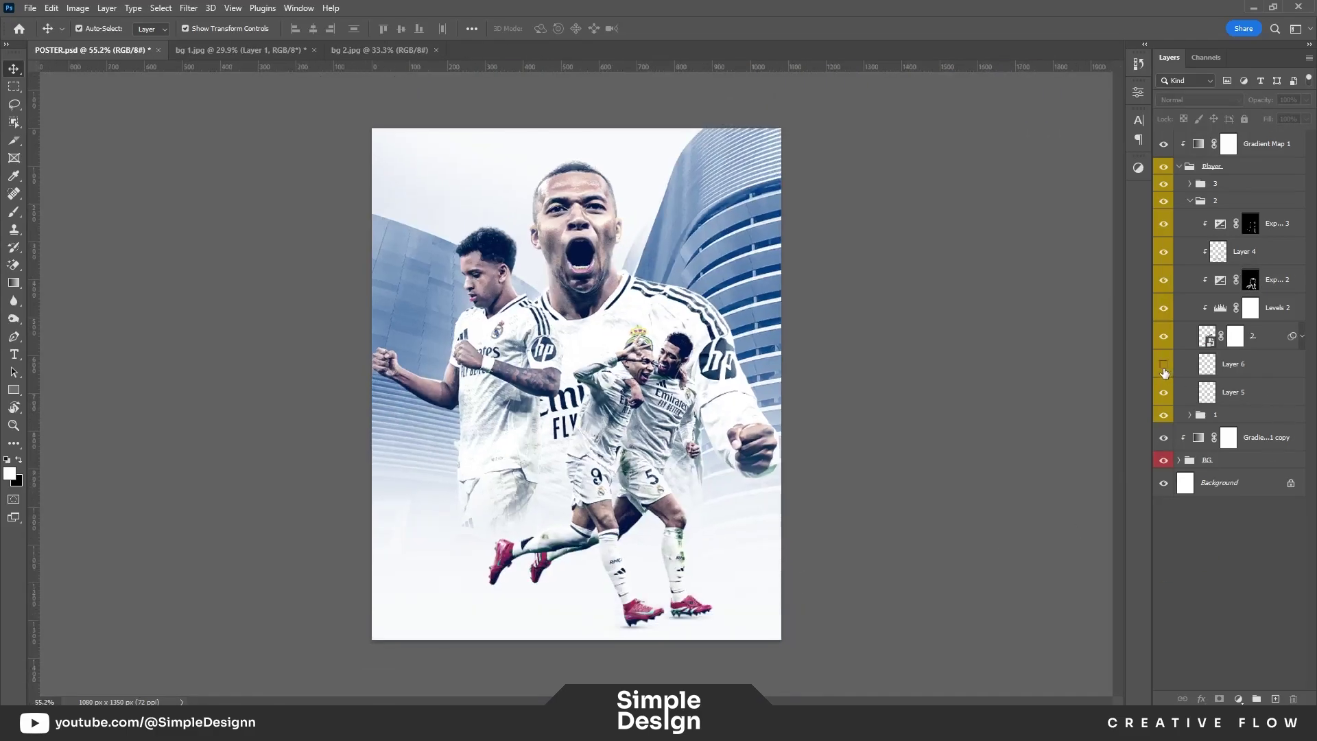
click(1165, 364)
scroll(579, 287, up, 3)
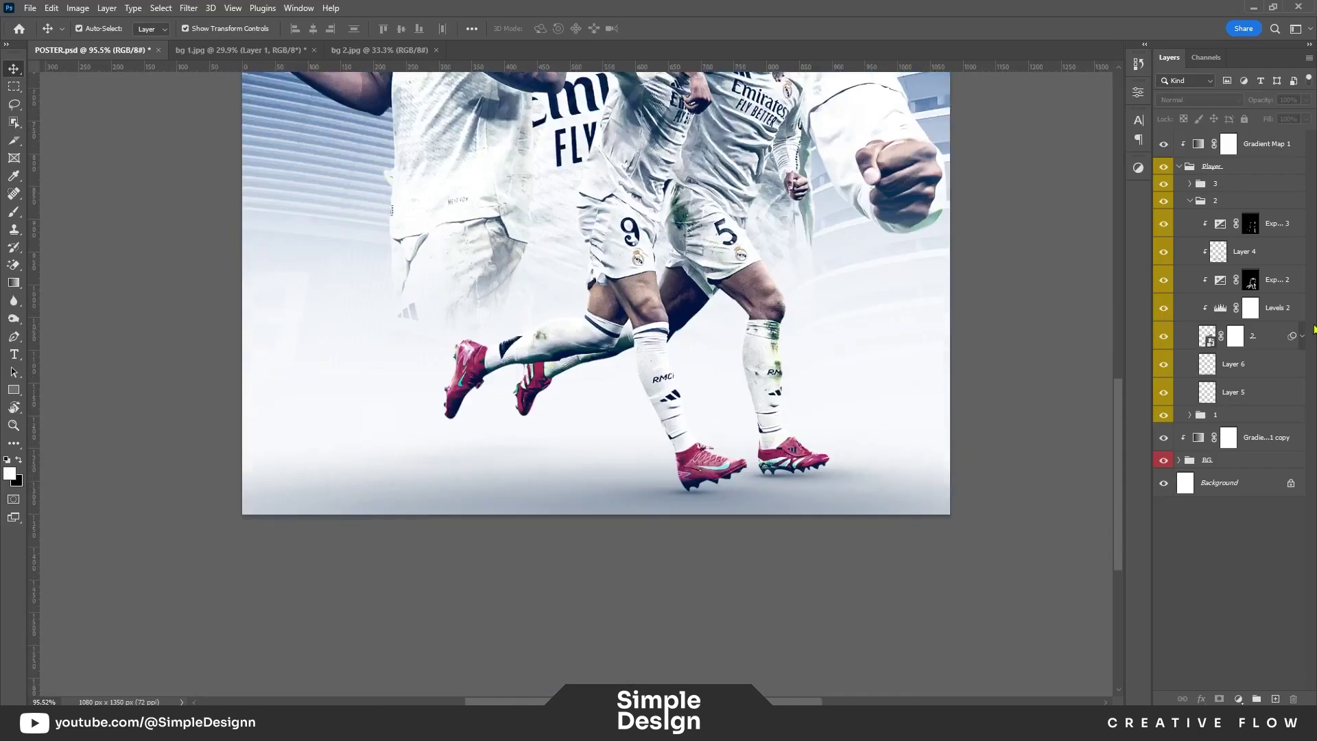
click(1238, 367)
Step: Replace Layer 6 with a fresh empty layer and set up a soft black brush
key(Delete)
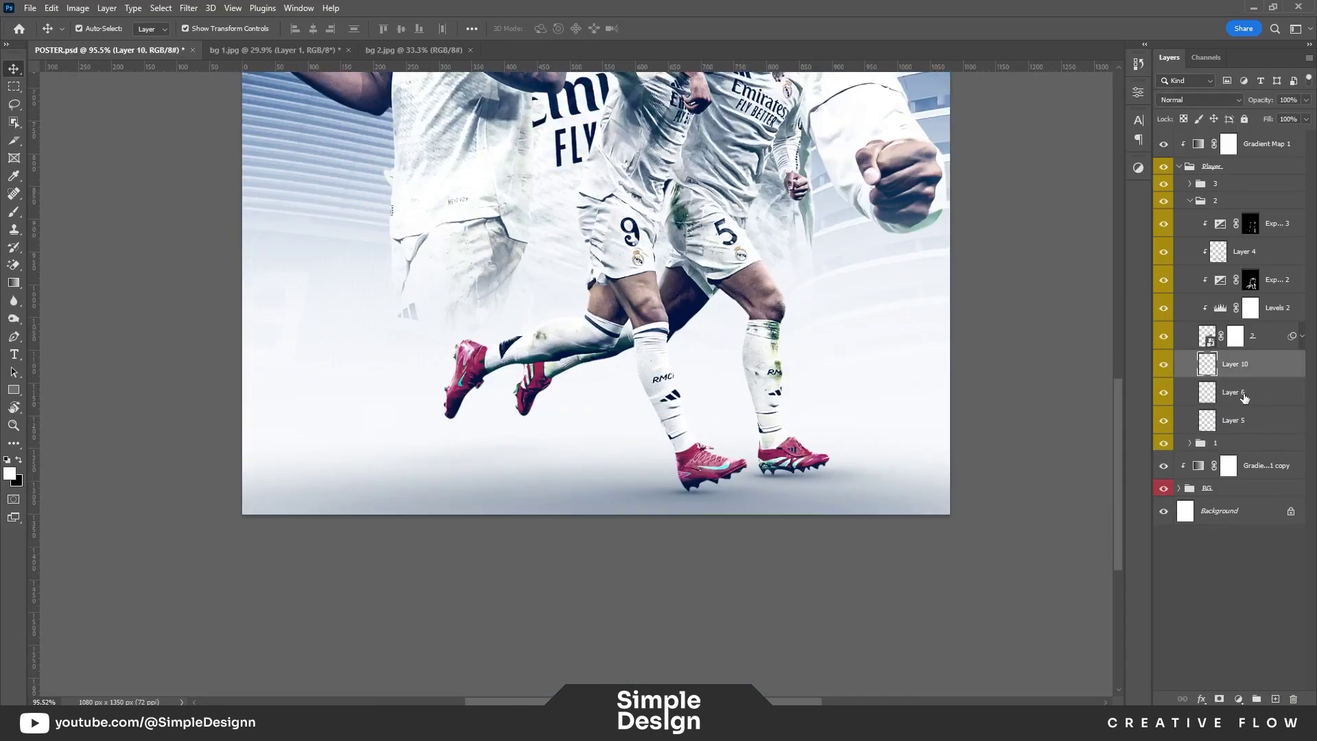
key(ctrl+v)
key(b)
right_click(631, 309)
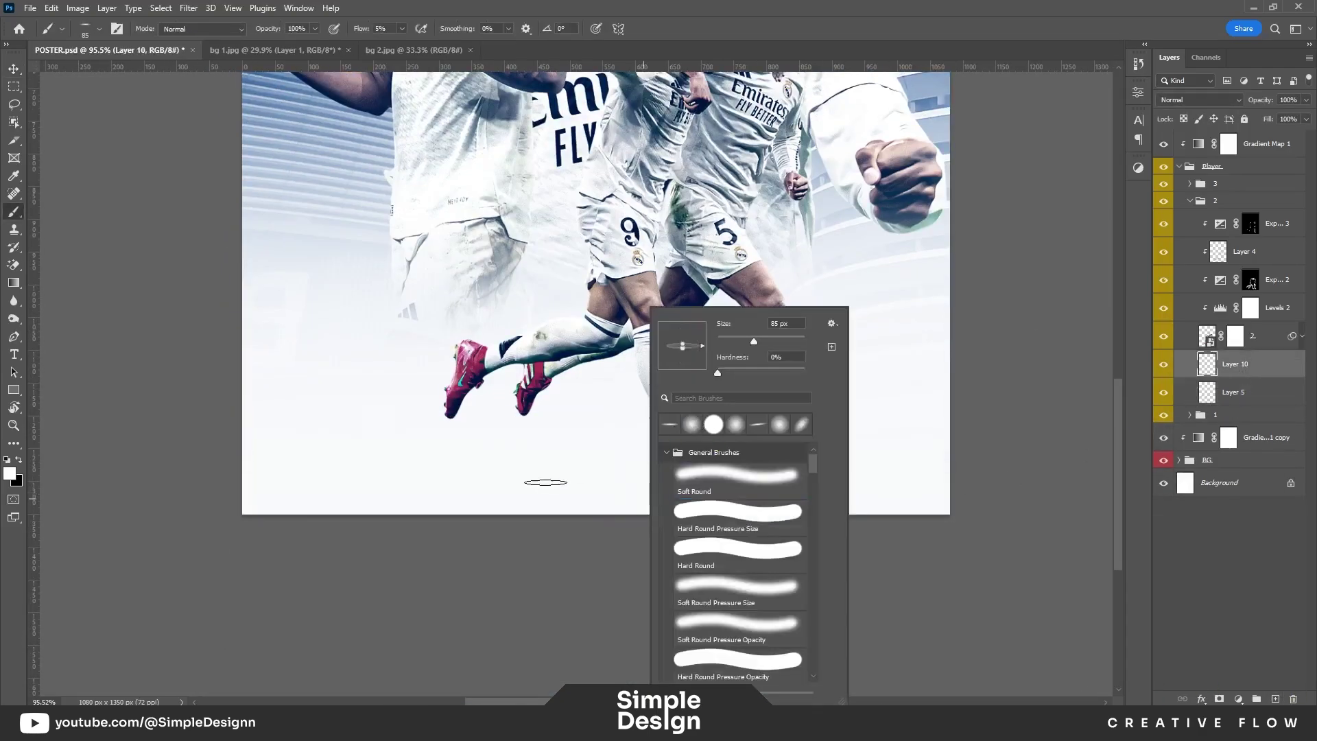
key(Return)
key(x)
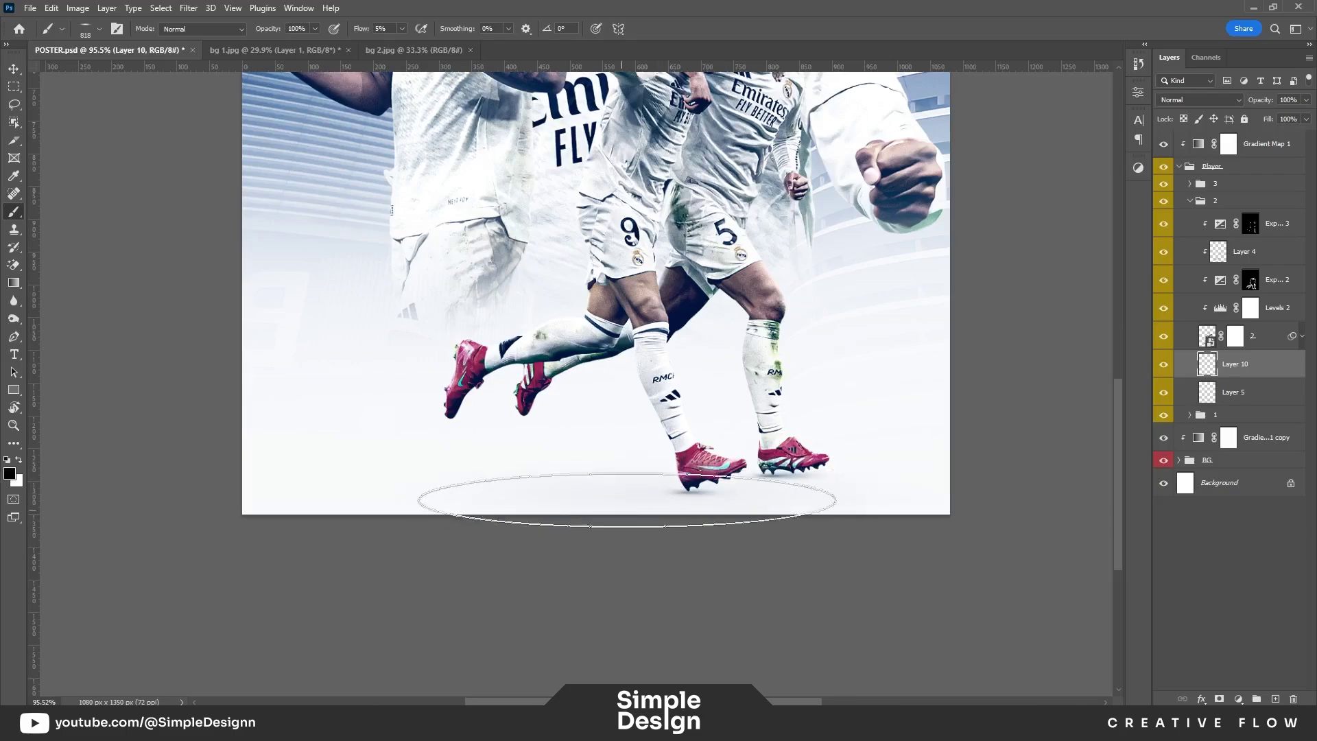
Step: Paint a soft 7%-flow dark shadow beneath the running players' boots
drag(370, 36, 395, 36)
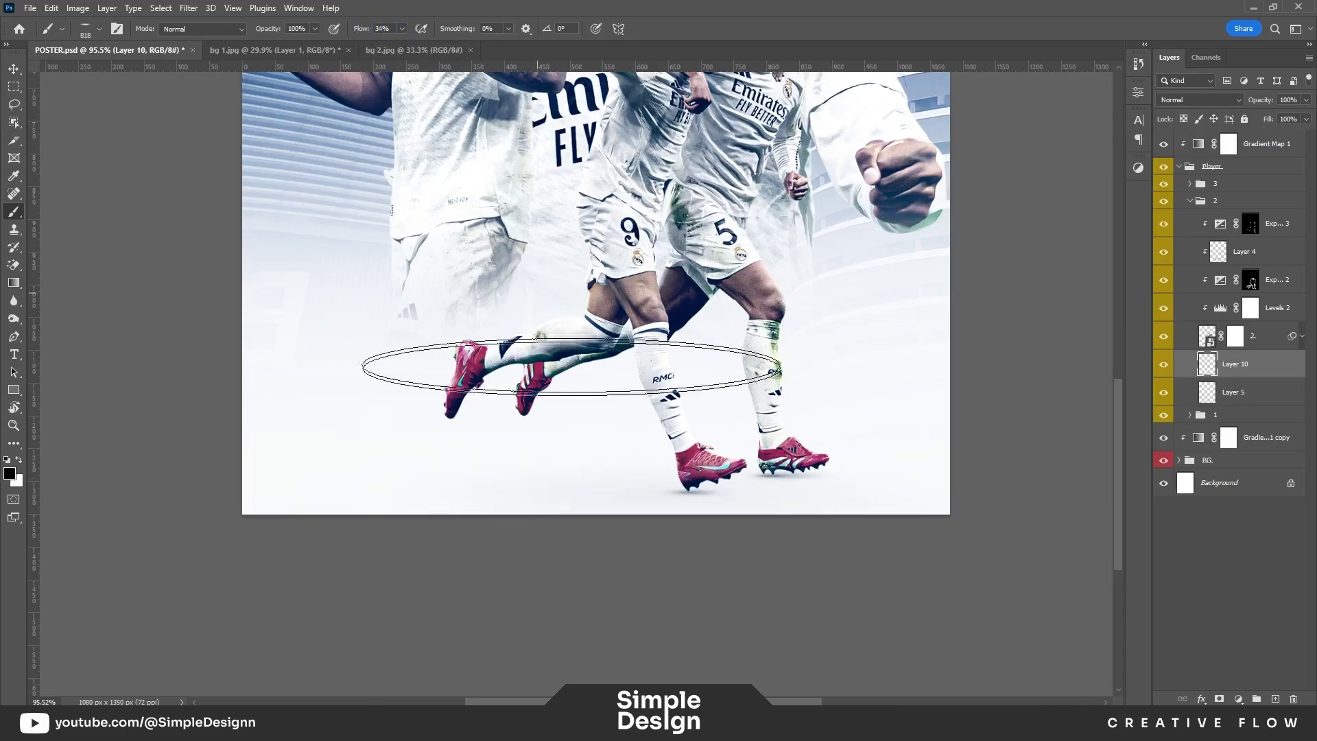
drag(412, 542, 789, 542)
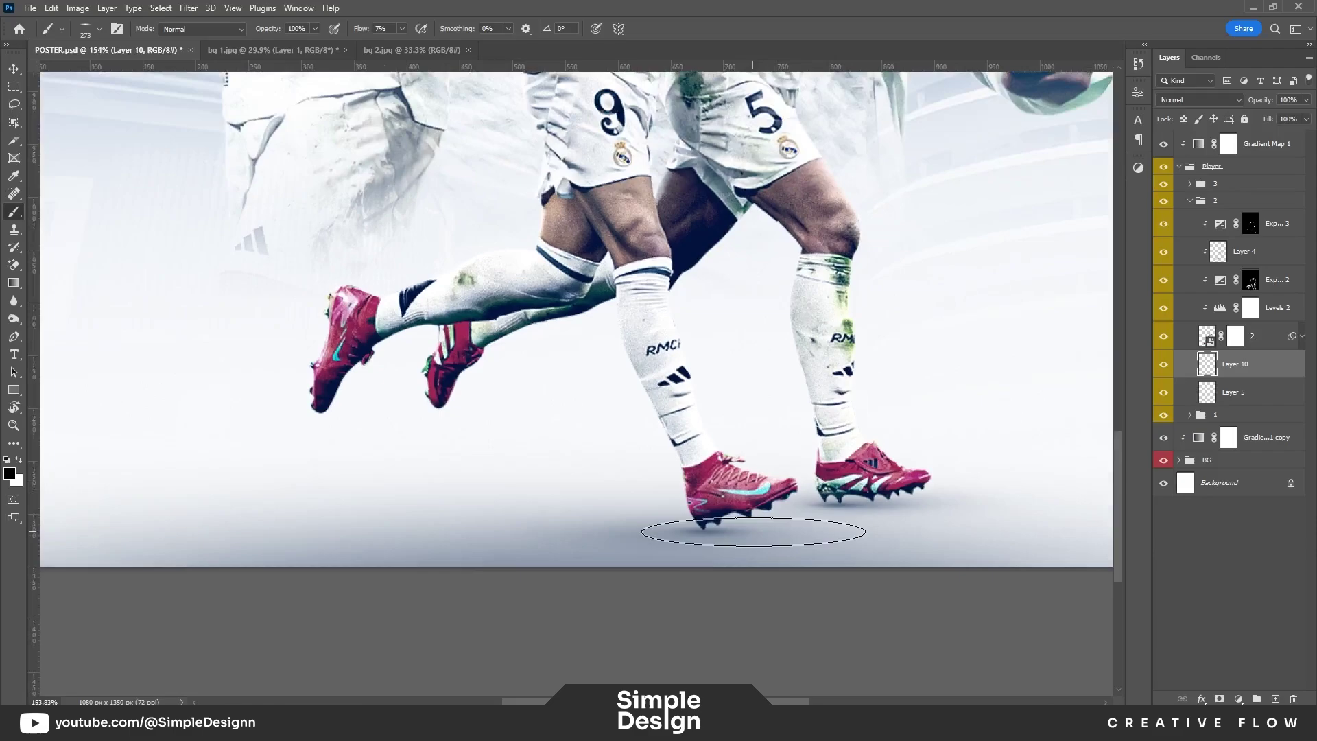
scroll(732, 540, down, 5)
scroll(732, 540, down, 2)
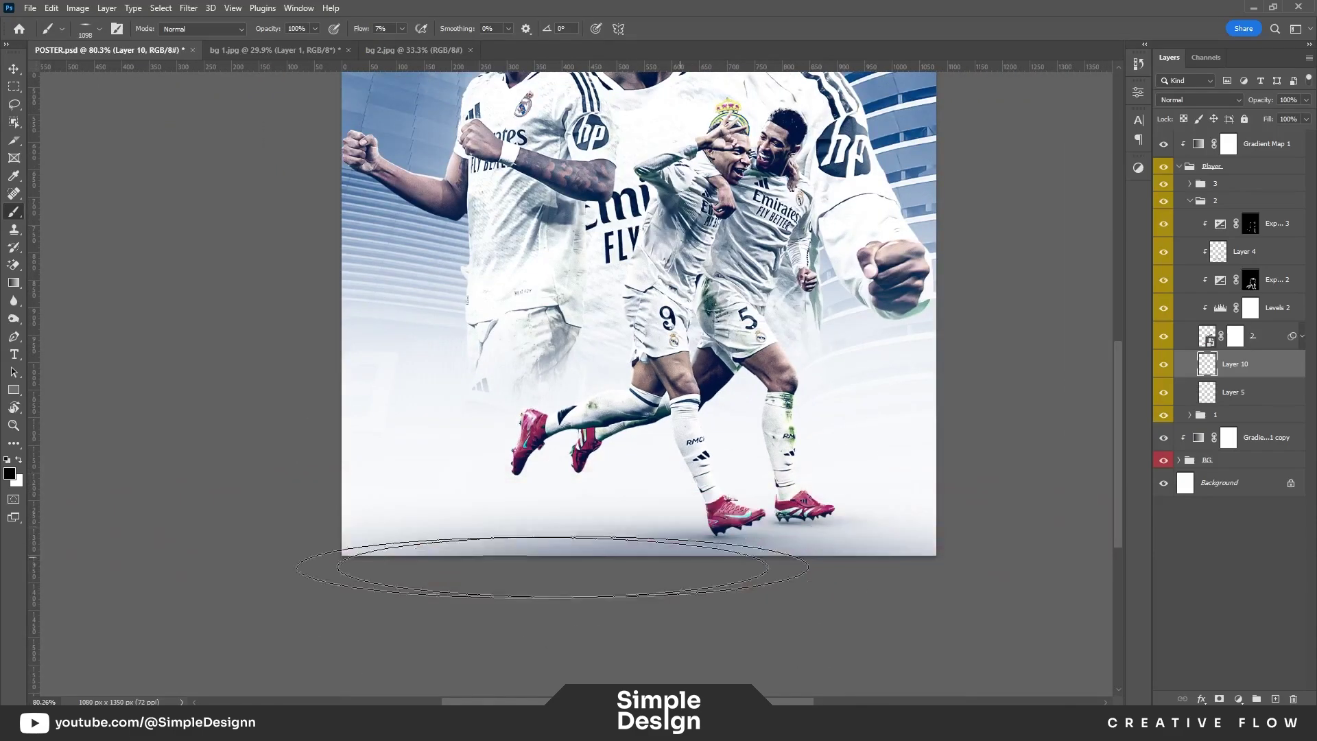
scroll(466, 559, down, 2)
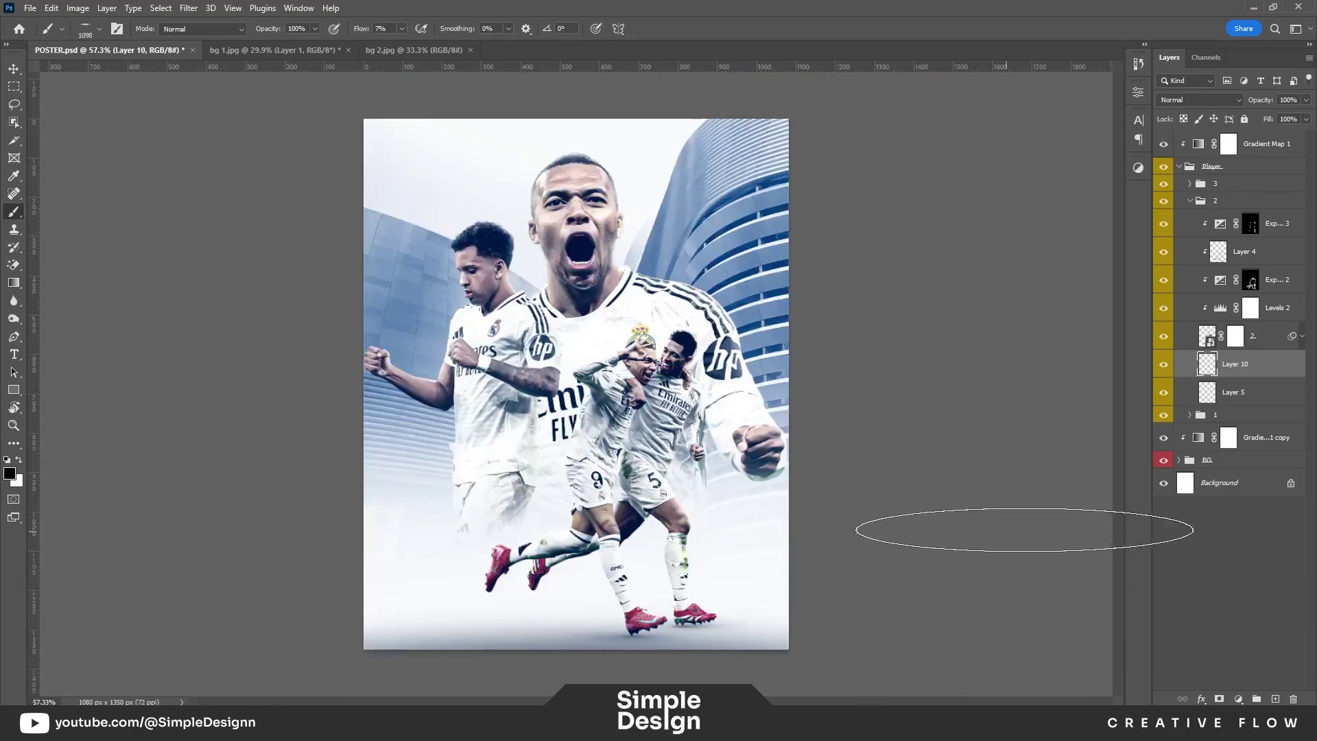
scroll(576, 557, up, 3)
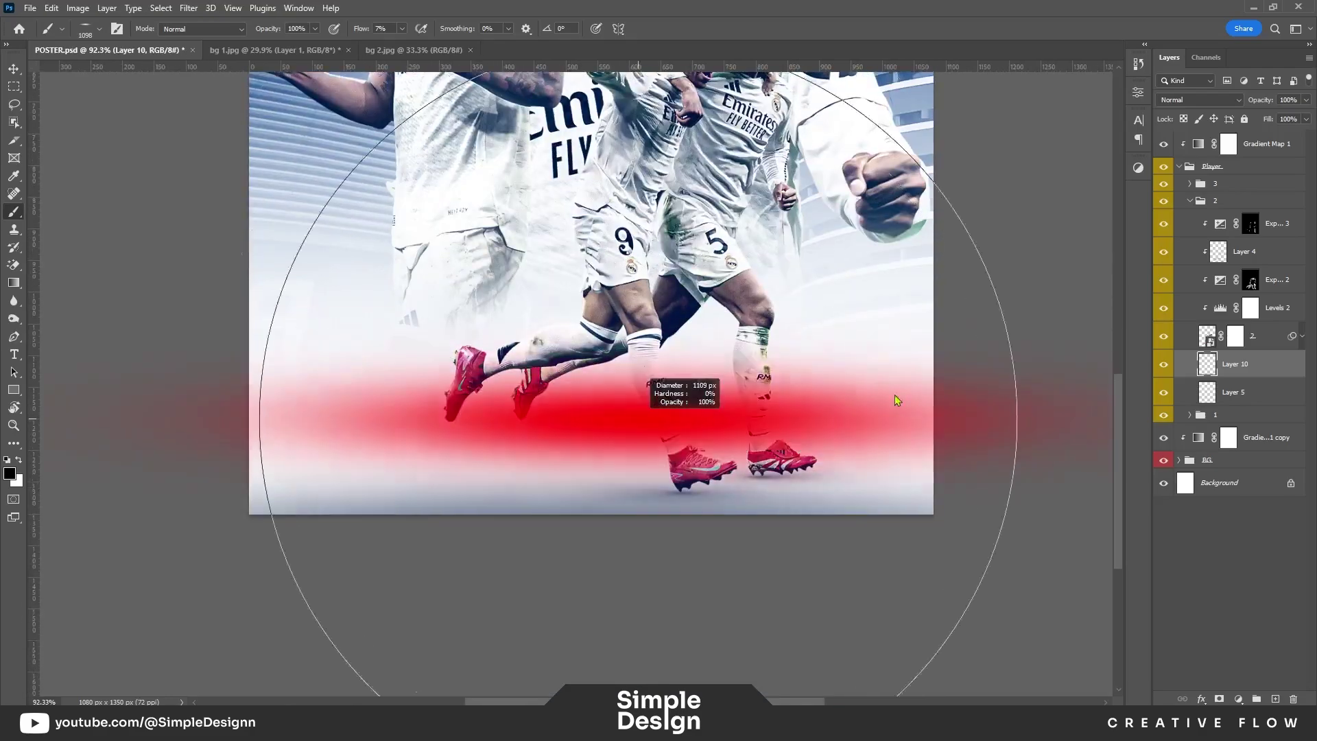
scroll(583, 474, down, 3)
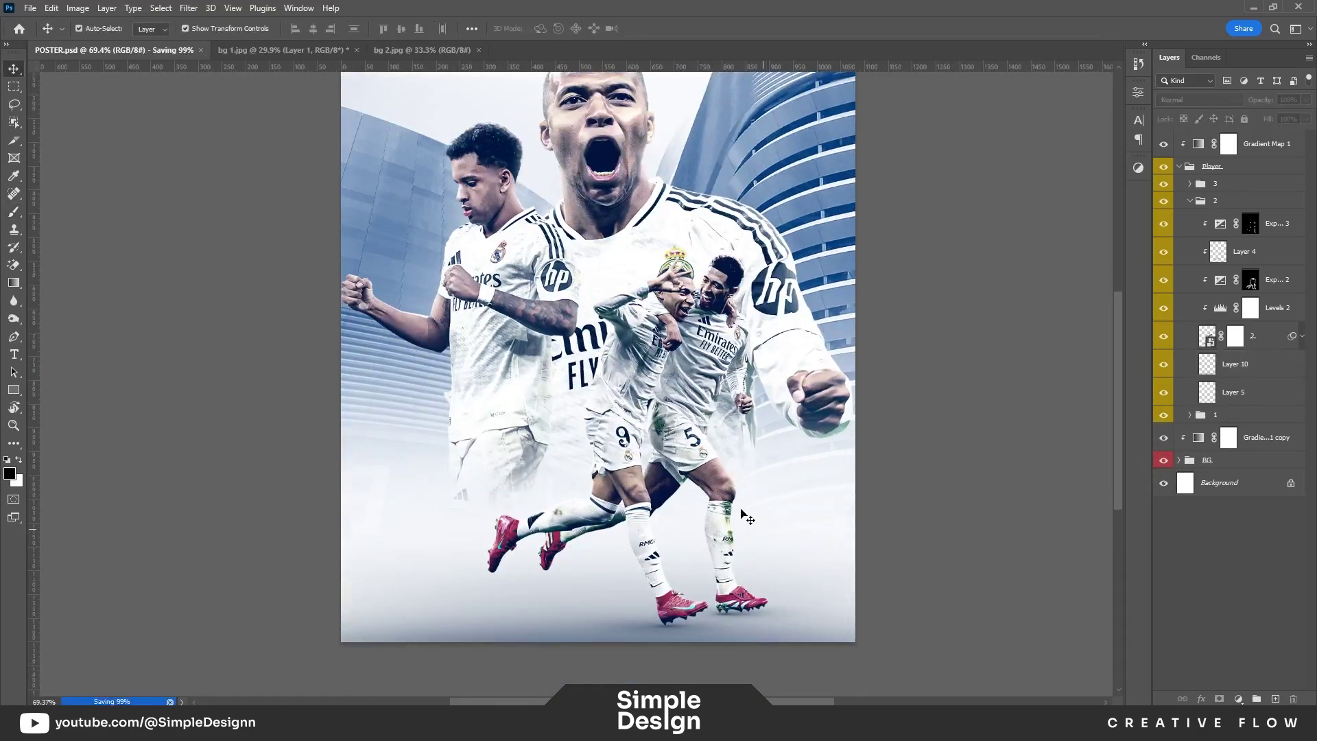
Step: Give player layer 2 a Levels smart filter with white input 242, then collapse group 2
click(684, 495)
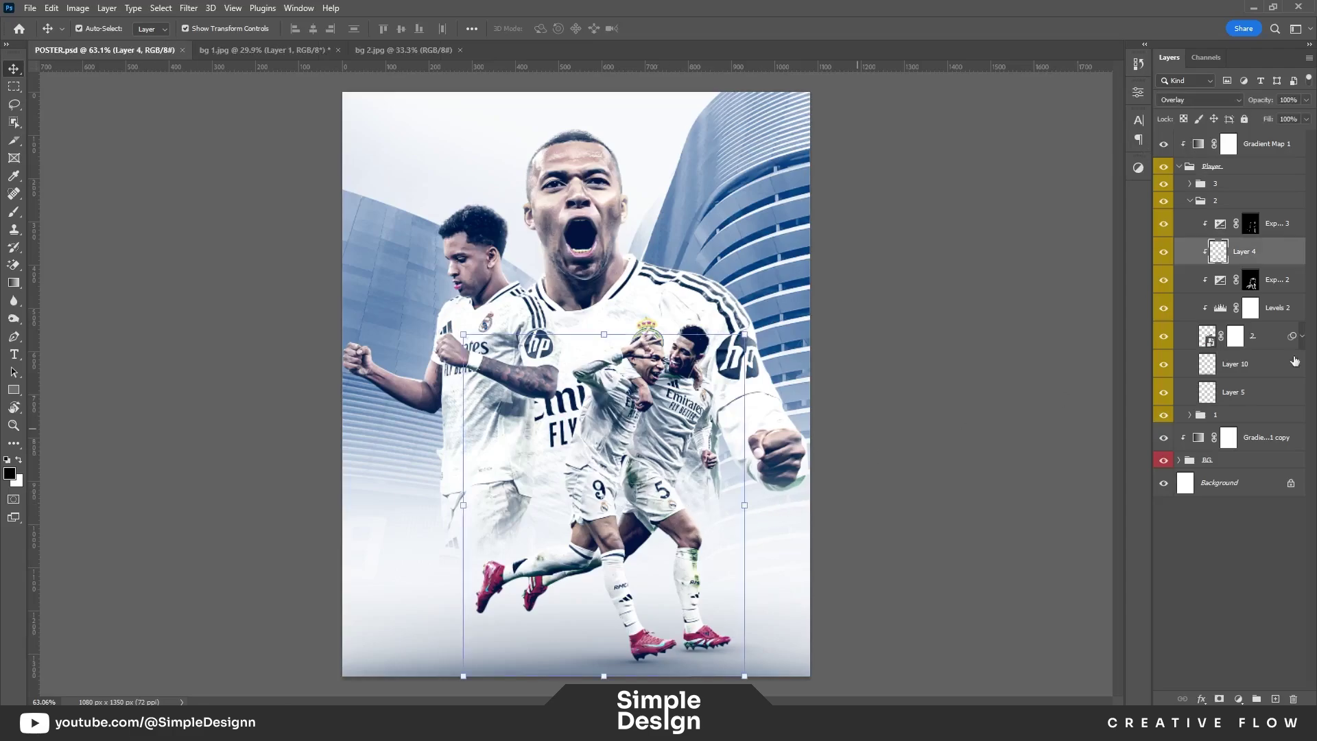
click(1164, 336)
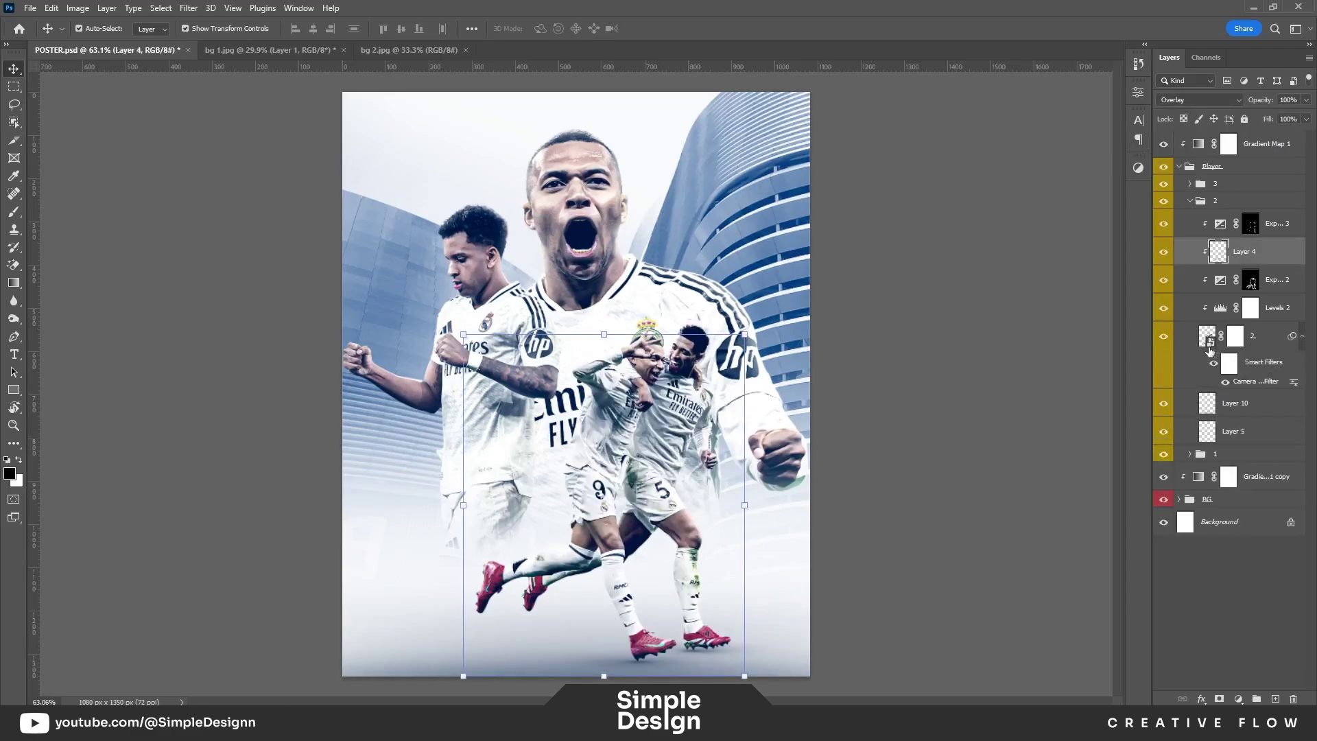
click(1210, 341)
key(ctrl+l)
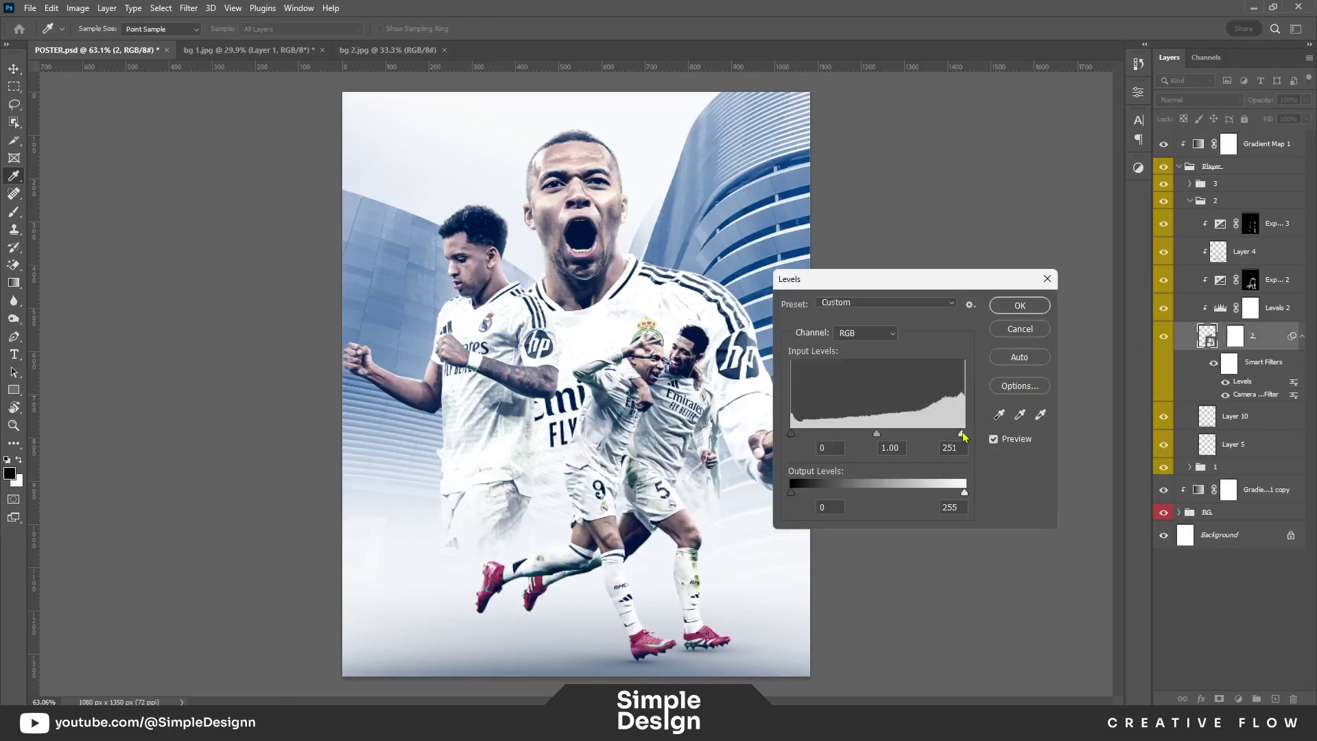
drag(964, 437, 959, 442)
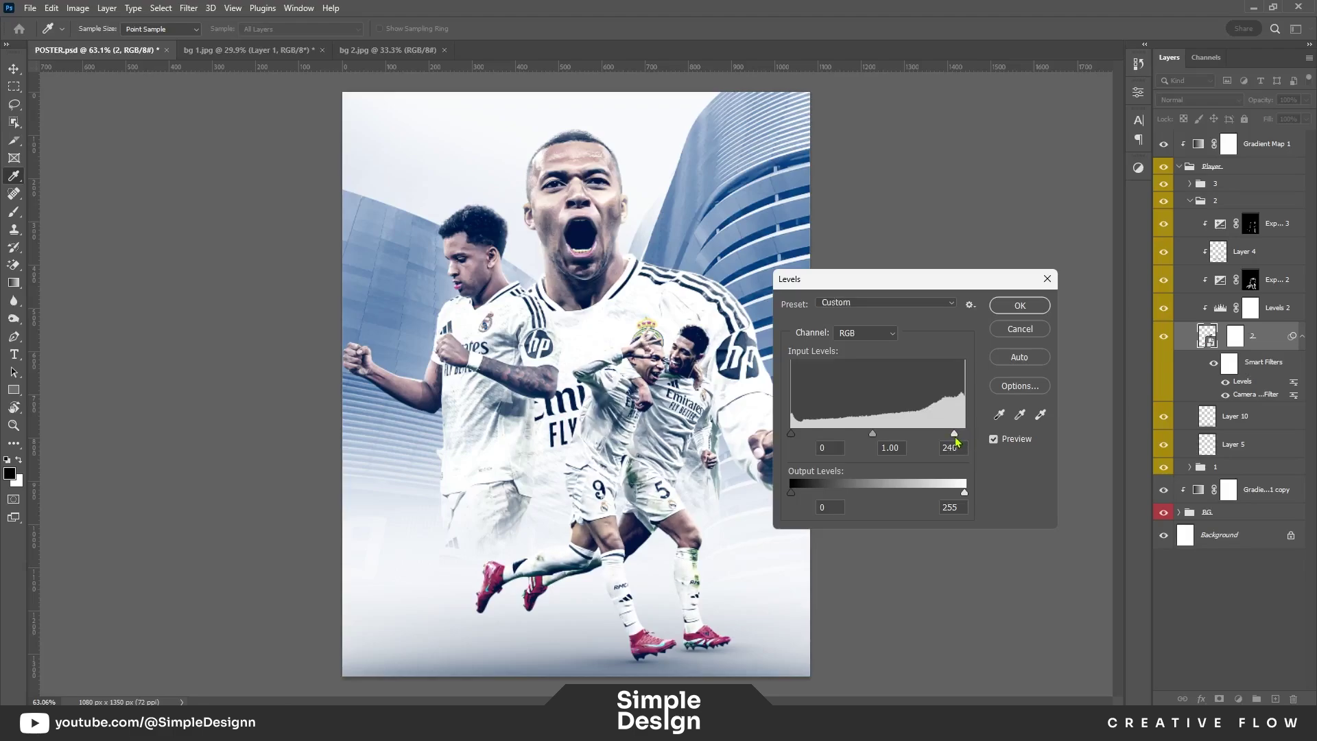
click(1020, 306)
key(v)
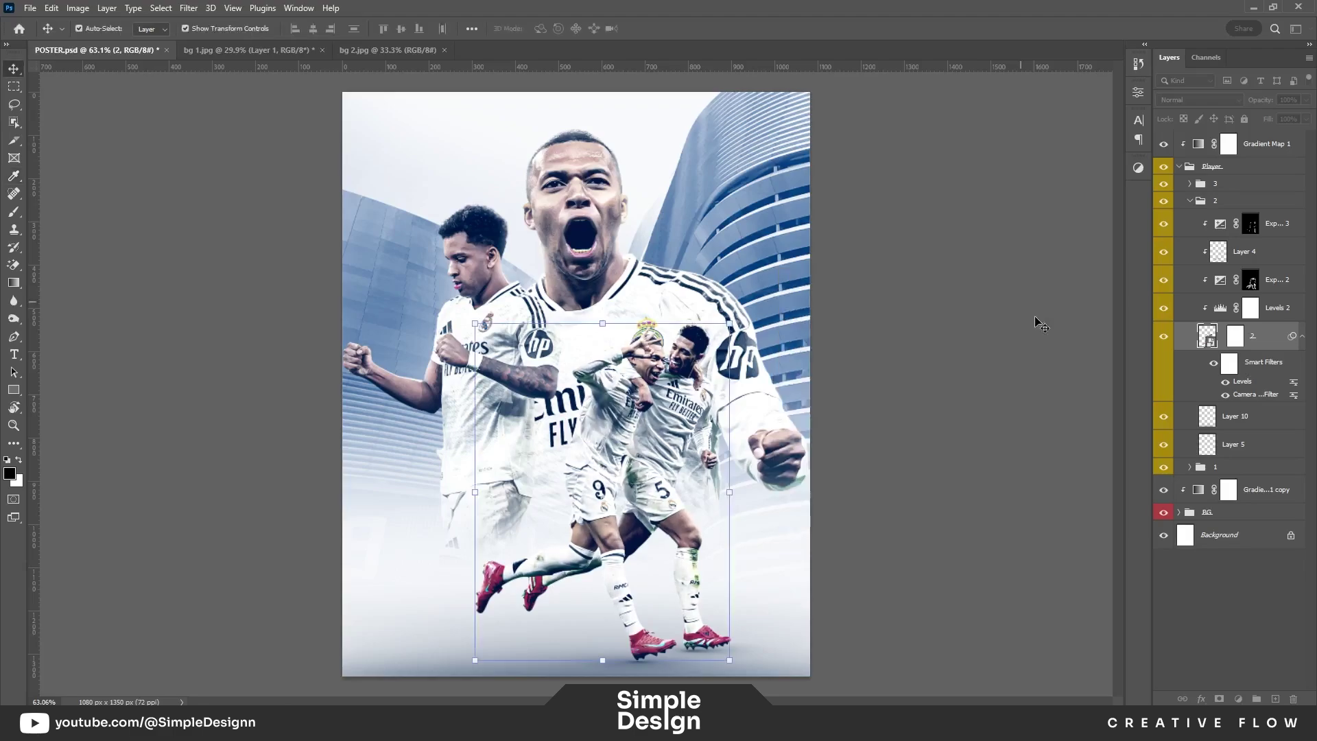
click(1191, 200)
scroll(421, 315, down, 2)
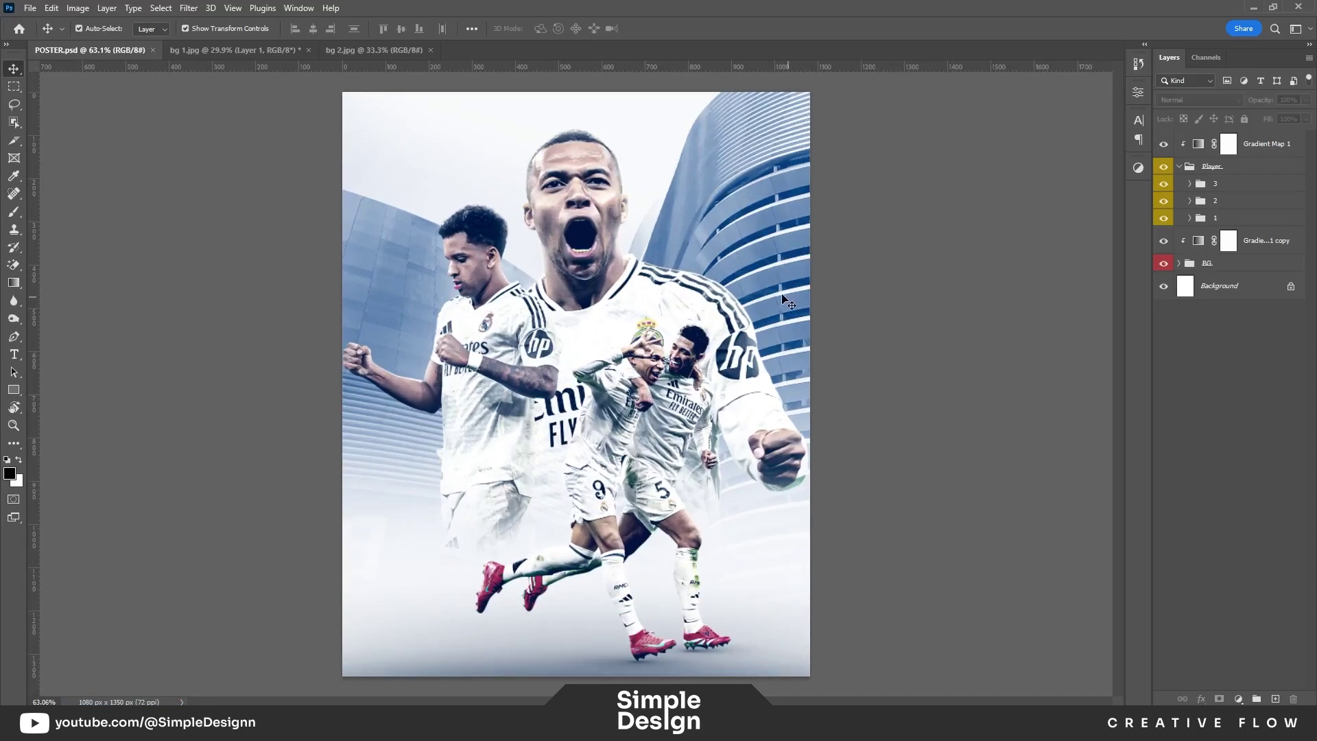
Step: On a new layer, paint soft white light at 73% flow over the building and upper sky
click(1273, 698)
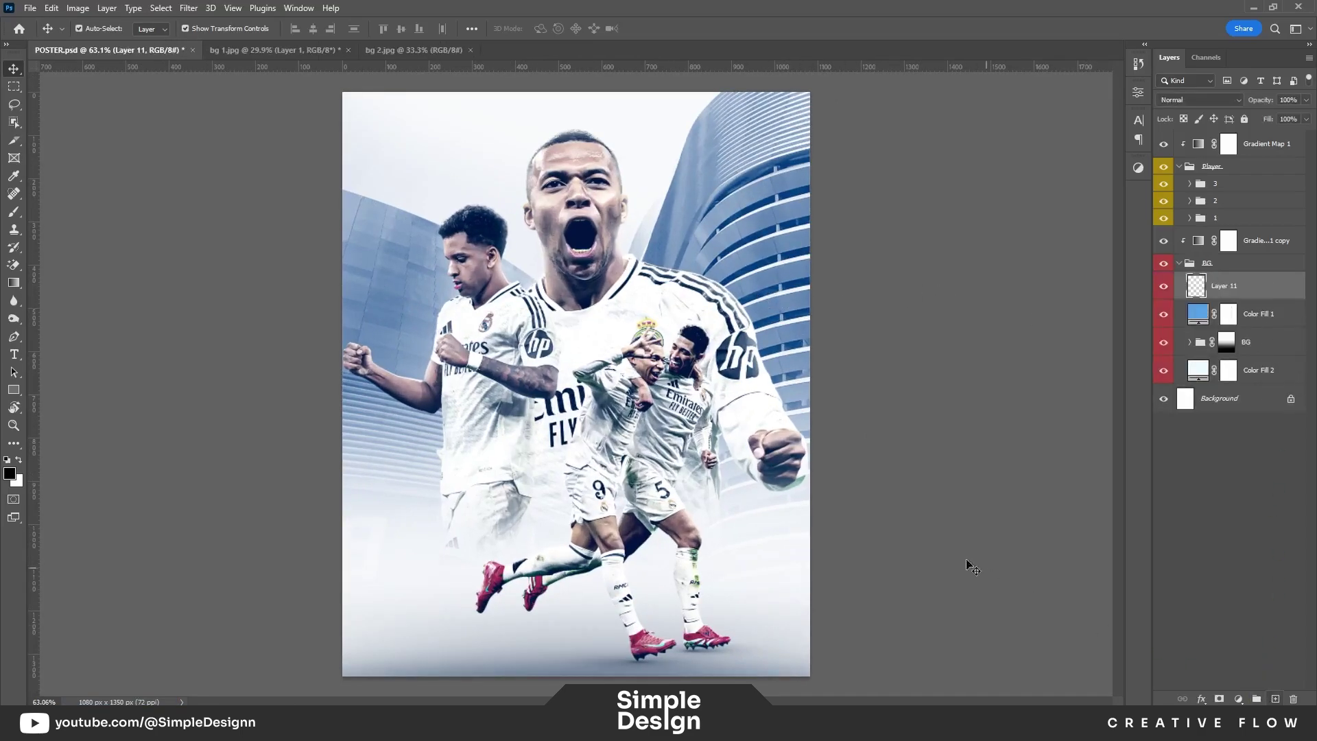
key(b)
right_click(627, 305)
key(x)
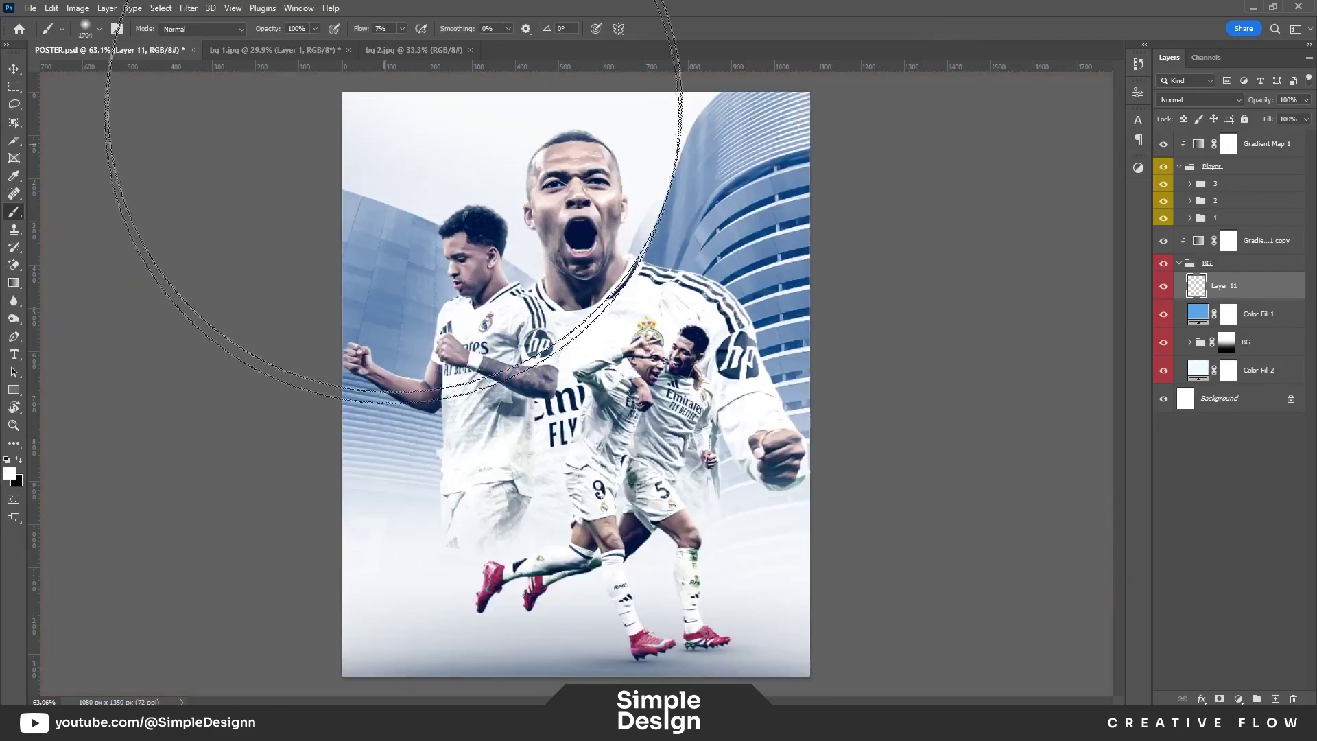
key(shift+0)
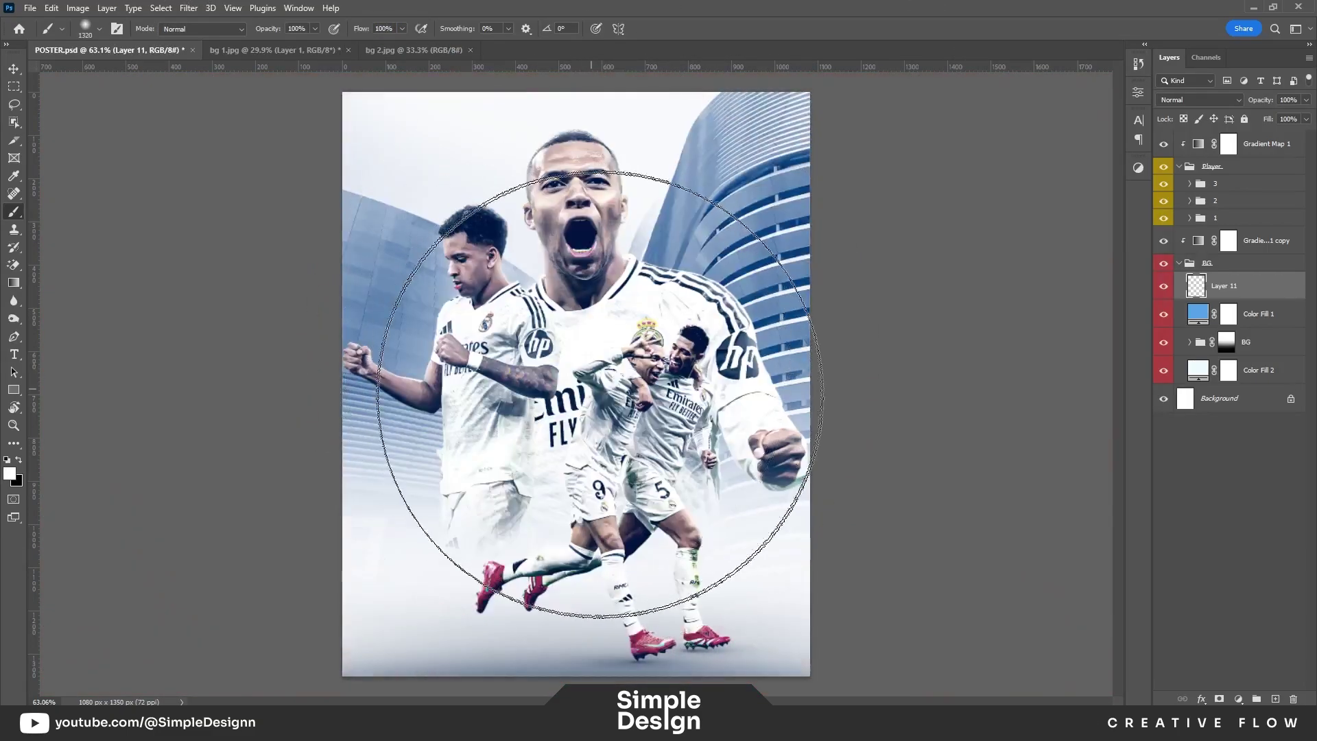
key(shift+7)
key(shift+3)
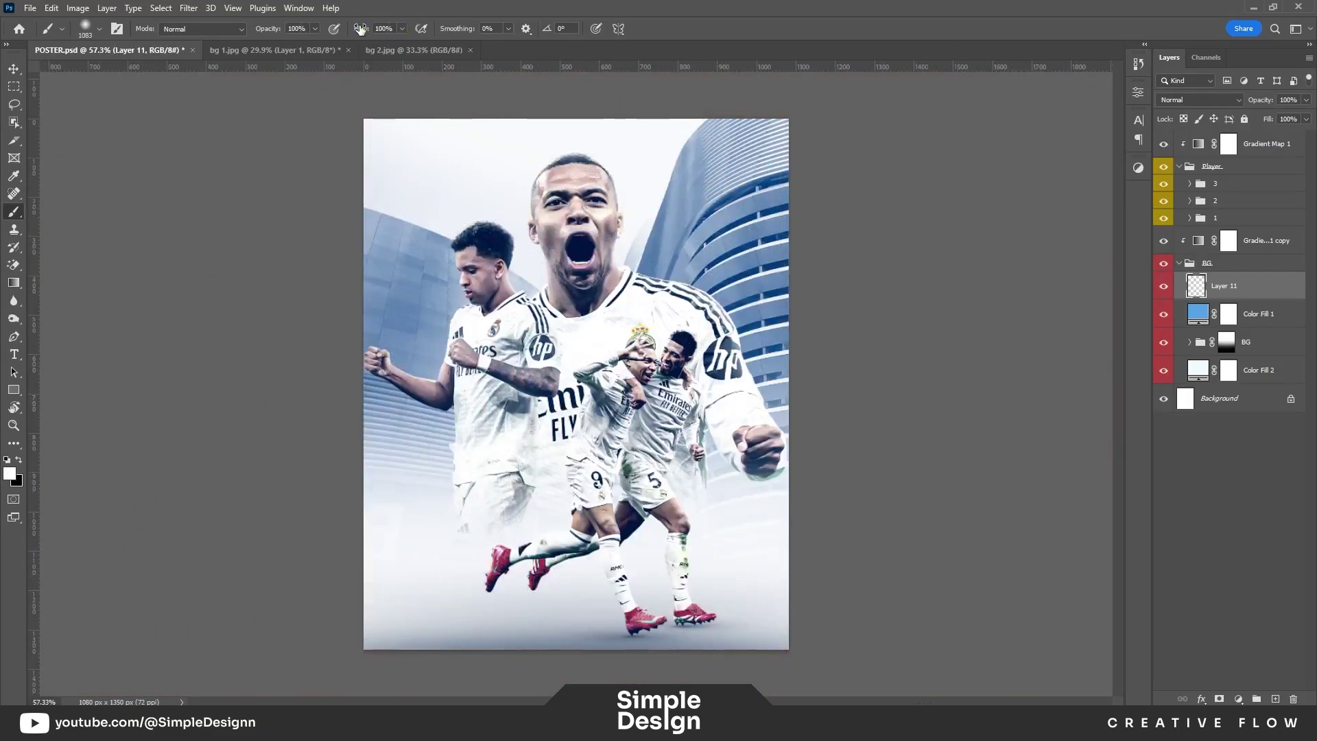
drag(594, 446, 1040, 538)
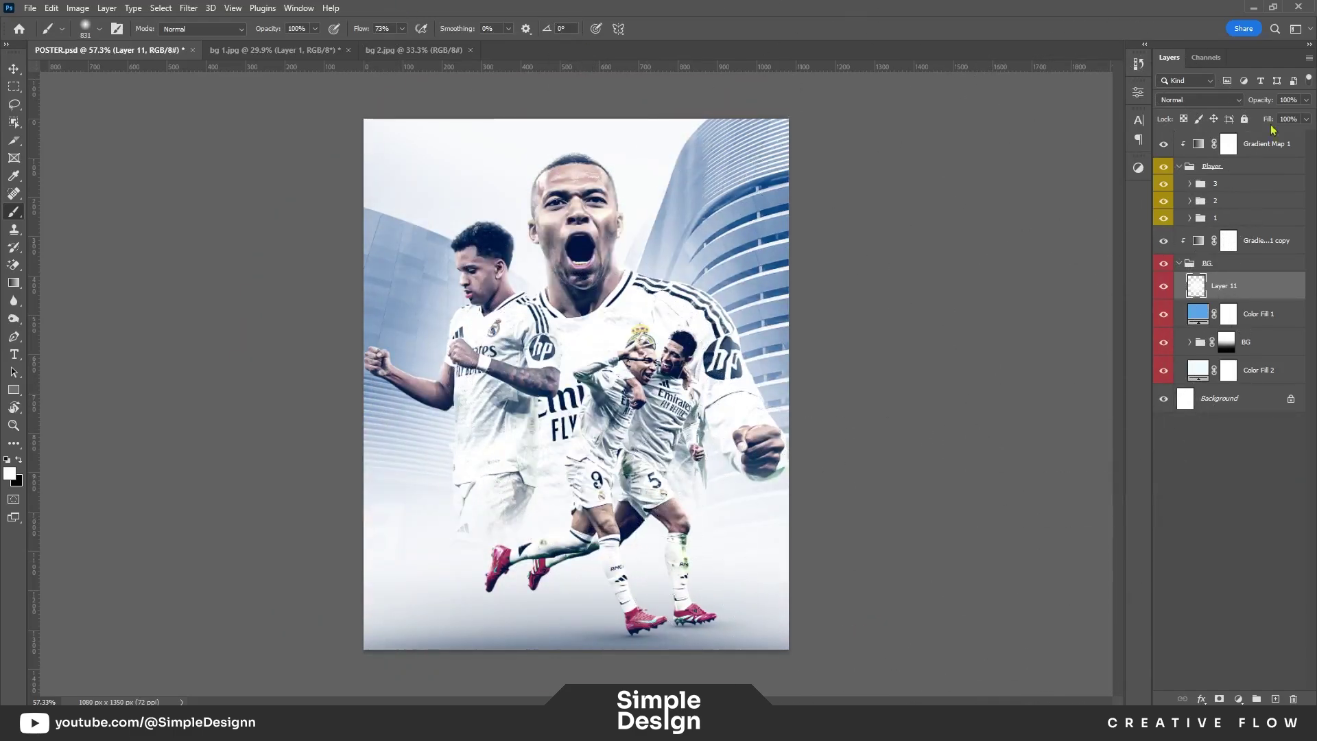
Step: Add Overlay-blended Layer 12 below Layer 11, with a large brush sampling dark blue
click(1275, 699)
click(1200, 100)
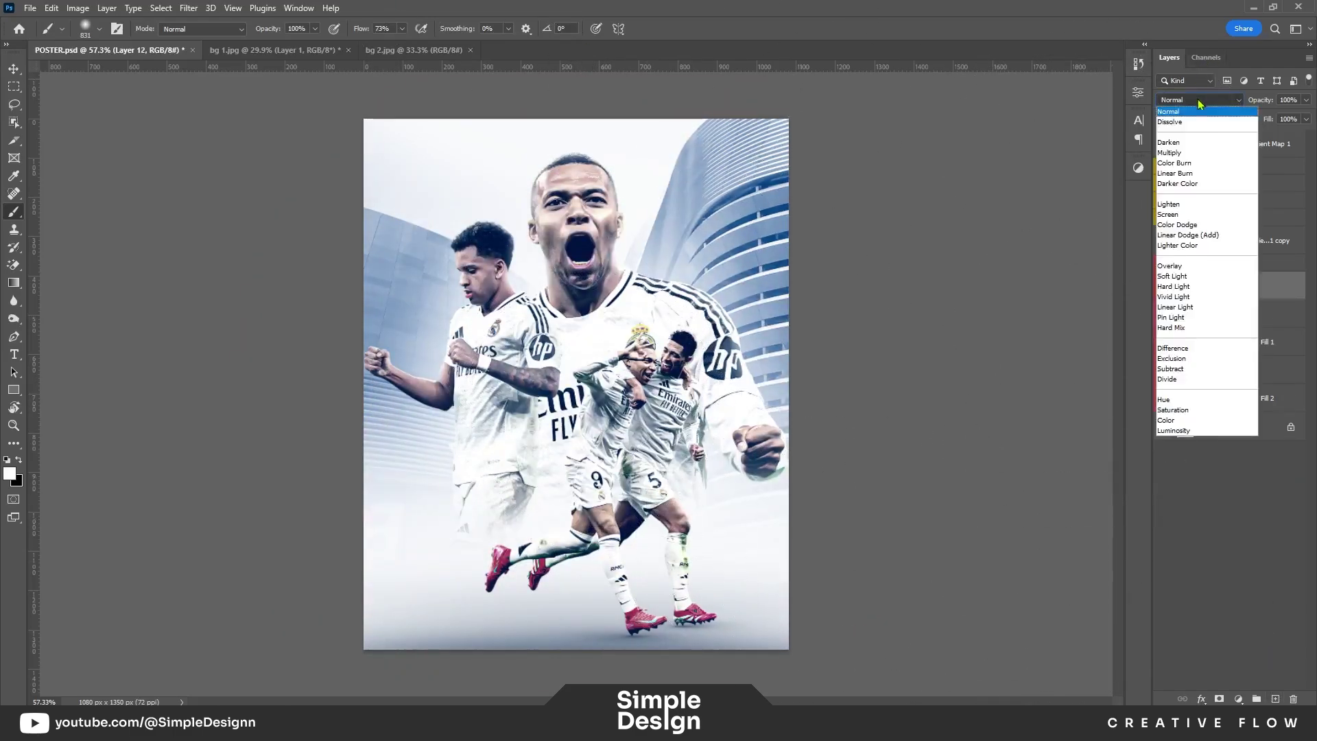
click(1170, 265)
drag(541, 281, 590, 282)
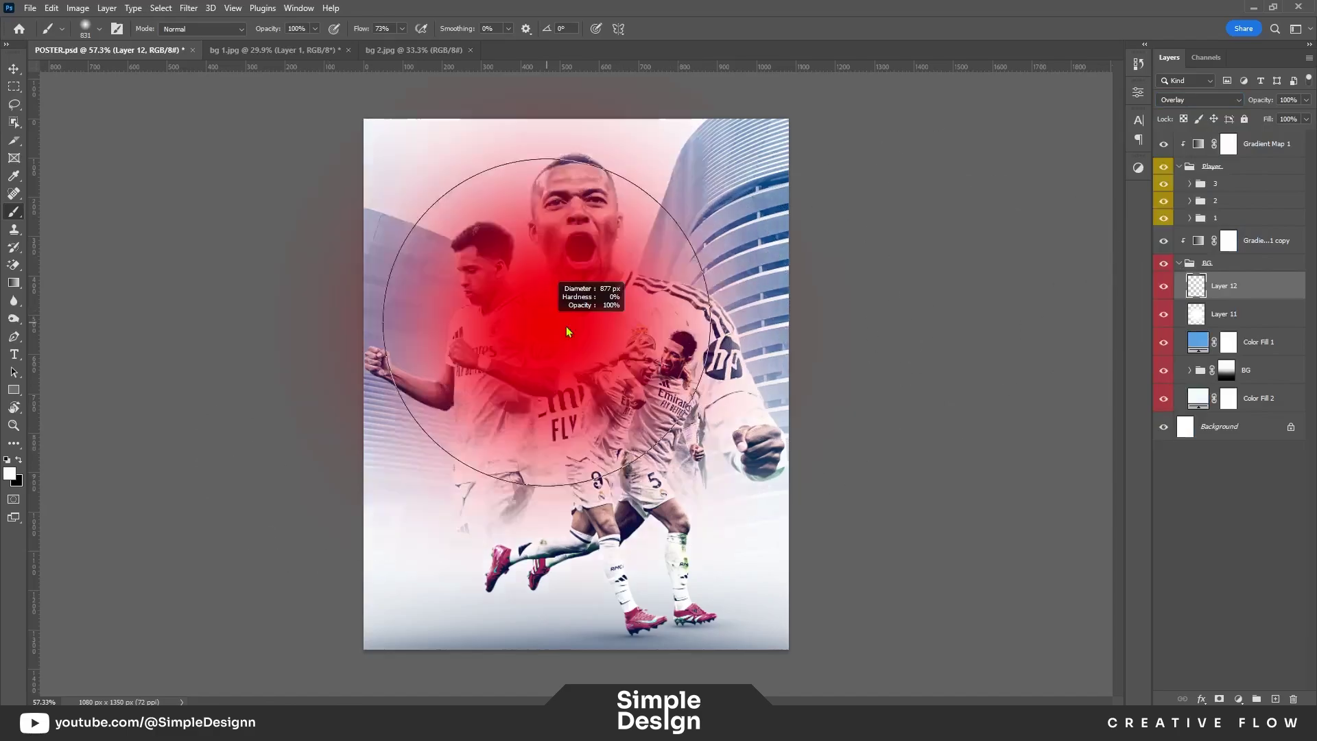
alt+click(774, 236)
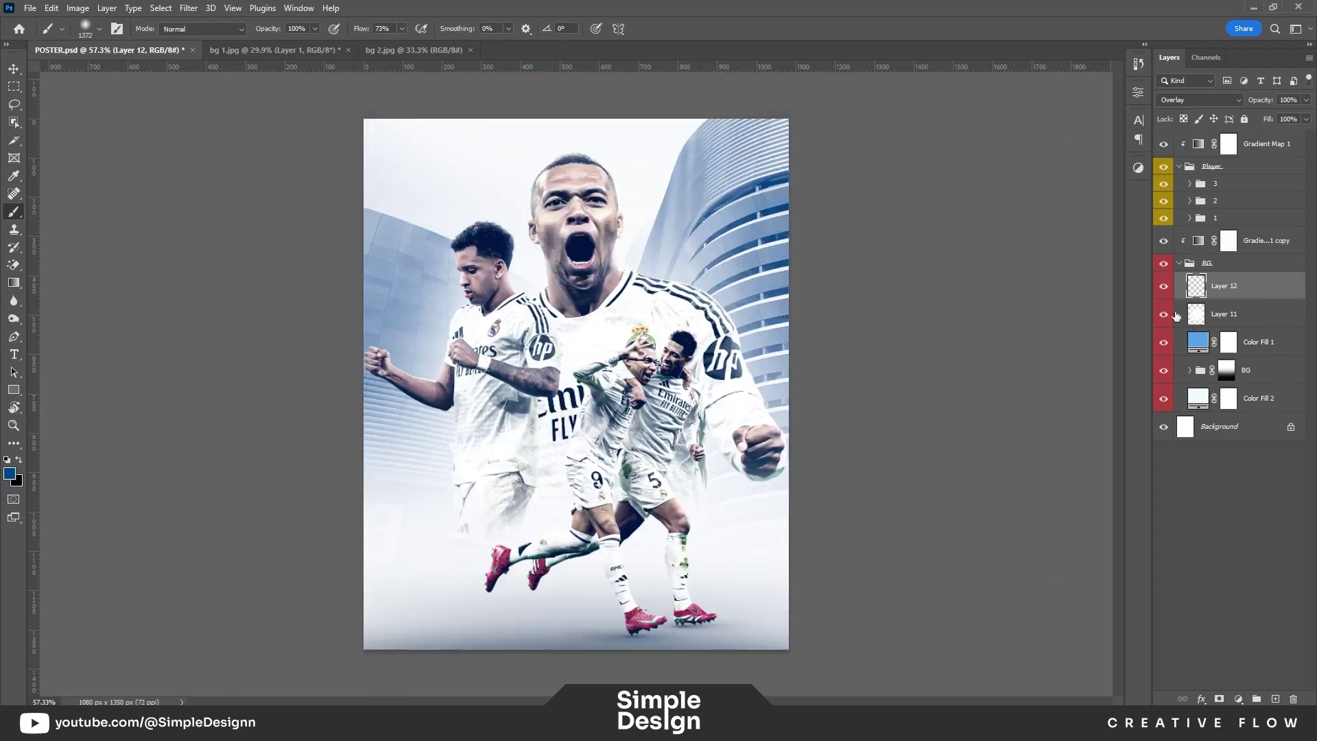
key(ctrl+bracketleft)
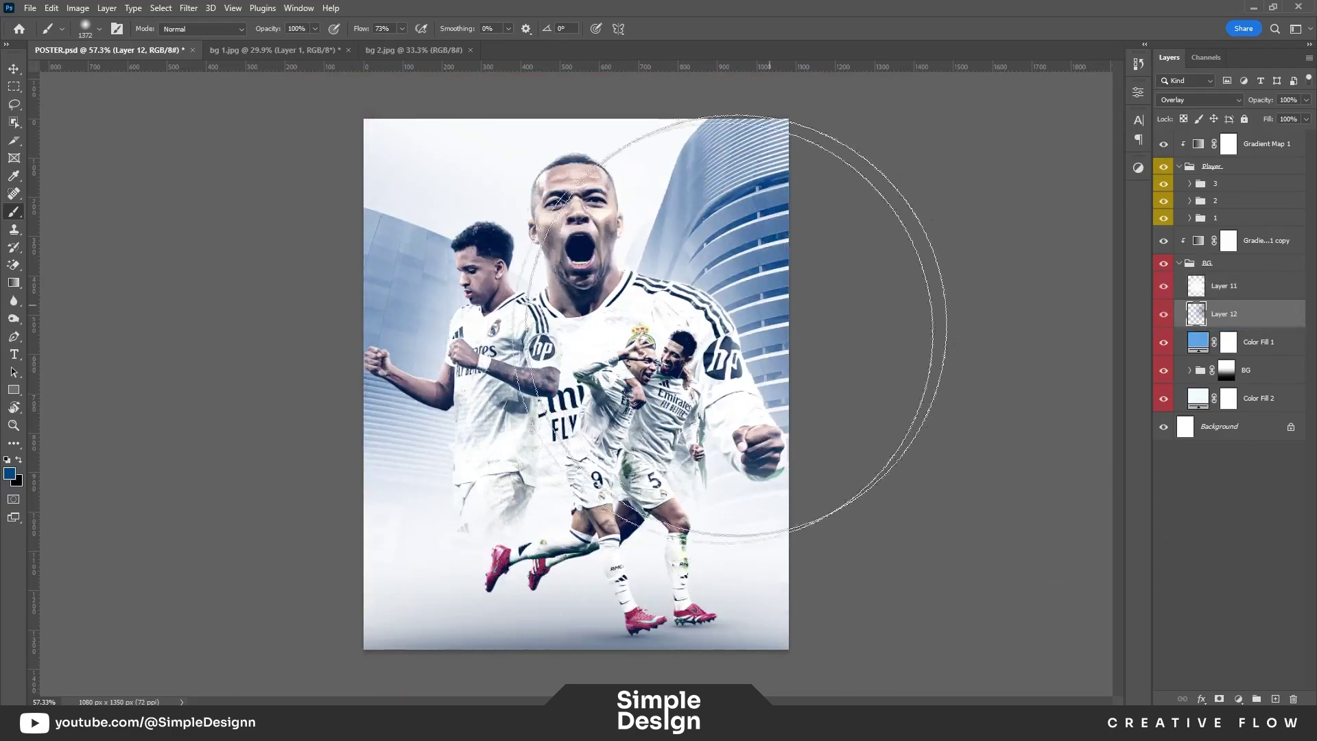
Step: Paste the cyan sky image on top as a smart object
alt+scroll(580, 385, down, 1)
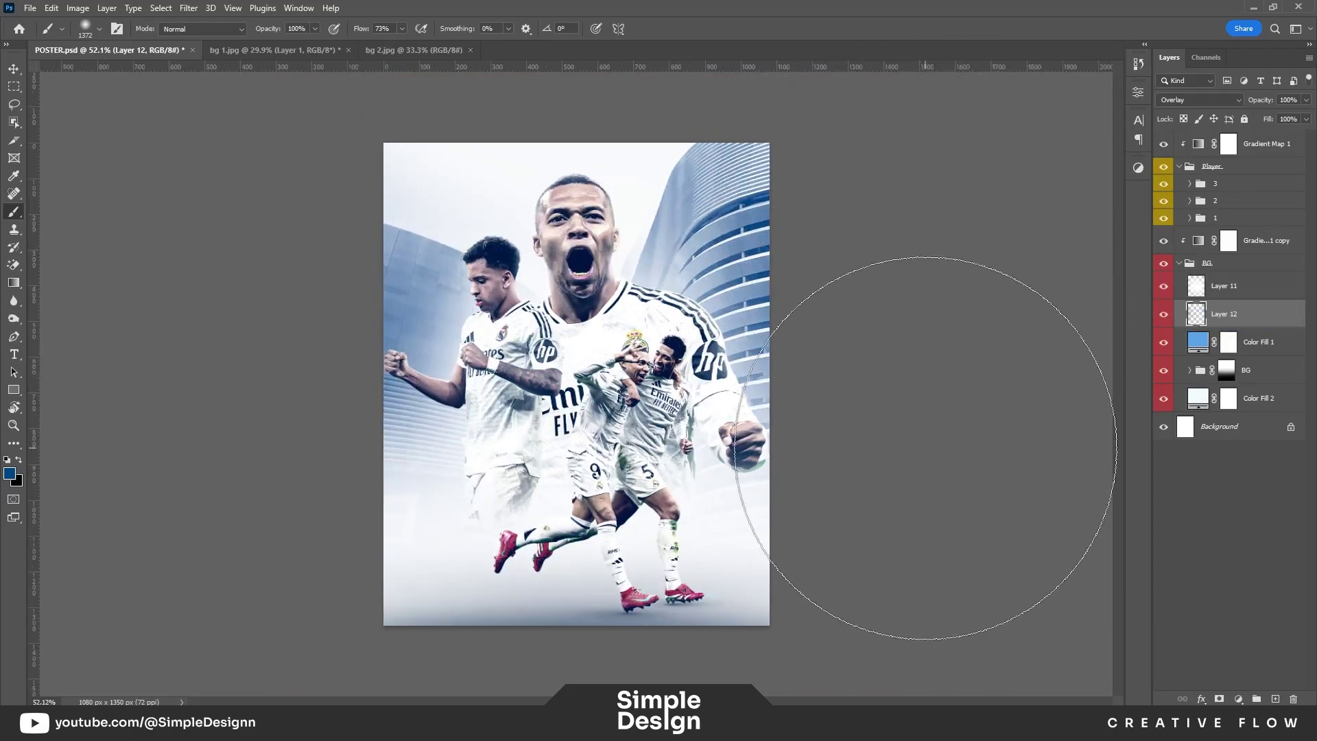
alt+scroll(511, 372, up, 2)
key(v)
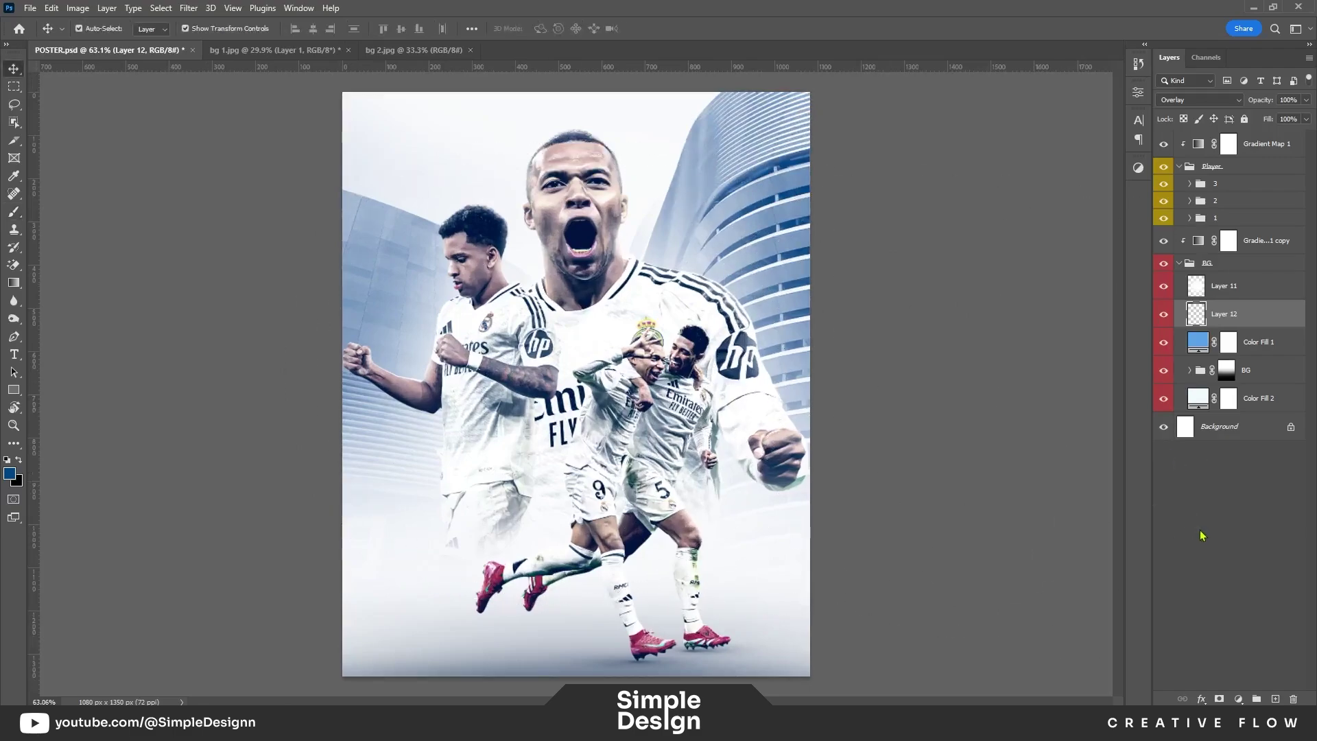
click(1201, 530)
key(ctrl+v)
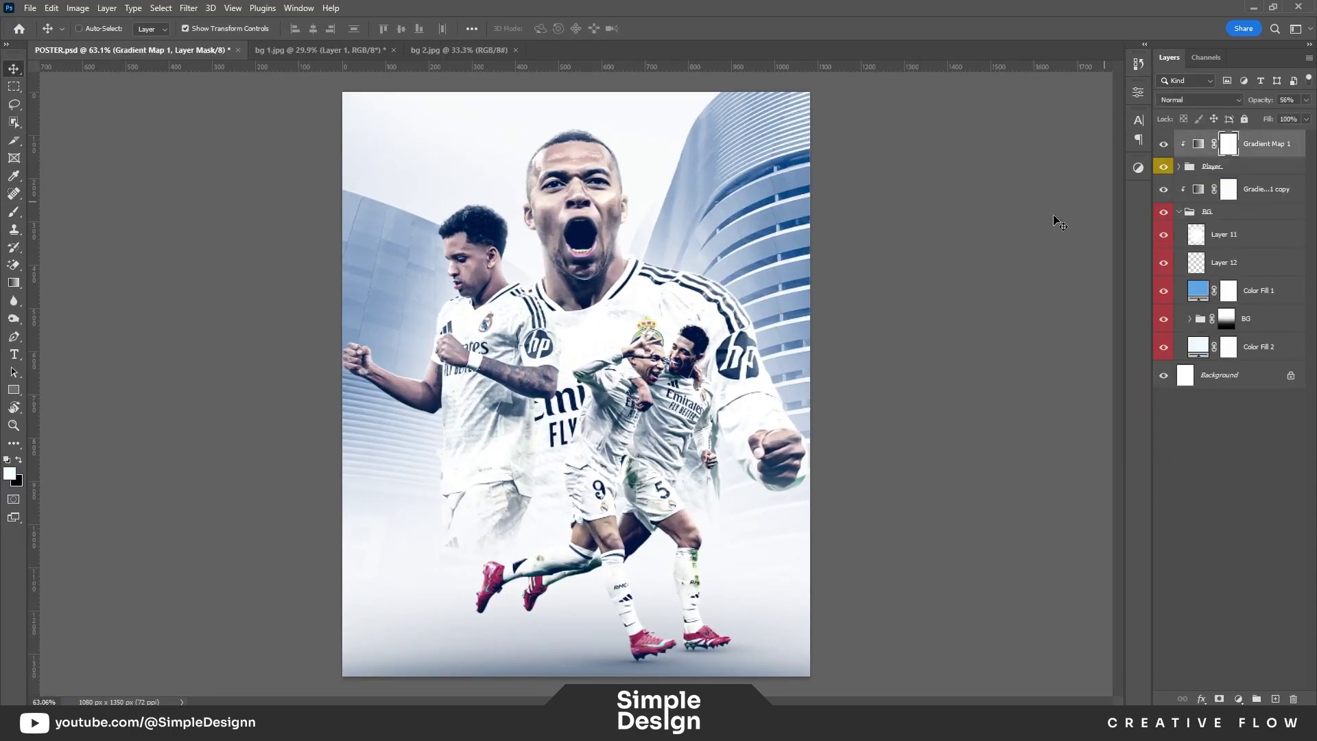
right_click(1215, 144)
click(1098, 321)
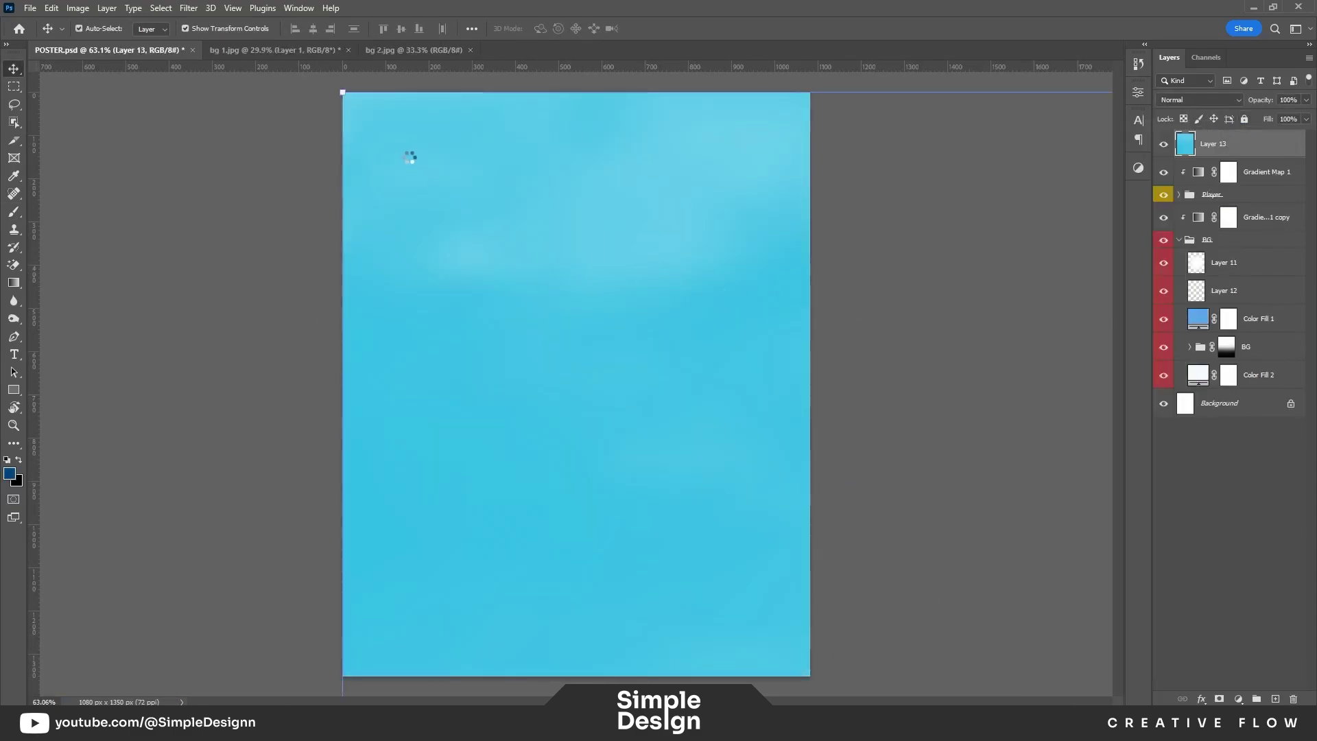
Step: Shrink Layer 13 to about 13% and place it in the BG group above Layer 11
key(ctrl+t)
drag(379, 126, 676, 294)
key(Return)
ctrl+click(1231, 150)
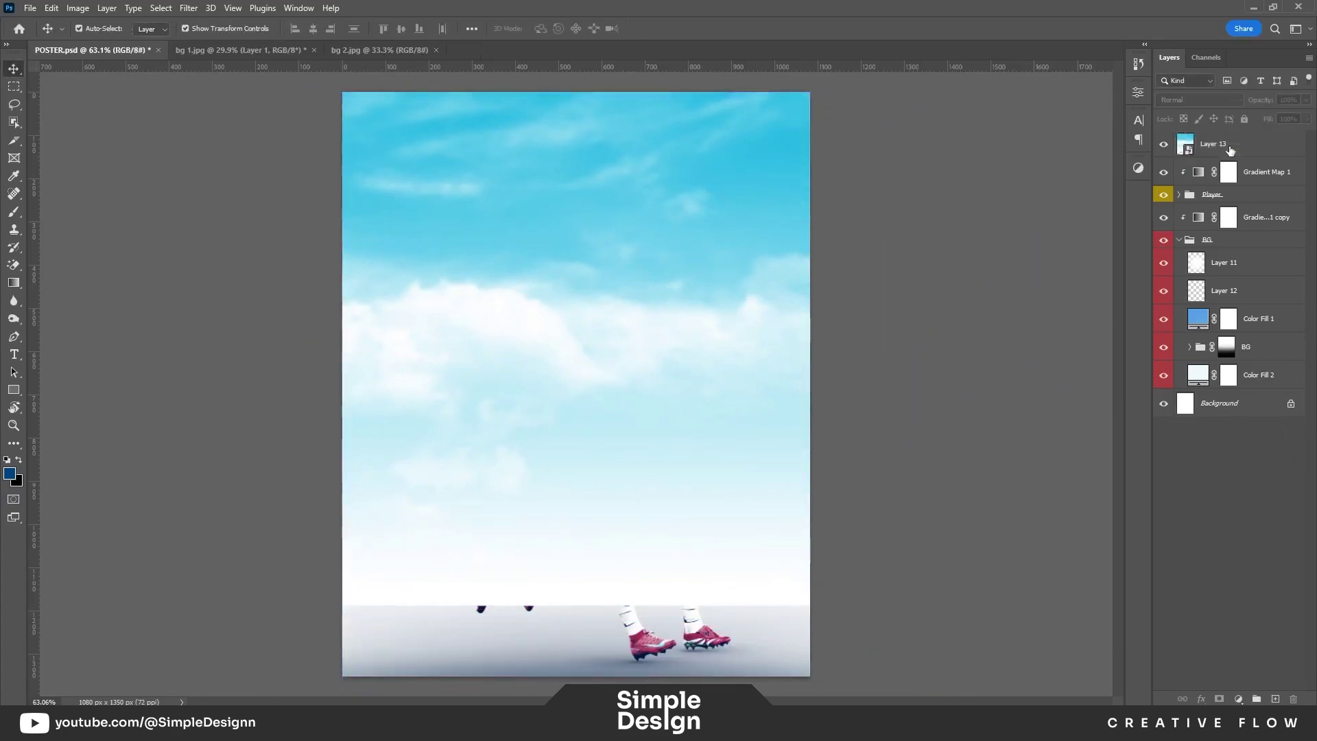
drag(1230, 150, 1214, 253)
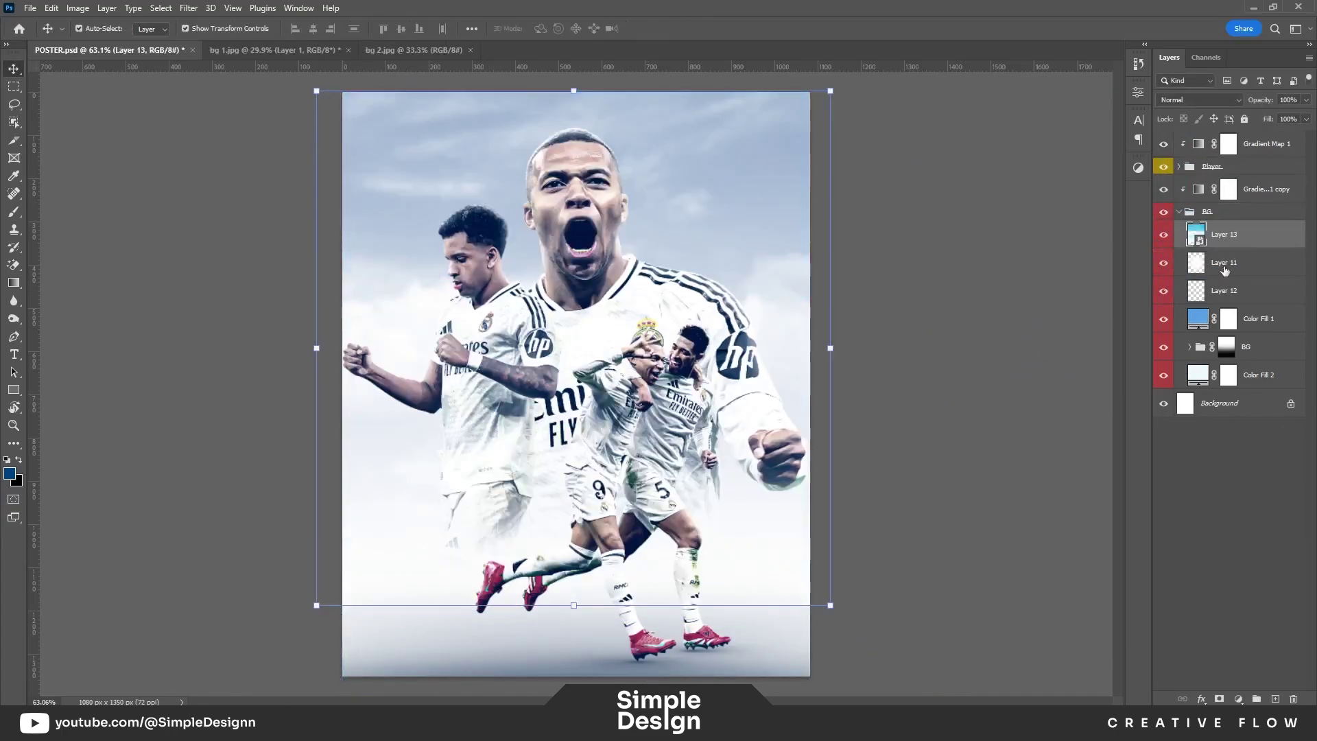
Step: Move the stadium image about 147 px up and view the whole poster
click(1166, 233)
drag(796, 302, 795, 201)
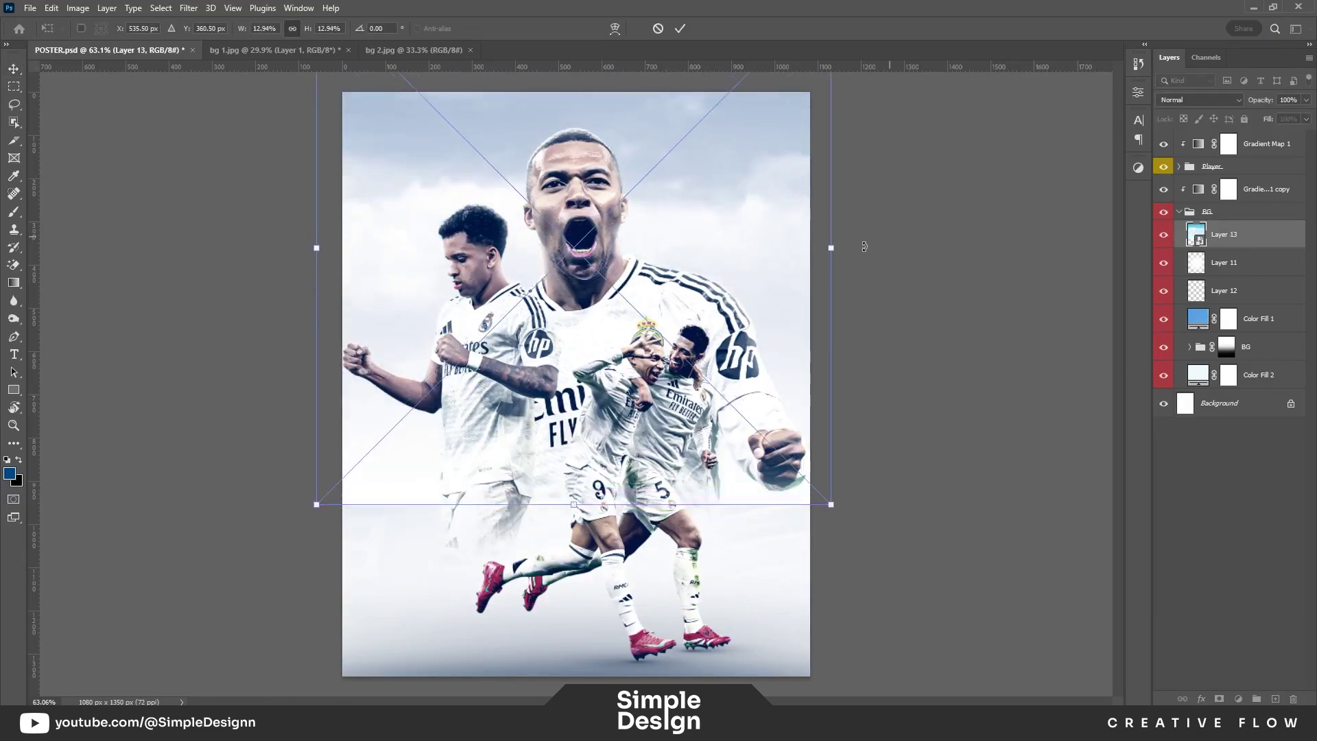
click(681, 29)
click(1221, 494)
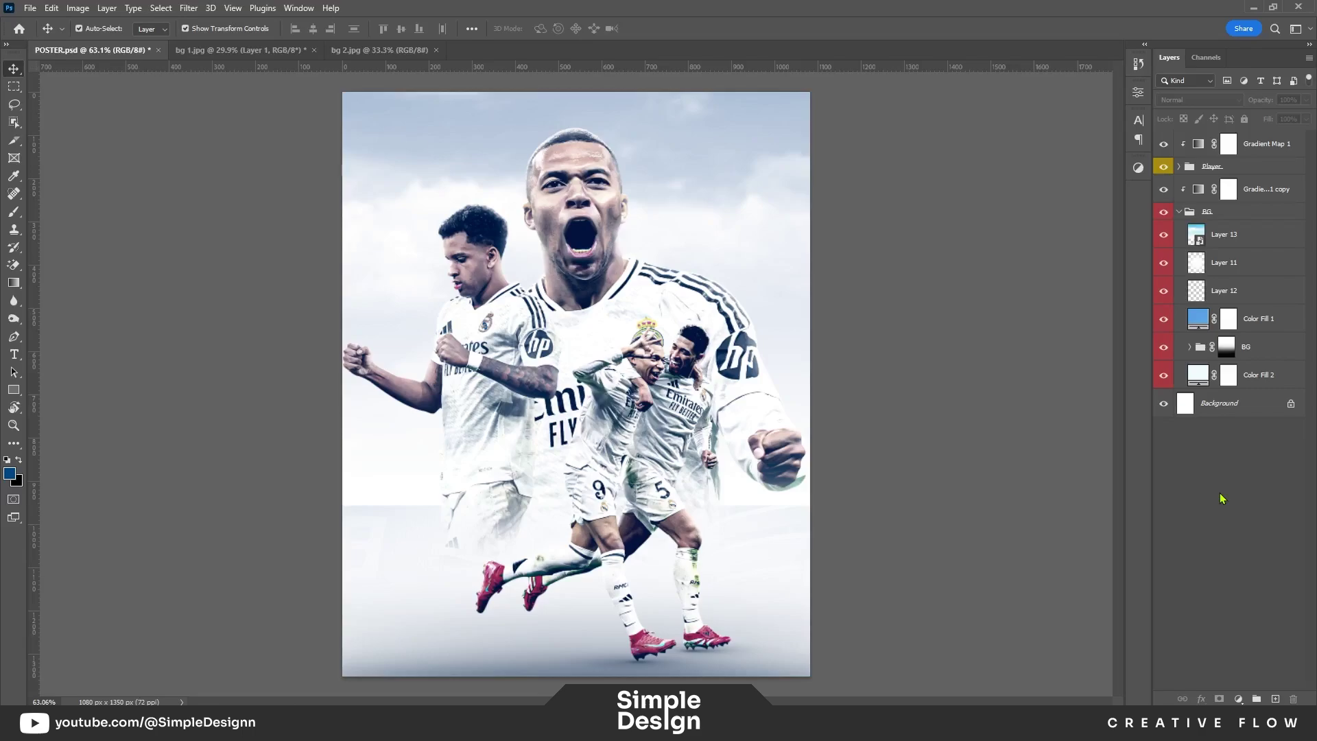
key(ctrl+0)
scroll(732, 405, up, 1)
Step: Mask Layer 13 black and paint white to reveal the building above the players
click(1224, 234)
alt+click(1219, 698)
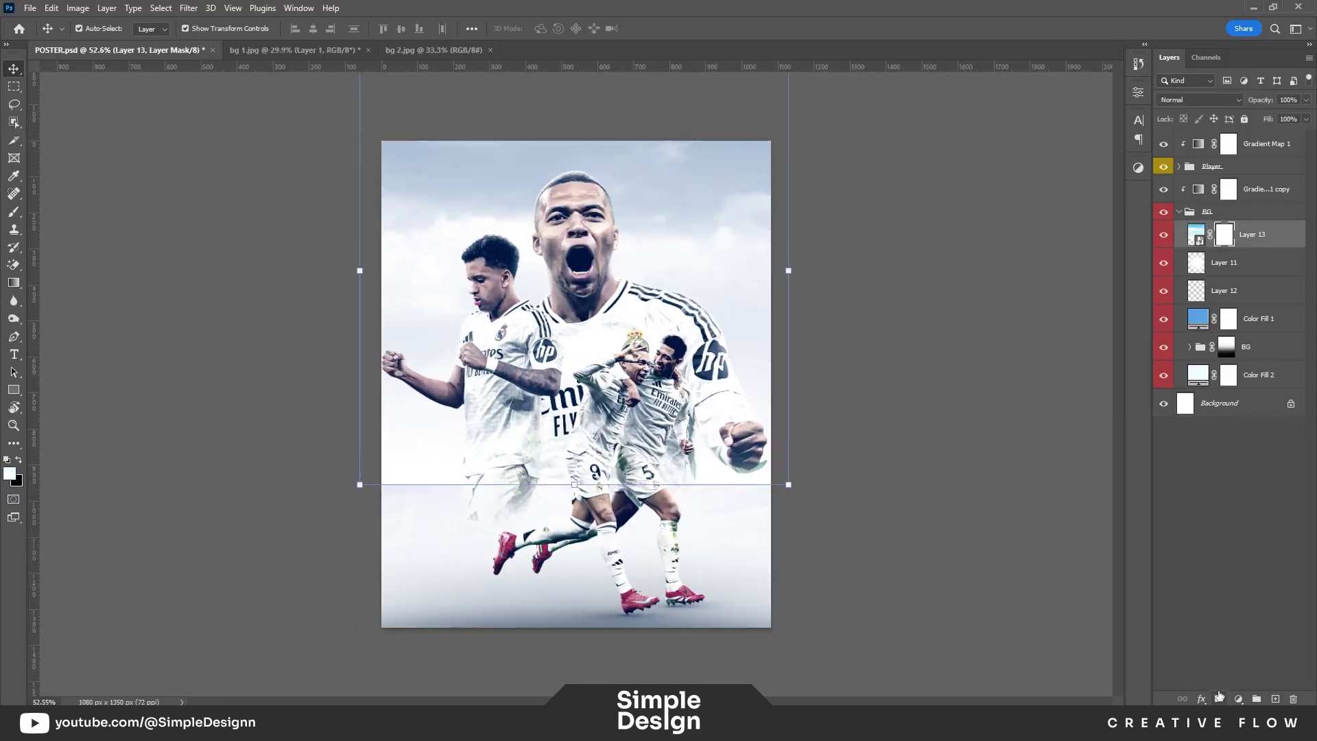
key(b)
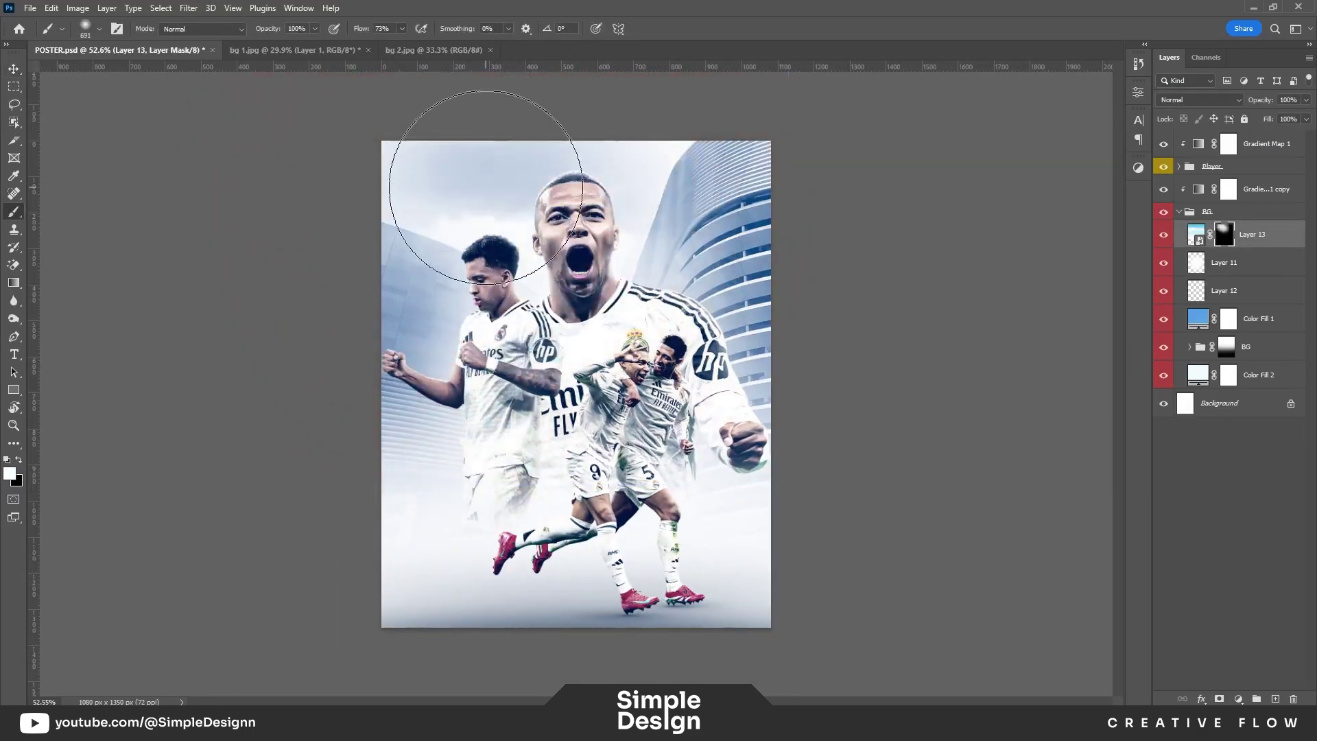
drag(520, 218, 504, 116)
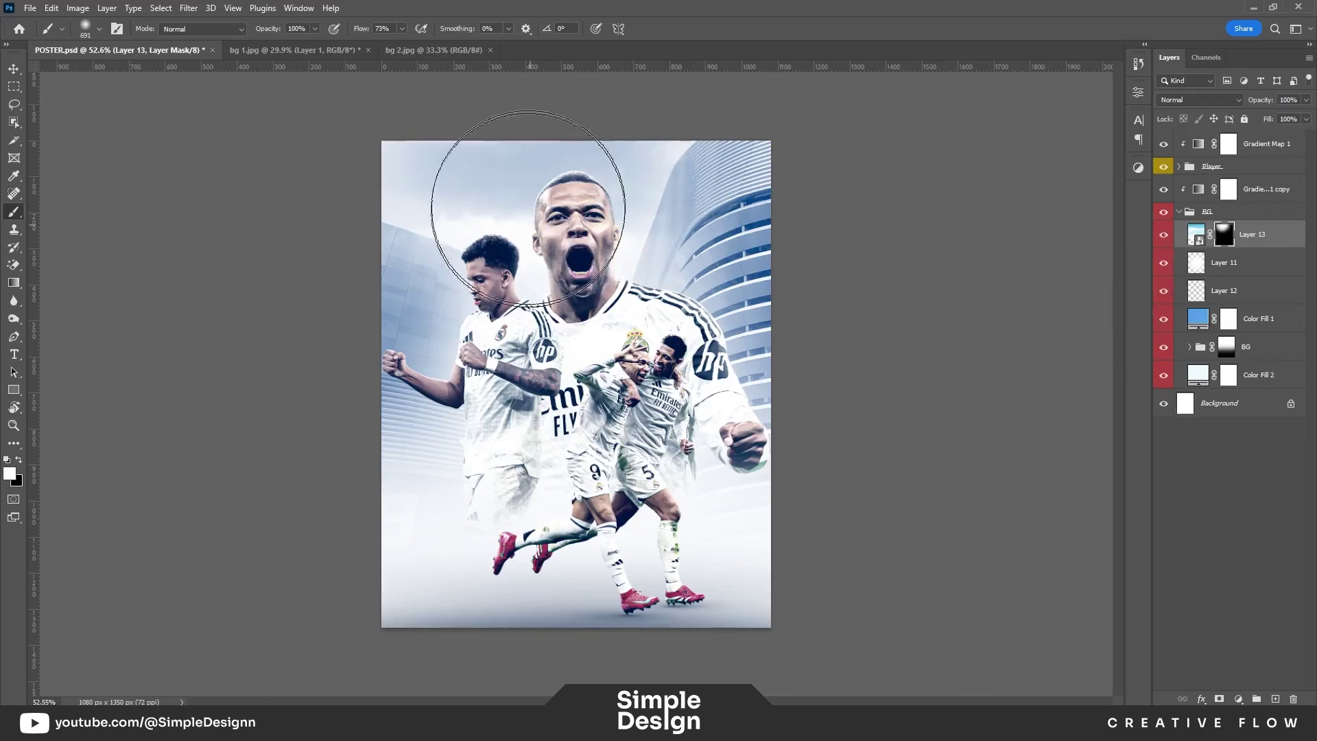
mouse_move(1242, 237)
mouse_down()
mouse_move(1234, 180)
mouse_move(1256, 229)
mouse_up()
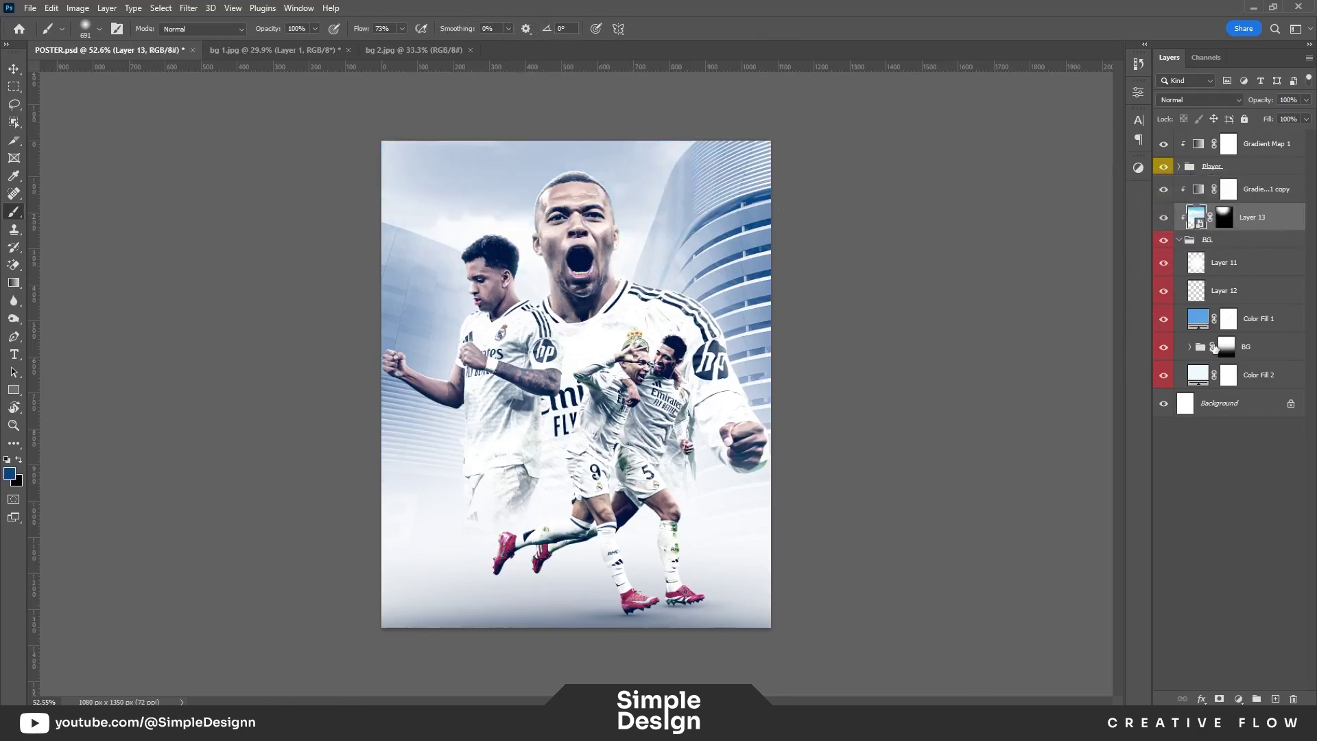
Step: Add an empty Layer 14 above Layer 13 for clouds
scroll(848, 227, up, 2)
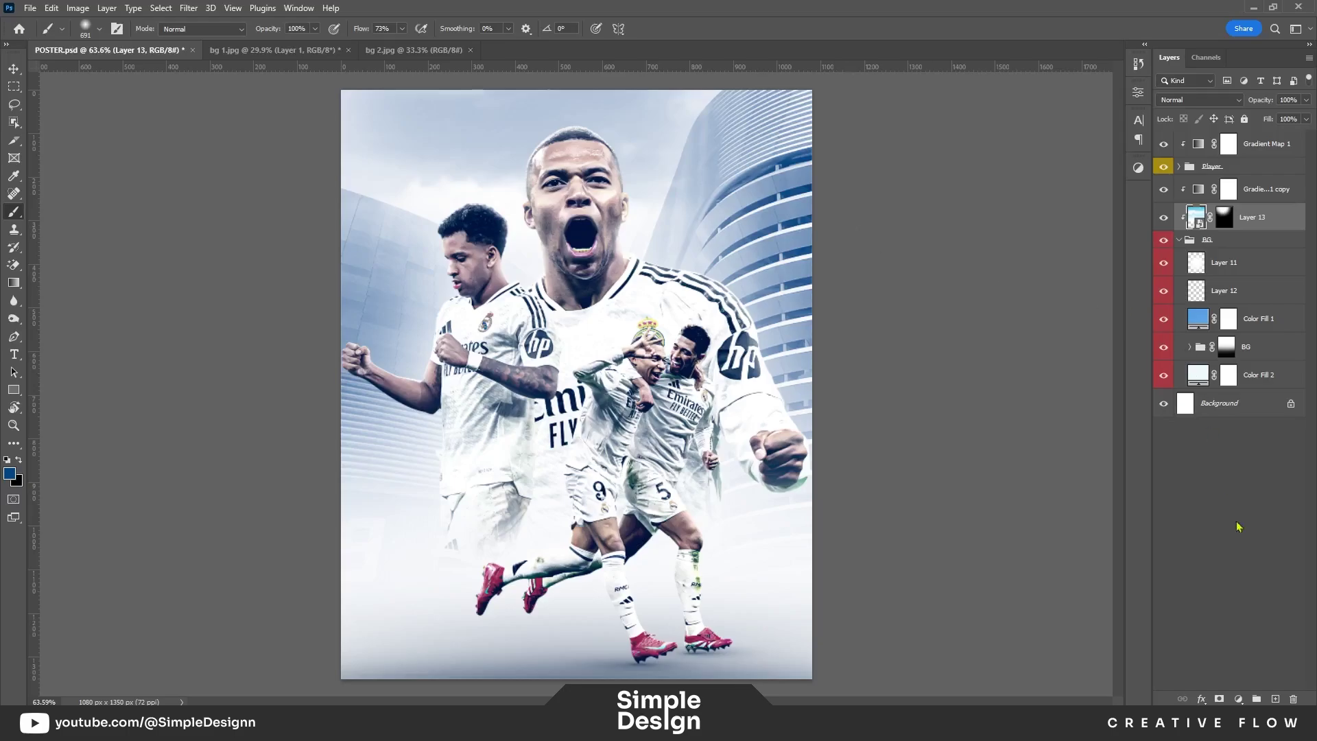
click(1280, 699)
right_click(584, 234)
Step: Set up the Cloud 20 brush with white colour and 37% flow
scroll(662, 480, up, 3)
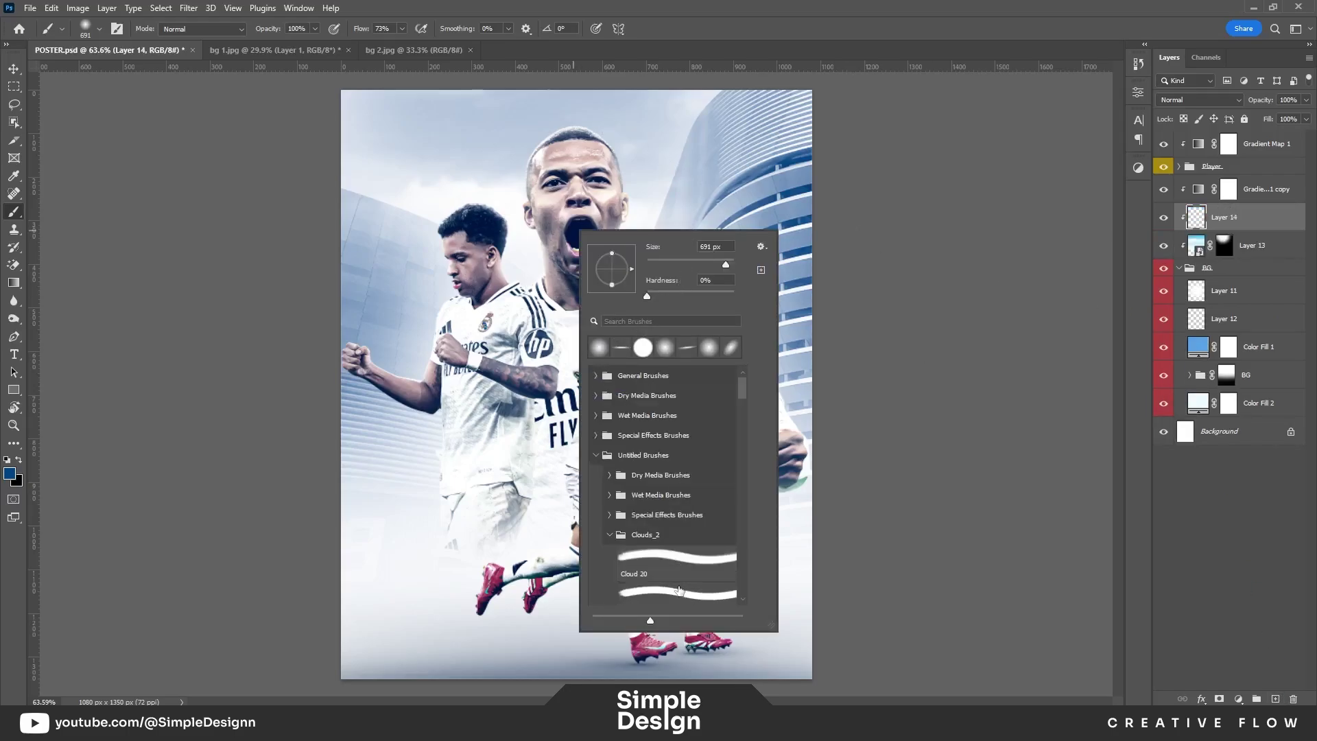
click(676, 559)
key(Escape)
key(d)
key(x)
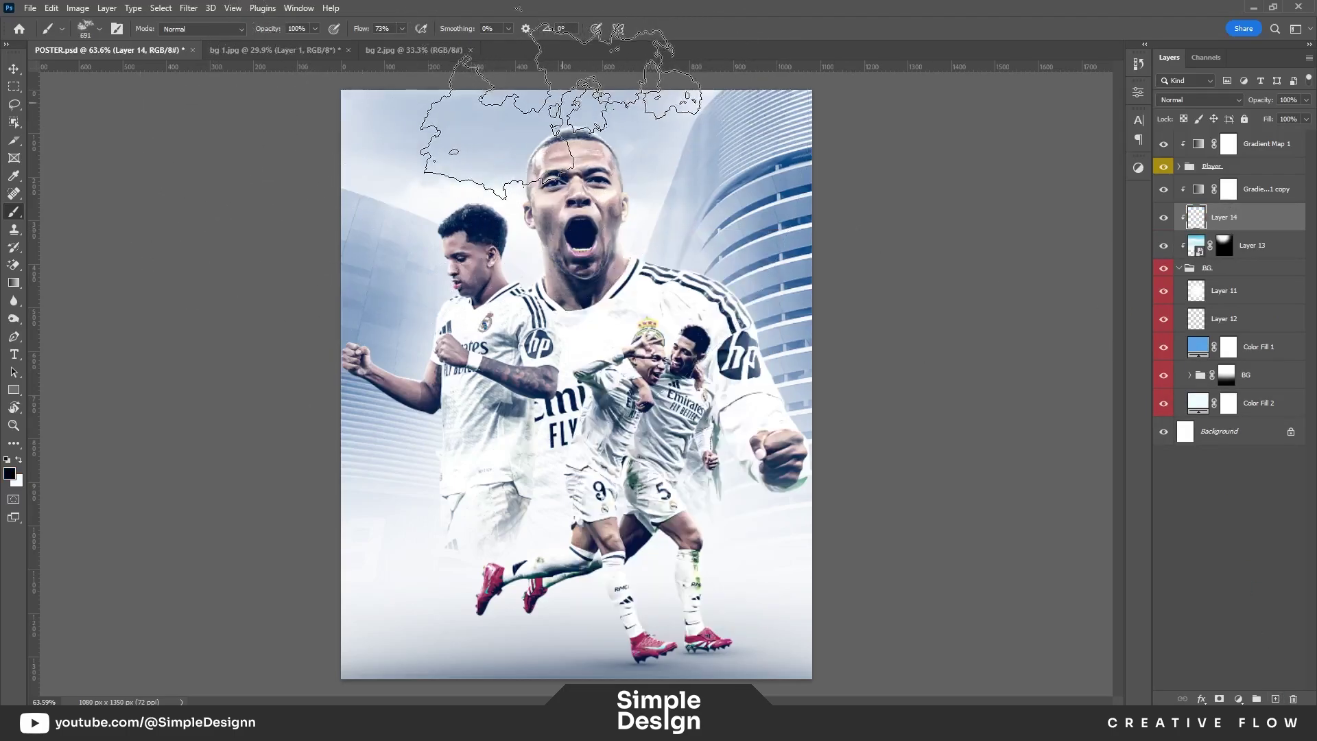
scroll(573, 381, down, 2)
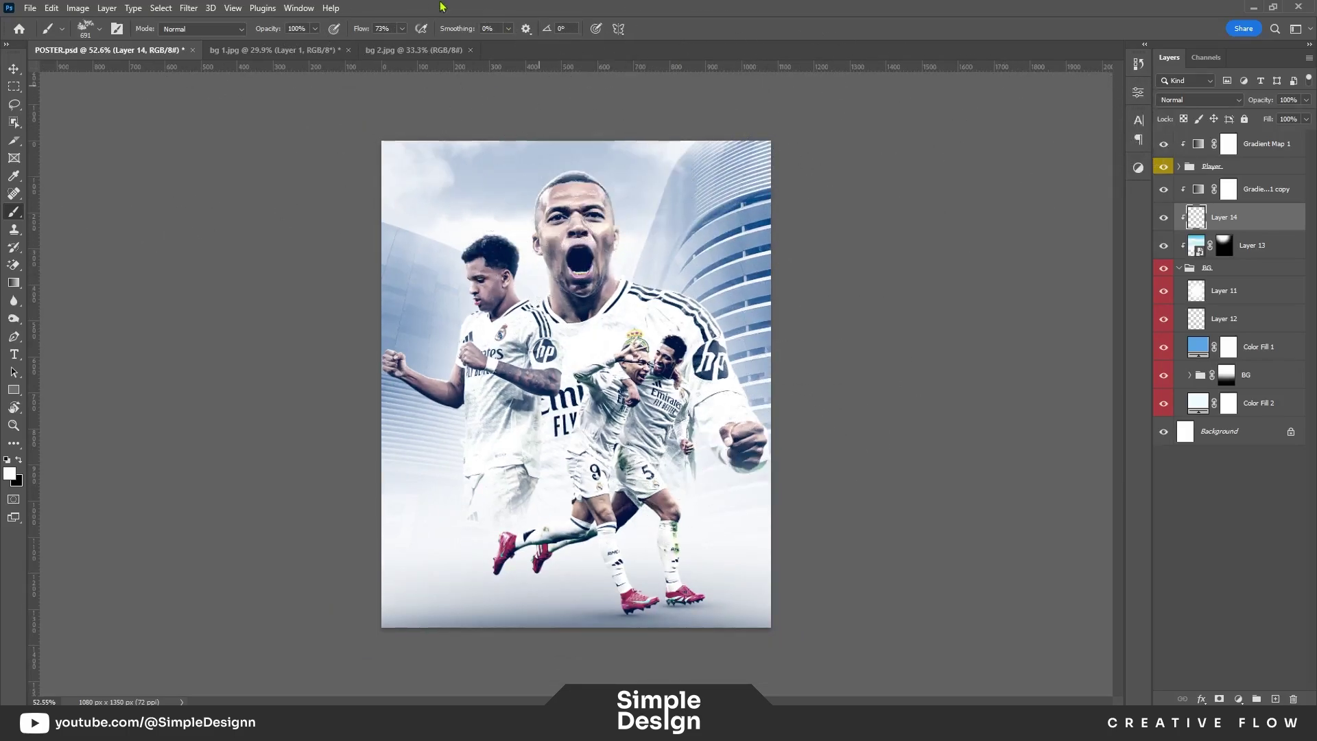
drag(345, 32, 338, 32)
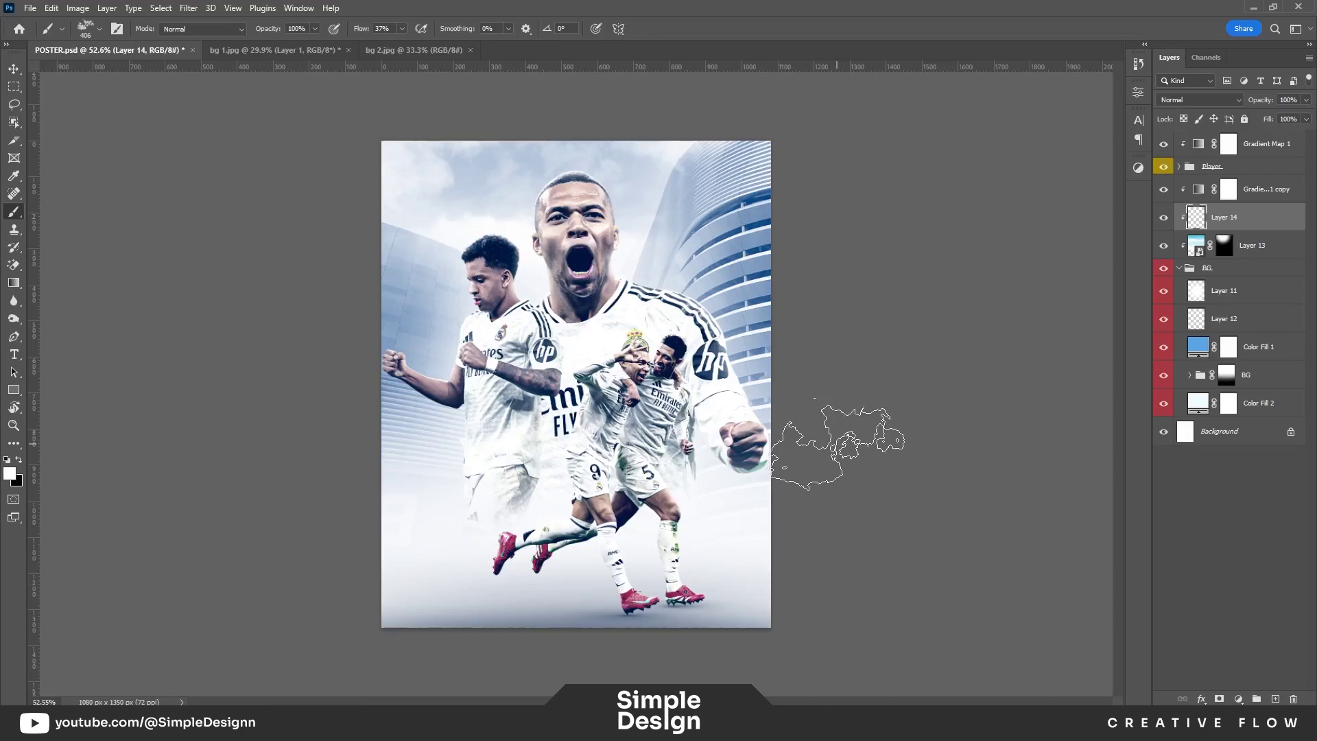
Step: Paint soft white clouds on Layer 14 with a different cloud brush shape
right_click(827, 544)
double_click(769, 604)
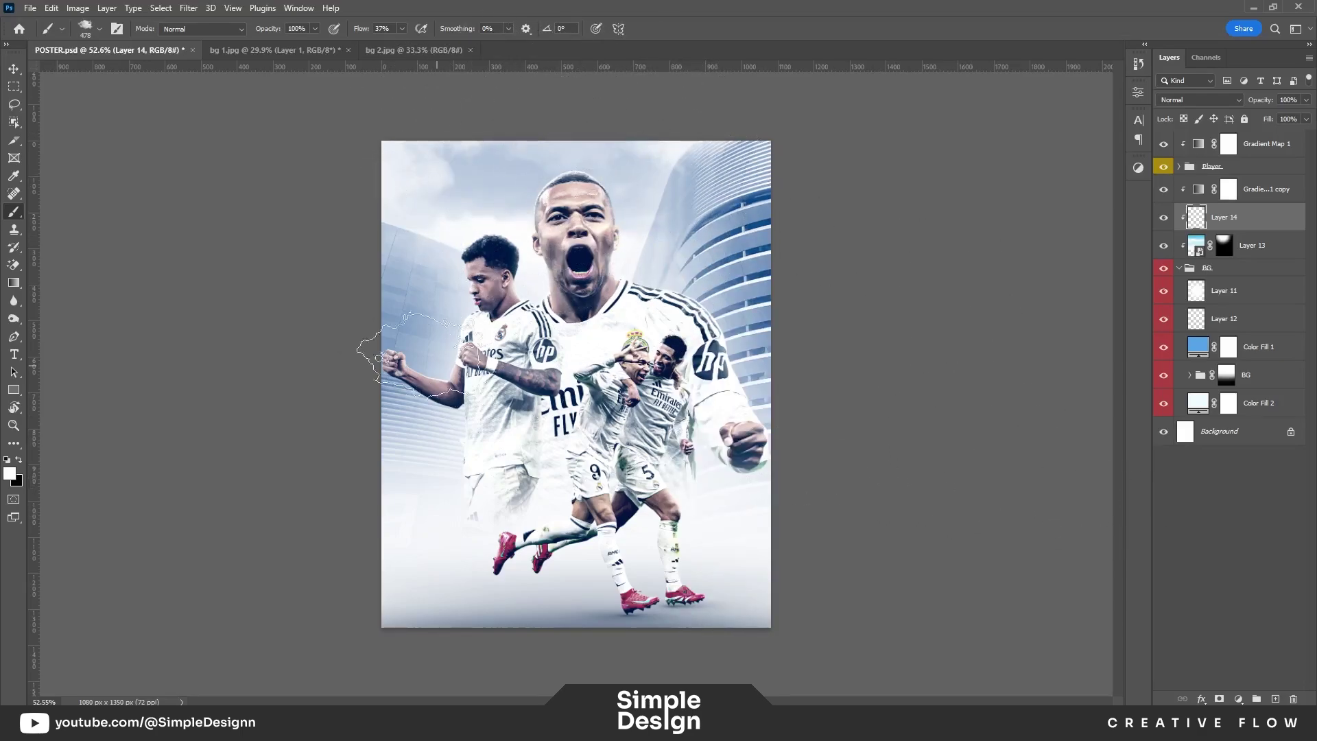
key(ctrl+t)
click(1267, 586)
key(v)
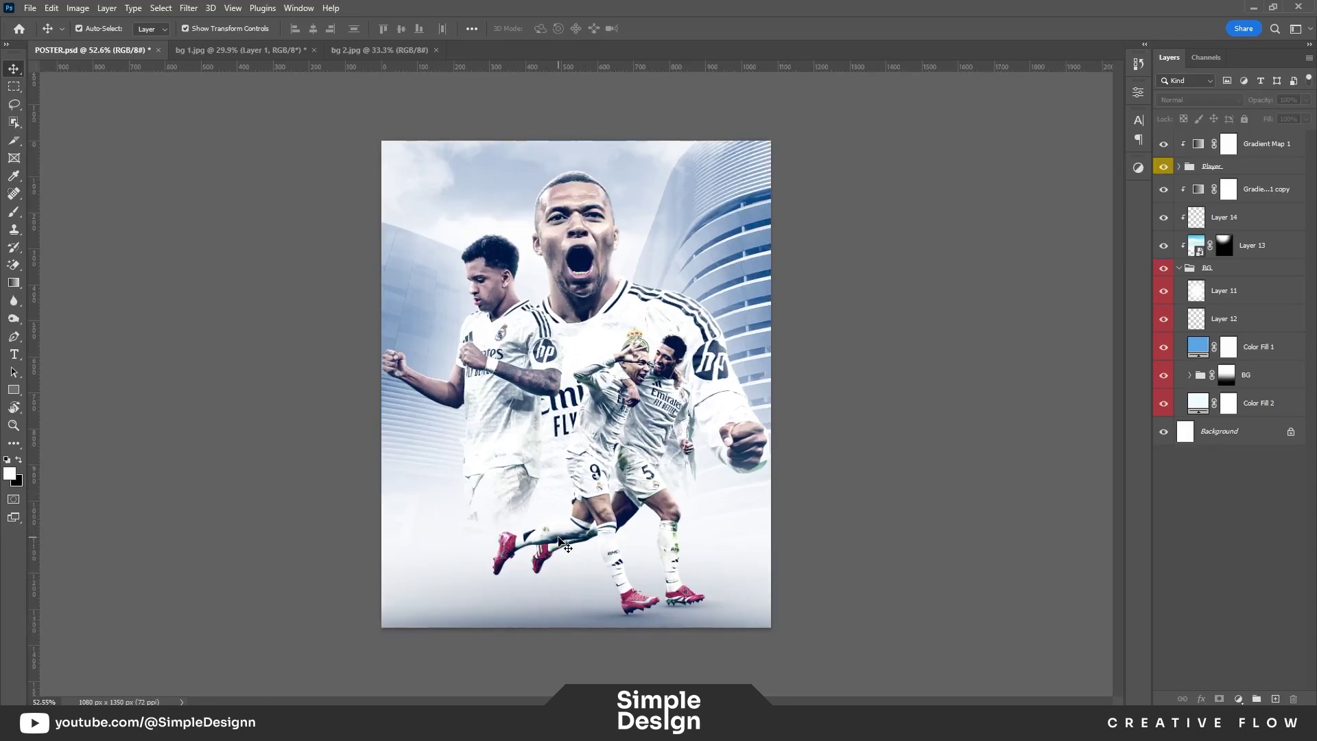
Step: Expand the BG group and toggle the Gradient Map 1 copy to compare colours
scroll(549, 405, up, 1)
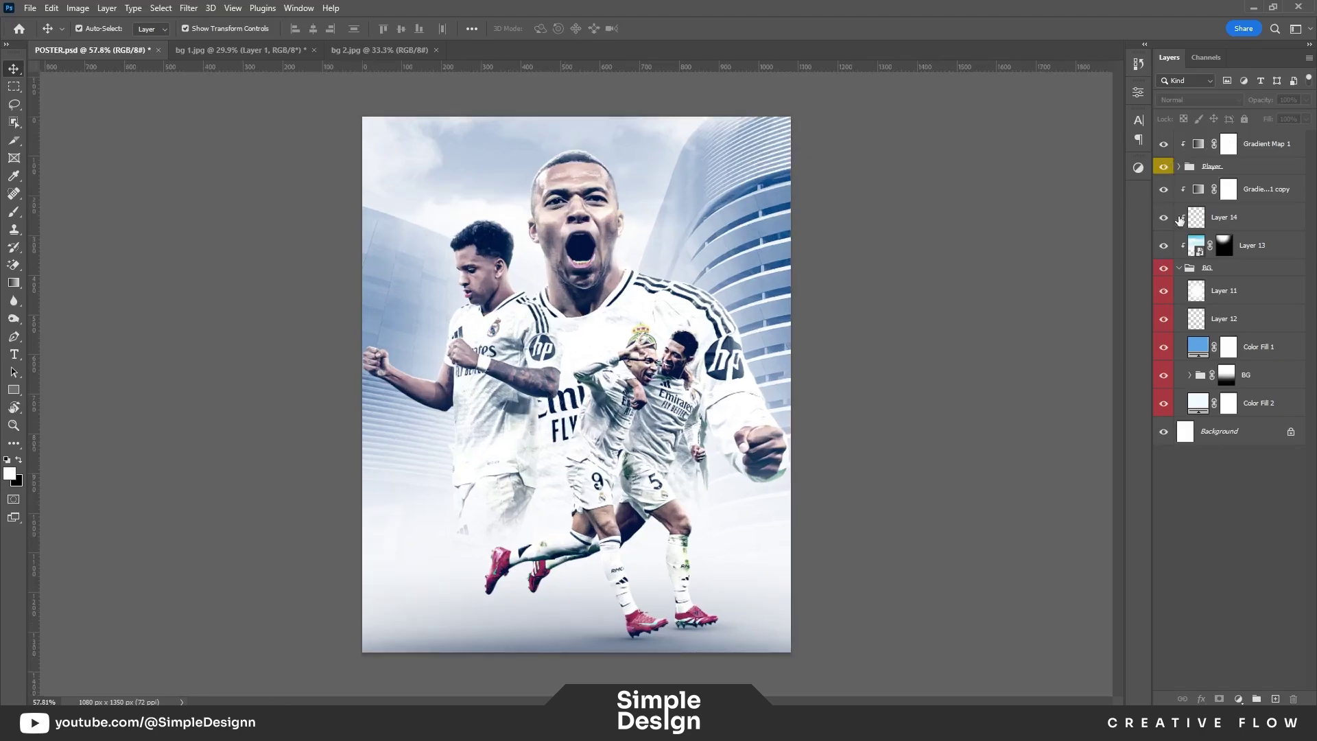
click(1184, 269)
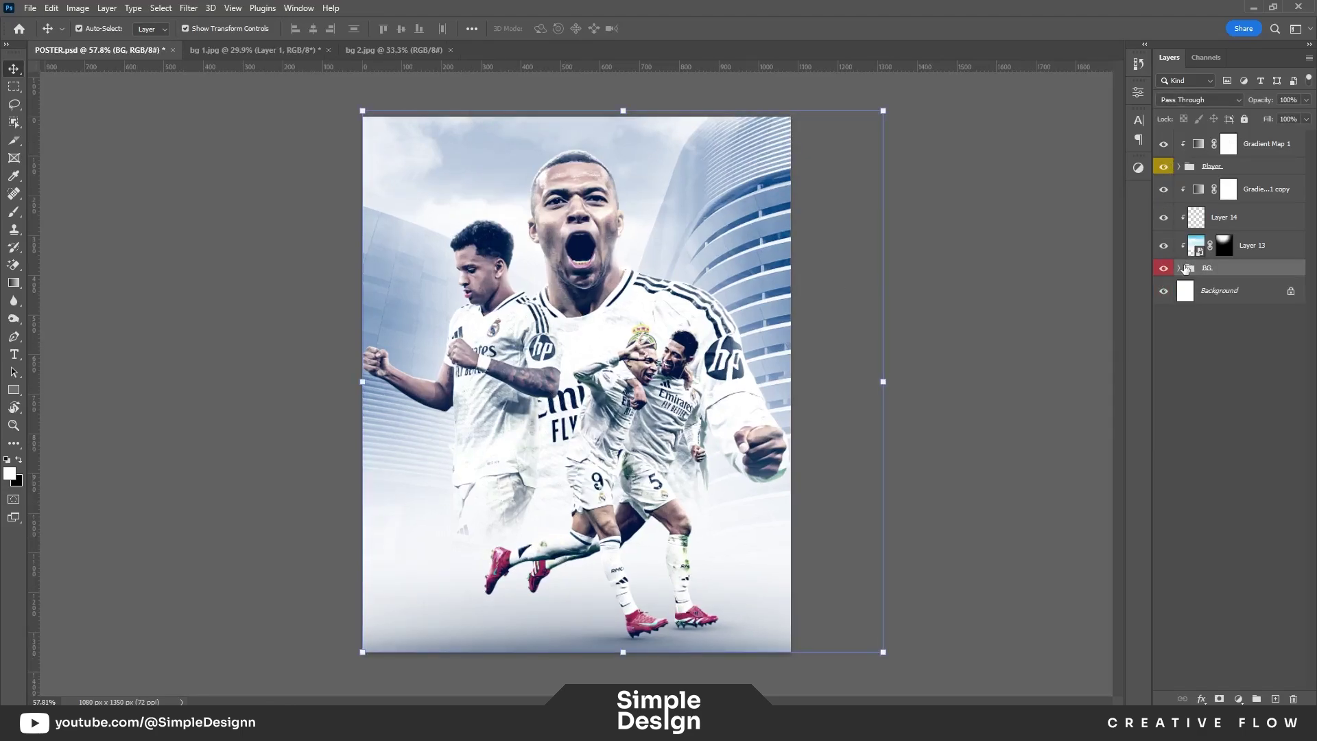
click(1180, 269)
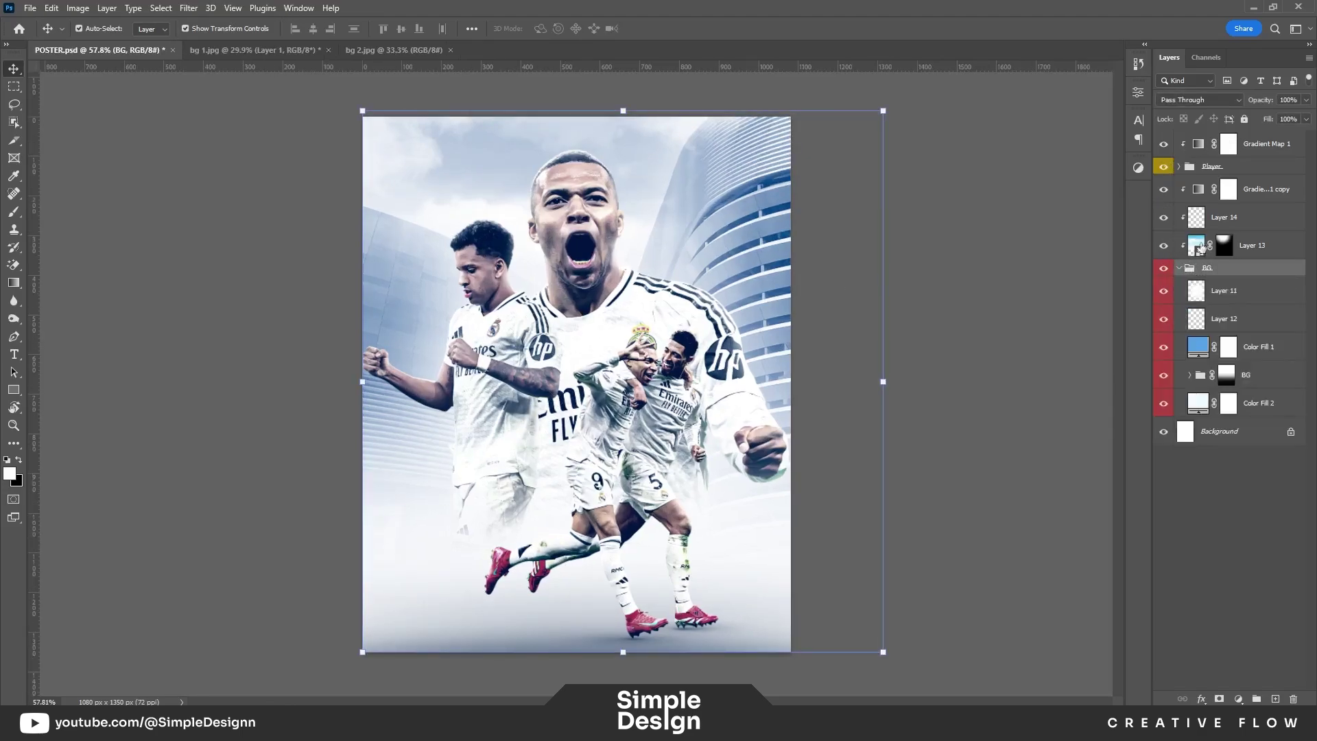
click(1164, 190)
click(1164, 189)
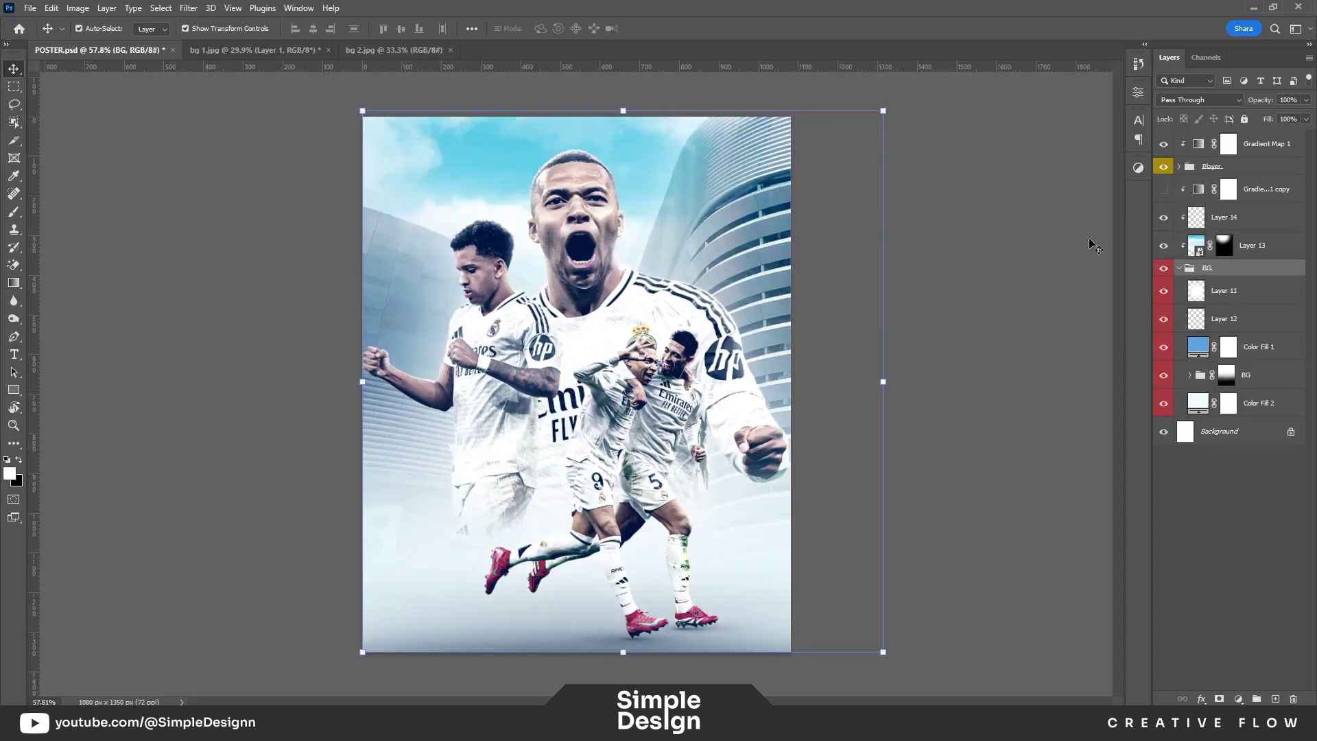
scroll(442, 478, up, 1)
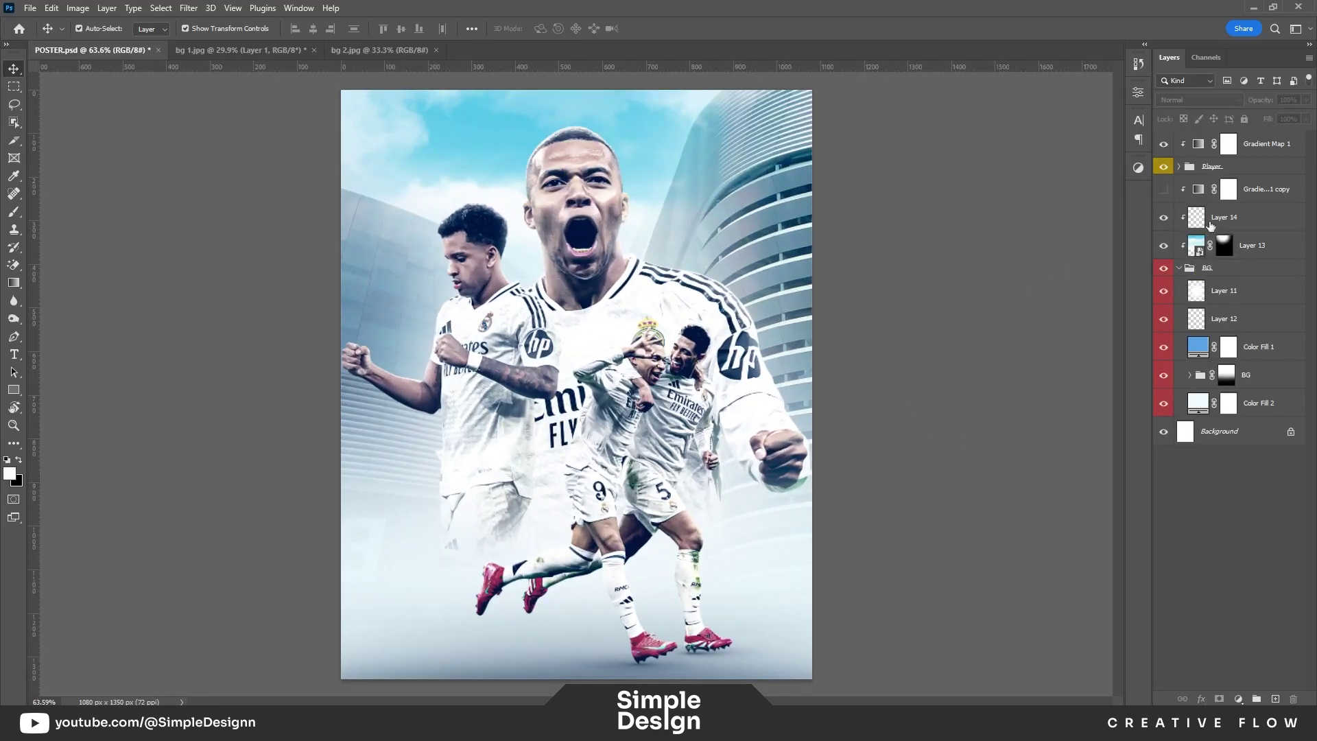
click(1164, 189)
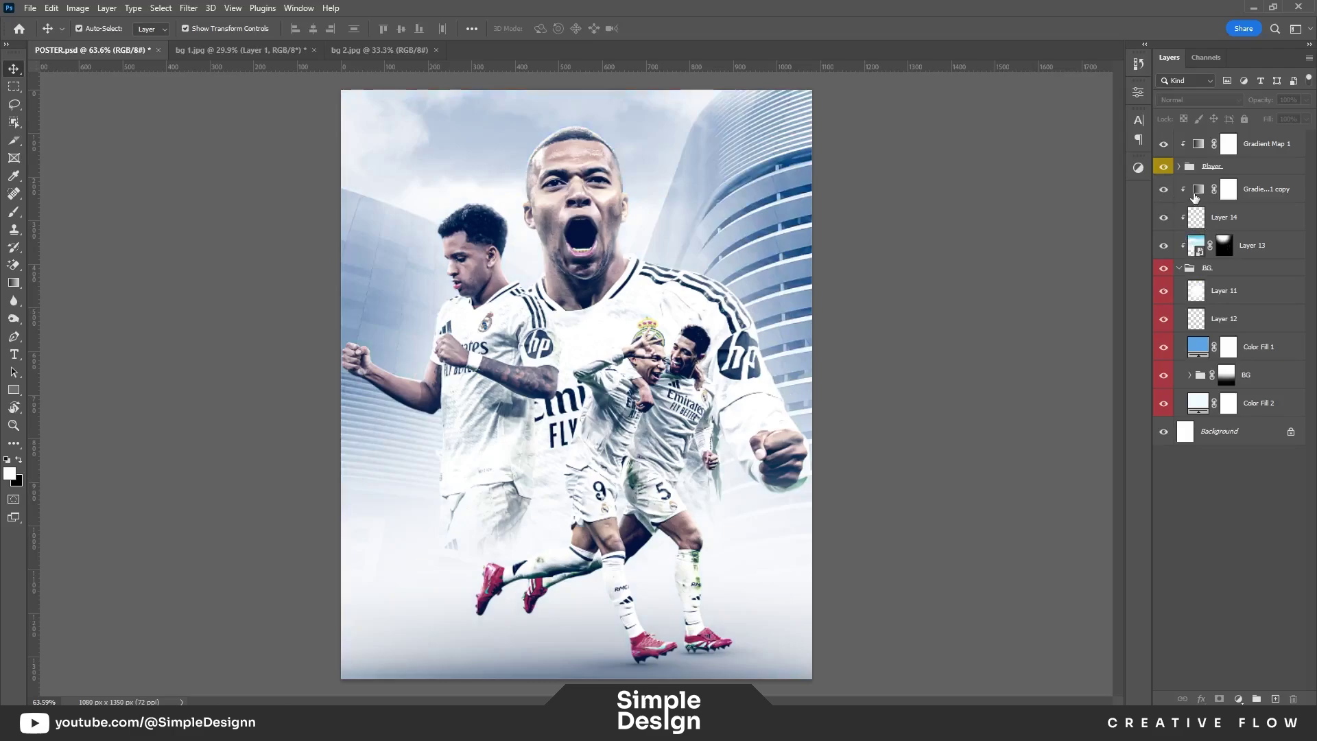
Step: Try a lighter blue gradient start, cancel it, and leave the gradient map copy hidden
double_click(1197, 192)
click(988, 141)
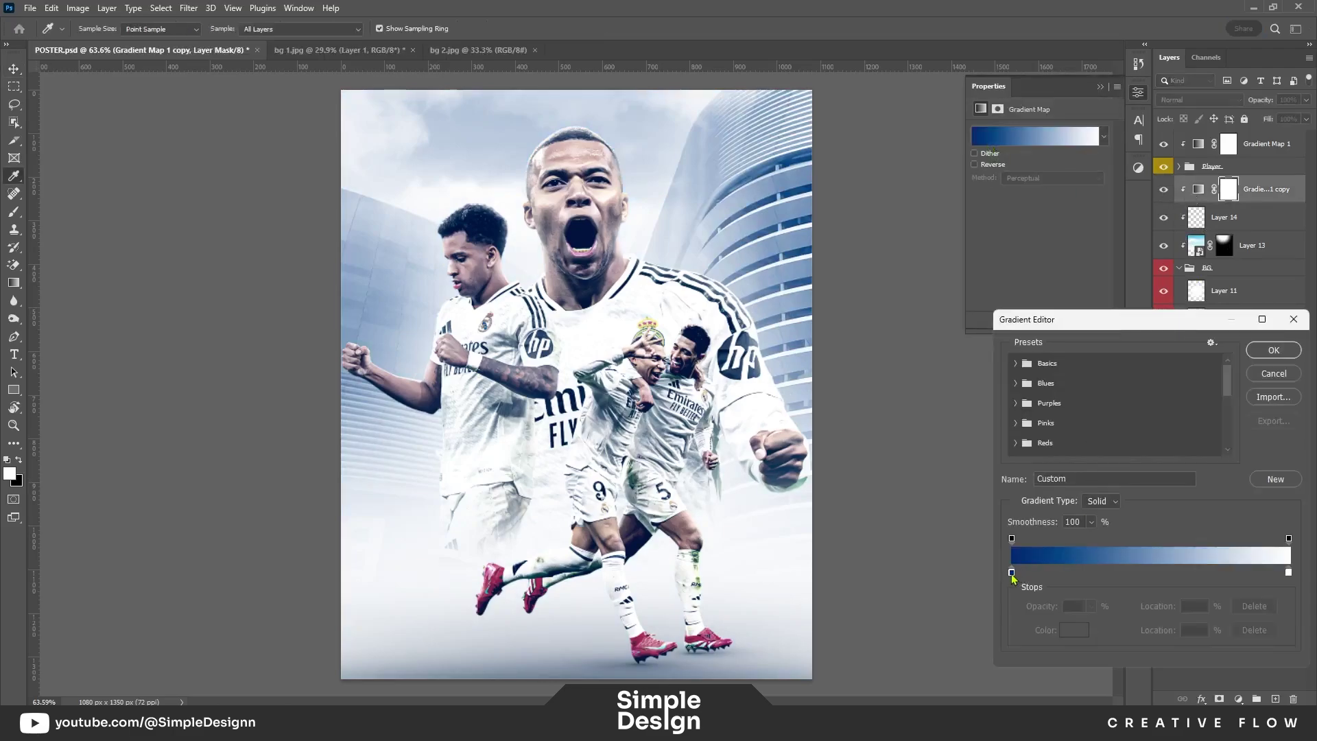
double_click(1012, 572)
drag(971, 518, 966, 493)
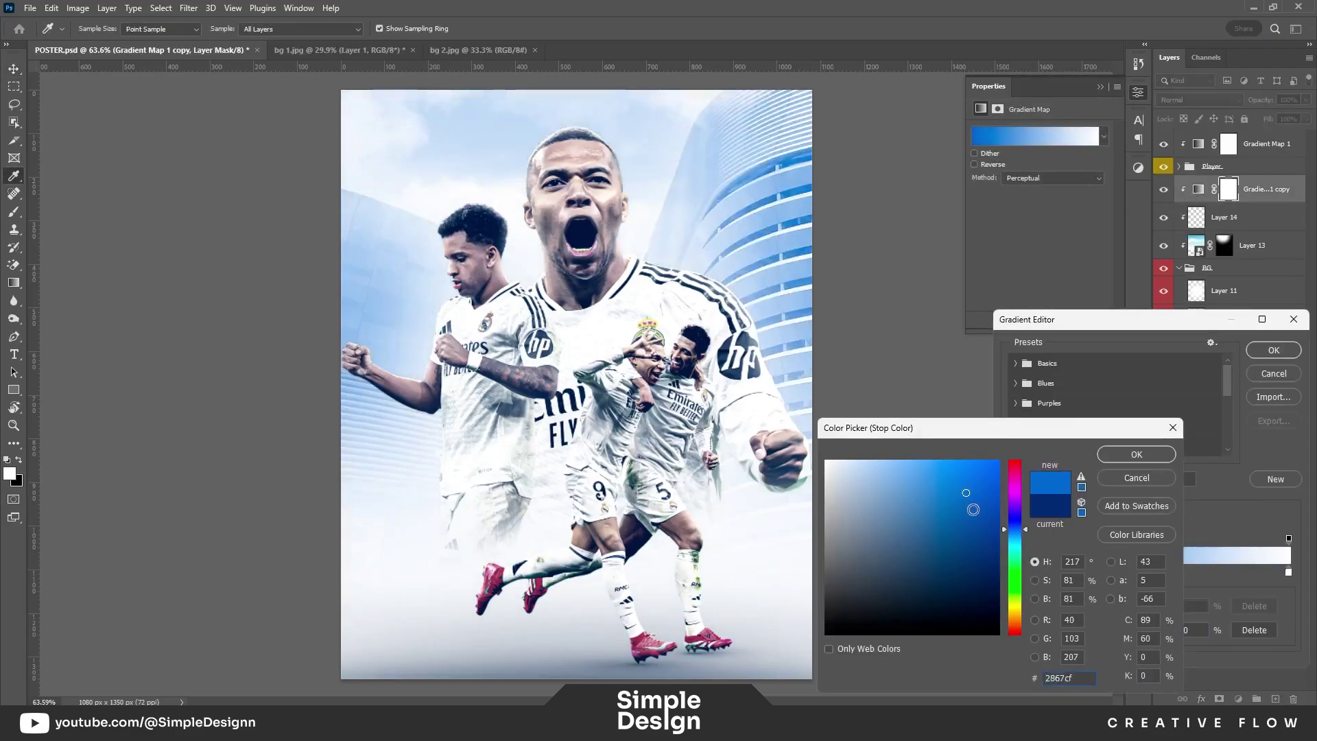
click(1173, 427)
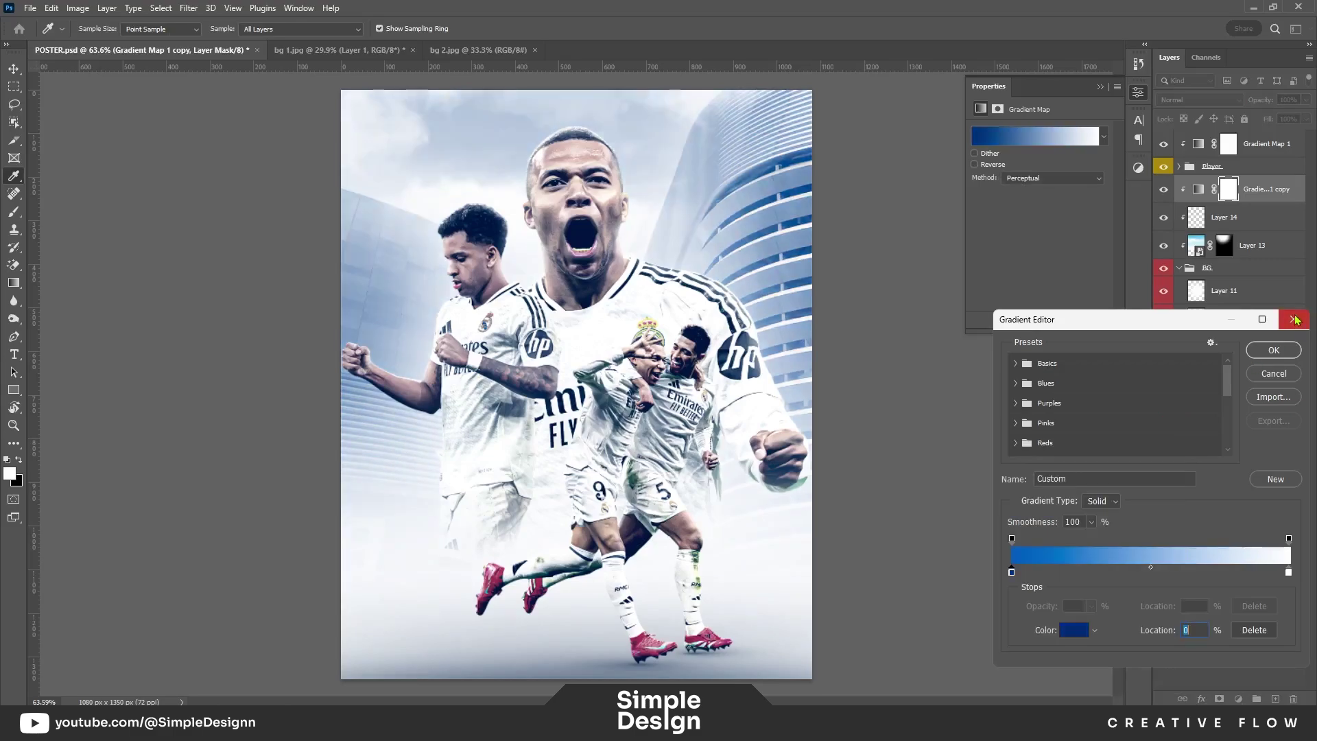
click(1294, 319)
click(1164, 190)
click(1102, 87)
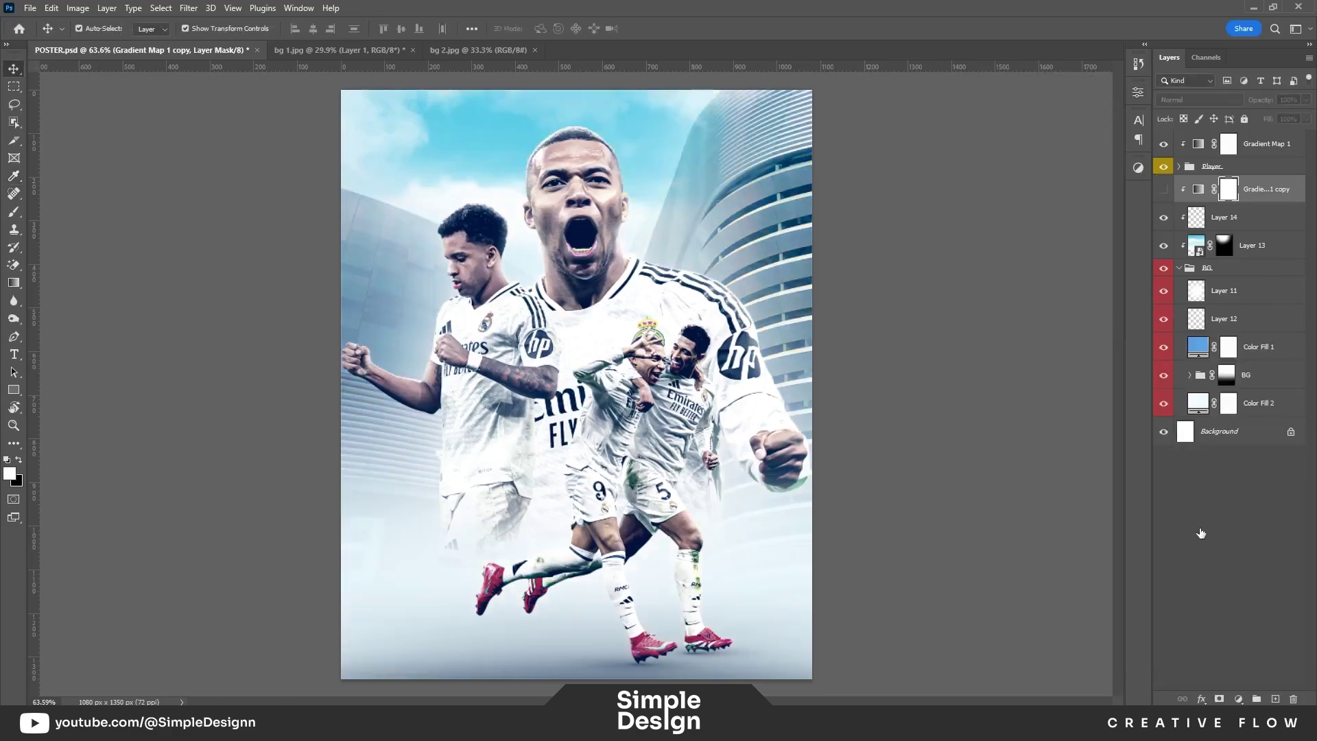
Step: Apply a 3 px Gaussian Blur to Layer 2
alt+scroll(560, 268, up, 1)
click(1190, 375)
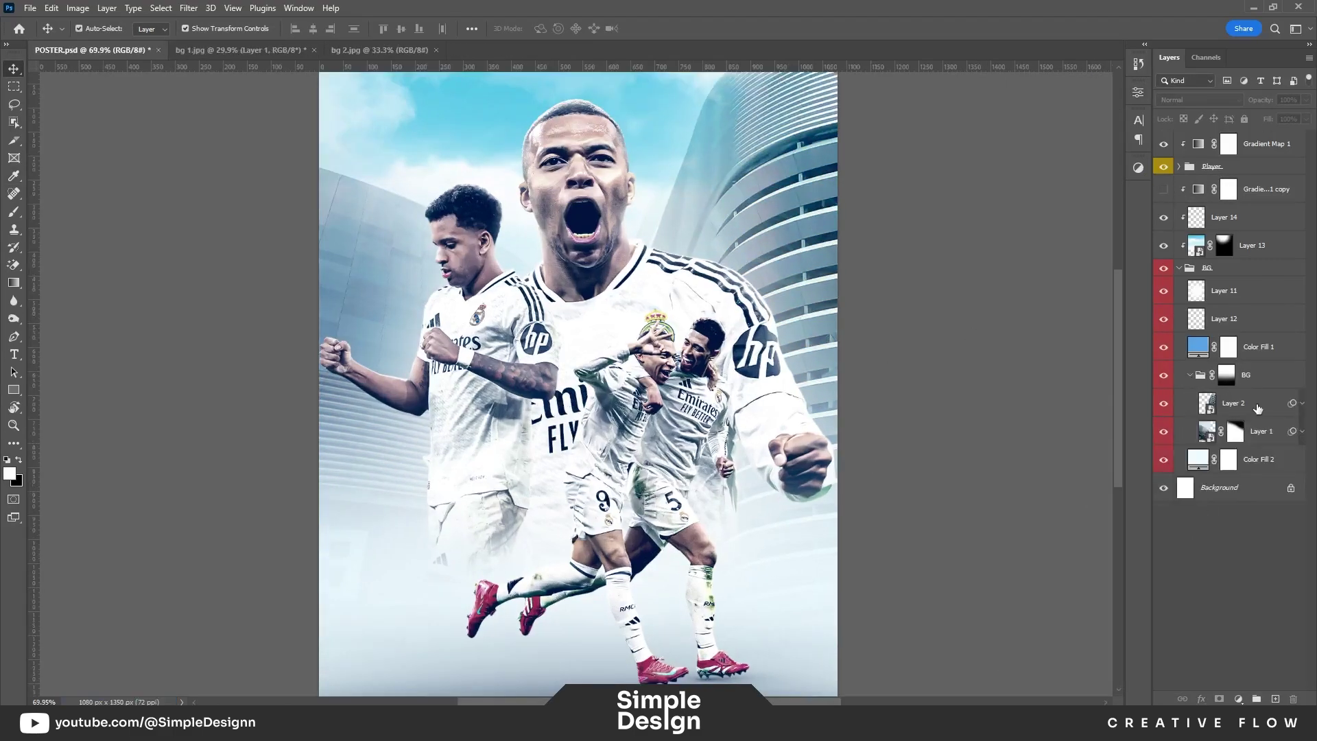
click(1231, 403)
click(188, 8)
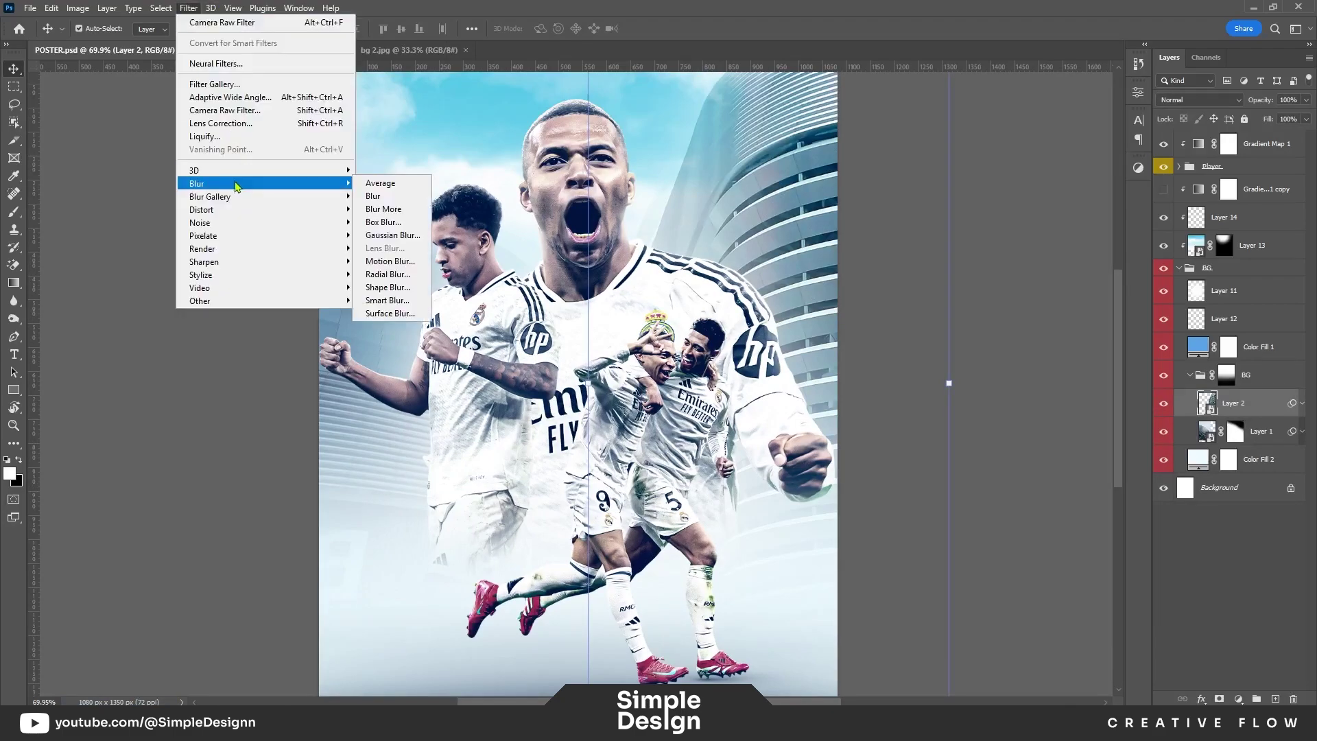
click(388, 240)
text(3)
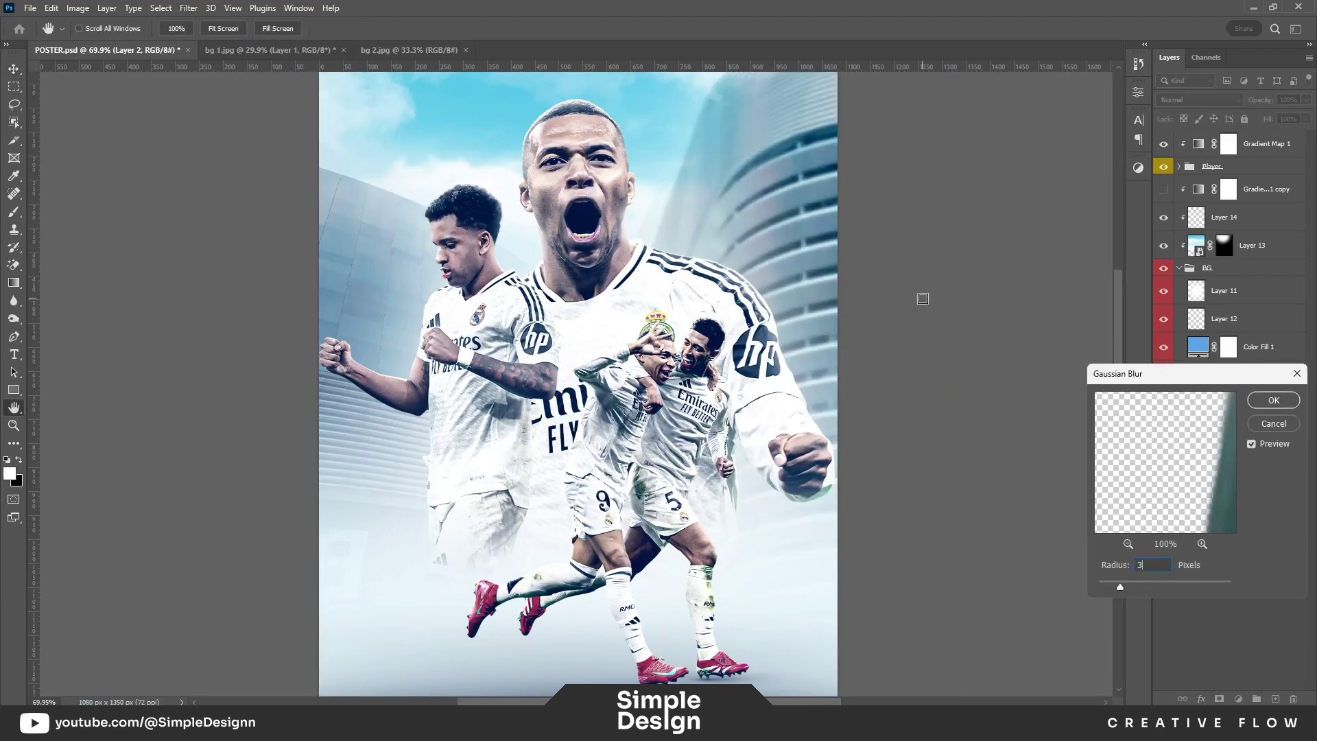
click(1268, 405)
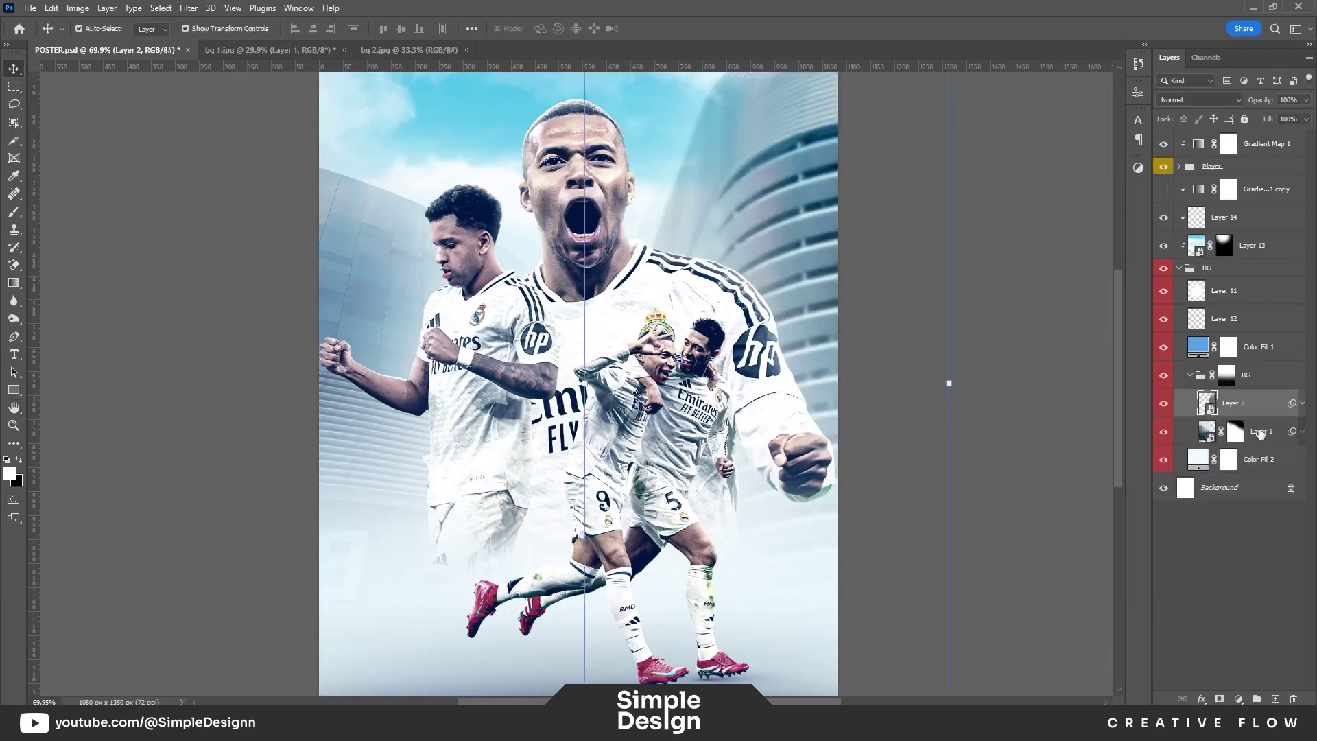
Step: Copy Layer 2's Gaussian Blur smart filter onto Layer 1
click(1301, 433)
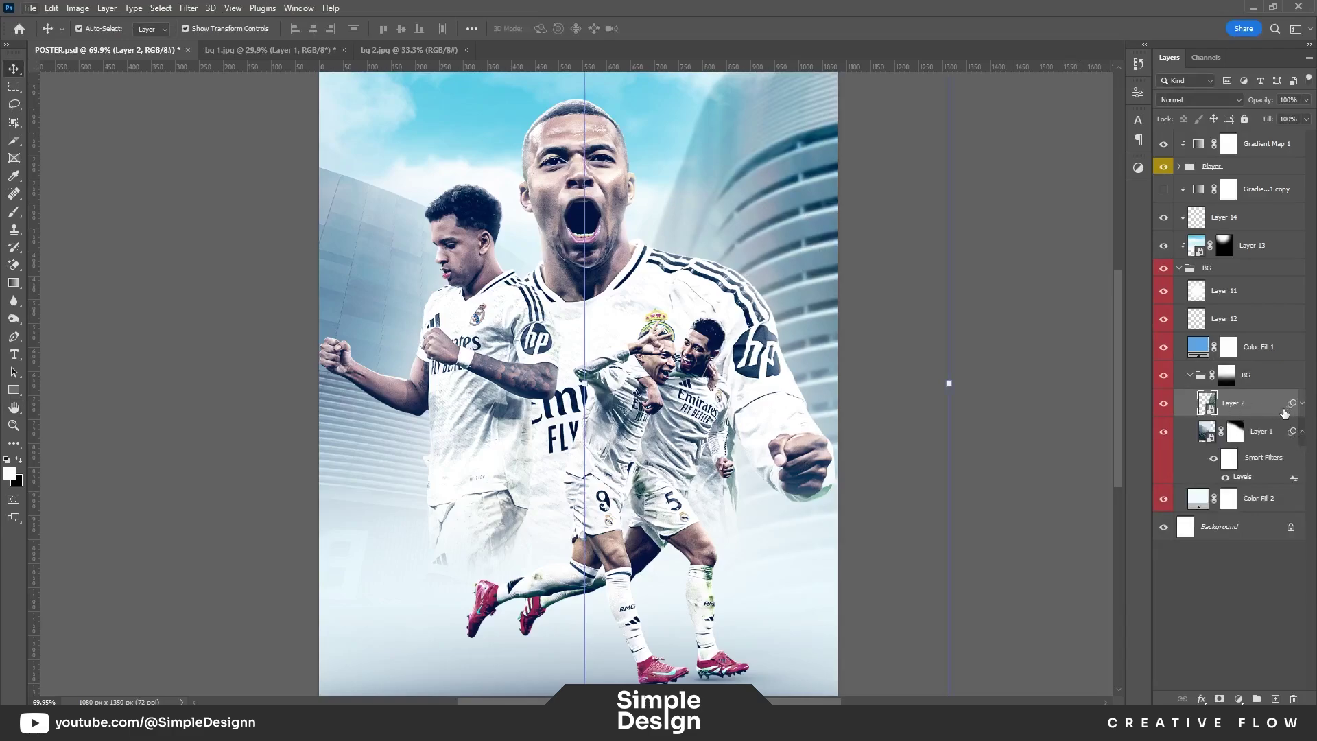
click(1303, 405)
drag(1253, 449, 1239, 491)
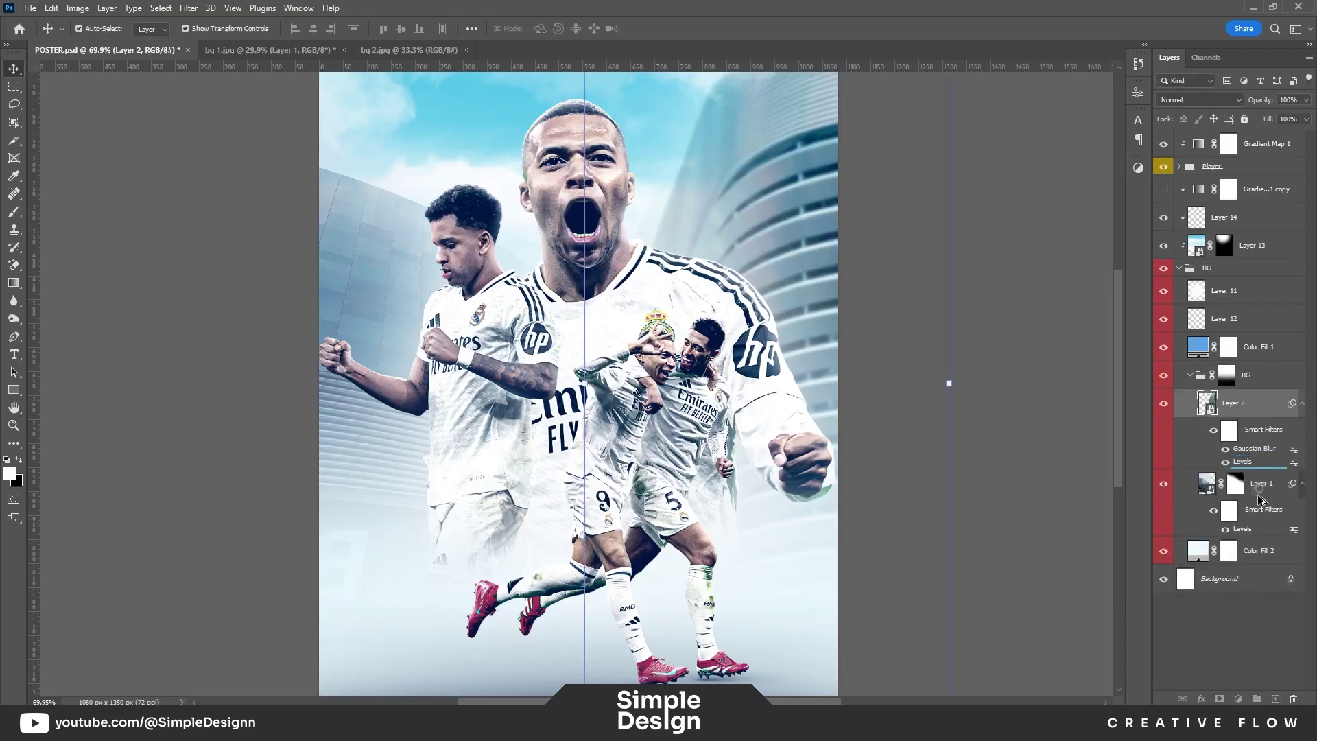
click(1190, 375)
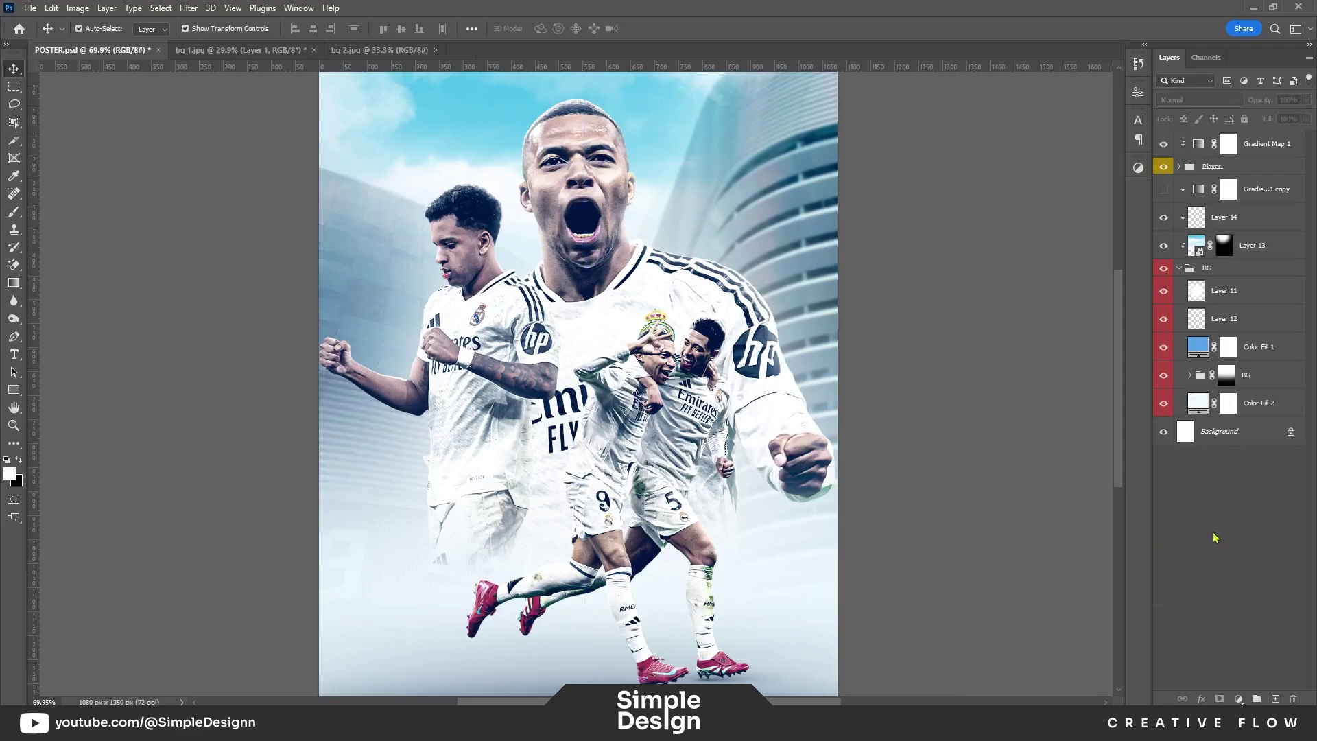
scroll(1008, 400, down, 2)
Step: Lower Layer 13's saturation to -12 with Hue/Saturation
click(1198, 346)
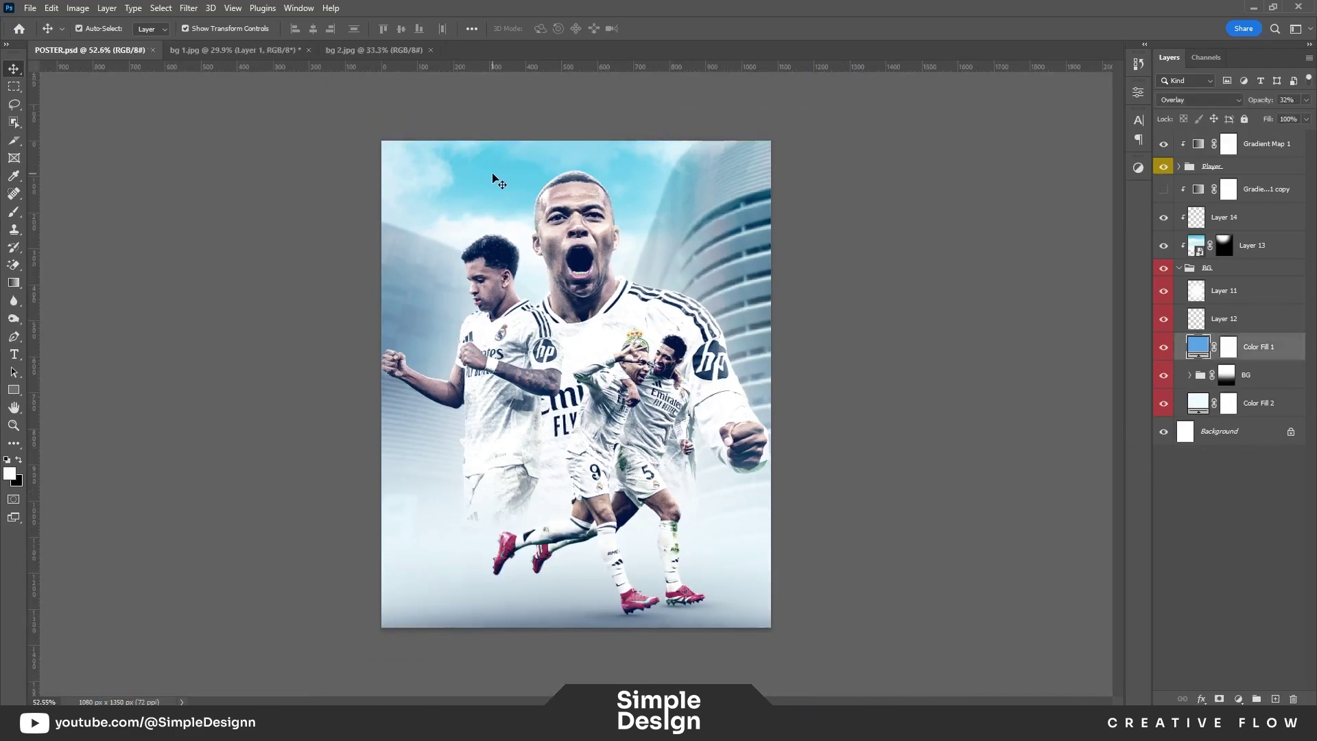
click(1196, 247)
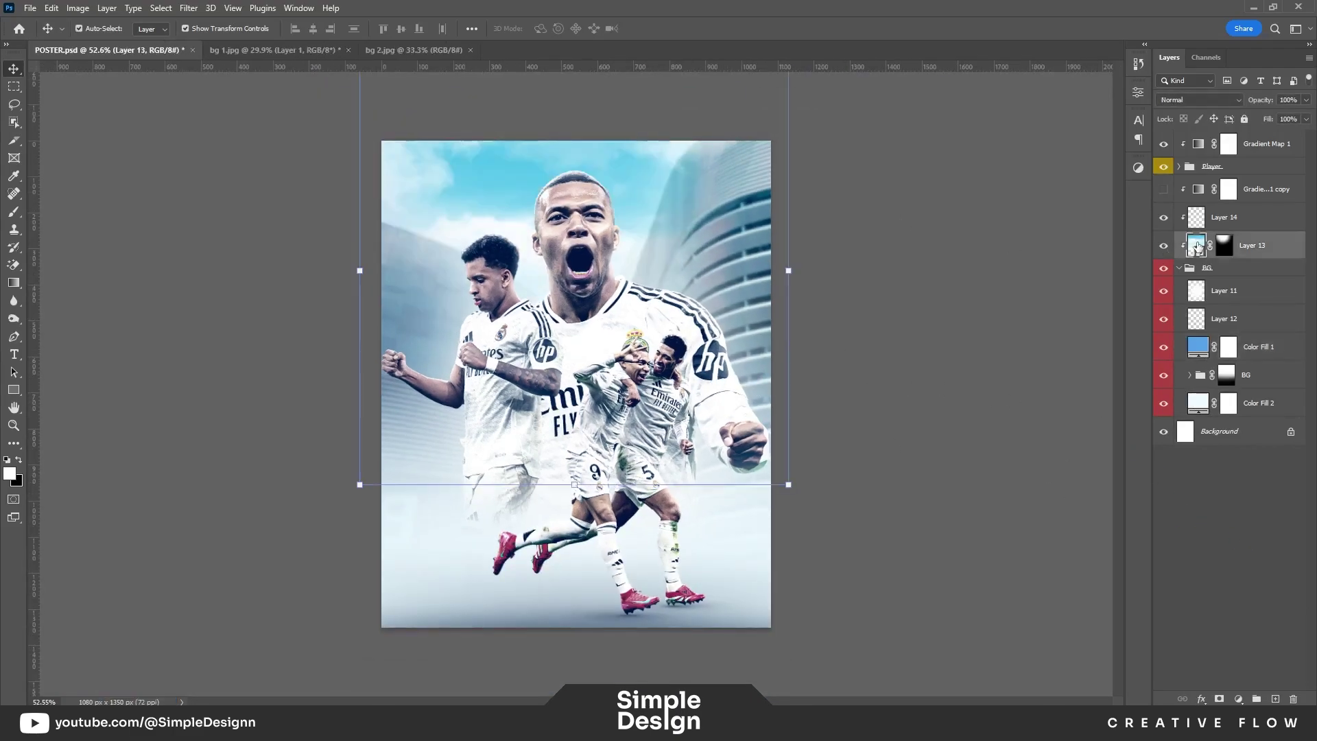
key(ctrl+u)
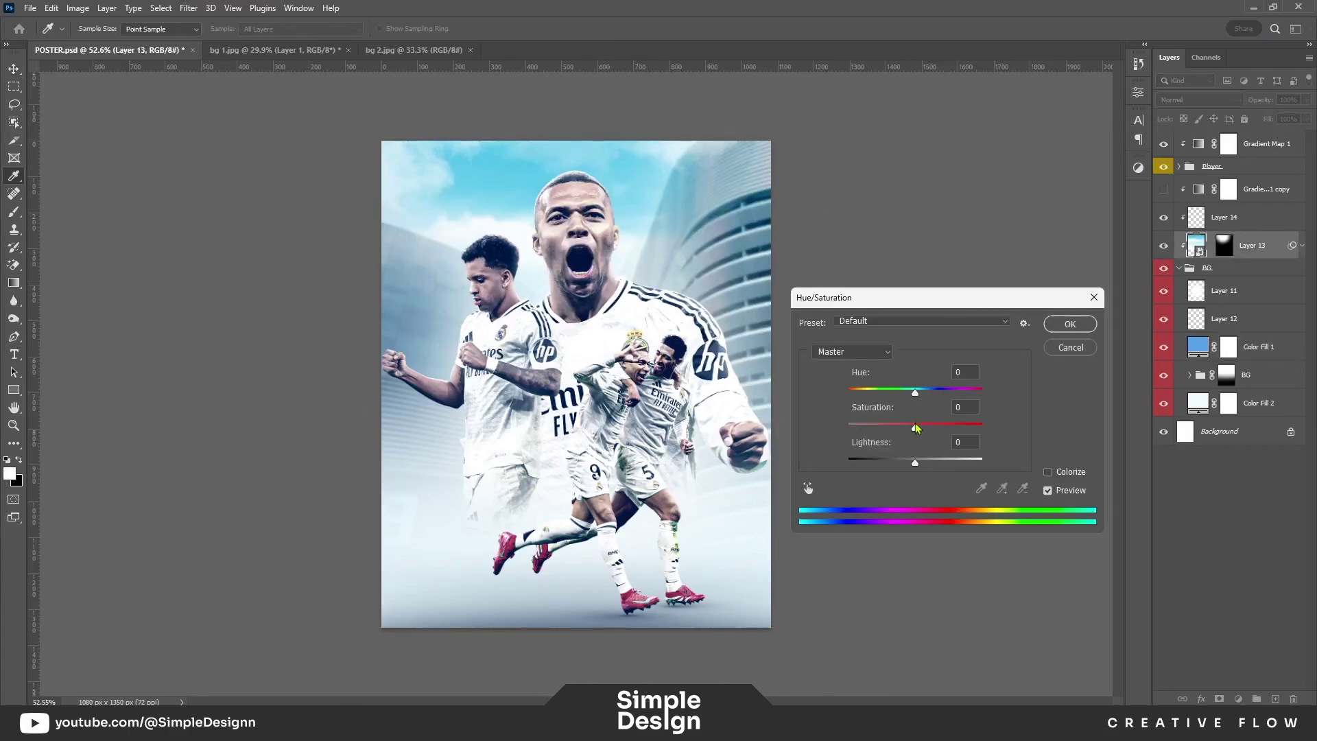
drag(916, 427, 905, 435)
click(1070, 324)
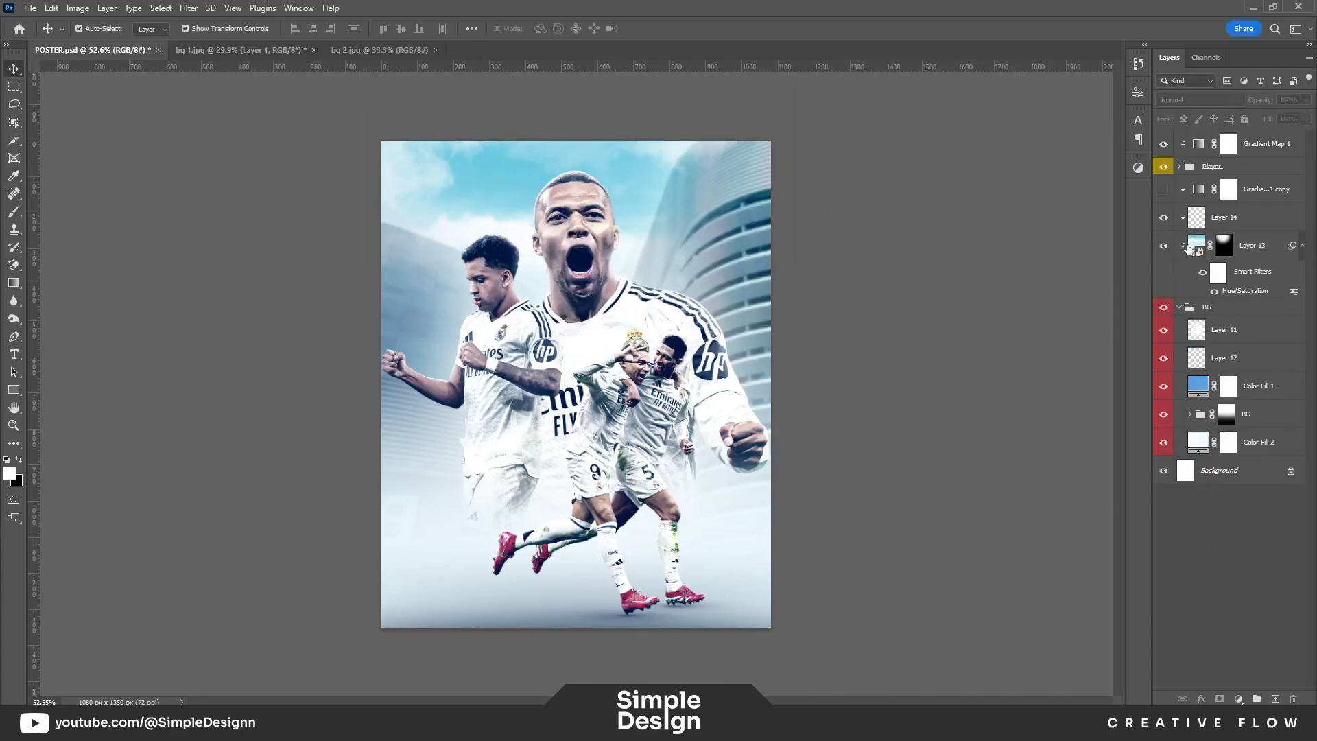
Step: Collapse the BG group and save the poster
click(1179, 308)
key(ctrl+s)
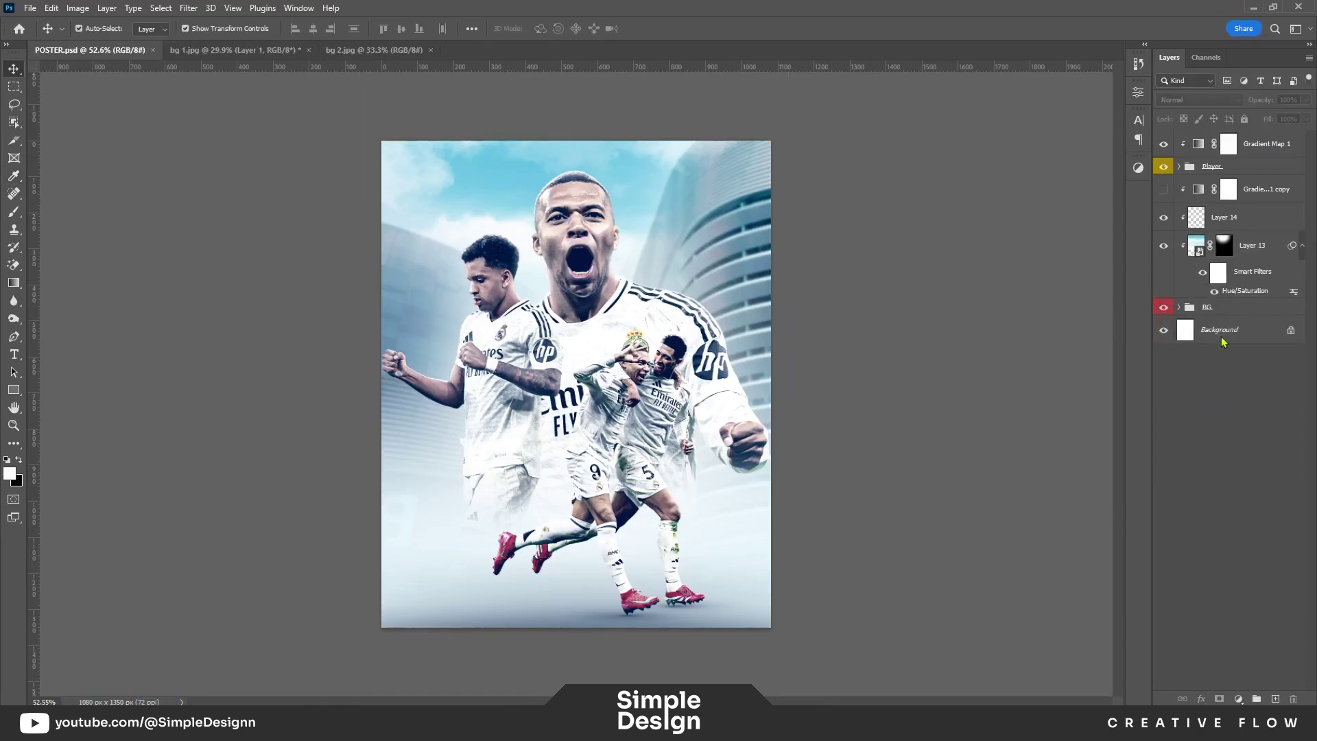
key(ctrl+plus)
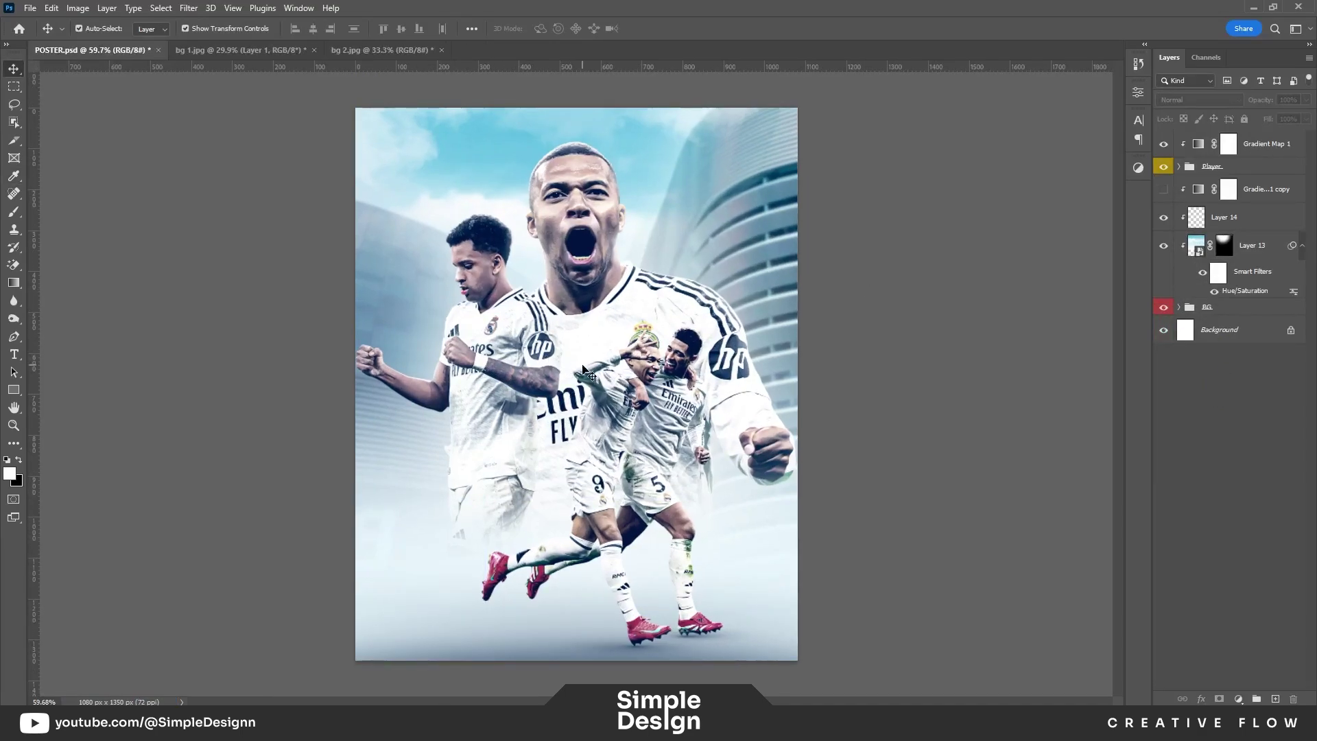
Step: Stamp all visible layers into a new smart object layer and open Camera Raw
key(ctrl+alt+shift+e)
right_click(1222, 156)
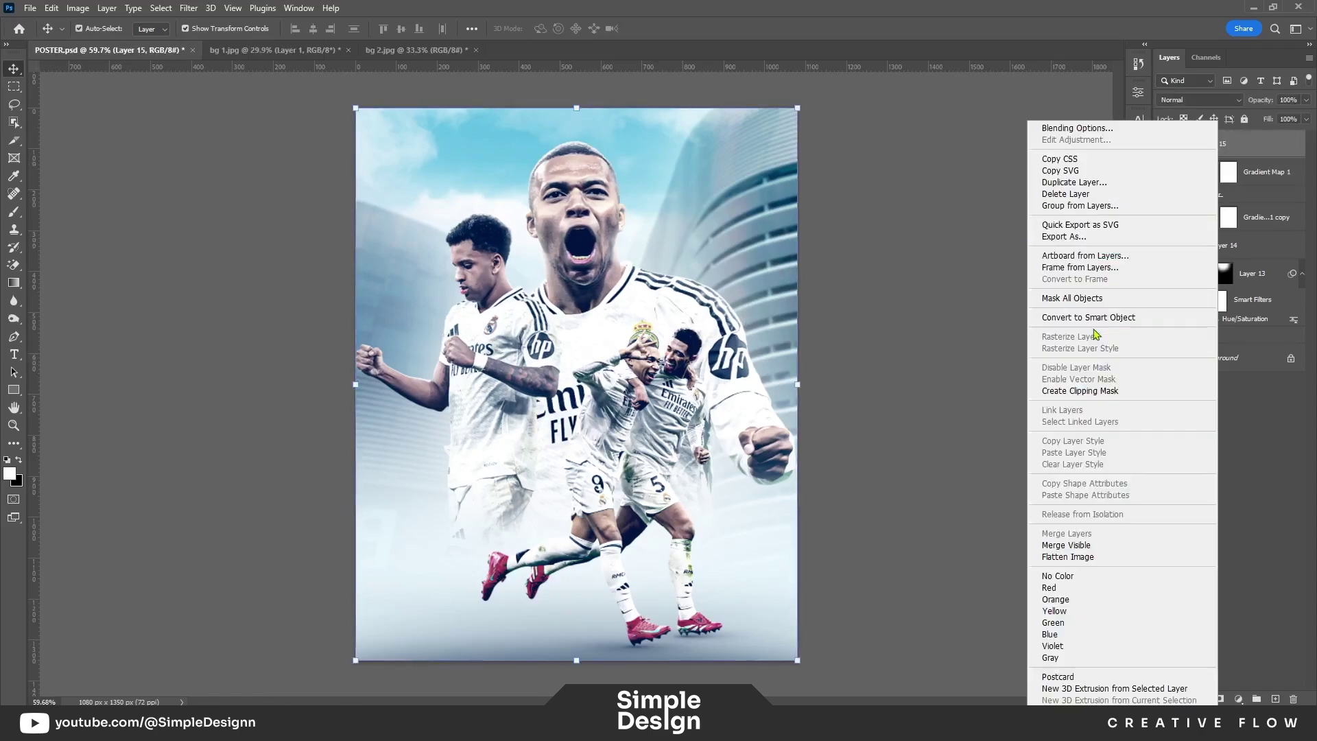
click(1089, 327)
click(187, 8)
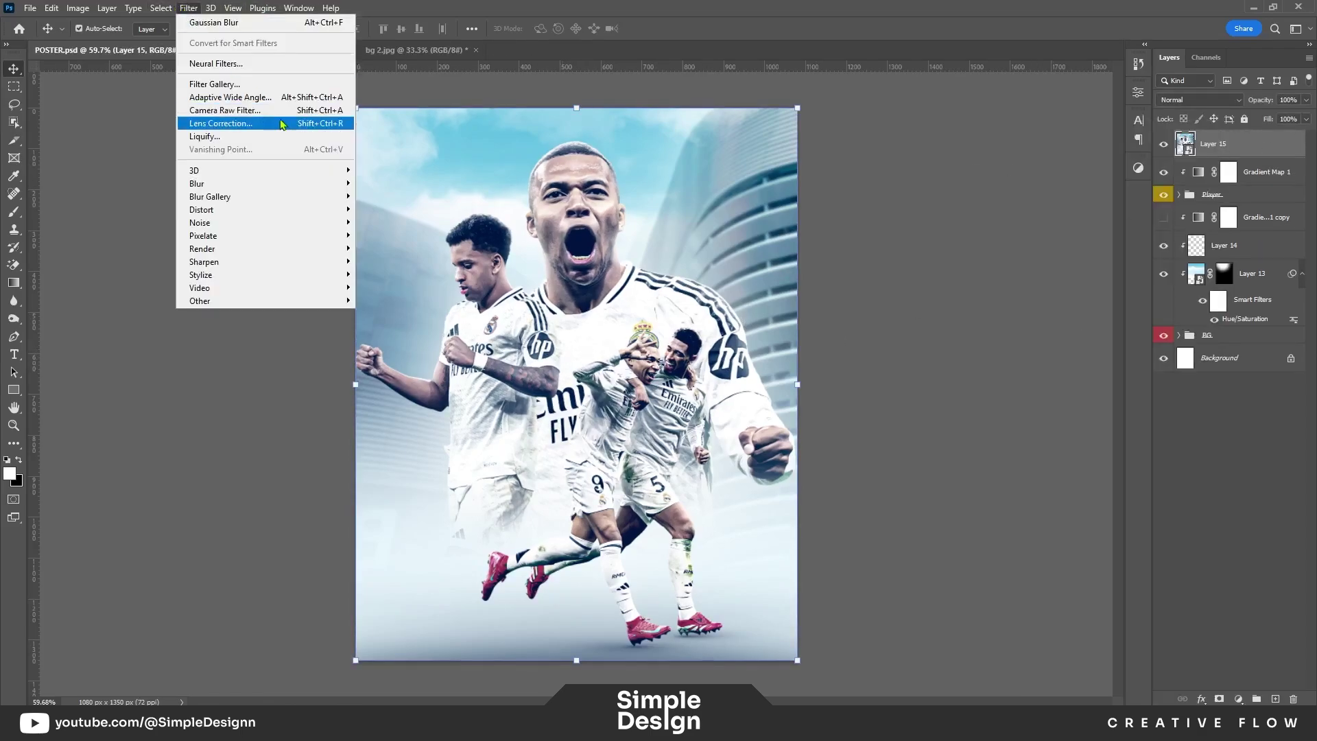
click(270, 119)
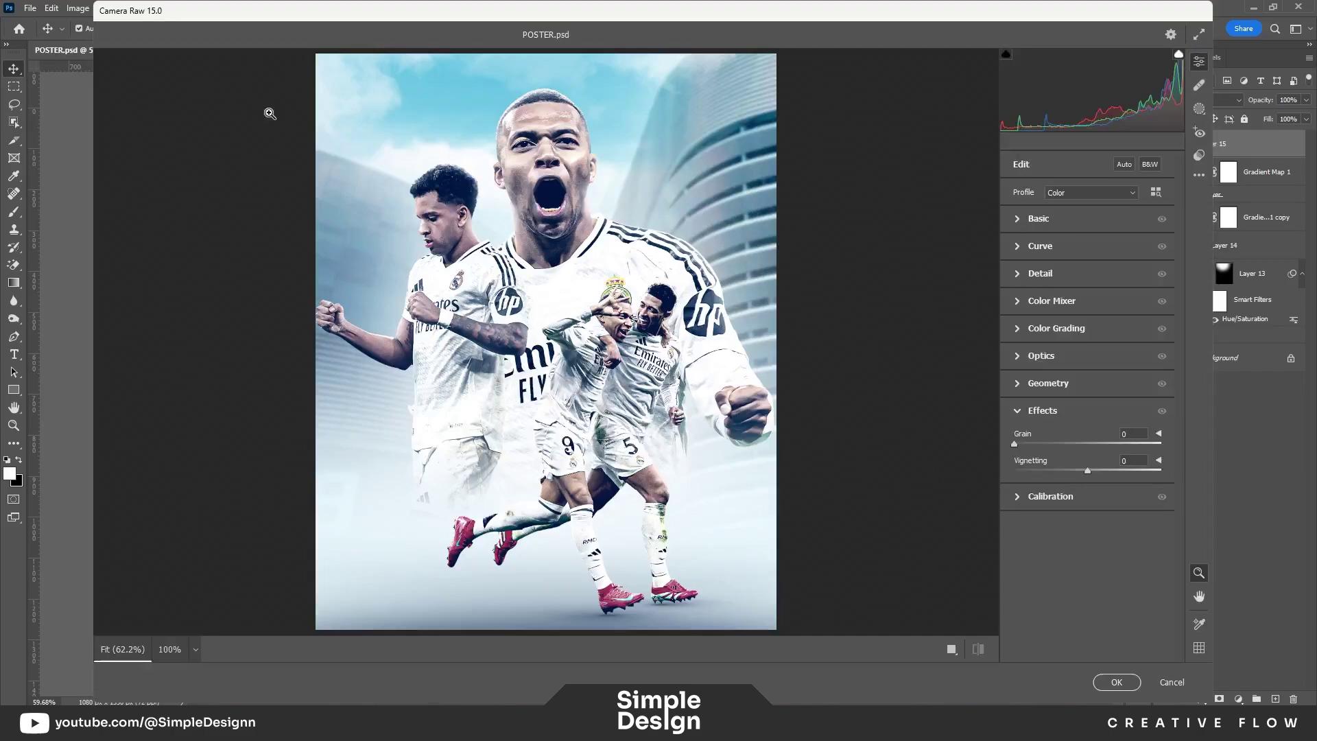
Step: Cool the temperature, lower contrast and highlights, adjust texture and clarity, boost vibrance
click(1020, 218)
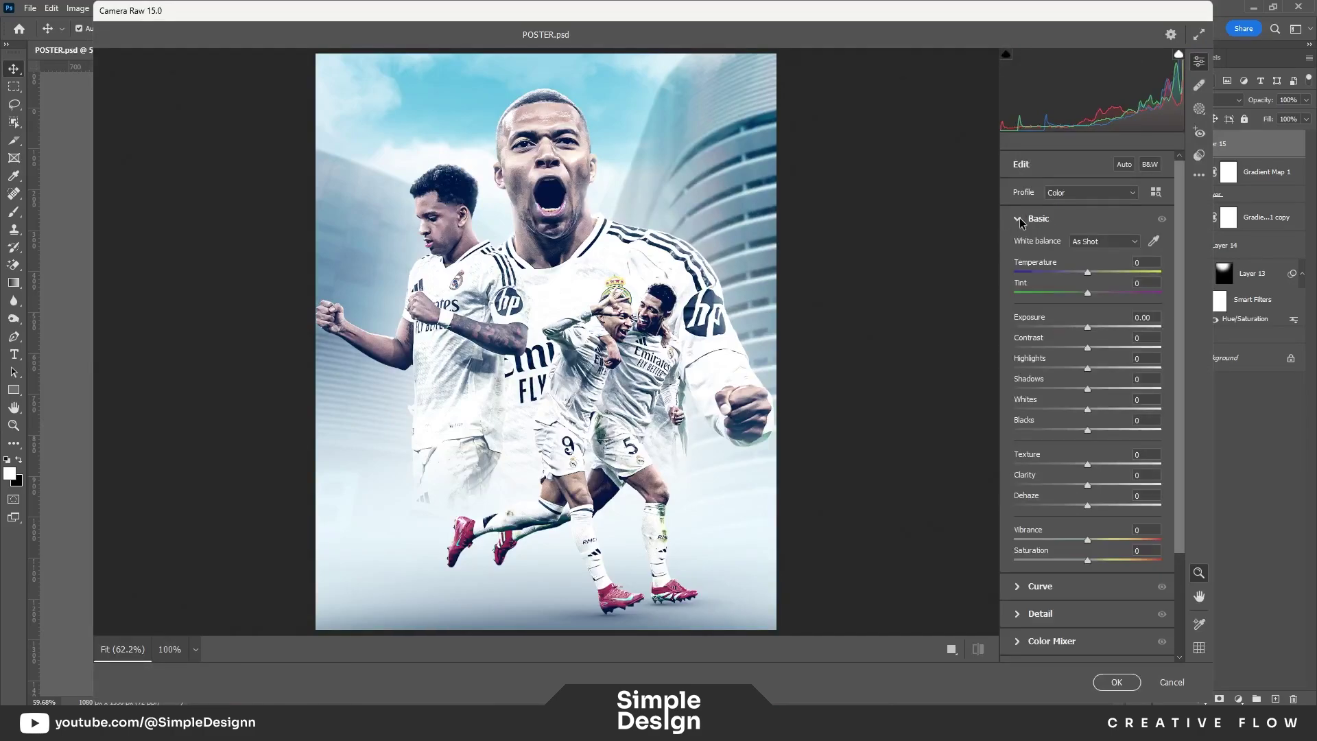
drag(1094, 282, 1075, 273)
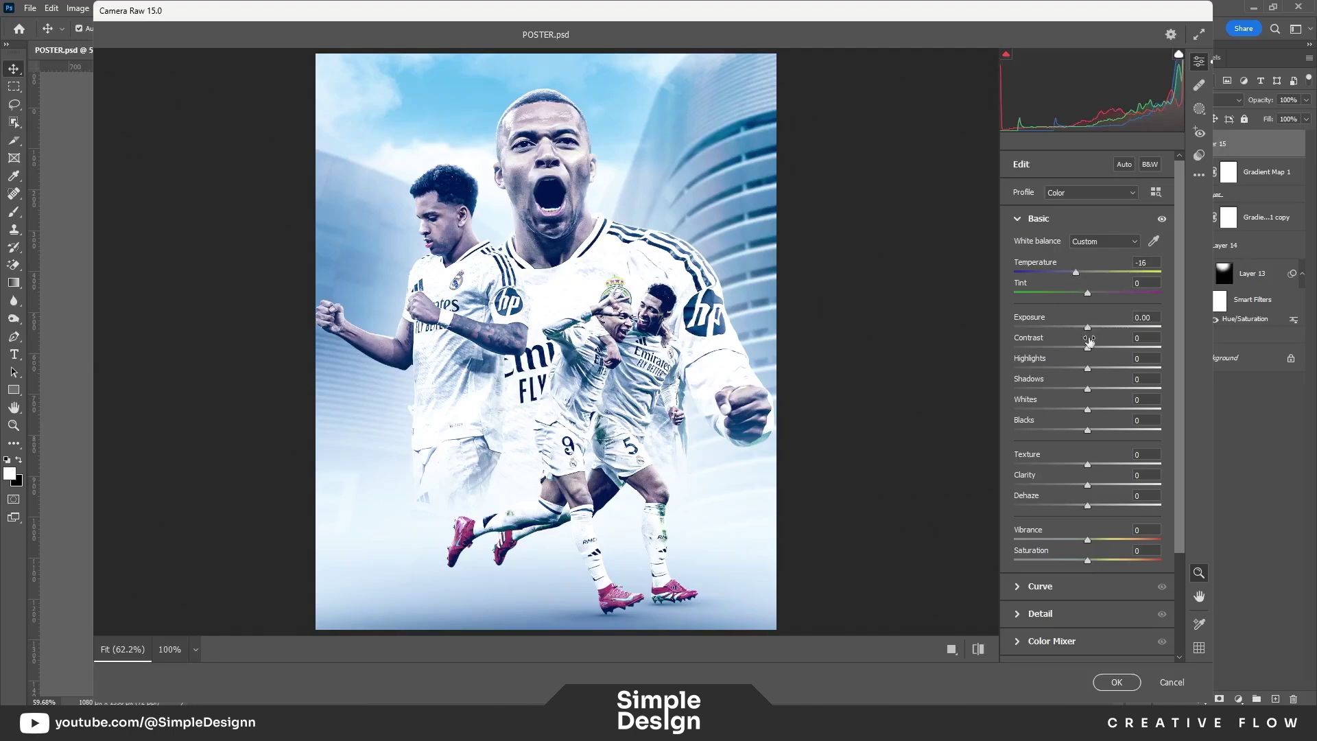
drag(1090, 343, 1087, 351)
drag(1085, 371, 1086, 389)
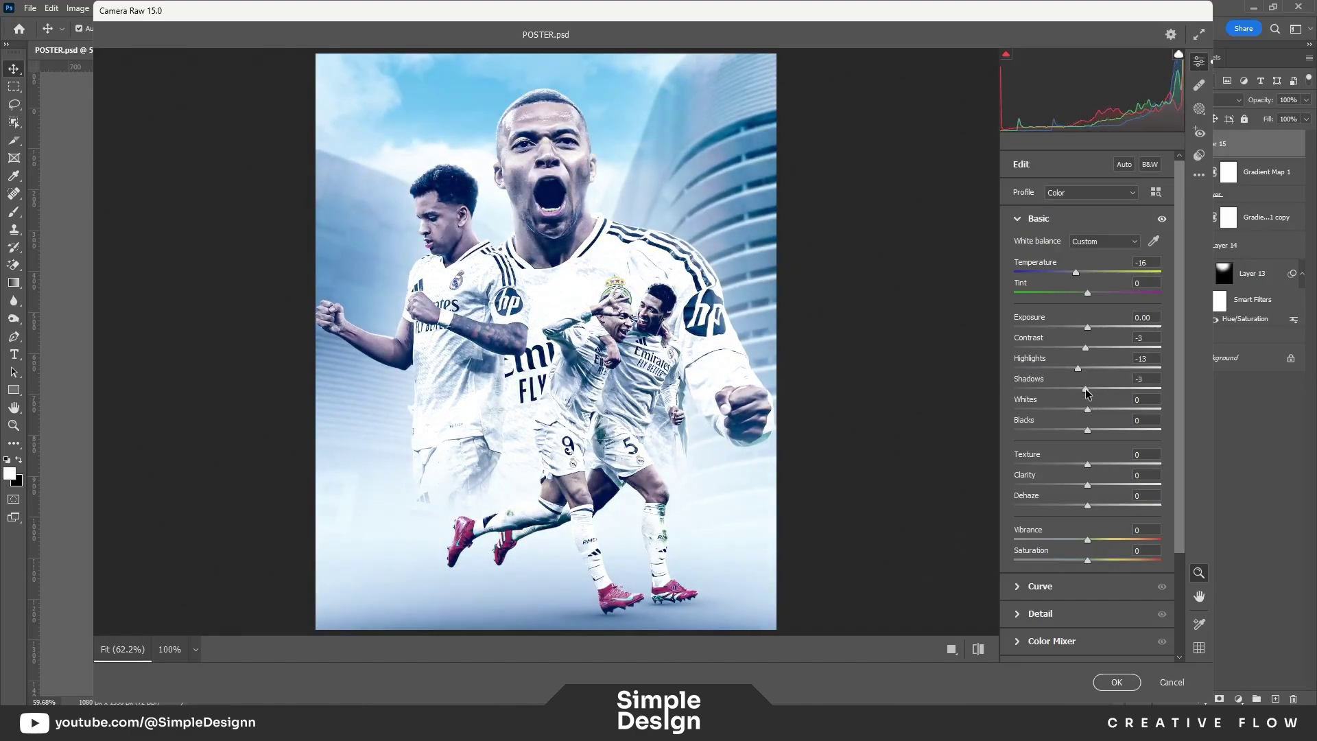
mouse_move(1125, 466)
mouse_down()
mouse_move(1101, 465)
mouse_move(1095, 486)
mouse_up()
drag(1089, 539, 1122, 539)
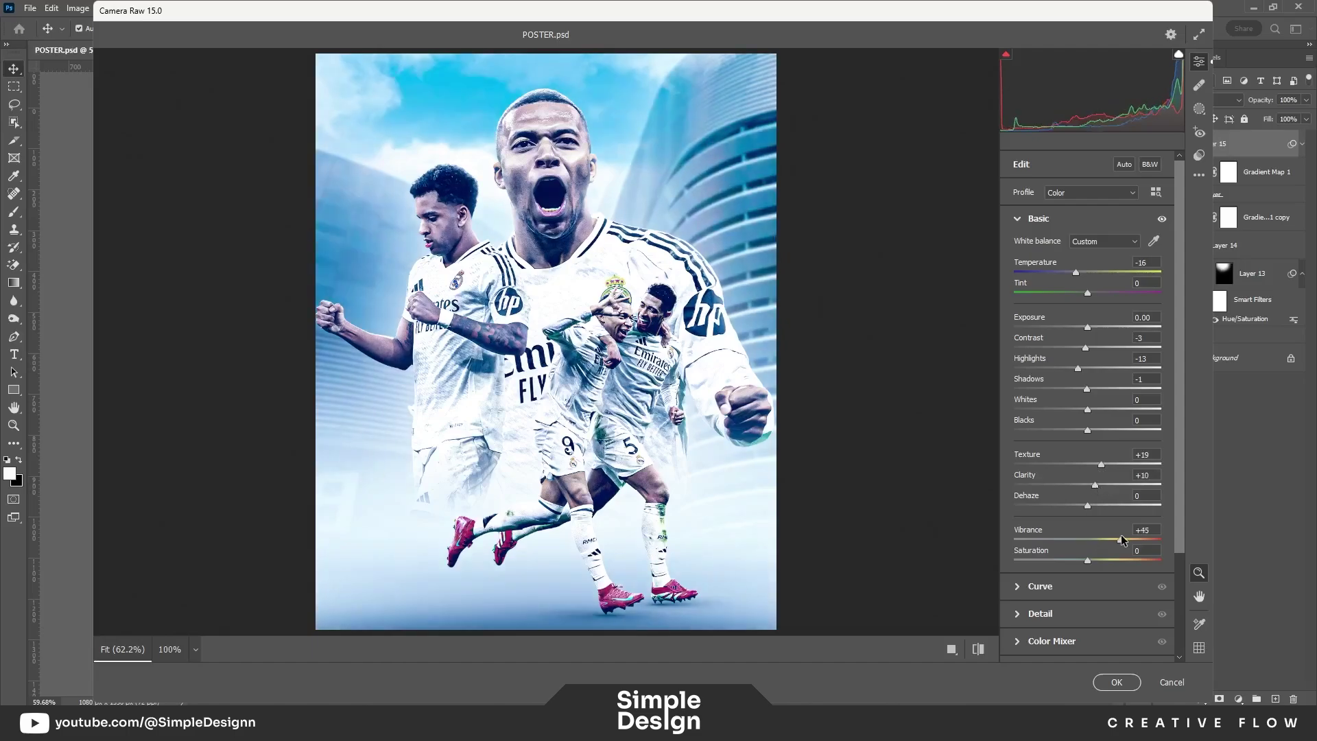
scroll(1100, 538, down, 3)
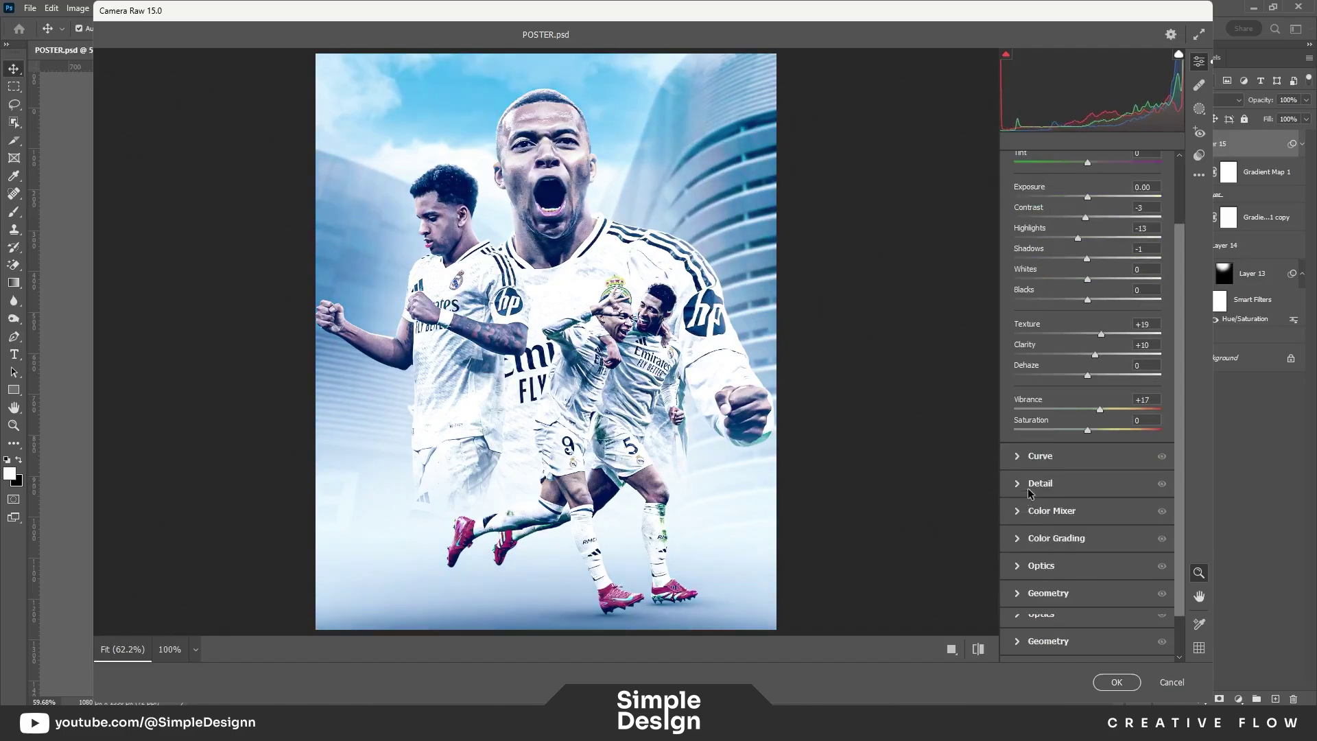
Step: Set Noise Reduction 26, sharpening 0, and a slight -2 vignette
click(1040, 488)
click(533, 177)
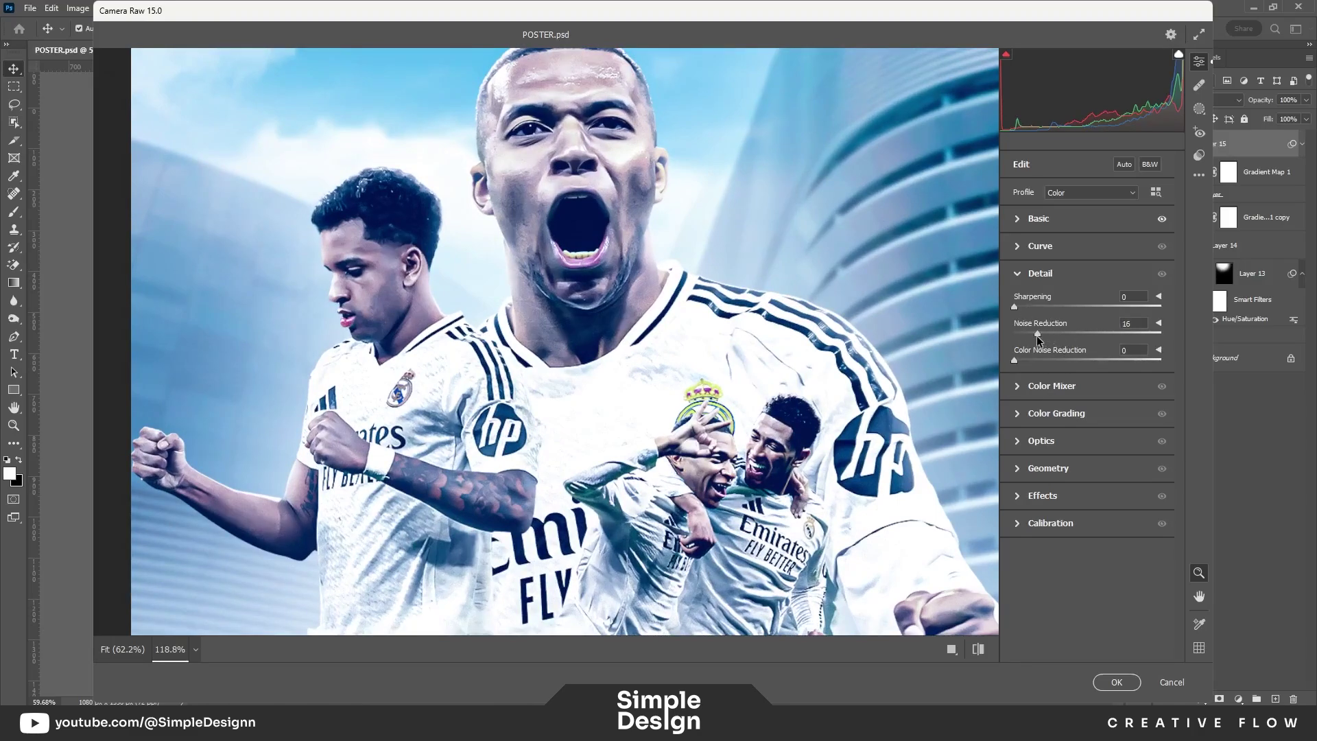
mouse_move(1038, 339)
mouse_down()
mouse_move(1051, 334)
mouse_move(1042, 361)
mouse_up()
double_click(1036, 310)
click(815, 408)
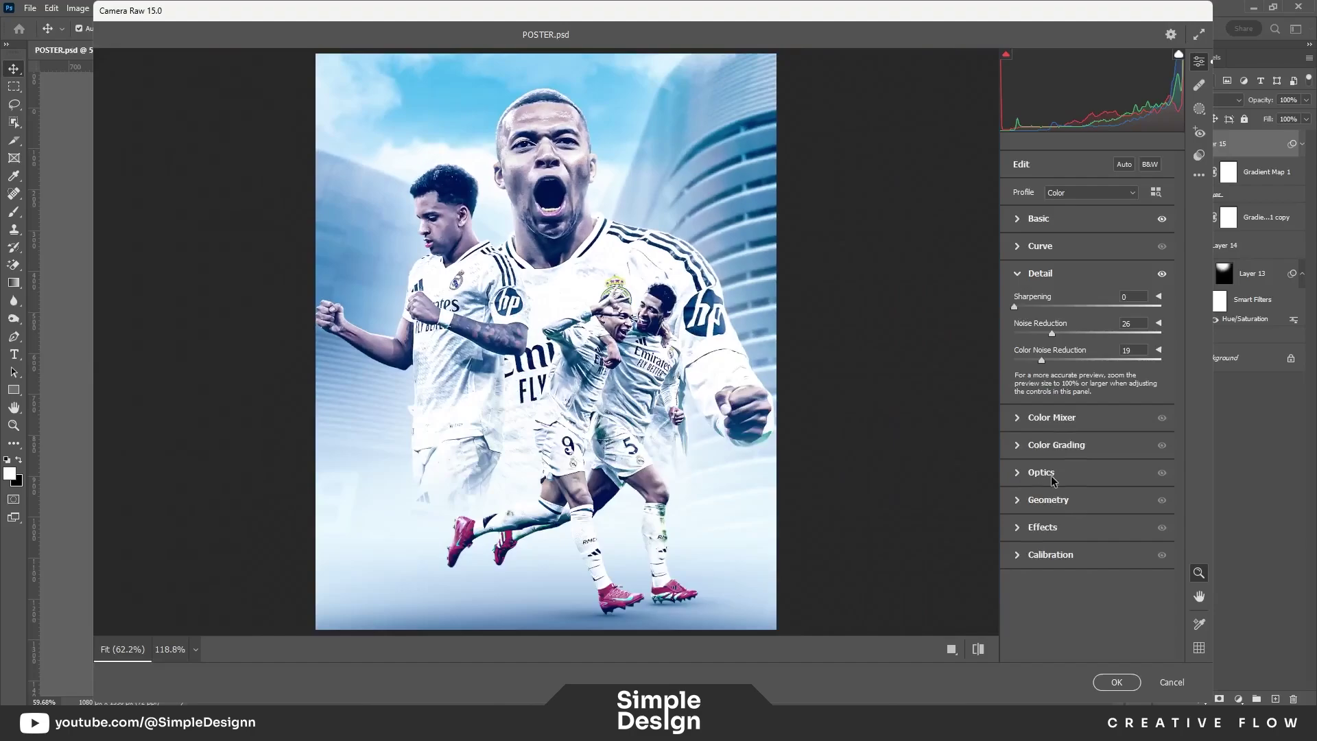
click(1018, 528)
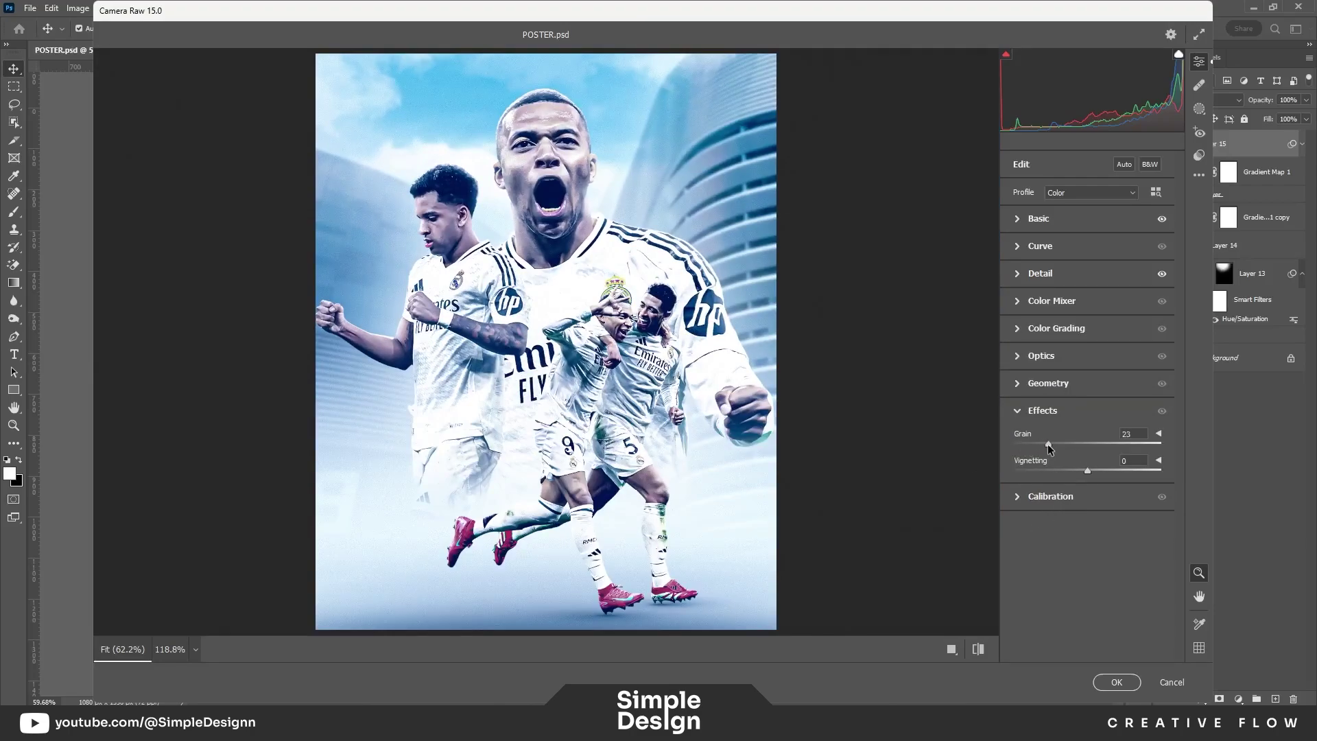
drag(1087, 472, 1088, 473)
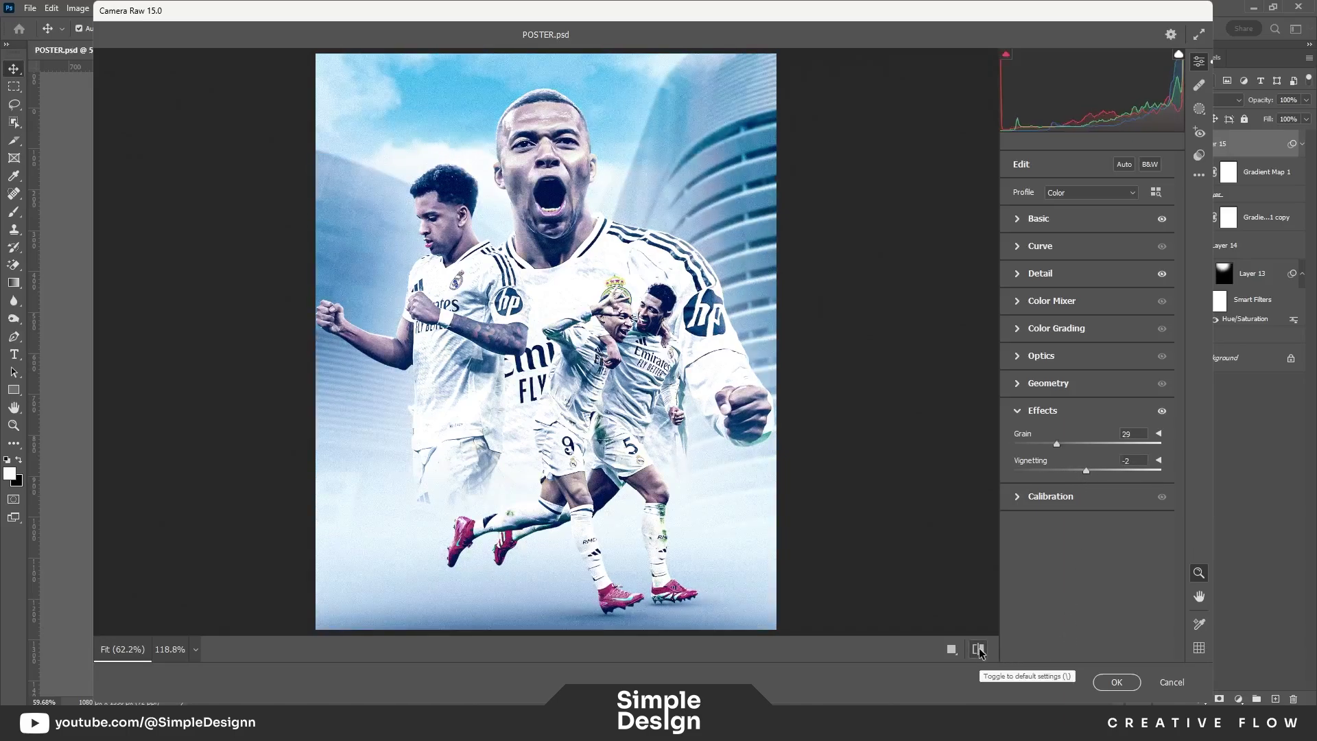
Step: Apply the Camera Raw grading and select Layer 15
click(1117, 682)
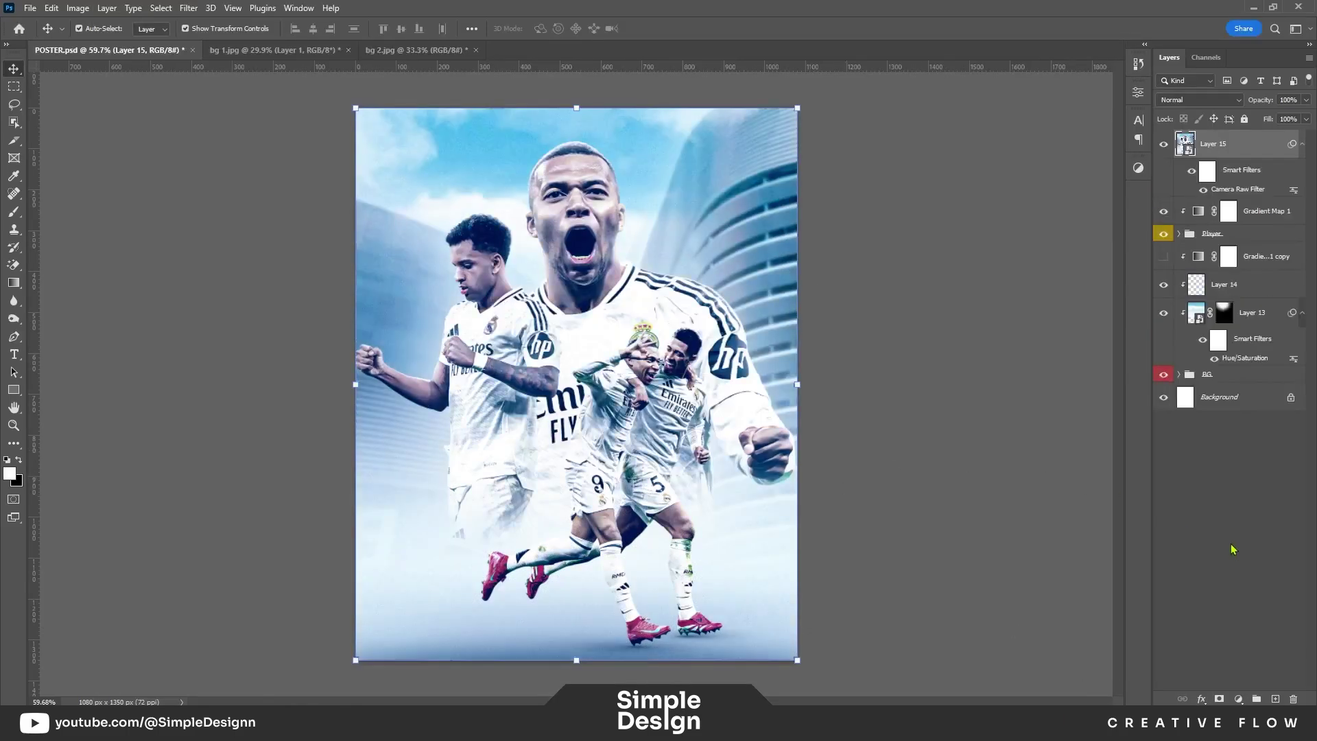
click(1302, 149)
click(1212, 456)
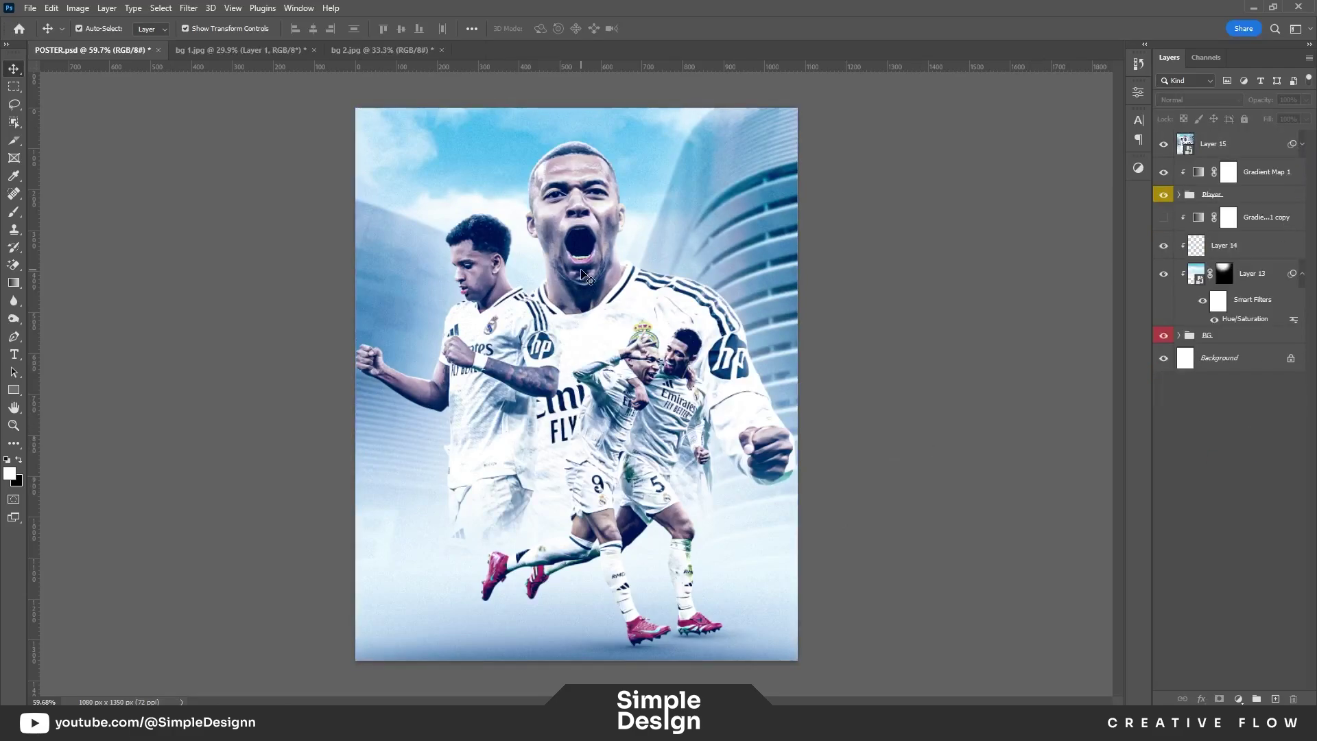
click(1276, 153)
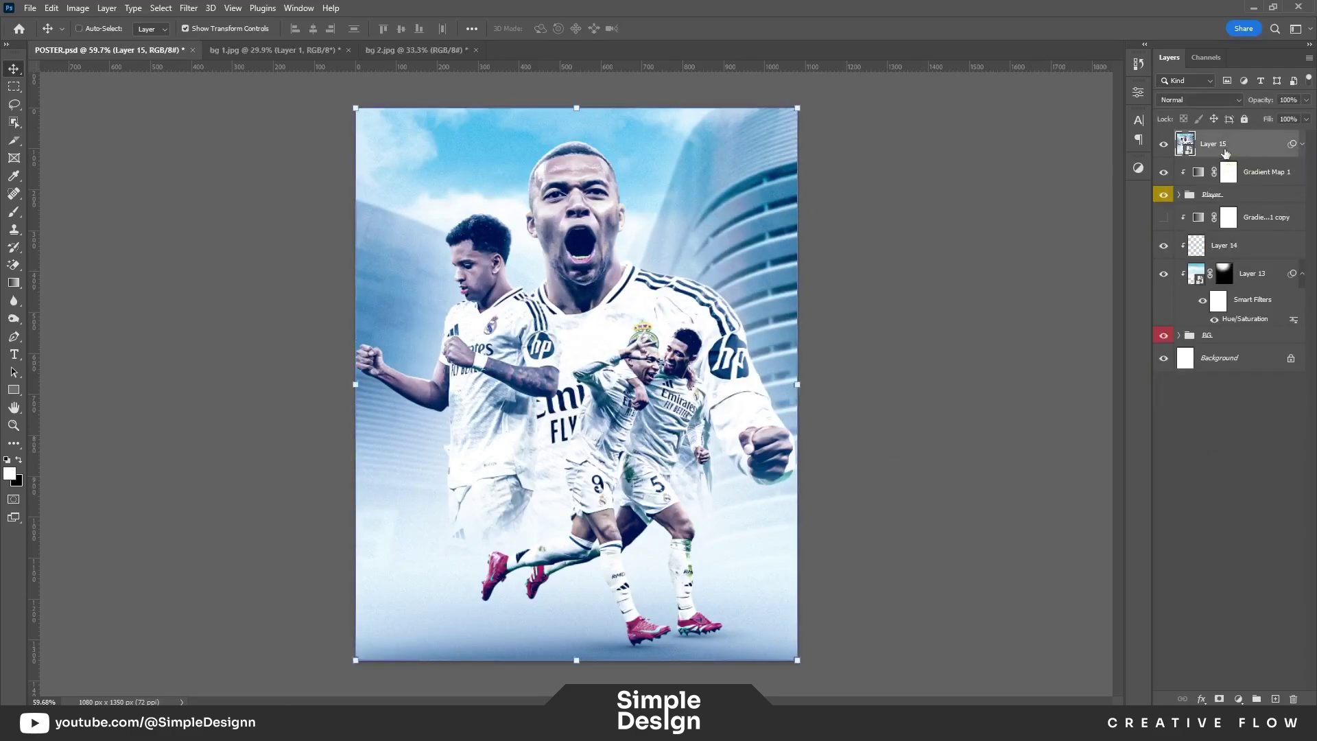
Step: Duplicate Layer 15, rasterize the copy, and rename it 'Blur'
key(ctrl+j)
click(1302, 143)
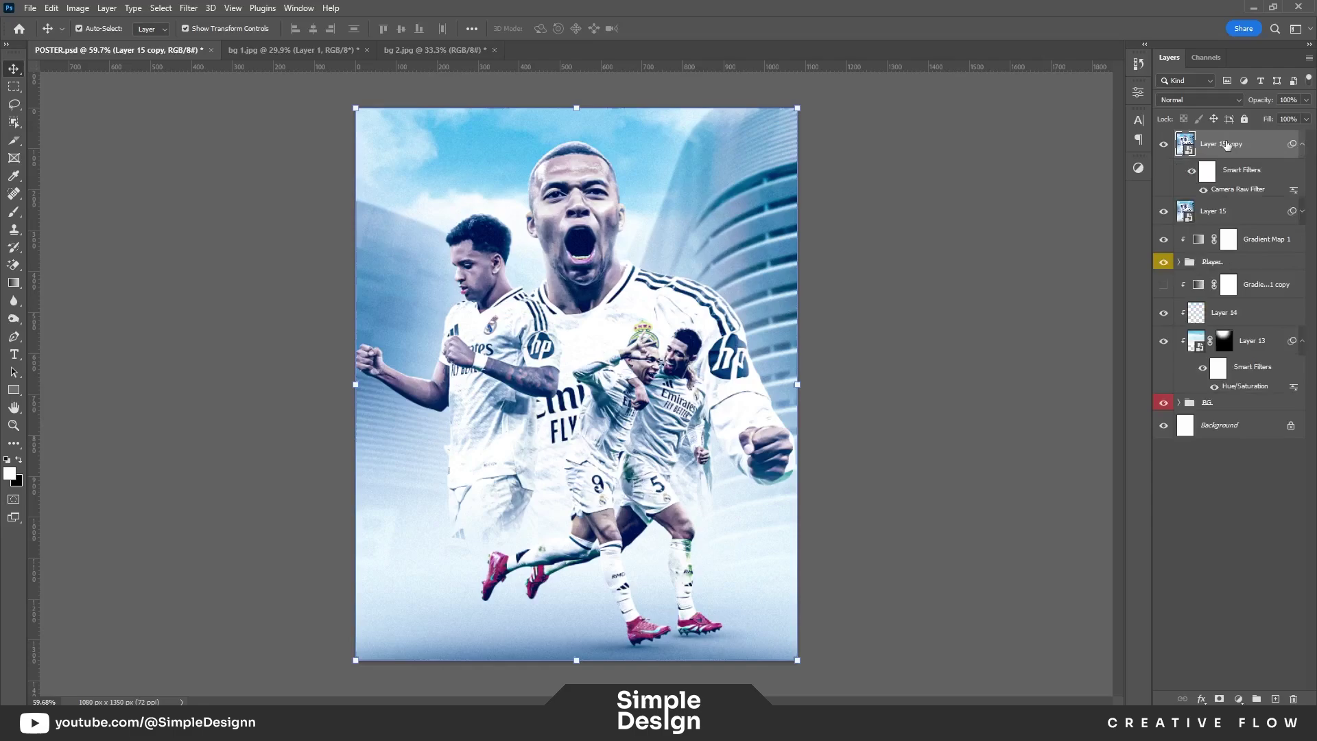
right_click(1227, 145)
click(1215, 245)
double_click(1221, 144)
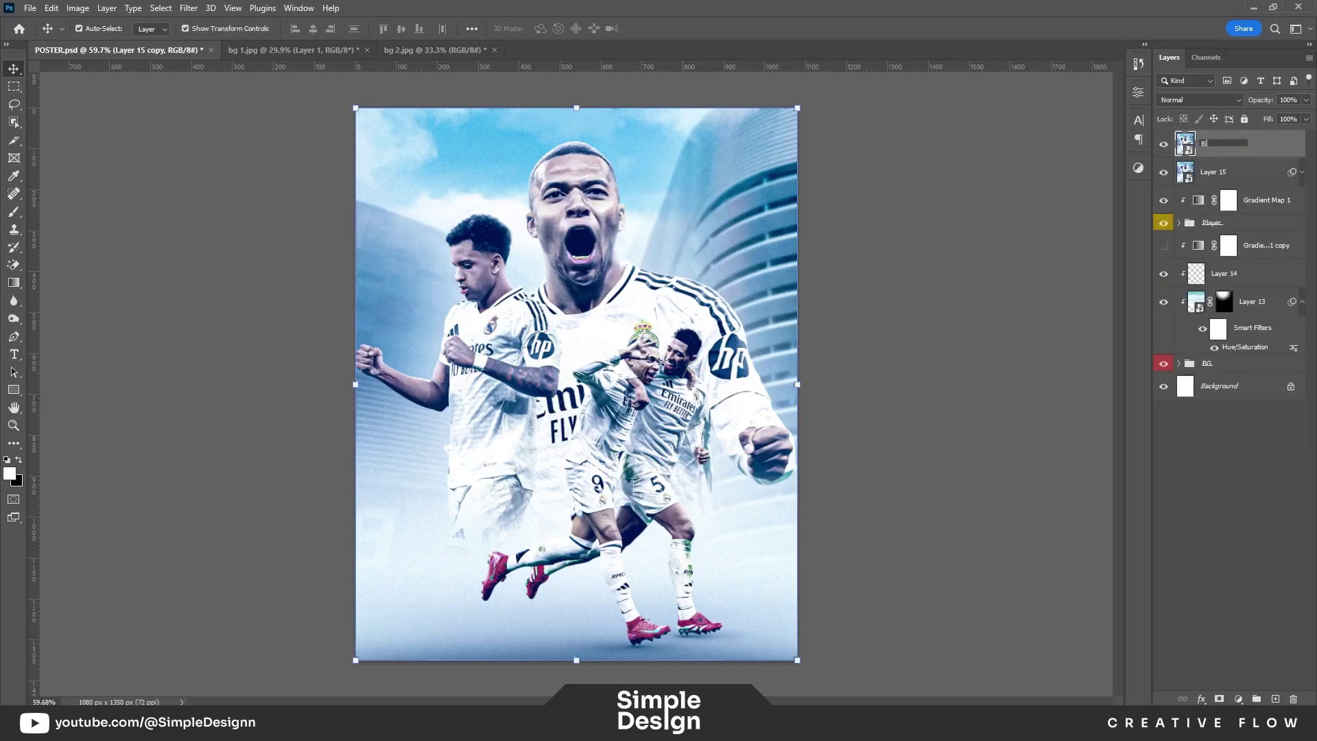
text(Blur)
key(Return)
Step: Apply a Zoom Radial Blur at Best quality to the Blur layer
click(188, 8)
mouse_move(196, 183)
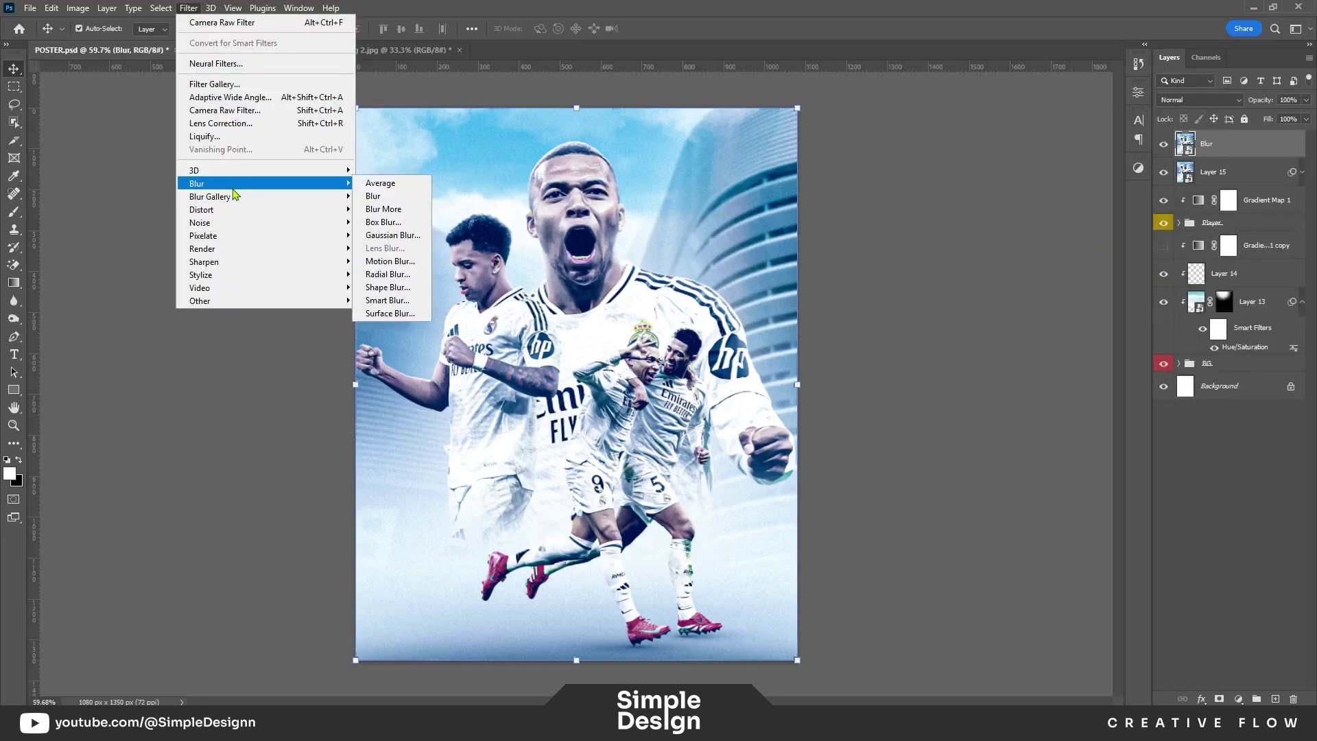
click(385, 273)
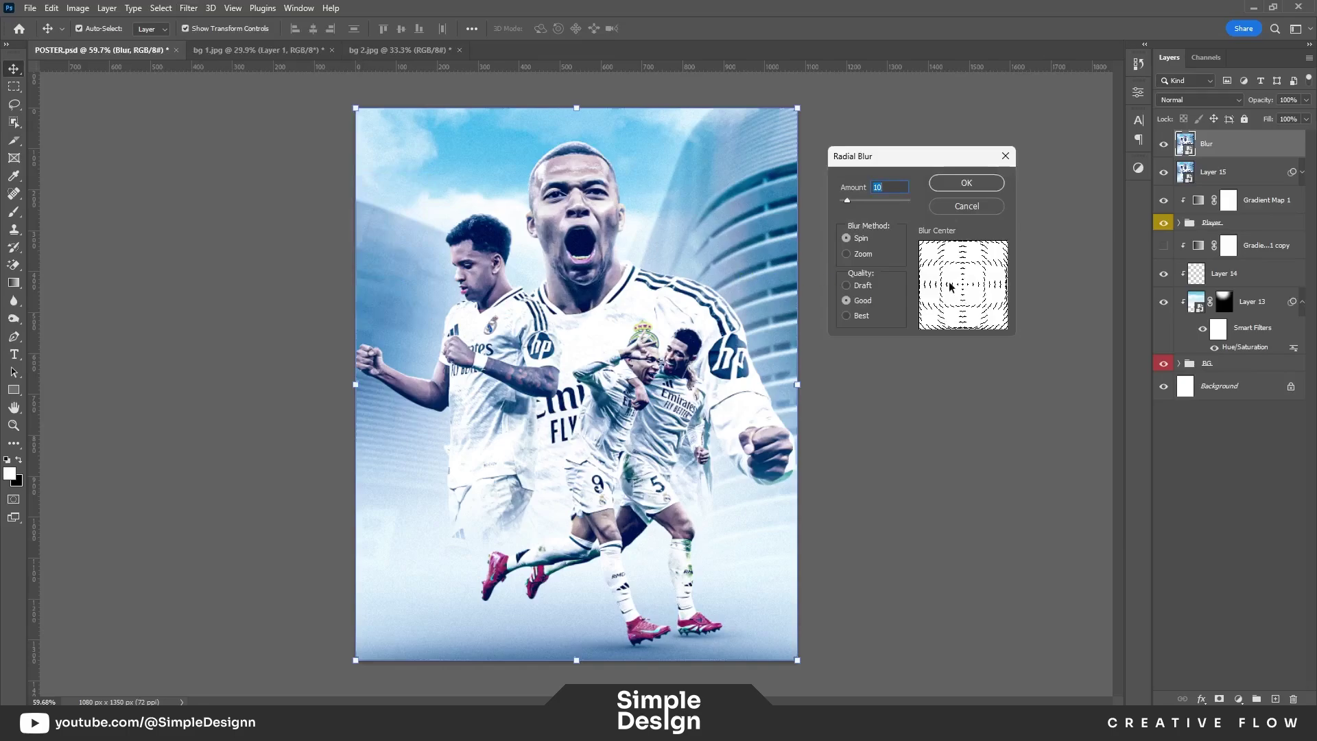
click(863, 254)
click(856, 316)
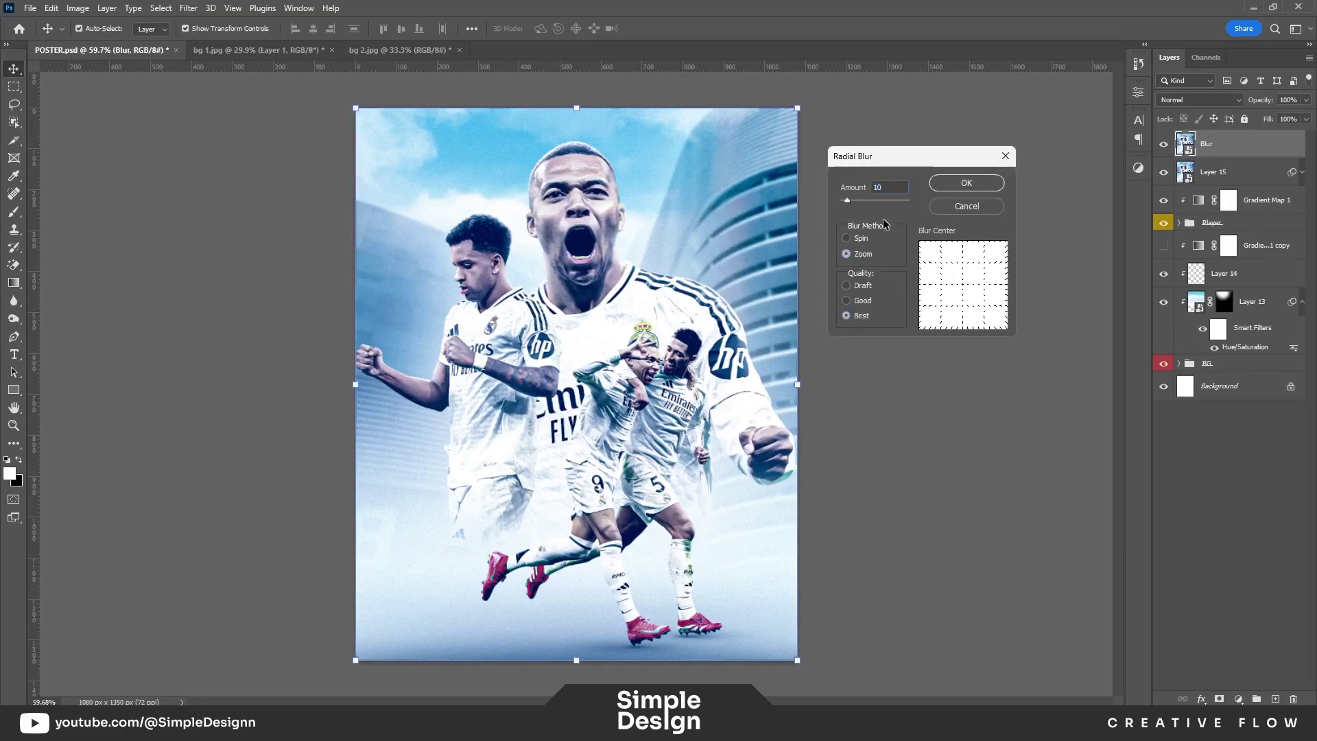
click(967, 184)
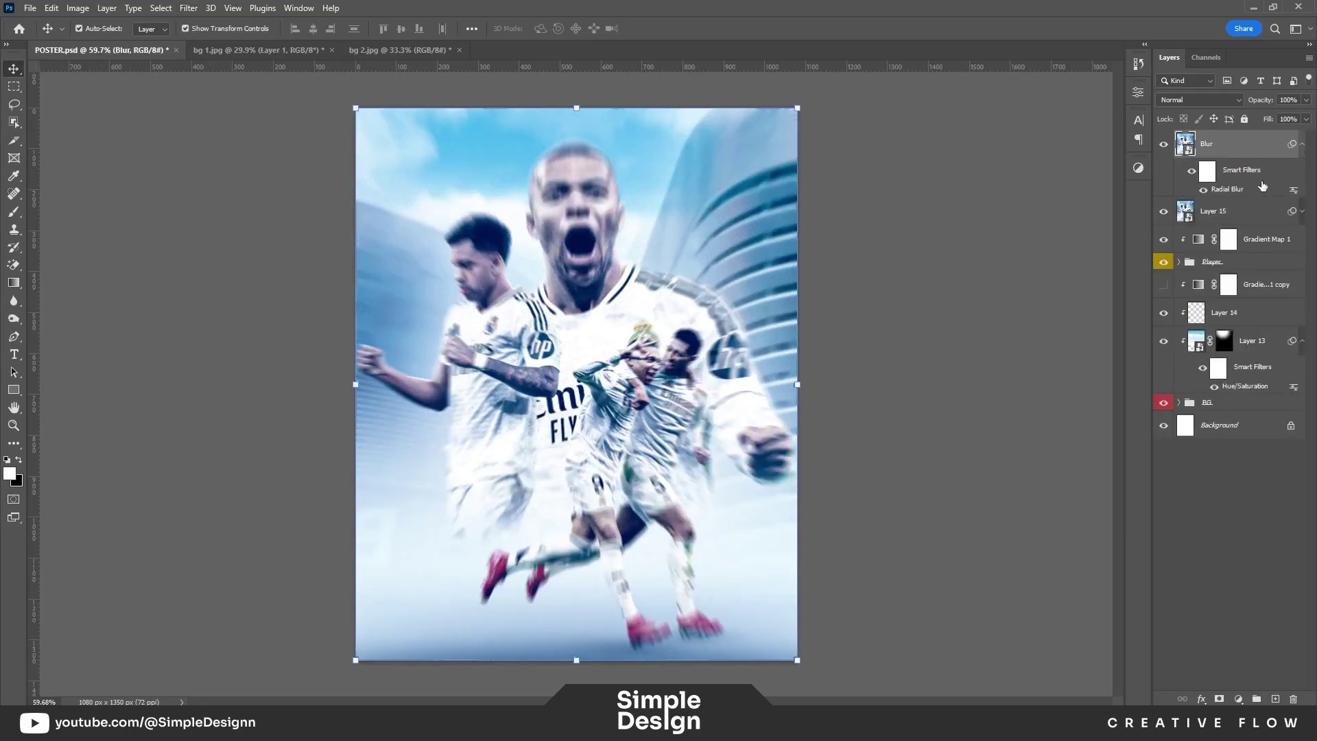
Step: Select the Radial Blur smart filter mask
double_click(1227, 192)
click(967, 182)
click(1207, 171)
Step: Invert the Blur layer's filter mask to hide the blur and set up a soft, low-flow brush
key(ctrl+i)
alt+scroll(579, 236, up, 3)
key(b)
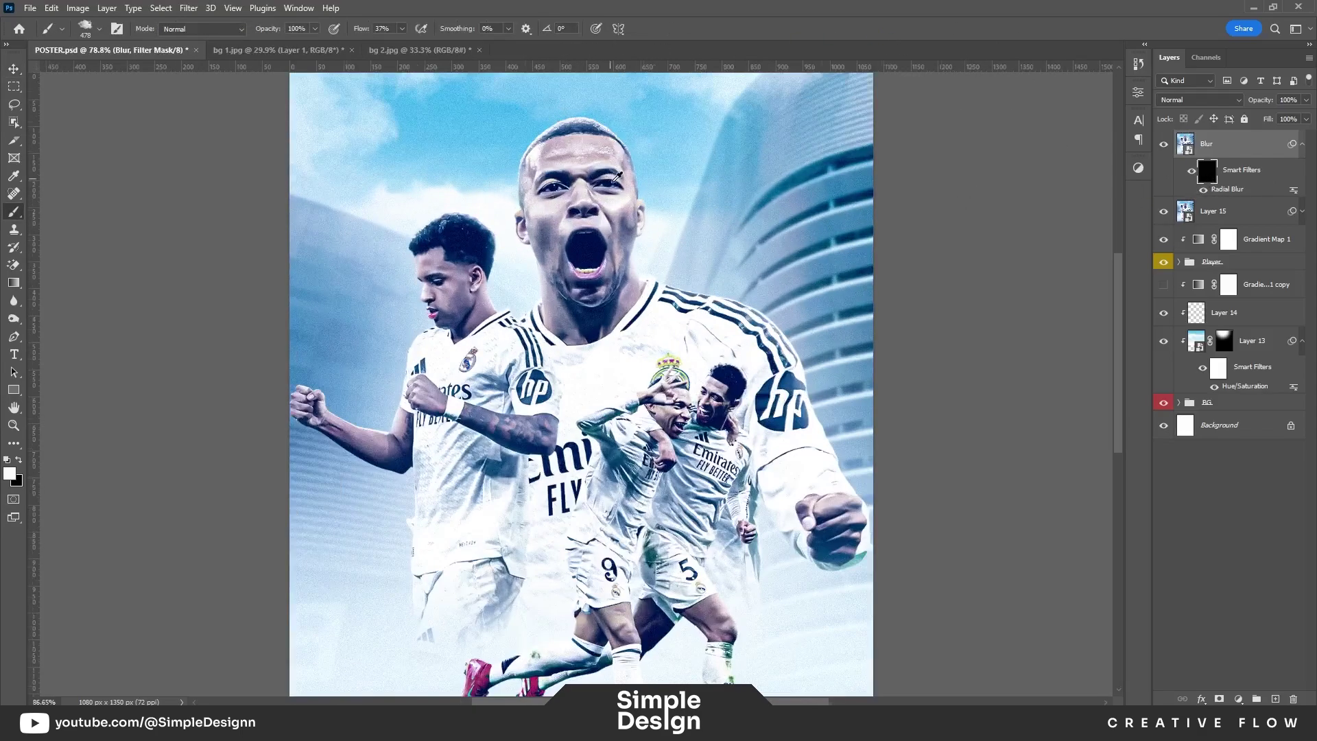
right_click(624, 206)
scroll(733, 341, up, 1)
double_click(682, 374)
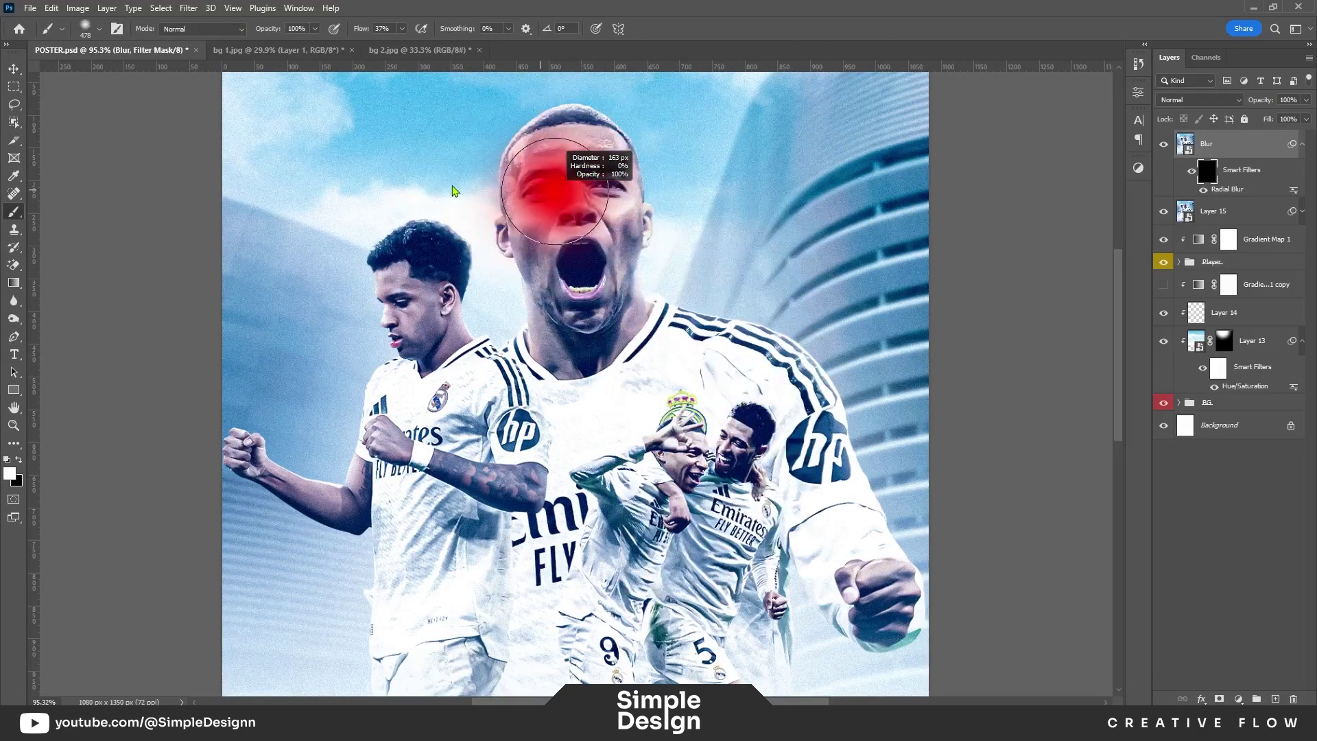
scroll(559, 206, up, 5)
scroll(641, 212, up, 3)
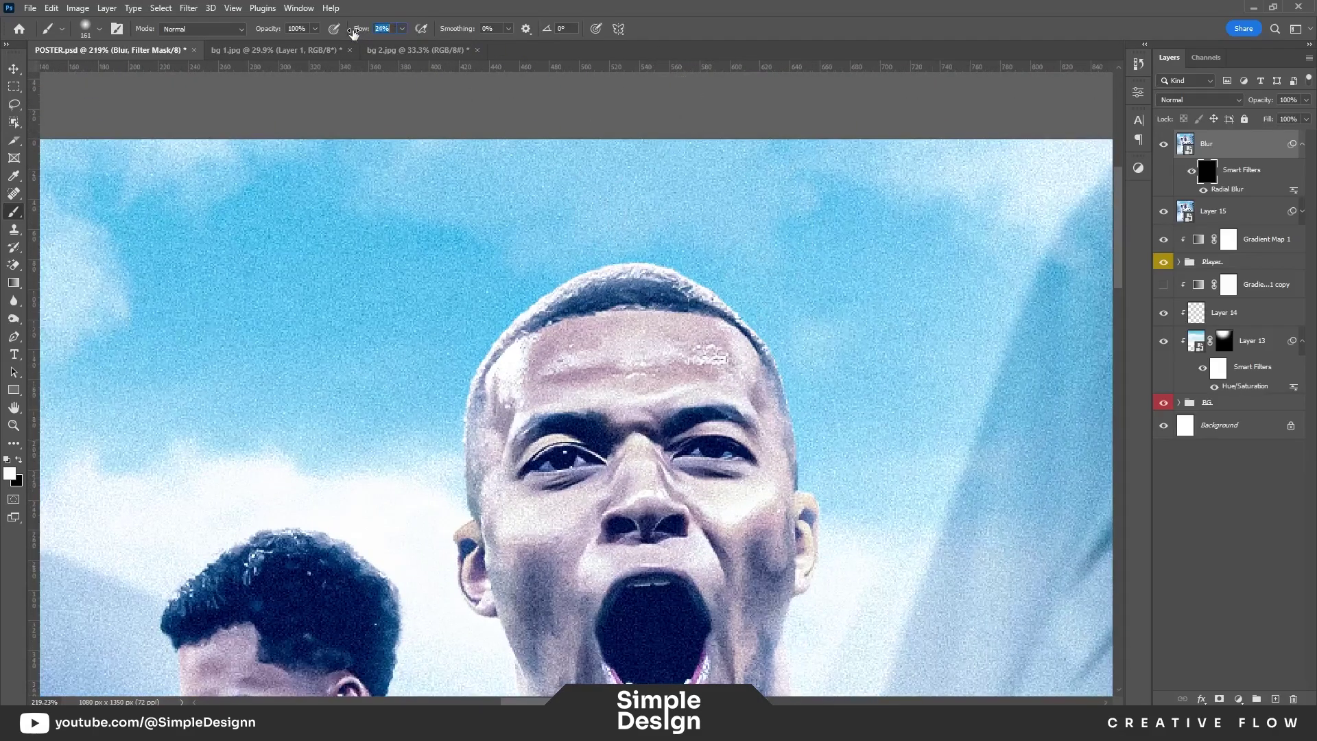
drag(354, 34, 346, 34)
Step: Brush the radial blur back in along the top of the players' hair
drag(750, 280, 425, 374)
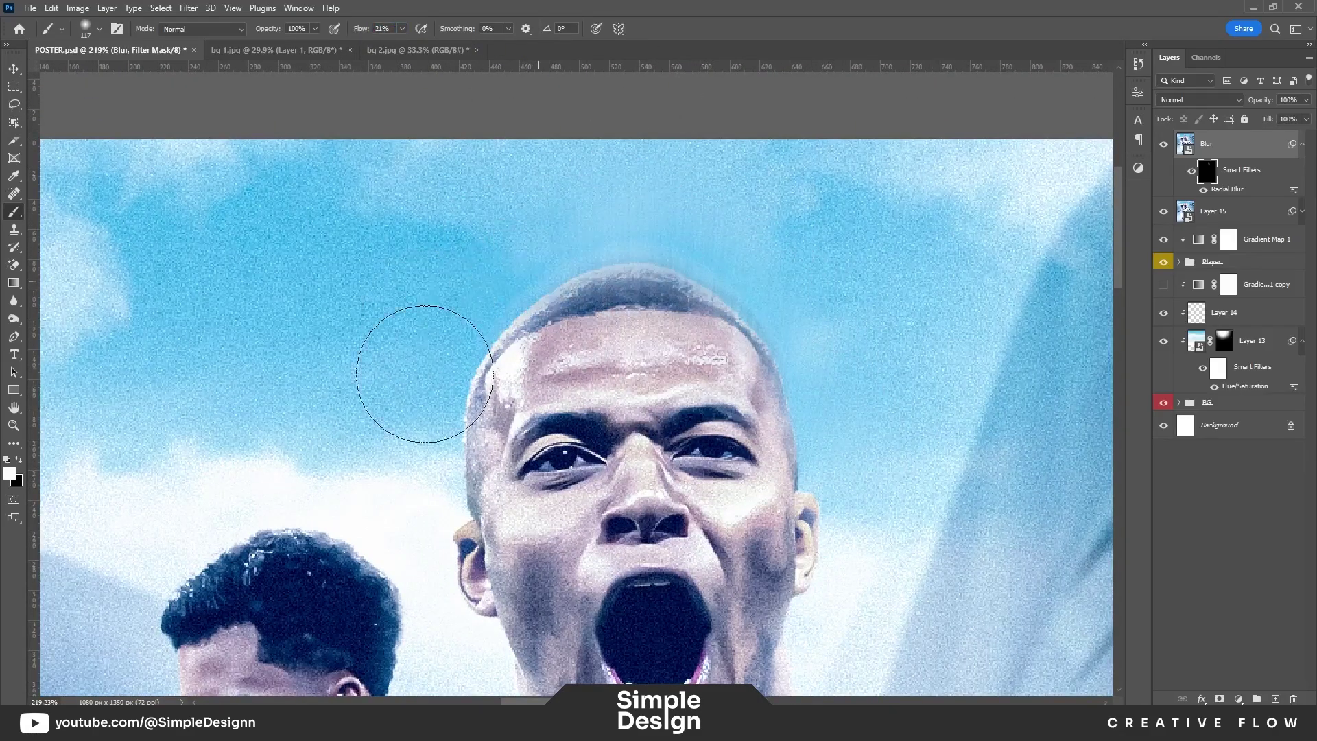
scroll(617, 356, down, 5)
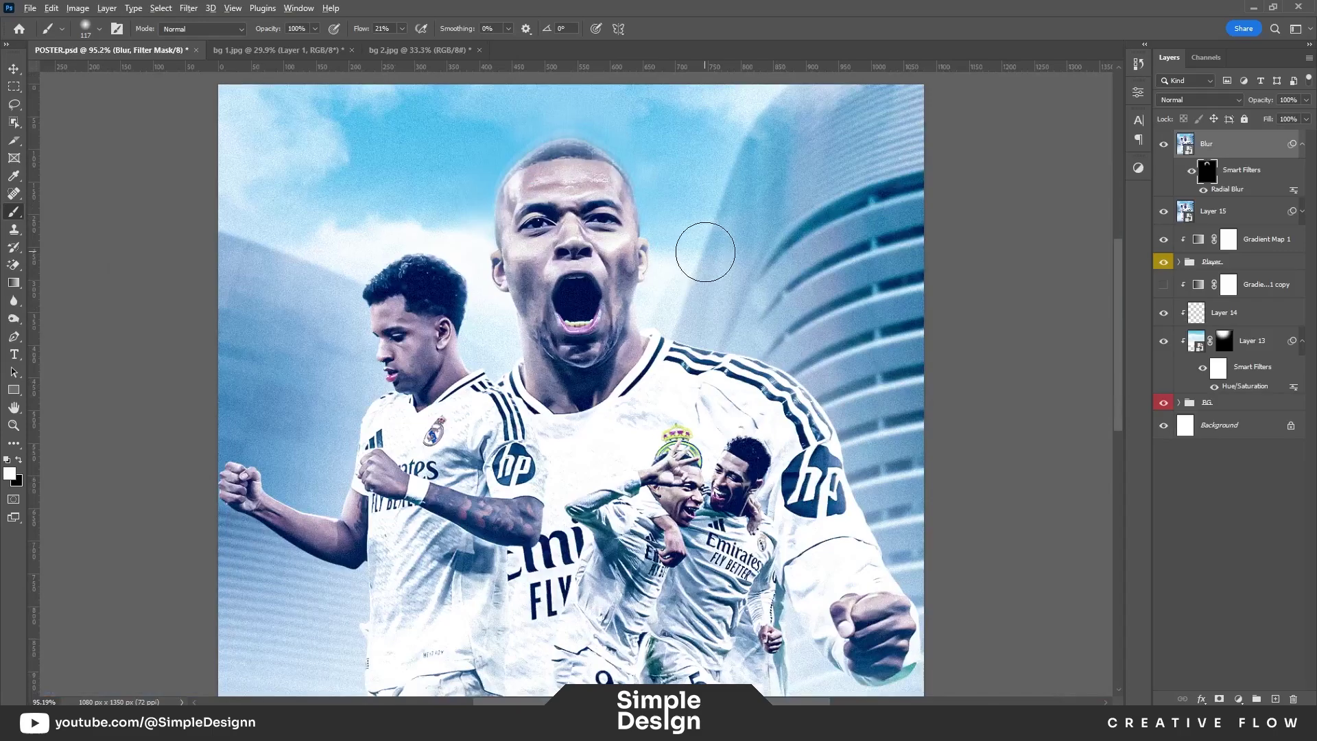
scroll(705, 252, up, 3)
scroll(528, 162, up, 2)
scroll(514, 295, down, 1)
scroll(549, 342, up, 2)
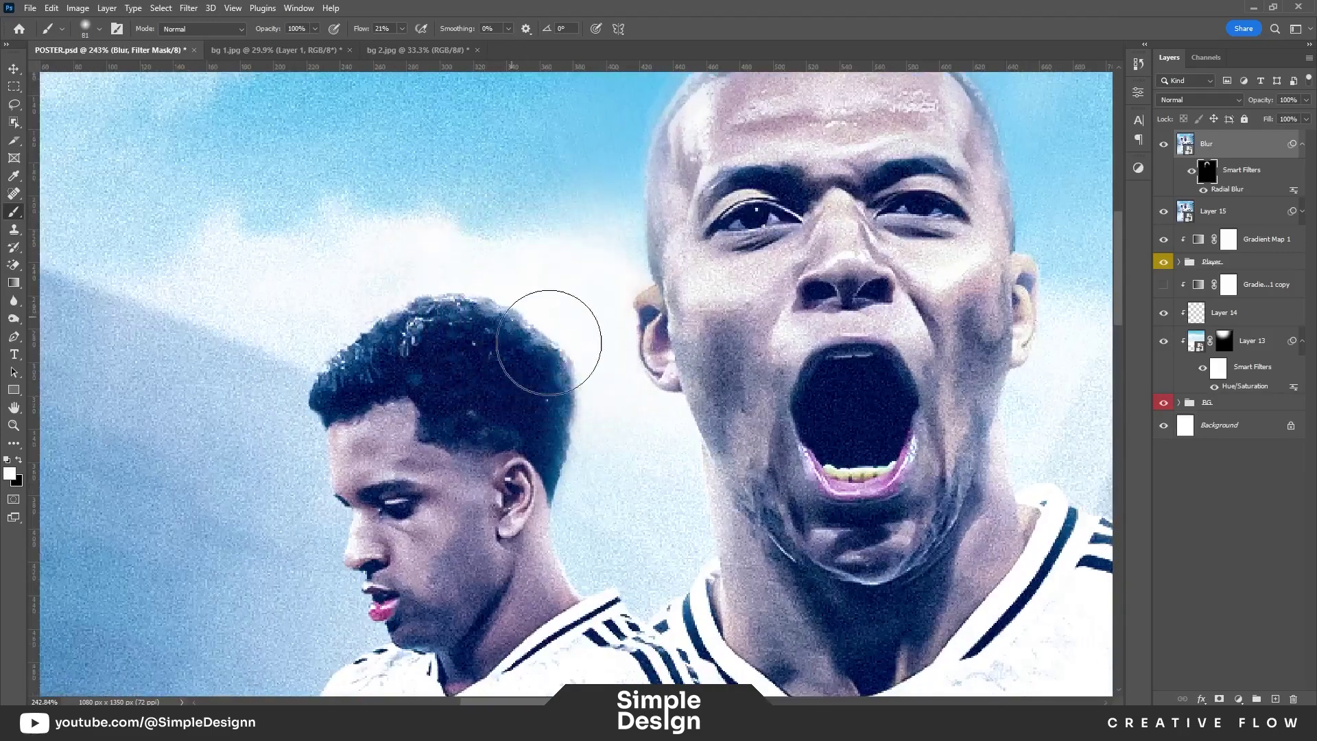
drag(644, 436, 607, 237)
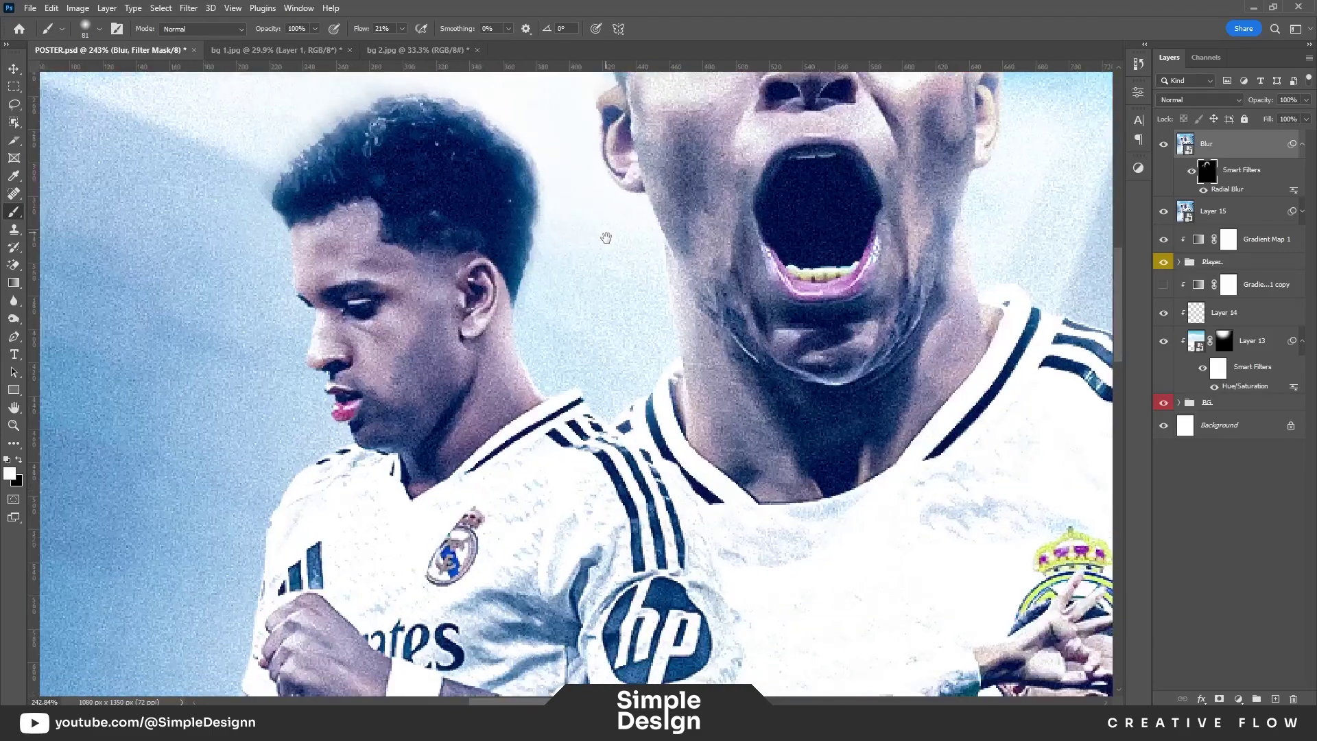
drag(552, 376, 646, 256)
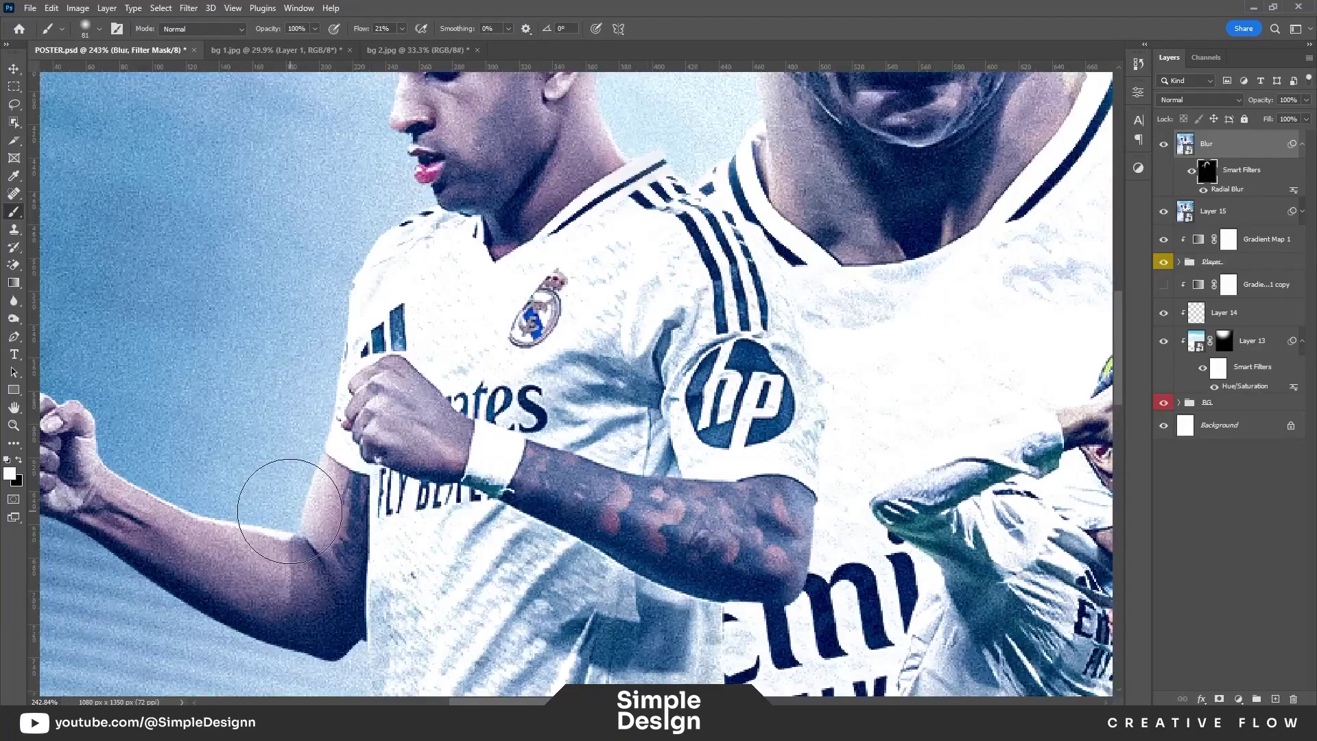
drag(289, 512, 462, 438)
Step: Enlarge the brush while working around the left player's outstretched arm
scroll(273, 361, down, 5)
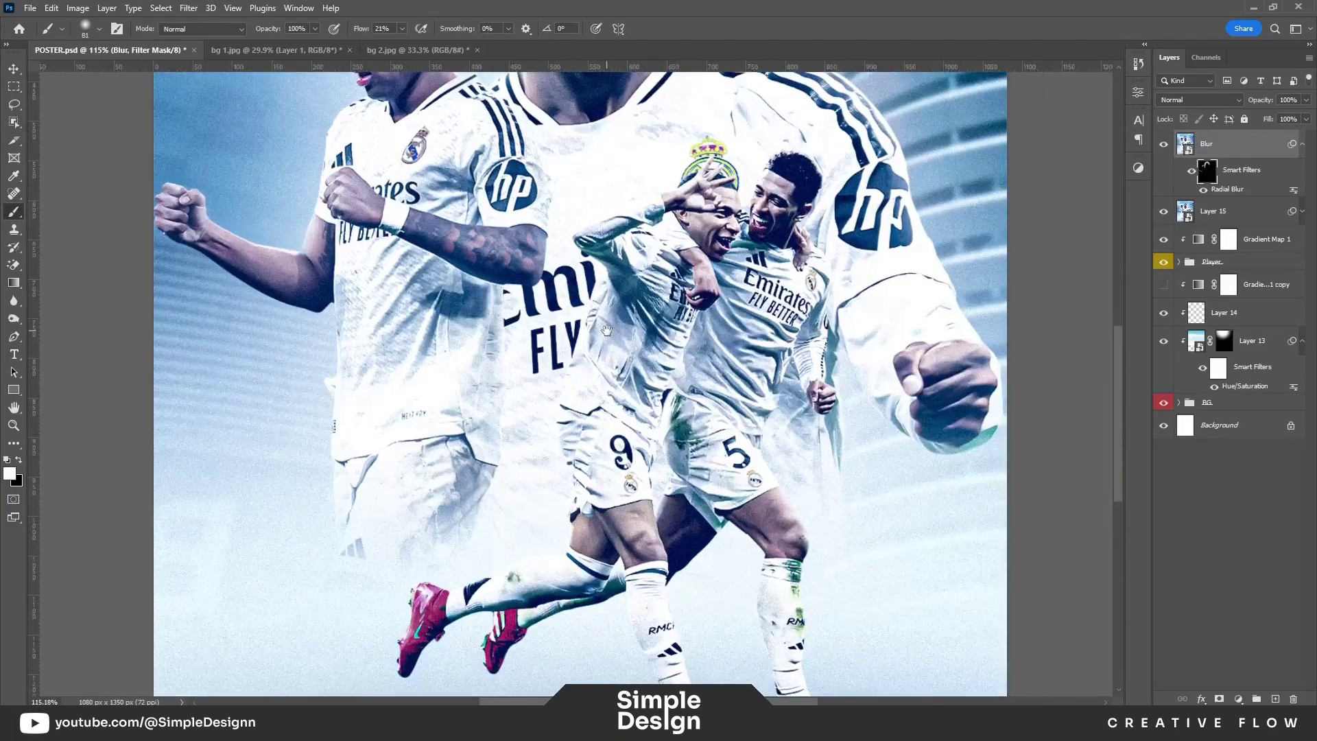
scroll(805, 487, down, 5)
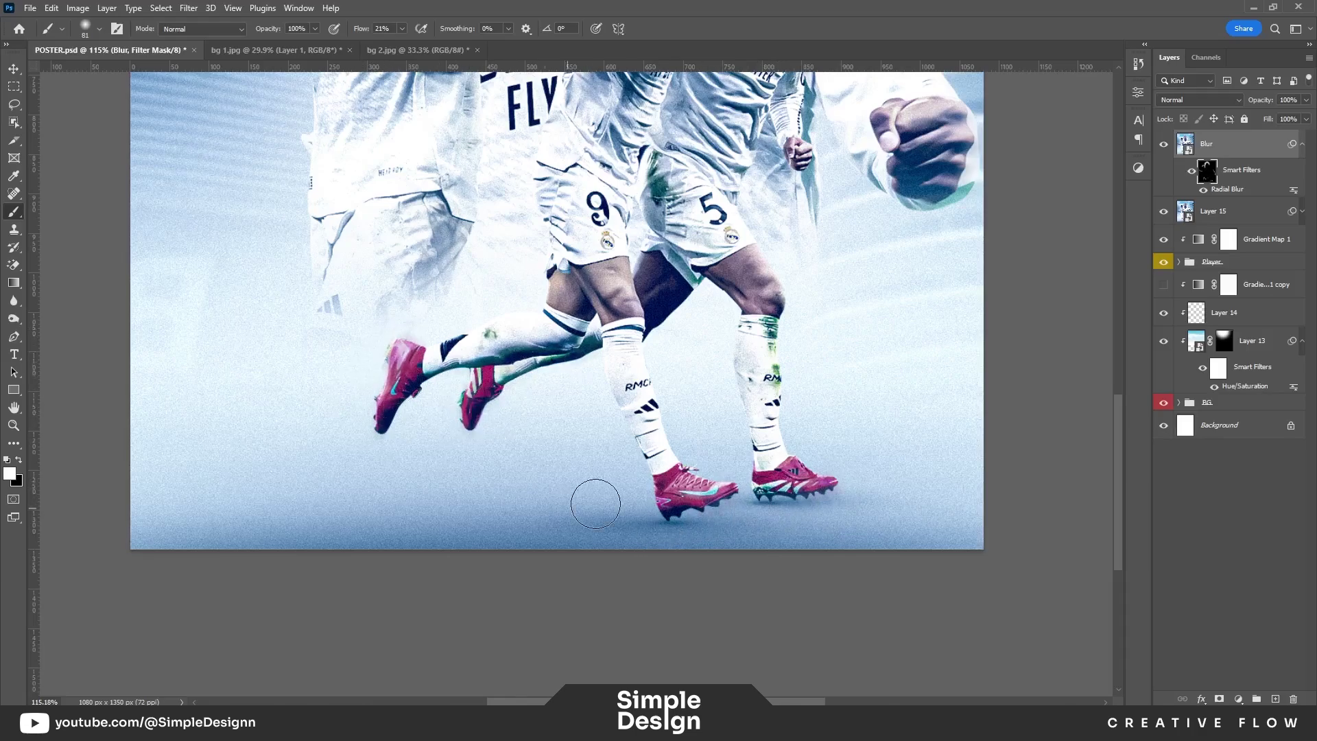
scroll(596, 504, down, 2)
key(bracketright)
key(bracketright)
key(bracketright)
key(bracketright)
key(bracketright)
key(bracketright)
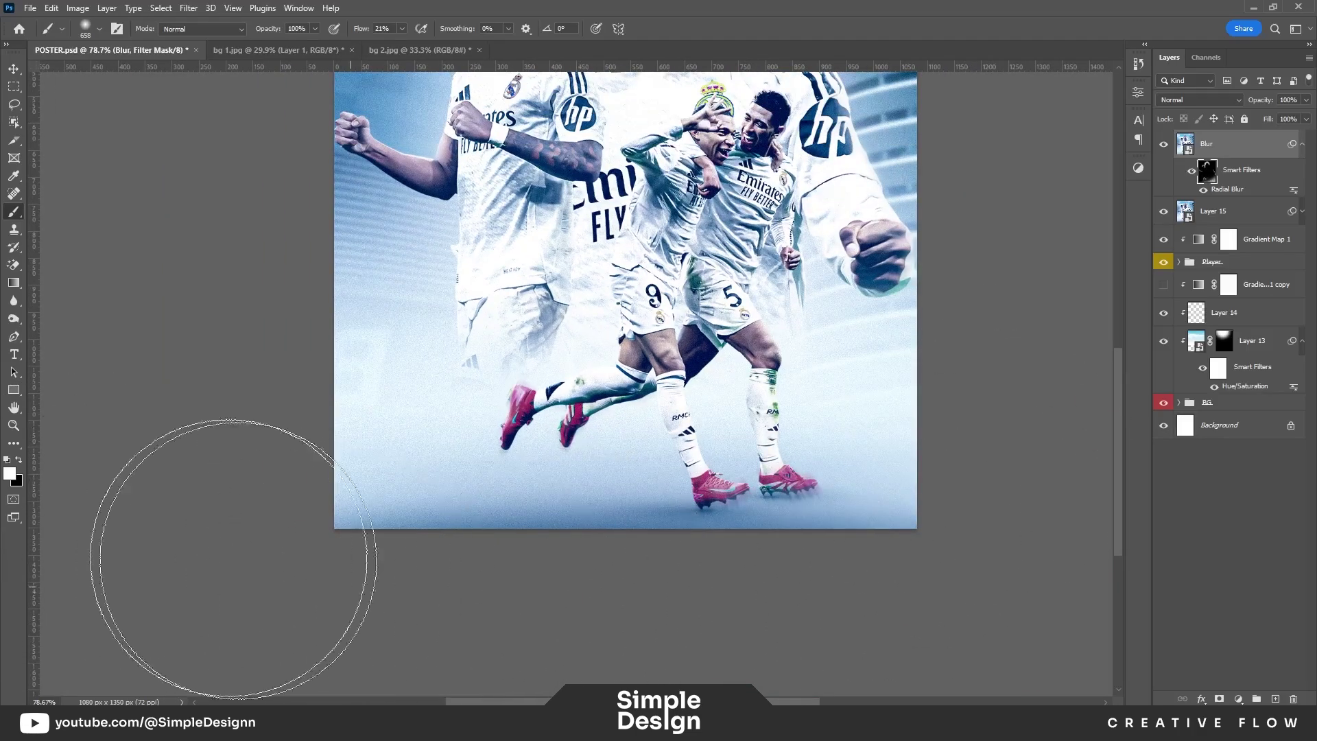
scroll(882, 353, down, 1)
scroll(799, 182, down, 1)
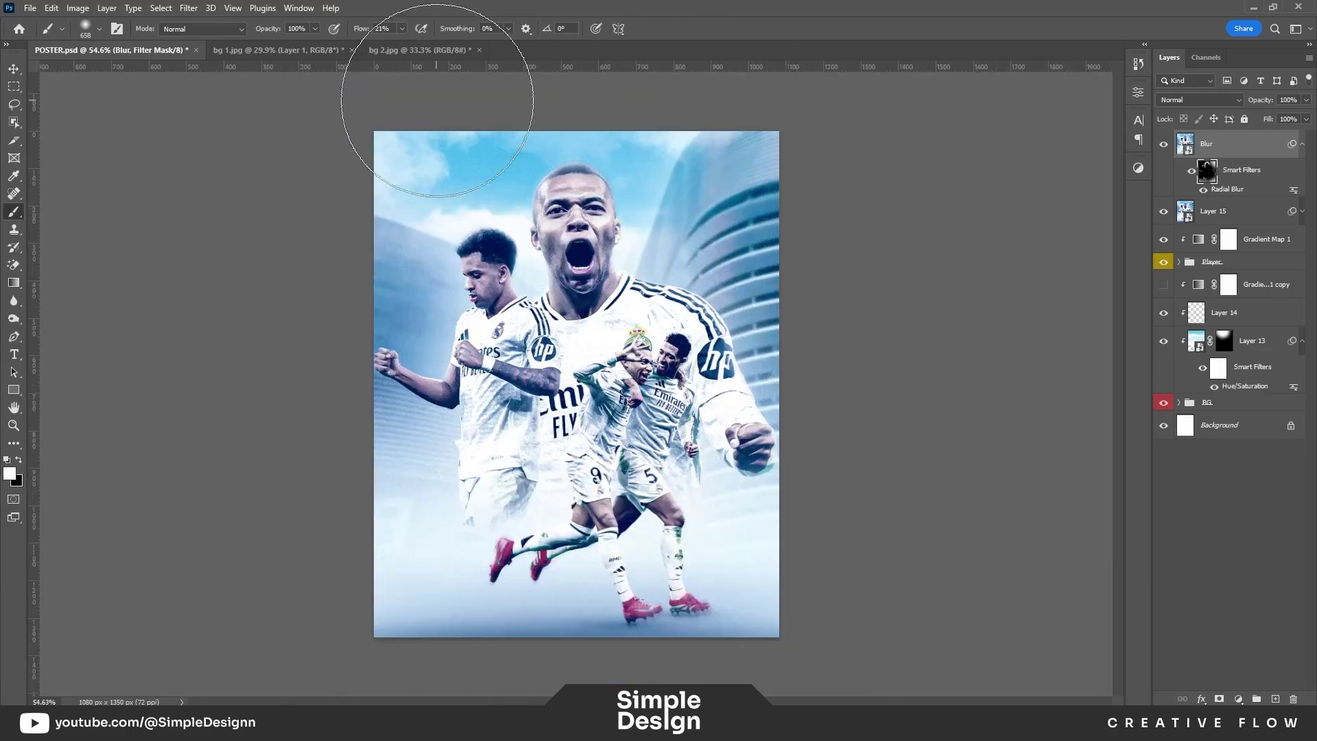
Step: Toggle black and white paint and shrink the brush for detail on the left player's body
key(x)
scroll(686, 75, up, 1)
scroll(720, 192, up, 1)
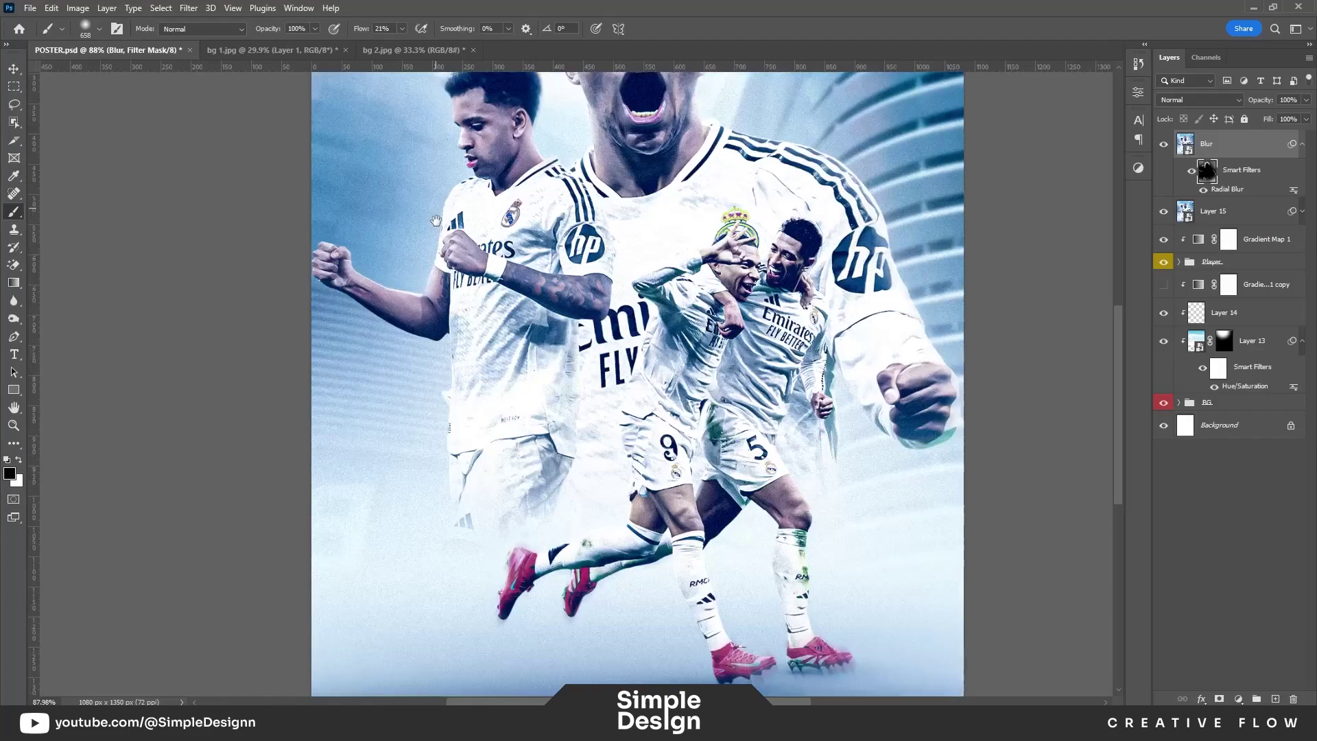
drag(316, 439, 387, 179)
key(x)
key(bracketleft)
key(bracketleft)
key(bracketleft)
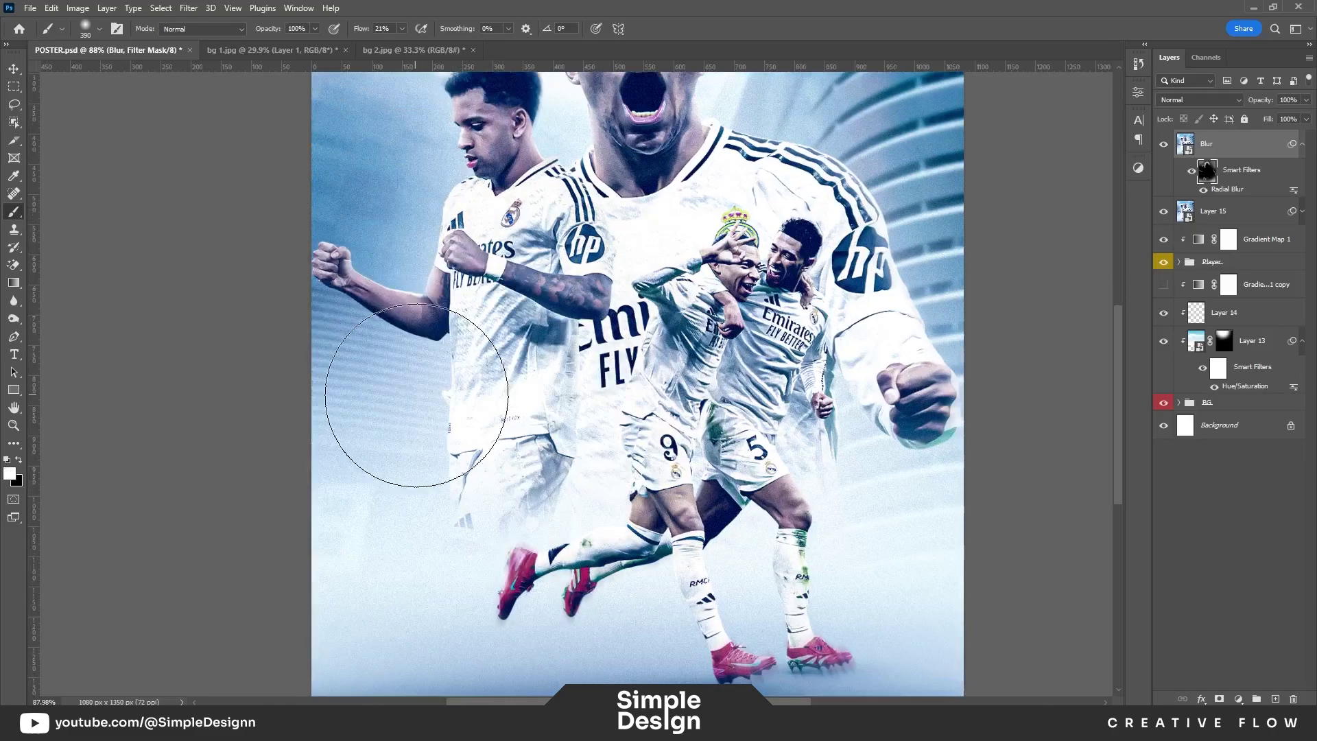
key(bracketleft)
key(bracketleft)
key(bracketleft)
scroll(412, 329, up, 2)
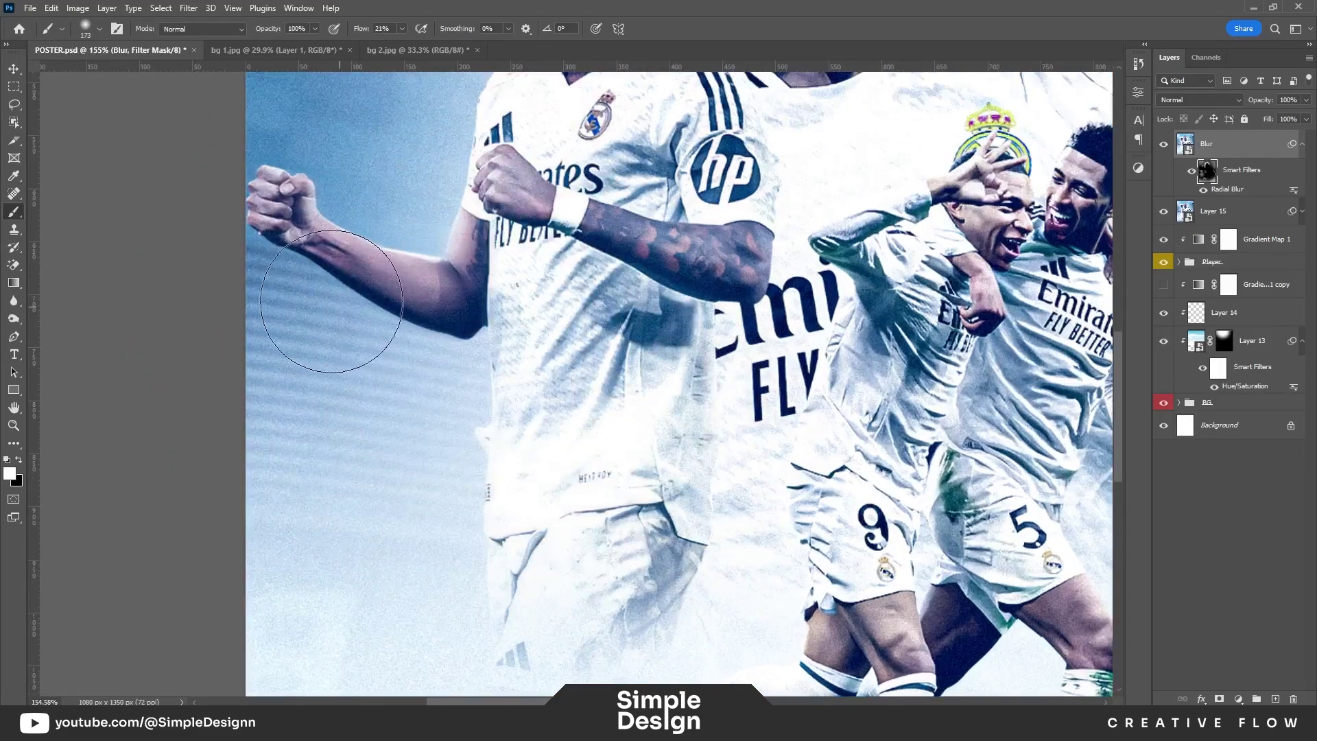
Step: Restore blur around the two smaller players and fit the whole poster on screen
drag(753, 400, 401, 331)
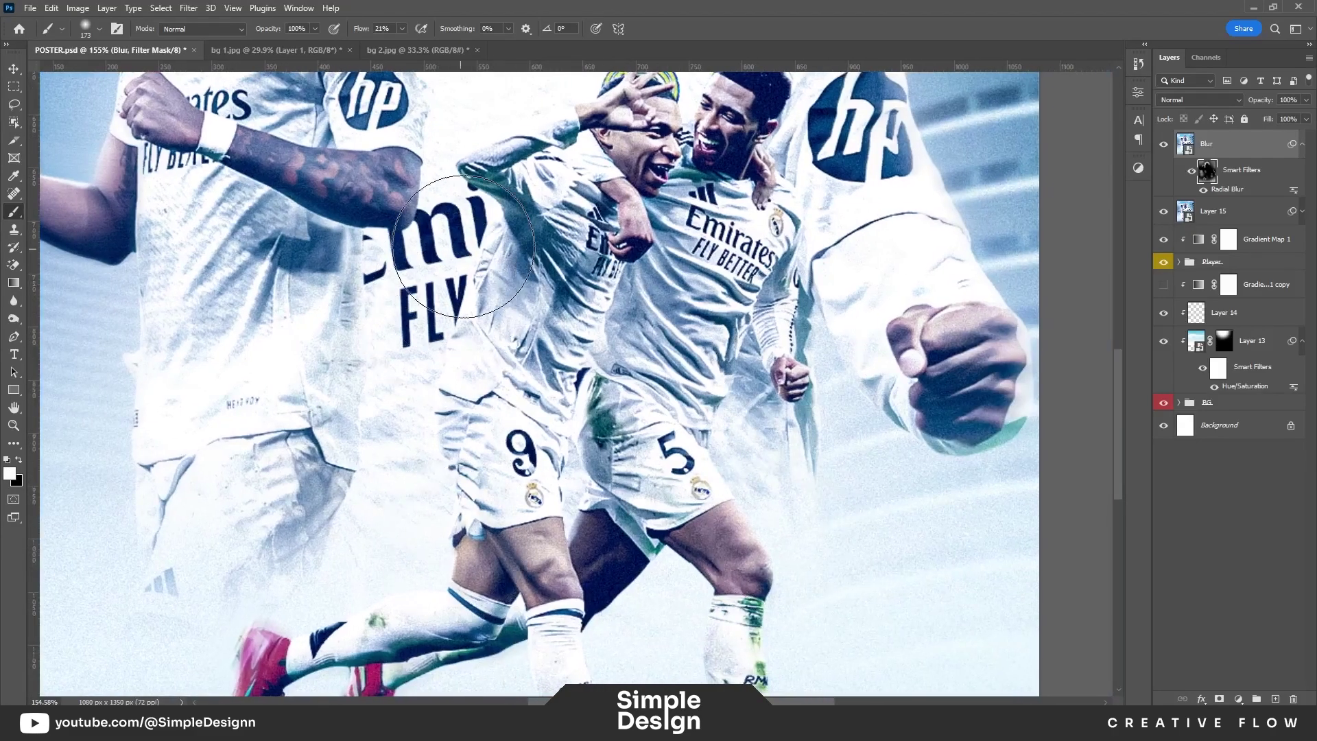
scroll(486, 339, up, 3)
scroll(585, 335, up, 7)
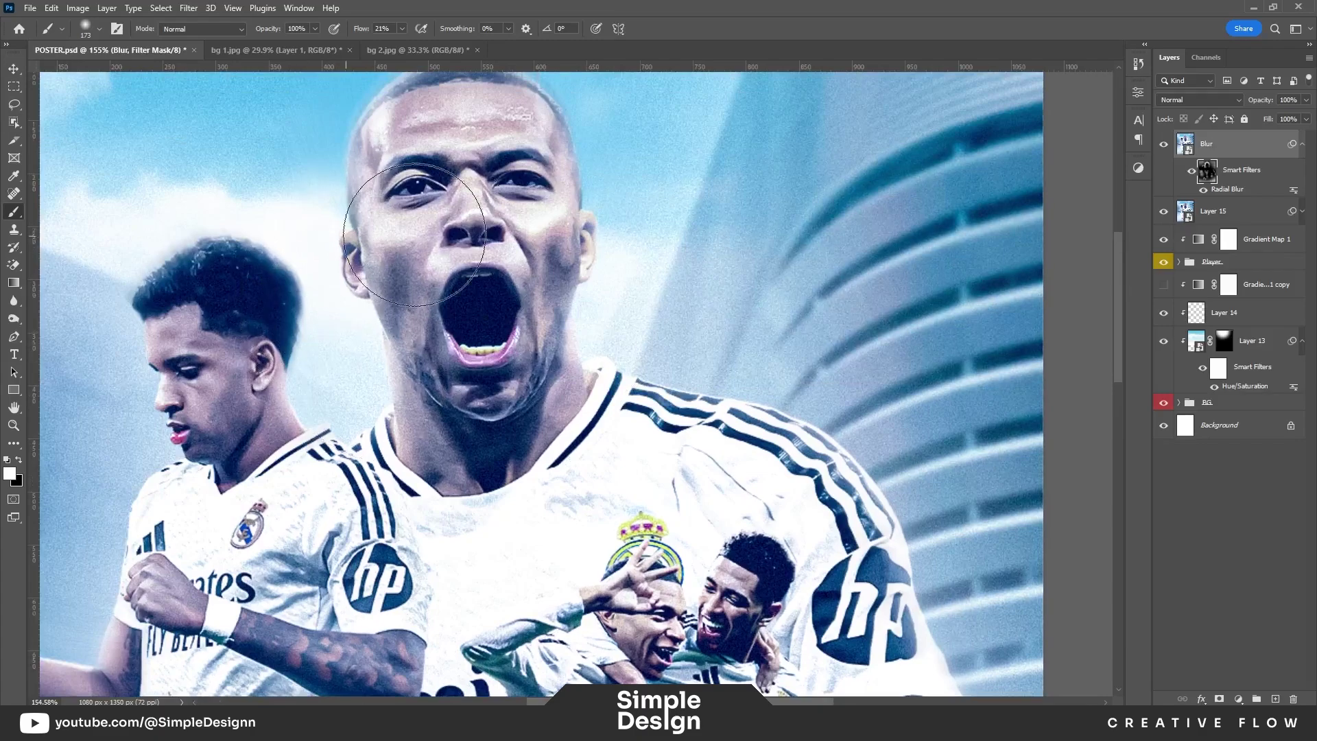
scroll(415, 235, up, 4)
scroll(540, 328, left, 1)
key(ctrl+0)
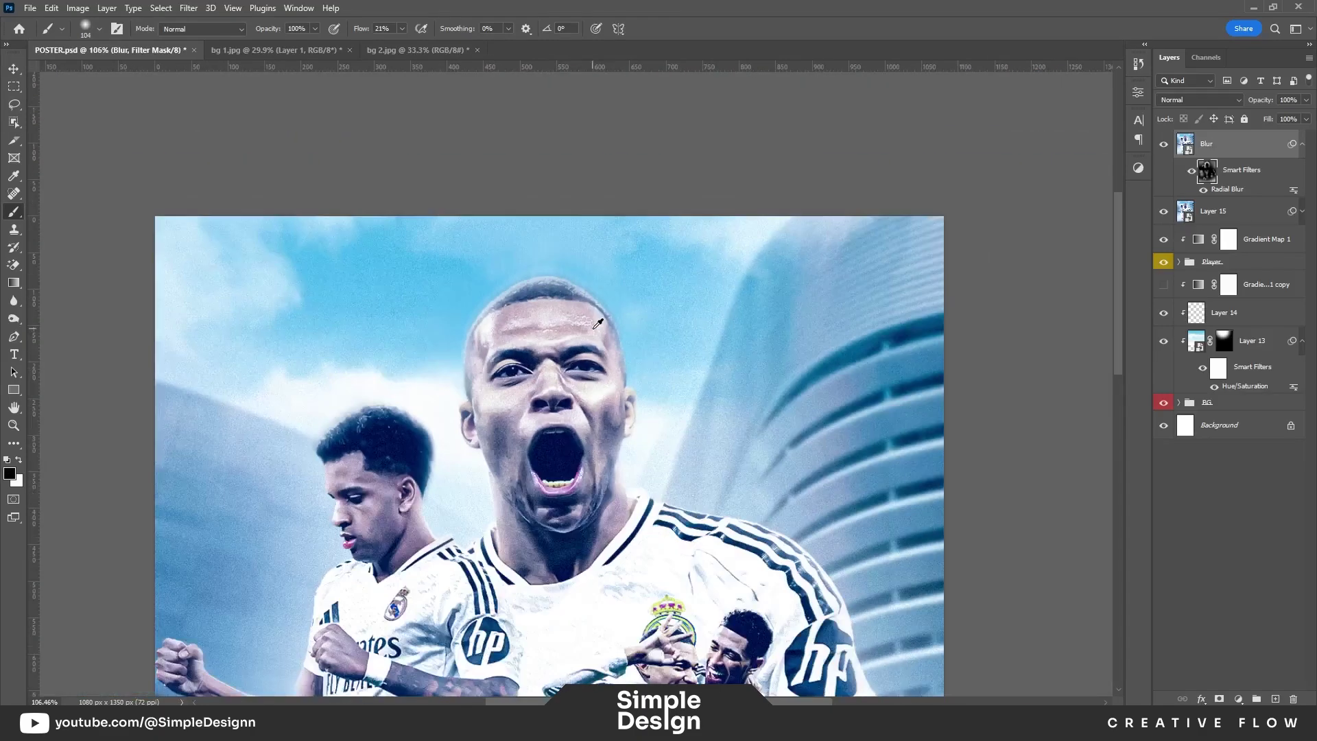
Step: Collapse the Blur layer's filter list and save the poster document
key(x)
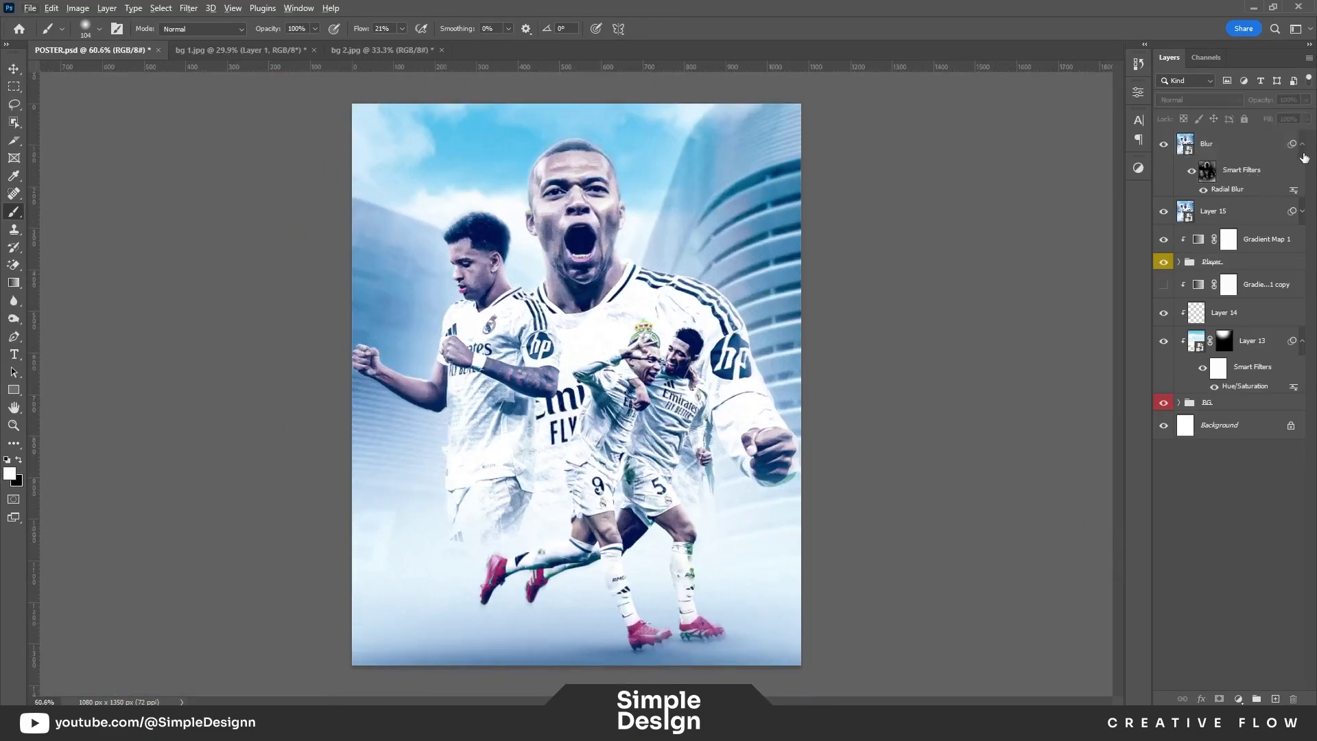
click(1303, 144)
click(1303, 172)
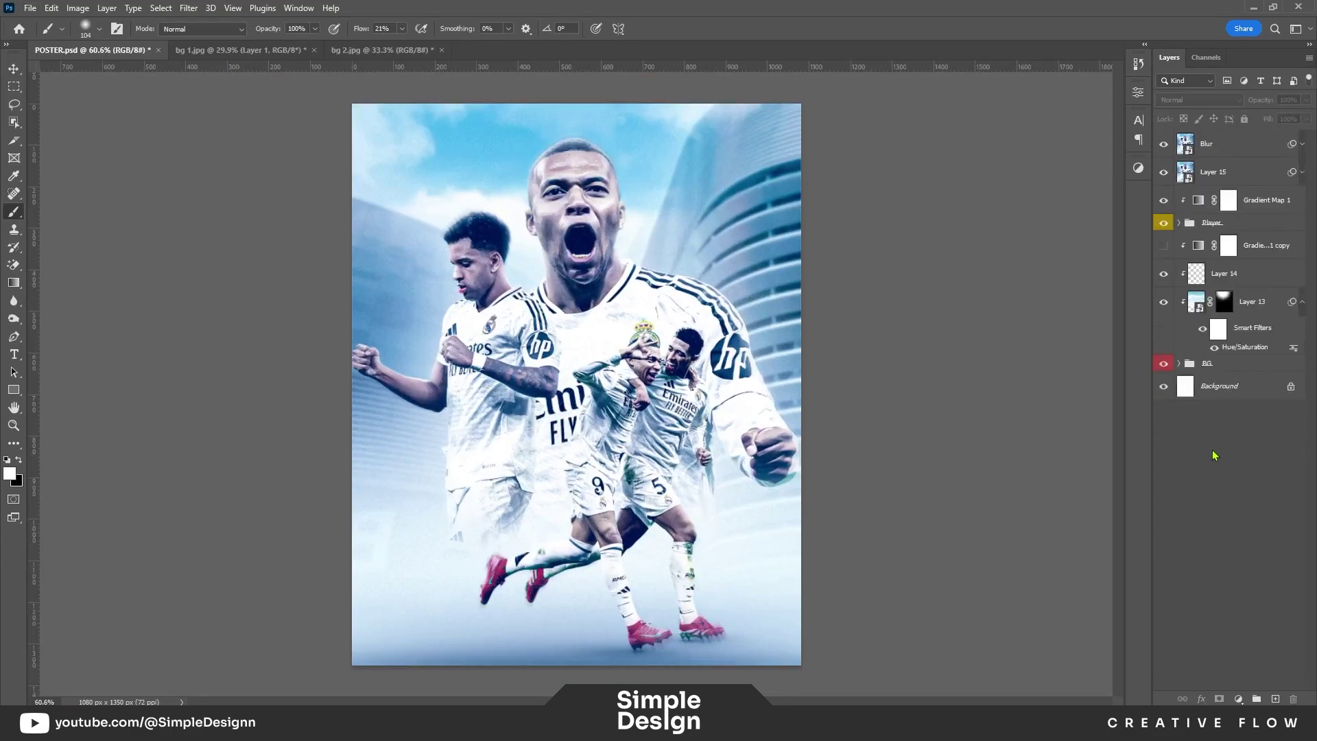
key(ctrl+minus)
key(v)
key(ctrl+s)
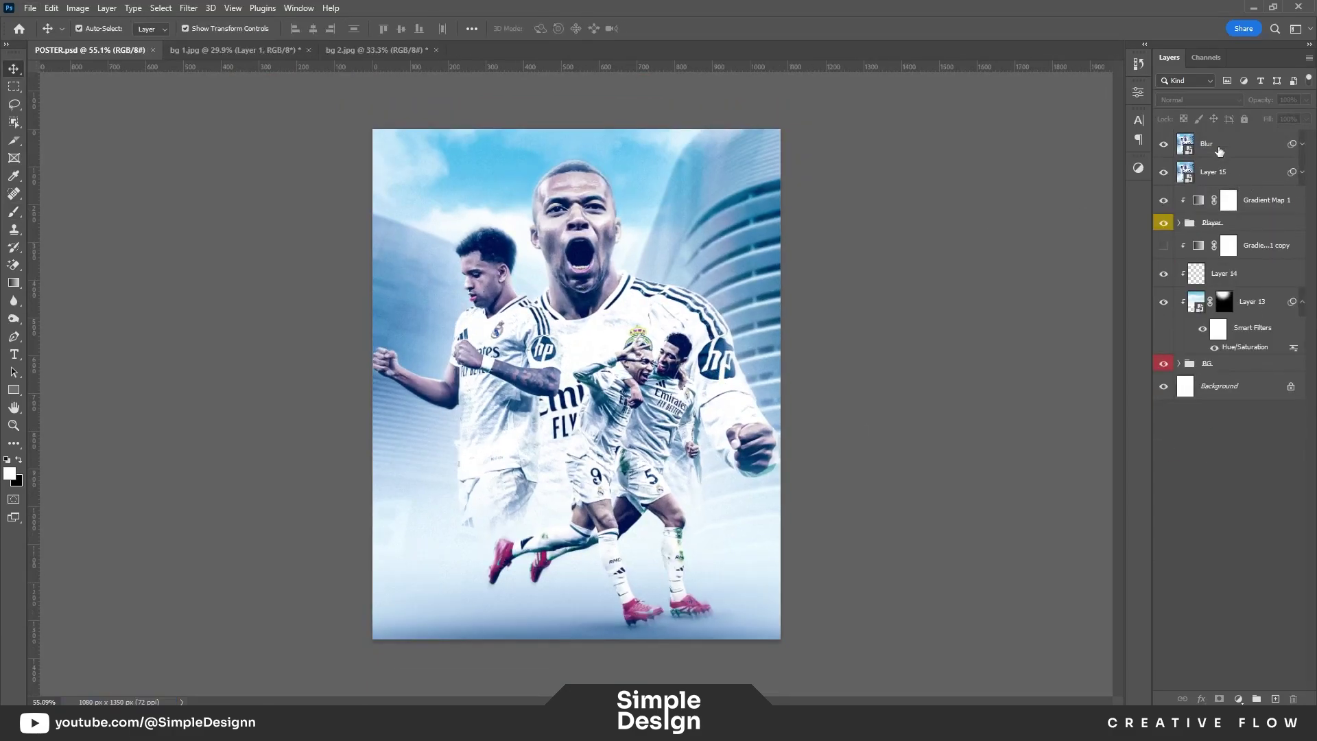
Step: Add a Brightness/Contrast adjustment layer above the Blur layer with brightness 22
click(1219, 150)
click(1239, 699)
click(1235, 497)
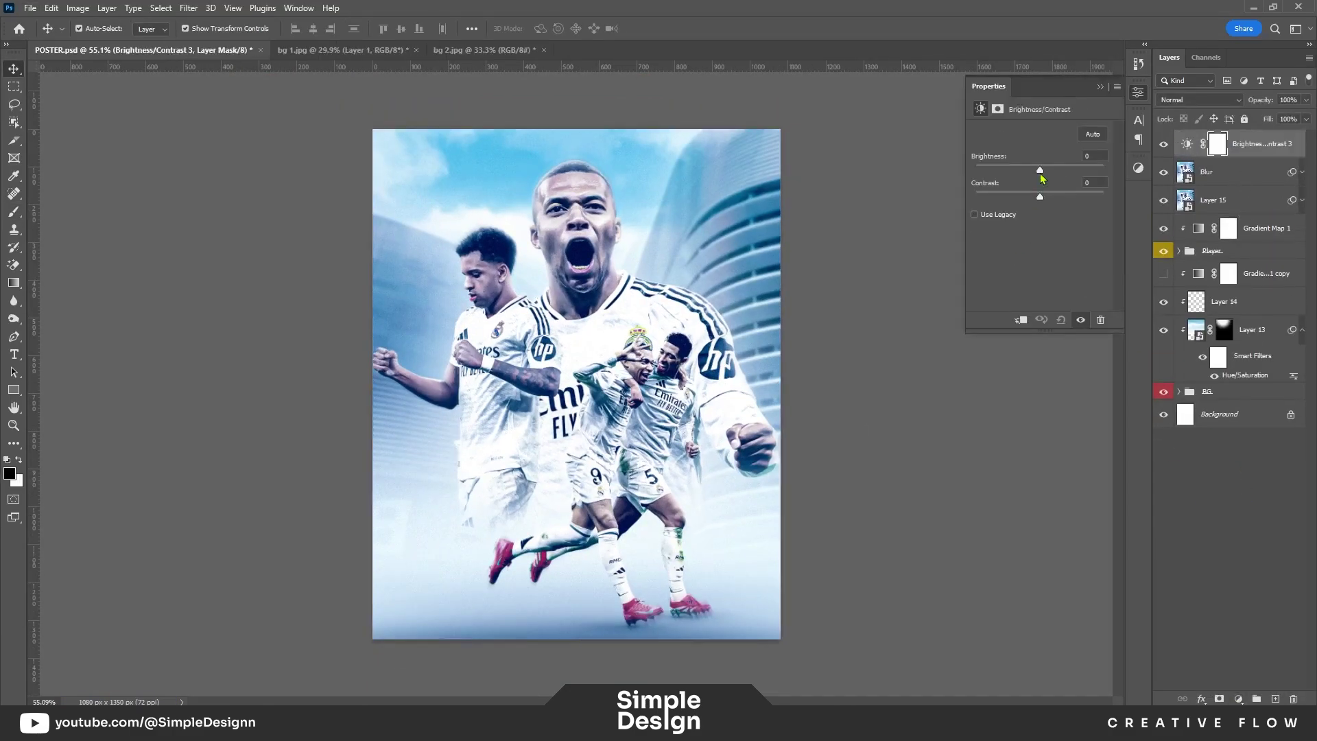
drag(1040, 172, 1056, 171)
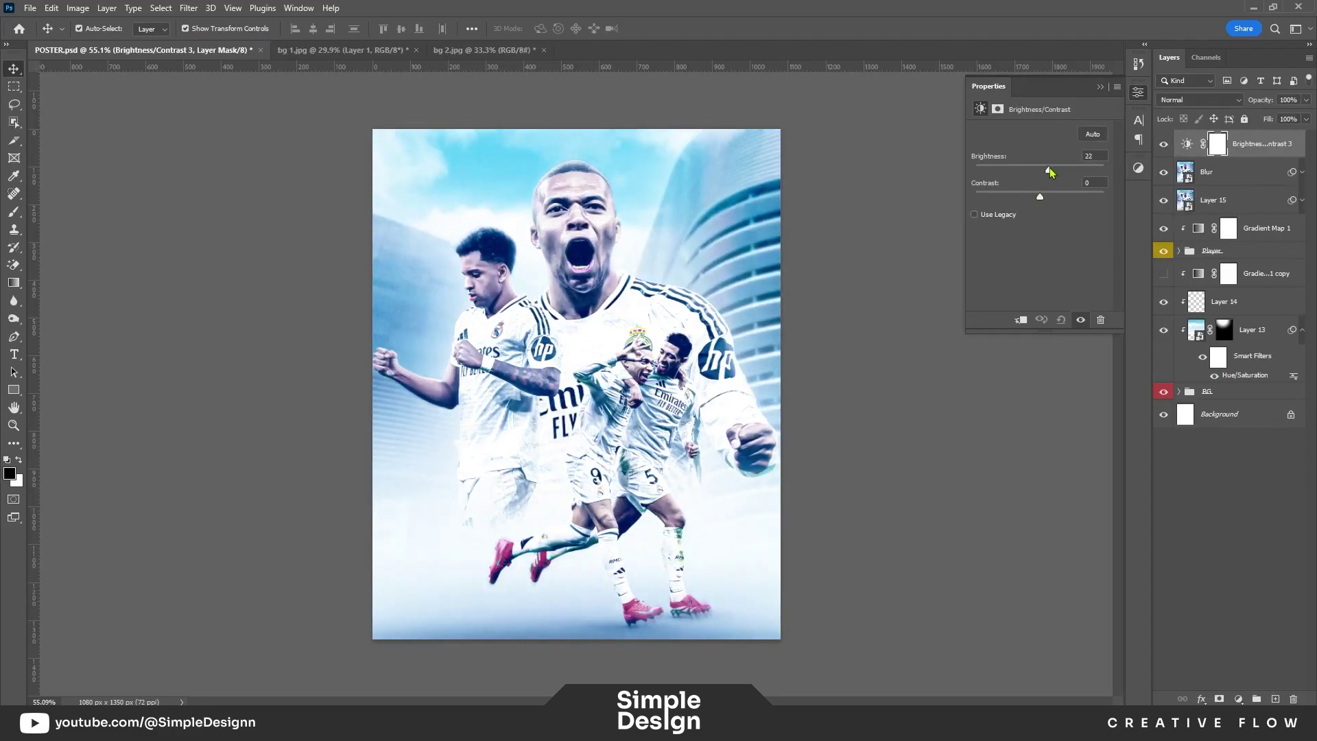
click(1101, 87)
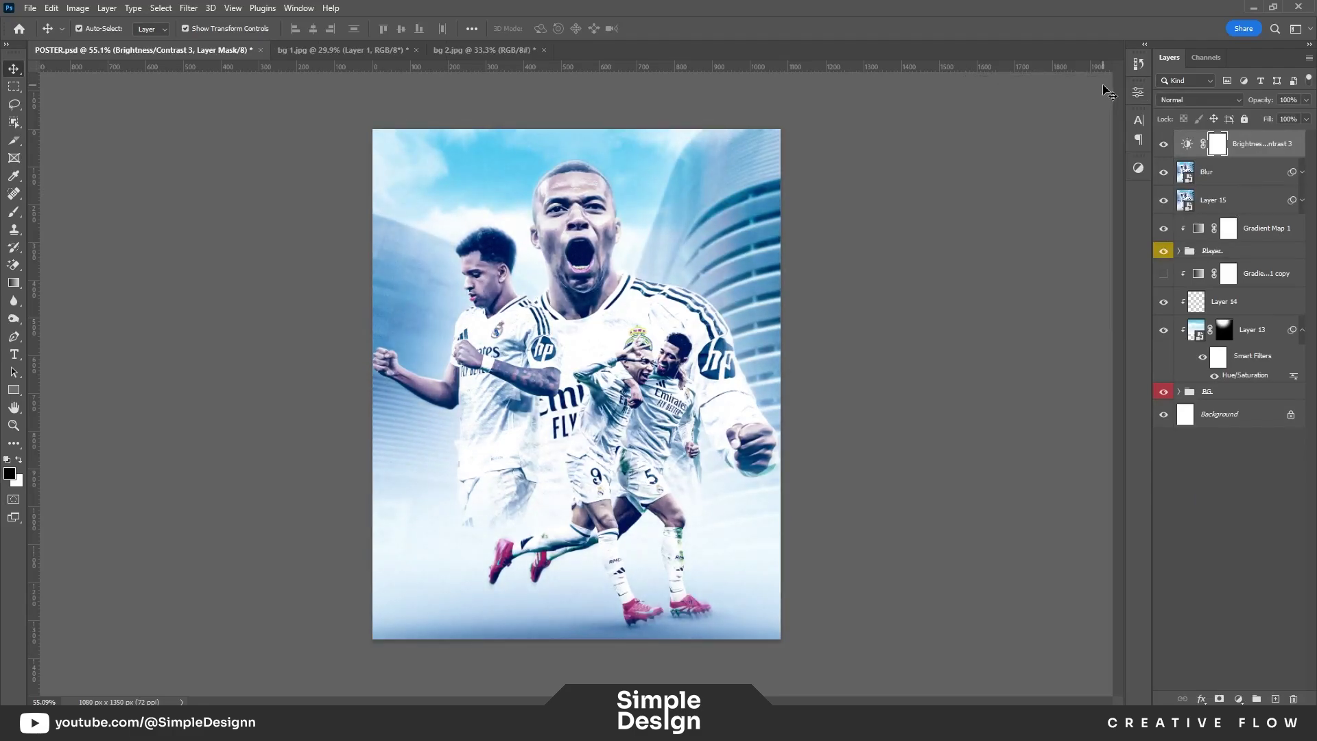
Step: Mask the brightening out and paint it back onto the central player only
key(b)
scroll(567, 265, up, 4)
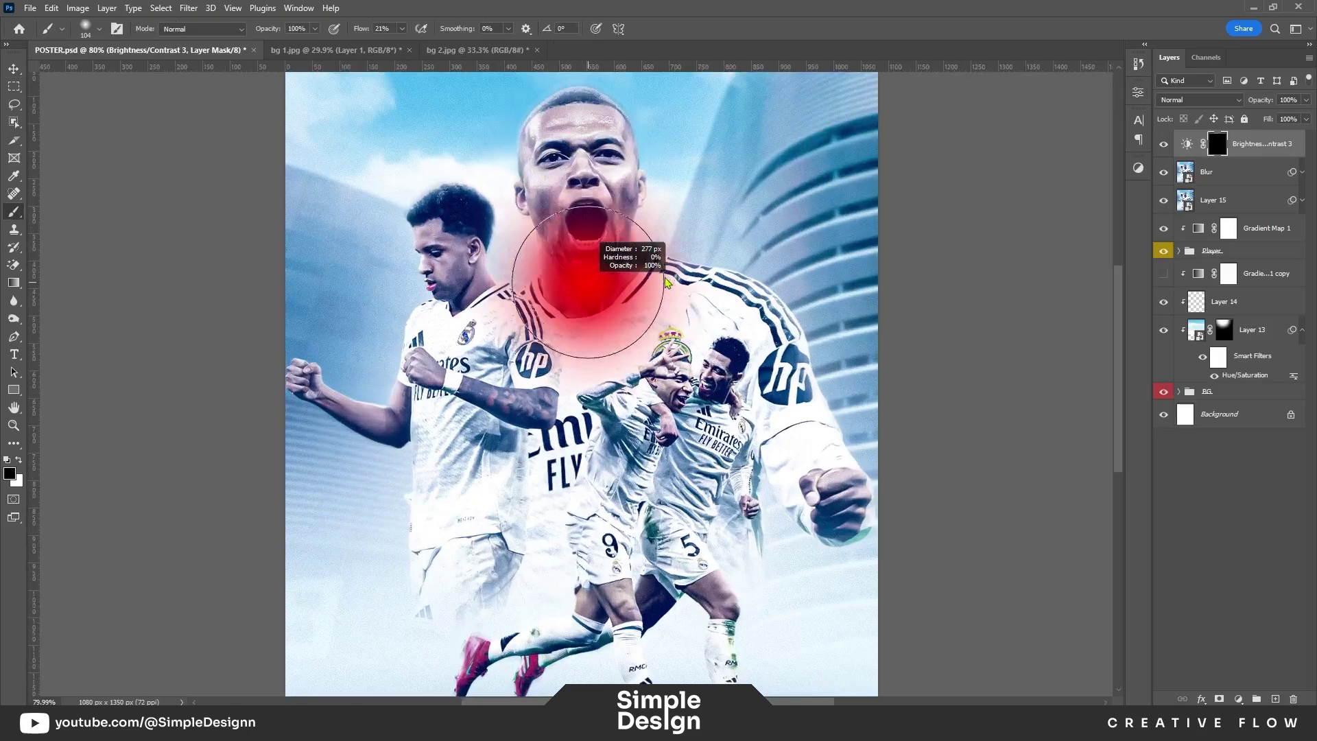
key(x)
mouse_move(438, 118)
mouse_down()
mouse_move(794, 508)
mouse_move(442, 412)
mouse_up()
scroll(559, 207, down, 2)
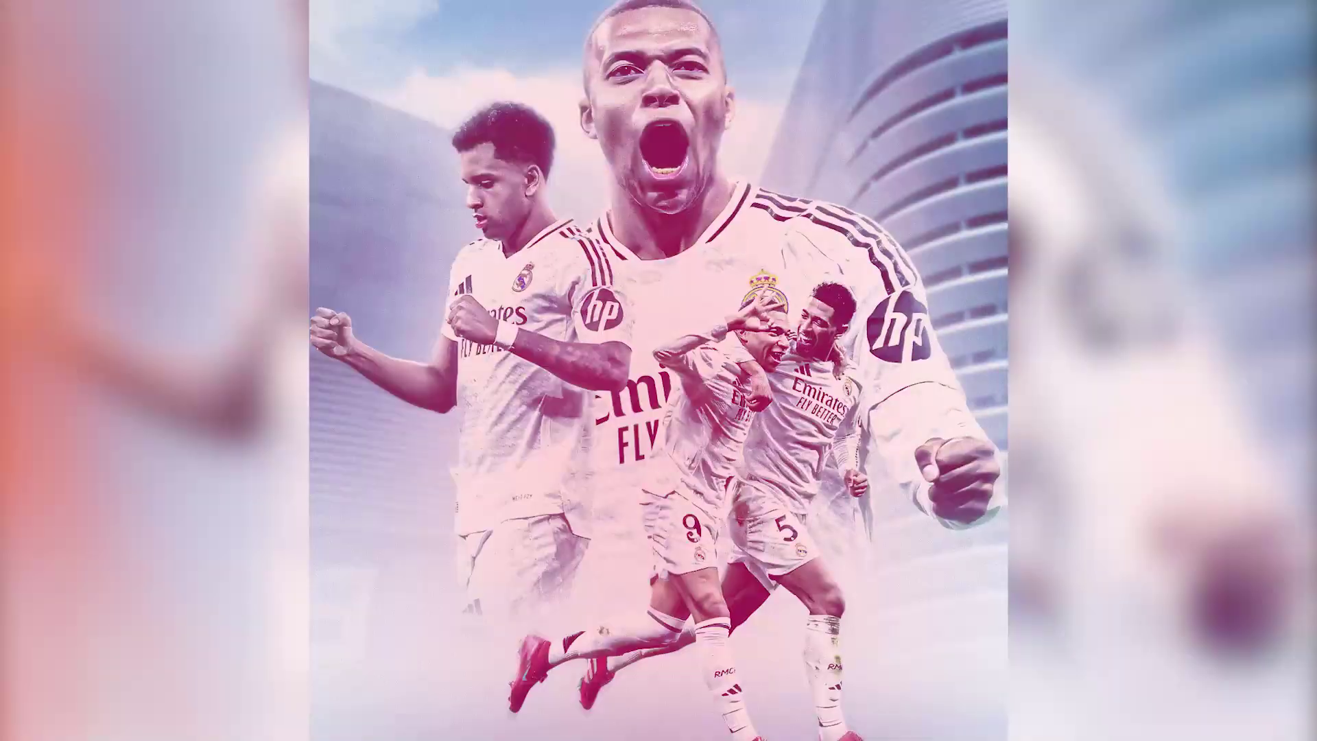